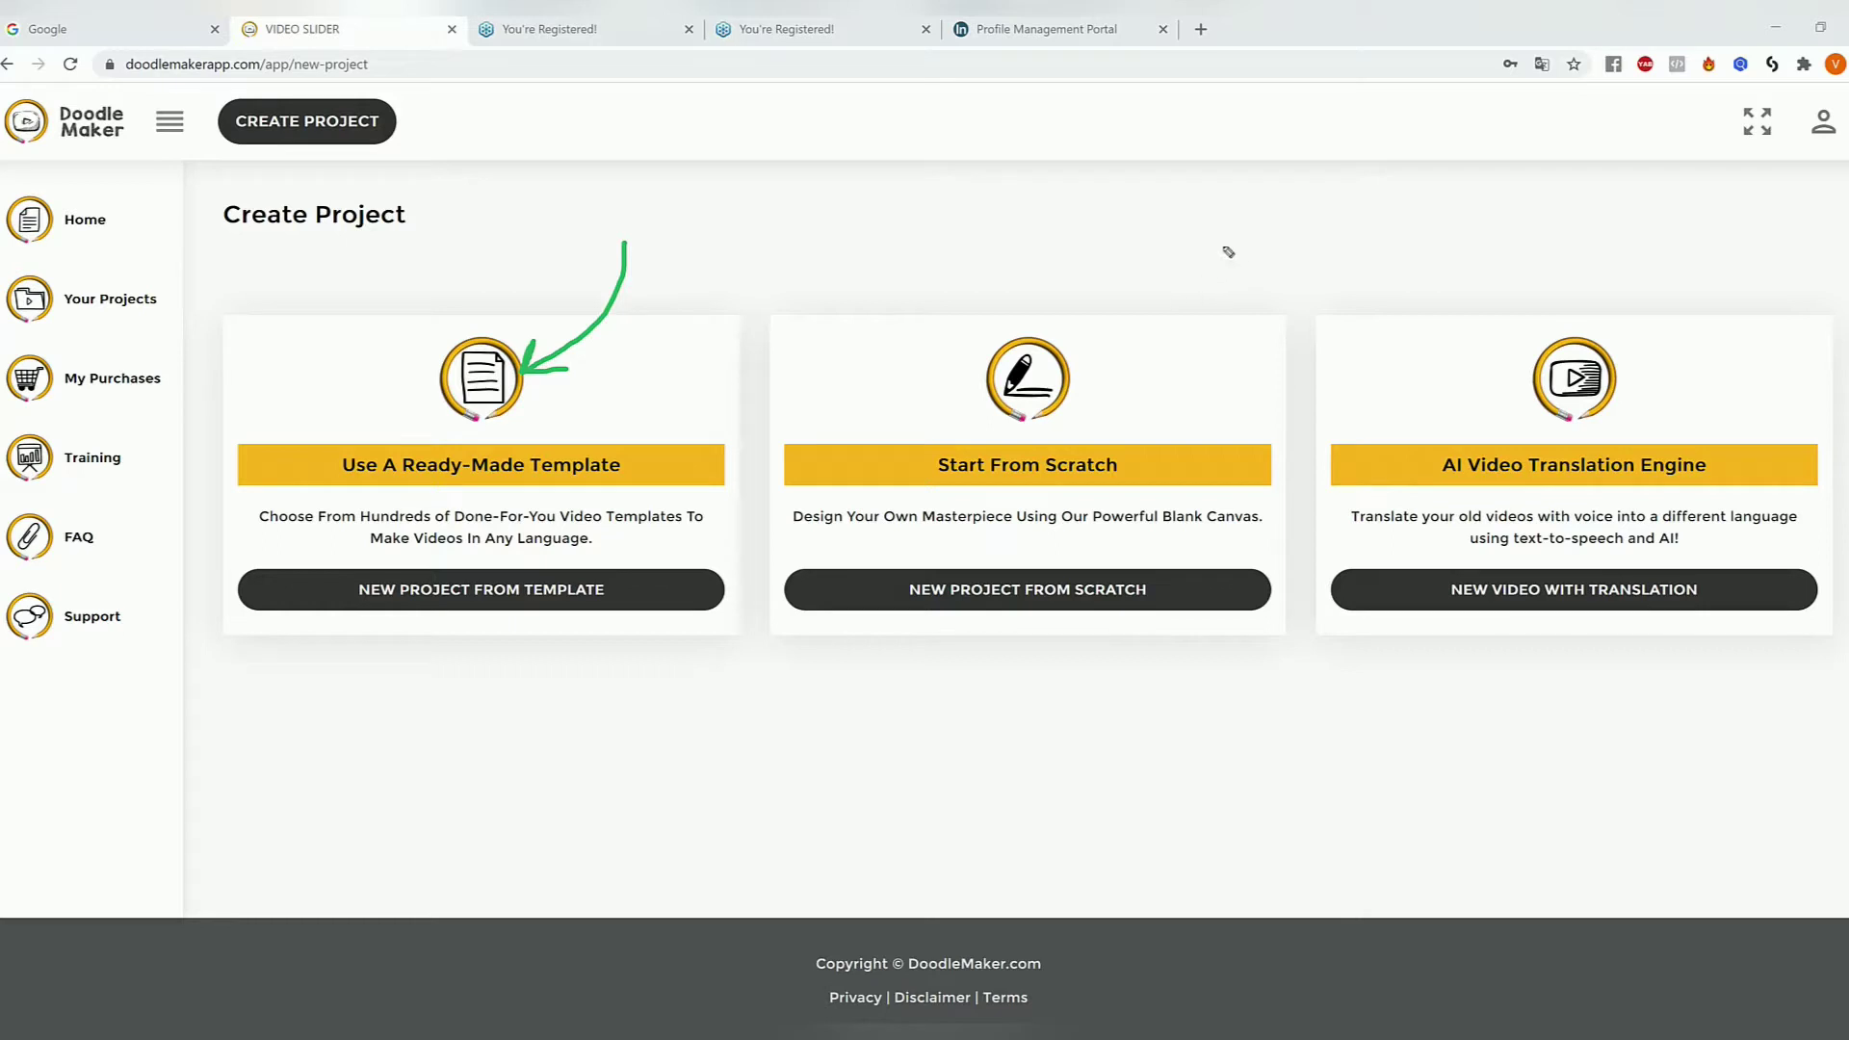
{"action": "mouse_move", "coordinate": [1231, 245]}
{"action": "left_mouse_down"}
{"action": "mouse_move", "coordinate": [1225, 317]}
{"action": "mouse_move", "coordinate": [1147, 409]}
{"action": "mouse_move", "coordinate": [1196, 401]}
{"action": "left_mouse_up"}
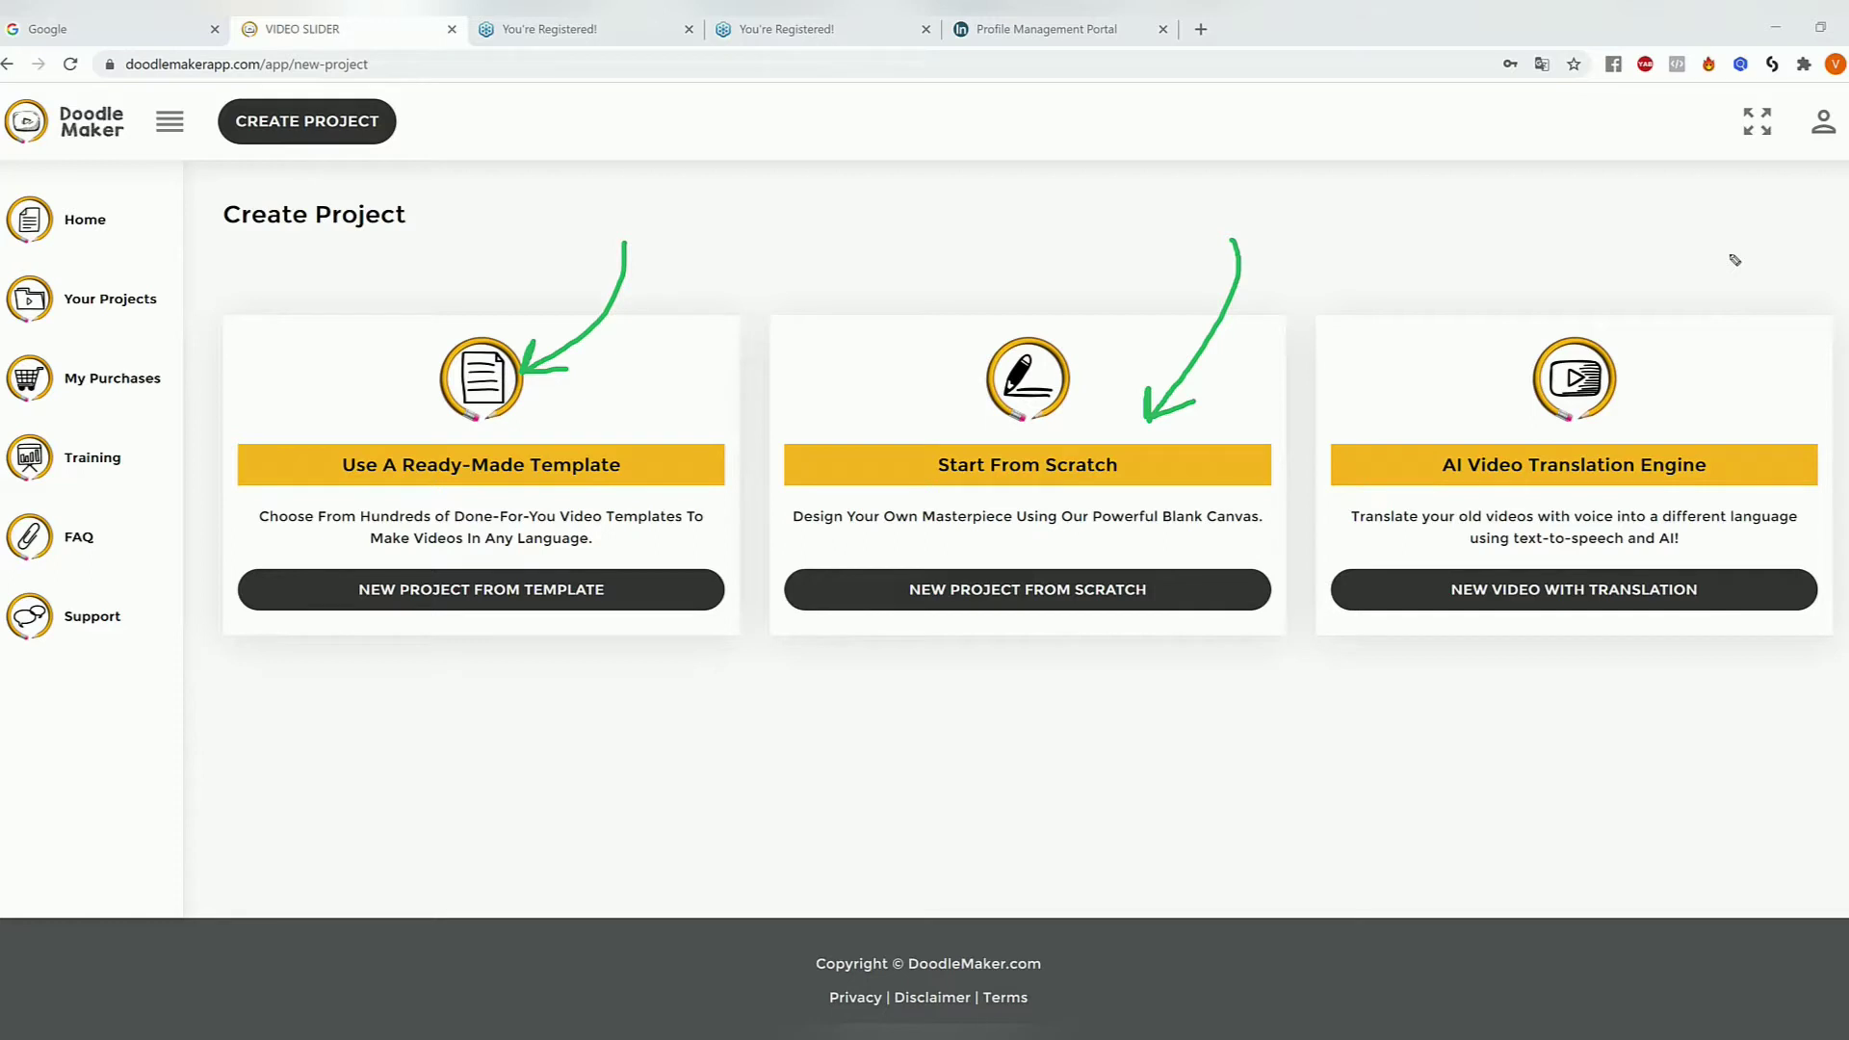
{"action": "mouse_move", "coordinate": [1713, 255]}
{"action": "left_mouse_down"}
{"action": "mouse_move", "coordinate": [1736, 342]}
{"action": "mouse_move", "coordinate": [1670, 395]}
{"action": "mouse_move", "coordinate": [1674, 375]}
{"action": "mouse_move", "coordinate": [1687, 405]}
{"action": "left_mouse_up"}
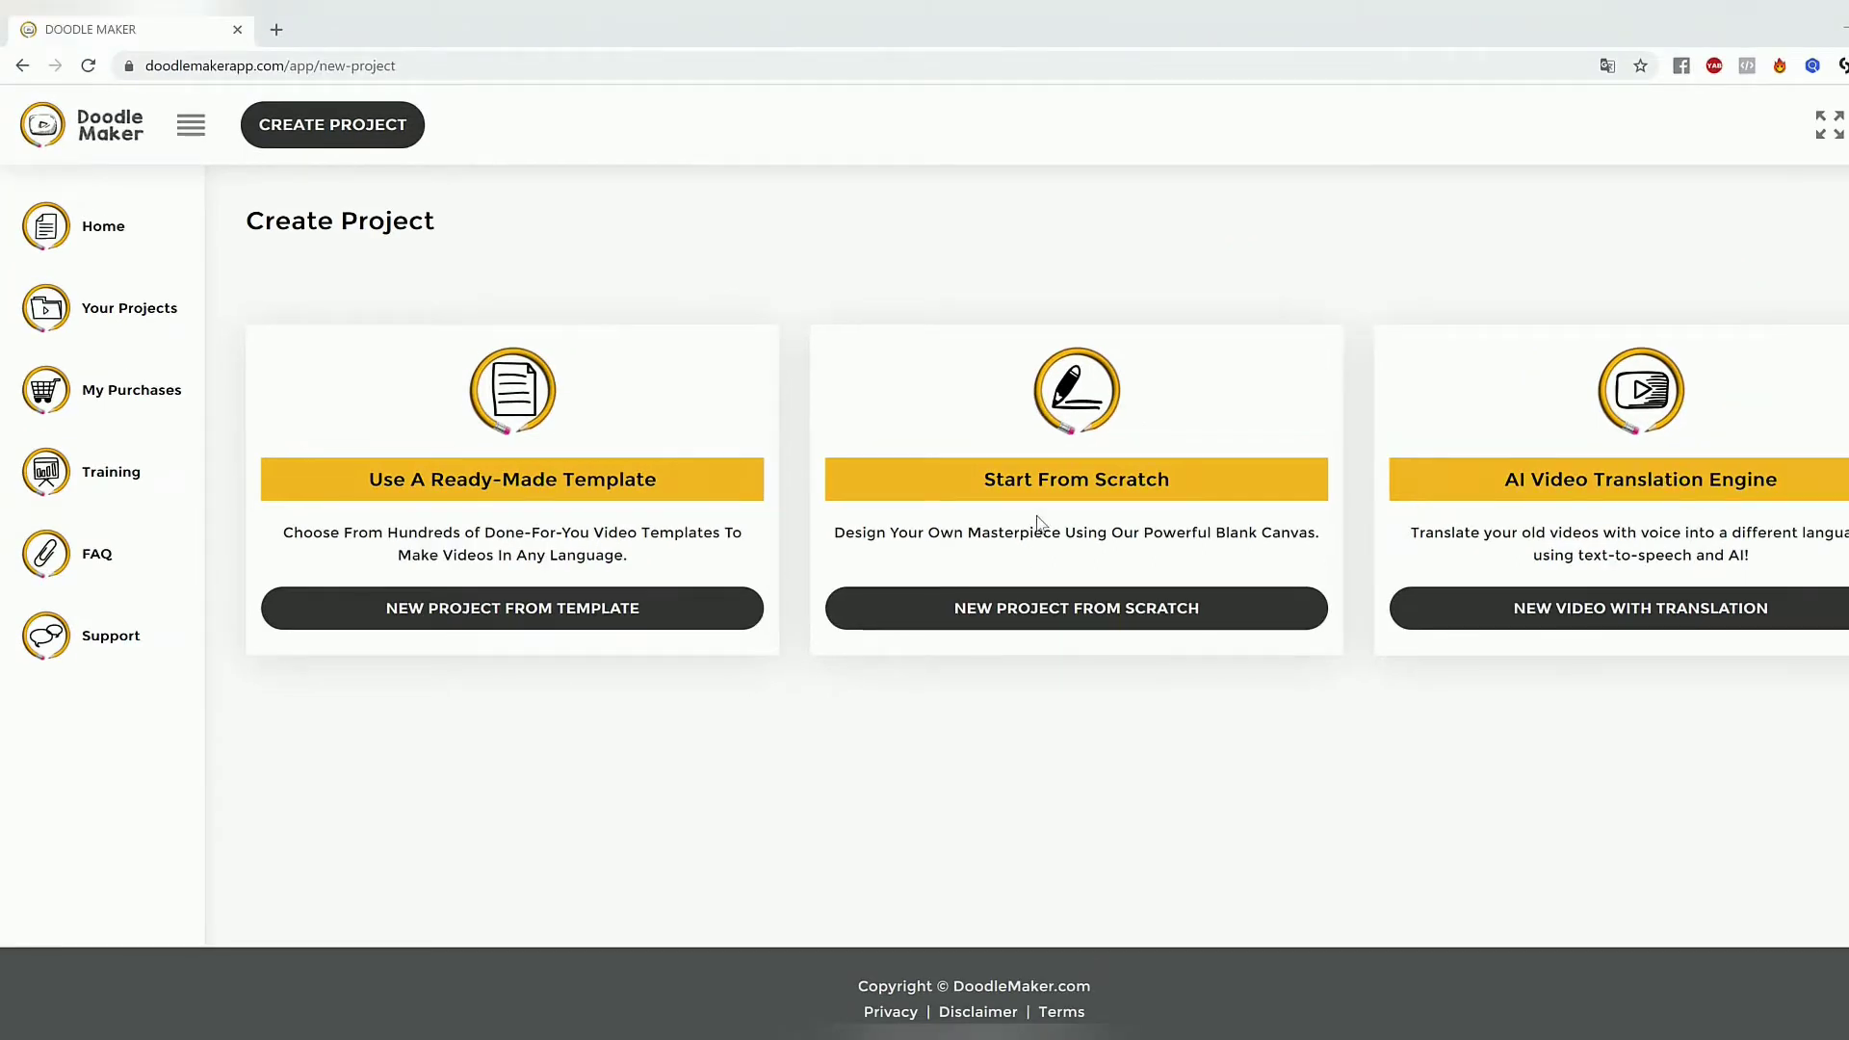
{"action": "left_click_drag", "start_coordinate": [364, 482], "coordinate": [659, 480]}
{"action": "left_click", "coordinate": [661, 478]}
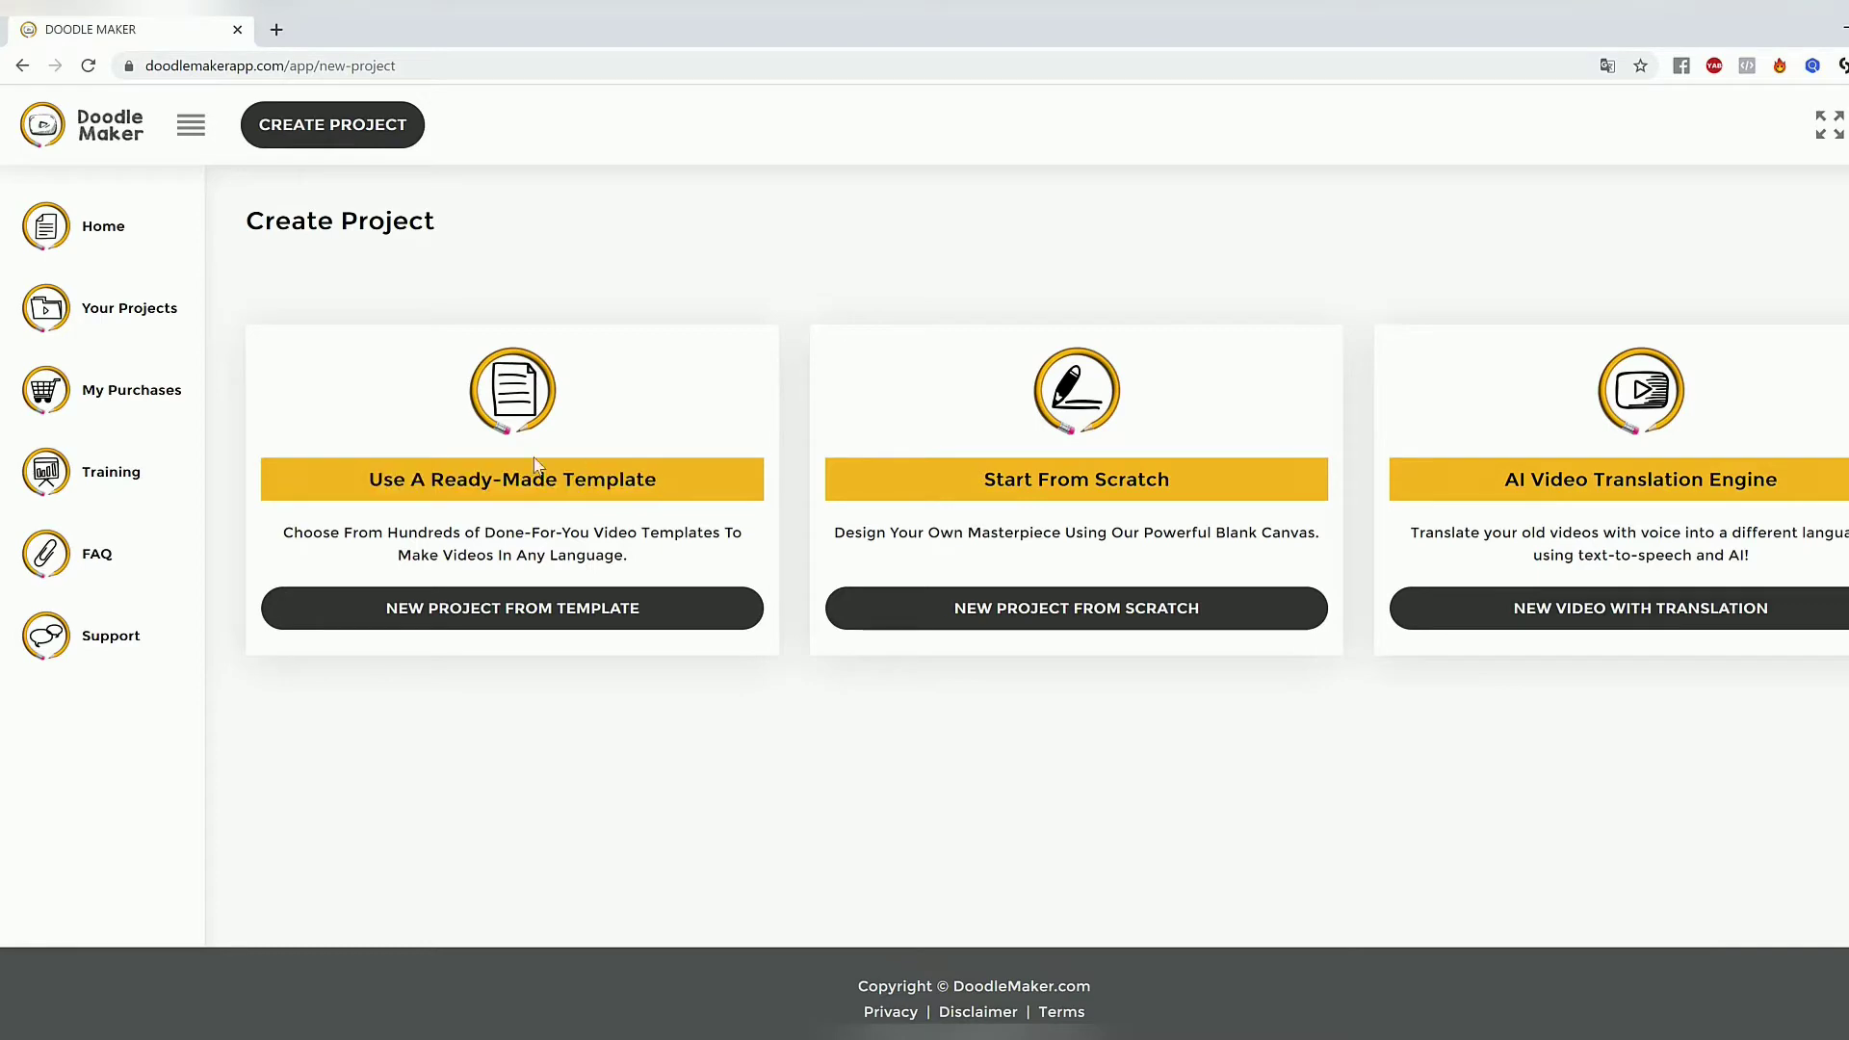
Open the ready-made template library for a new project and browse the whiteboard templates.
{"action": "left_click", "coordinate": [506, 609]}
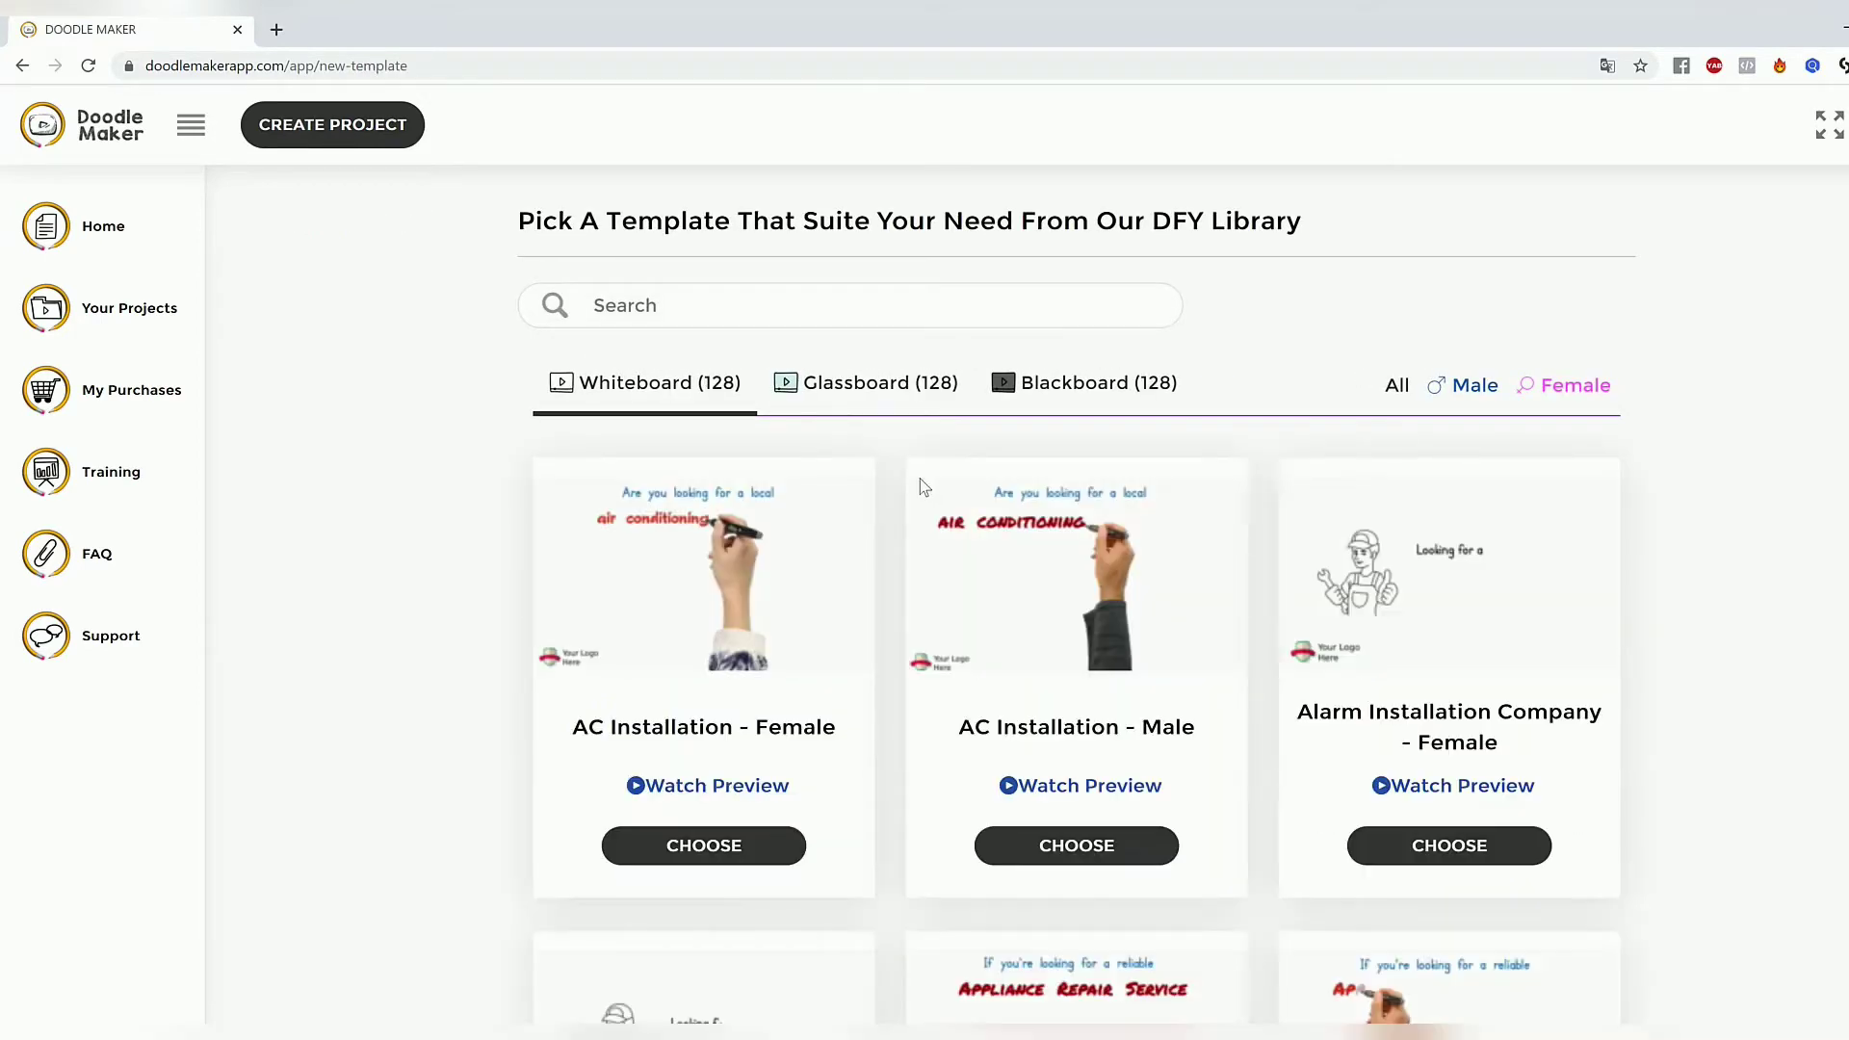
{"action": "scroll", "coordinate": [920, 486], "scroll_direction": "down", "scroll_amount": 15}
{"action": "scroll", "coordinate": [921, 484], "scroll_direction": "up", "scroll_amount": 12}
Start a new project from scratch and title it "8 tips to lose weight".
{"action": "left_click", "coordinate": [341, 135]}
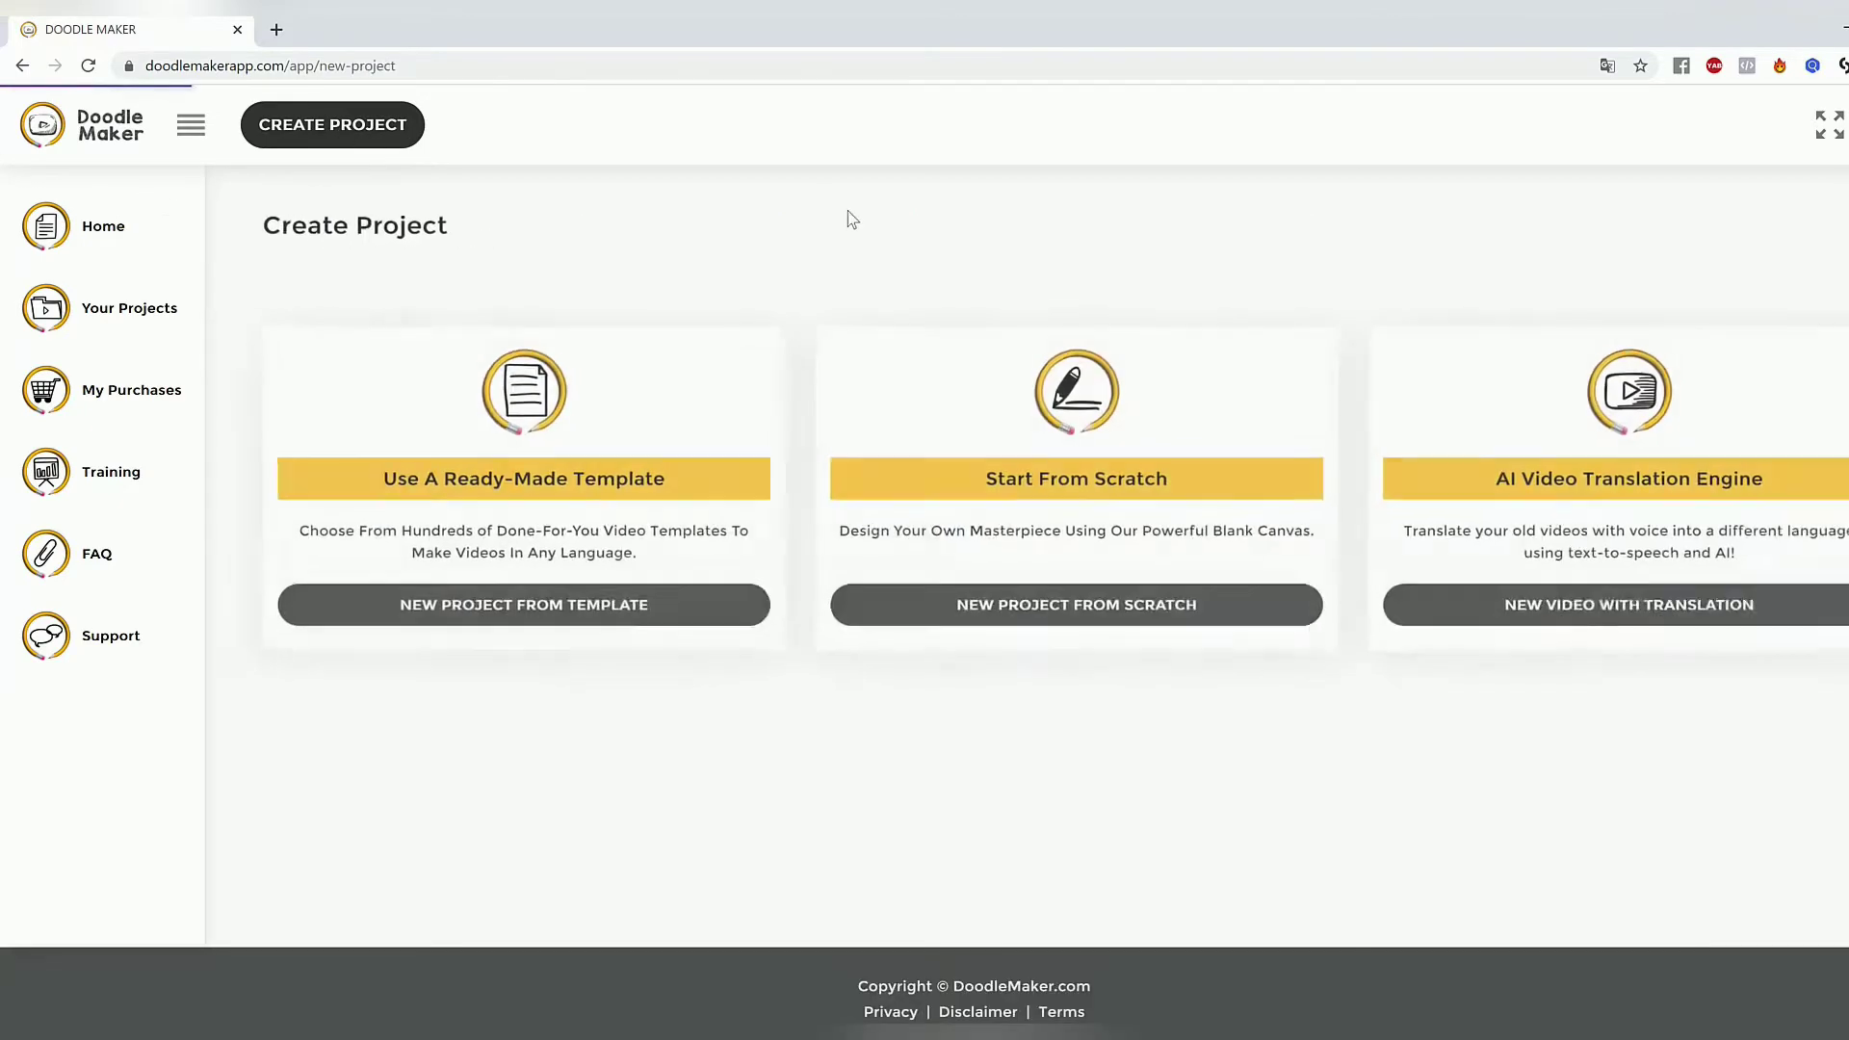
{"action": "left_click", "coordinate": [1081, 614]}
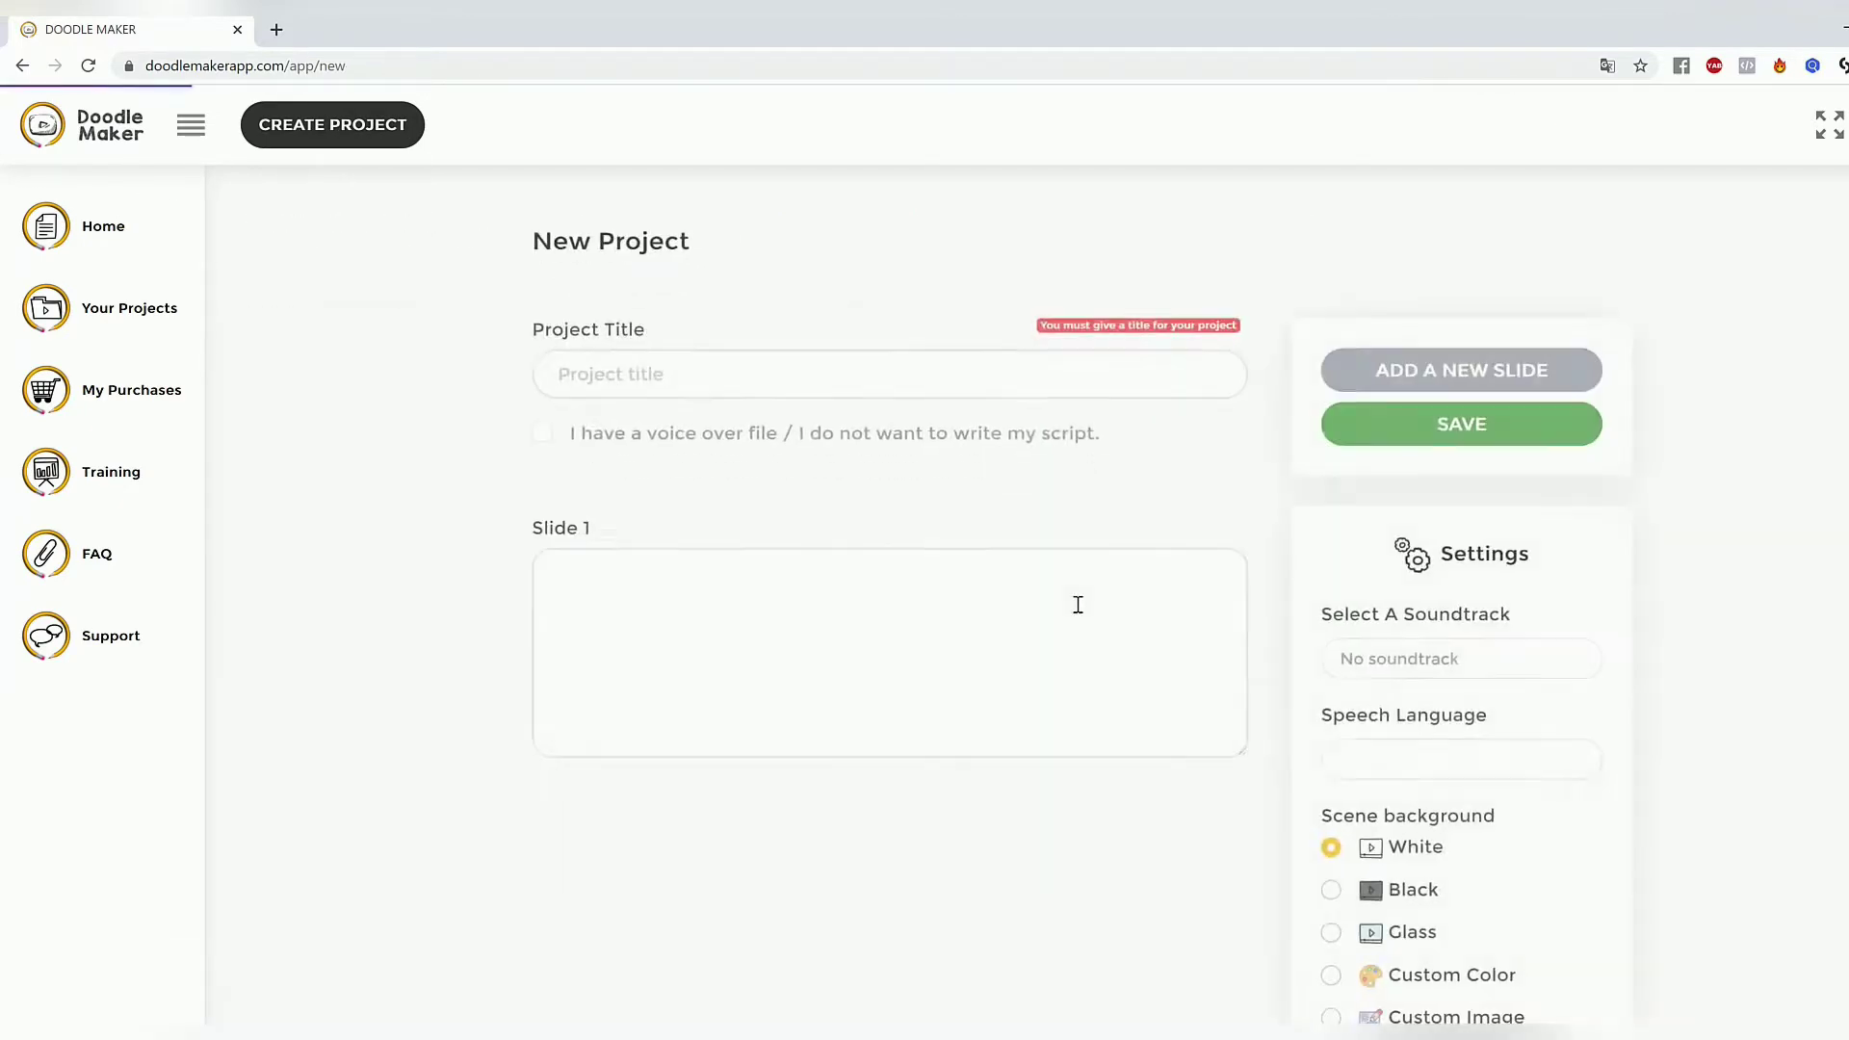
{"action": "left_click", "coordinate": [754, 336]}
{"action": "type", "text": "8 tips to lo"}
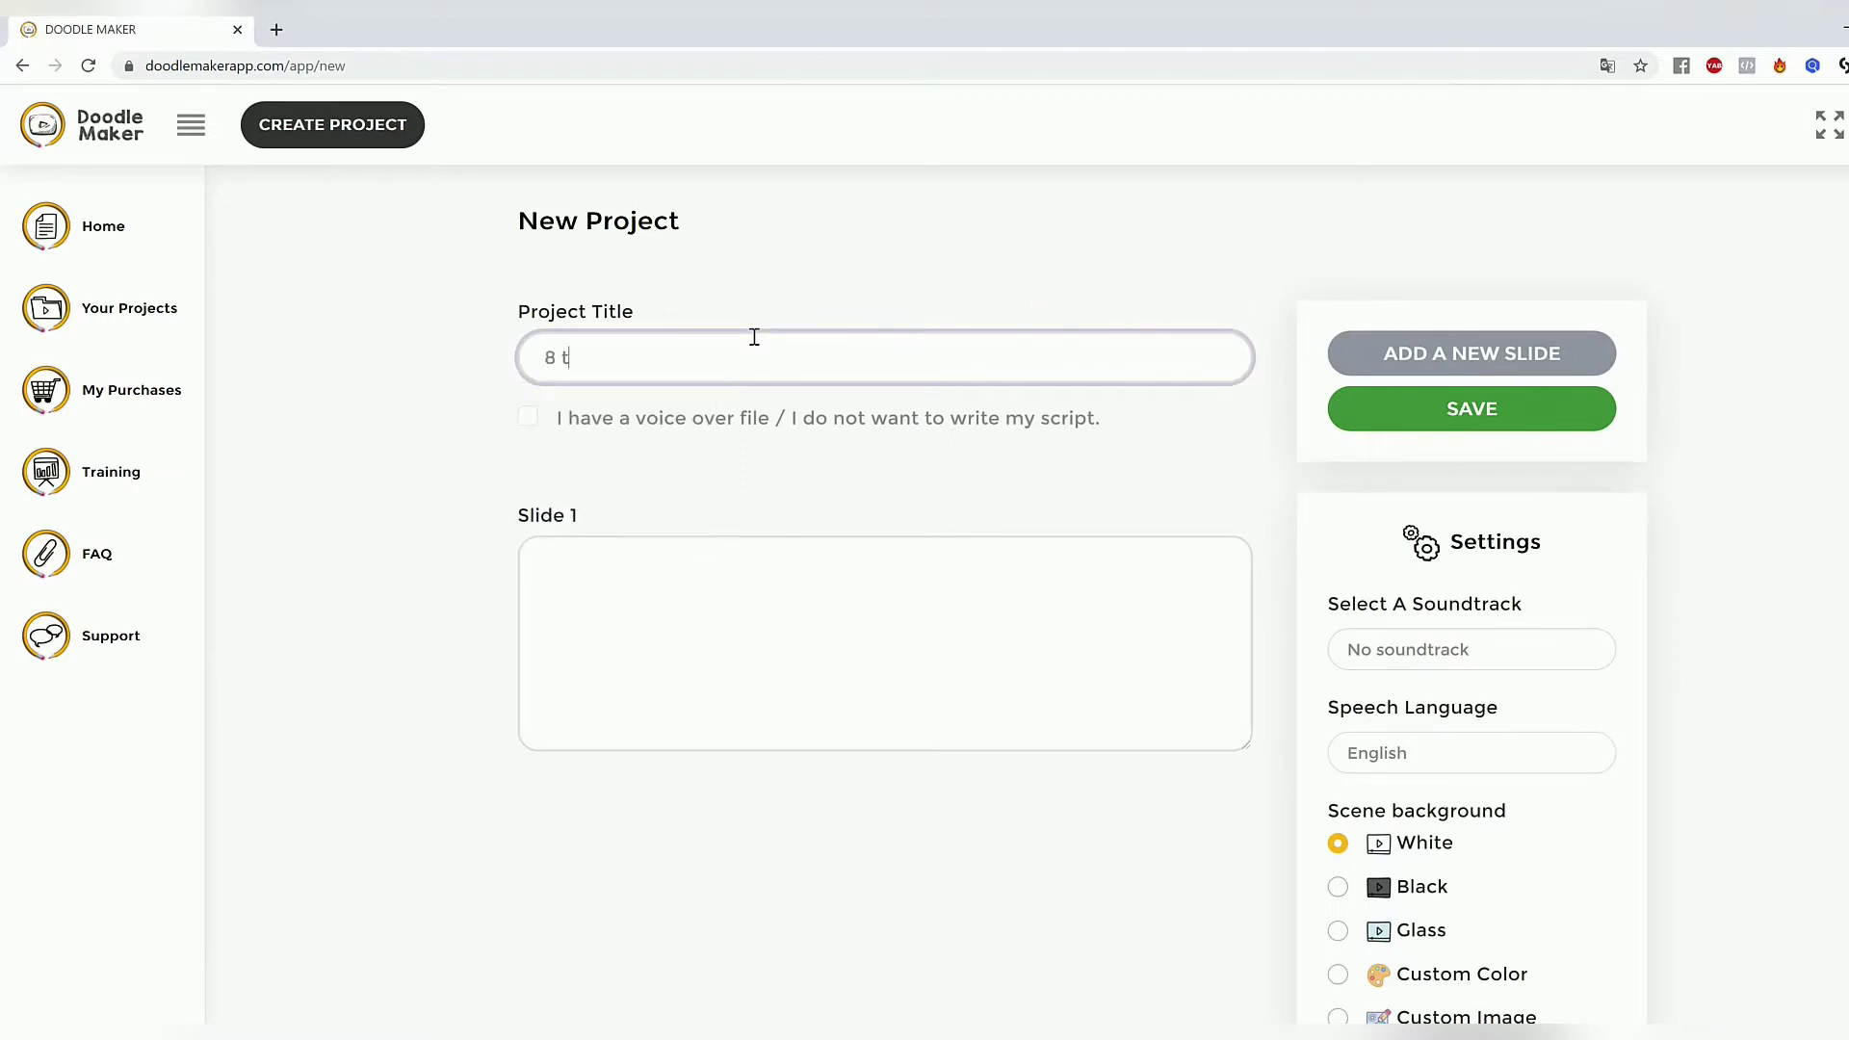
{"action": "type", "text": "se weight"}
Enter "Eat a high protein breakfast" as the script of slide 1.
{"action": "left_click", "coordinate": [898, 620]}
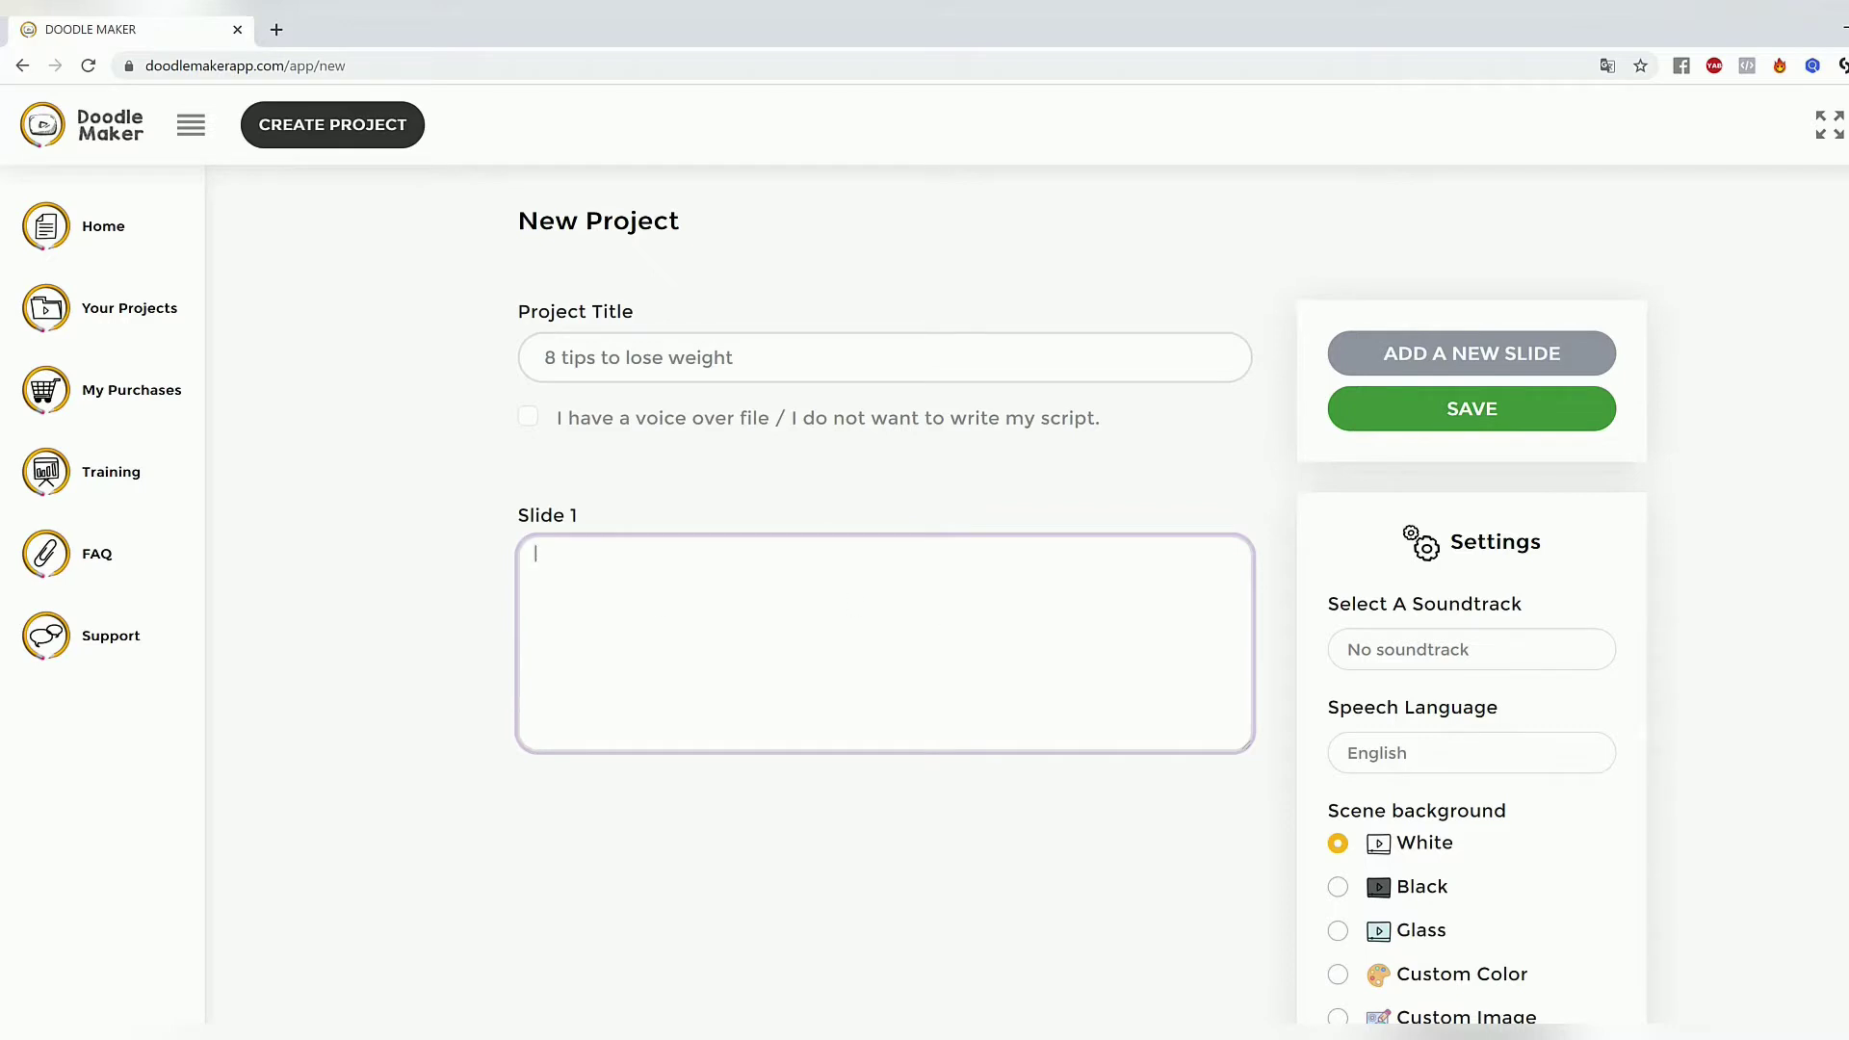
{"action": "key", "text": "alt+Tab"}
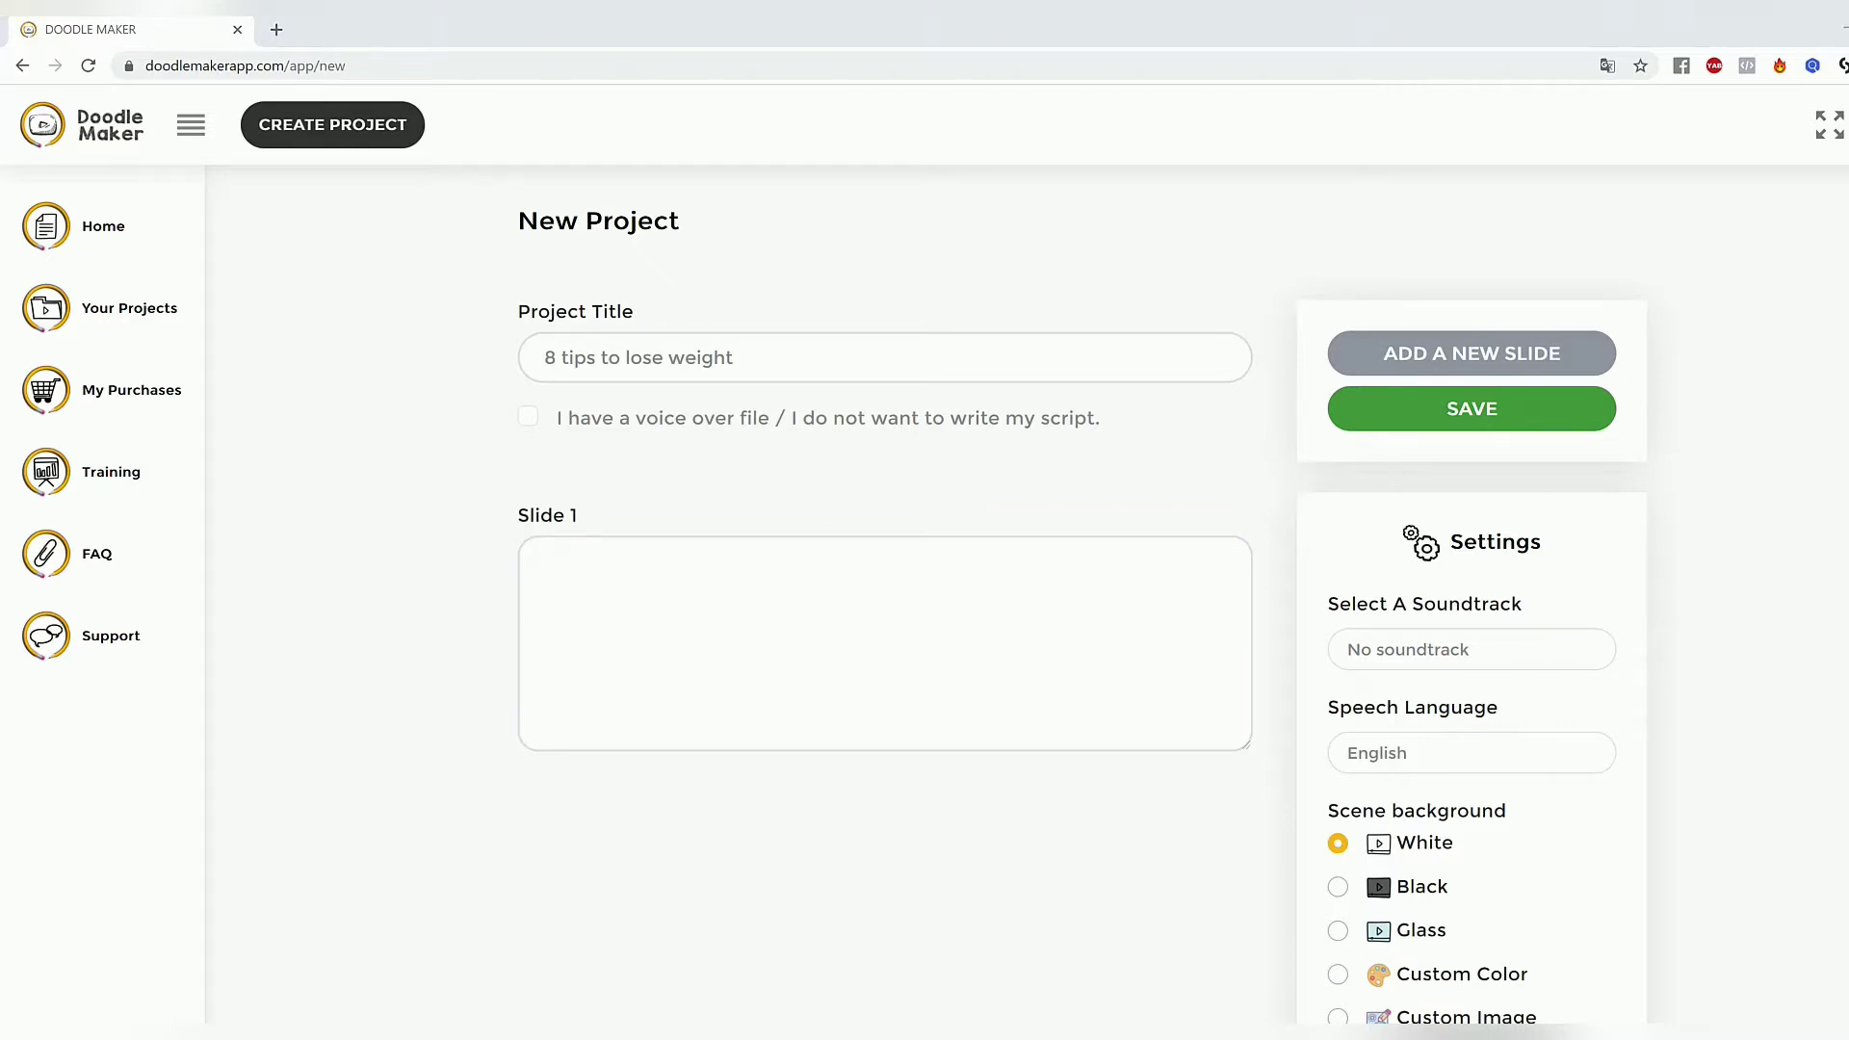
{"action": "left_click", "coordinate": [896, 598]}
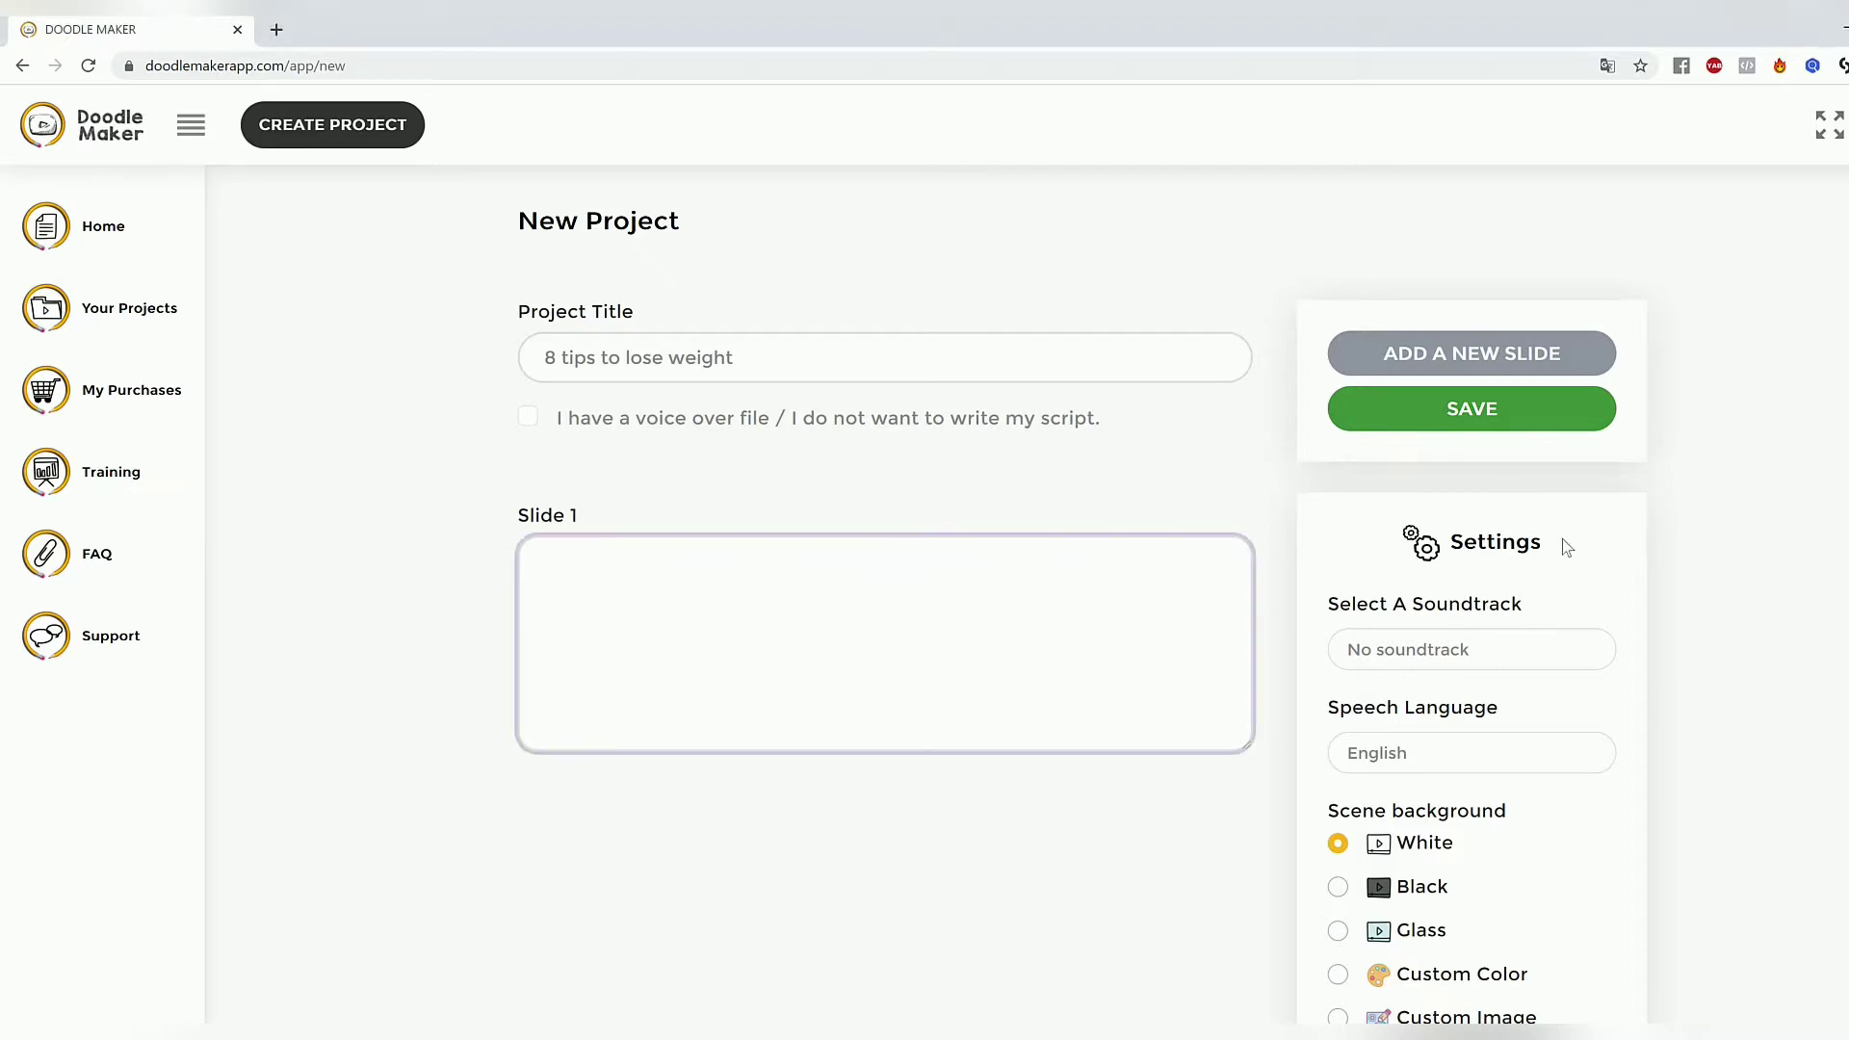
{"action": "type", "text": "Eat a high protein breakfast"}
Add a second slide with the script "Avoid sugary drinks and fruit juice".
{"action": "left_click", "coordinate": [1457, 357]}
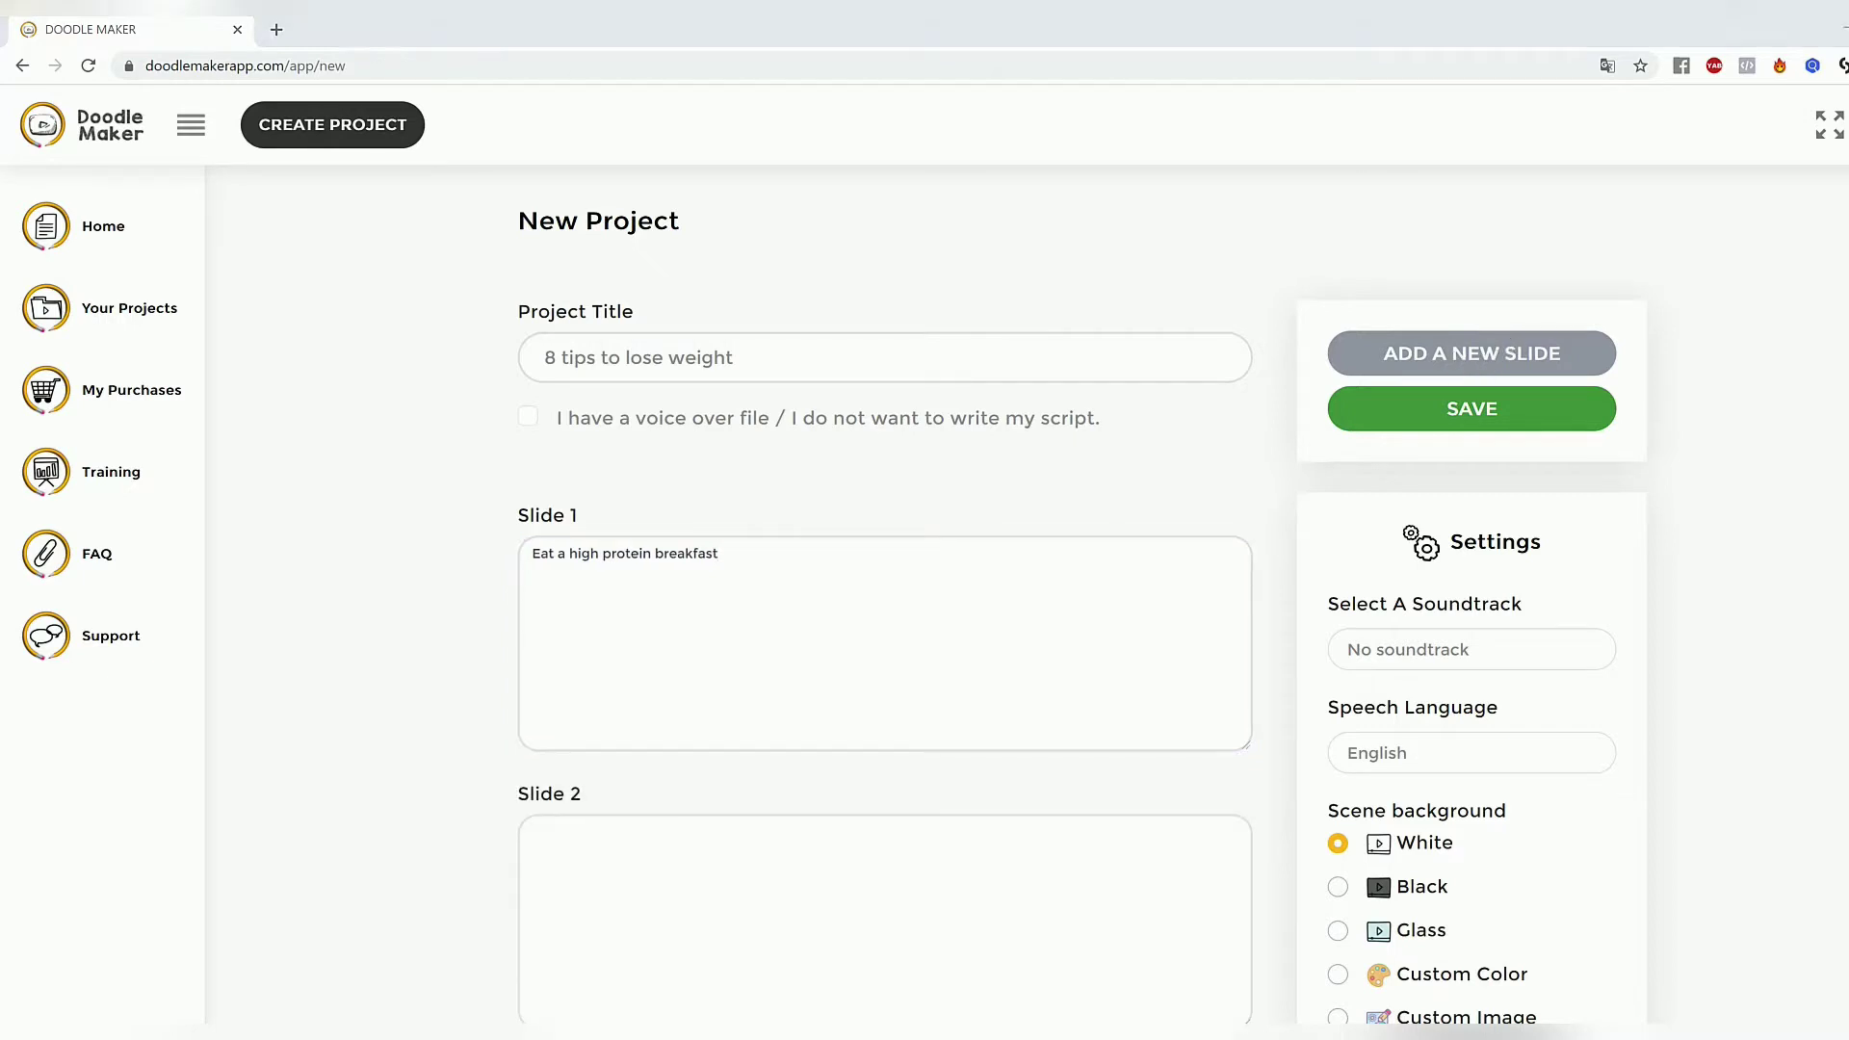
{"action": "left_click", "coordinate": [743, 880]}
{"action": "type", "text": "Avoid sugary drinks and fruit juice"}
{"action": "scroll", "coordinate": [1090, 652], "scroll_direction": "down", "scroll_amount": 2}
{"action": "scroll", "coordinate": [1399, 510], "scroll_direction": "up", "scroll_amount": 2}
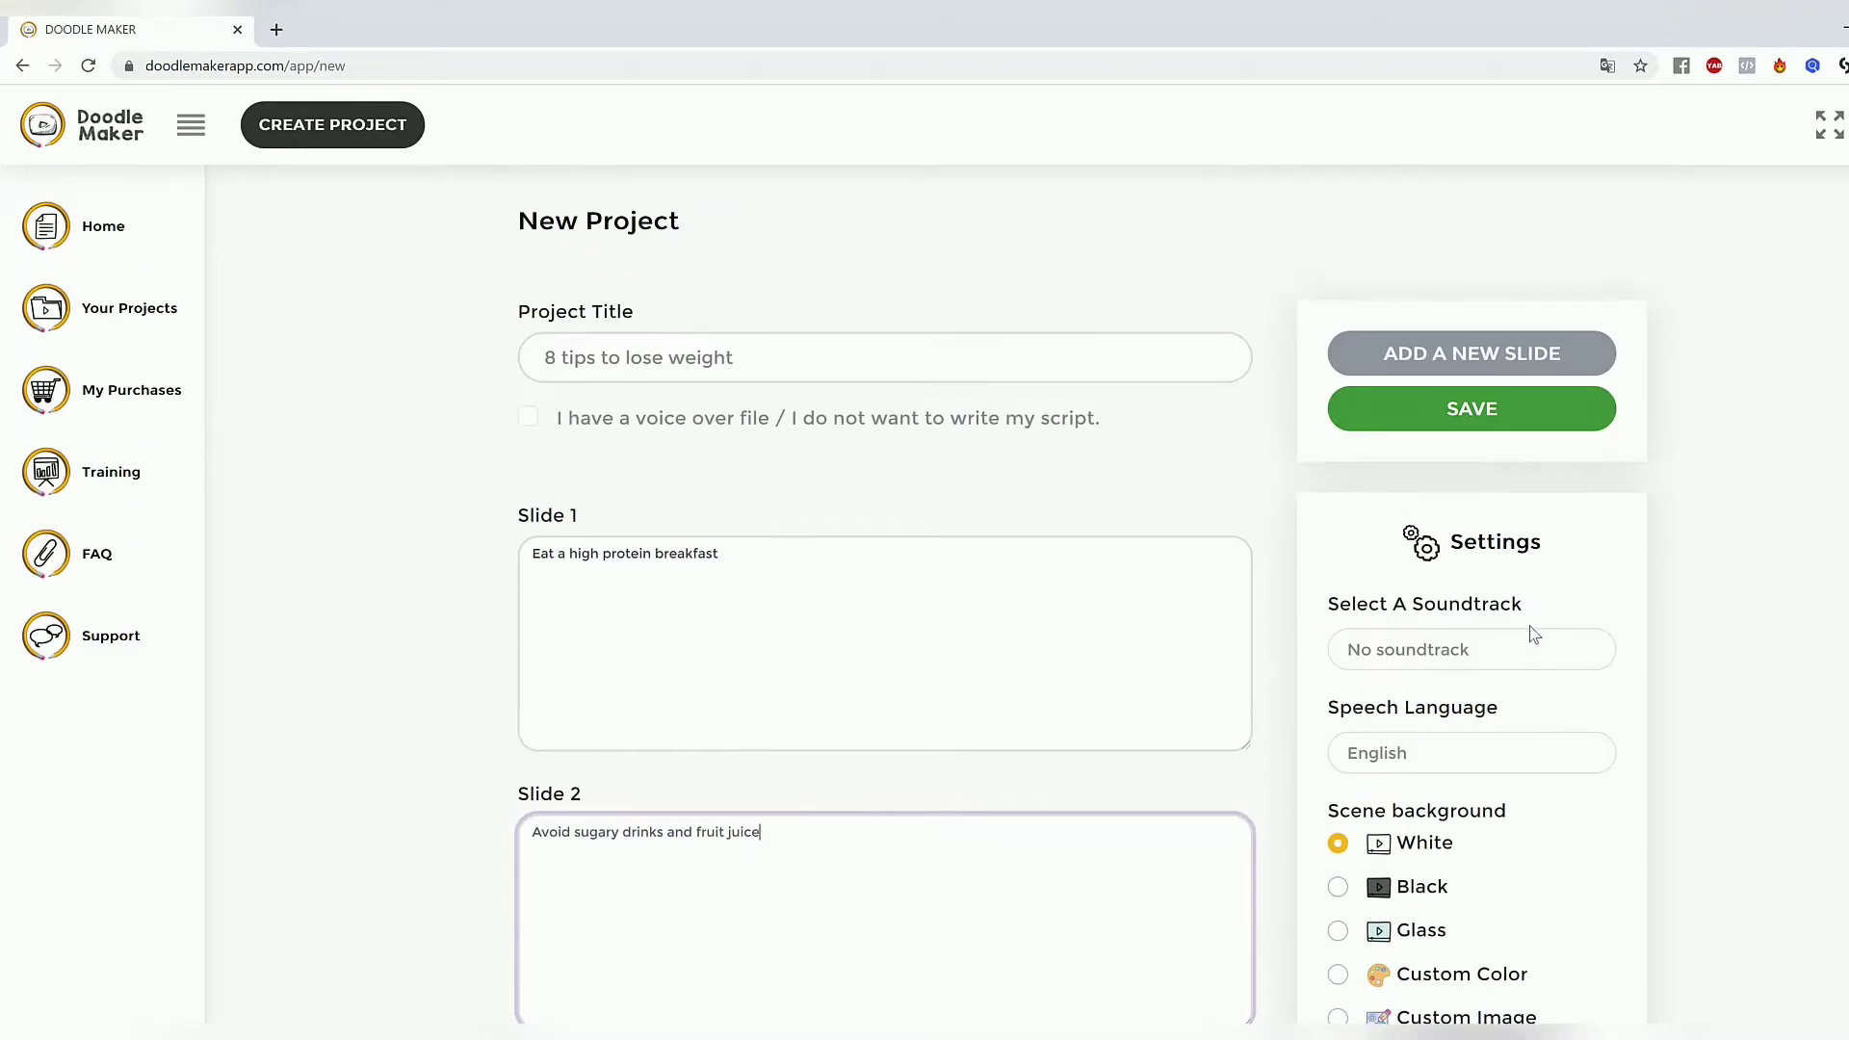
Add a third slide with the script "Drink water before meals".
{"action": "left_click", "coordinate": [1487, 356]}
{"action": "scroll", "coordinate": [1114, 574], "scroll_direction": "down", "scroll_amount": 3}
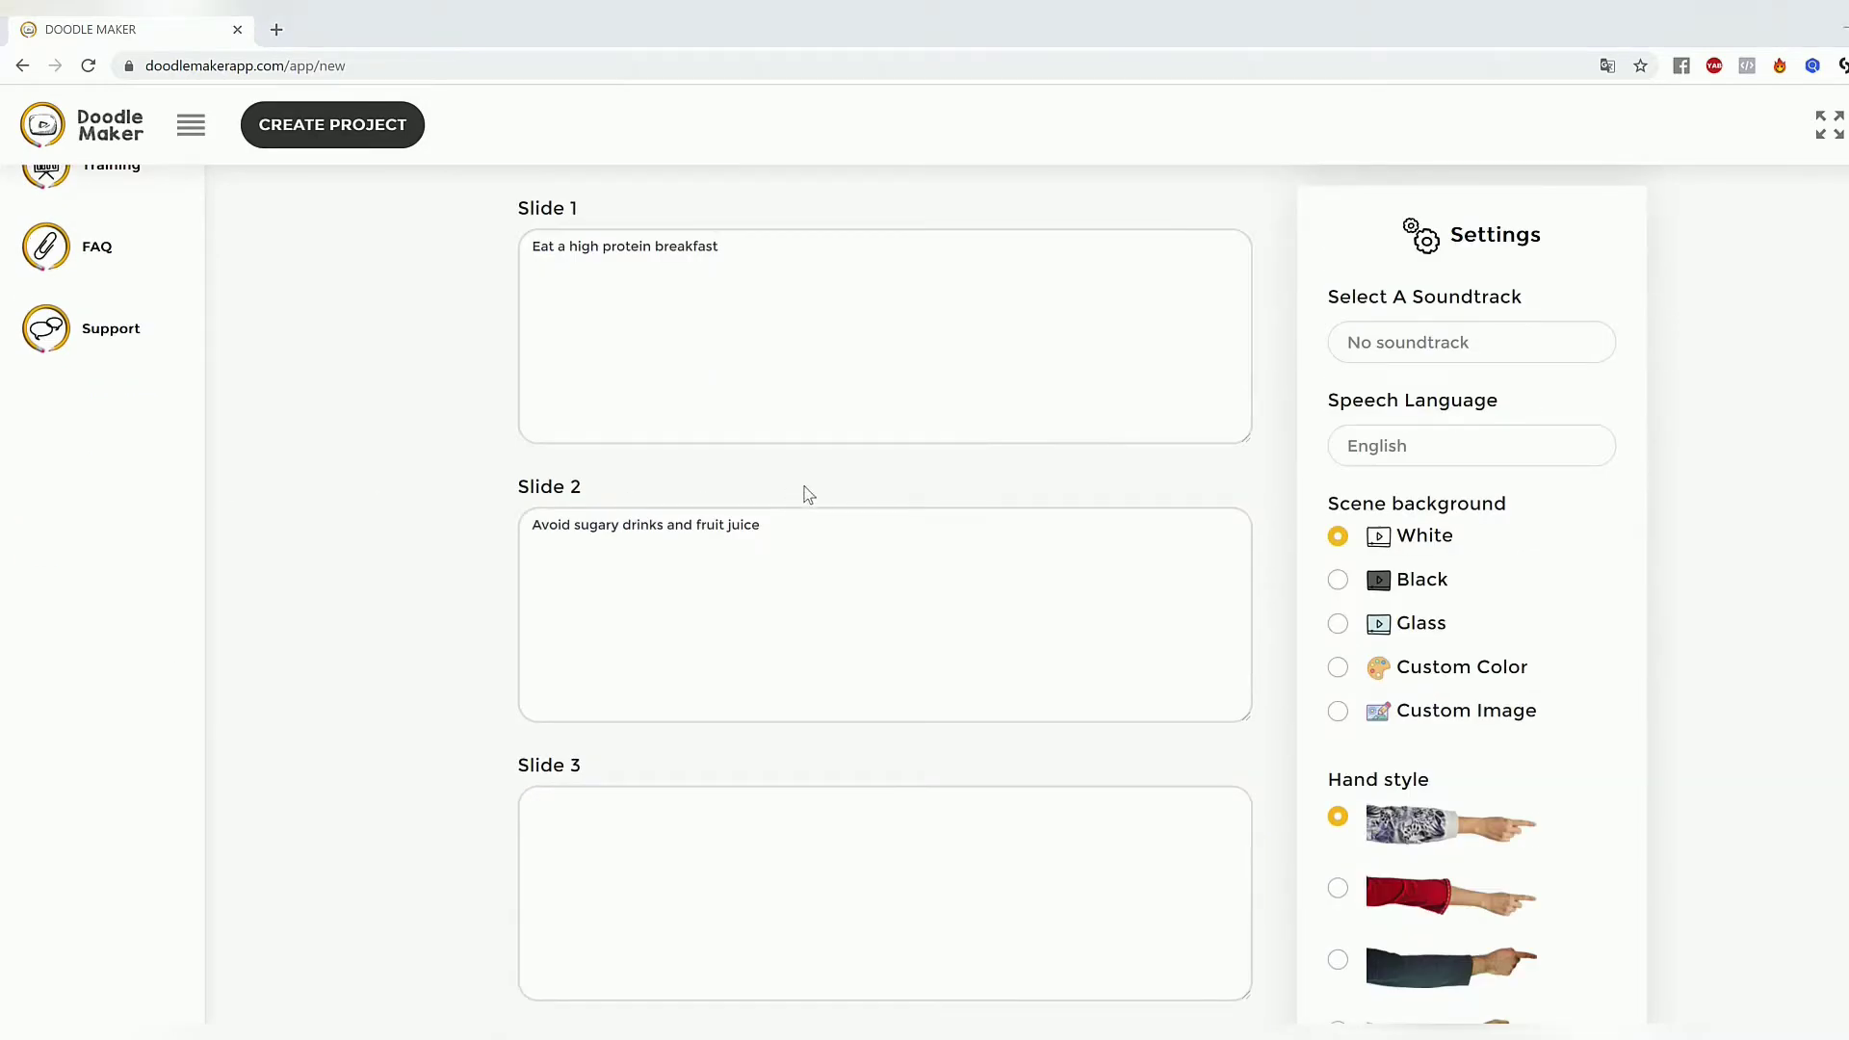
{"action": "left_click", "coordinate": [770, 901]}
{"action": "type", "text": "Drink water before meals"}
{"action": "scroll", "coordinate": [1161, 760], "scroll_direction": "down", "scroll_amount": 2}
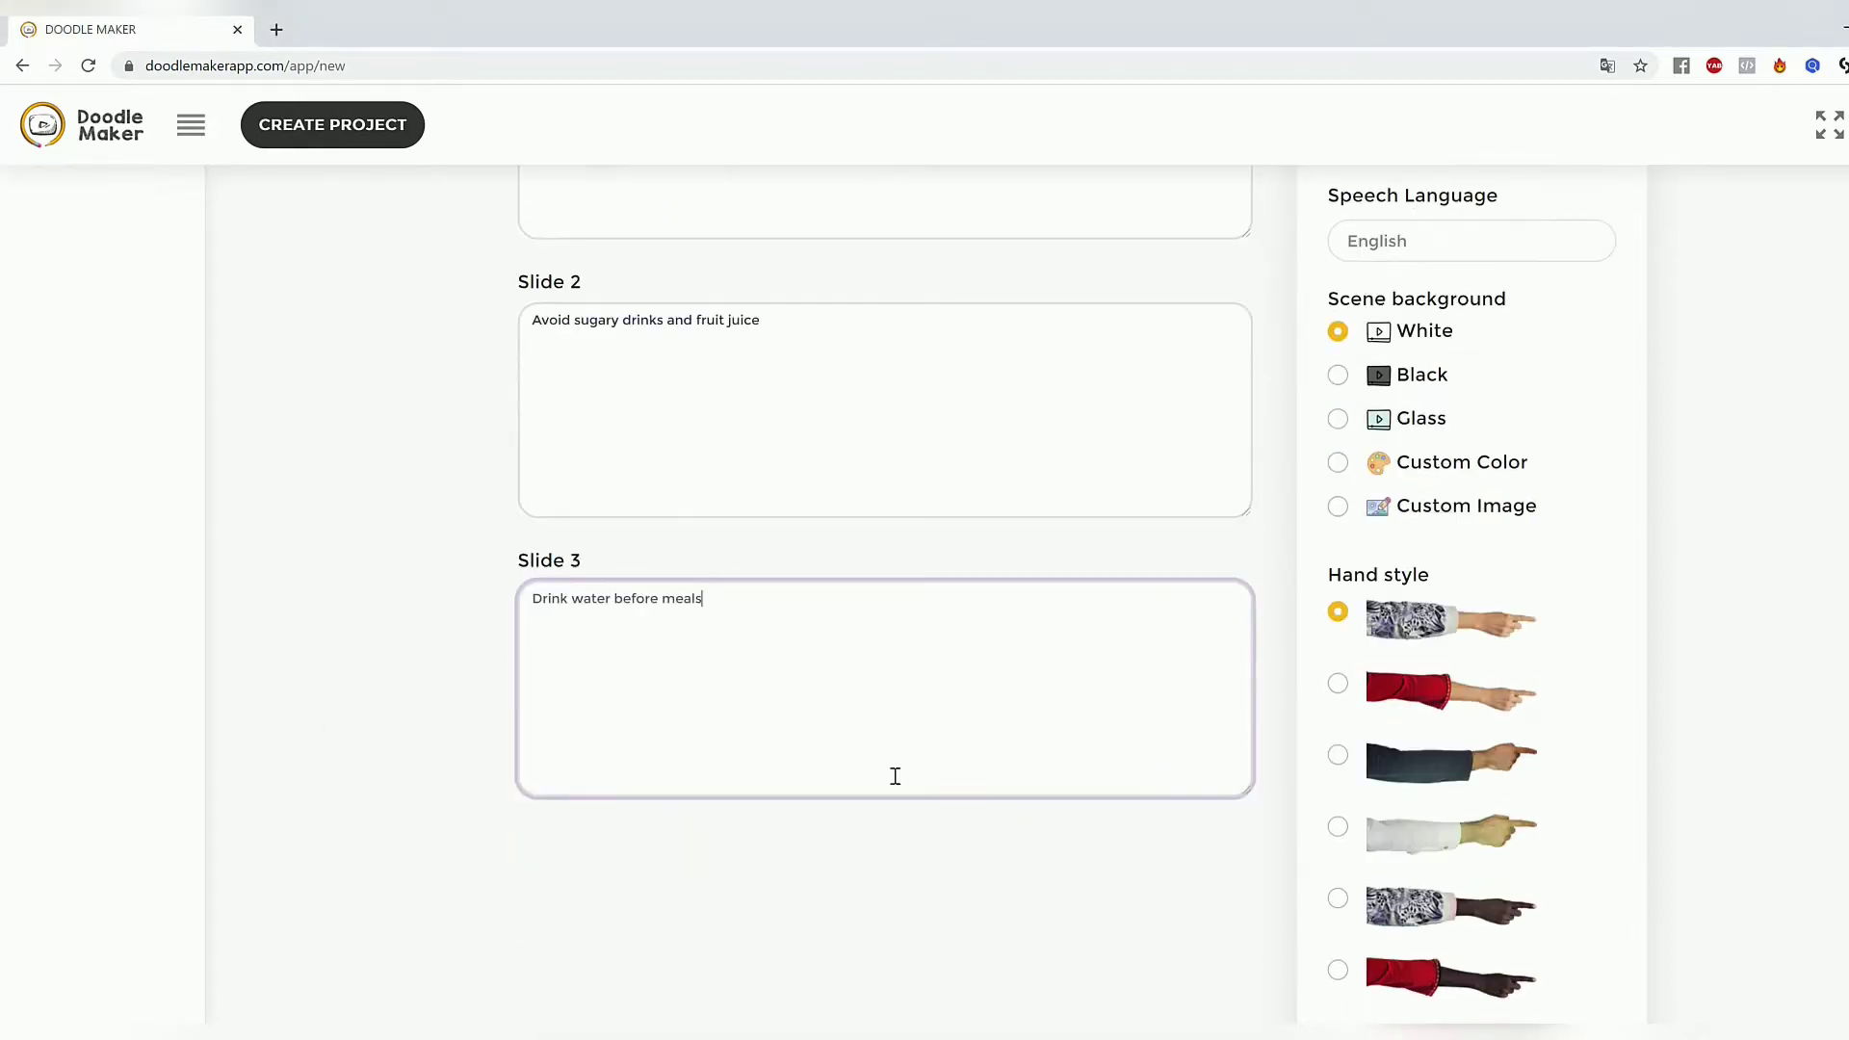
Add a fourth slide with the script "Choose fresh organic food".
{"action": "scroll", "coordinate": [1679, 559], "scroll_direction": "up", "scroll_amount": 3}
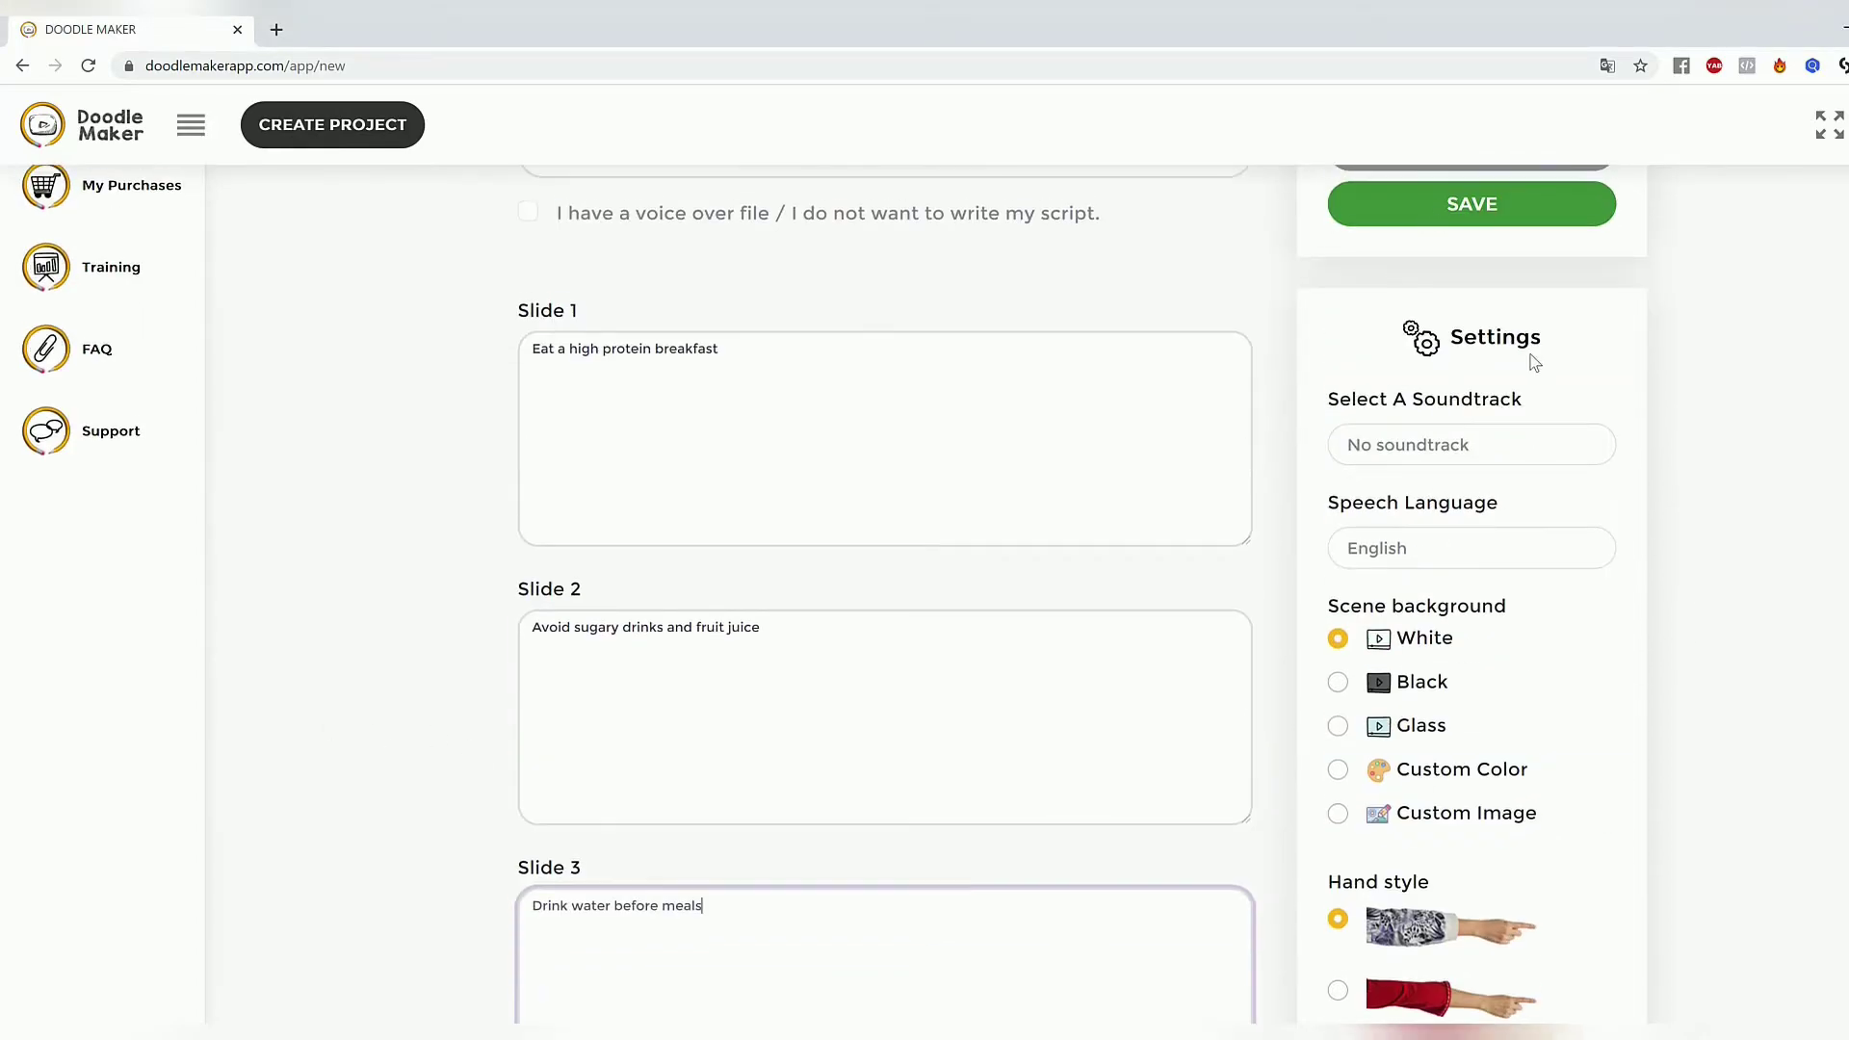
{"action": "scroll", "coordinate": [1517, 355], "scroll_direction": "up", "scroll_amount": 2}
{"action": "scroll", "coordinate": [1069, 549], "scroll_direction": "down", "scroll_amount": 5}
{"action": "scroll", "coordinate": [1569, 227], "scroll_direction": "up", "scroll_amount": 5}
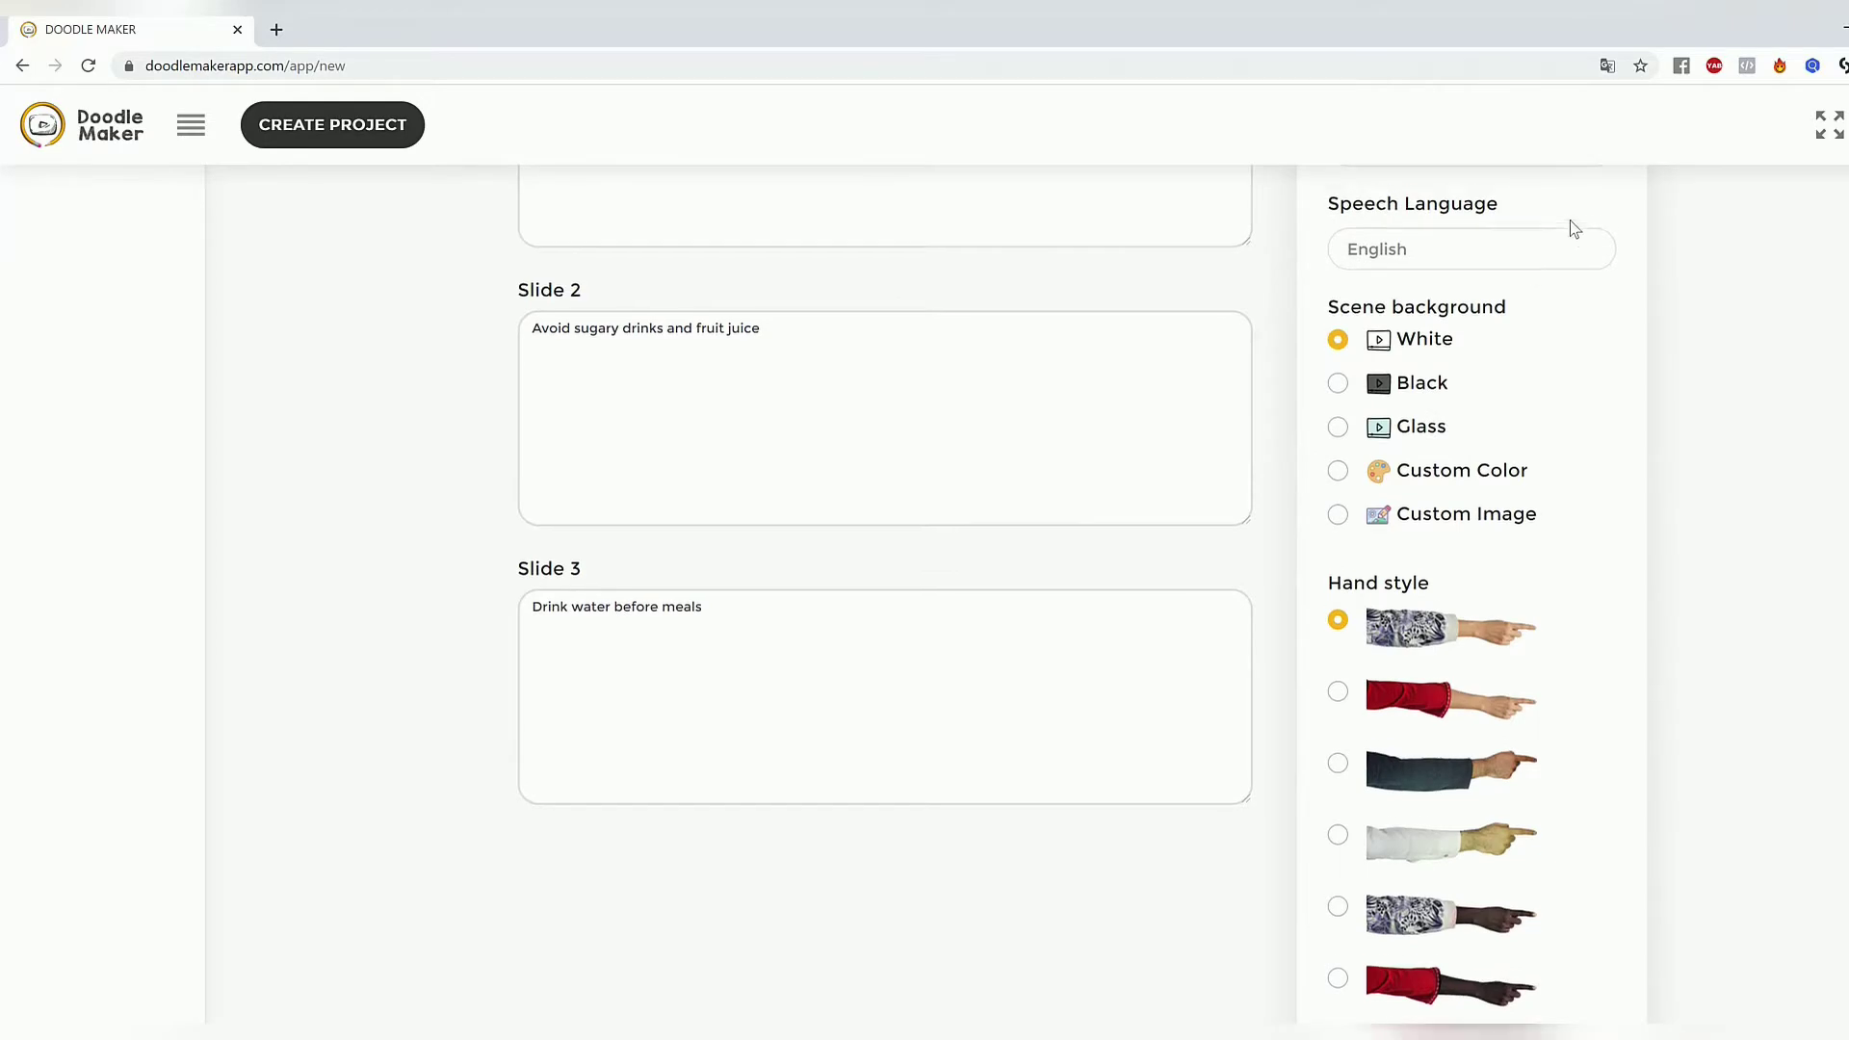
{"action": "left_click", "coordinate": [1453, 251]}
{"action": "scroll", "coordinate": [1012, 549], "scroll_direction": "down", "scroll_amount": 7}
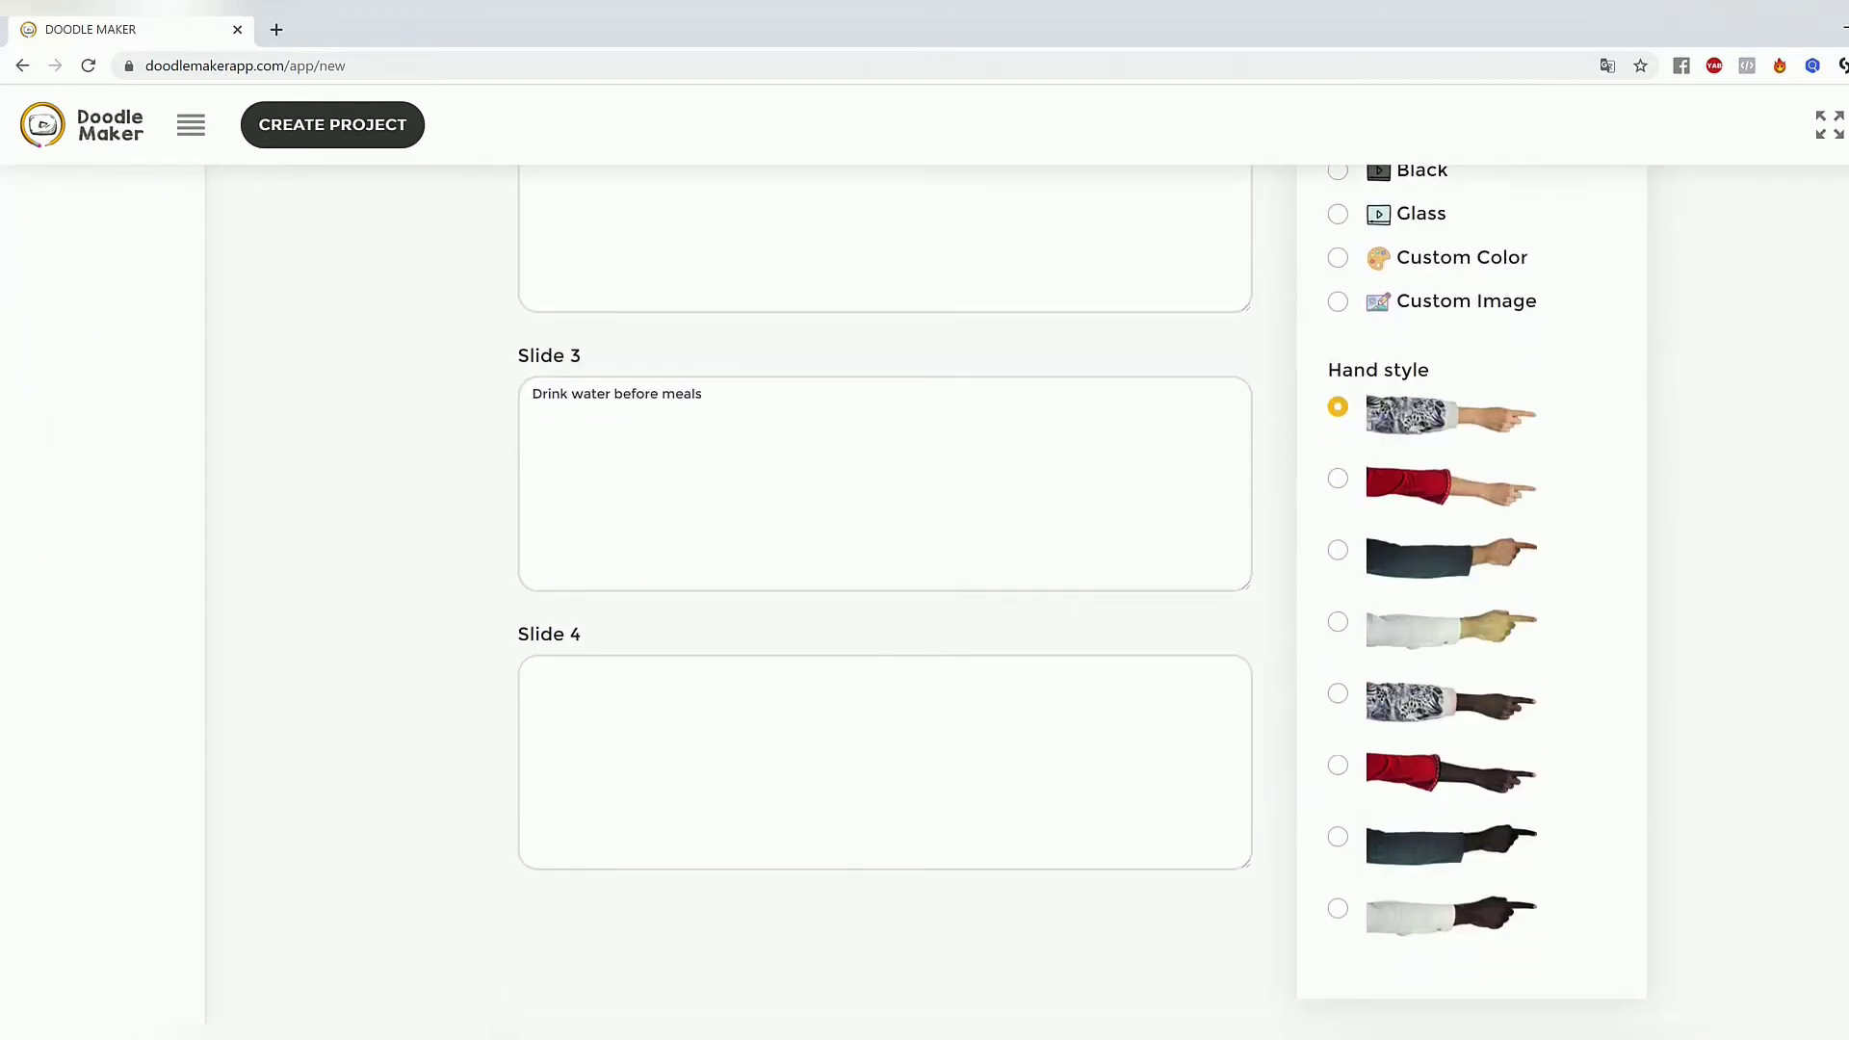
{"action": "left_click", "coordinate": [1039, 695]}
{"action": "type", "text": "Choose fresh organic food"}
Add a fifth slide with the script "Eat soluble fiber".
{"action": "scroll", "coordinate": [1039, 578], "scroll_direction": "up", "scroll_amount": 7}
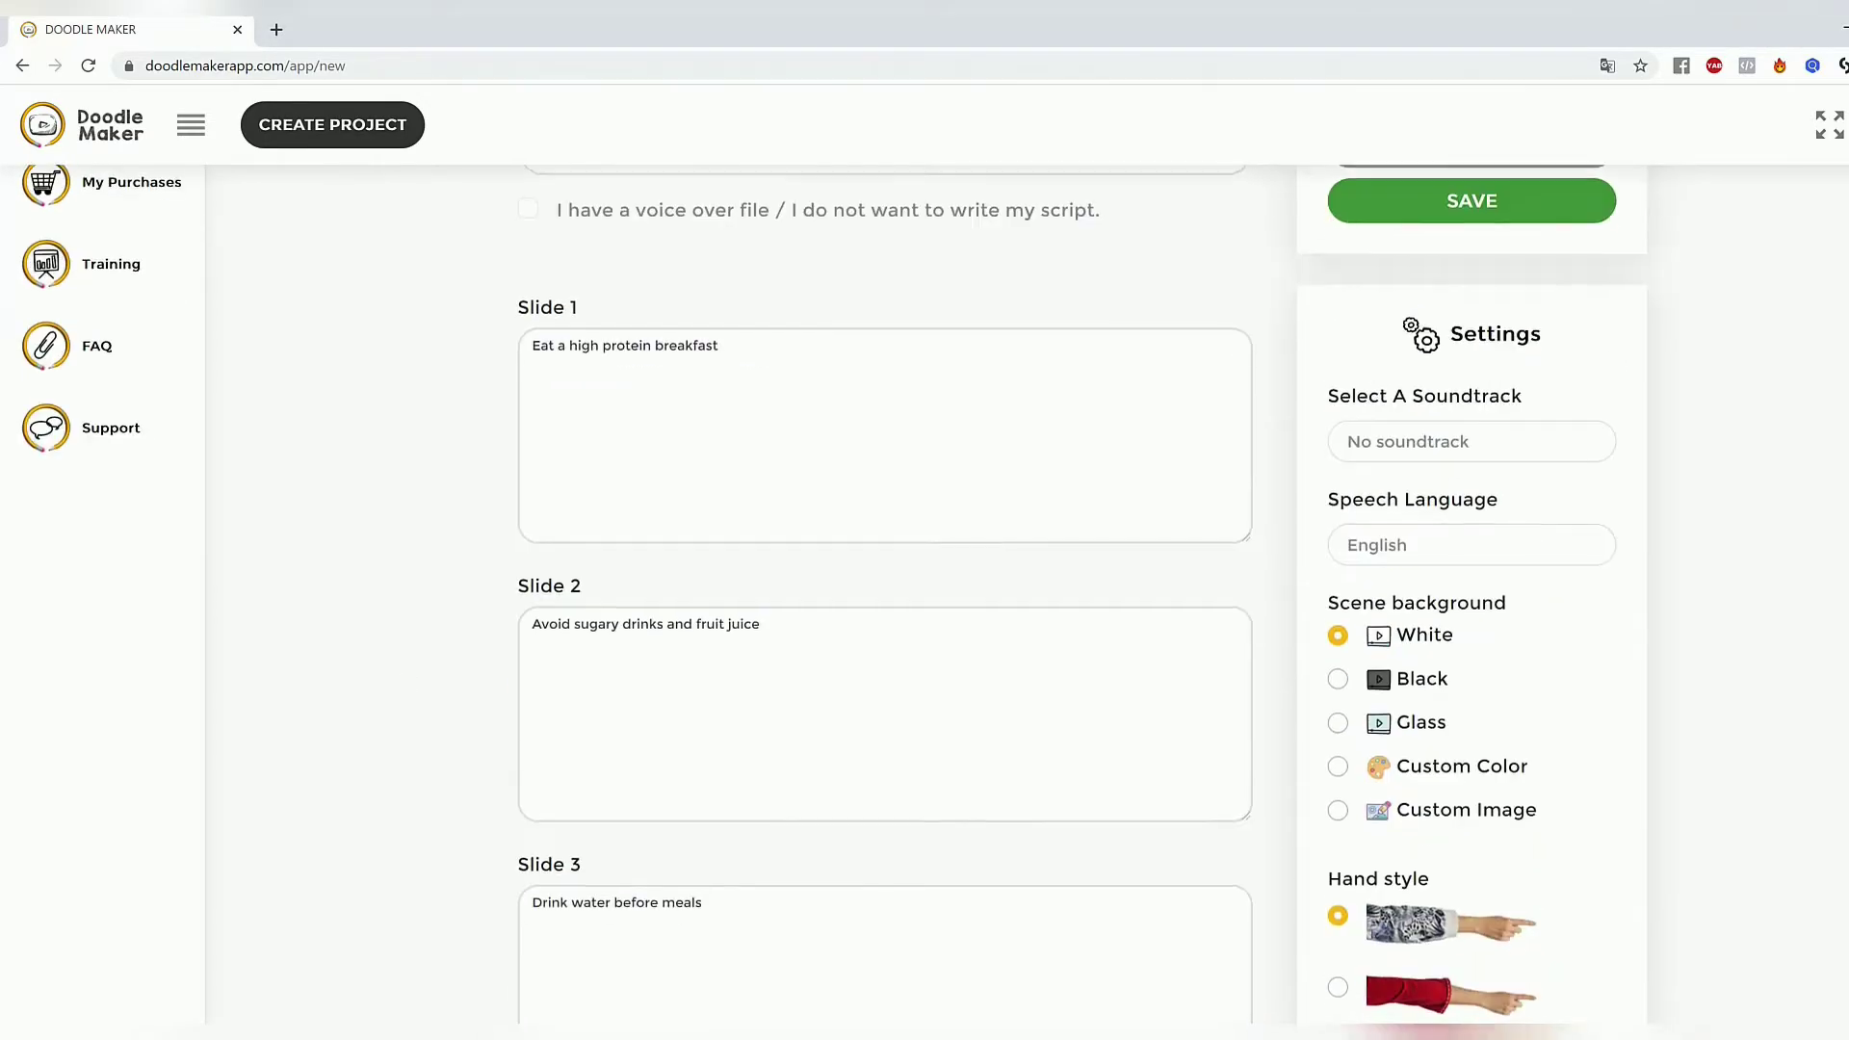
{"action": "left_click", "coordinate": [1472, 351]}
{"action": "scroll", "coordinate": [892, 510], "scroll_direction": "down", "scroll_amount": 7}
{"action": "scroll", "coordinate": [891, 511], "scroll_direction": "down", "scroll_amount": 3}
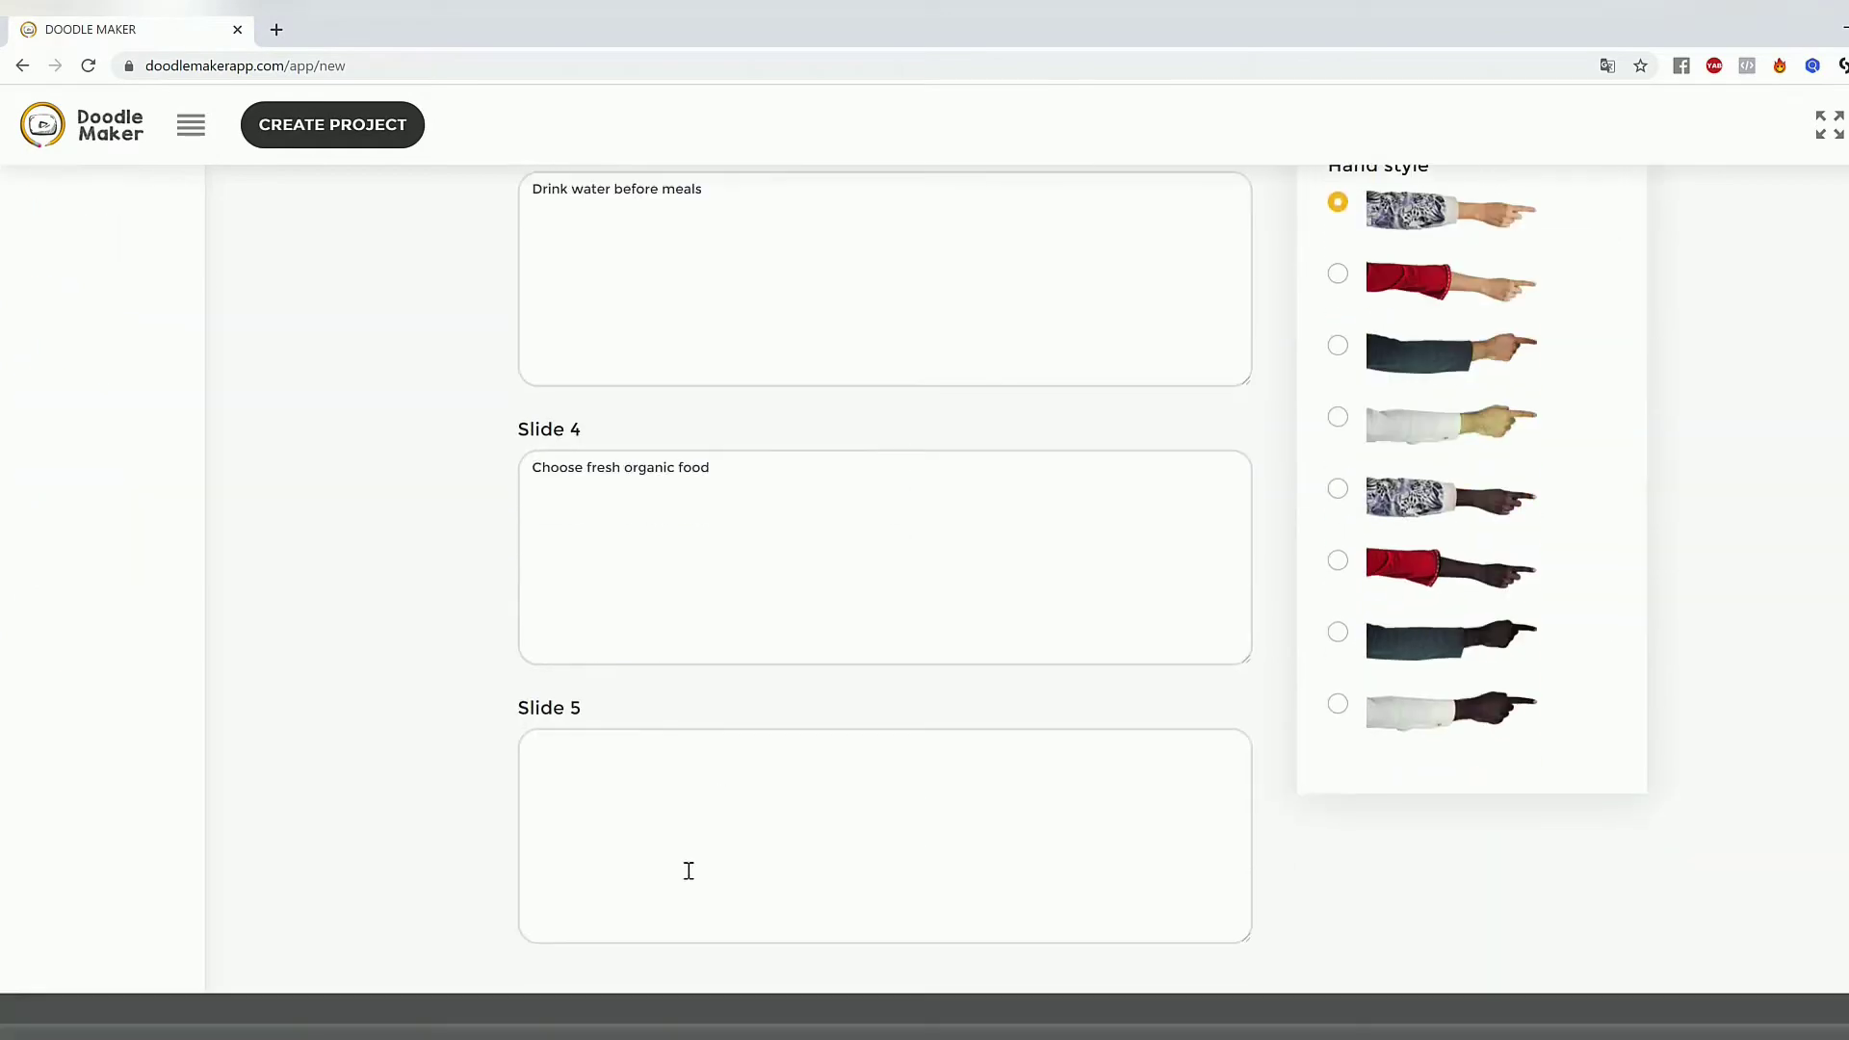
{"action": "left_click", "coordinate": [685, 867]}
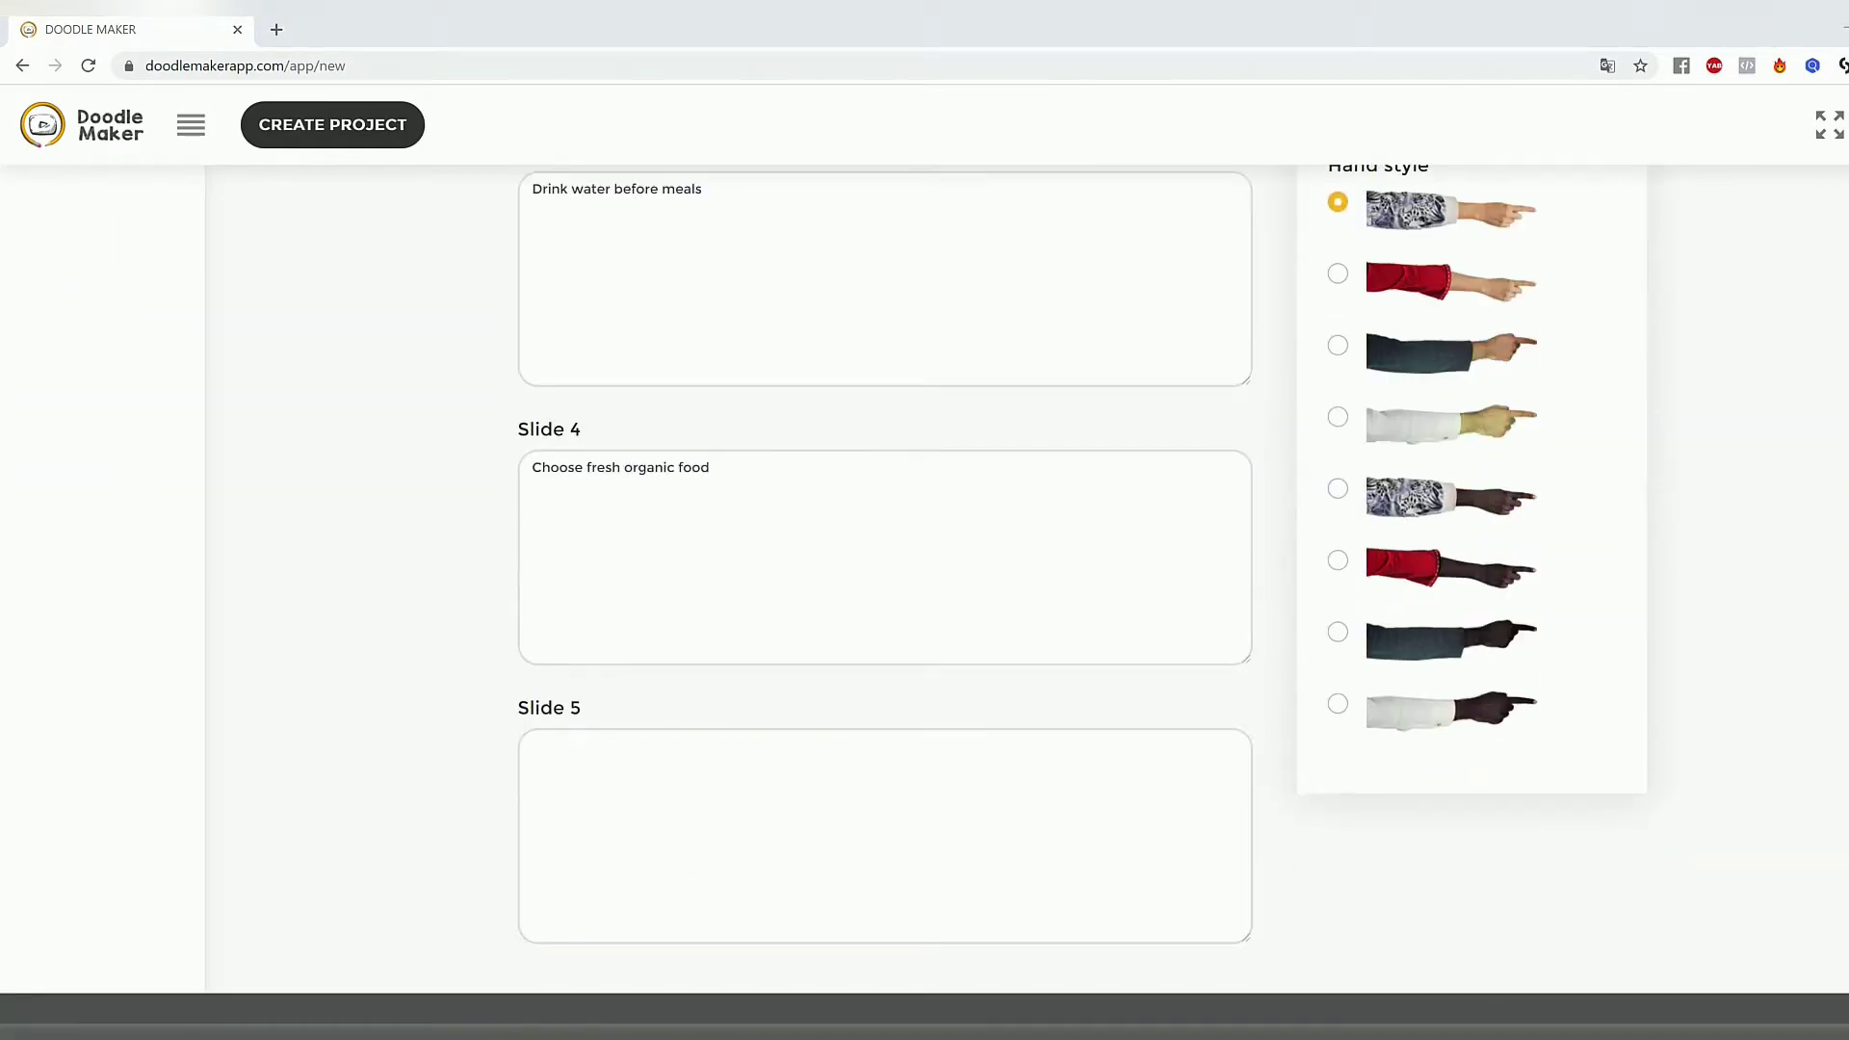
{"action": "type", "text": "Eat smaller meals"}
Add a sixth slide with the script "Drink tea".
{"action": "scroll", "coordinate": [1766, 627], "scroll_direction": "up", "scroll_amount": 8}
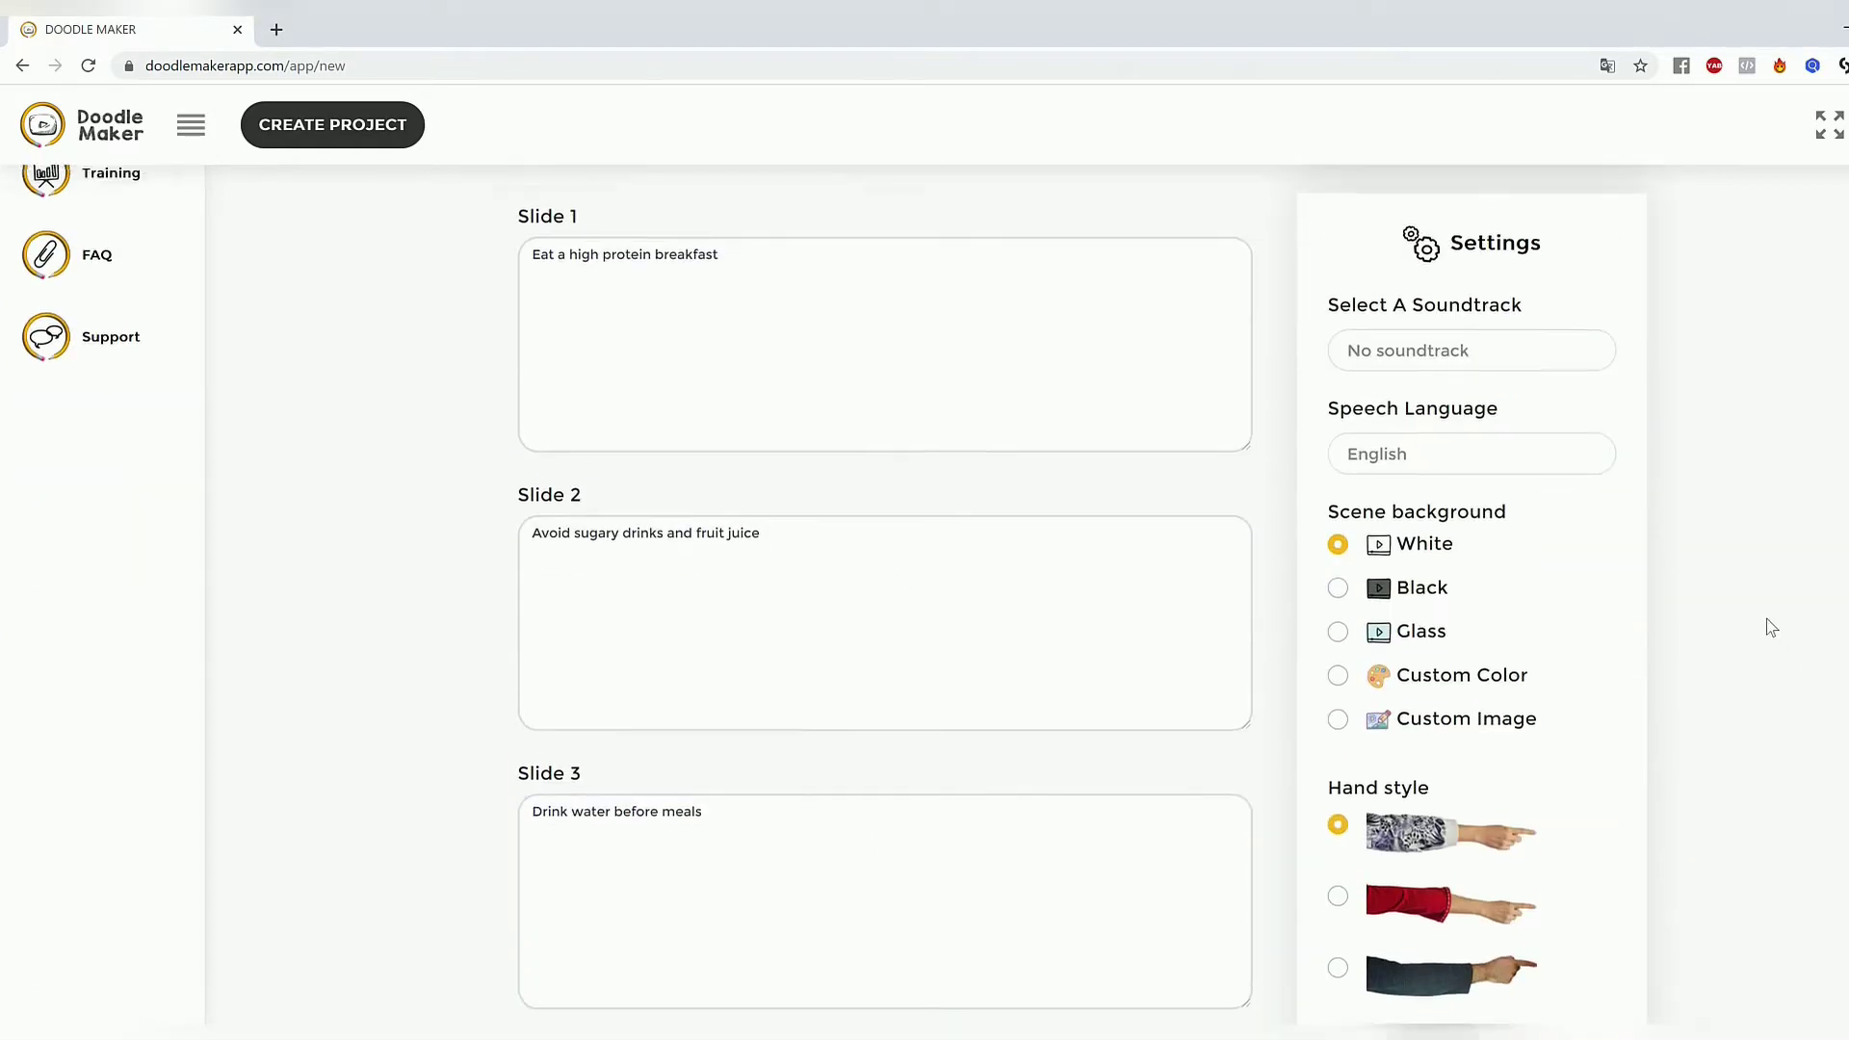
{"action": "left_click", "coordinate": [1492, 371]}
{"action": "scroll", "coordinate": [818, 582], "scroll_direction": "down", "scroll_amount": 12}
{"action": "left_click", "coordinate": [528, 711]}
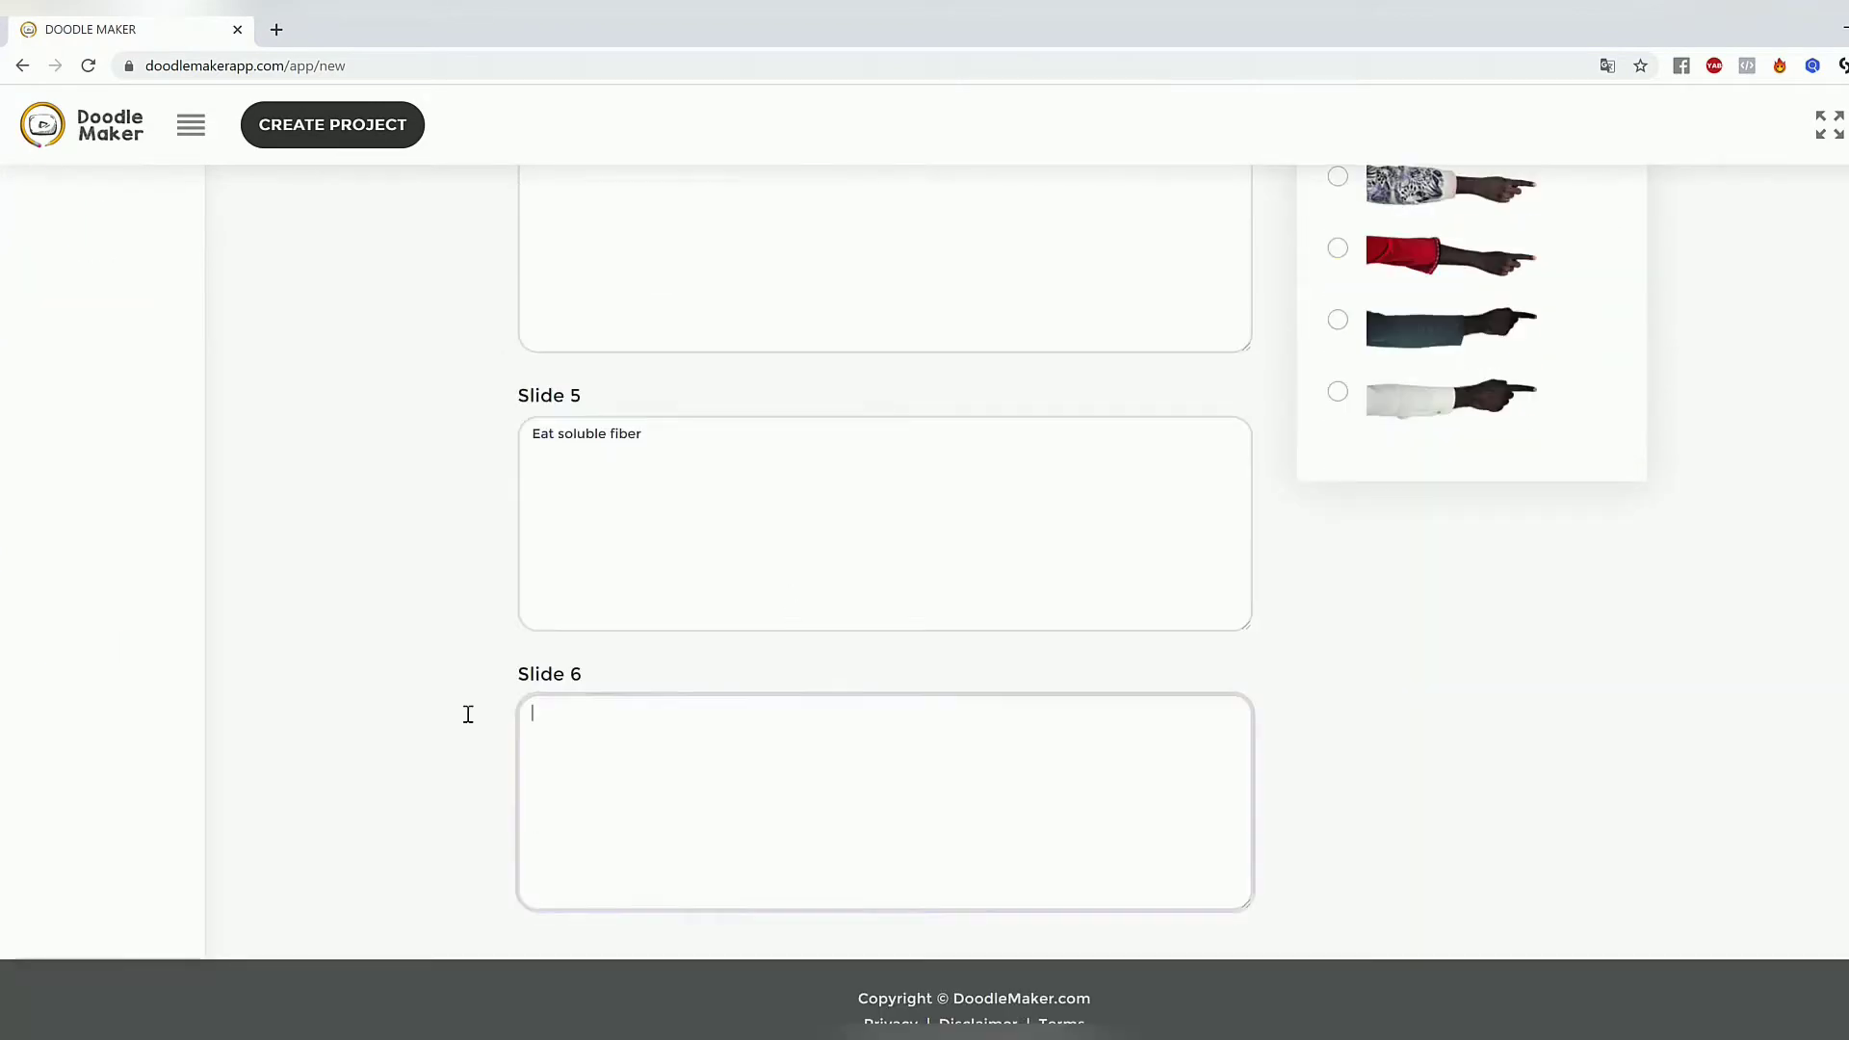
{"action": "type", "text": "Drink coffee or tea"}
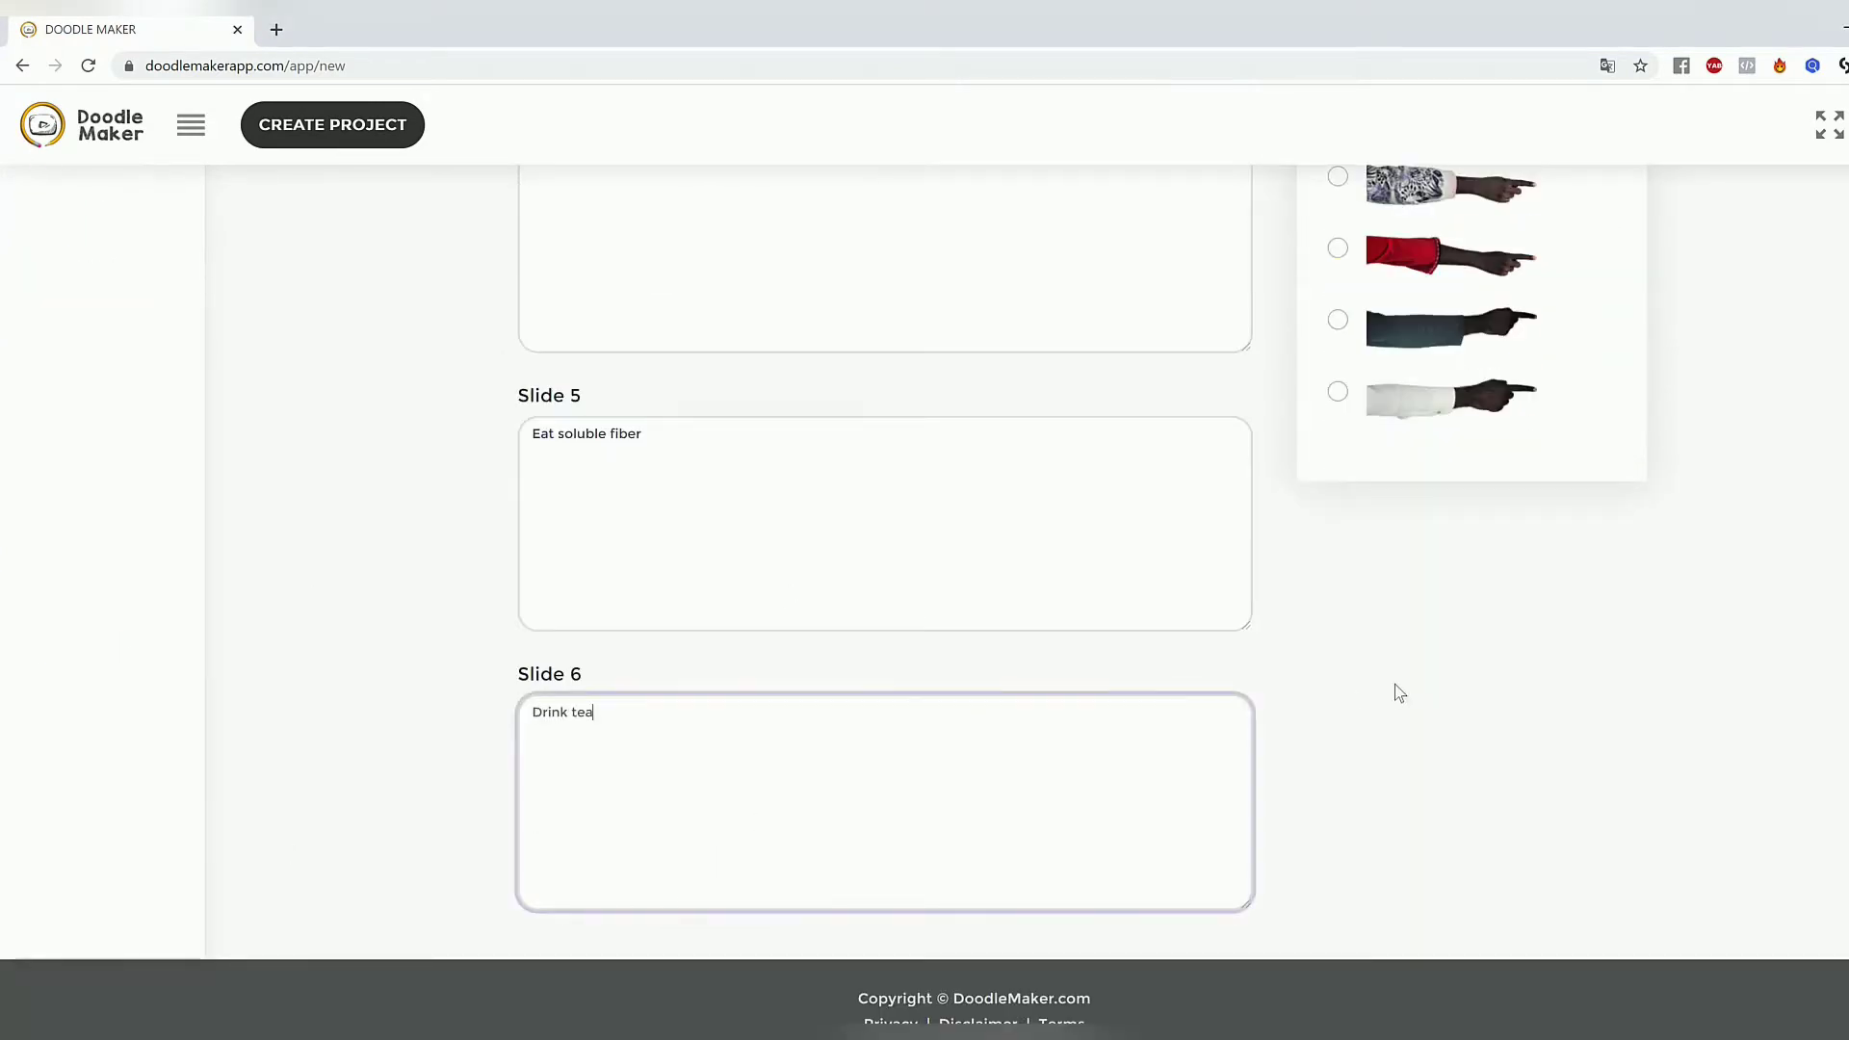
Add a seventh slide with the script "Base your diet on whole foods".
{"action": "scroll", "coordinate": [1420, 583], "scroll_direction": "up", "scroll_amount": 10}
{"action": "scroll", "coordinate": [1421, 582], "scroll_direction": "up", "scroll_amount": 3}
{"action": "left_click", "coordinate": [1407, 252]}
{"action": "scroll", "coordinate": [1165, 425], "scroll_direction": "down", "scroll_amount": 12}
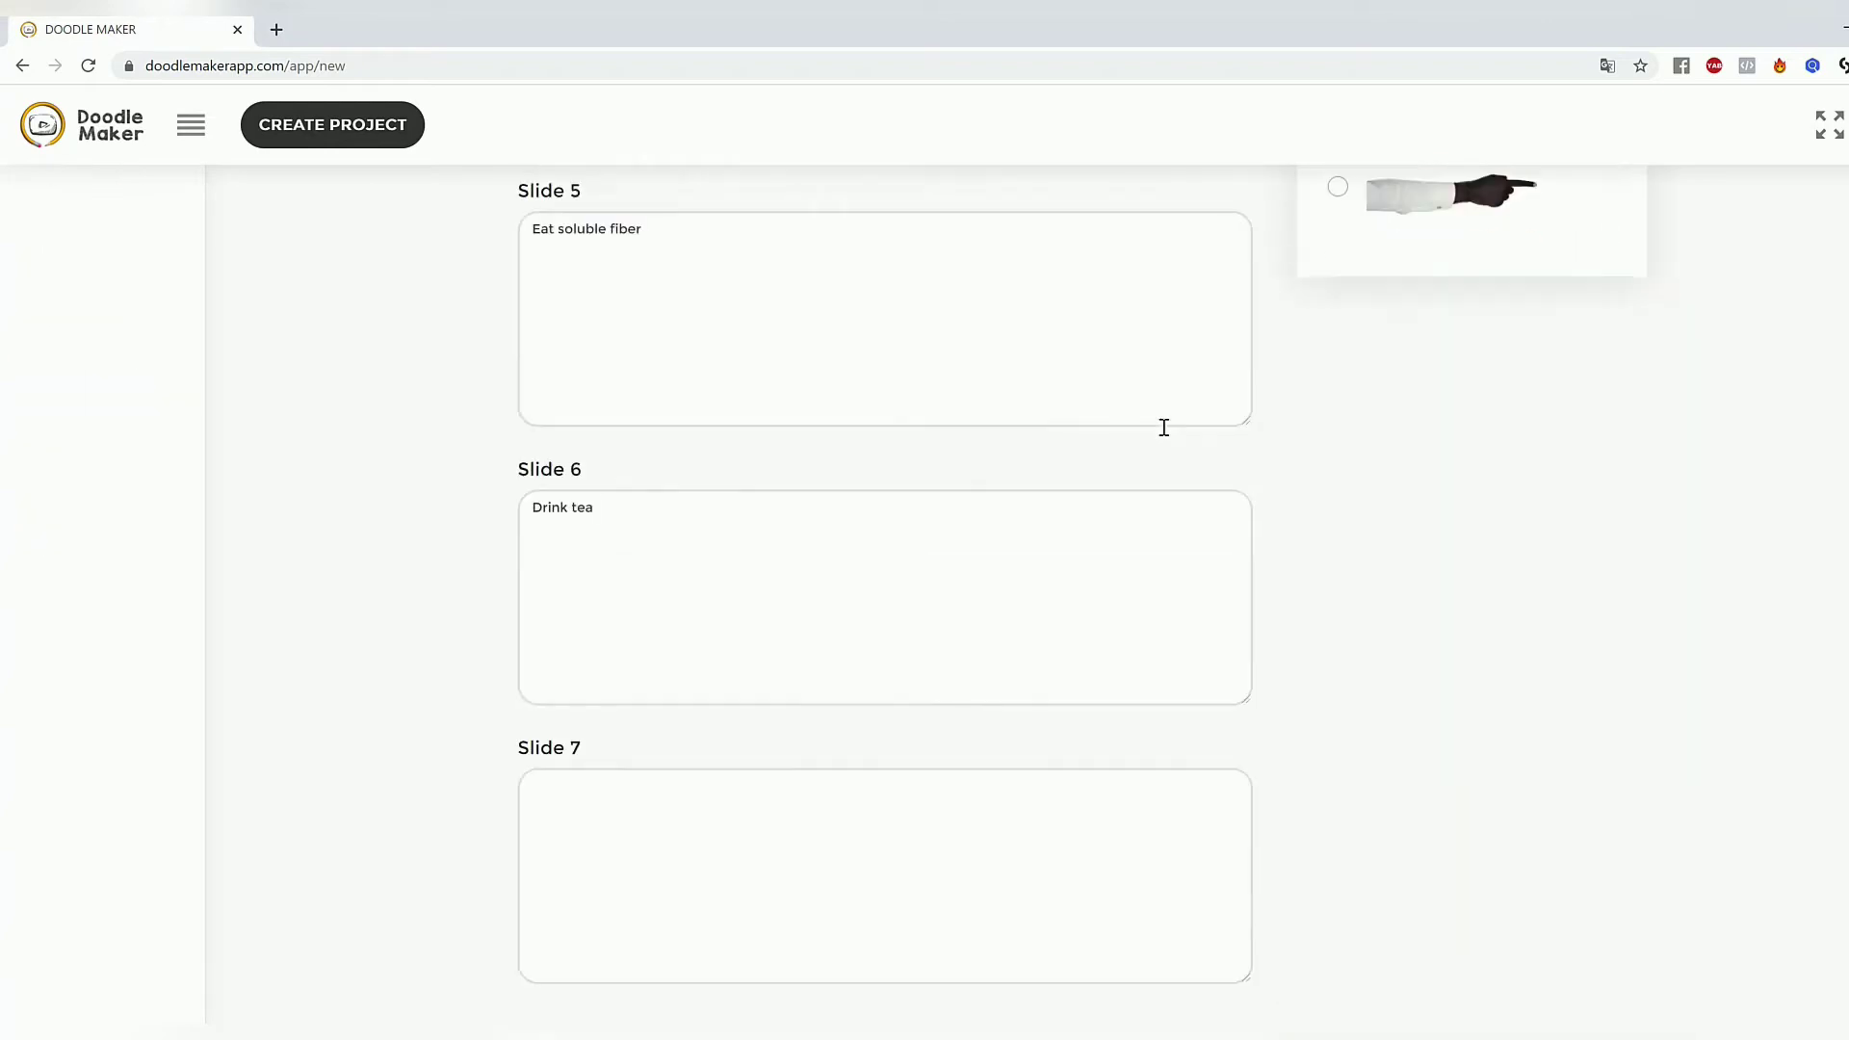
{"action": "left_click", "coordinate": [858, 858]}
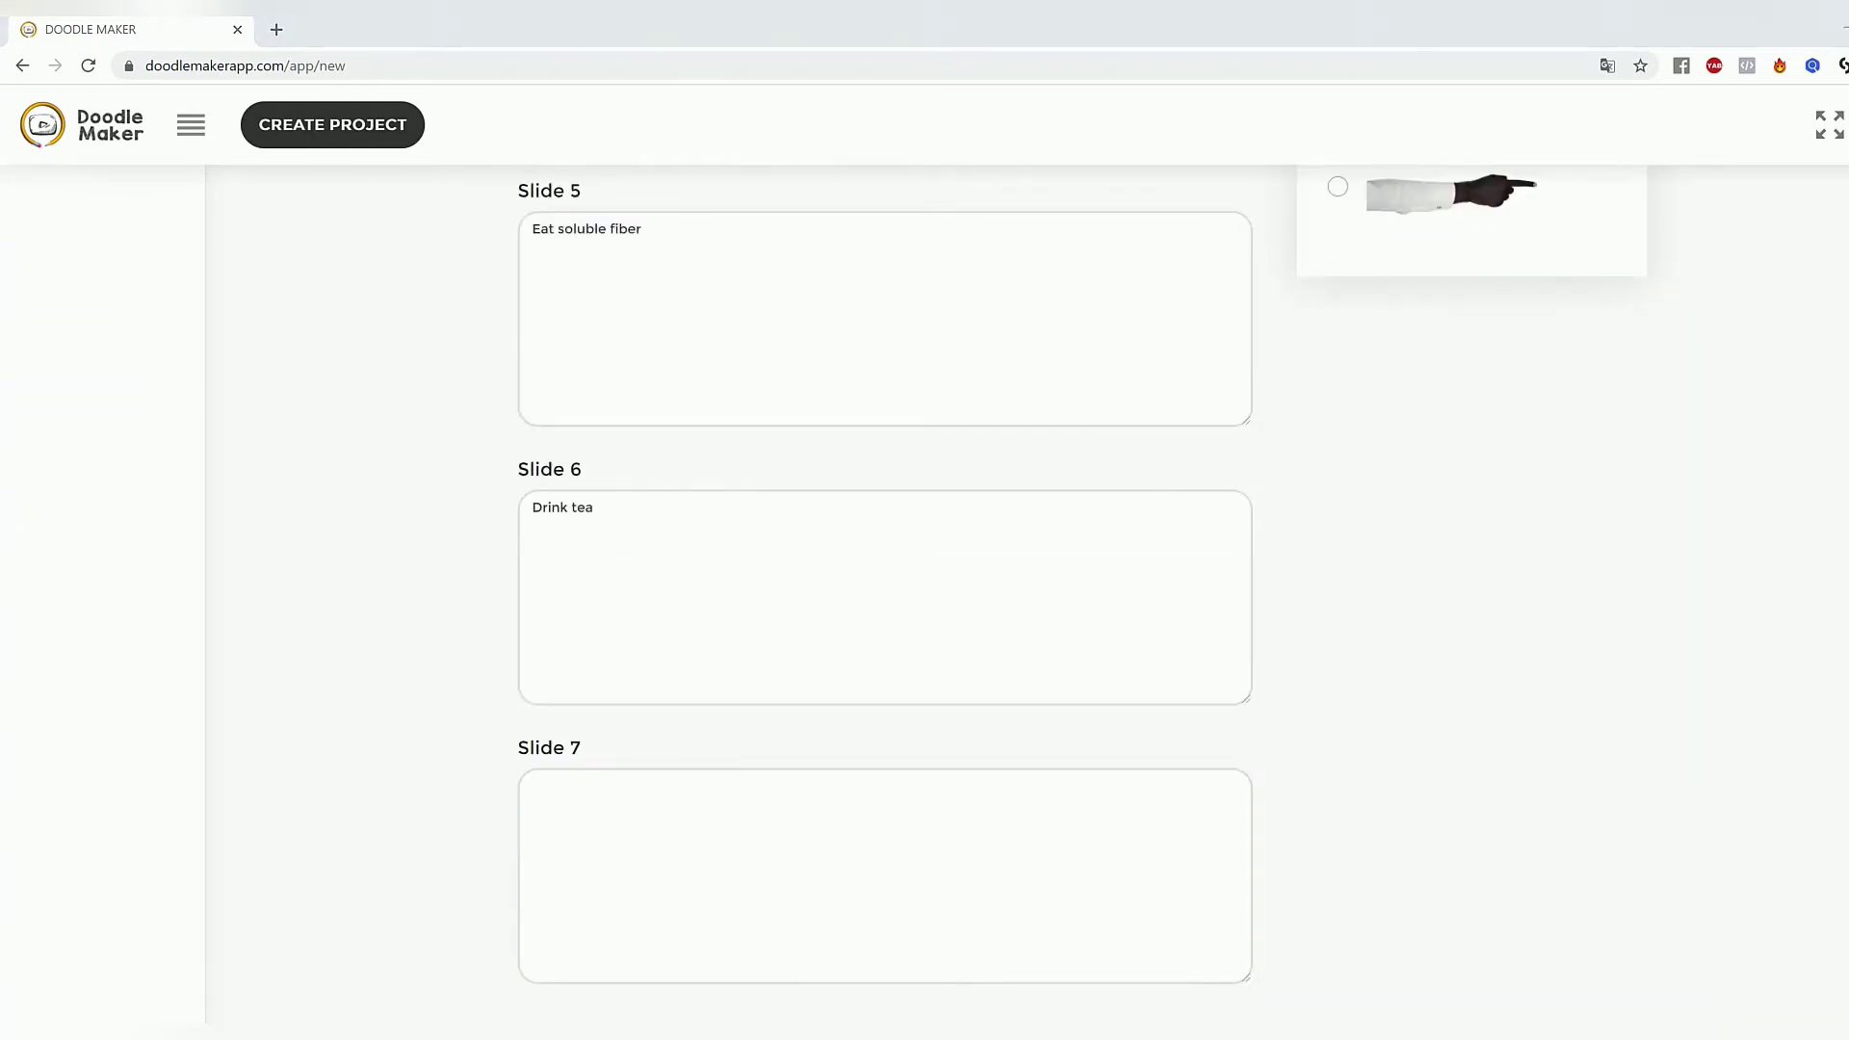
{"action": "left_click", "coordinate": [955, 939]}
Add an eighth slide with the script "Eat slowly".
{"action": "scroll", "coordinate": [1098, 760], "scroll_direction": "up", "scroll_amount": 15}
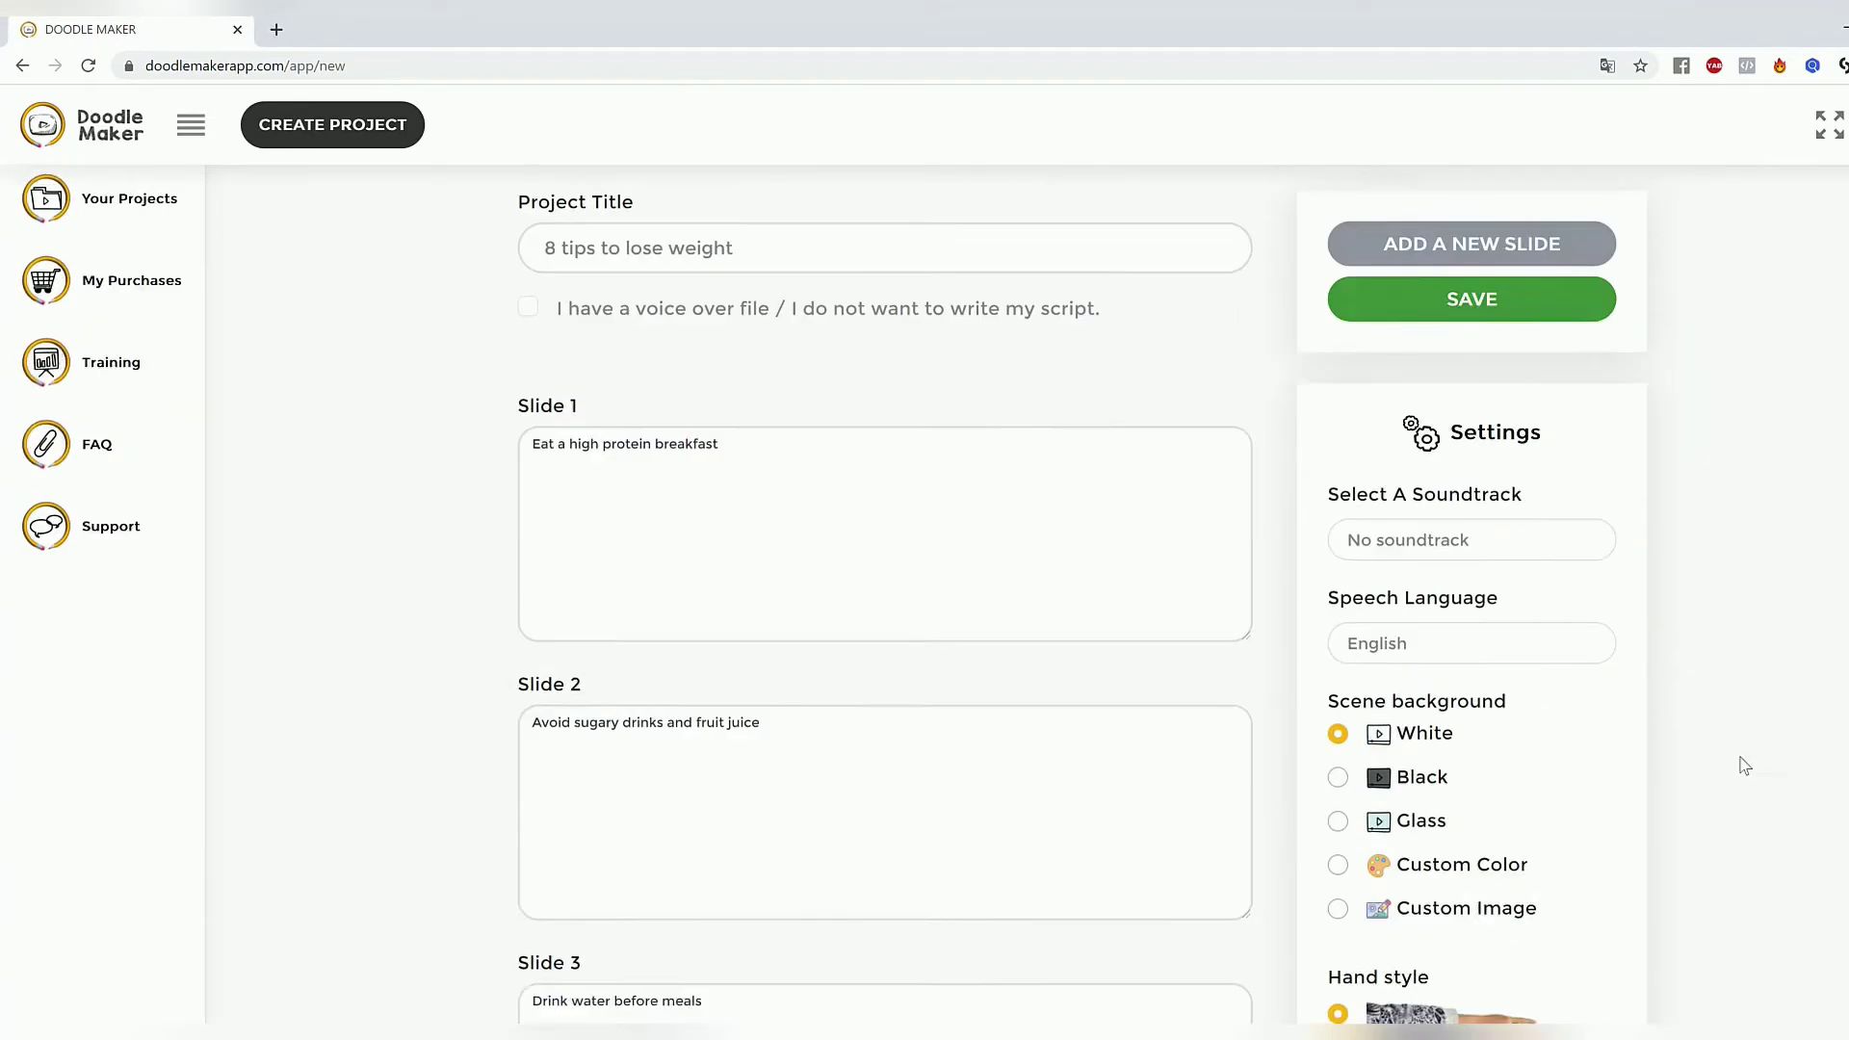
{"action": "left_click", "coordinate": [1490, 356]}
{"action": "scroll", "coordinate": [1147, 818], "scroll_direction": "down", "scroll_amount": 15}
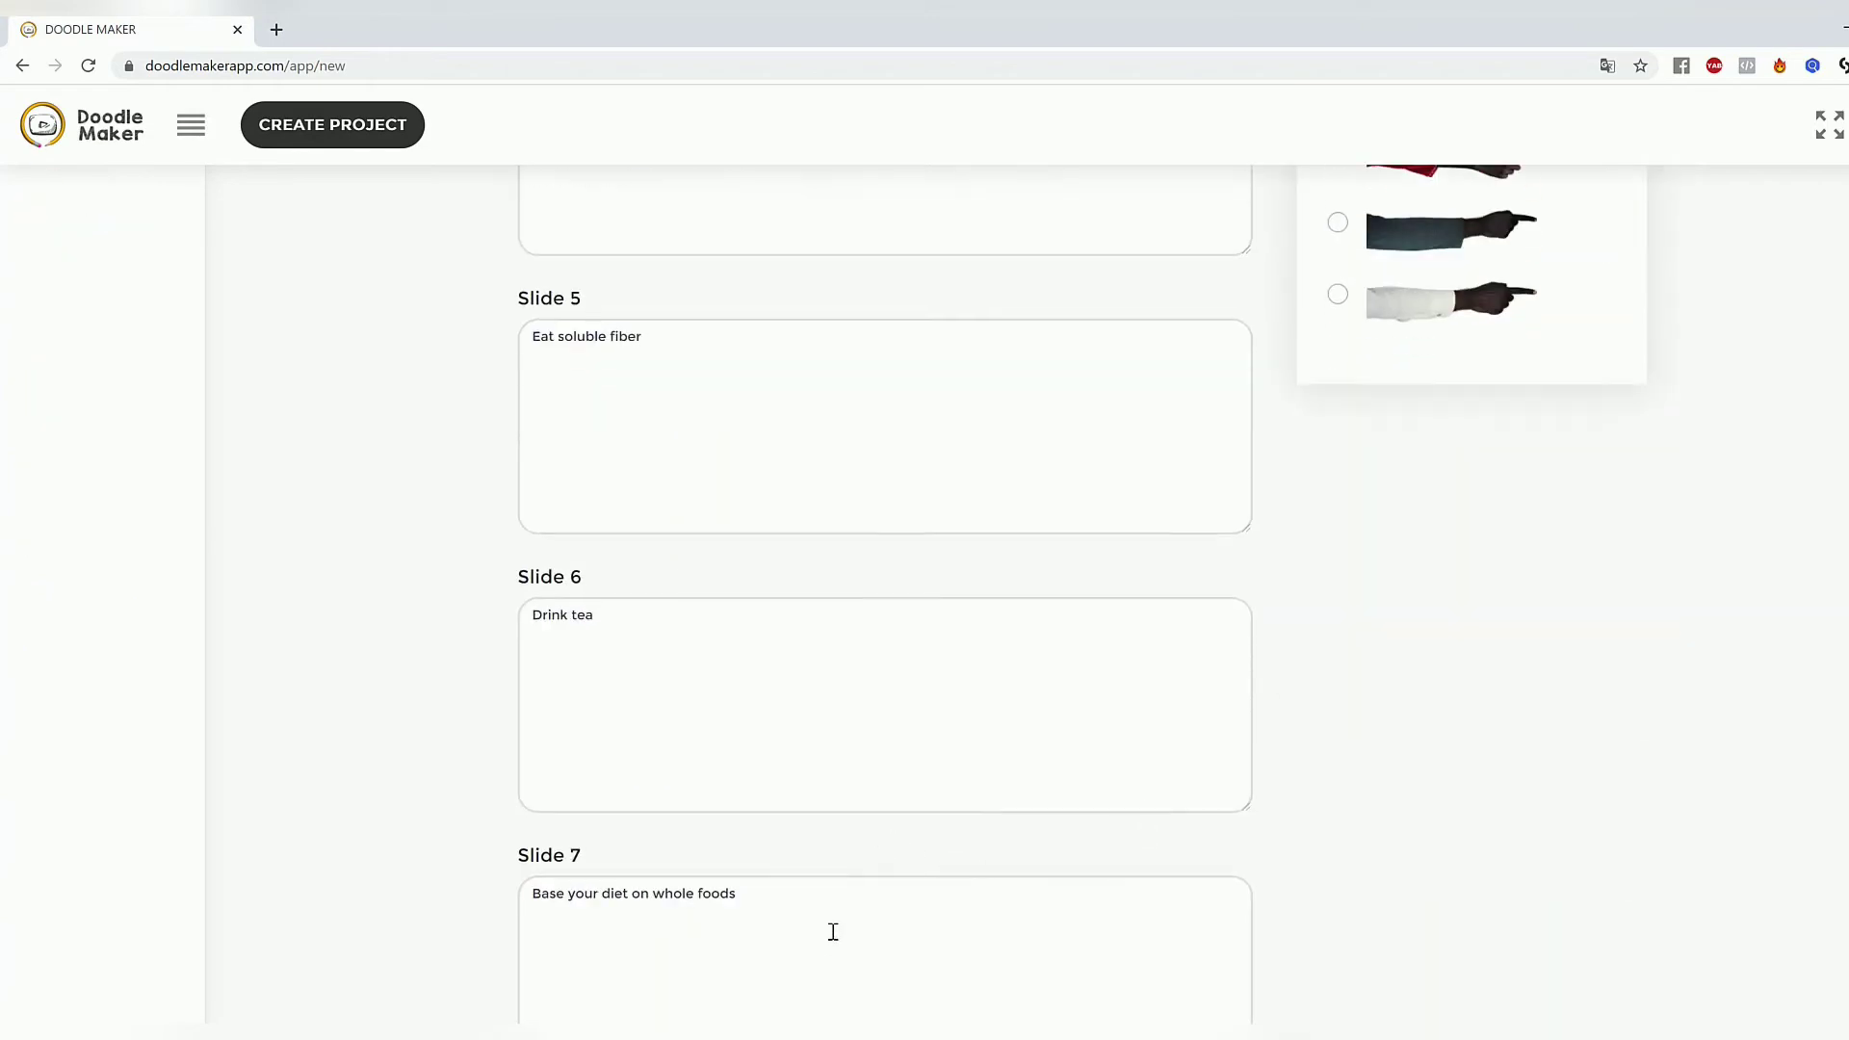
{"action": "scroll", "coordinate": [829, 929], "scroll_direction": "down", "scroll_amount": 5}
{"action": "left_click", "coordinate": [847, 757]}
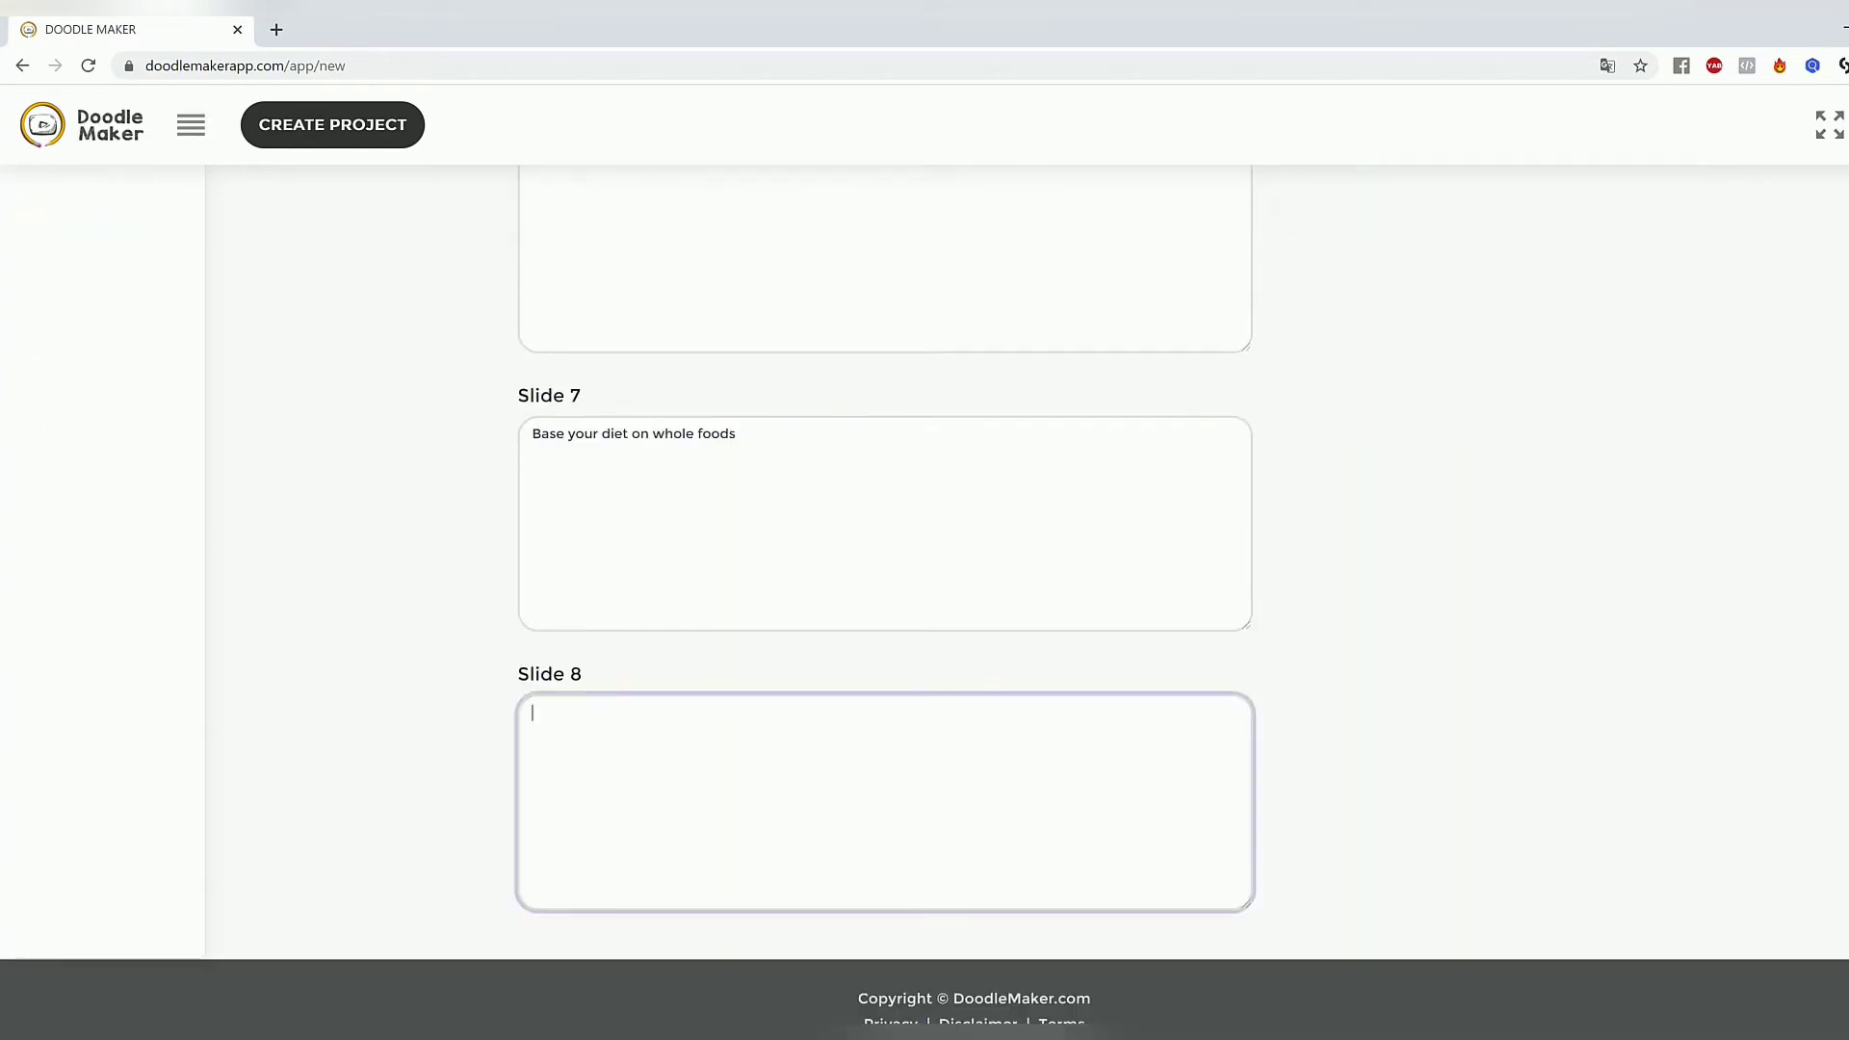
{"action": "left_click", "coordinate": [973, 841]}
{"action": "type", "text": "Eat slowly"}
Review the project's soundtrack, speech language, scene background and hand style settings.
{"action": "scroll", "coordinate": [1601, 816], "scroll_direction": "up", "scroll_amount": 15}
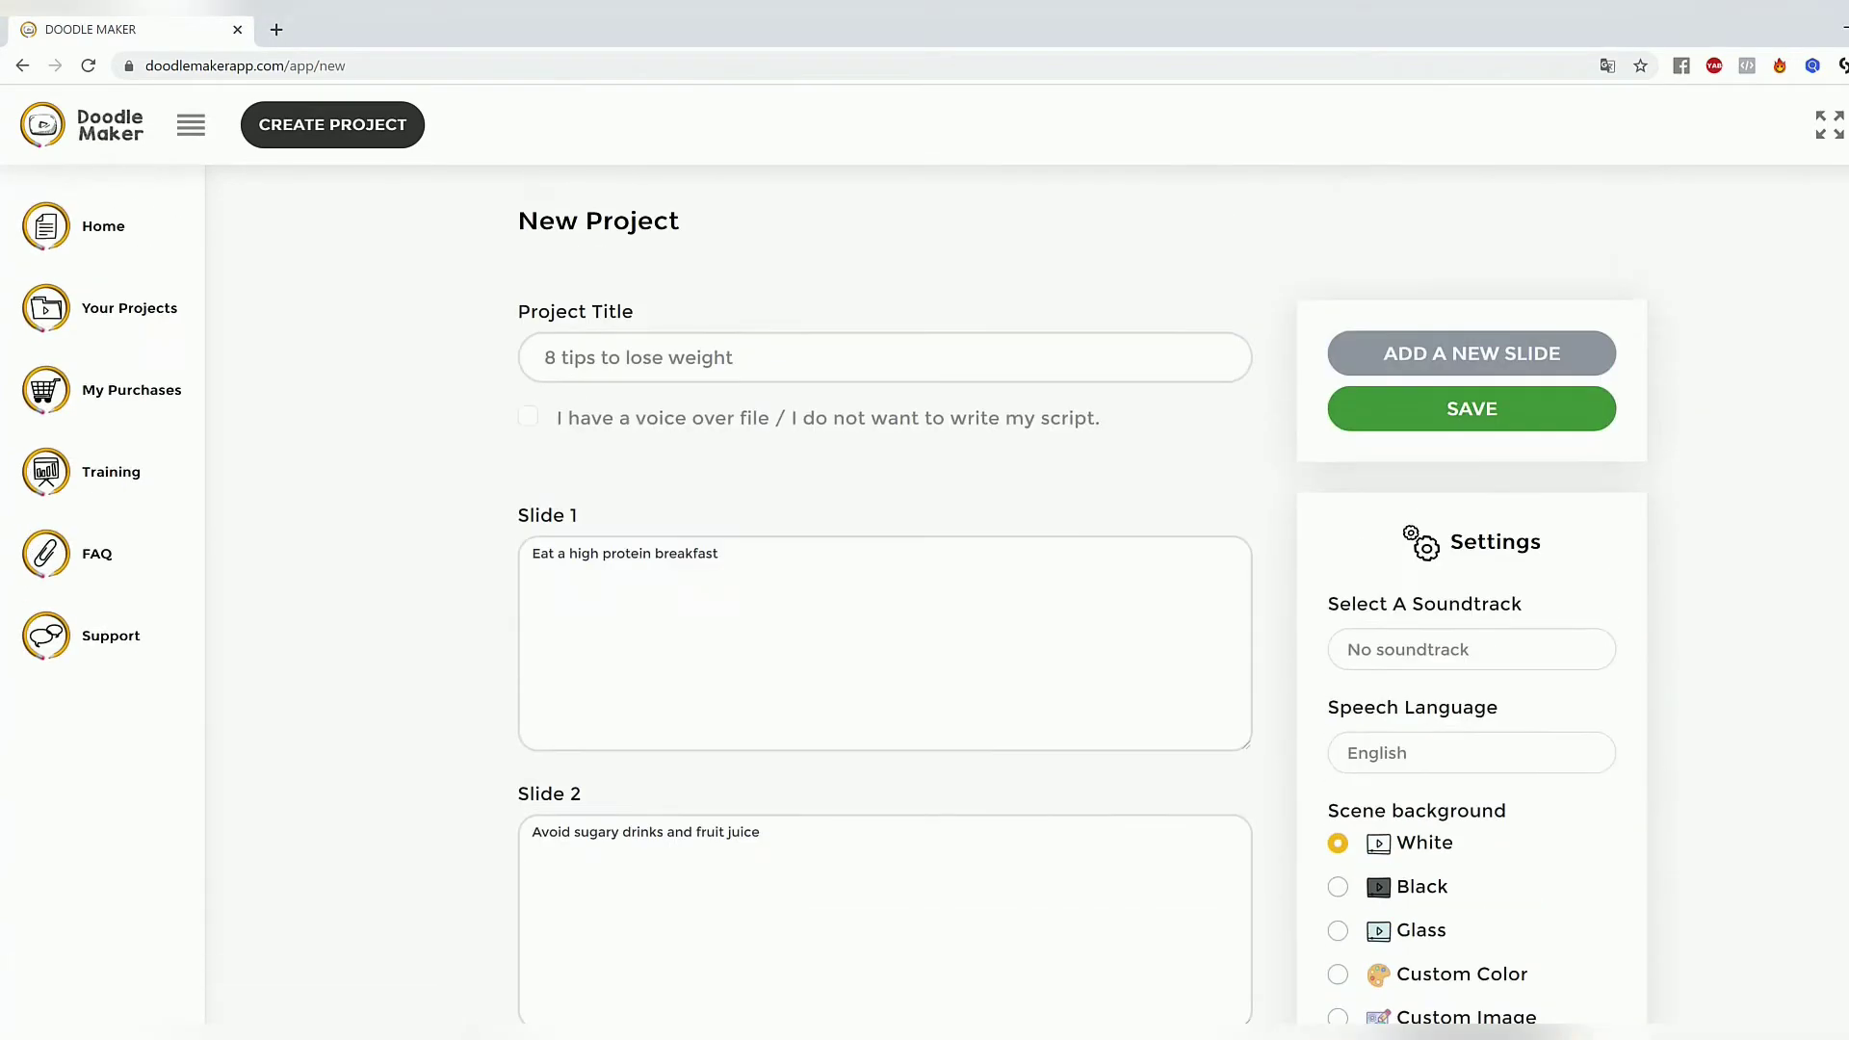
{"action": "scroll", "coordinate": [1672, 574], "scroll_direction": "down", "scroll_amount": 1}
{"action": "scroll", "coordinate": [1754, 681], "scroll_direction": "down", "scroll_amount": 3}
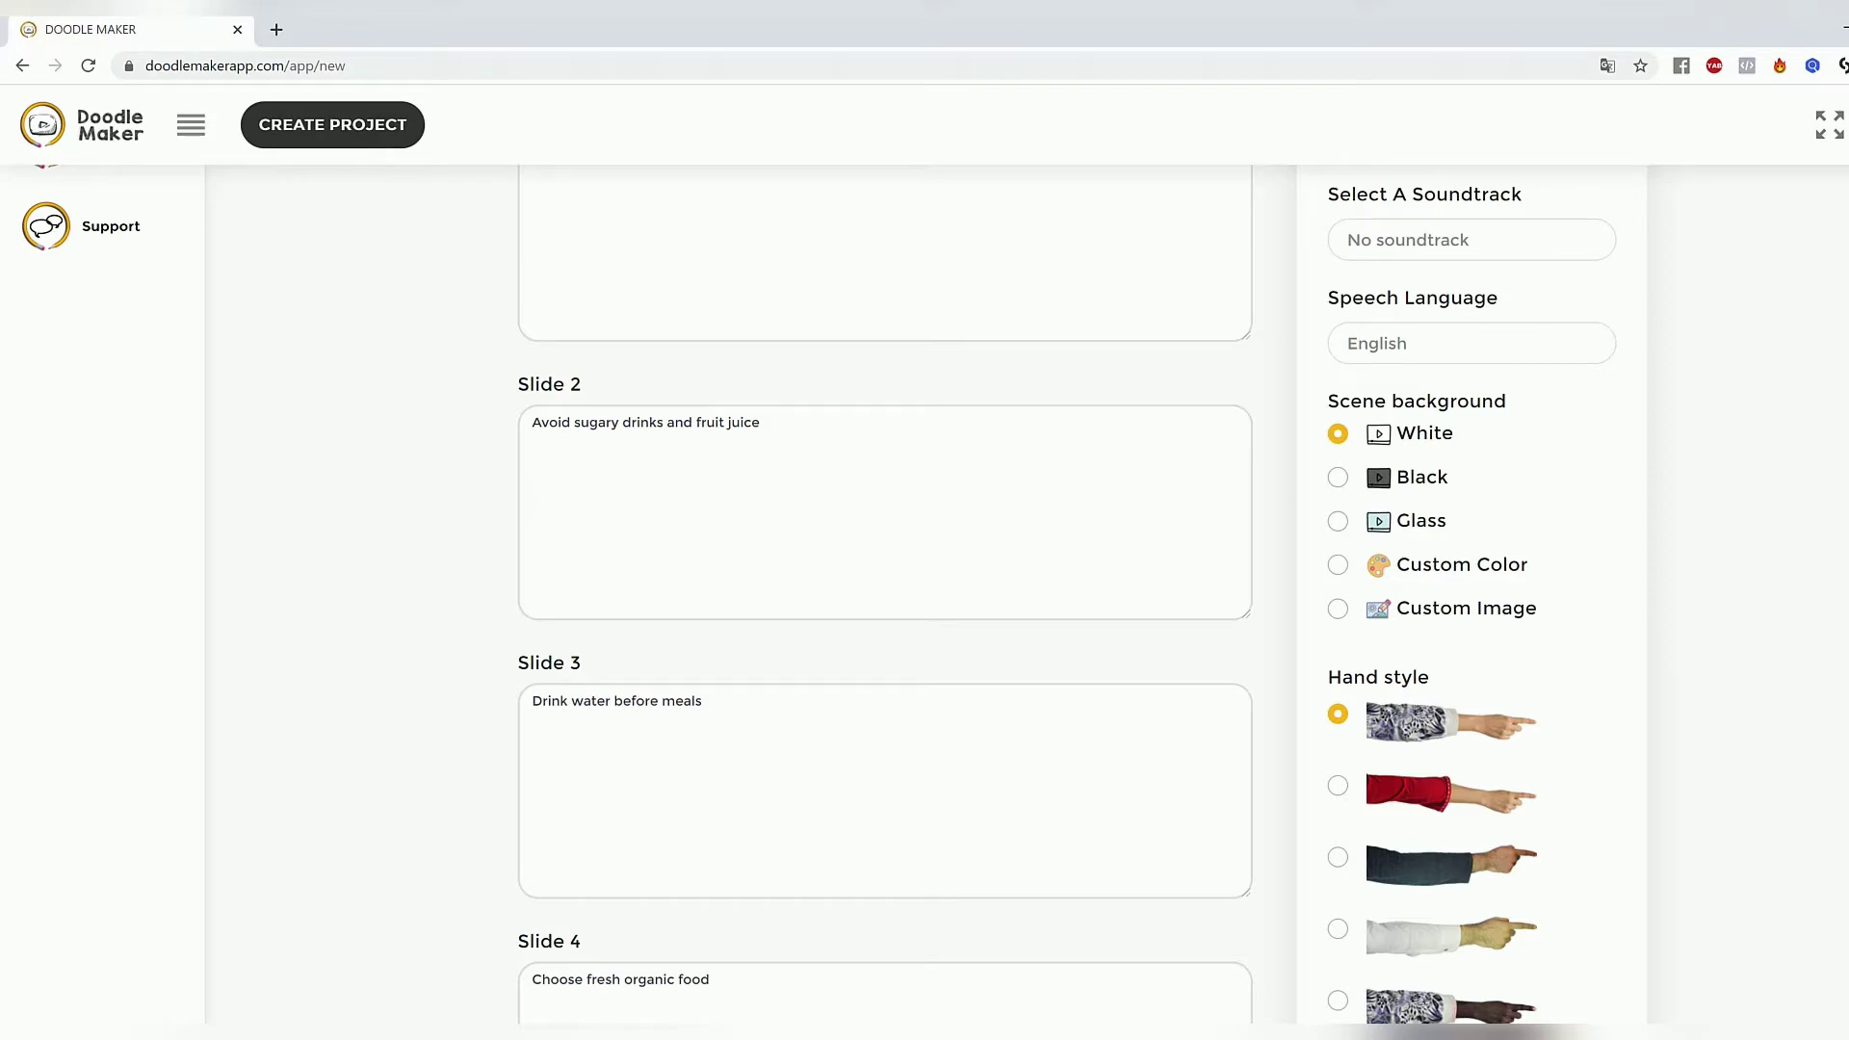
{"action": "scroll", "coordinate": [1730, 575], "scroll_direction": "down", "scroll_amount": 5}
{"action": "scroll", "coordinate": [1560, 627], "scroll_direction": "up", "scroll_amount": 3}
{"action": "scroll", "coordinate": [1480, 537], "scroll_direction": "down", "scroll_amount": 2}
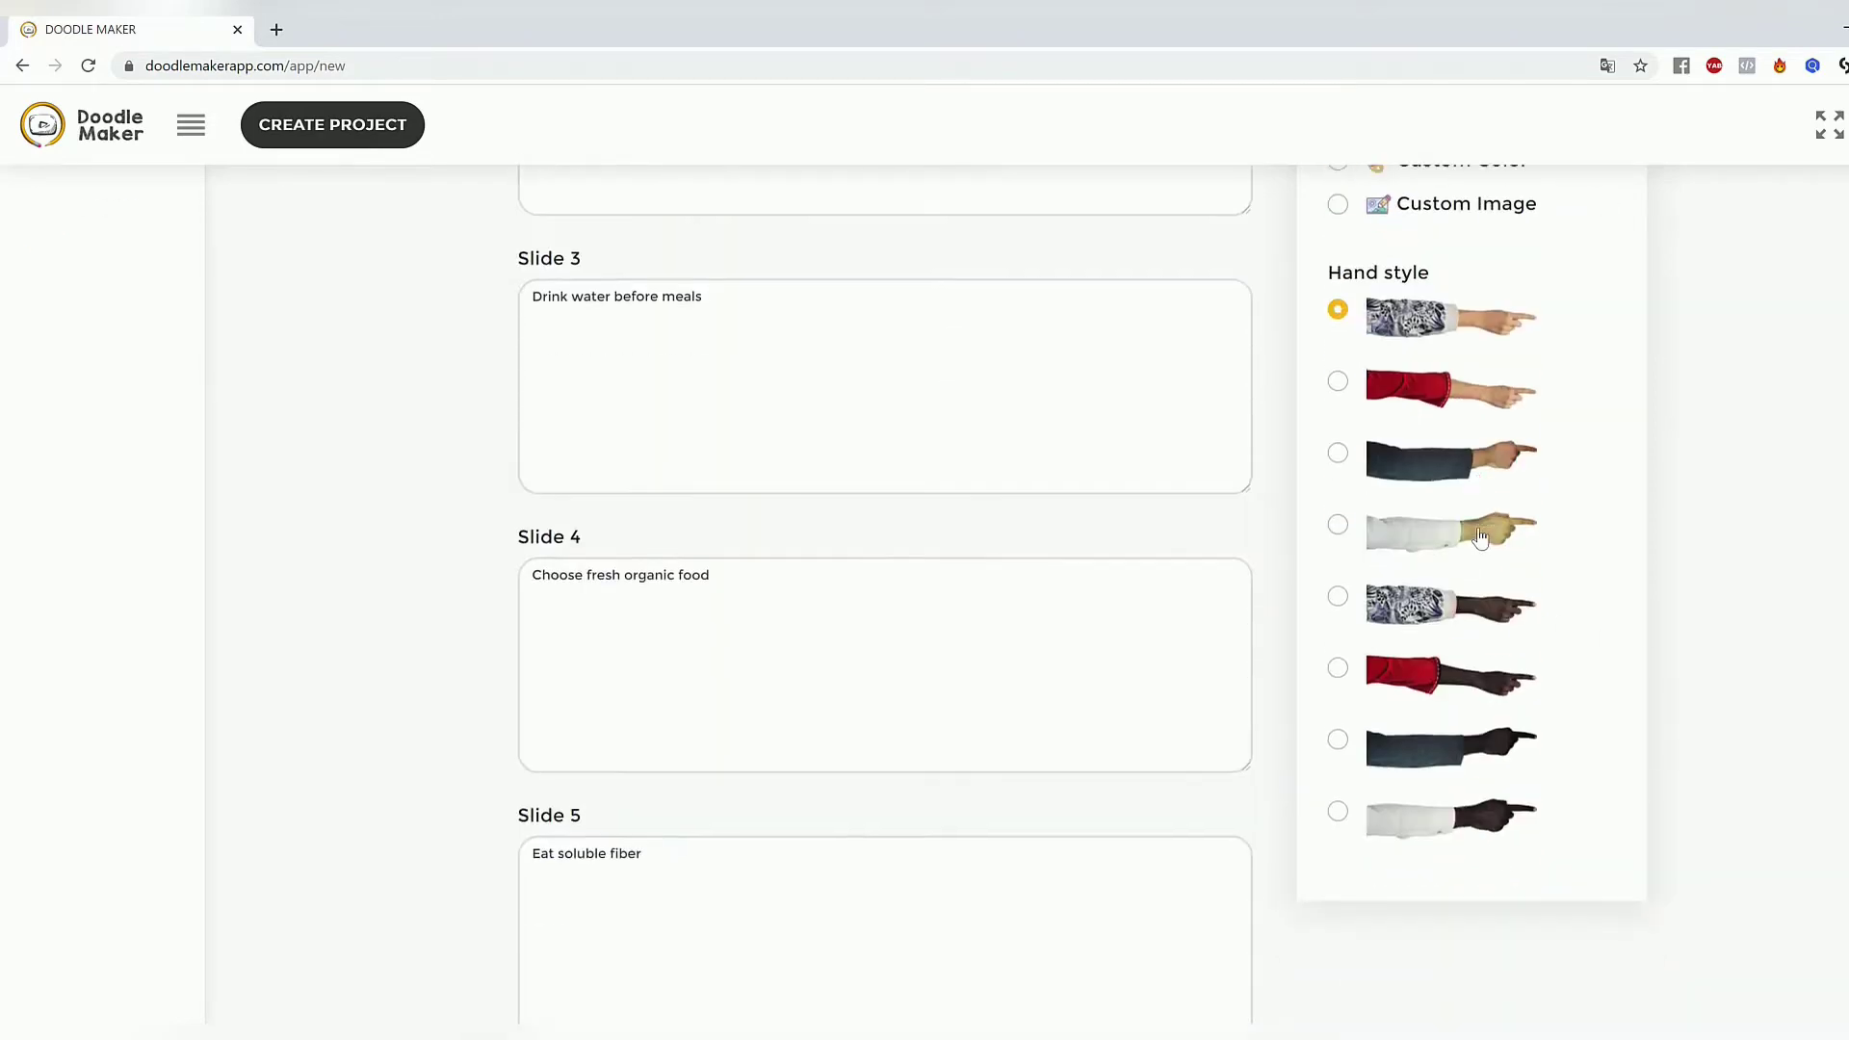
{"action": "scroll", "coordinate": [1485, 828], "scroll_direction": "up", "scroll_amount": 2}
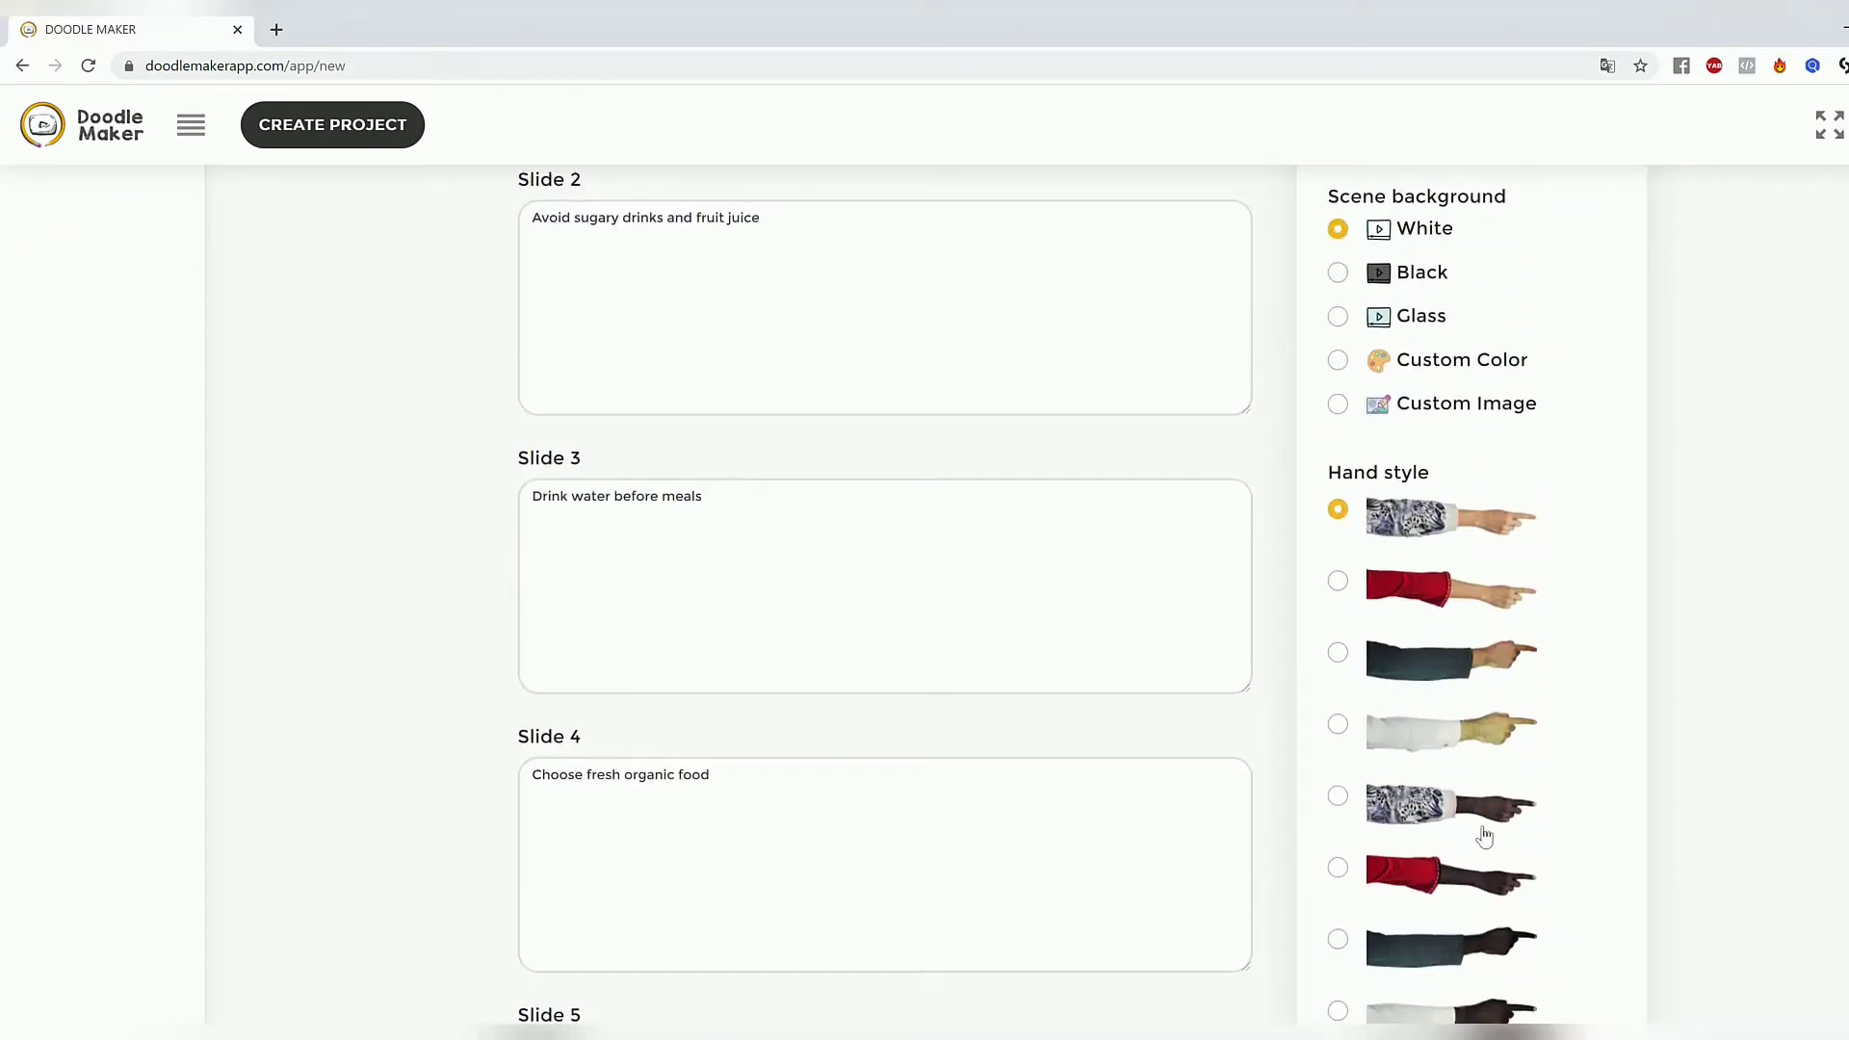
{"action": "scroll", "coordinate": [1672, 598], "scroll_direction": "down", "scroll_amount": 1}
{"action": "scroll", "coordinate": [1614, 639], "scroll_direction": "up", "scroll_amount": 8}
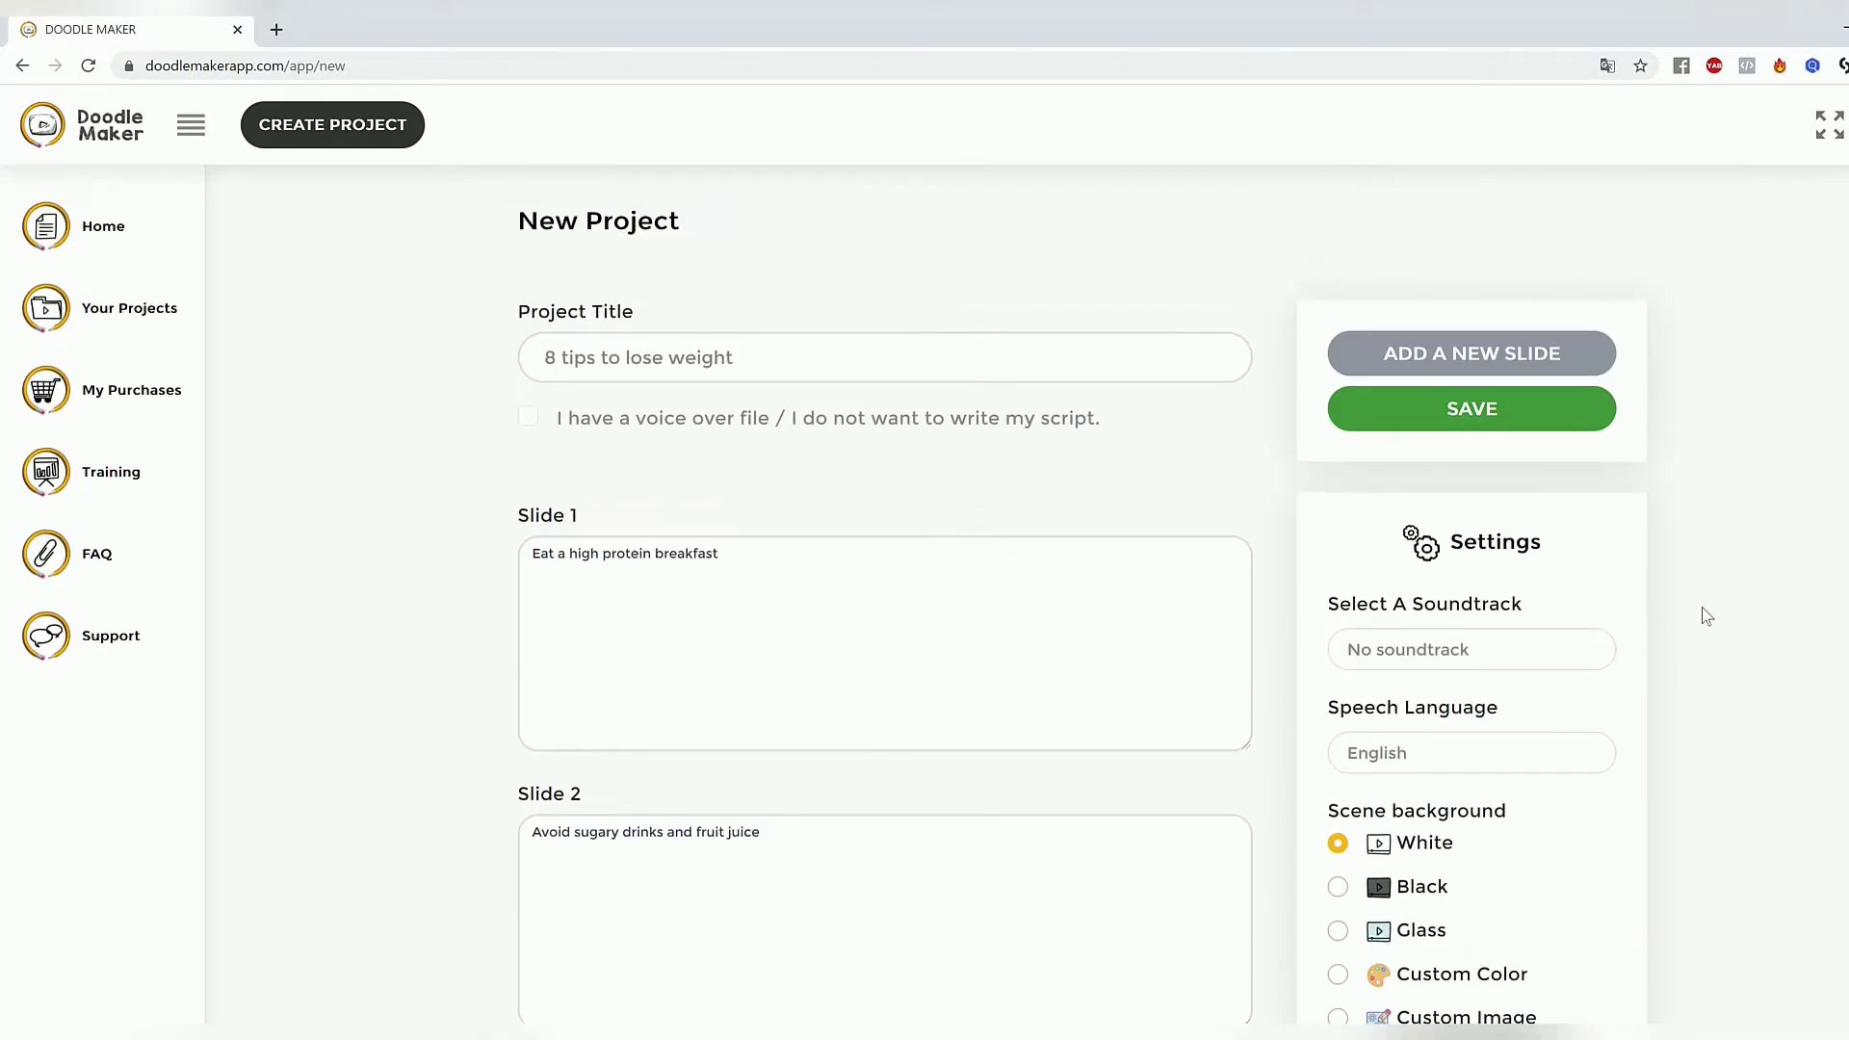
{"action": "left_click_drag", "start_coordinate": [1353, 609], "coordinate": [1766, 599]}
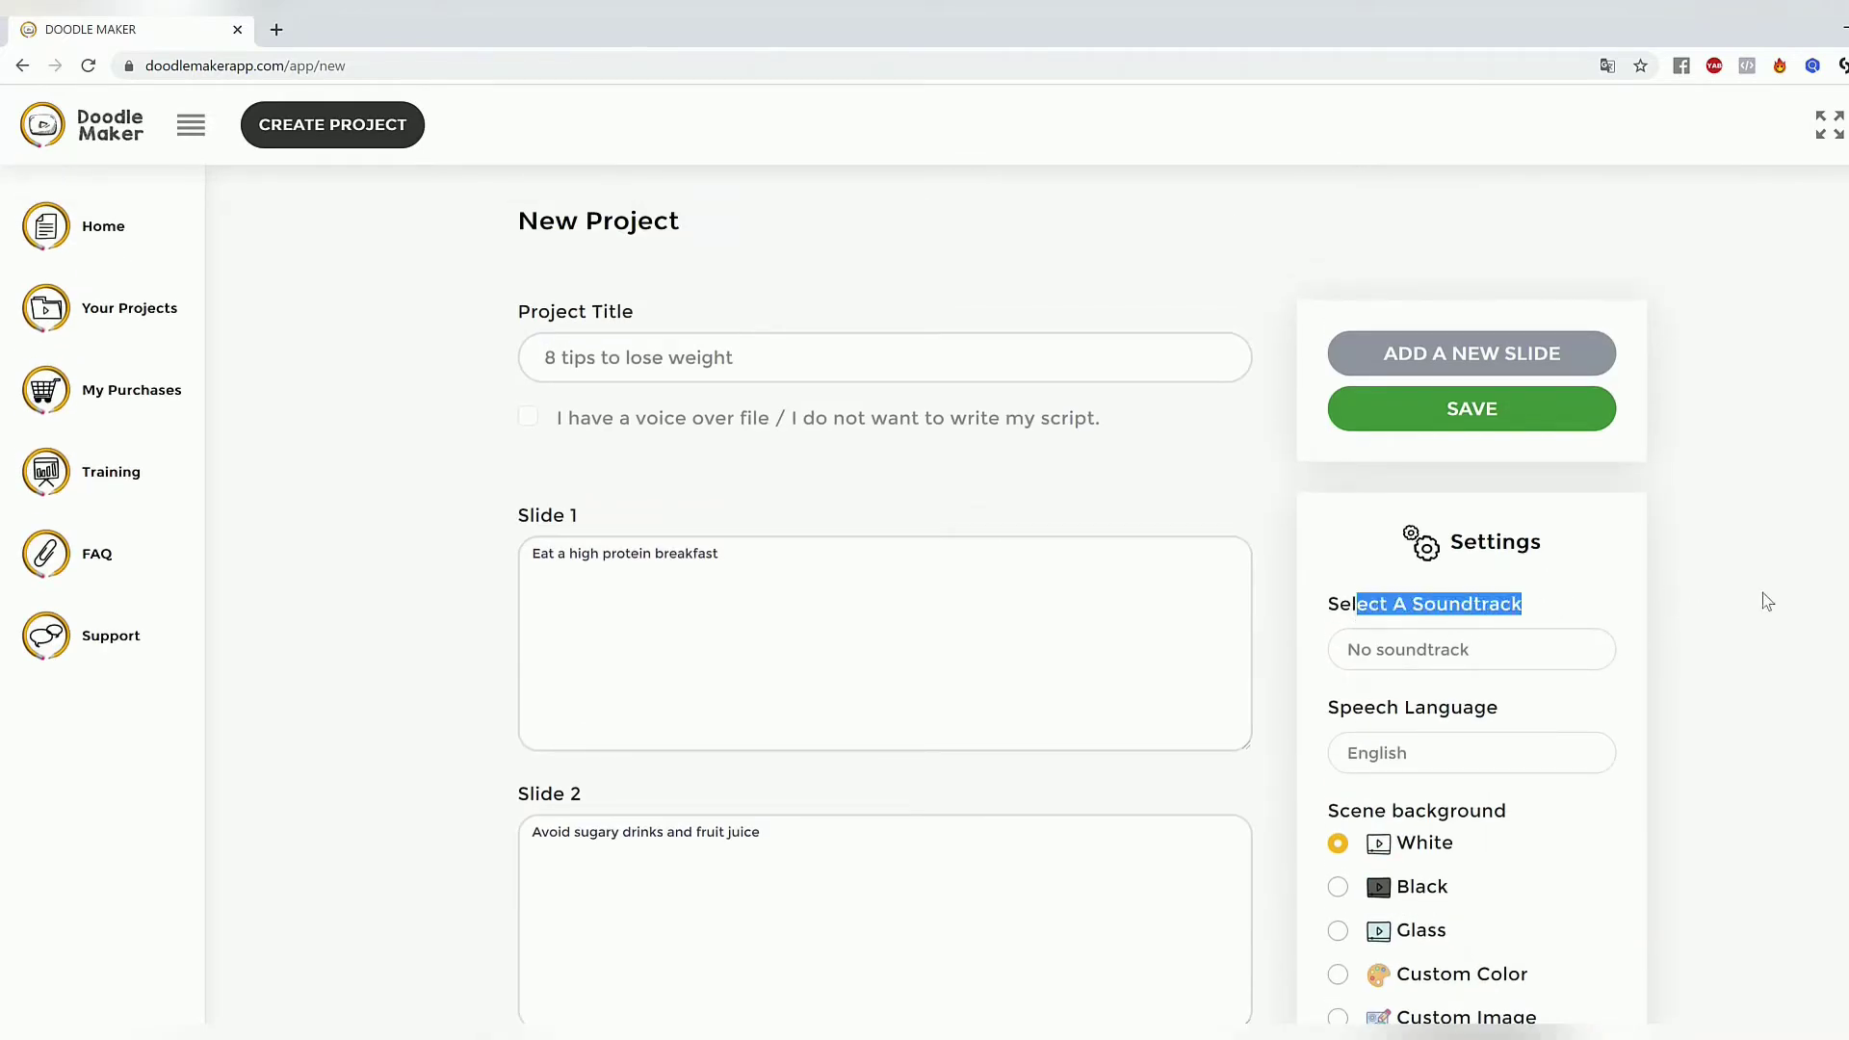
{"action": "left_click", "coordinate": [1766, 598]}
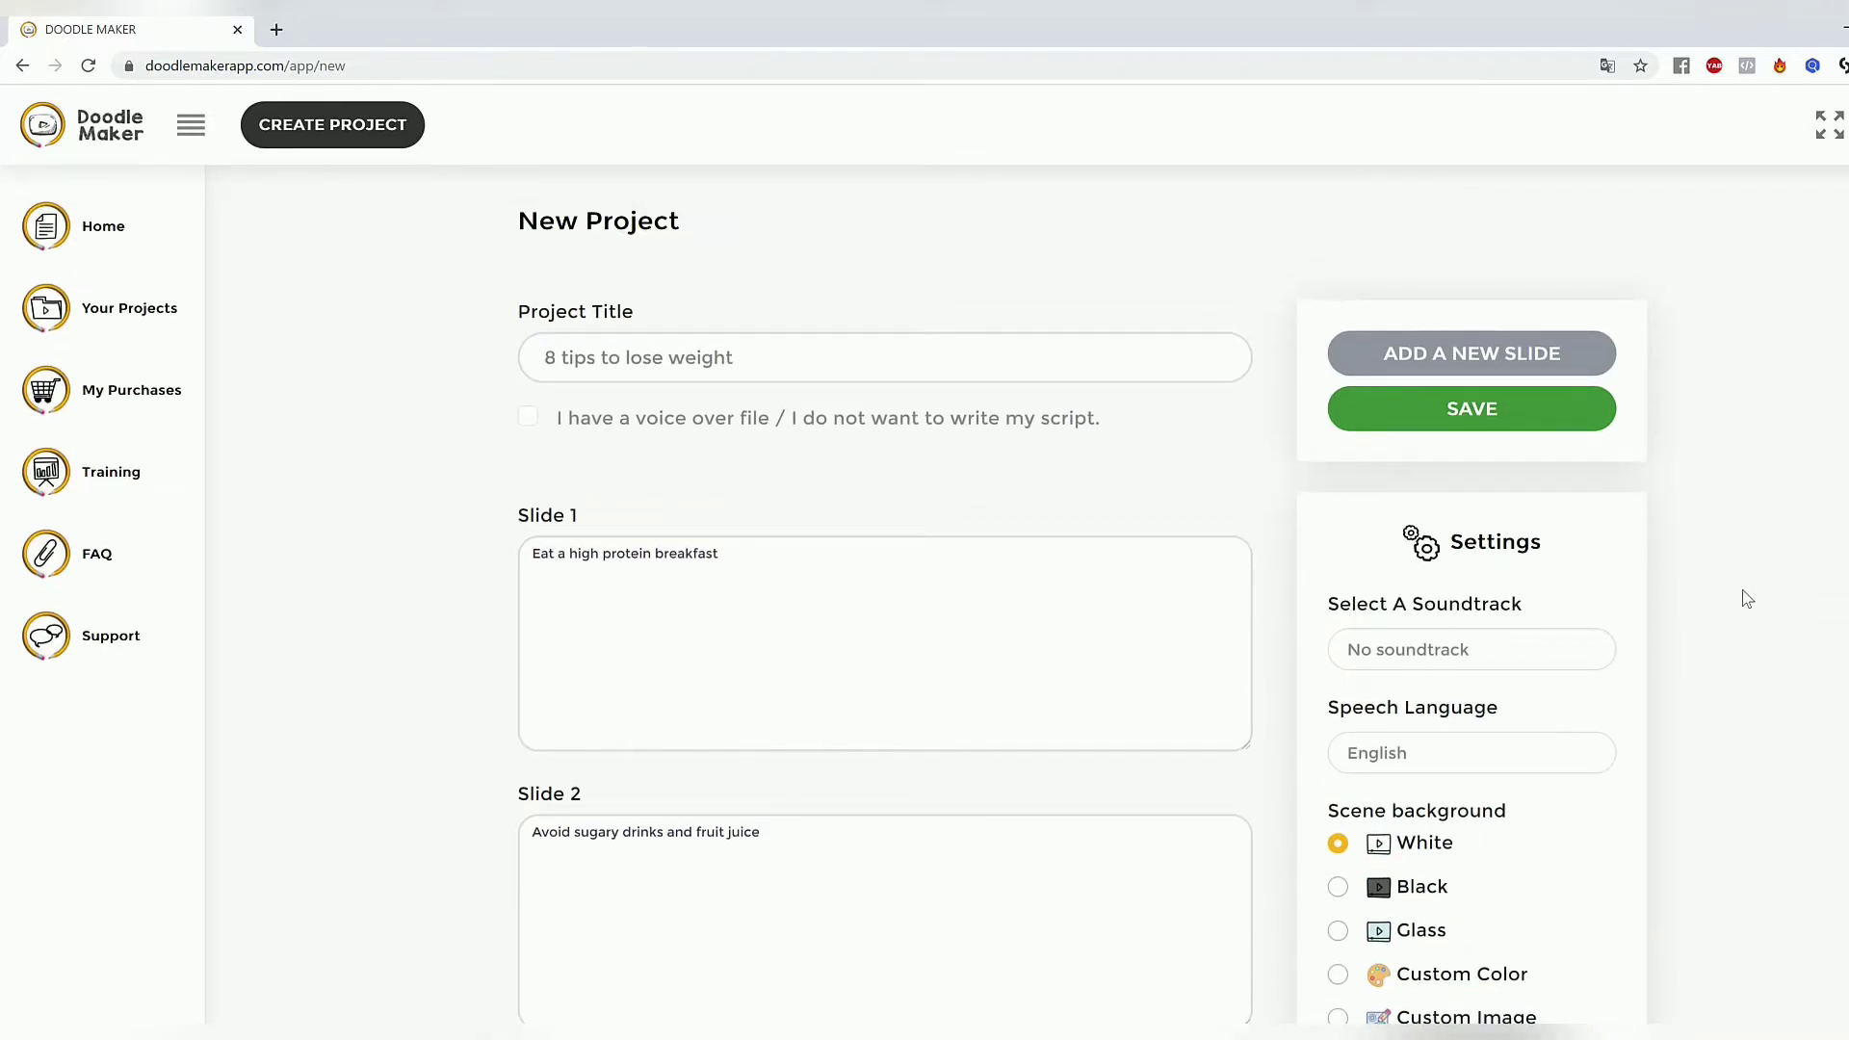
Browse the available speech languages for the project and keep English.
{"action": "left_click_drag", "start_coordinate": [1391, 710], "coordinate": [1541, 713]}
{"action": "left_click", "coordinate": [1426, 756]}
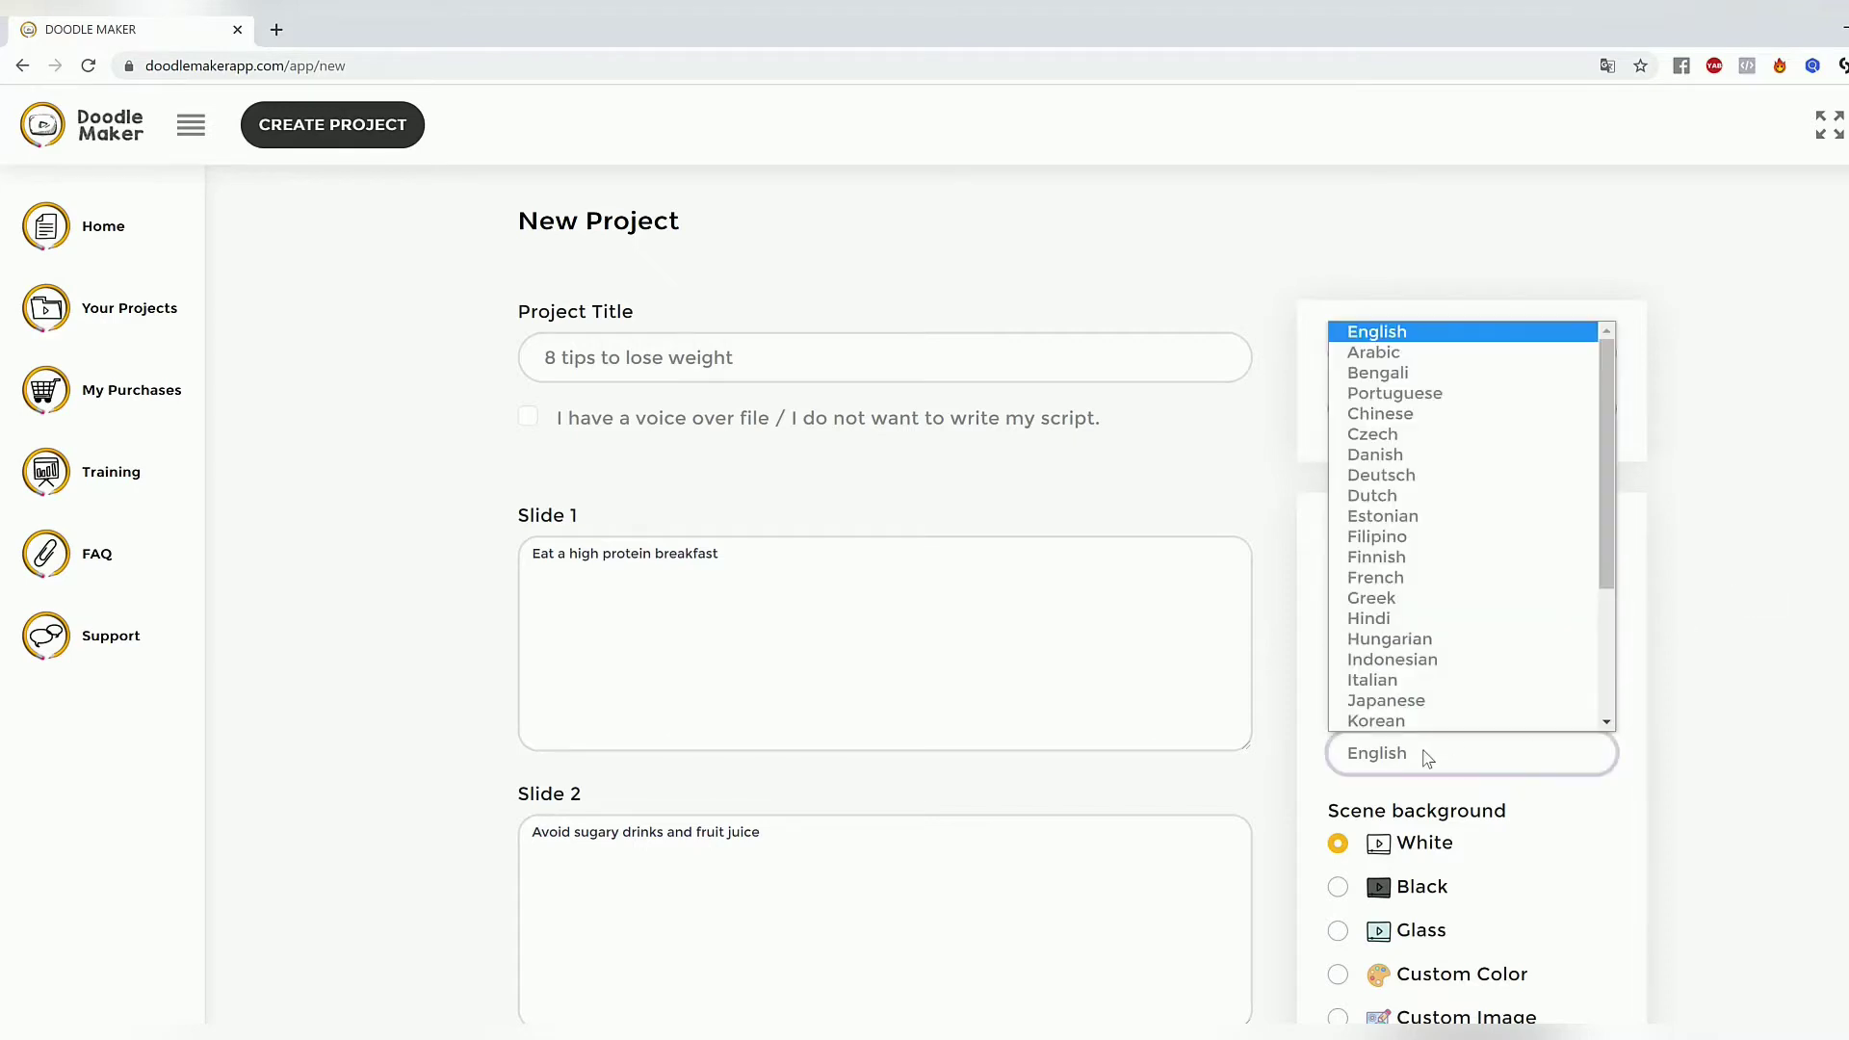
{"action": "left_click_drag", "start_coordinate": [1620, 470], "coordinate": [1616, 407]}
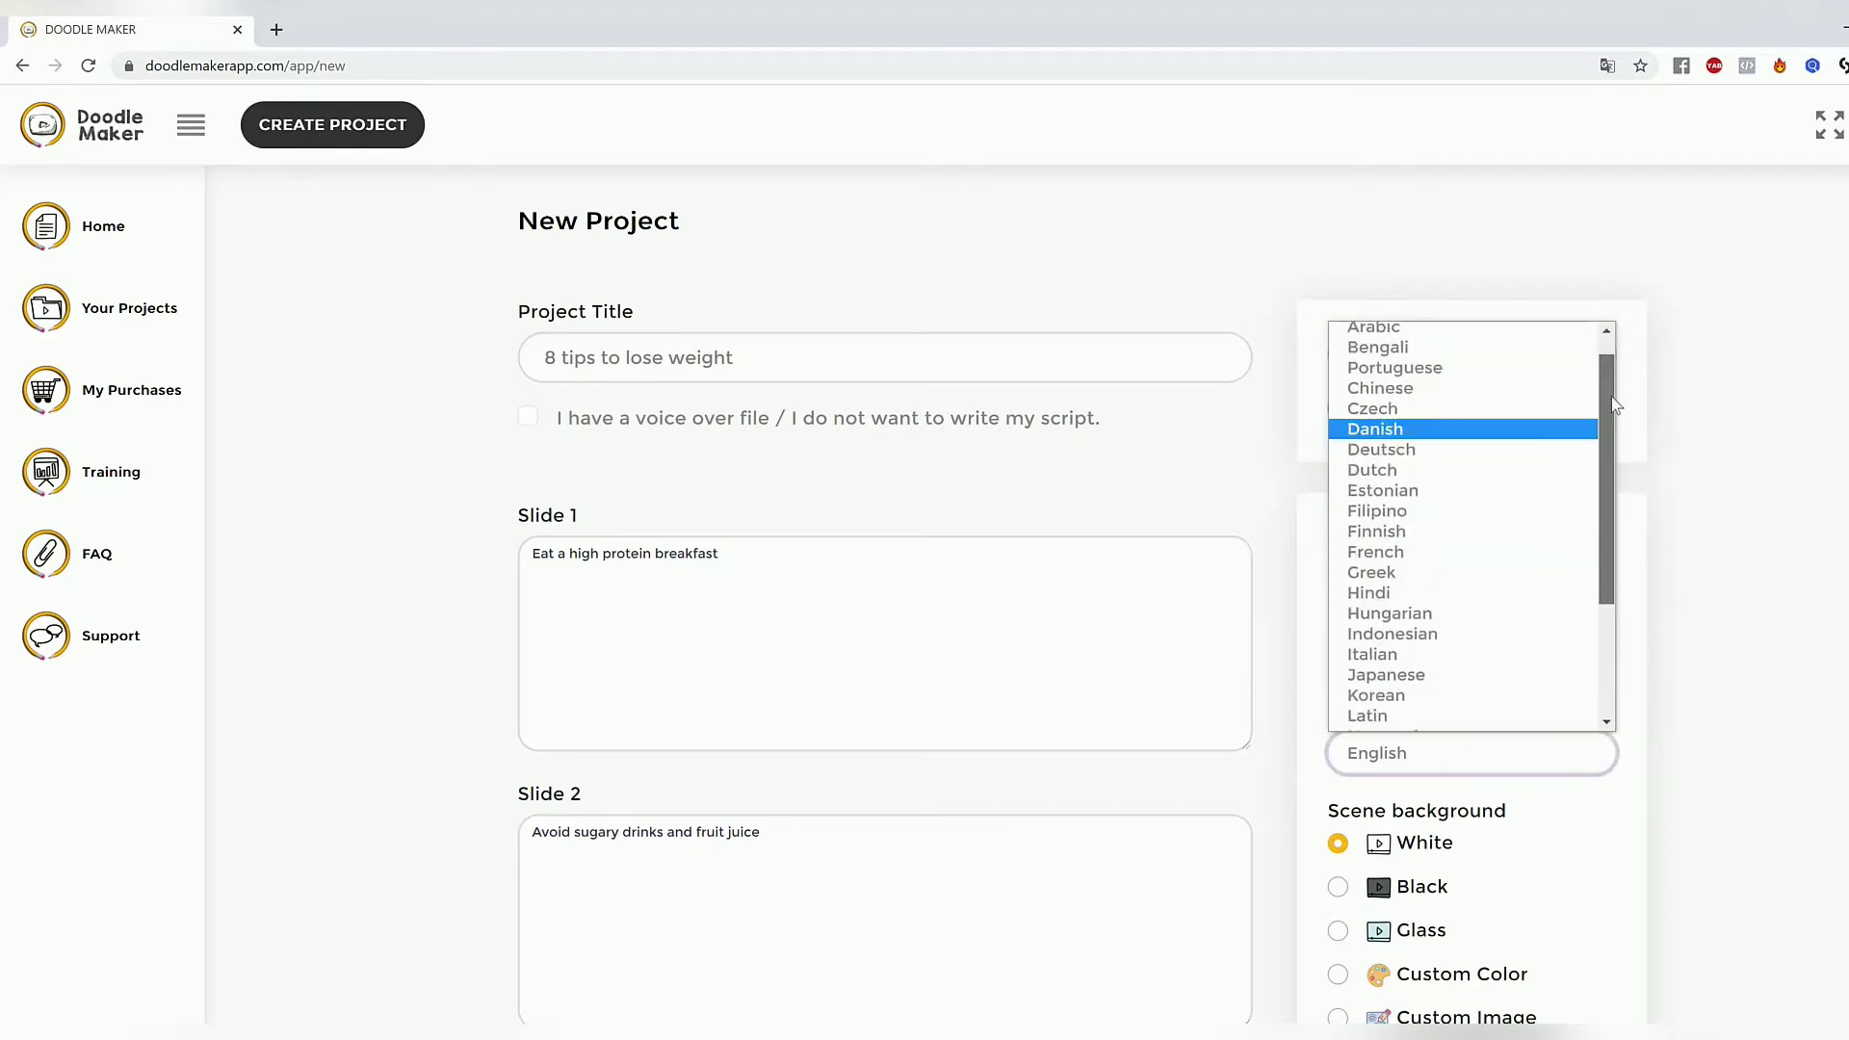
{"action": "left_click", "coordinate": [1815, 535]}
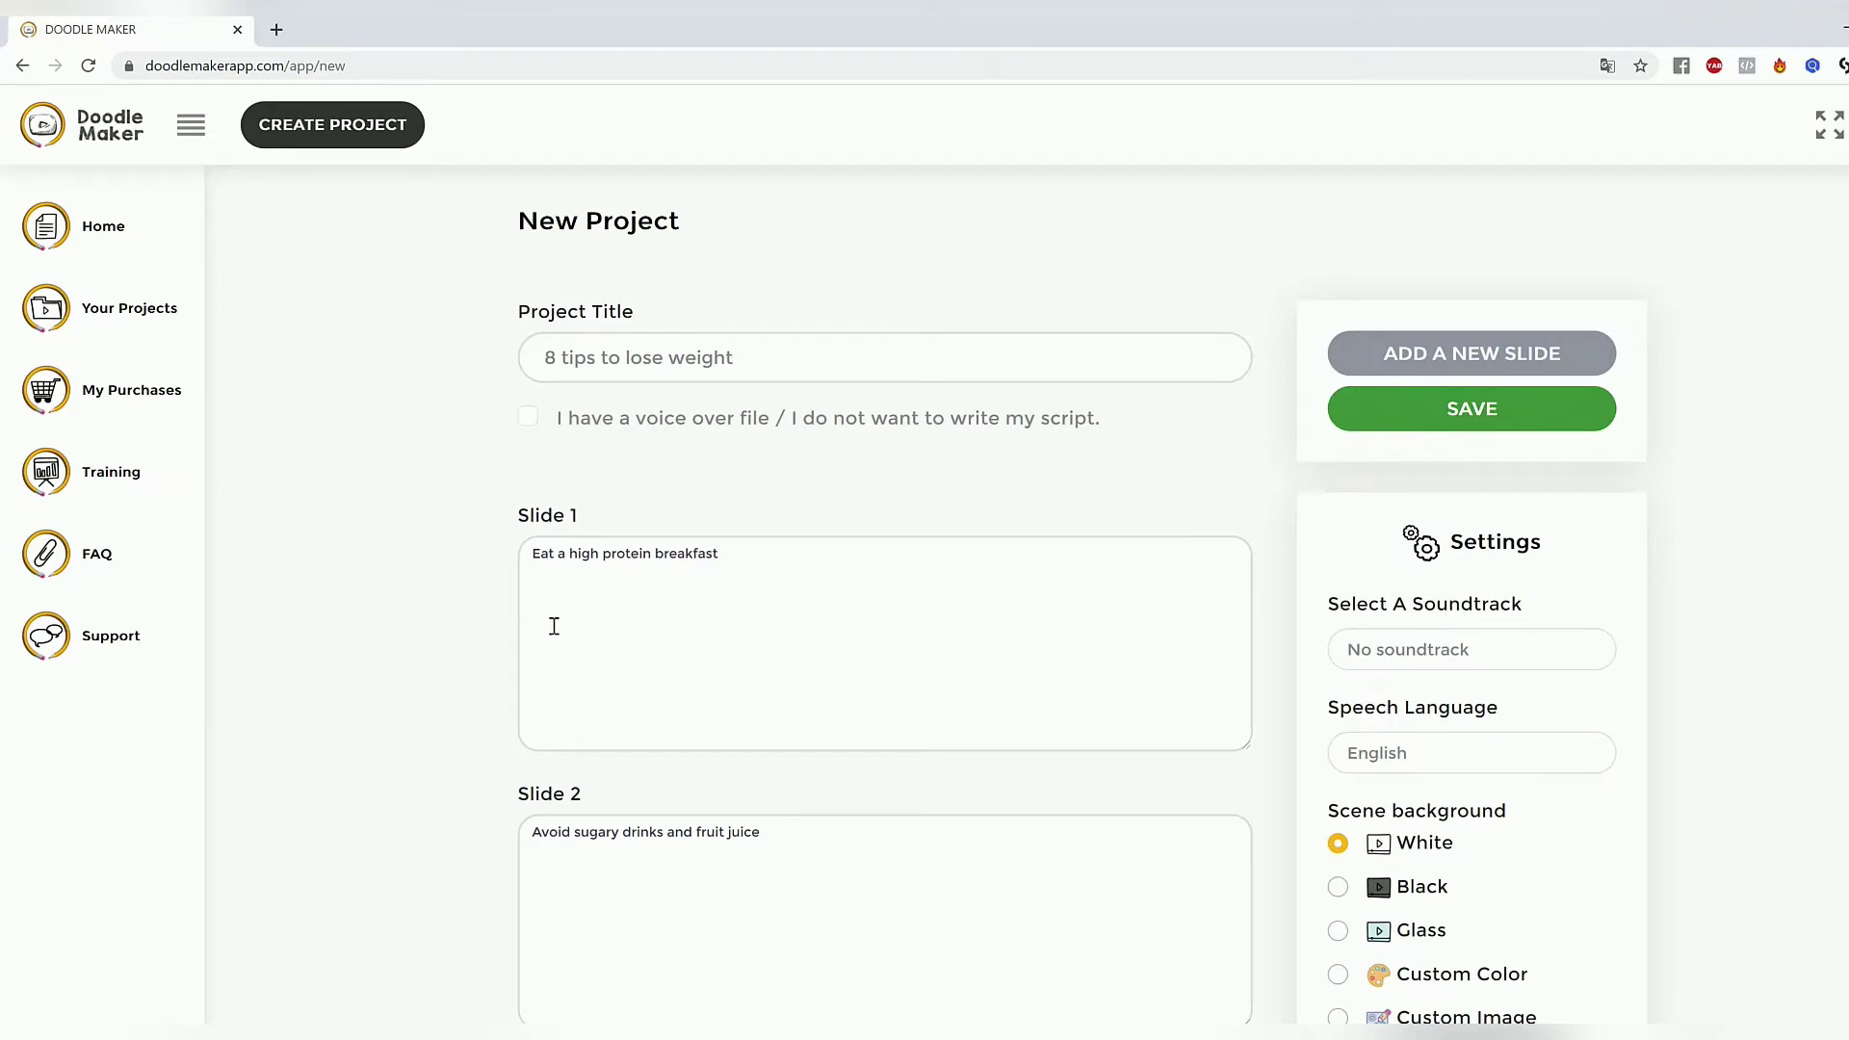
Review the scripts of all eight slides alongside the project settings before saving.
{"action": "left_click_drag", "start_coordinate": [788, 570], "coordinate": [377, 578]}
{"action": "scroll", "coordinate": [974, 829], "scroll_direction": "down", "scroll_amount": 12}
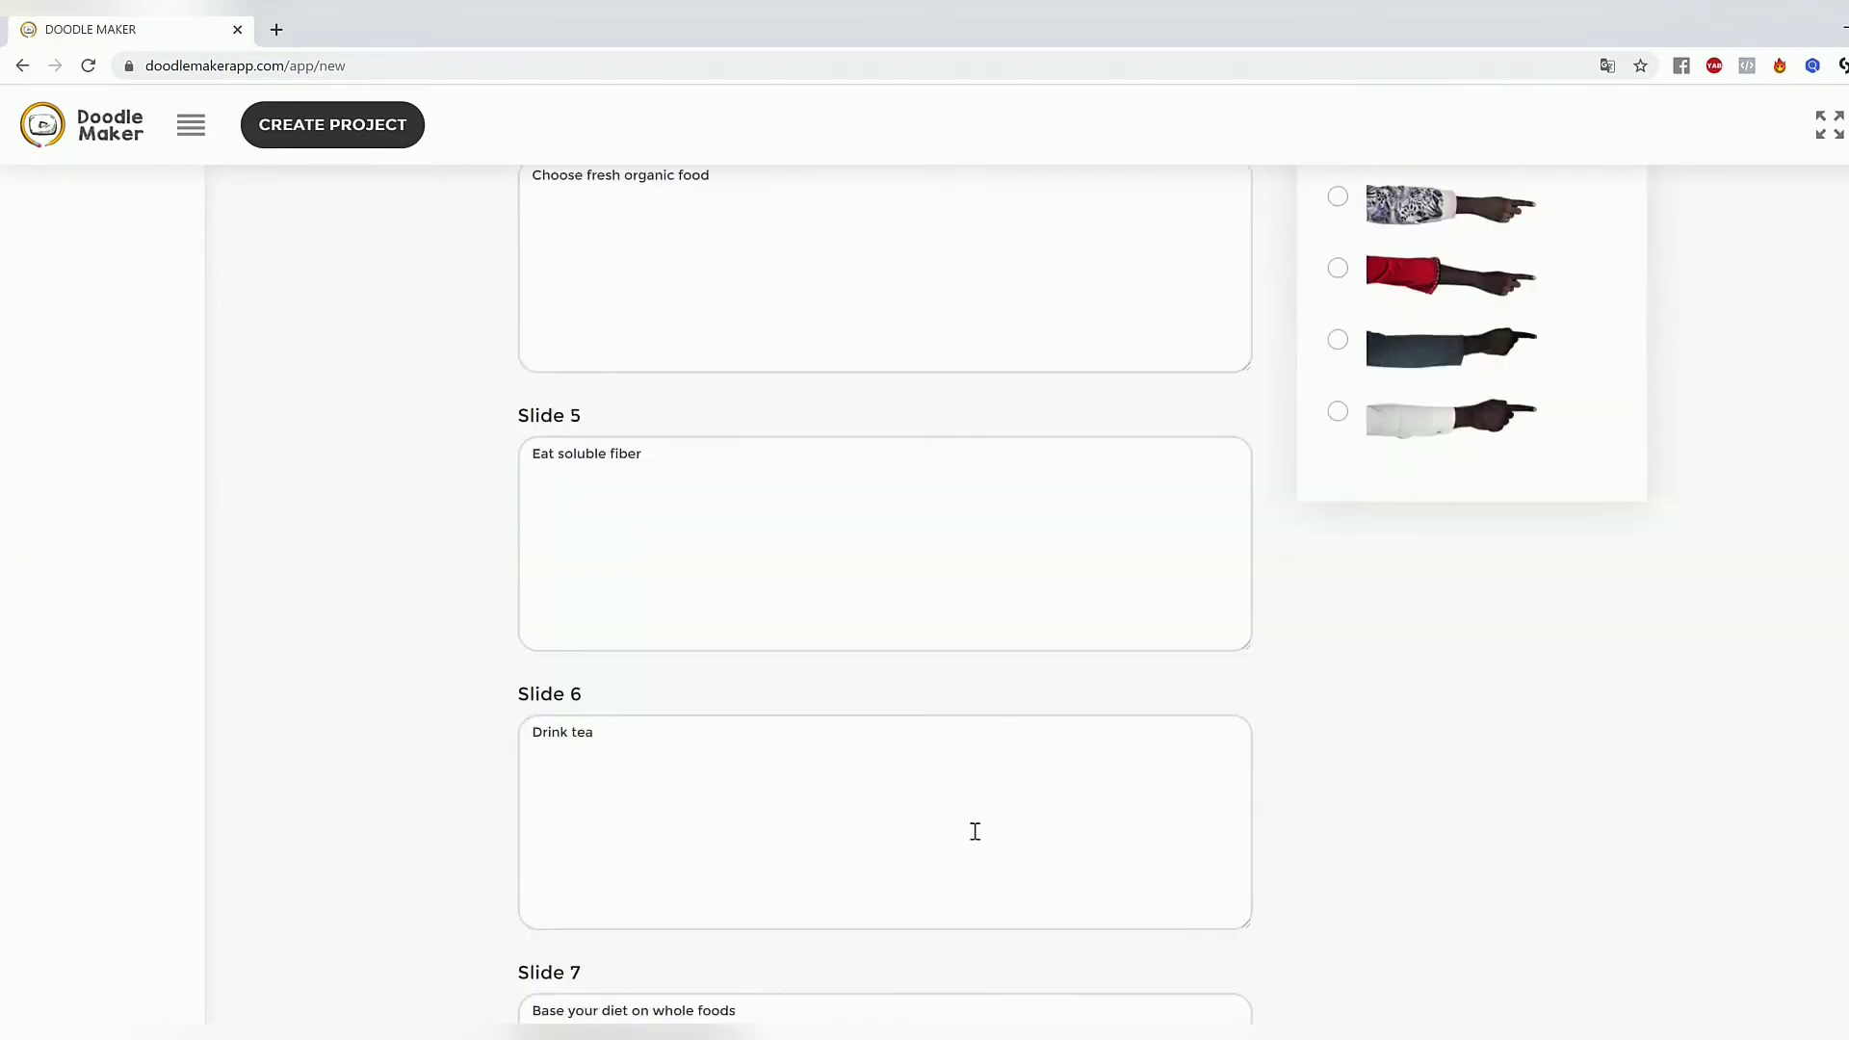
{"action": "scroll", "coordinate": [974, 829], "scroll_direction": "up", "scroll_amount": 12}
{"action": "left_click", "coordinate": [1834, 732]}
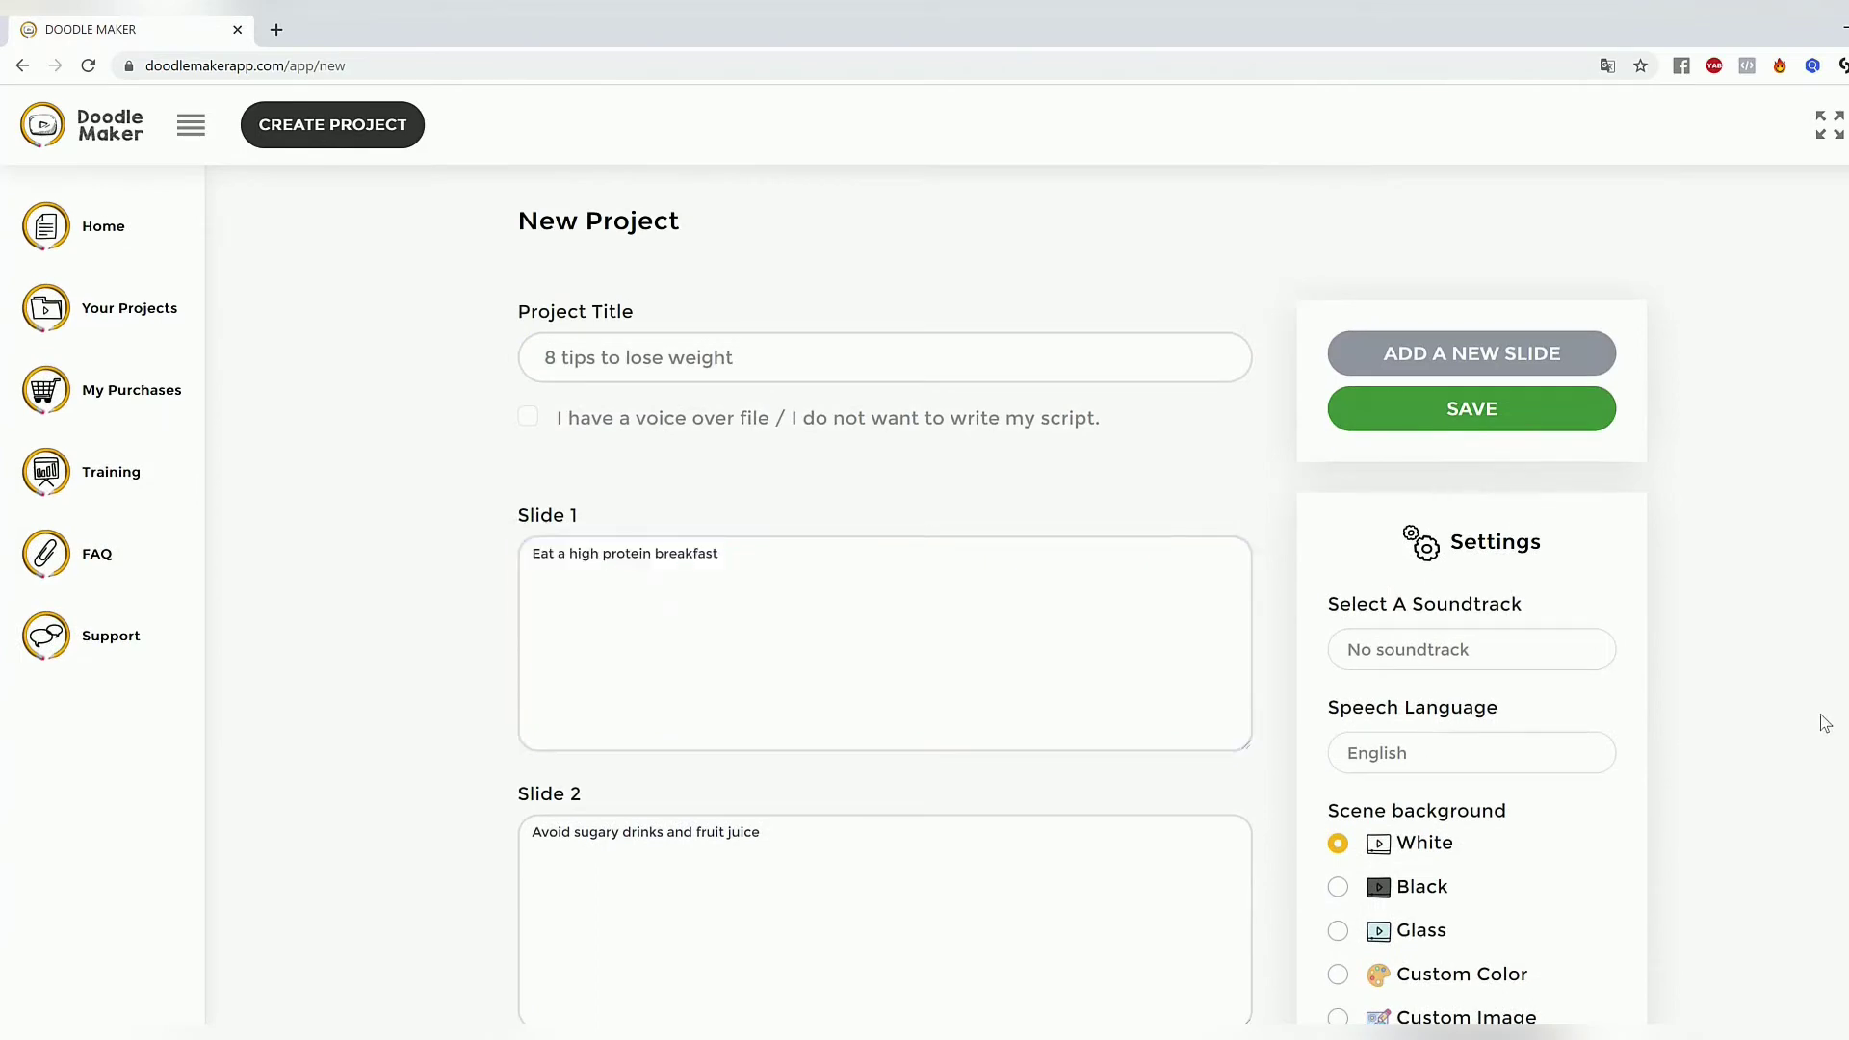
{"action": "scroll", "coordinate": [1826, 724], "scroll_direction": "down", "scroll_amount": 18}
{"action": "scroll", "coordinate": [1826, 724], "scroll_direction": "up", "scroll_amount": 18}
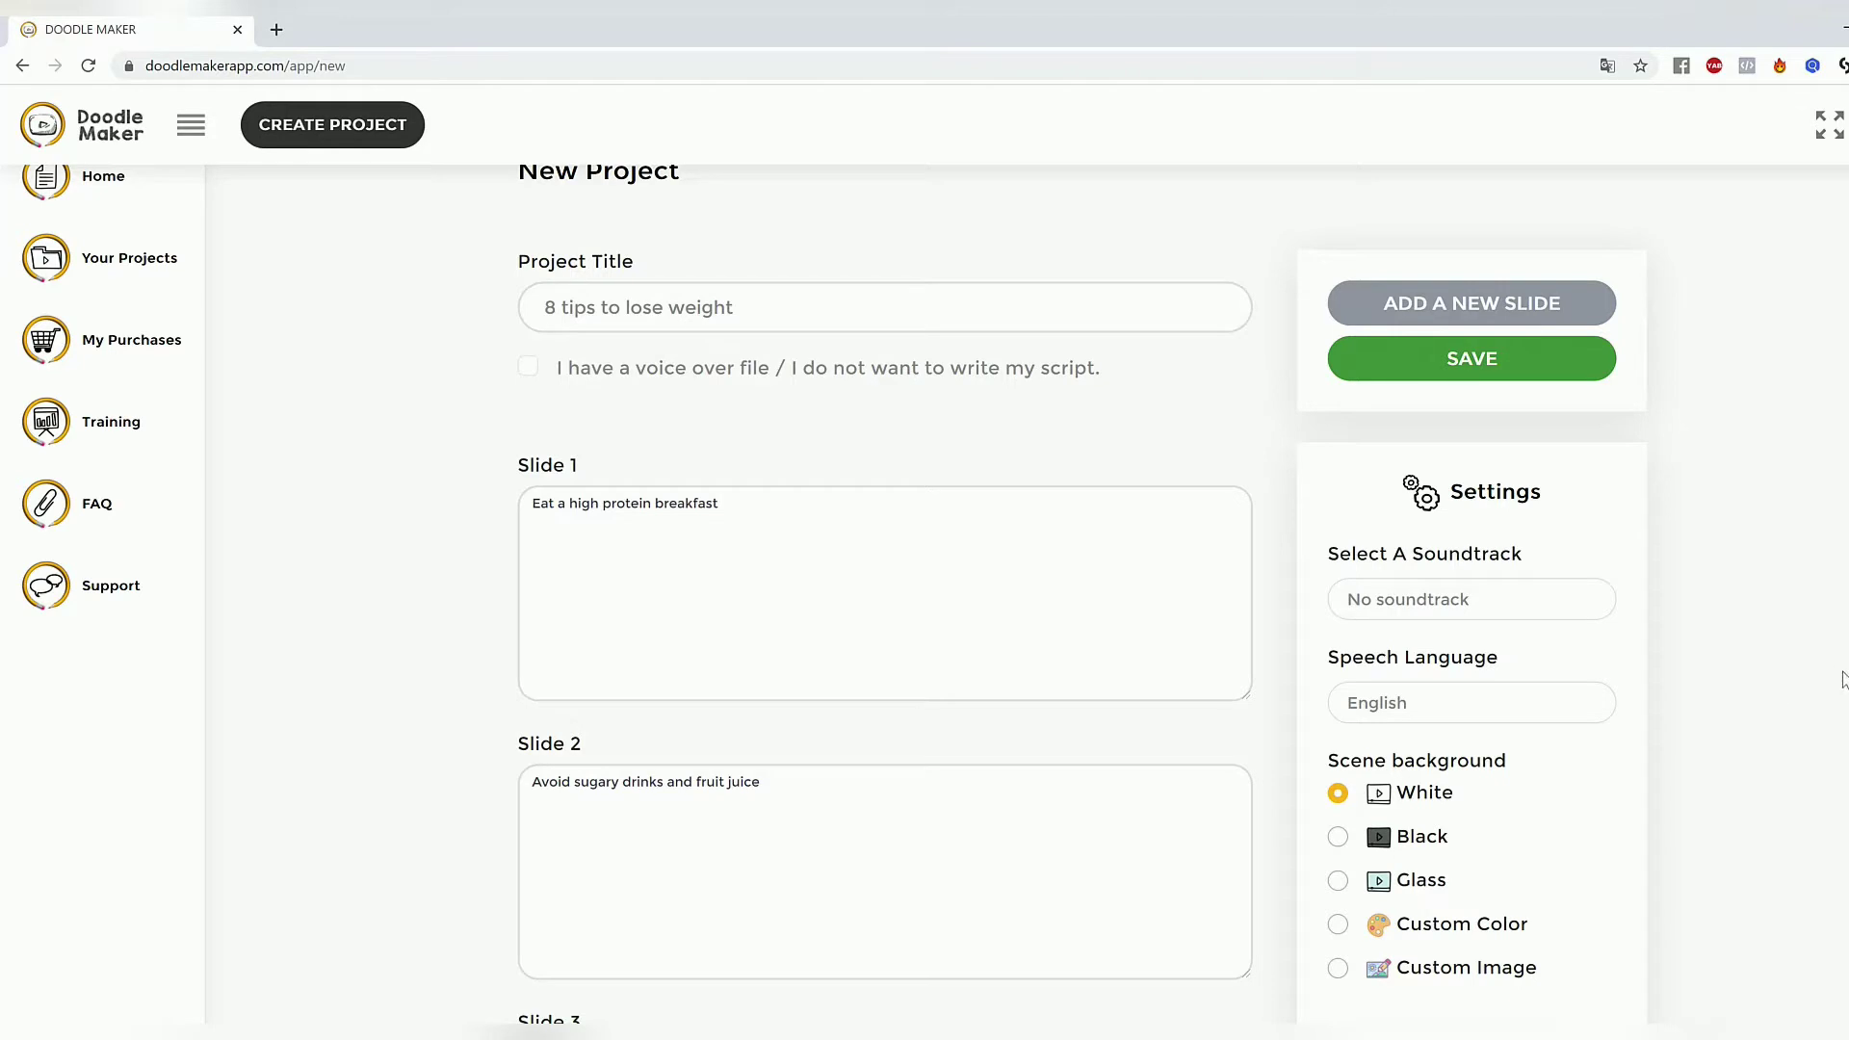
{"action": "scroll", "coordinate": [1387, 370], "scroll_direction": "down", "scroll_amount": 17}
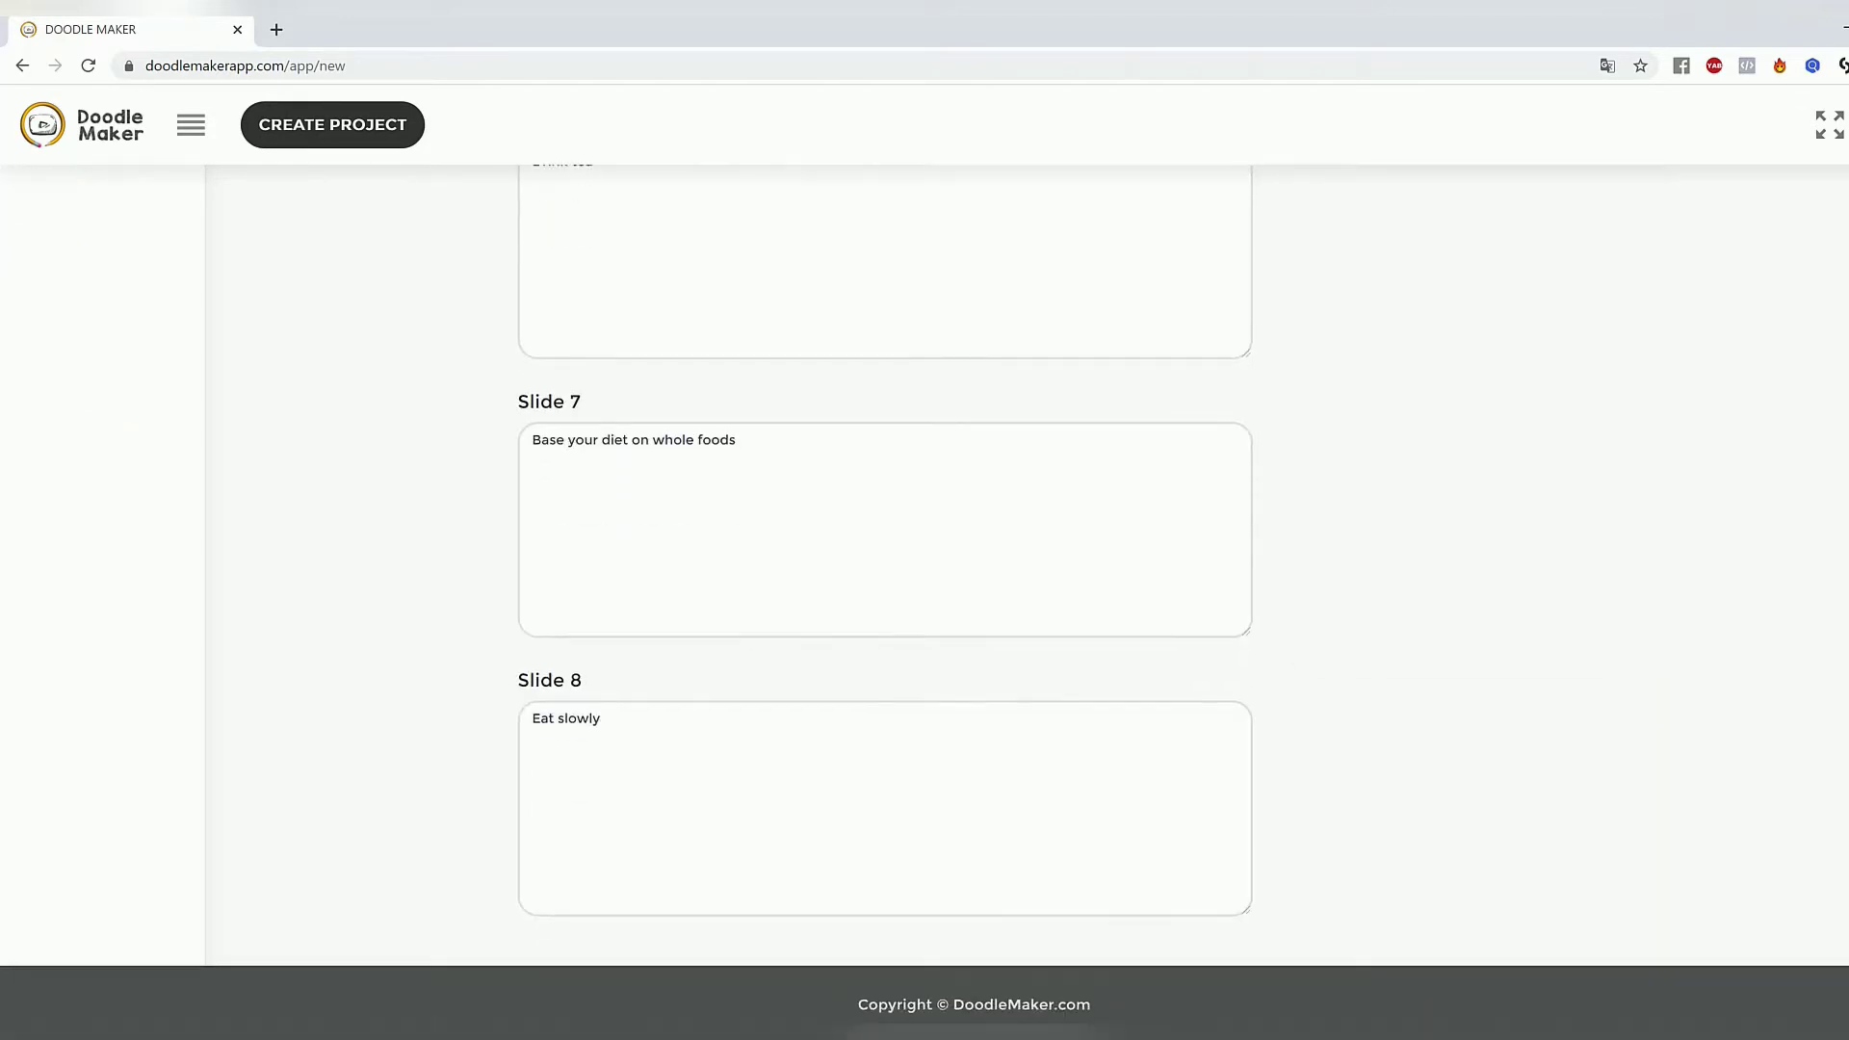
{"action": "scroll", "coordinate": [1387, 371], "scroll_direction": "up", "scroll_amount": 17}
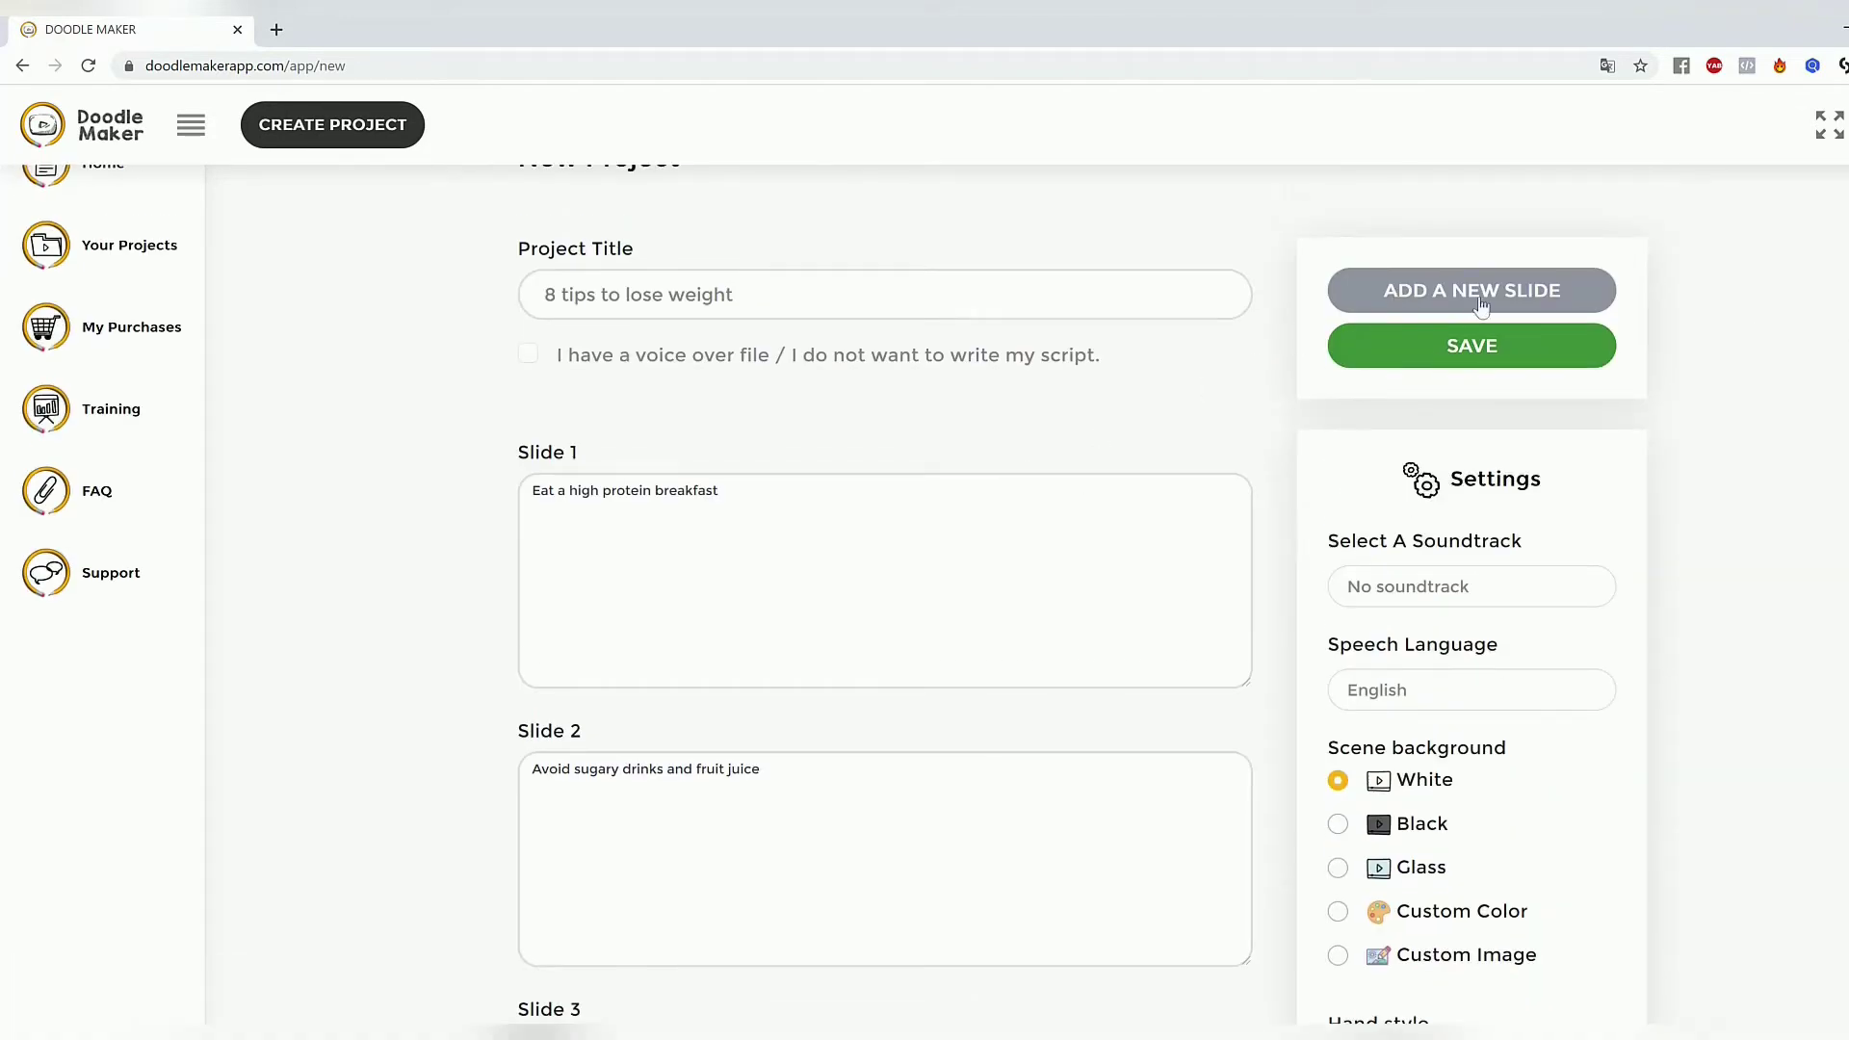
{"action": "scroll", "coordinate": [1737, 367], "scroll_direction": "down", "scroll_amount": 11}
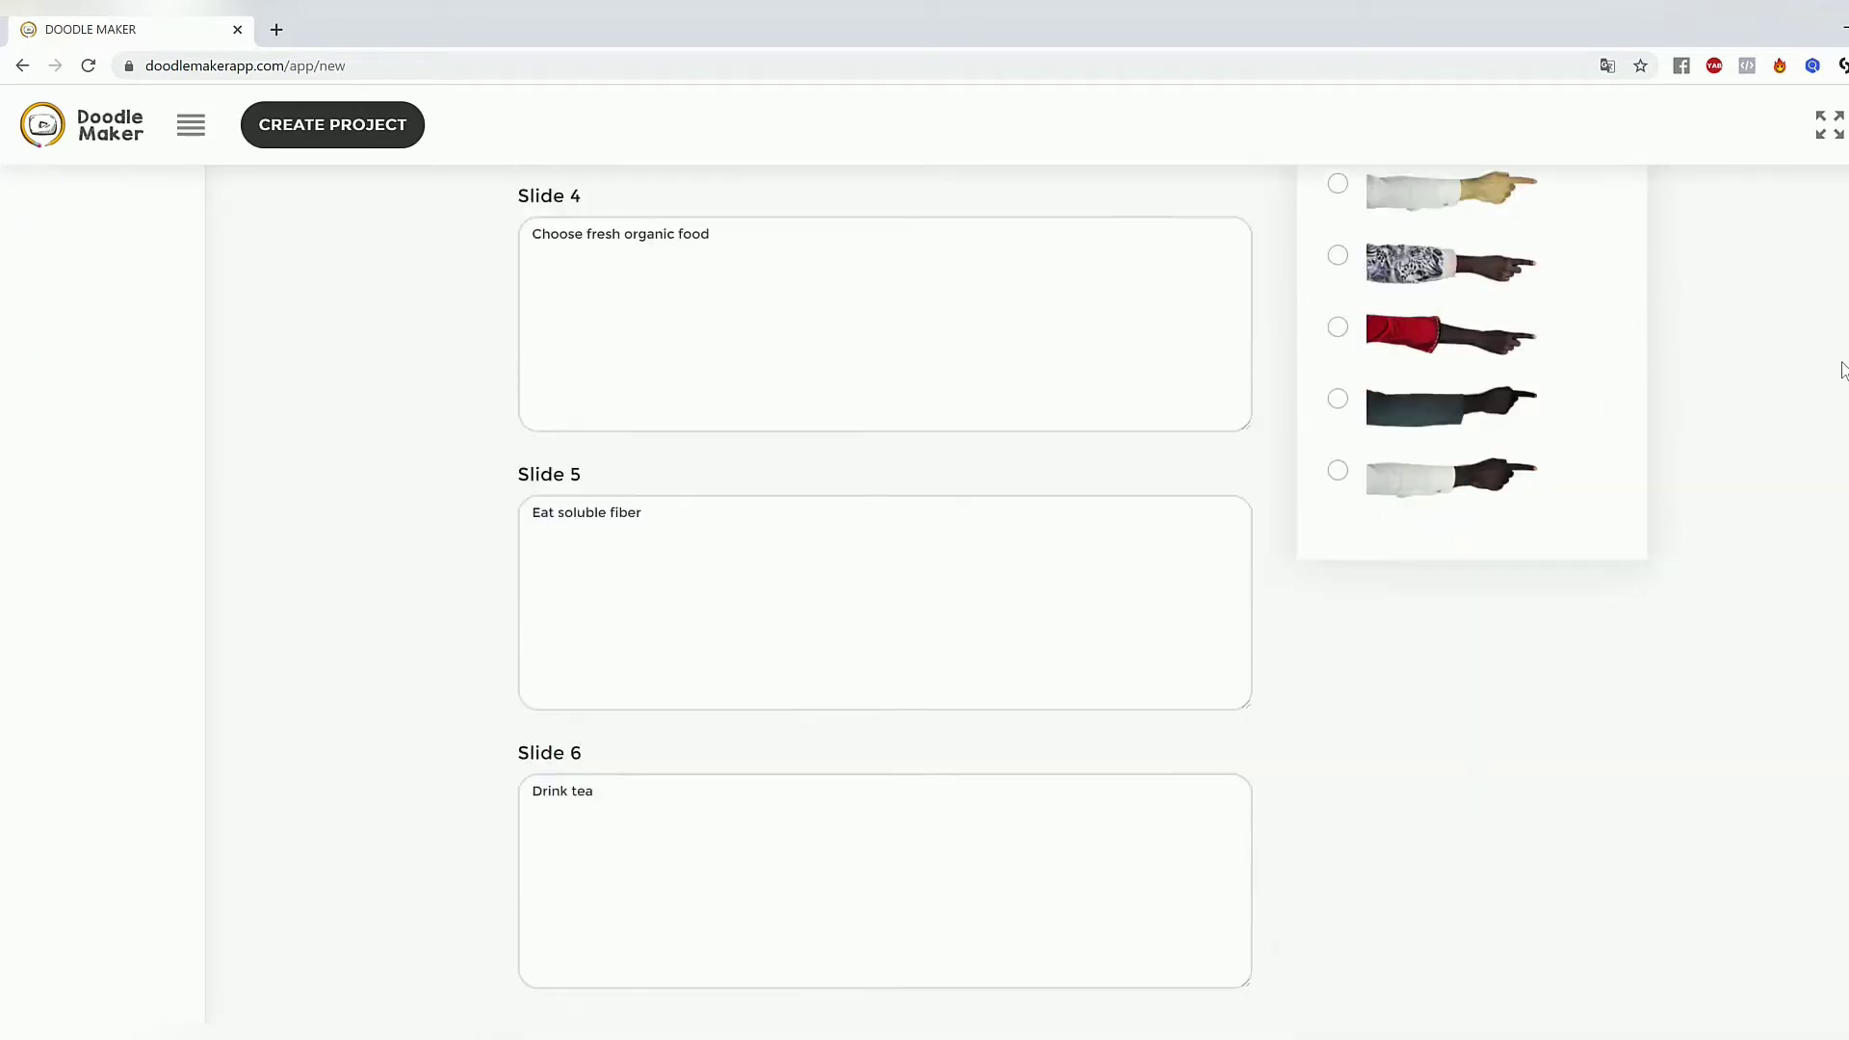
{"action": "scroll", "coordinate": [1737, 367], "scroll_direction": "up", "scroll_amount": 12}
Save the new project and look over the slide editor.
{"action": "left_click", "coordinate": [1508, 434]}
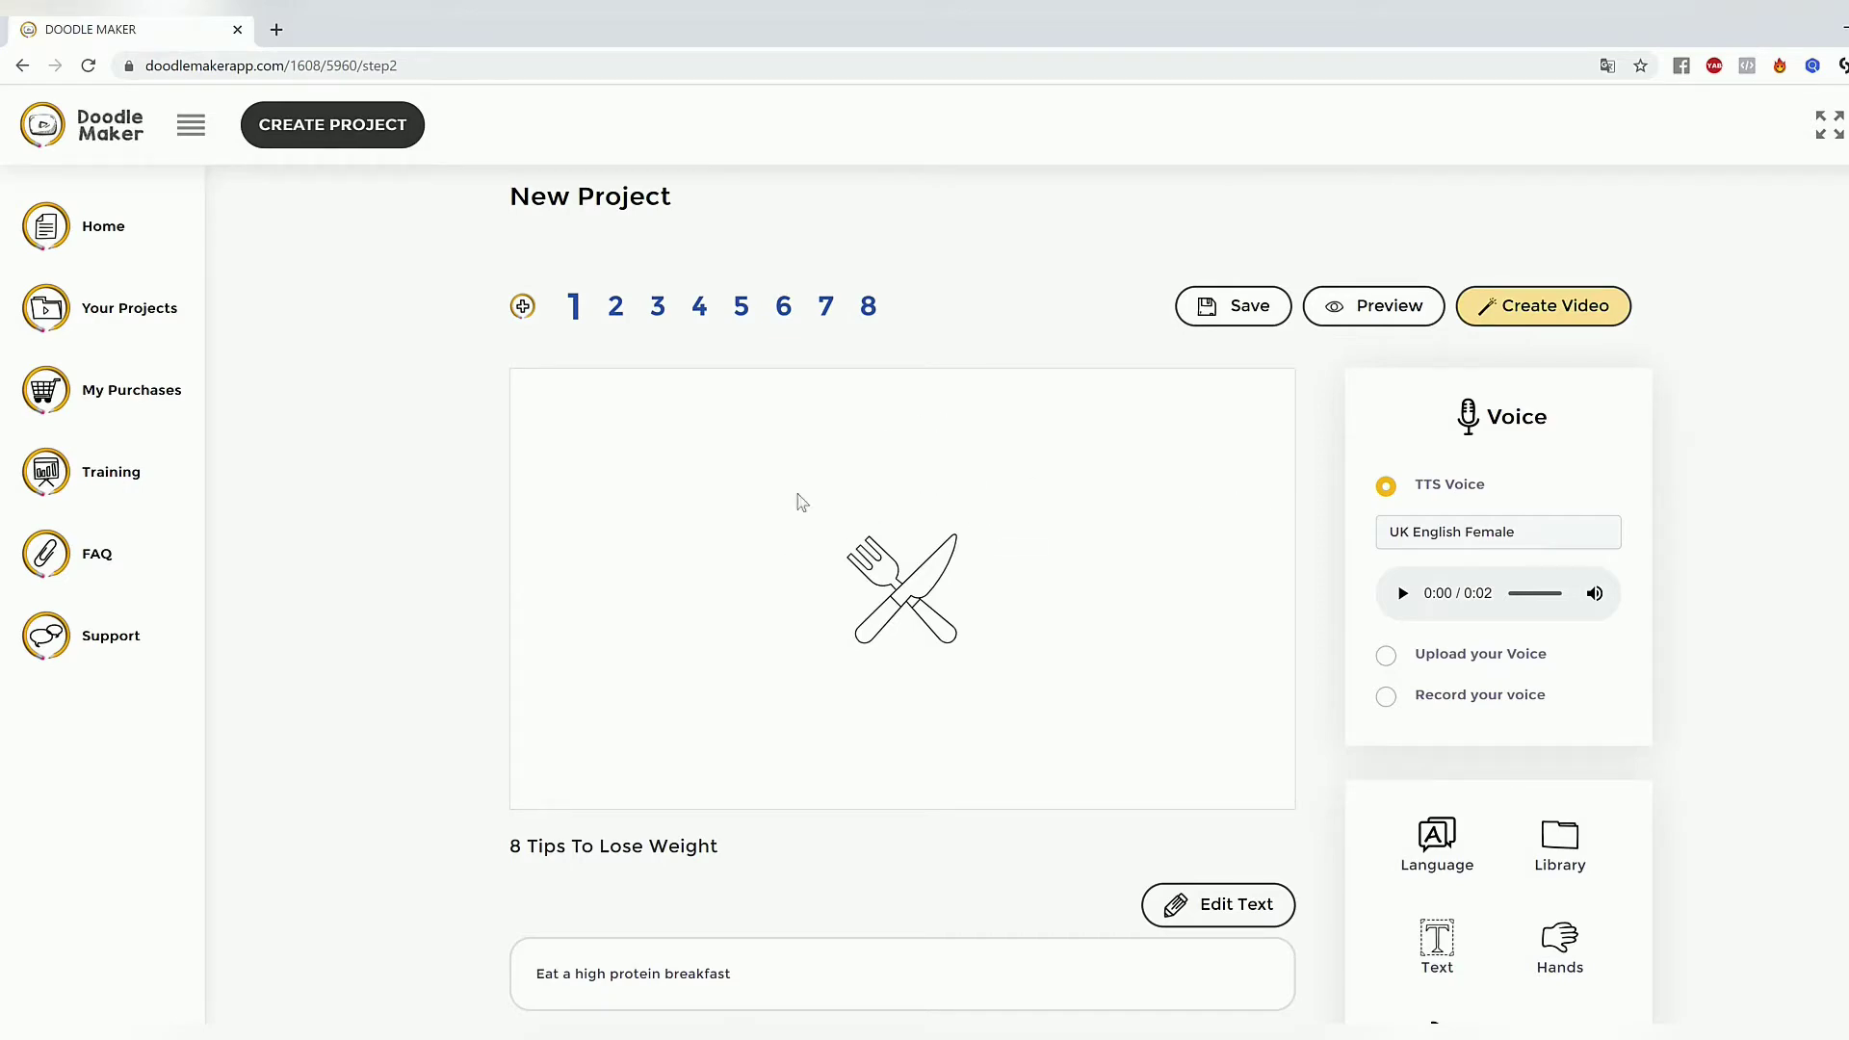
{"action": "scroll", "coordinate": [710, 795], "scroll_direction": "down", "scroll_amount": 3}
{"action": "scroll", "coordinate": [713, 797], "scroll_direction": "up", "scroll_amount": 3}
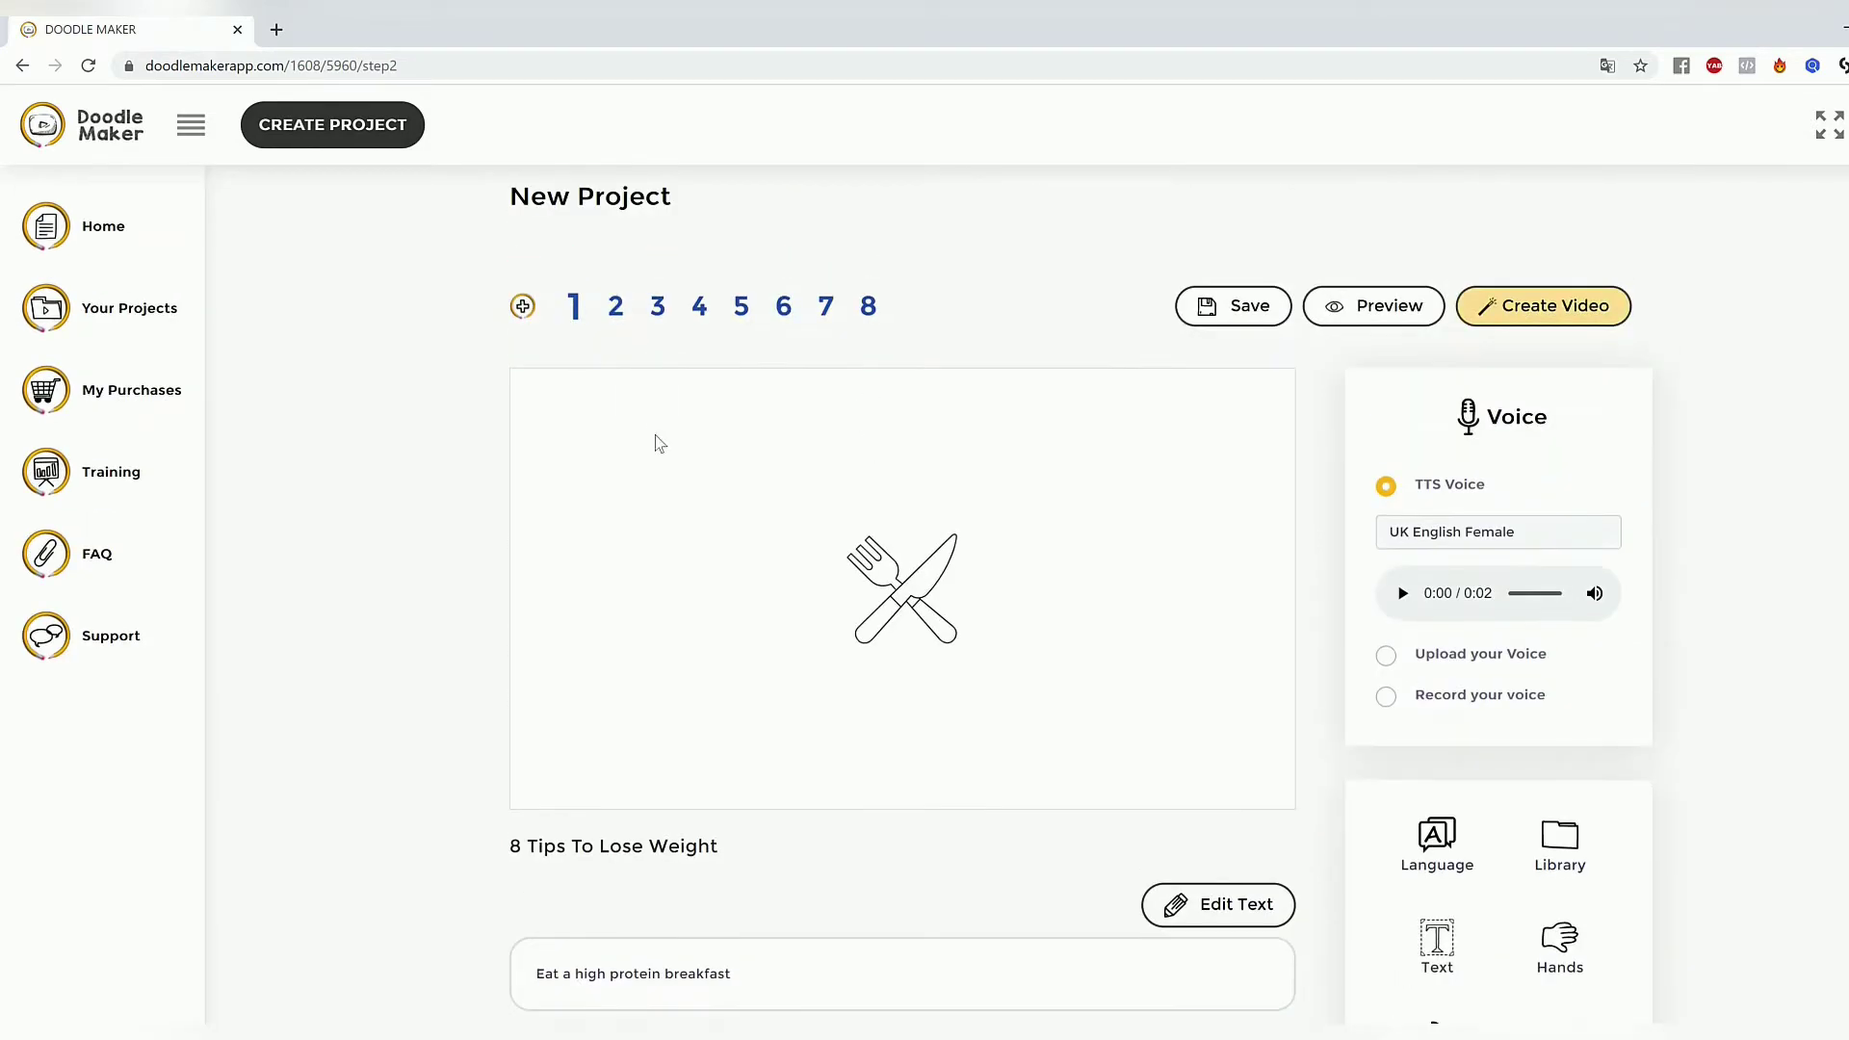
Enlarge the crossed fork and knife drawing on slide 1 and colour it dark red.
{"action": "left_click", "coordinate": [934, 597]}
{"action": "left_click_drag", "start_coordinate": [975, 665], "coordinate": [1037, 721]}
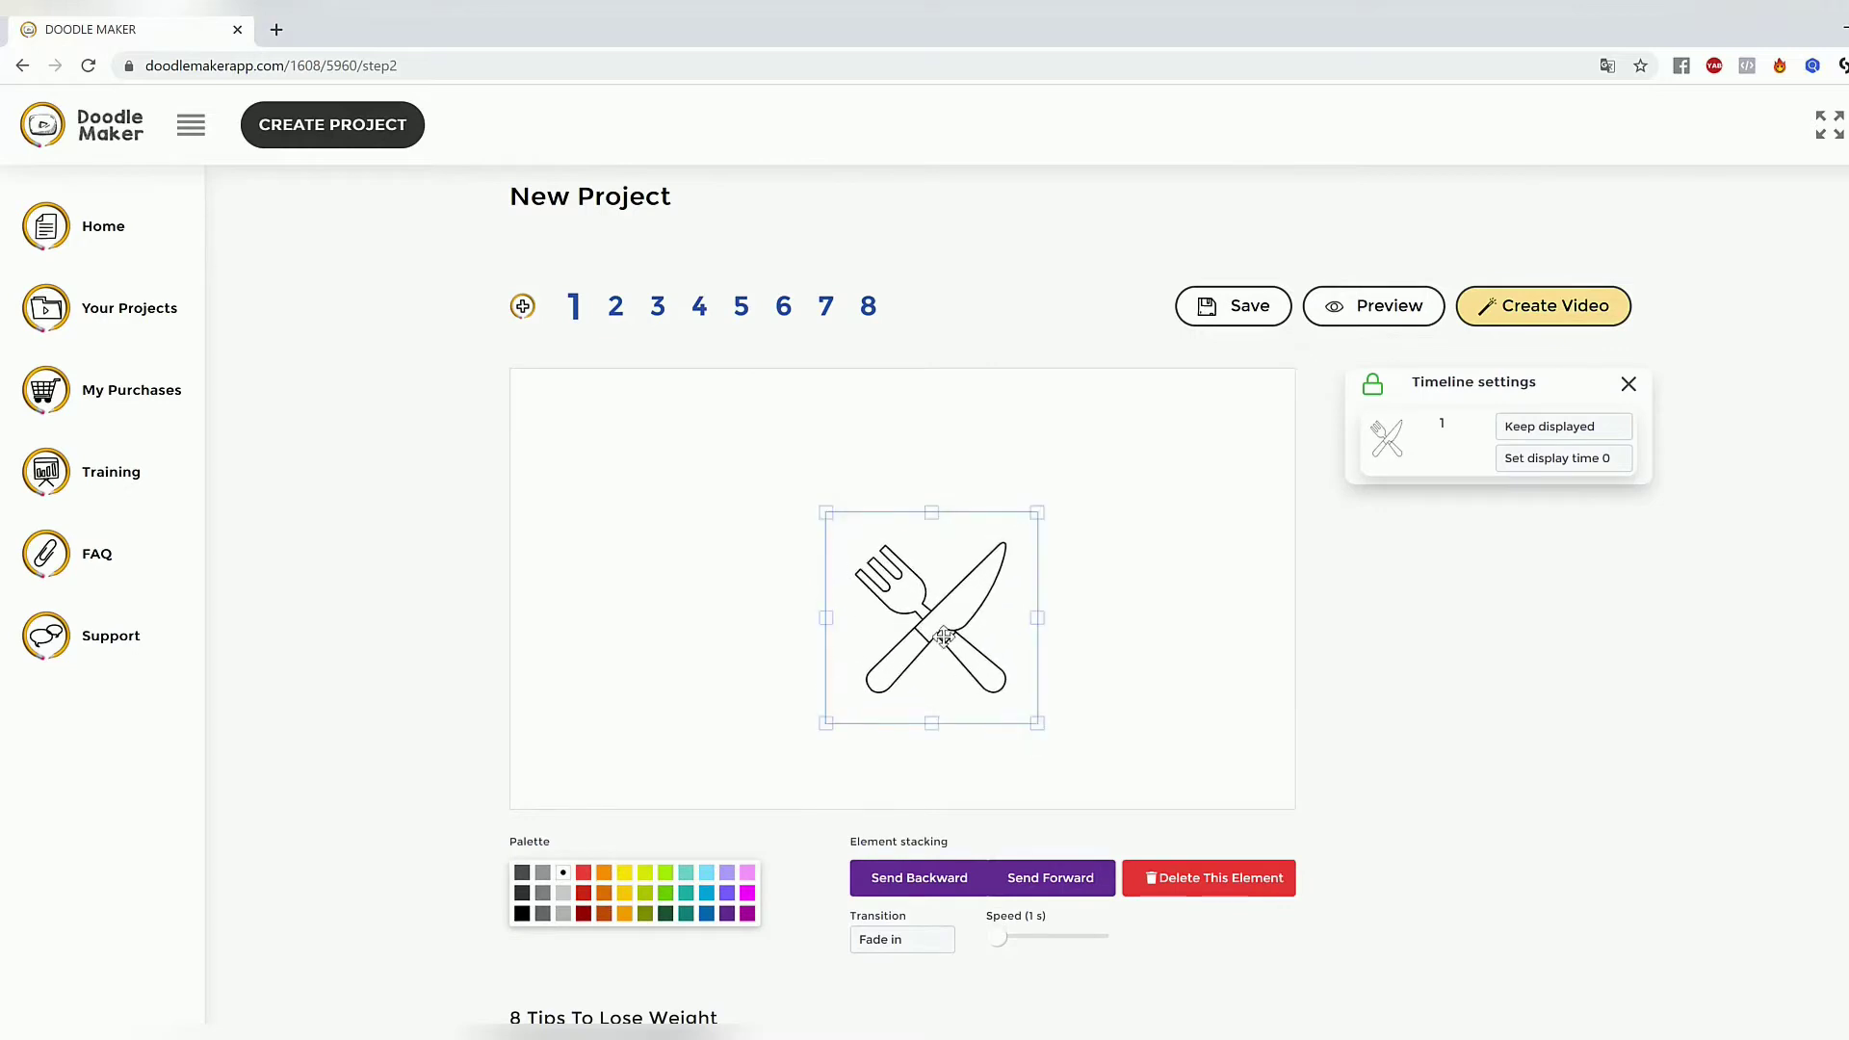
{"action": "left_click_drag", "start_coordinate": [827, 511], "coordinate": [785, 470]}
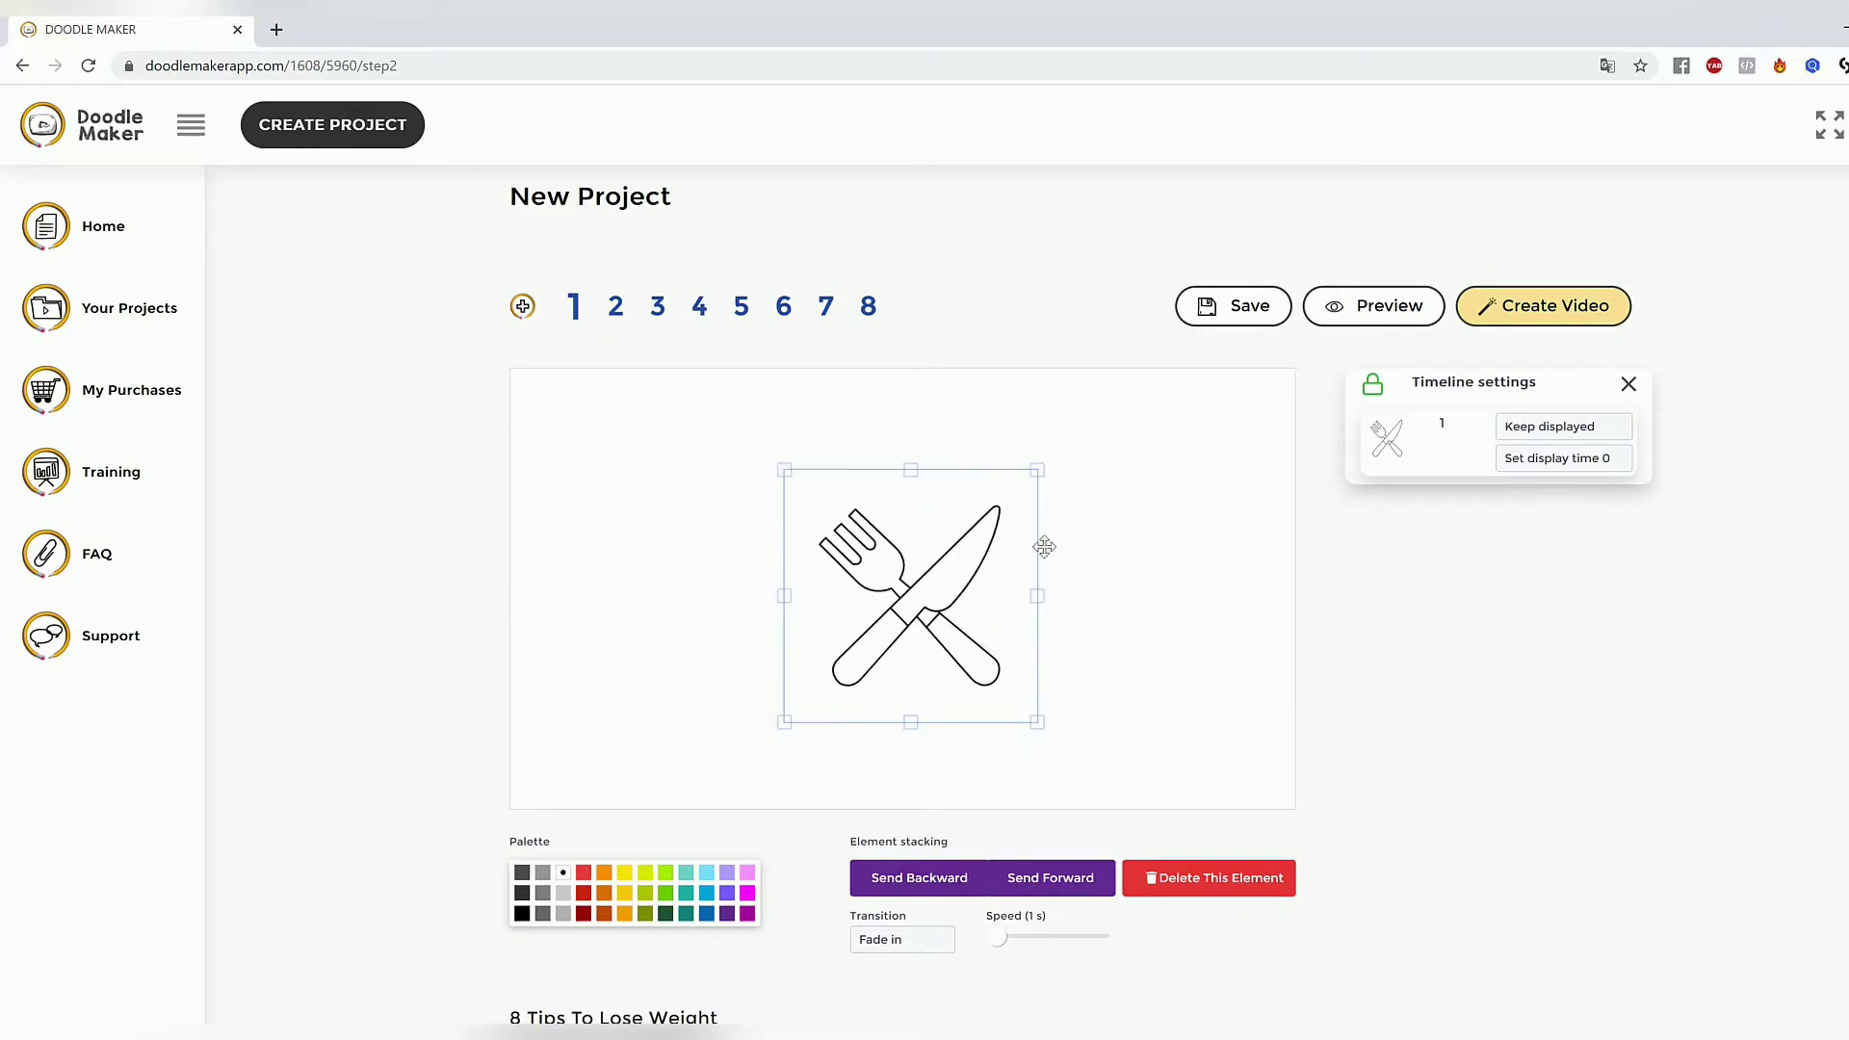
{"action": "left_click", "coordinate": [583, 913]}
On slide 2, enlarge the drawing of the refusing boy and colour it dark green.
{"action": "left_click", "coordinate": [614, 308]}
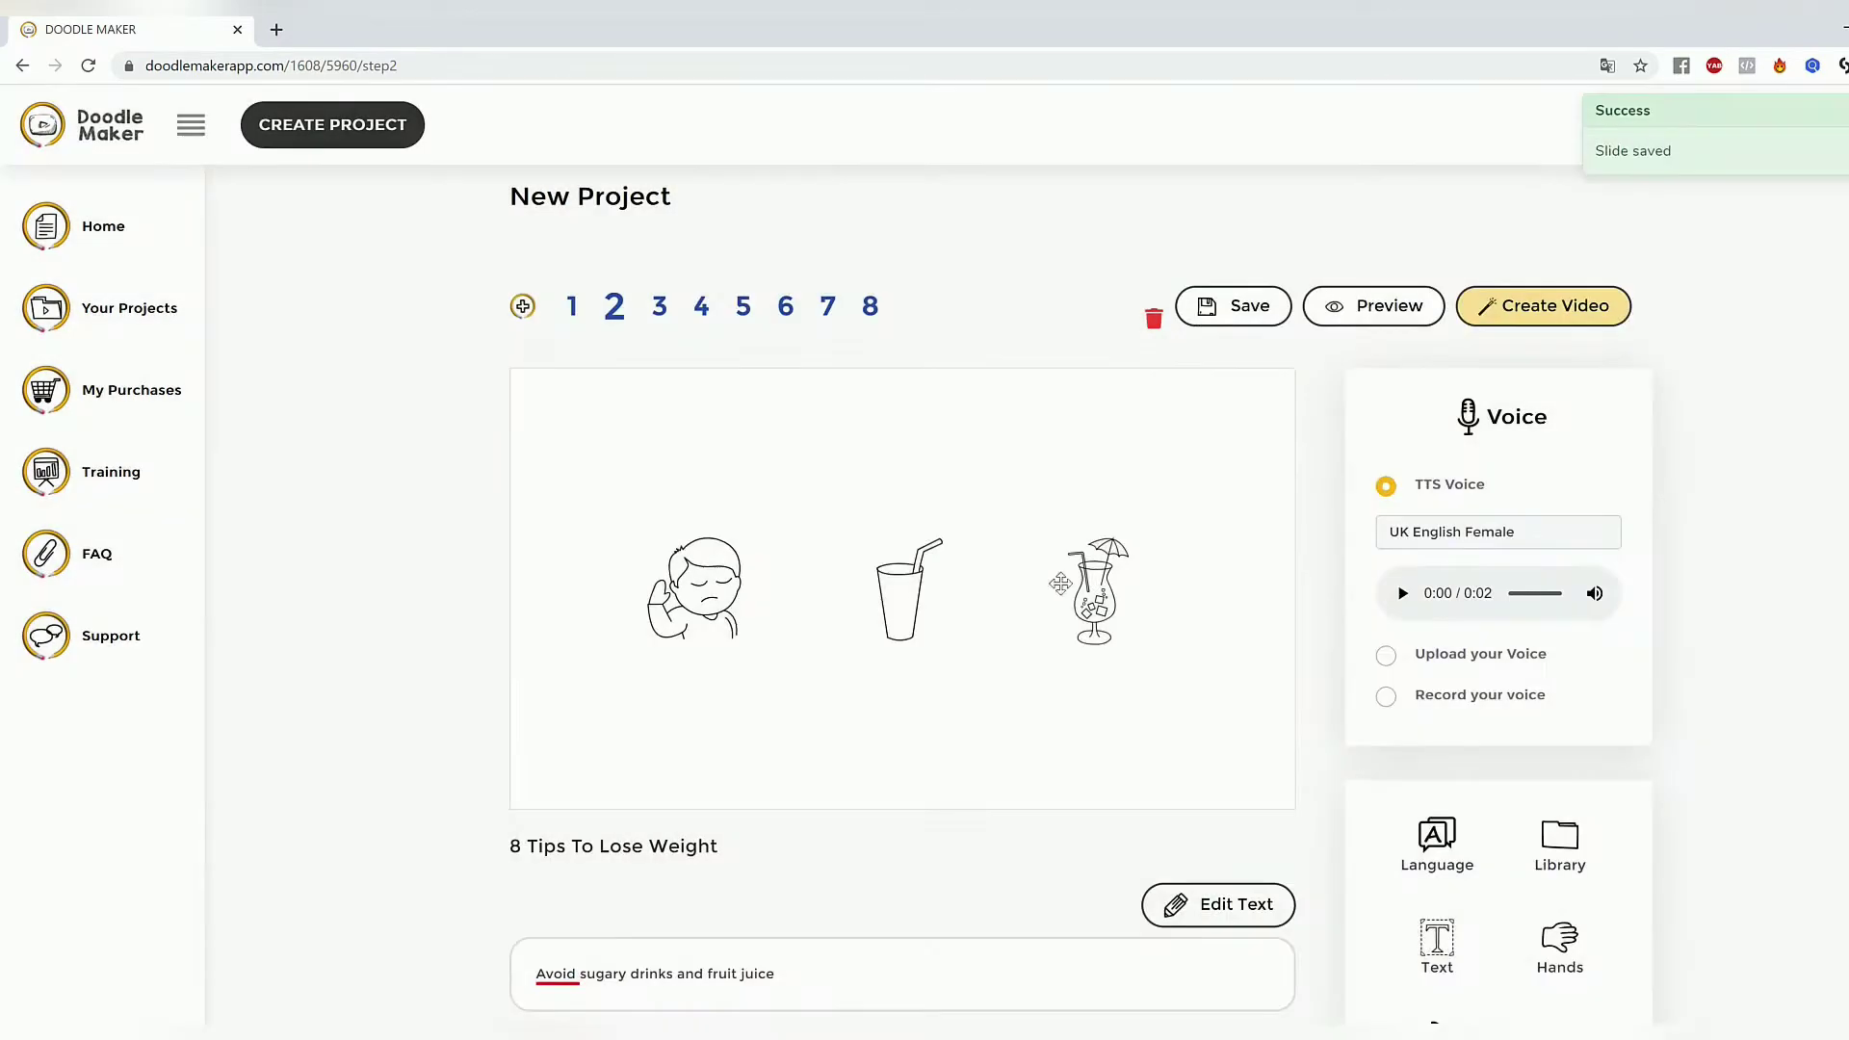
{"action": "left_click", "coordinate": [780, 655]}
{"action": "left_click_drag", "start_coordinate": [788, 661], "coordinate": [809, 694]}
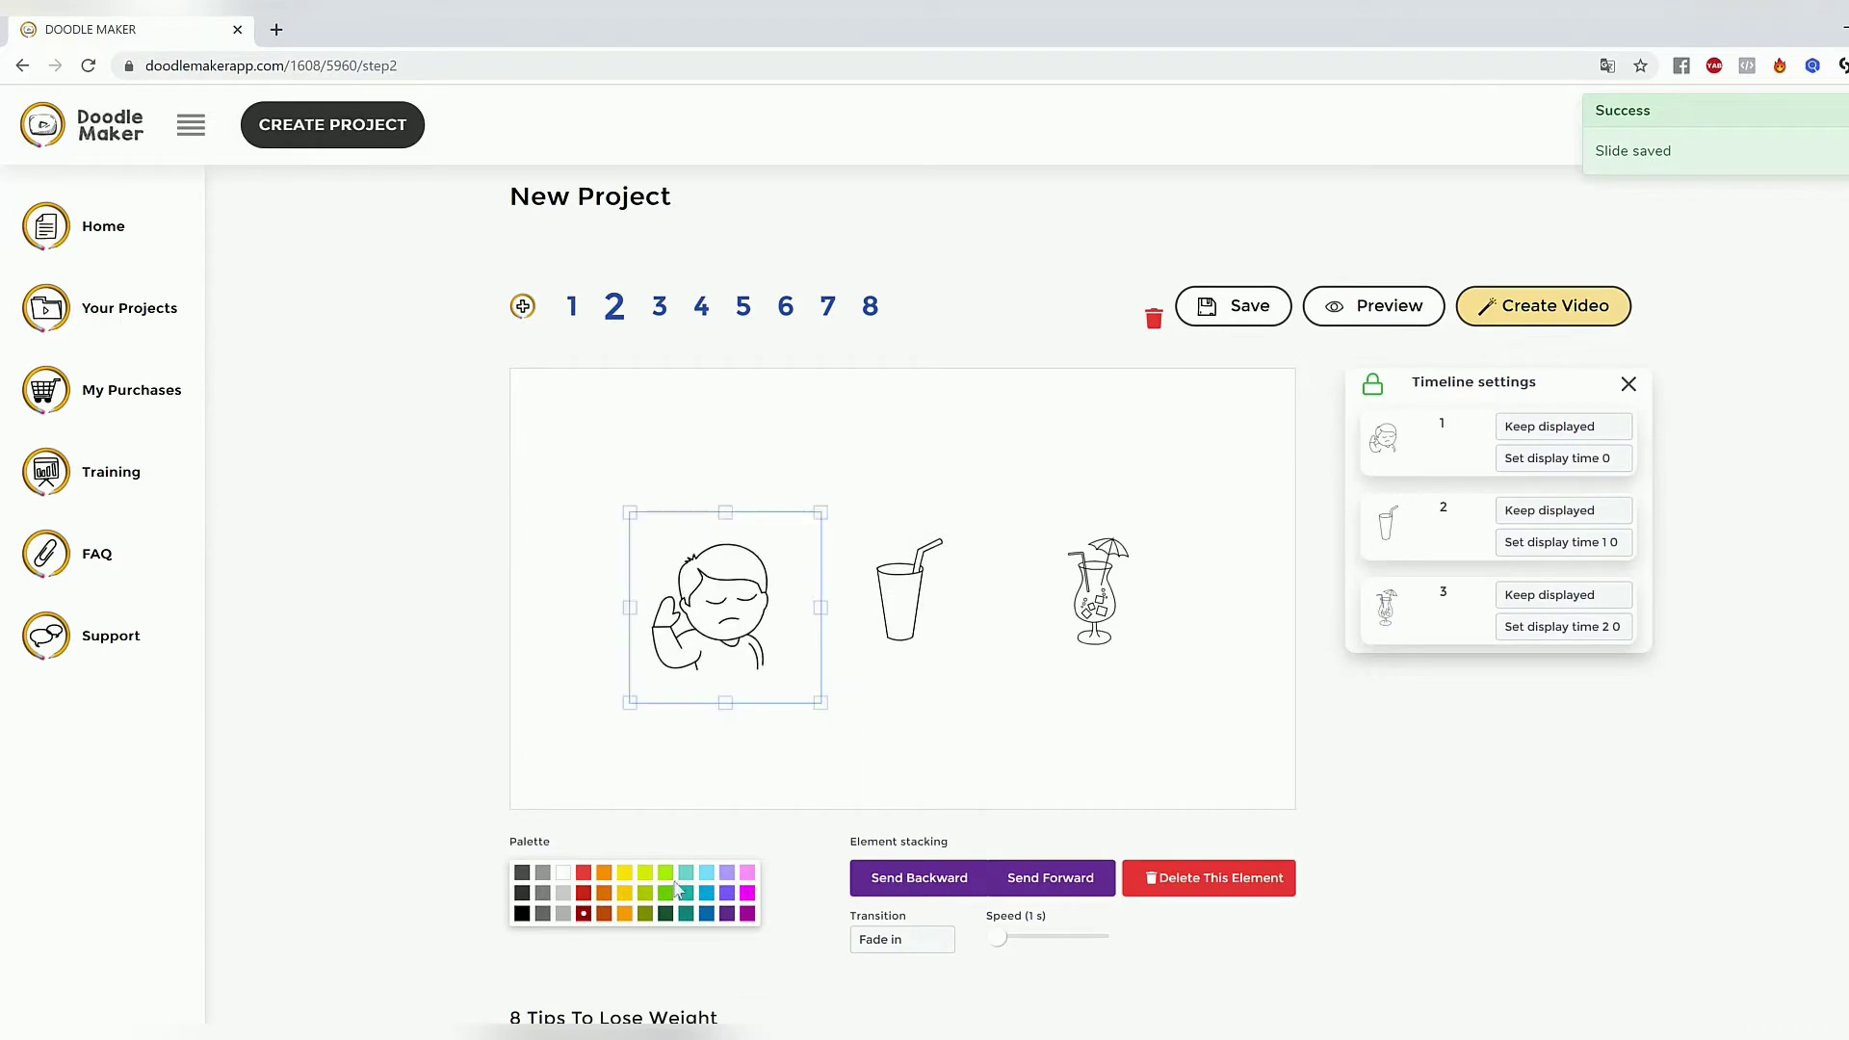
{"action": "left_click", "coordinate": [1000, 693]}
Colour slide 2's tumbler with a straw red, and colour the cocktail glass blue and enlarge it.
{"action": "left_click", "coordinate": [924, 631]}
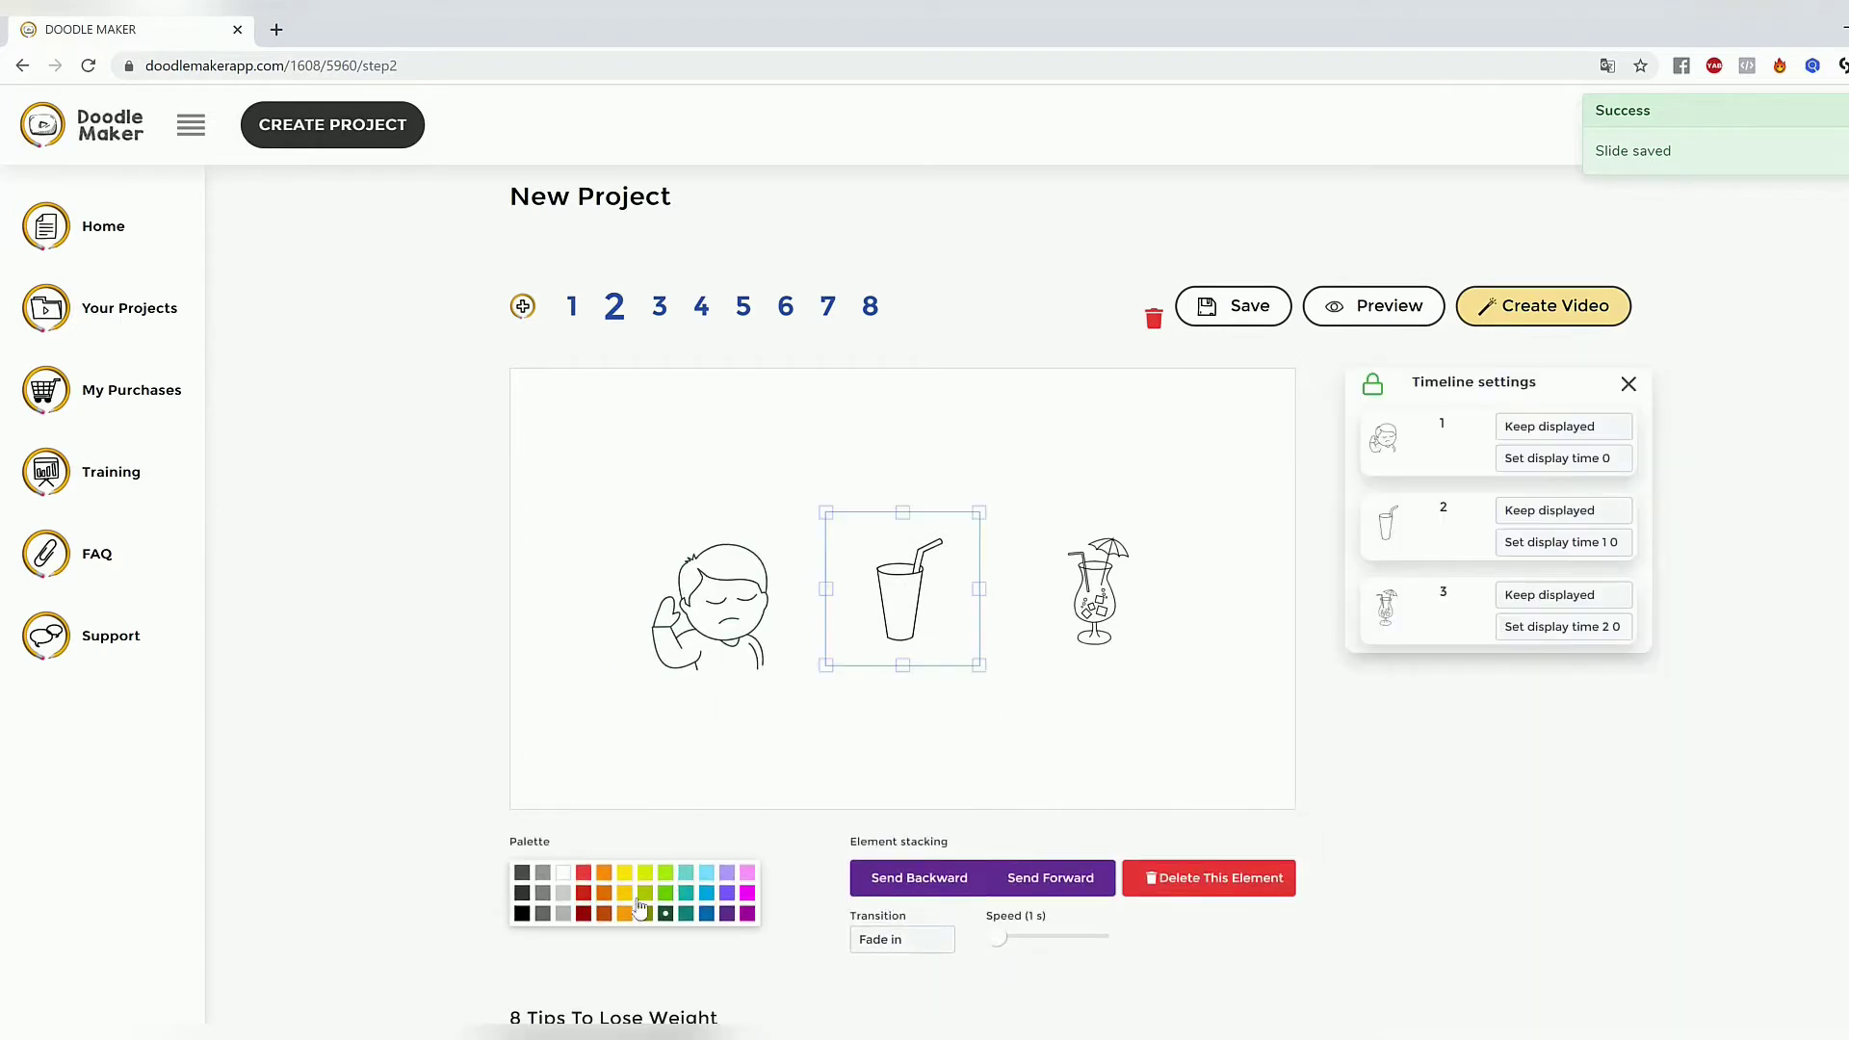
{"action": "left_click", "coordinate": [586, 898]}
{"action": "left_click", "coordinate": [1142, 619]}
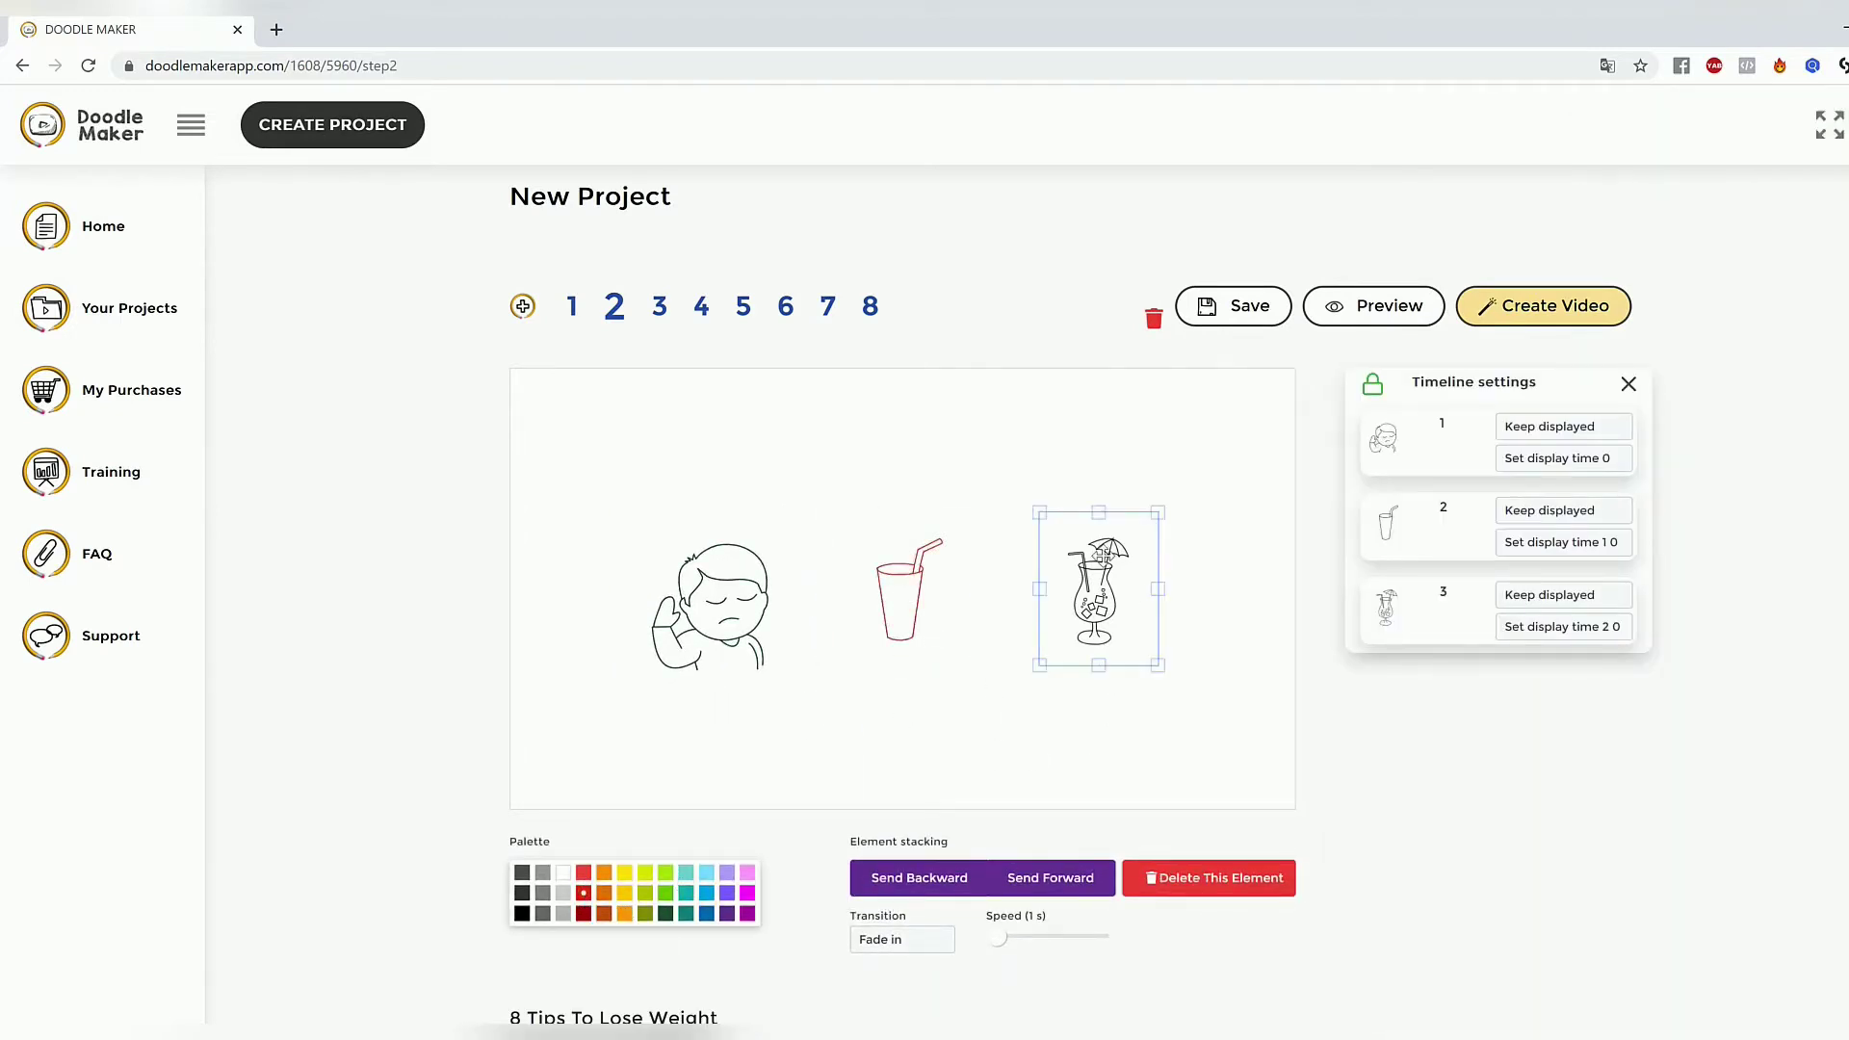
{"action": "left_click", "coordinate": [707, 913]}
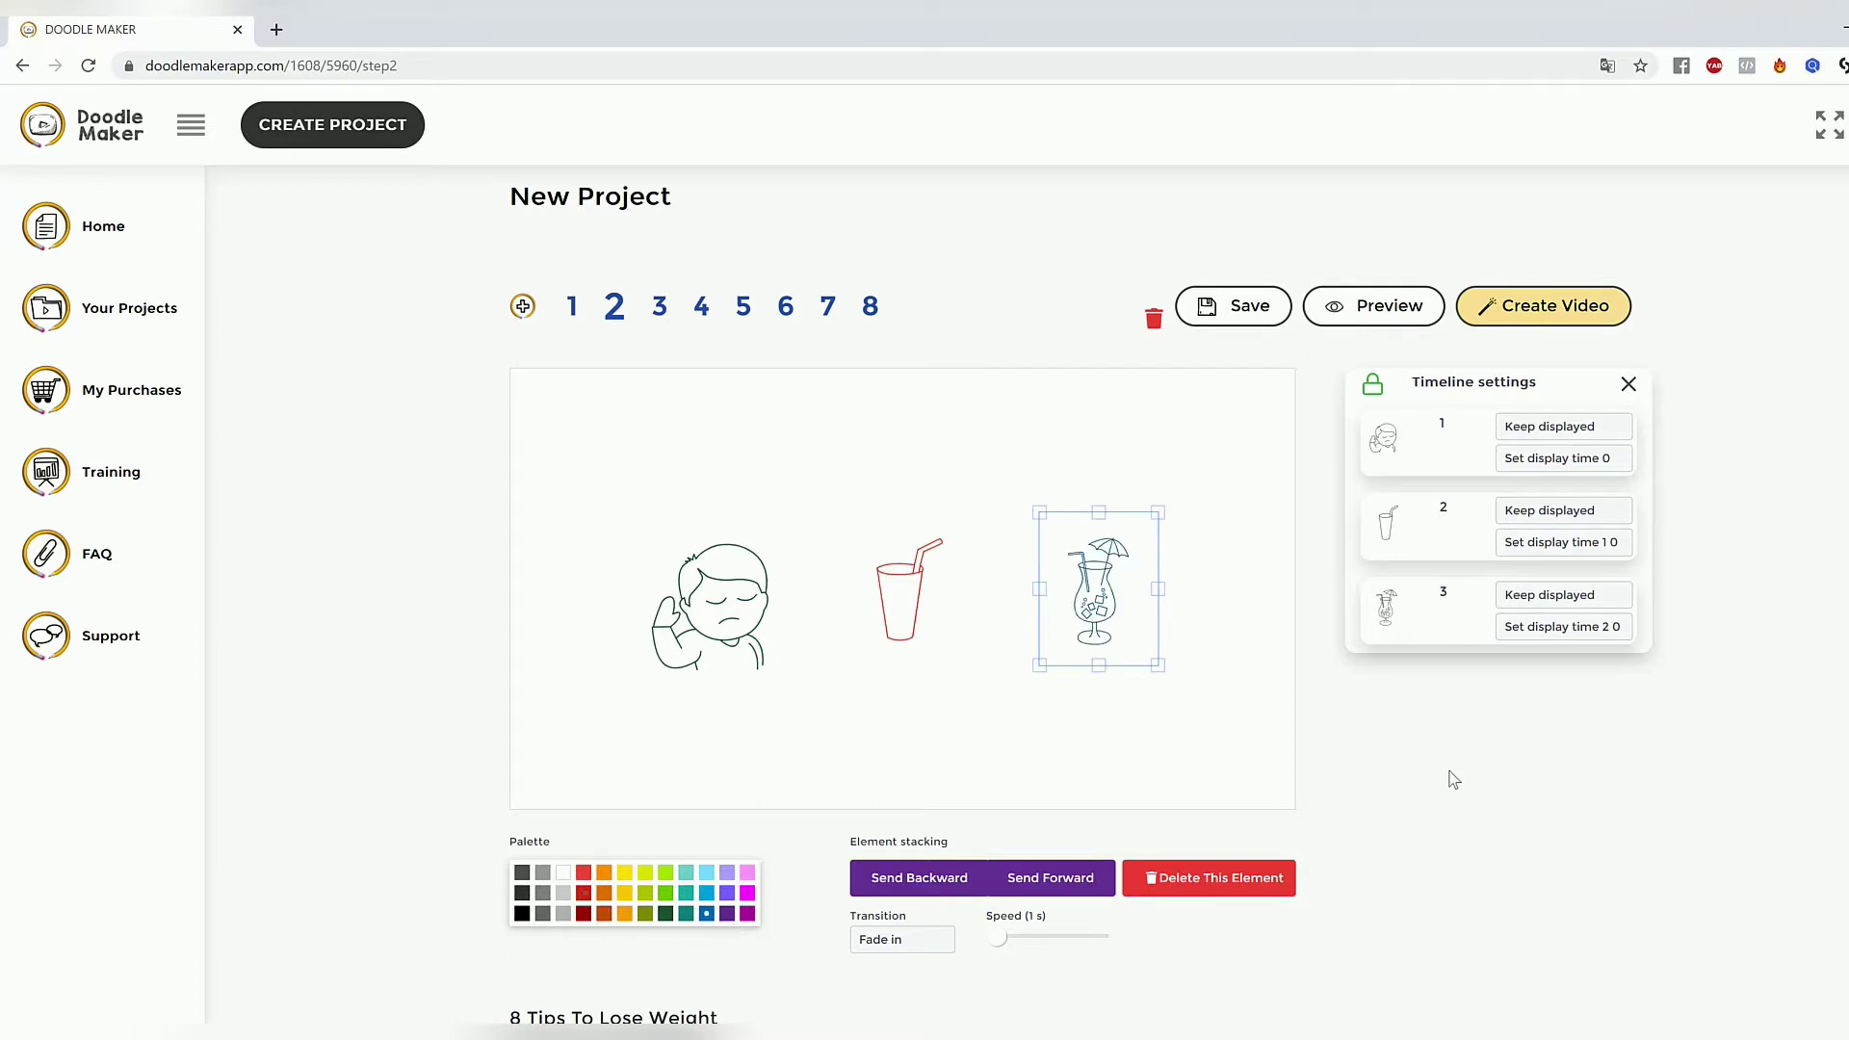
{"action": "mouse_move", "coordinate": [1161, 663]}
{"action": "left_mouse_down"}
{"action": "mouse_move", "coordinate": [1184, 710]}
{"action": "mouse_move", "coordinate": [1160, 648]}
{"action": "mouse_move", "coordinate": [1145, 658]}
{"action": "mouse_move", "coordinate": [1177, 708]}
{"action": "left_mouse_up"}
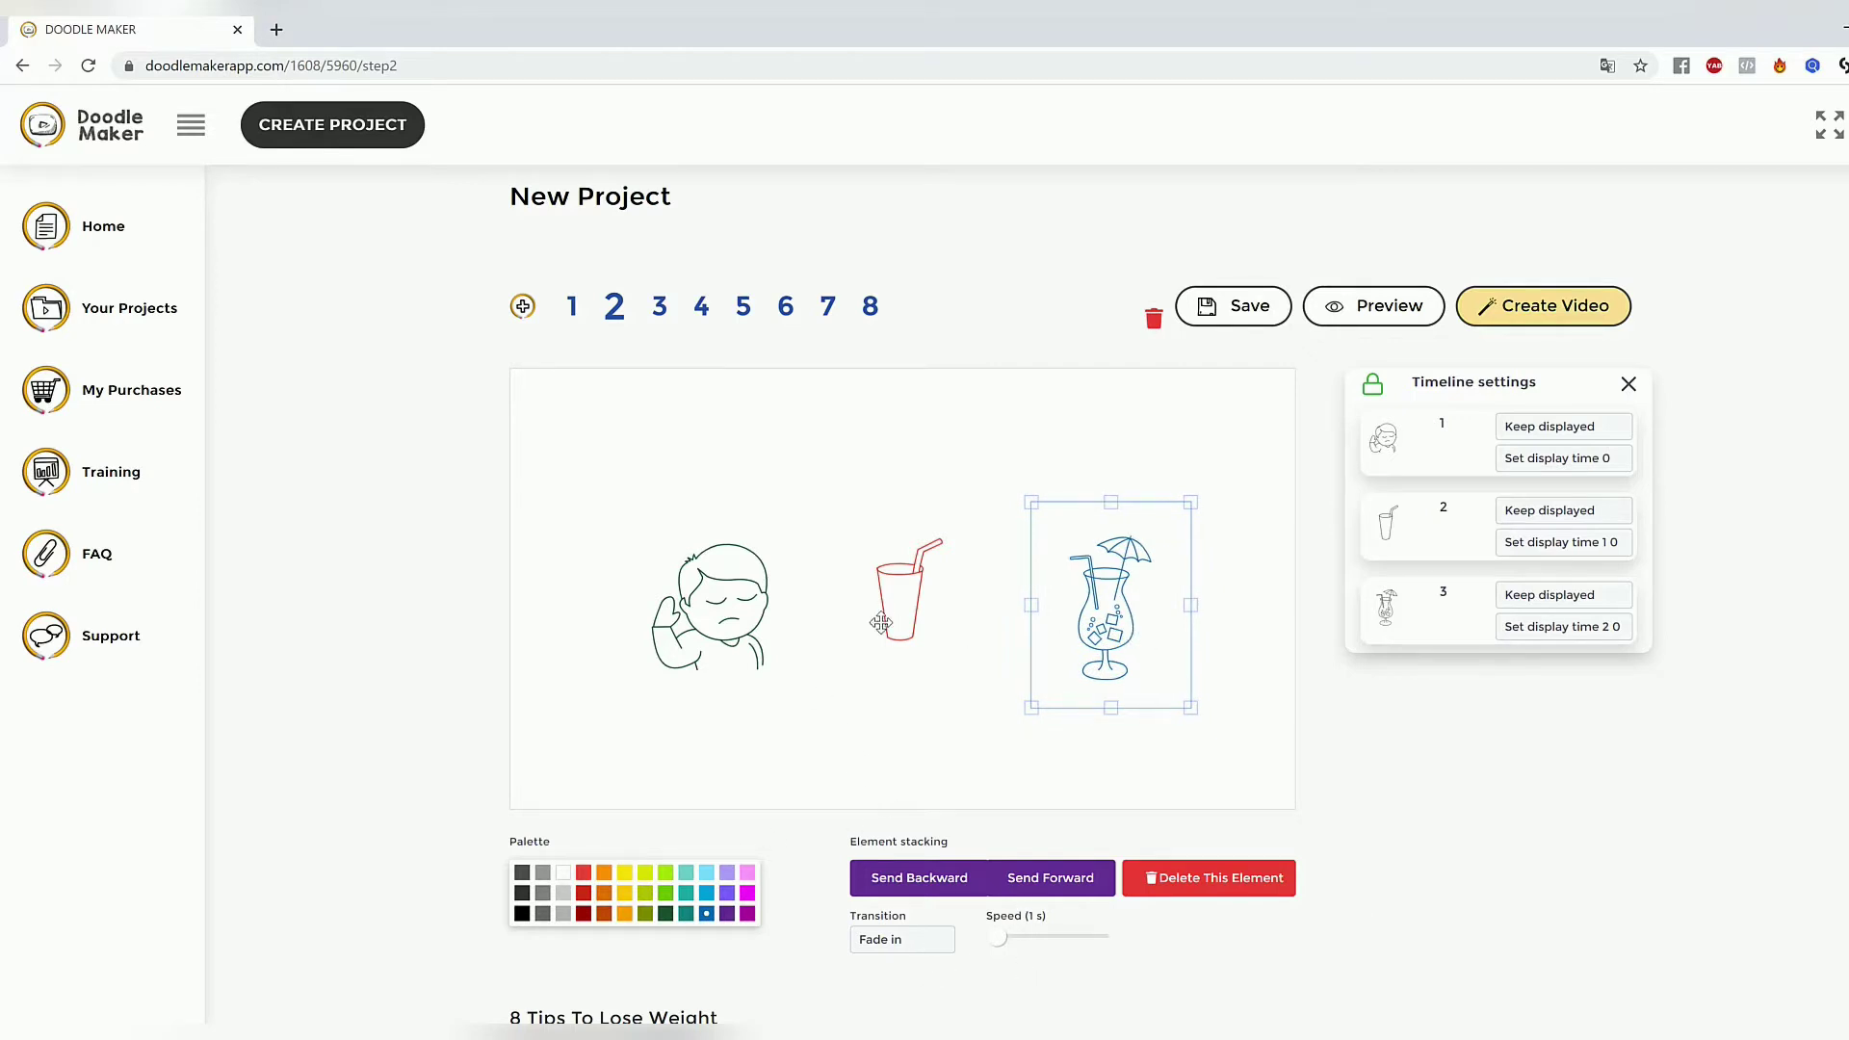
On slide 2, set the boy's transition to Hand drawing and give the red tumbler a slide-in transition.
{"action": "left_click", "coordinate": [682, 605]}
{"action": "left_click", "coordinate": [896, 940]}
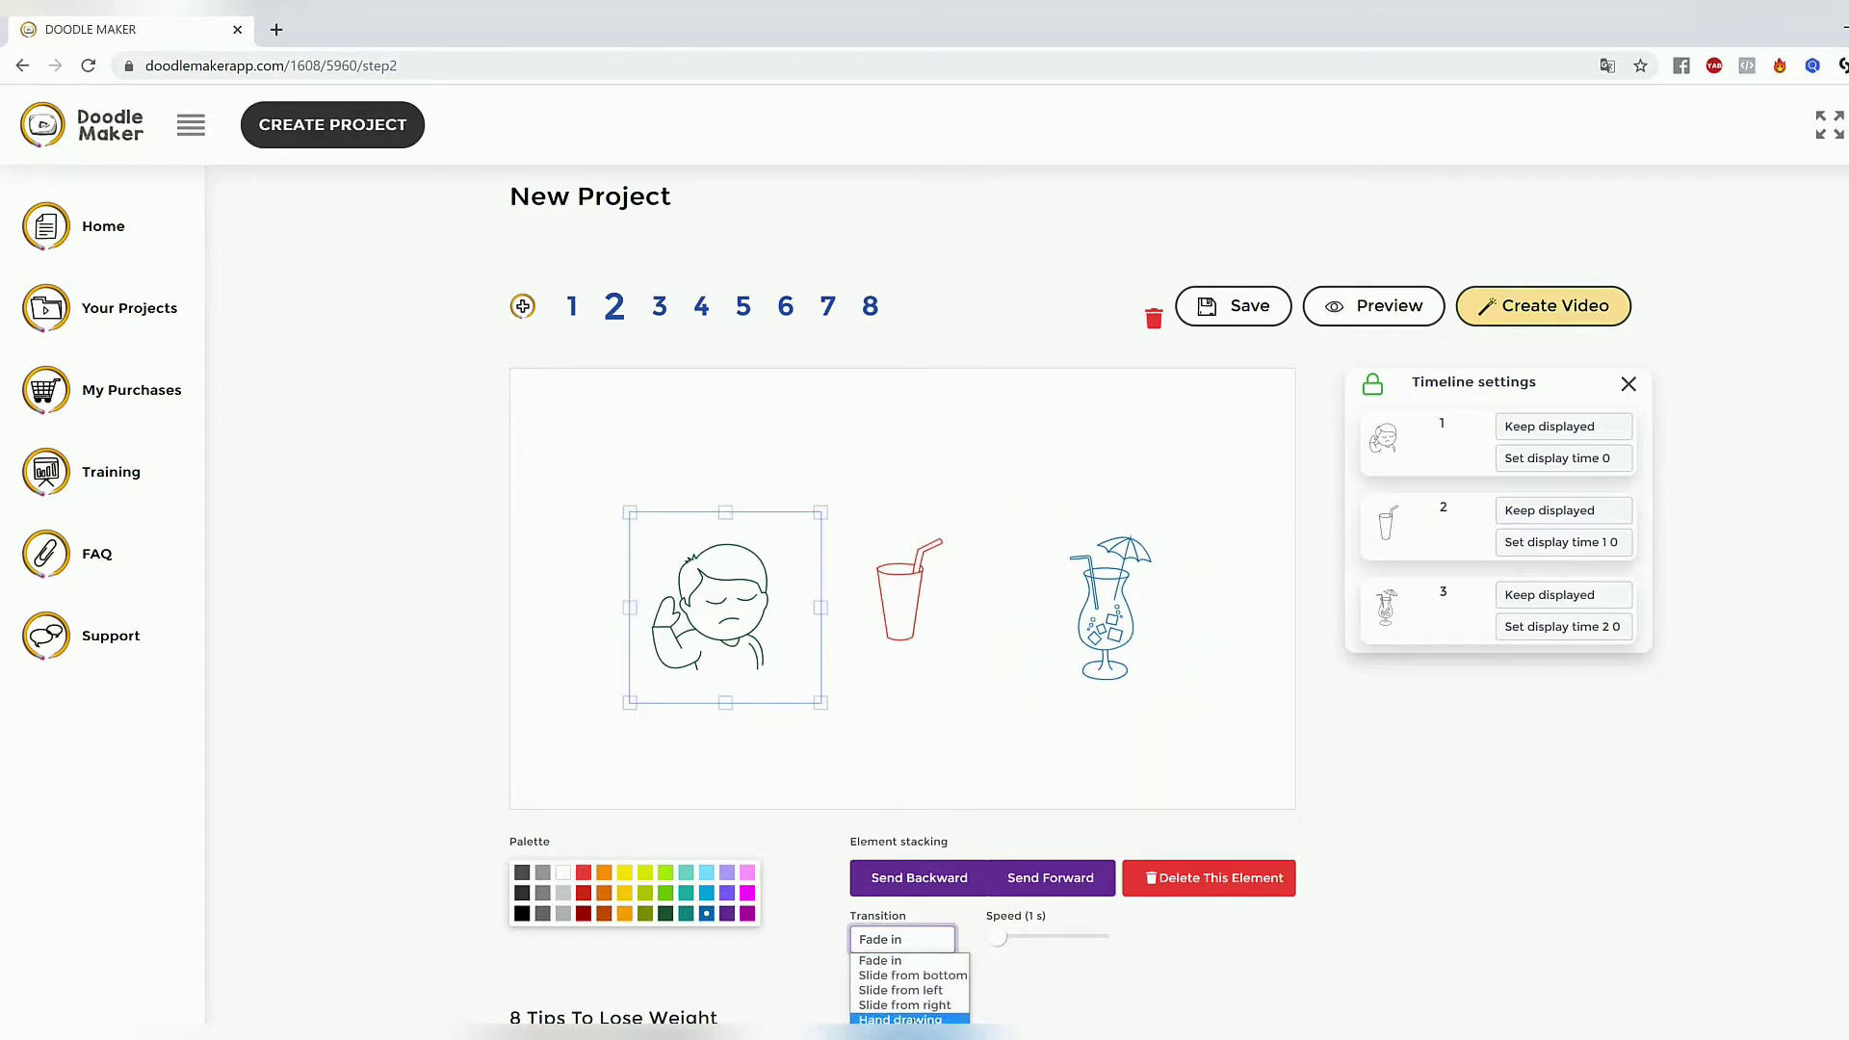
{"action": "left_click", "coordinate": [930, 1010]}
{"action": "left_click", "coordinate": [929, 604]}
{"action": "left_click", "coordinate": [881, 940]}
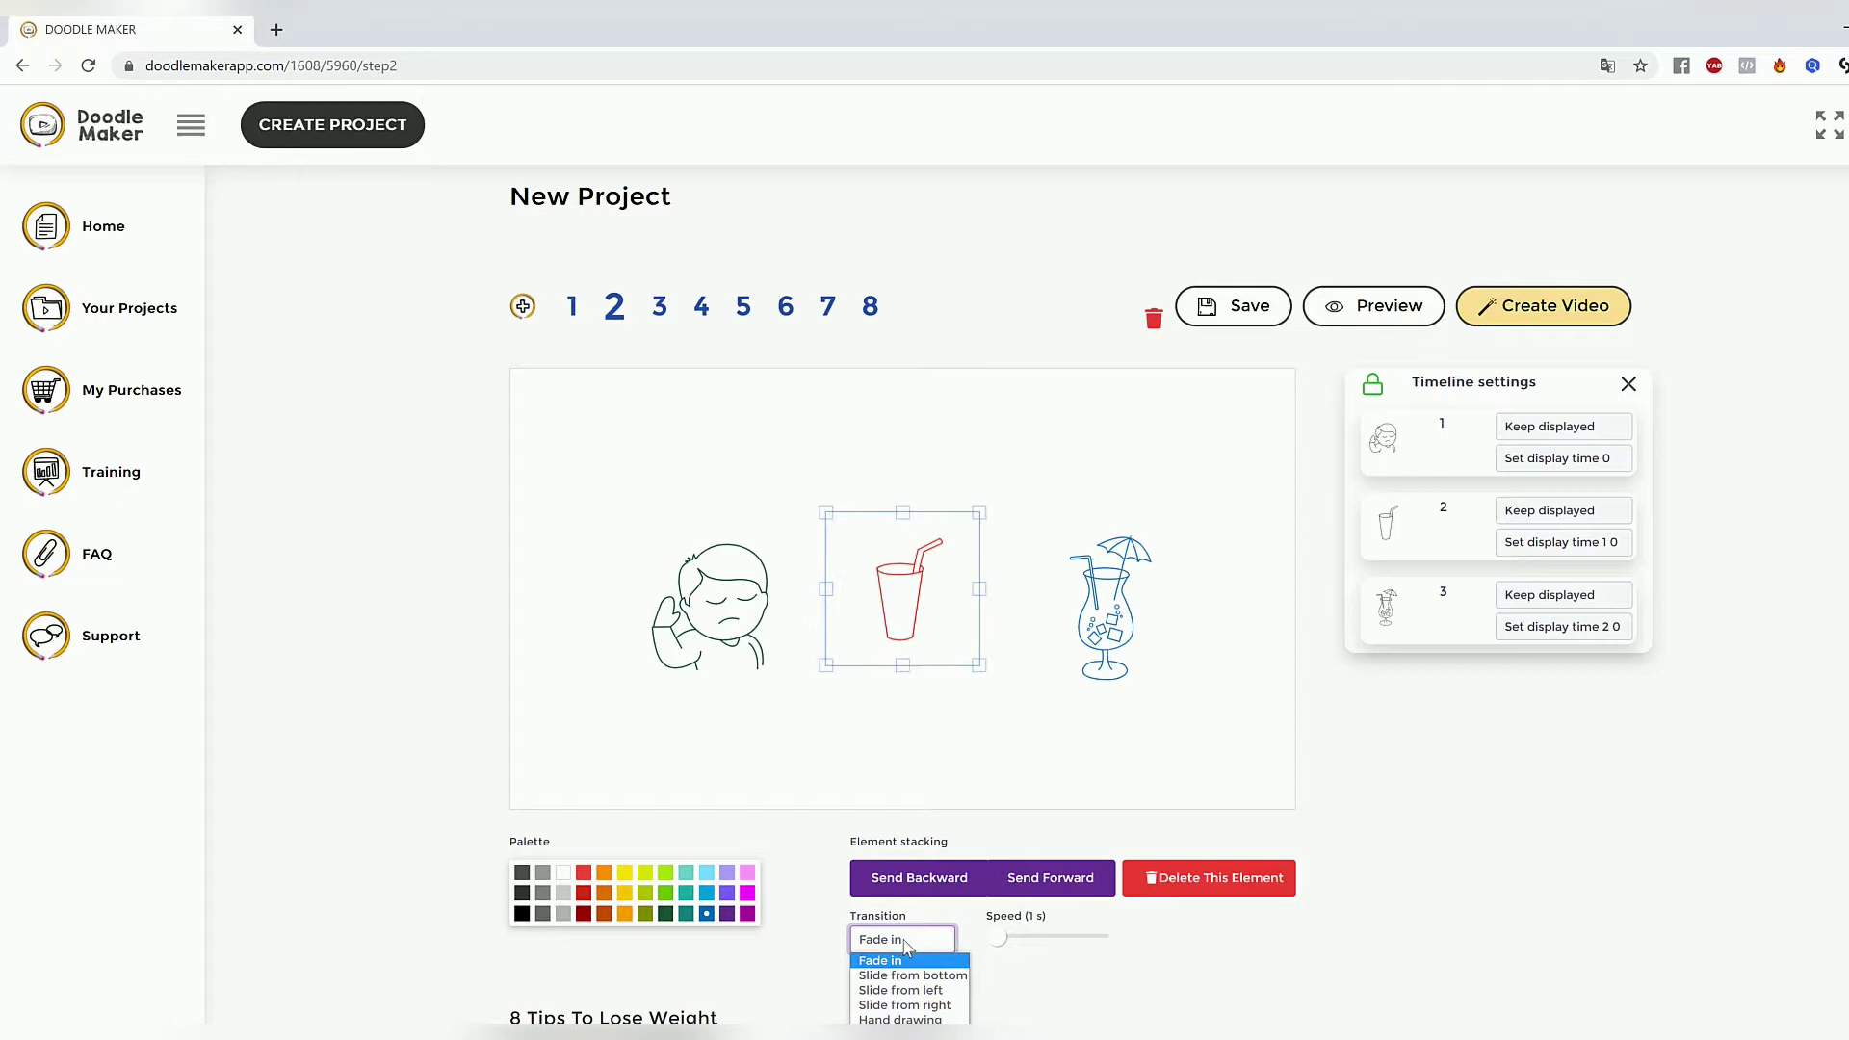
{"action": "left_click", "coordinate": [943, 980]}
{"action": "left_click", "coordinate": [1136, 641]}
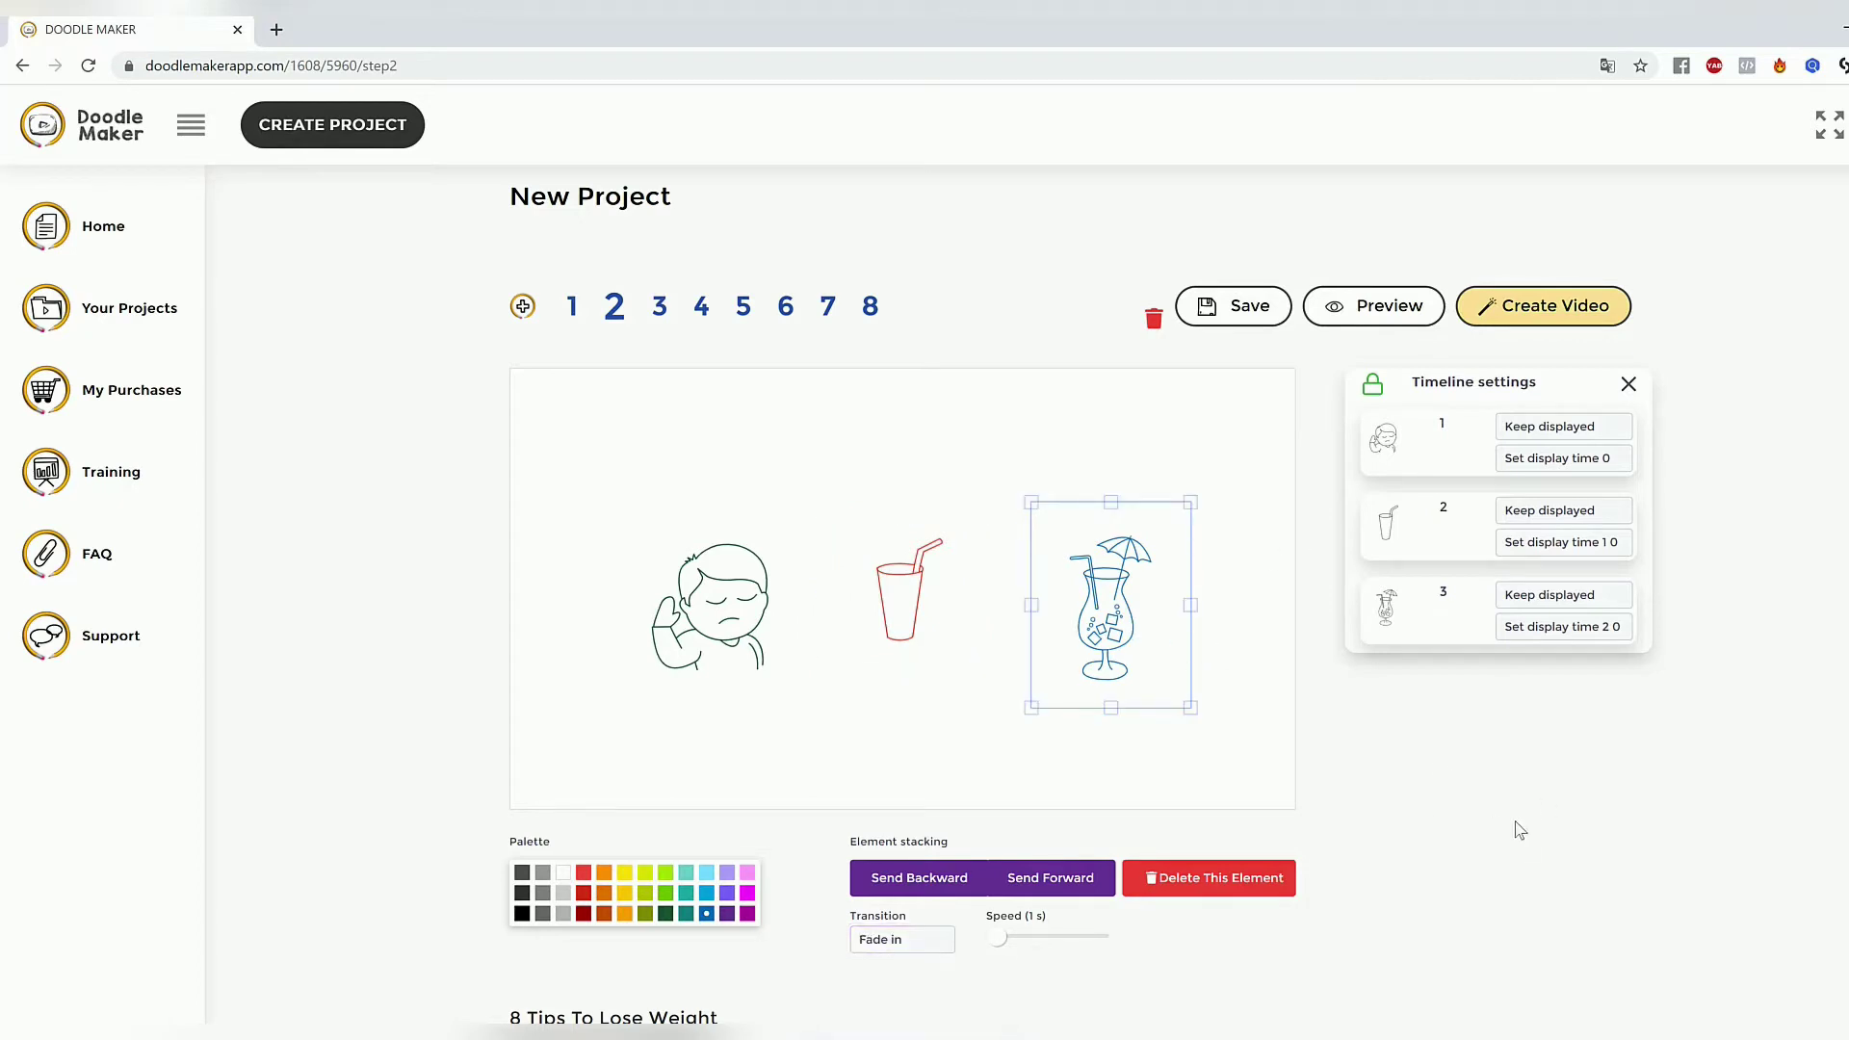
{"action": "left_click", "coordinate": [1098, 790]}
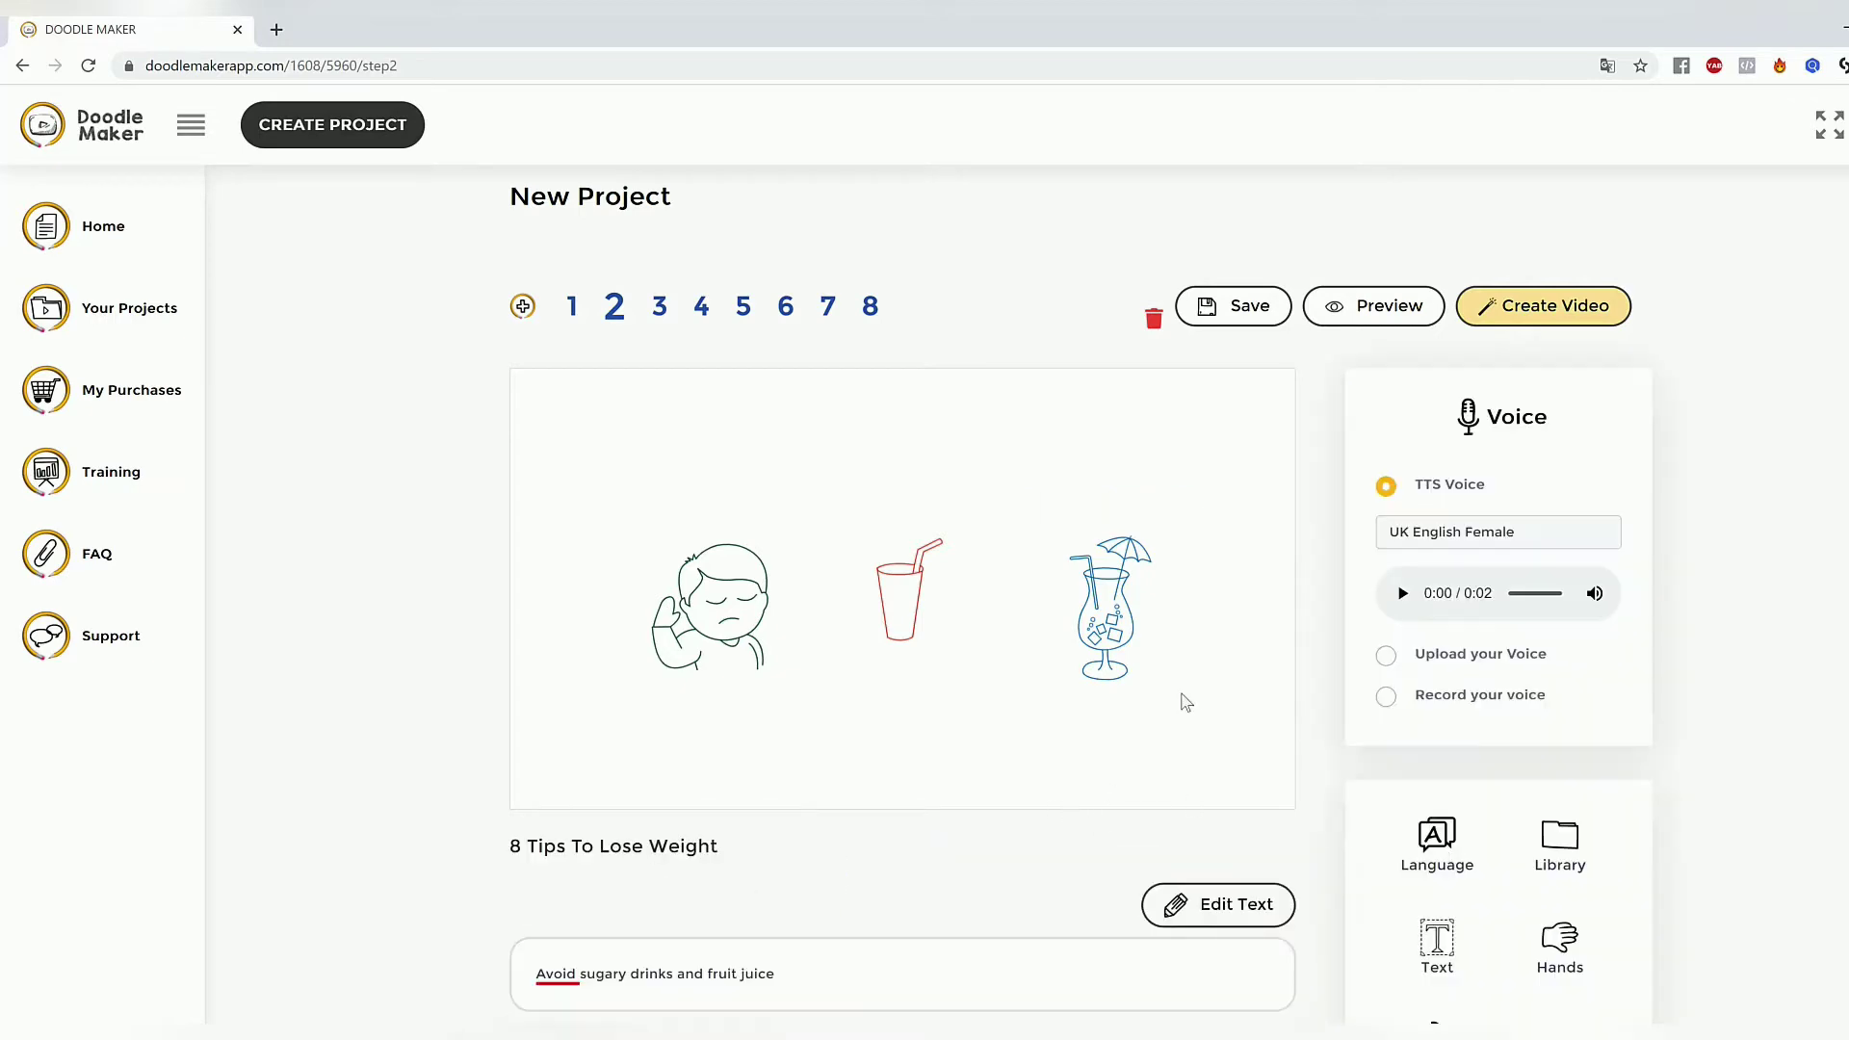
Examine the keep-displayed and display-time options for the elements in slide 2's timeline settings.
{"action": "left_click", "coordinate": [1123, 616]}
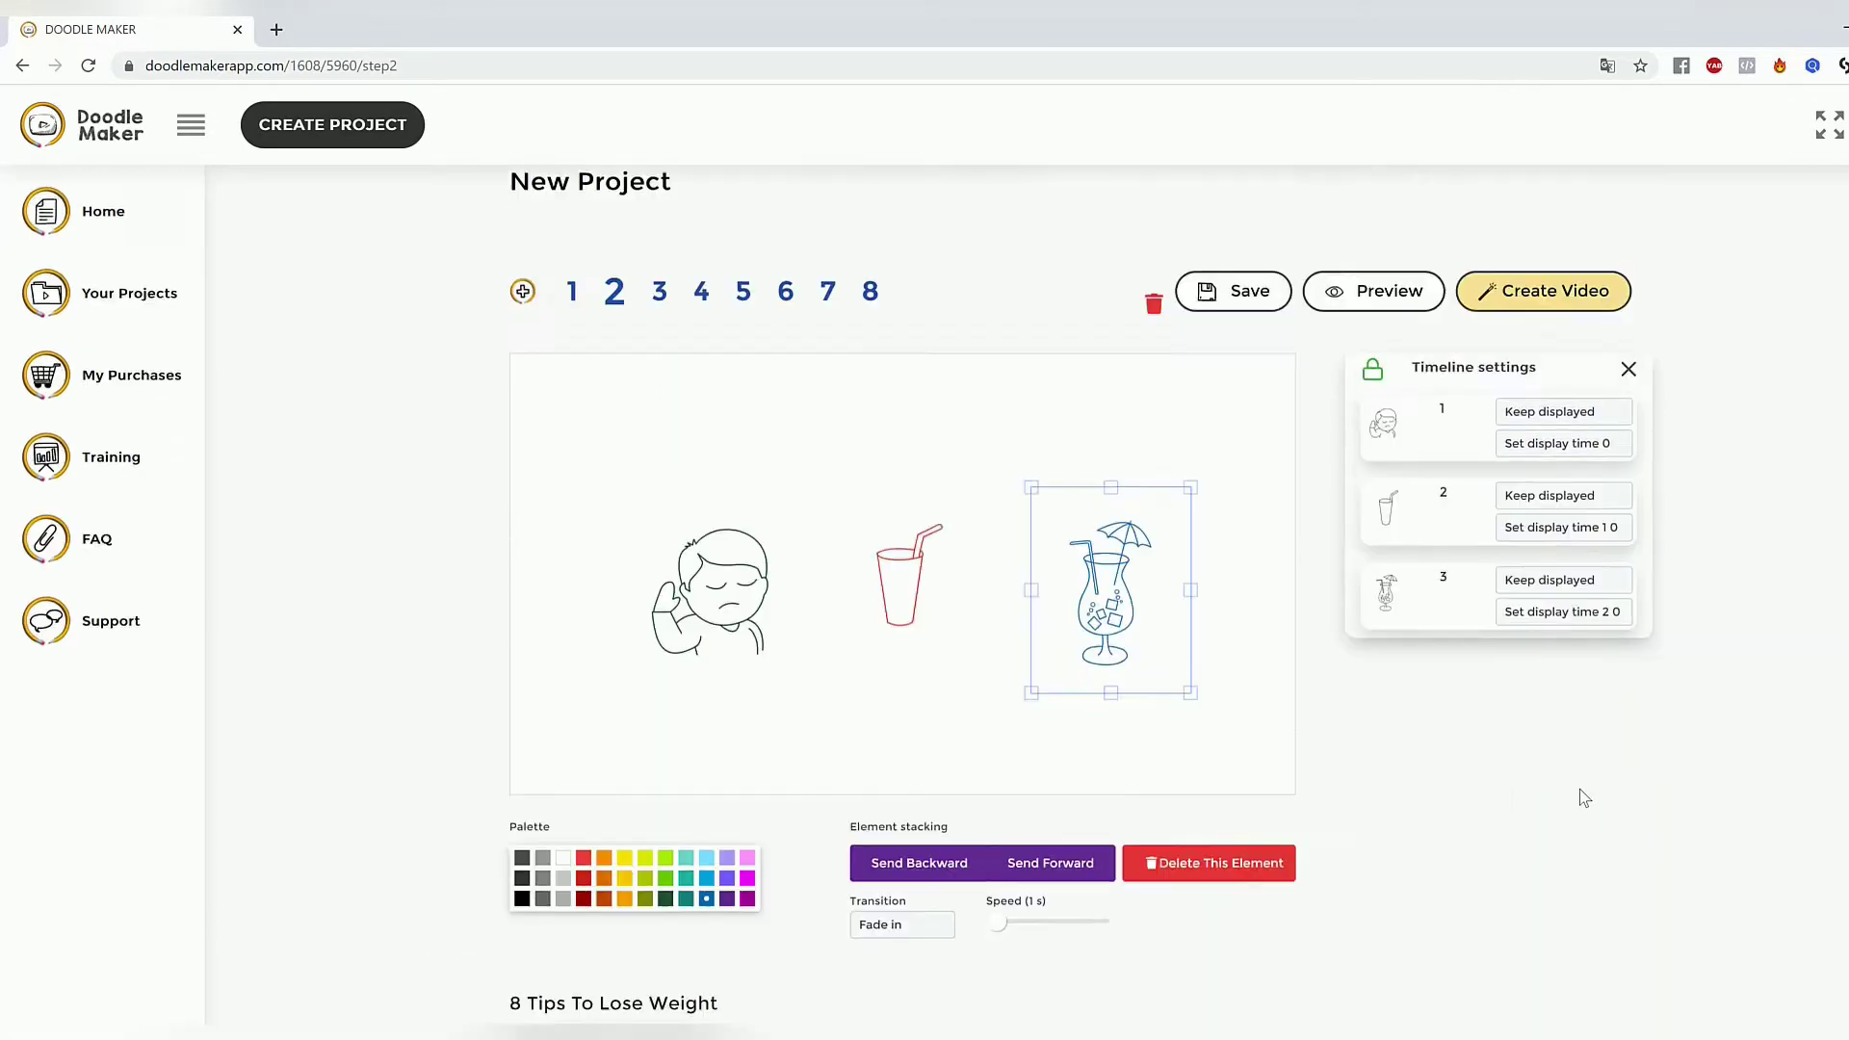
{"action": "left_click", "coordinate": [1590, 454]}
{"action": "left_click", "coordinate": [1564, 435]}
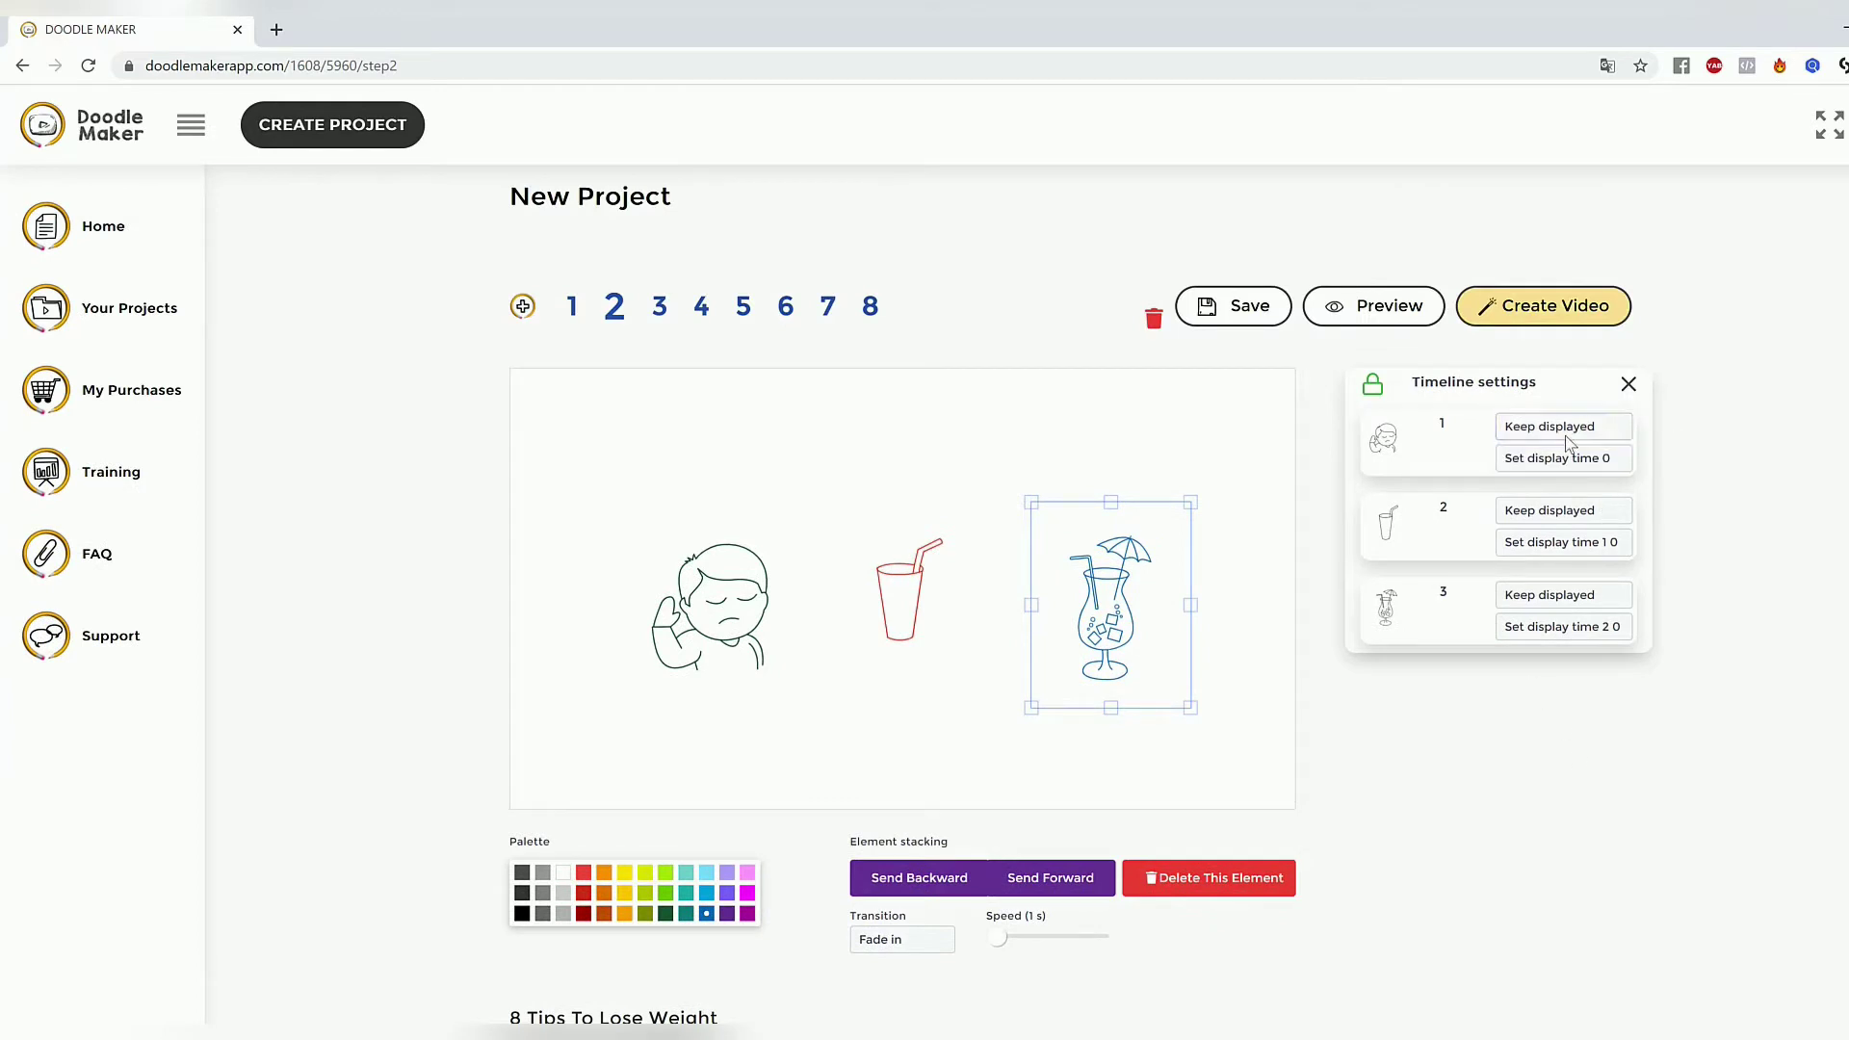
{"action": "left_click", "coordinate": [1561, 458]}
{"action": "left_click", "coordinate": [1835, 610]}
{"action": "left_click", "coordinate": [1572, 426]}
{"action": "left_click", "coordinate": [1810, 540]}
Return to slide 1 and set the fork and knife drawing's transition to Hand drawing.
{"action": "left_click", "coordinate": [573, 306]}
{"action": "left_click", "coordinate": [910, 562]}
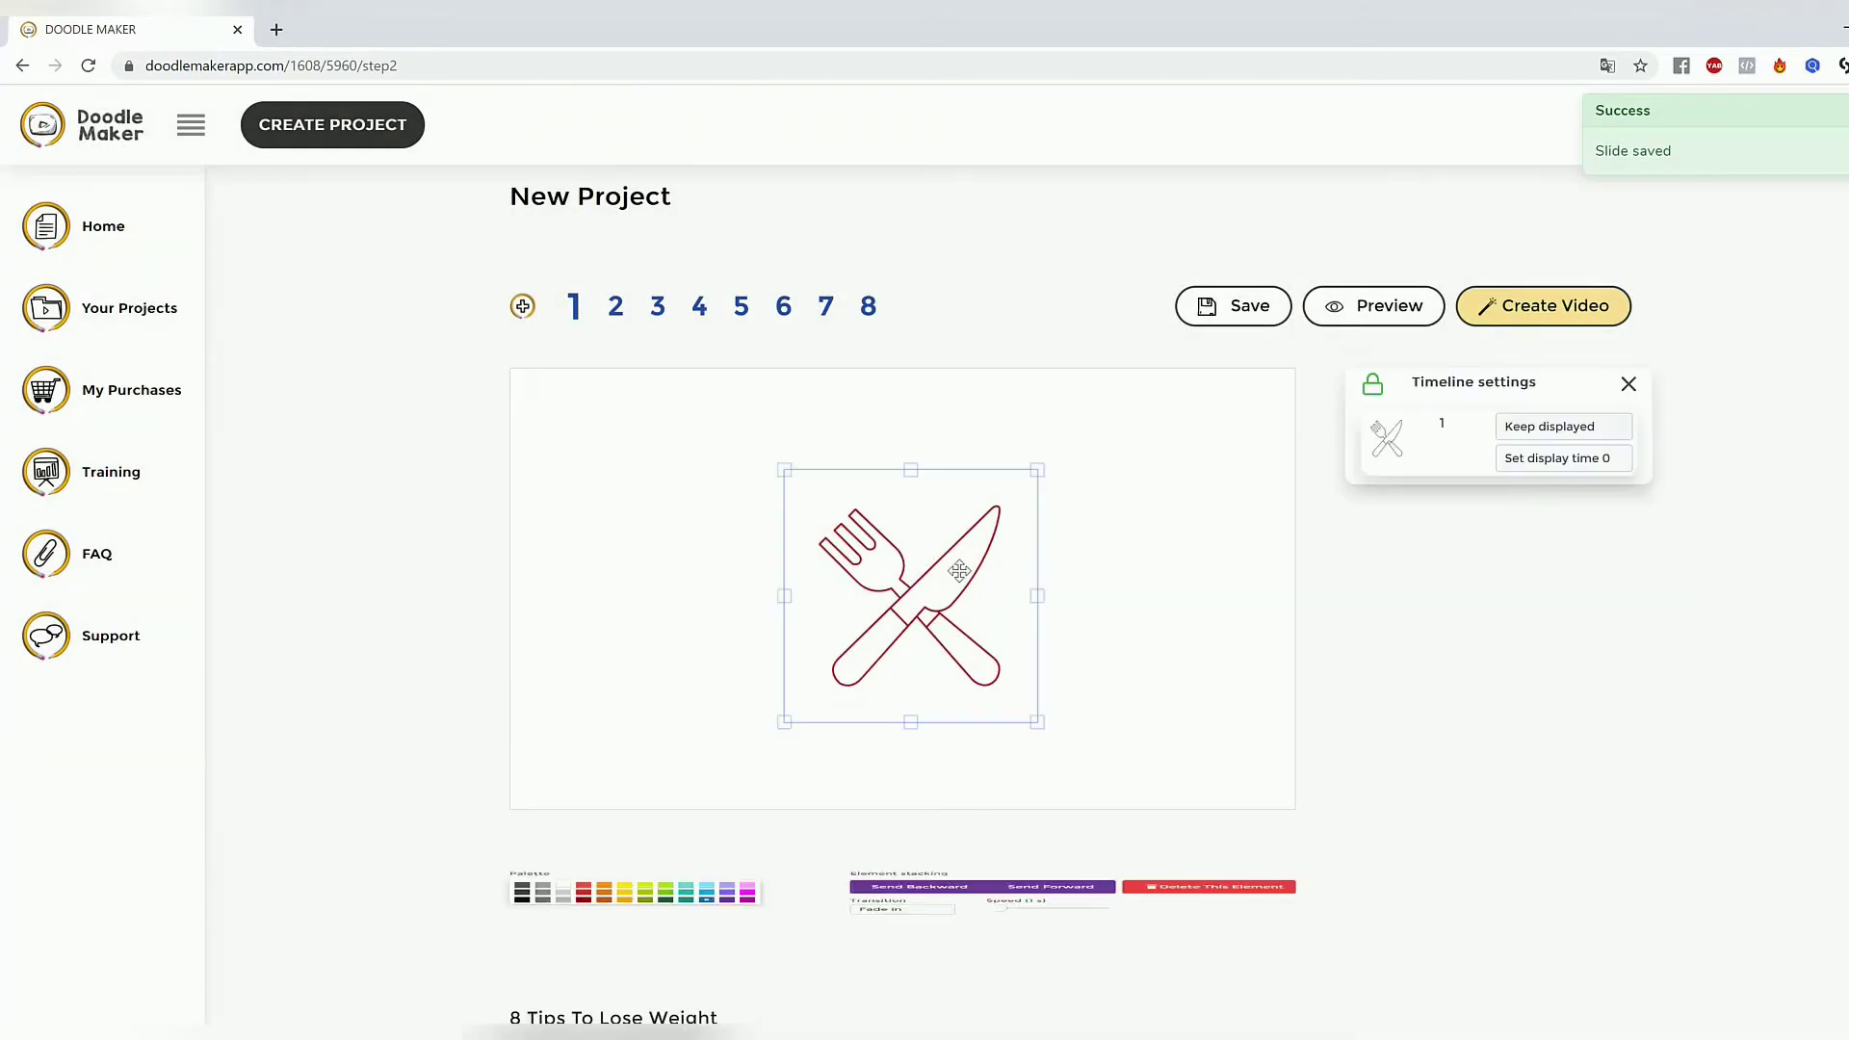
{"action": "left_click", "coordinate": [915, 942]}
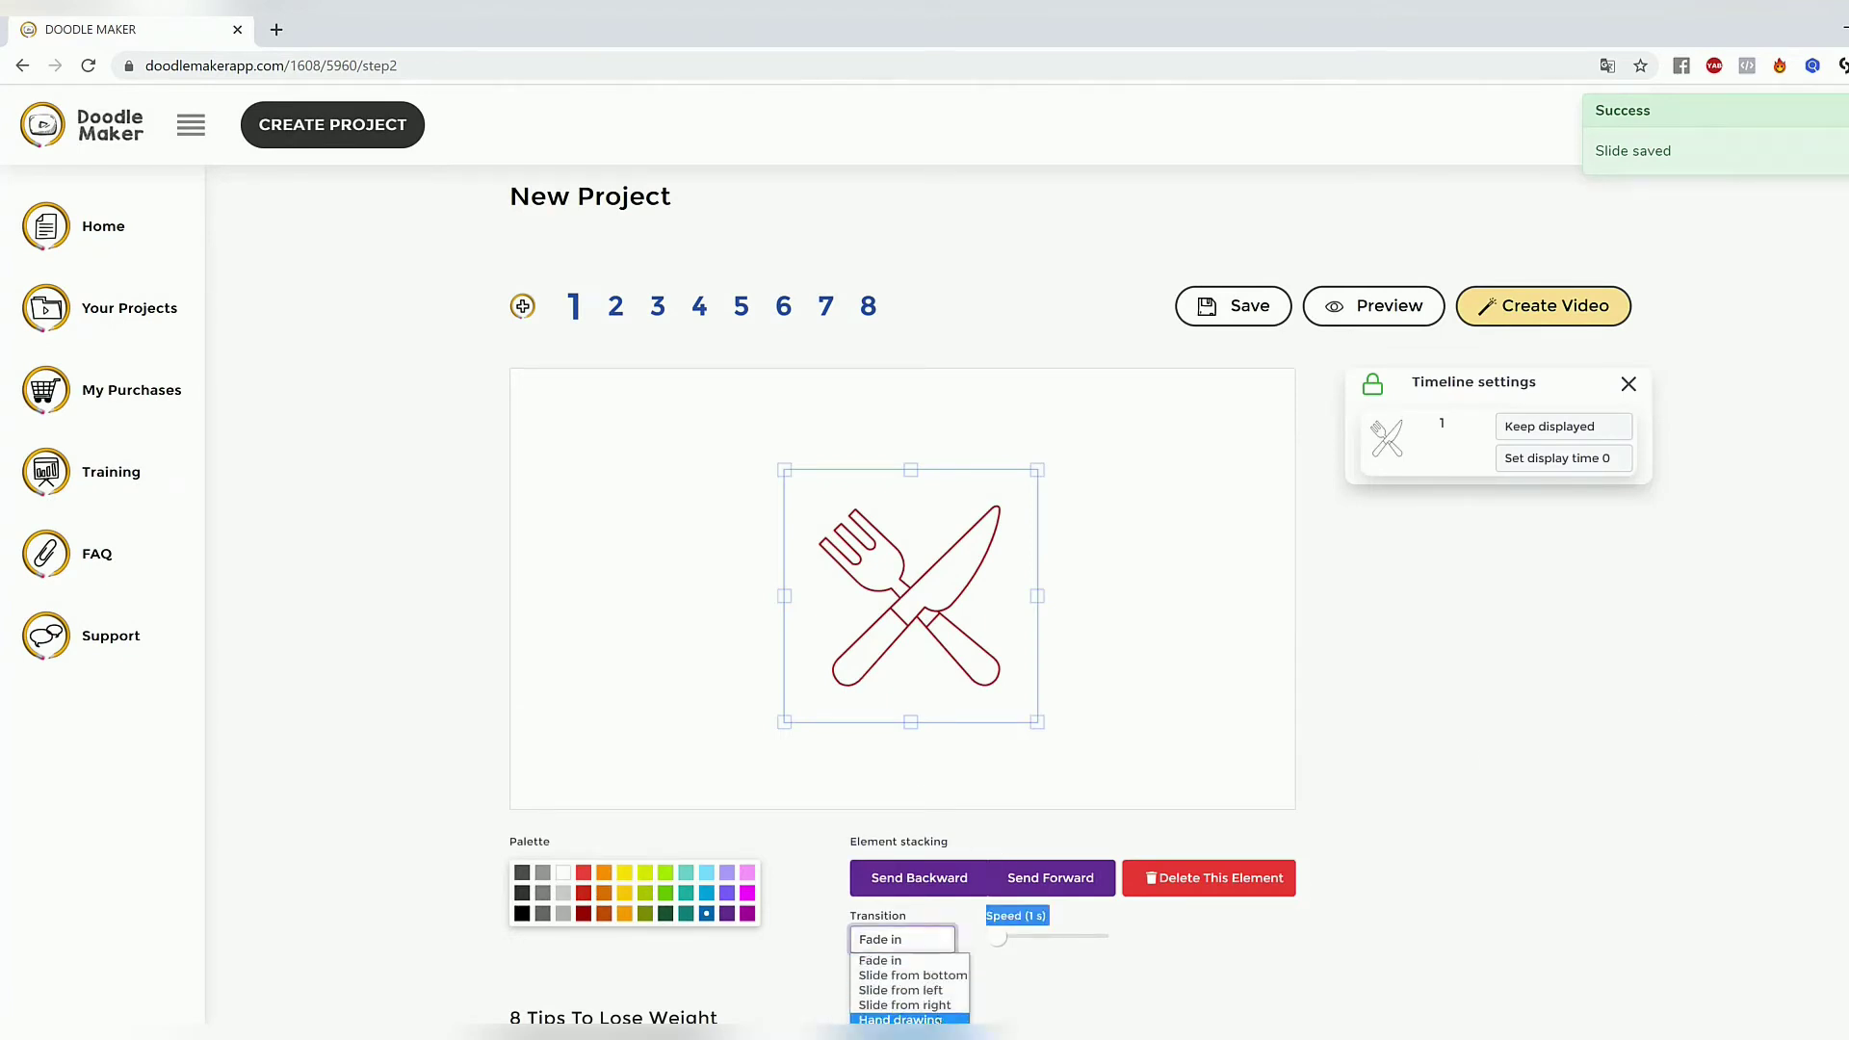
{"action": "left_click", "coordinate": [905, 1007]}
{"action": "scroll", "coordinate": [1549, 801], "scroll_direction": "down", "scroll_amount": 1}
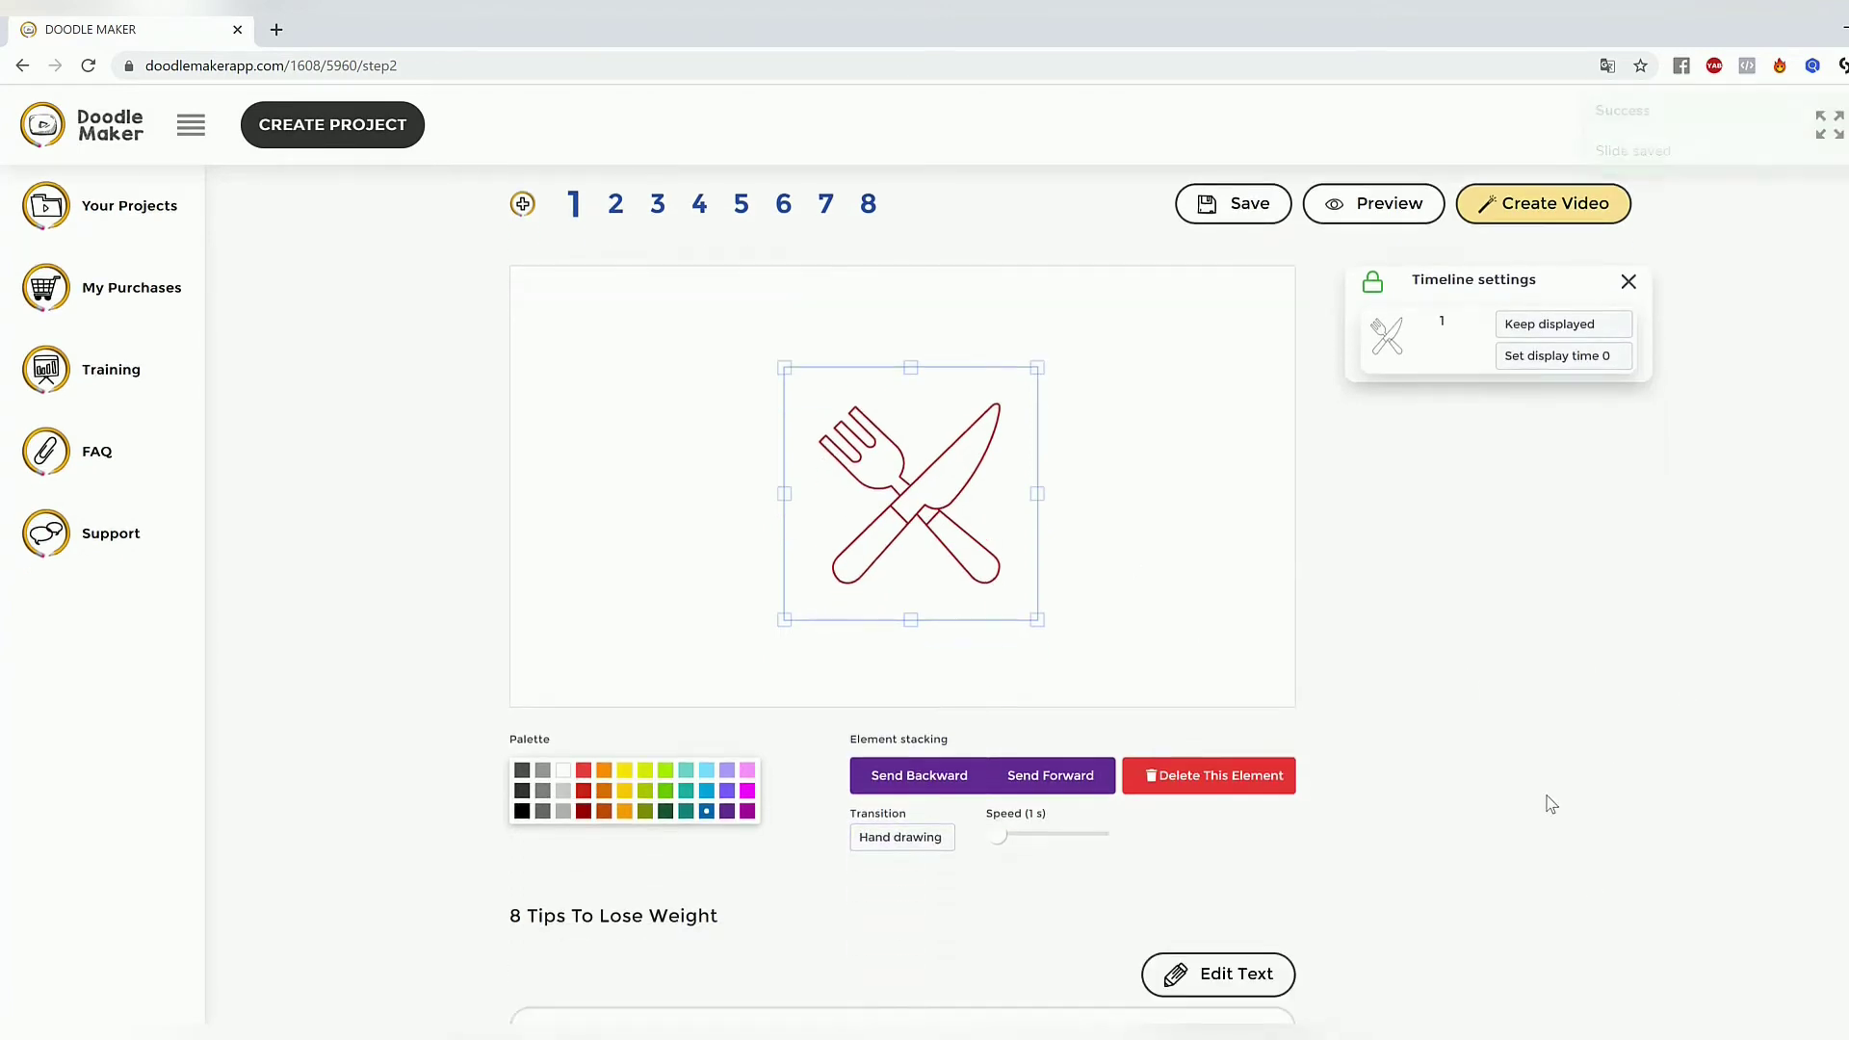
Preview the animations of slide 1 and slide 2.
{"action": "left_click", "coordinate": [1387, 204]}
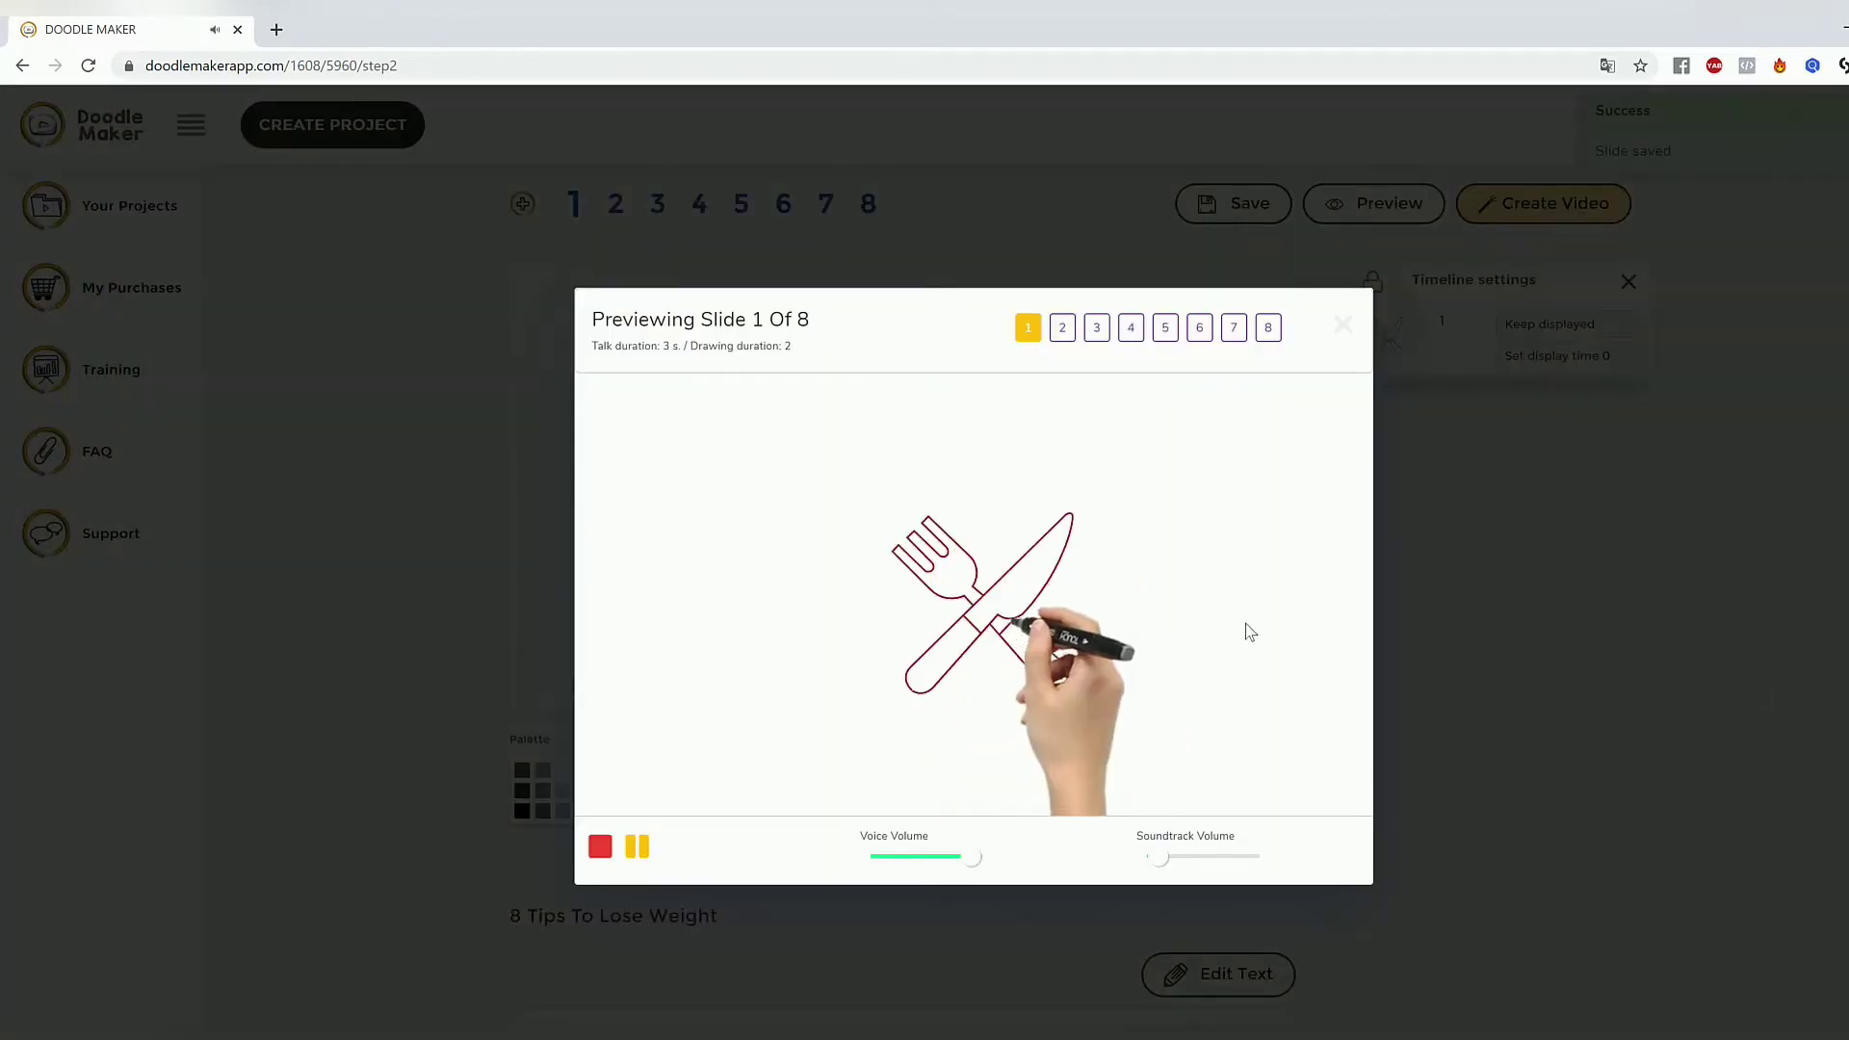
{"action": "left_click", "coordinate": [1640, 714]}
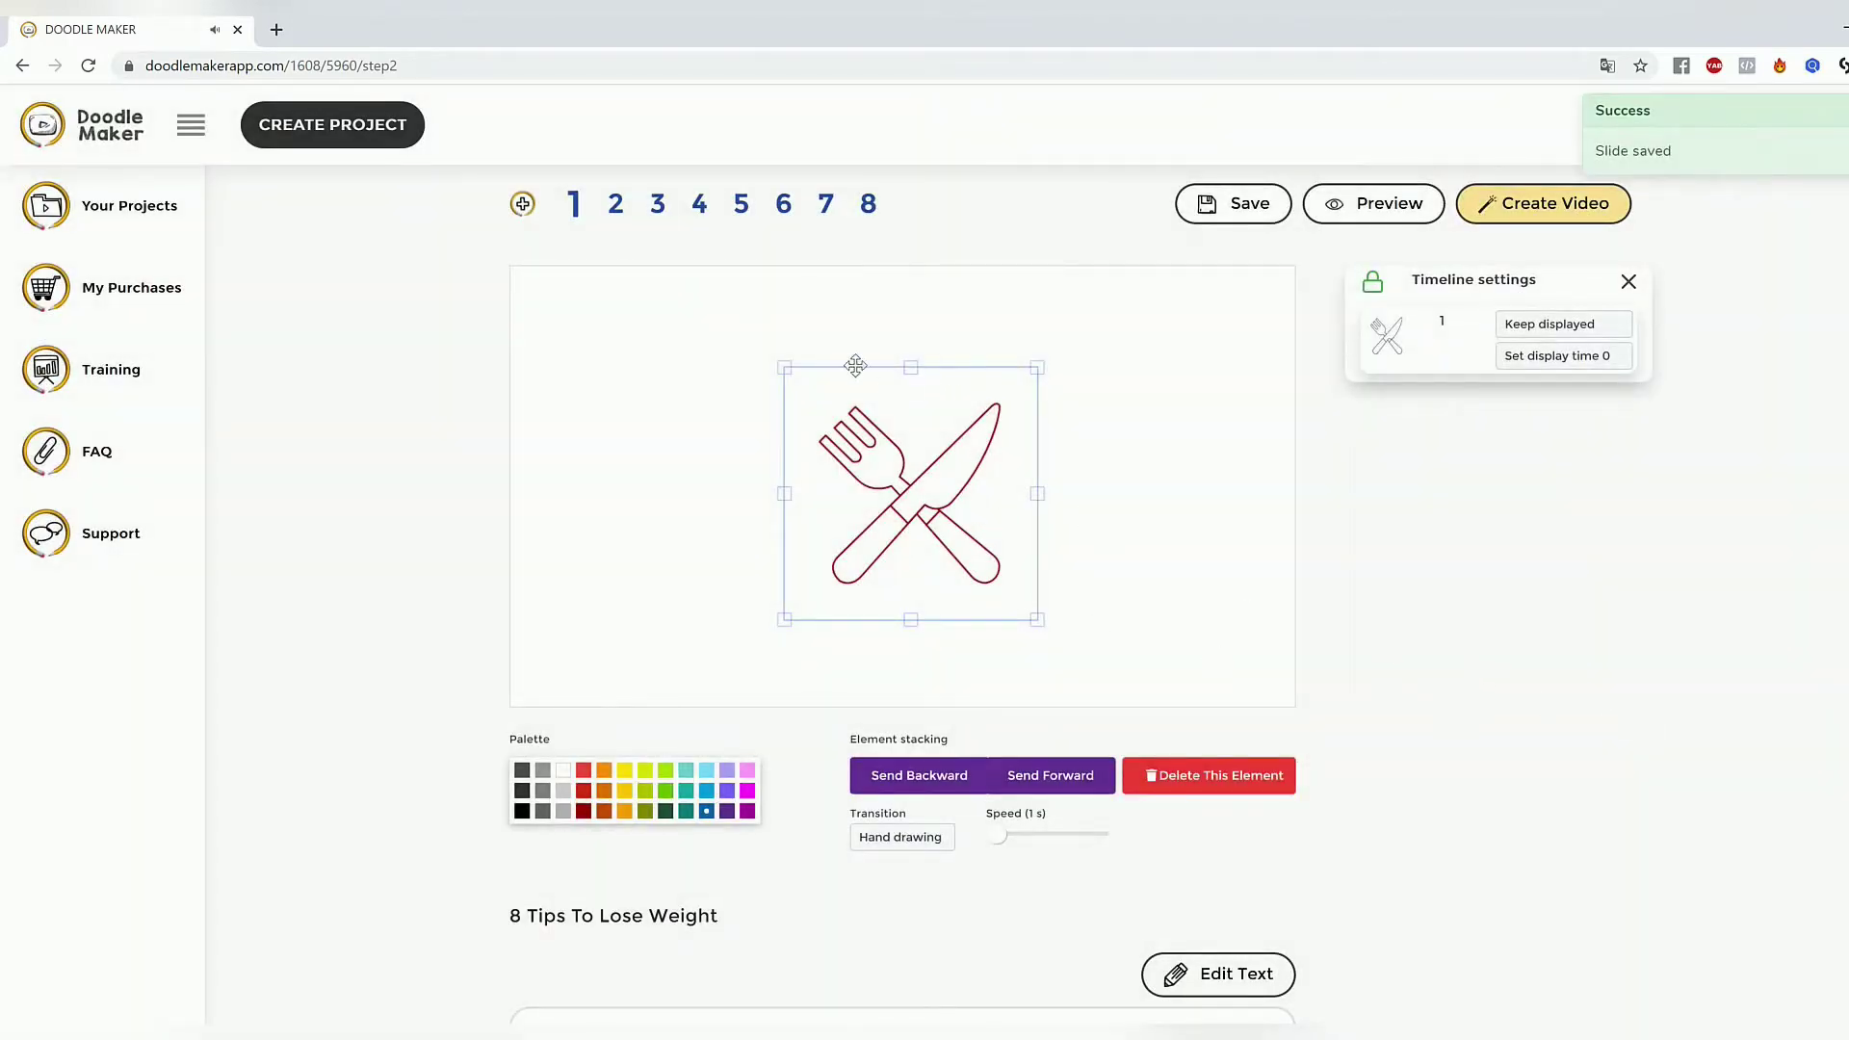
{"action": "left_click", "coordinate": [617, 205]}
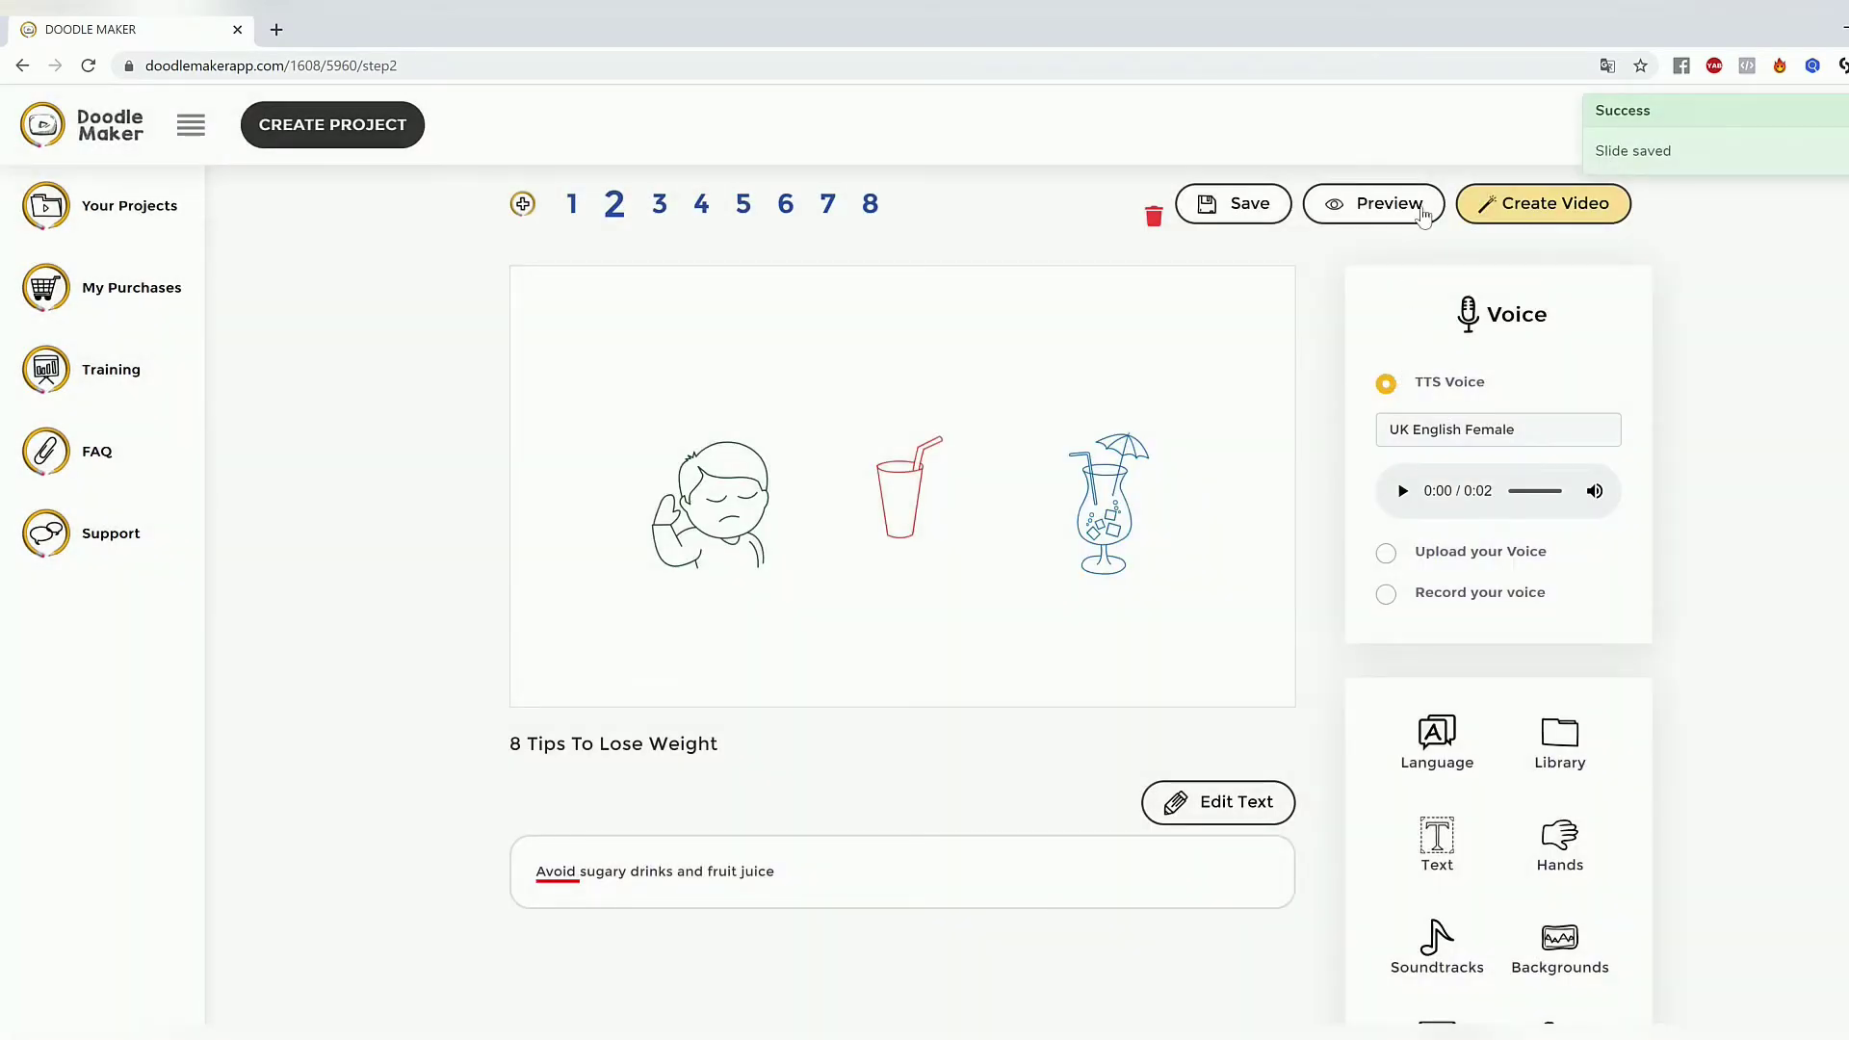
{"action": "left_click", "coordinate": [1384, 223]}
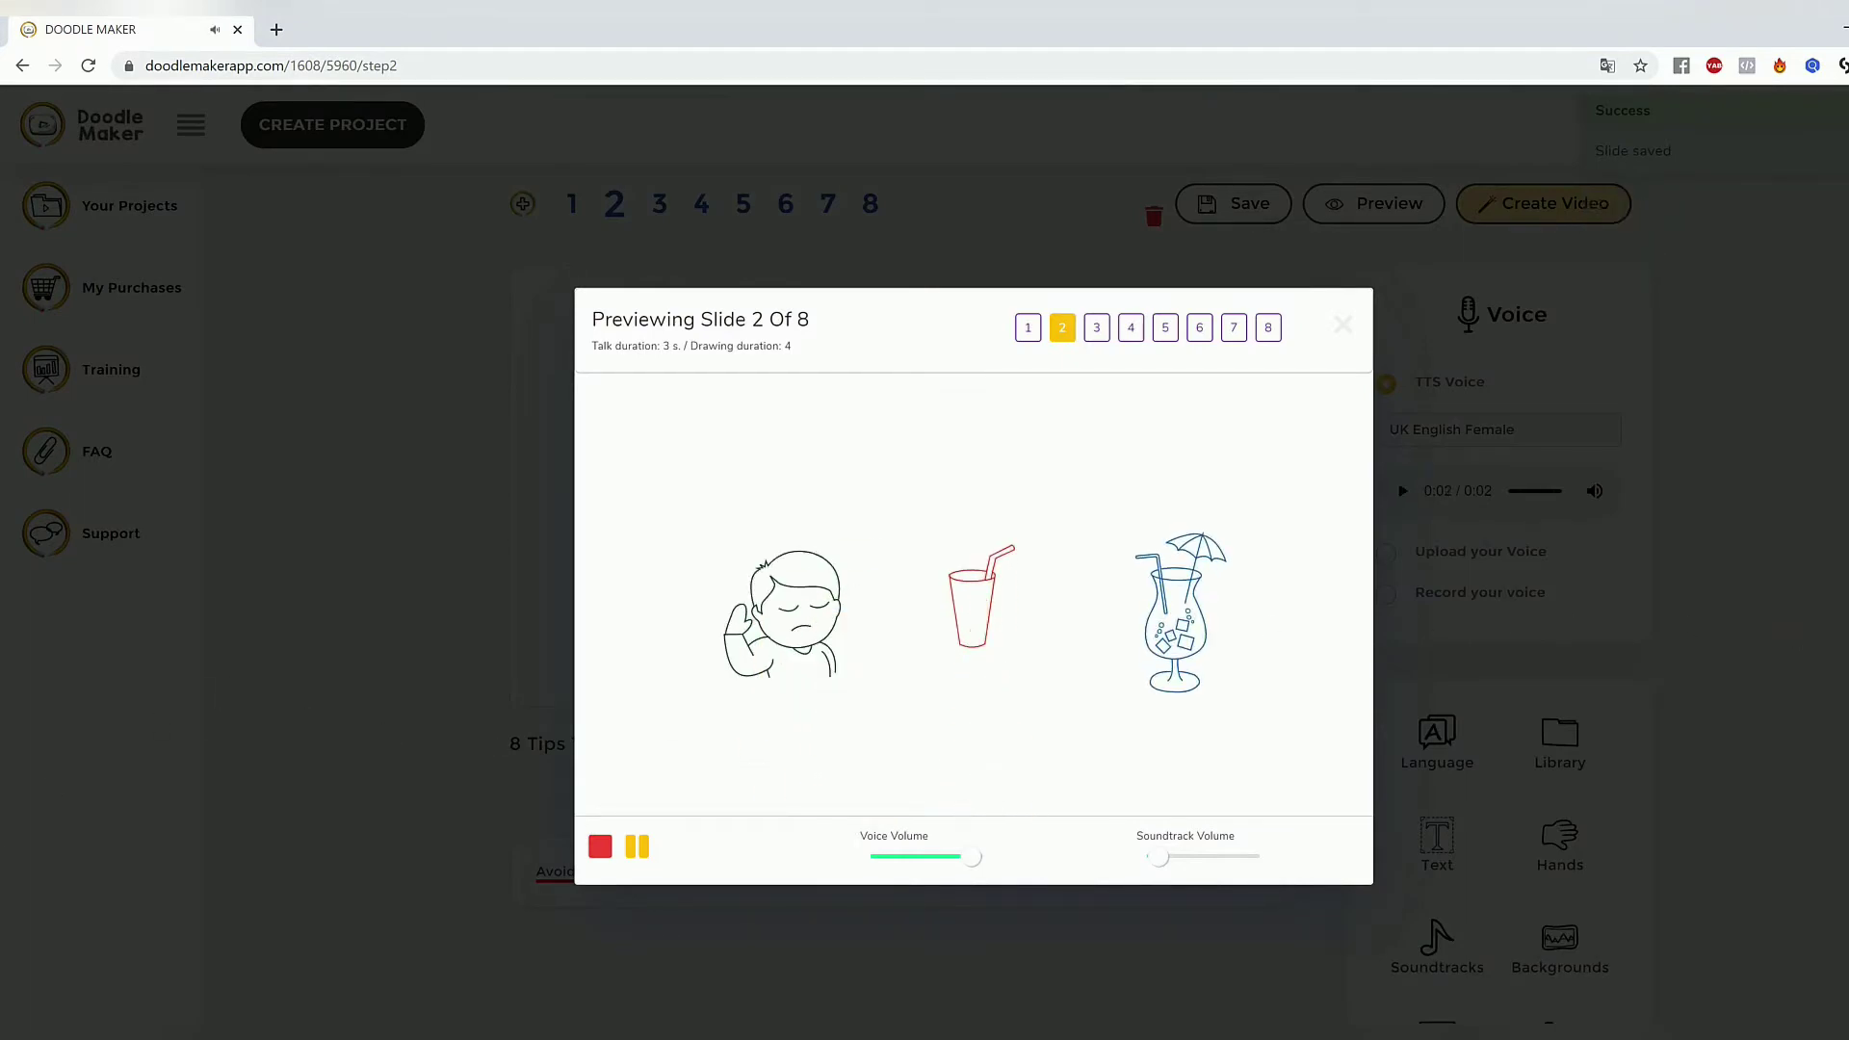
{"action": "left_click", "coordinate": [516, 691]}
Set slide 2's text-to-speech voice to English UK - Harry (Male).
{"action": "left_click", "coordinate": [1589, 434]}
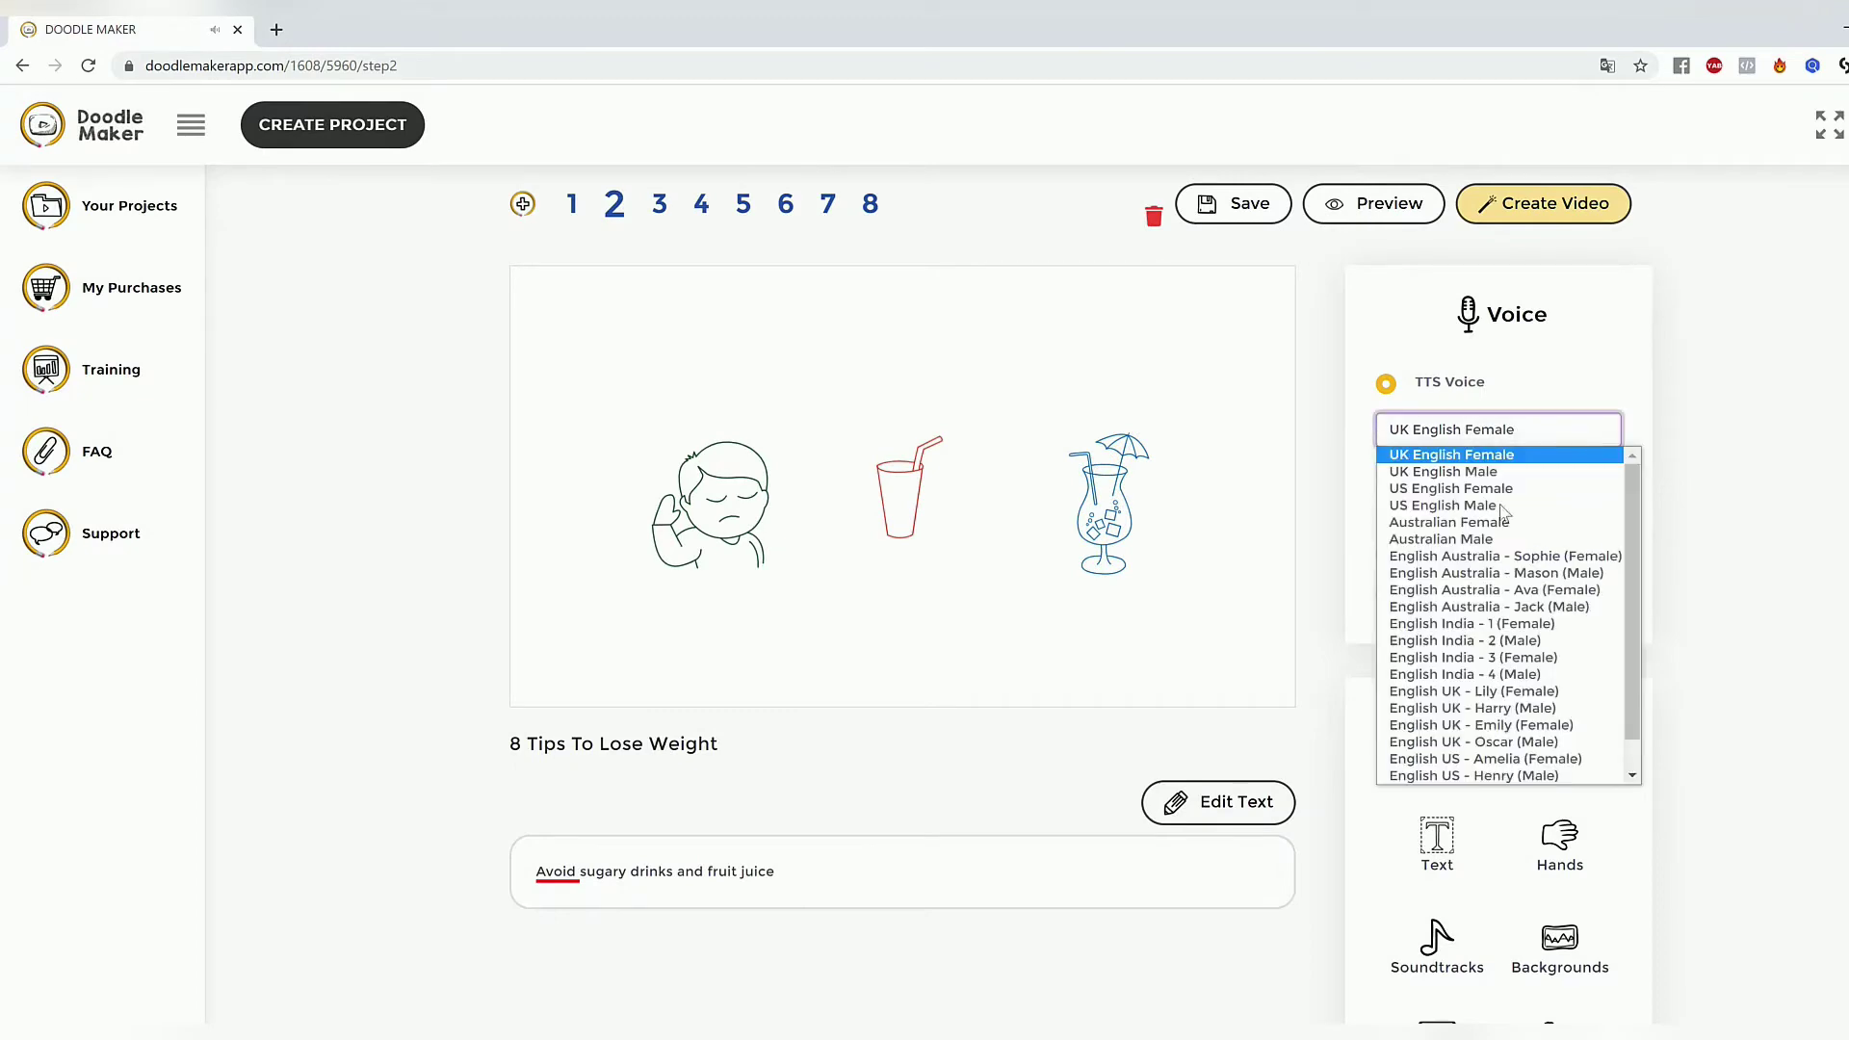
{"action": "scroll", "coordinate": [1560, 671], "scroll_direction": "down", "scroll_amount": 1}
{"action": "left_click", "coordinate": [1522, 674]}
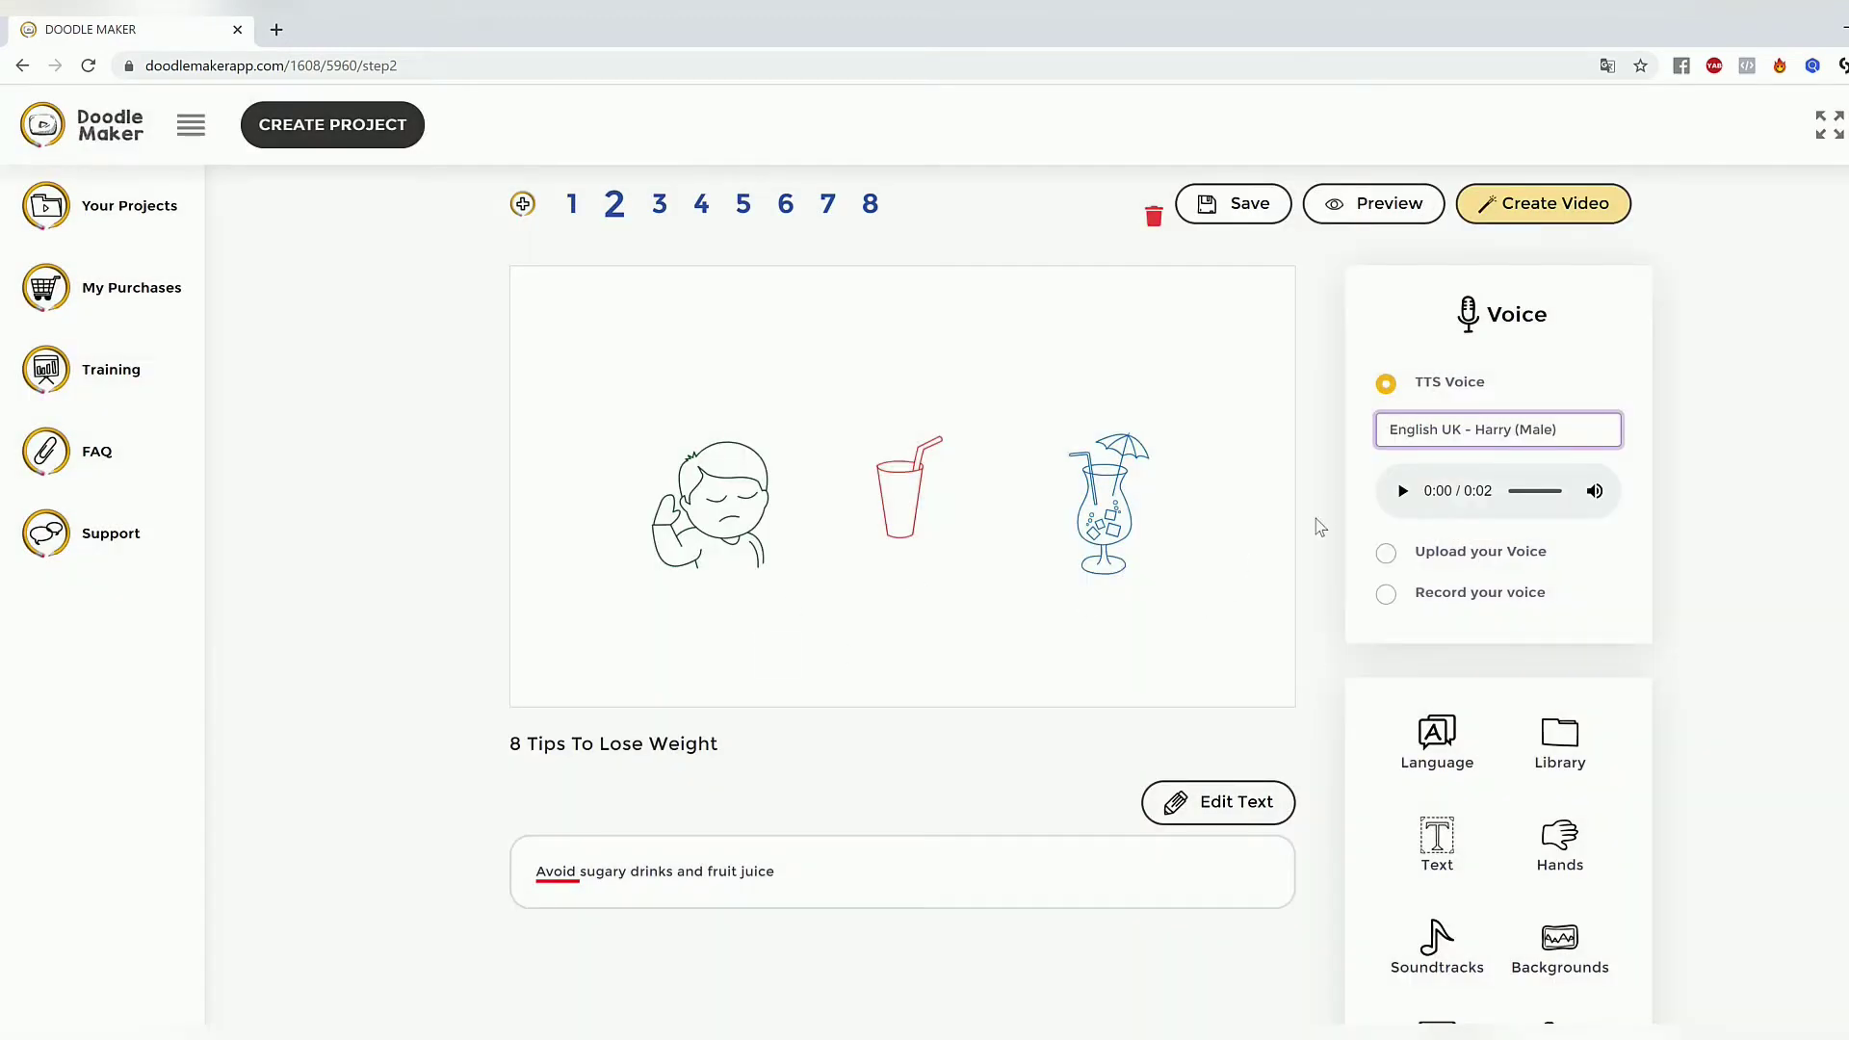
Enlarge the drawing of the sad man with the raised hand on slide 2 slightly.
{"action": "left_click", "coordinate": [735, 476]}
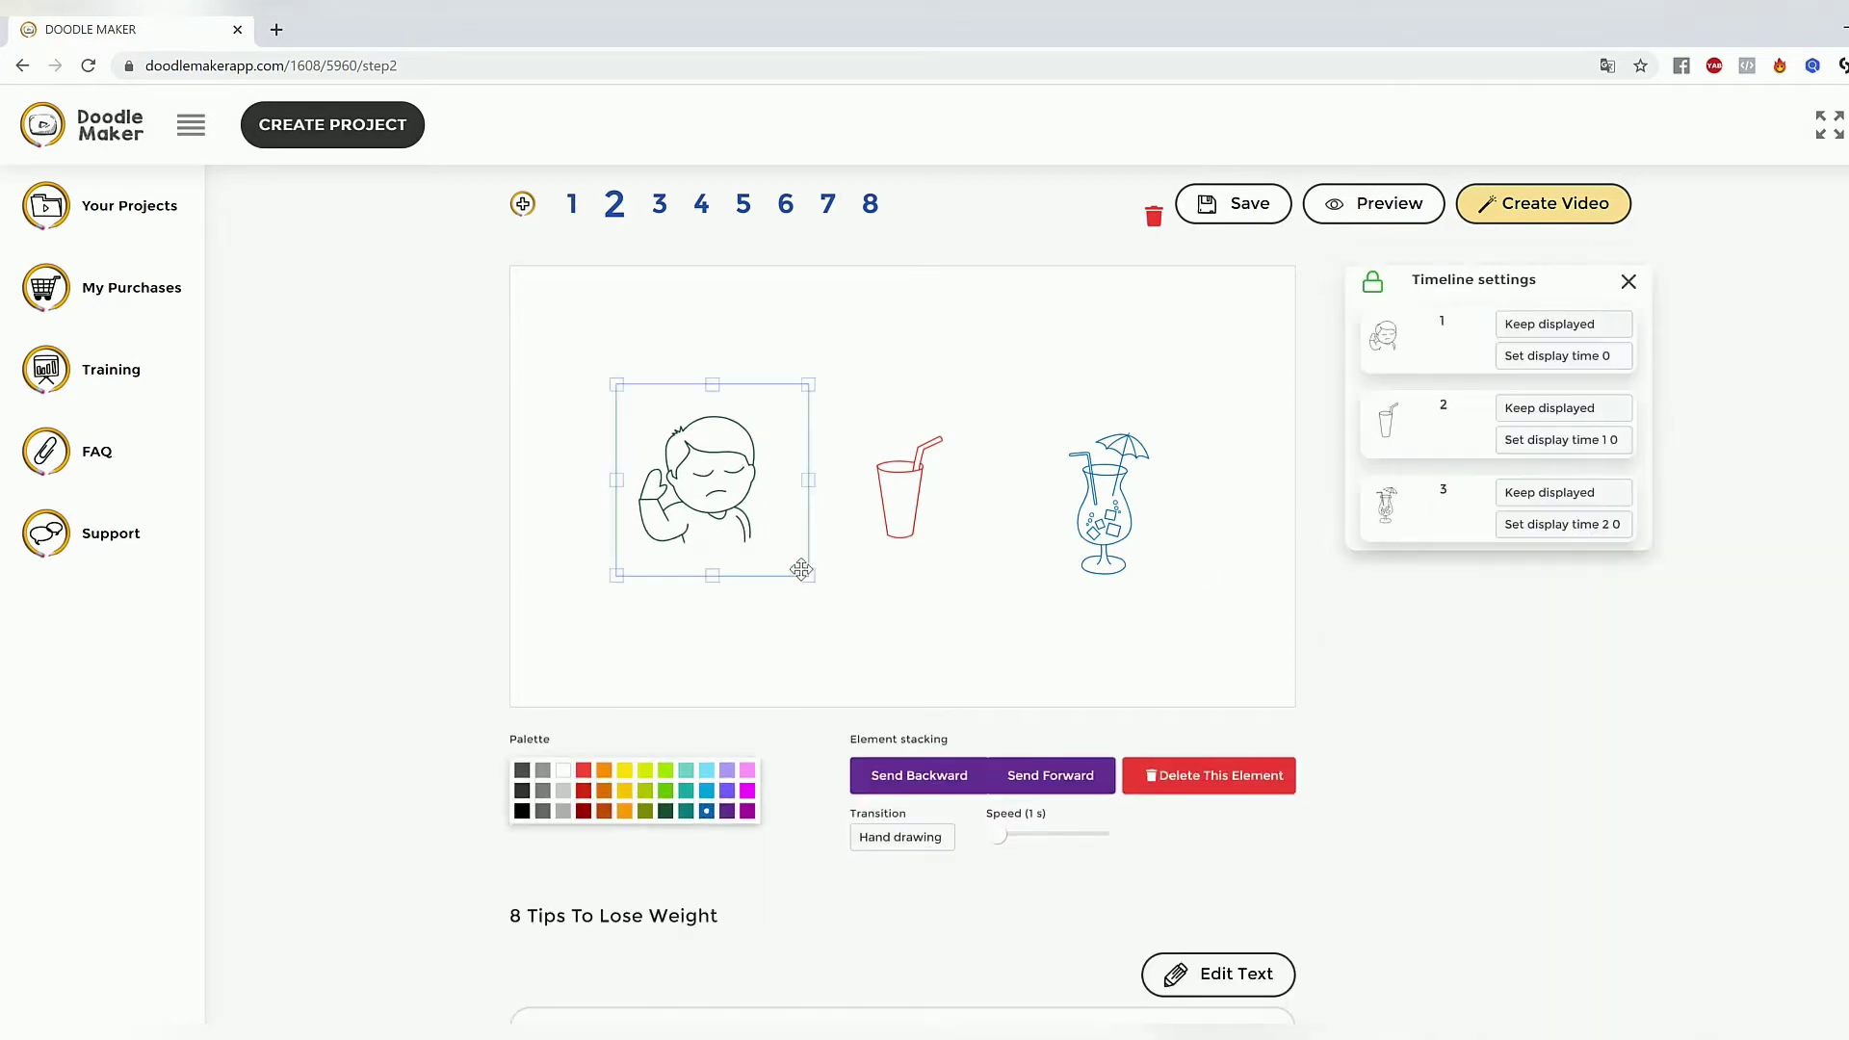
{"action": "left_click_drag", "start_coordinate": [801, 571], "coordinate": [815, 581]}
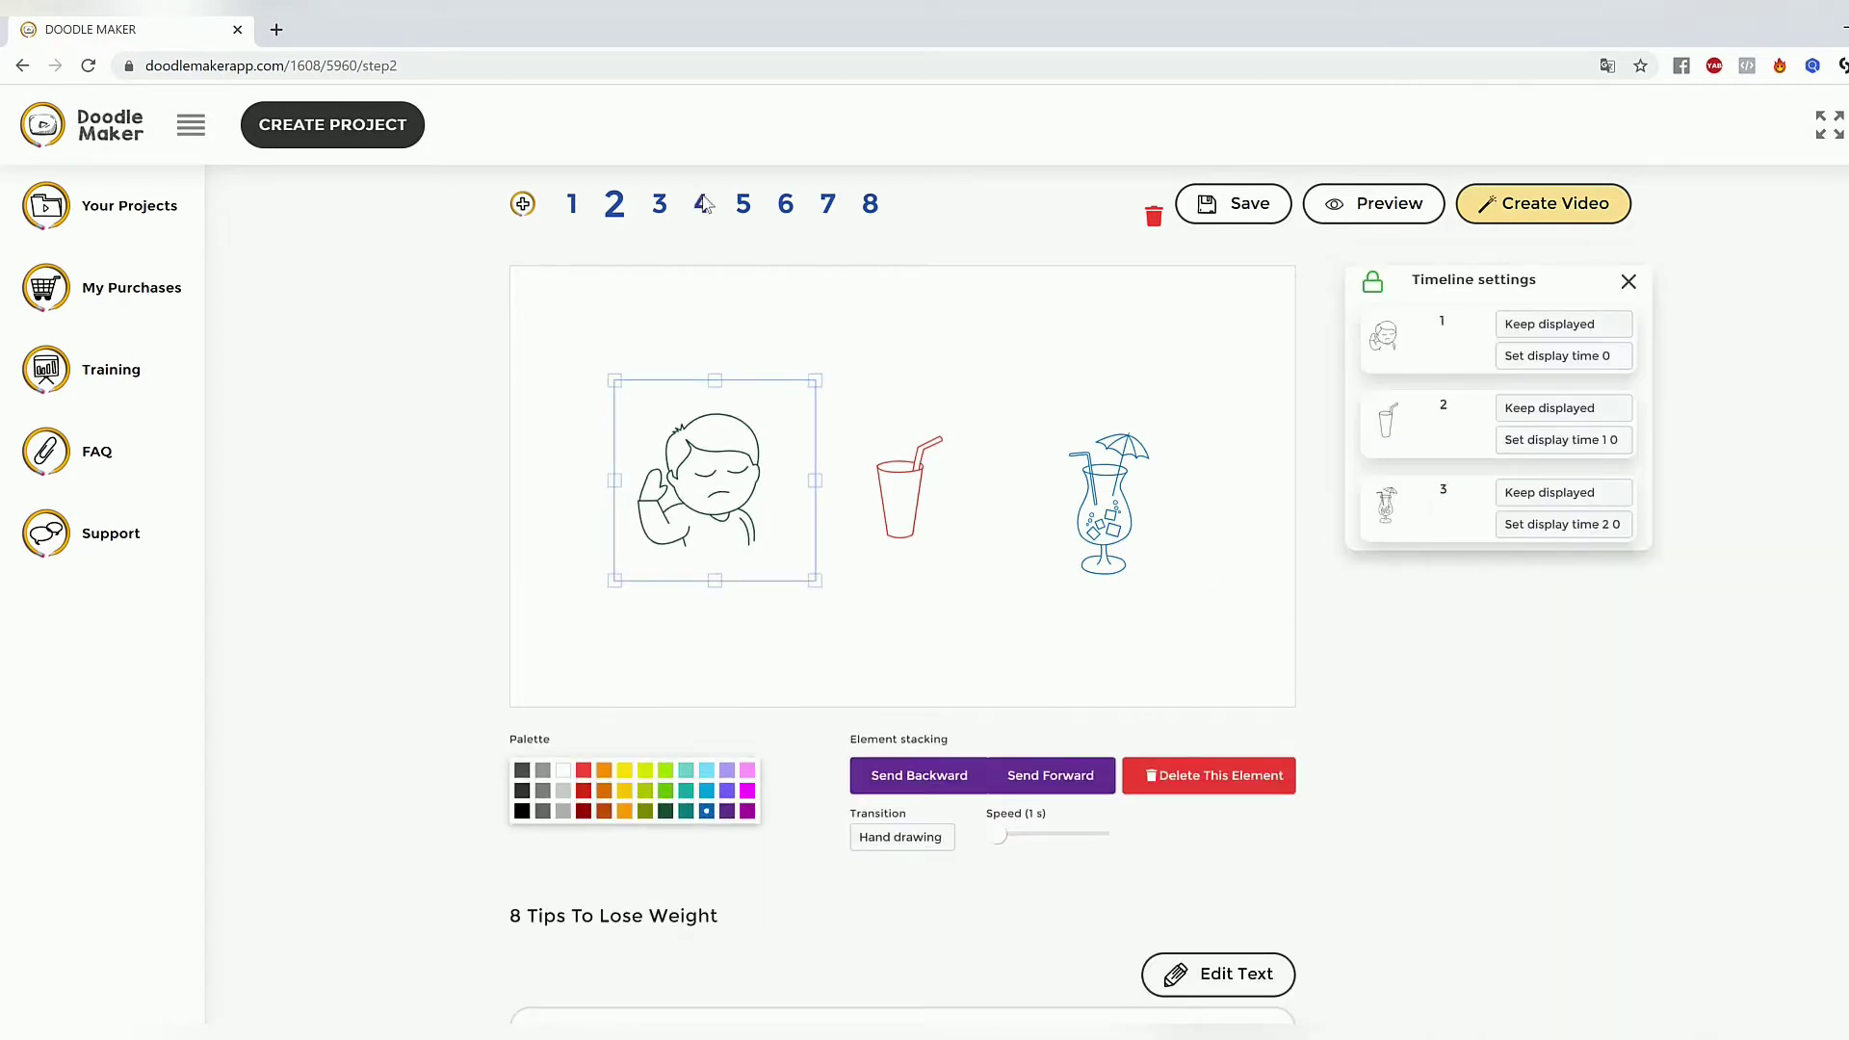
On slide 4, enlarge the serving dish picture slightly and shift it a little up and to the left.
{"action": "left_click", "coordinate": [704, 203]}
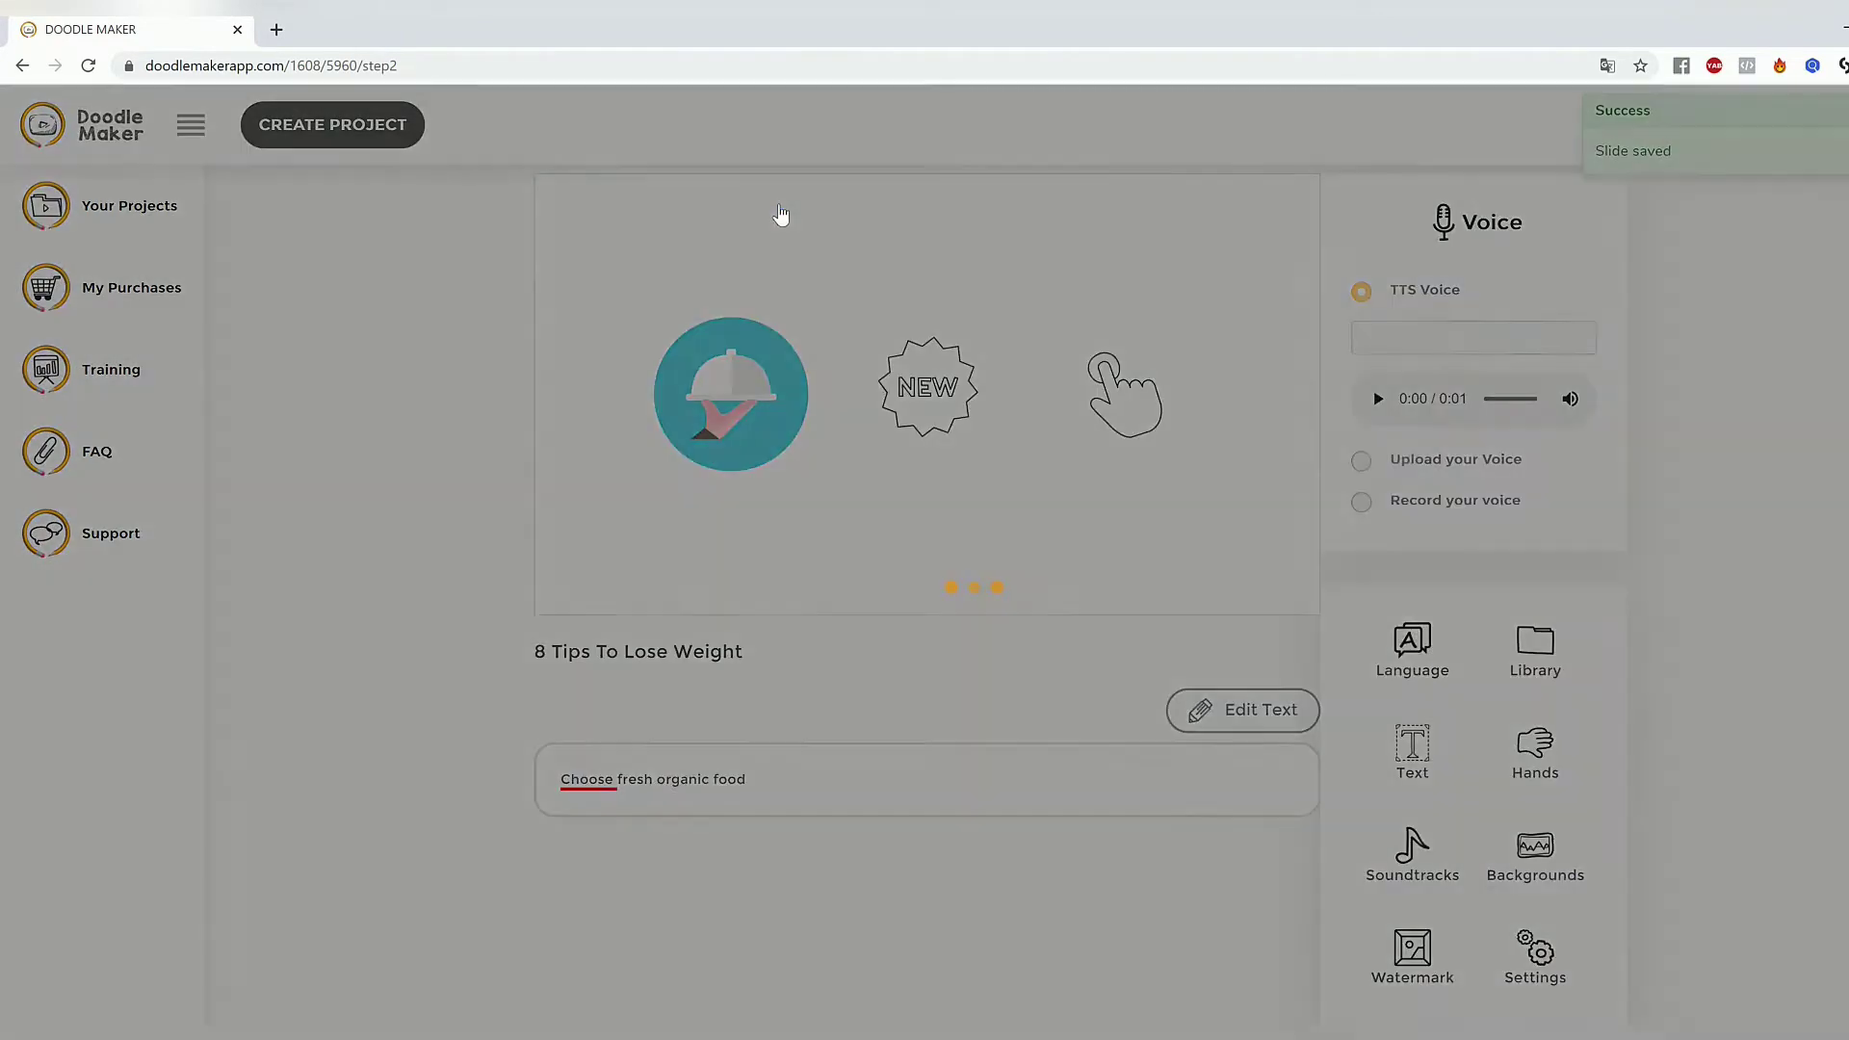
{"action": "left_click", "coordinate": [780, 214]}
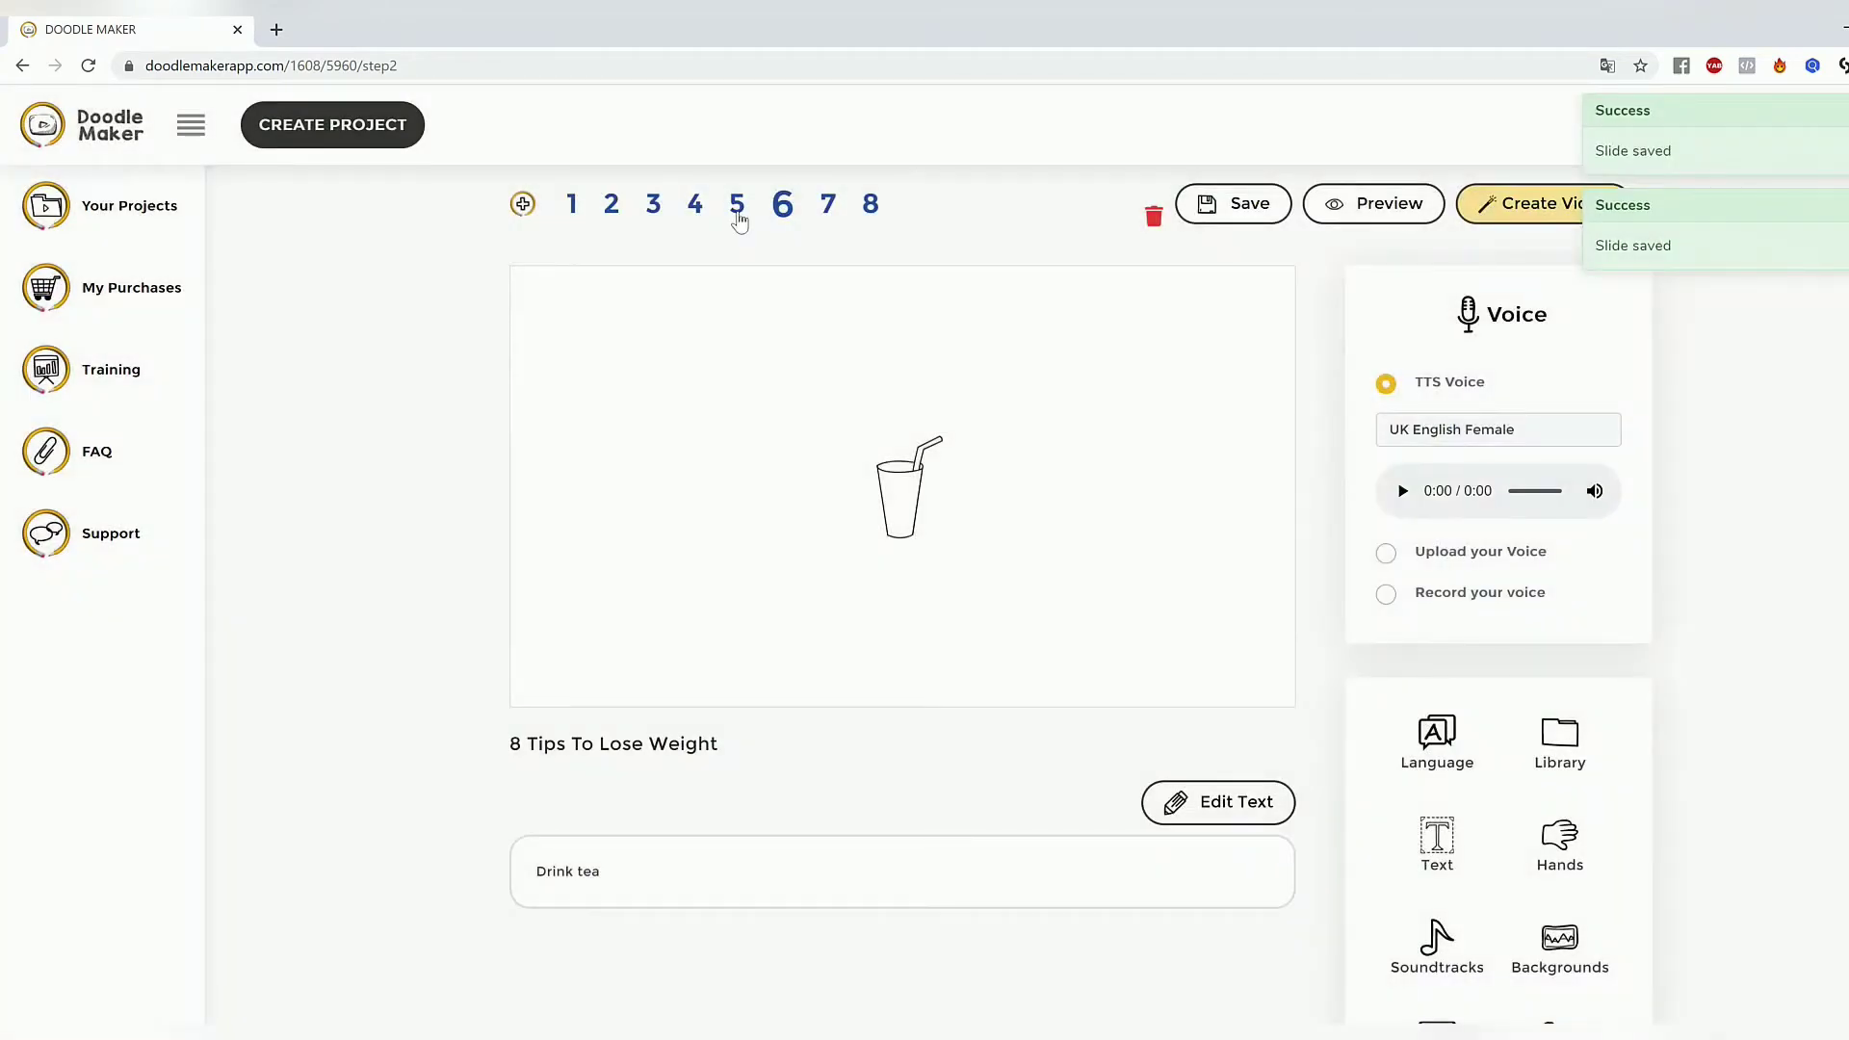
{"action": "left_click", "coordinate": [734, 212]}
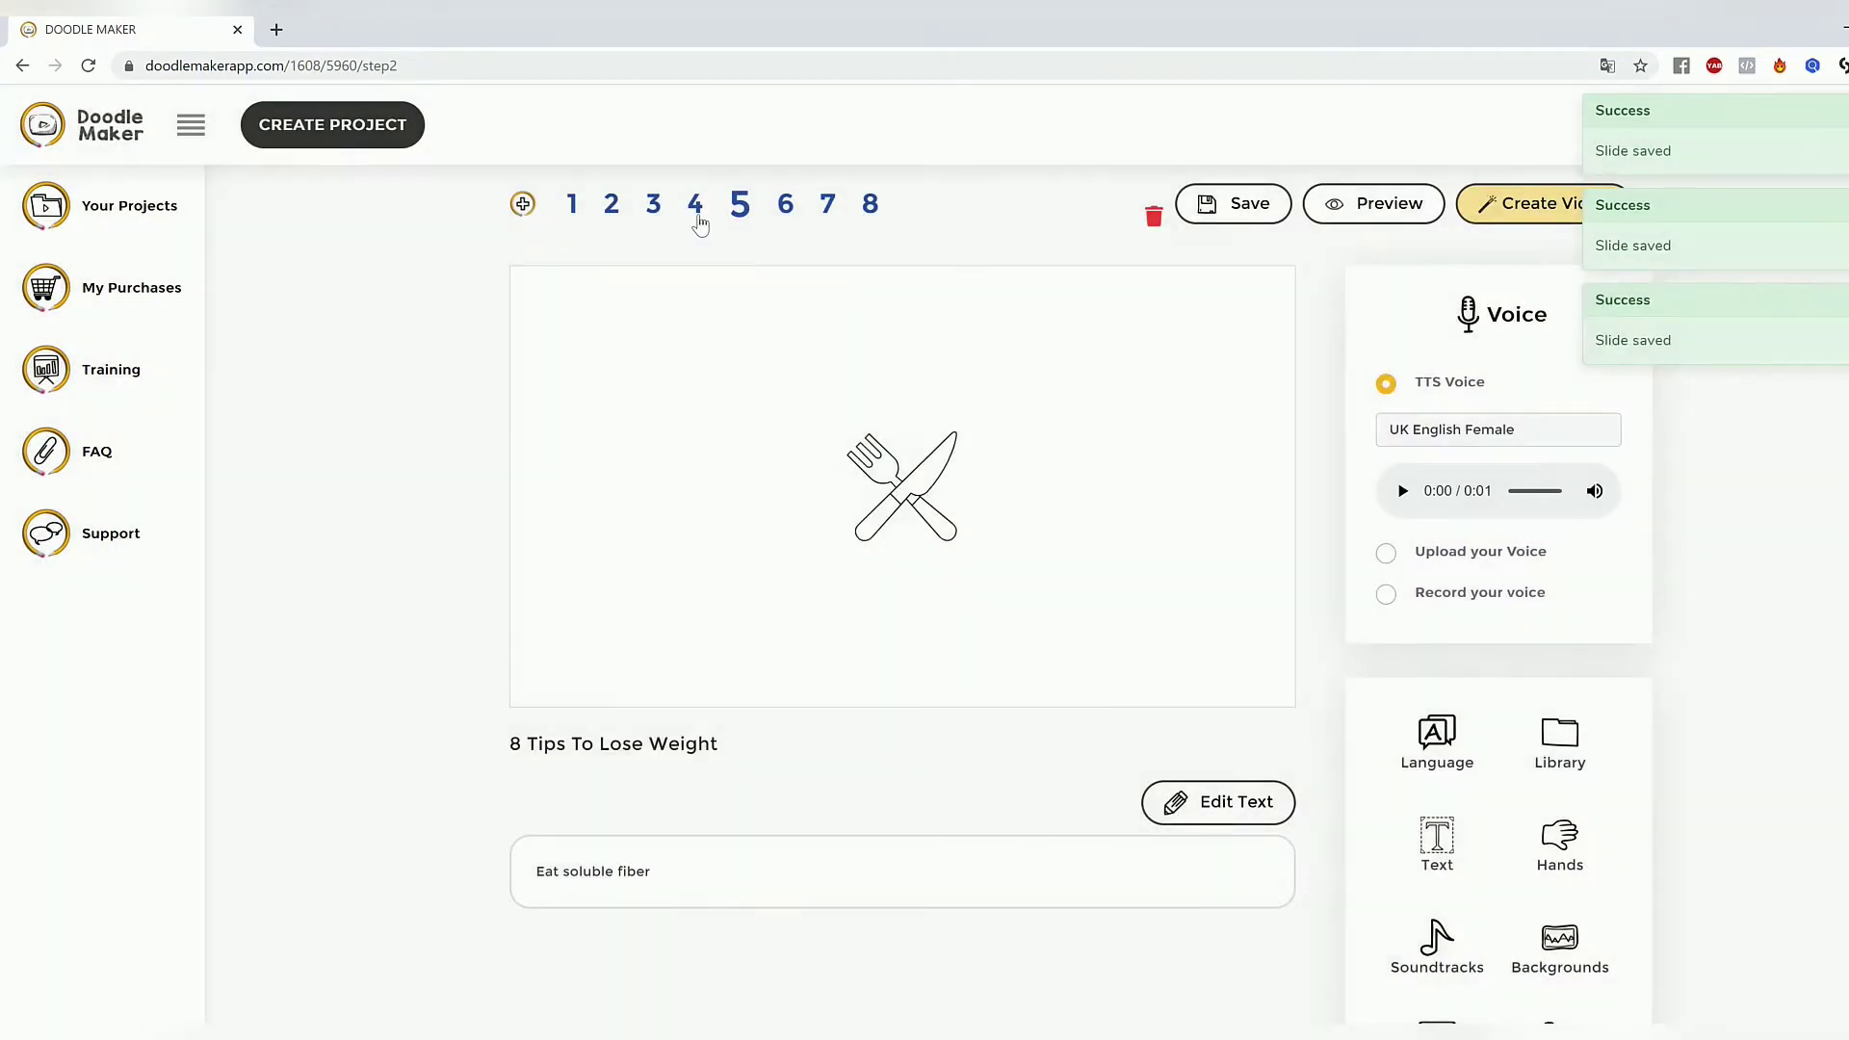
{"action": "left_click", "coordinate": [696, 205]}
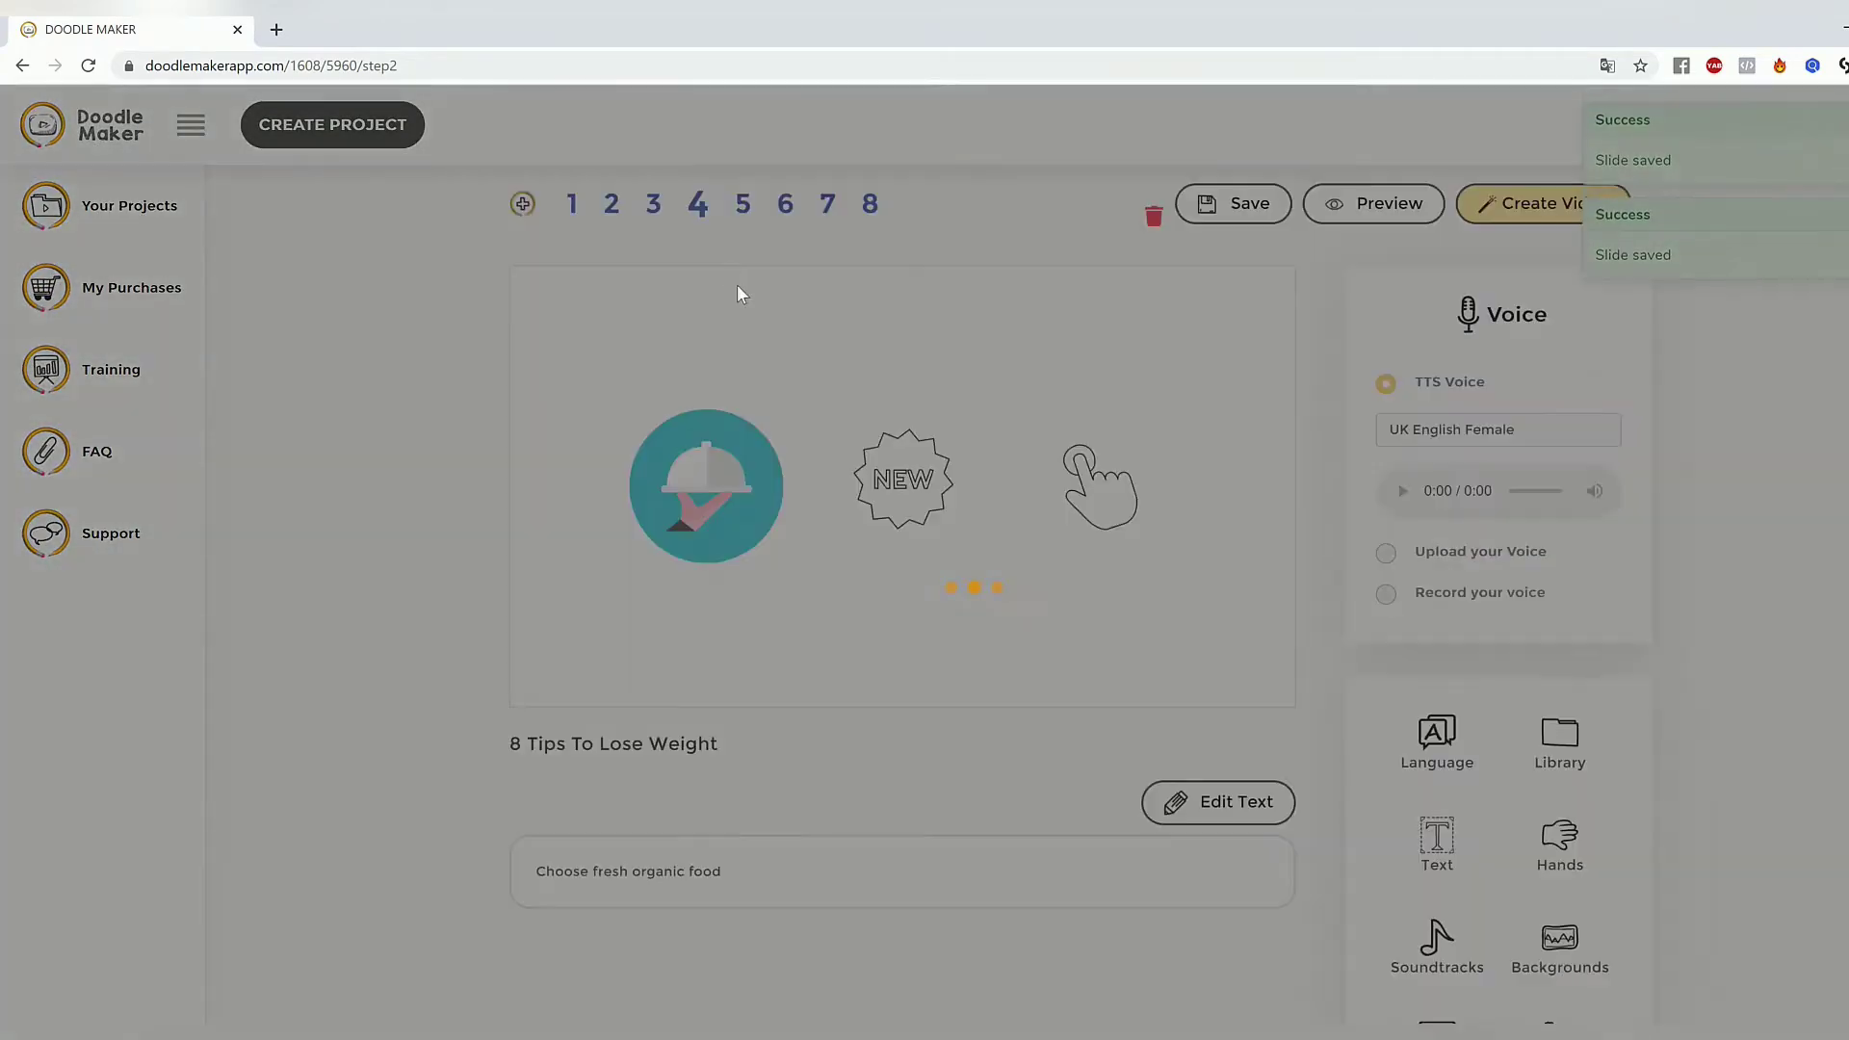
{"action": "left_click", "coordinate": [722, 518]}
{"action": "left_click_drag", "start_coordinate": [783, 563], "coordinate": [821, 607]}
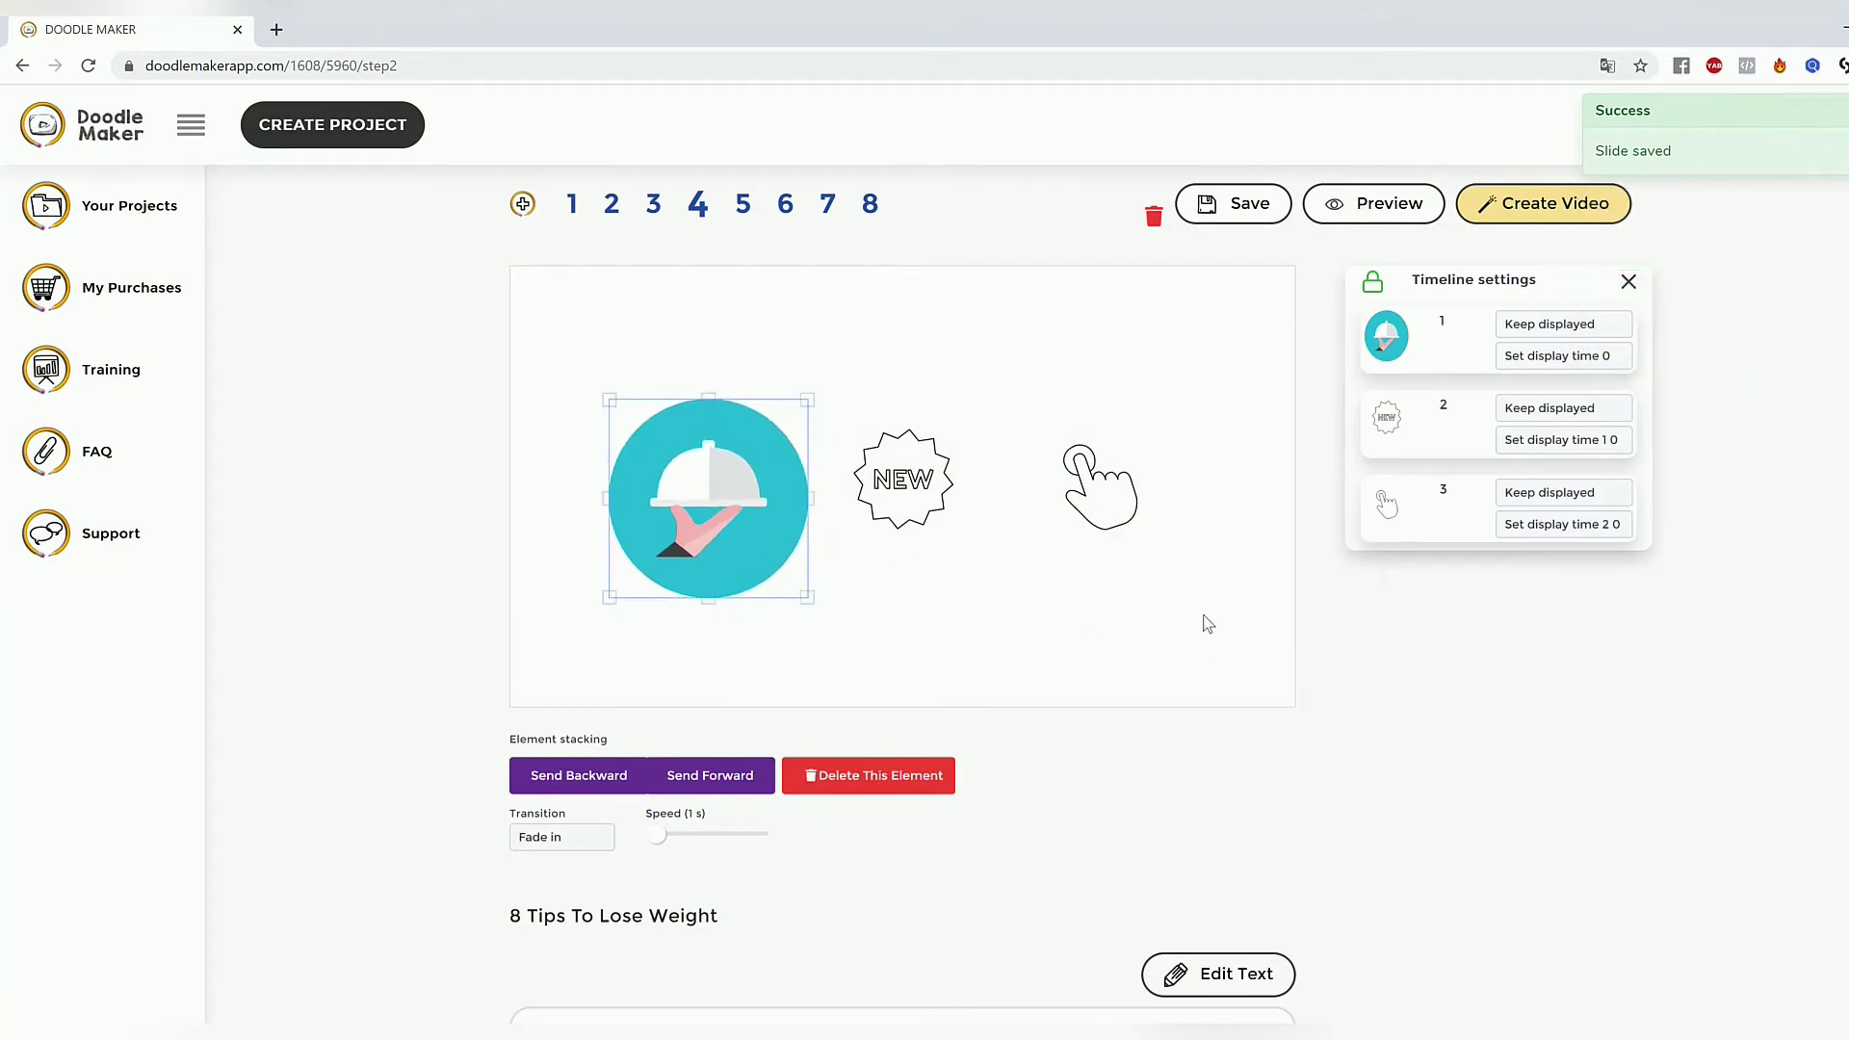
{"action": "left_click_drag", "start_coordinate": [688, 443], "coordinate": [671, 427]}
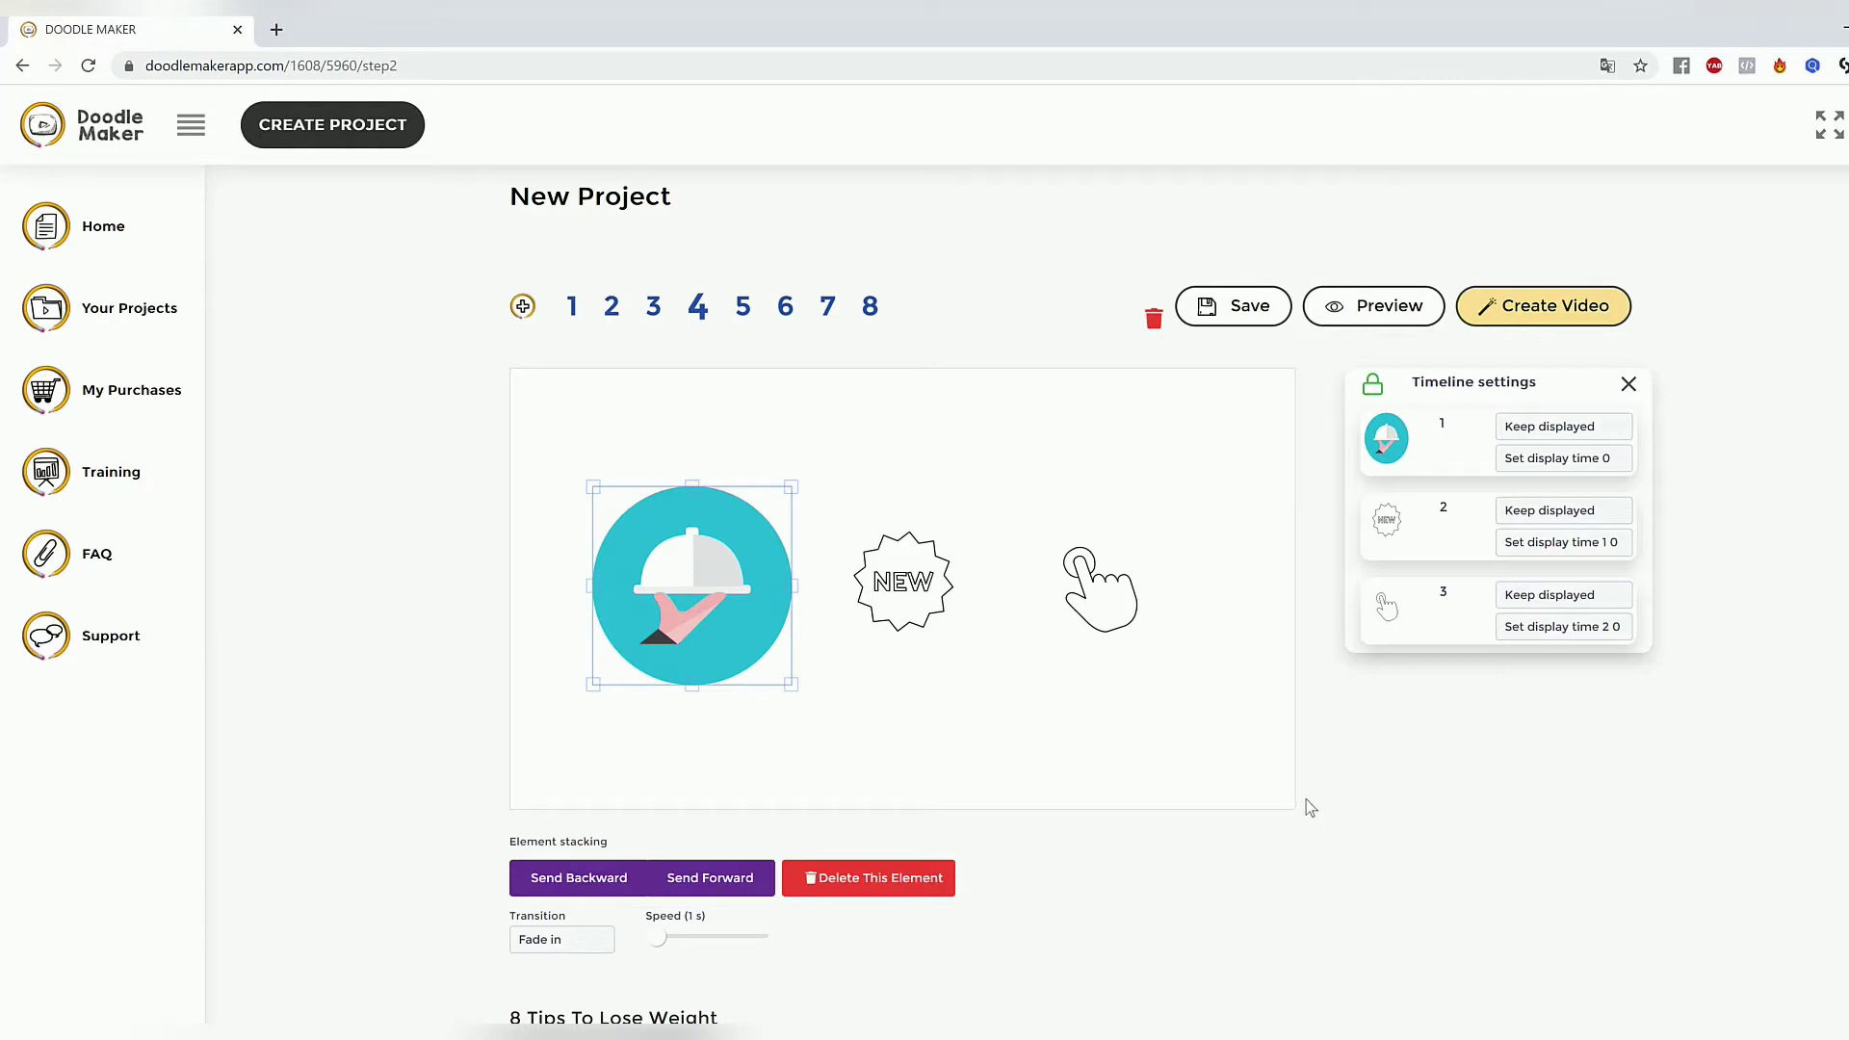
{"action": "left_click", "coordinate": [930, 520]}
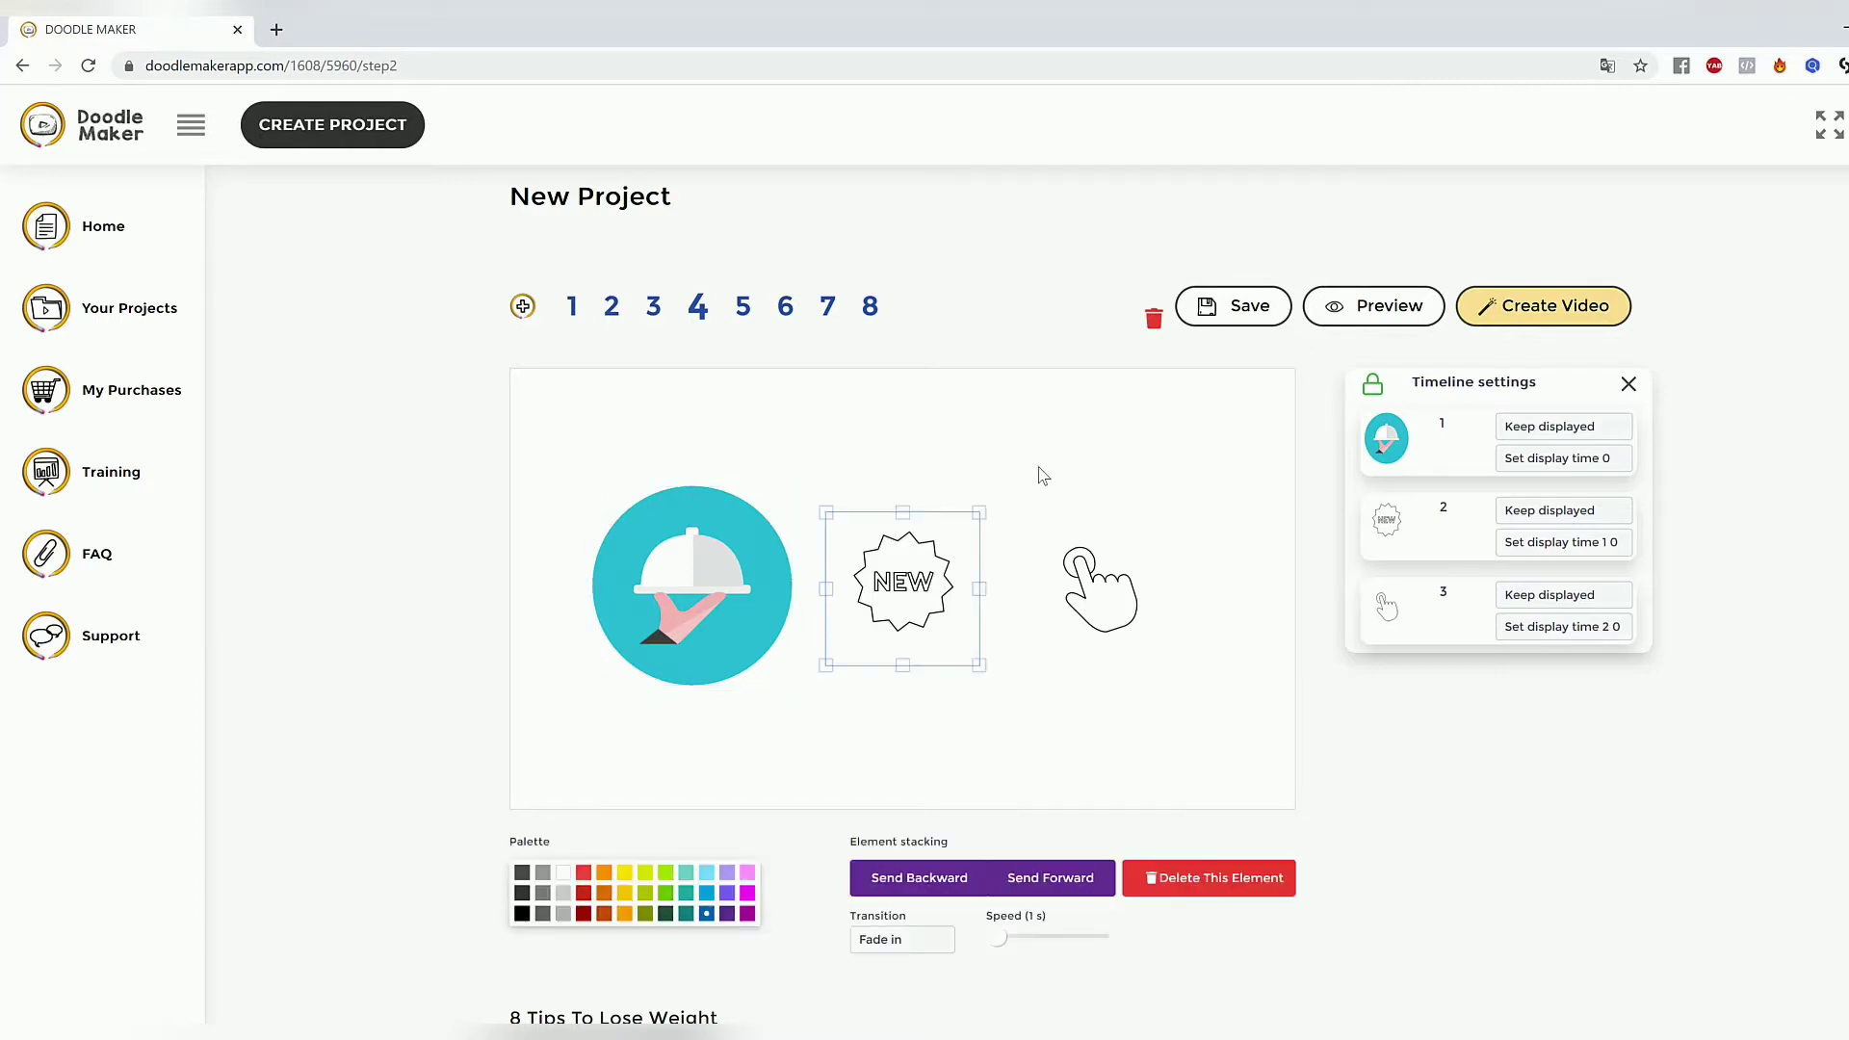
{"action": "left_click", "coordinate": [1050, 476]}
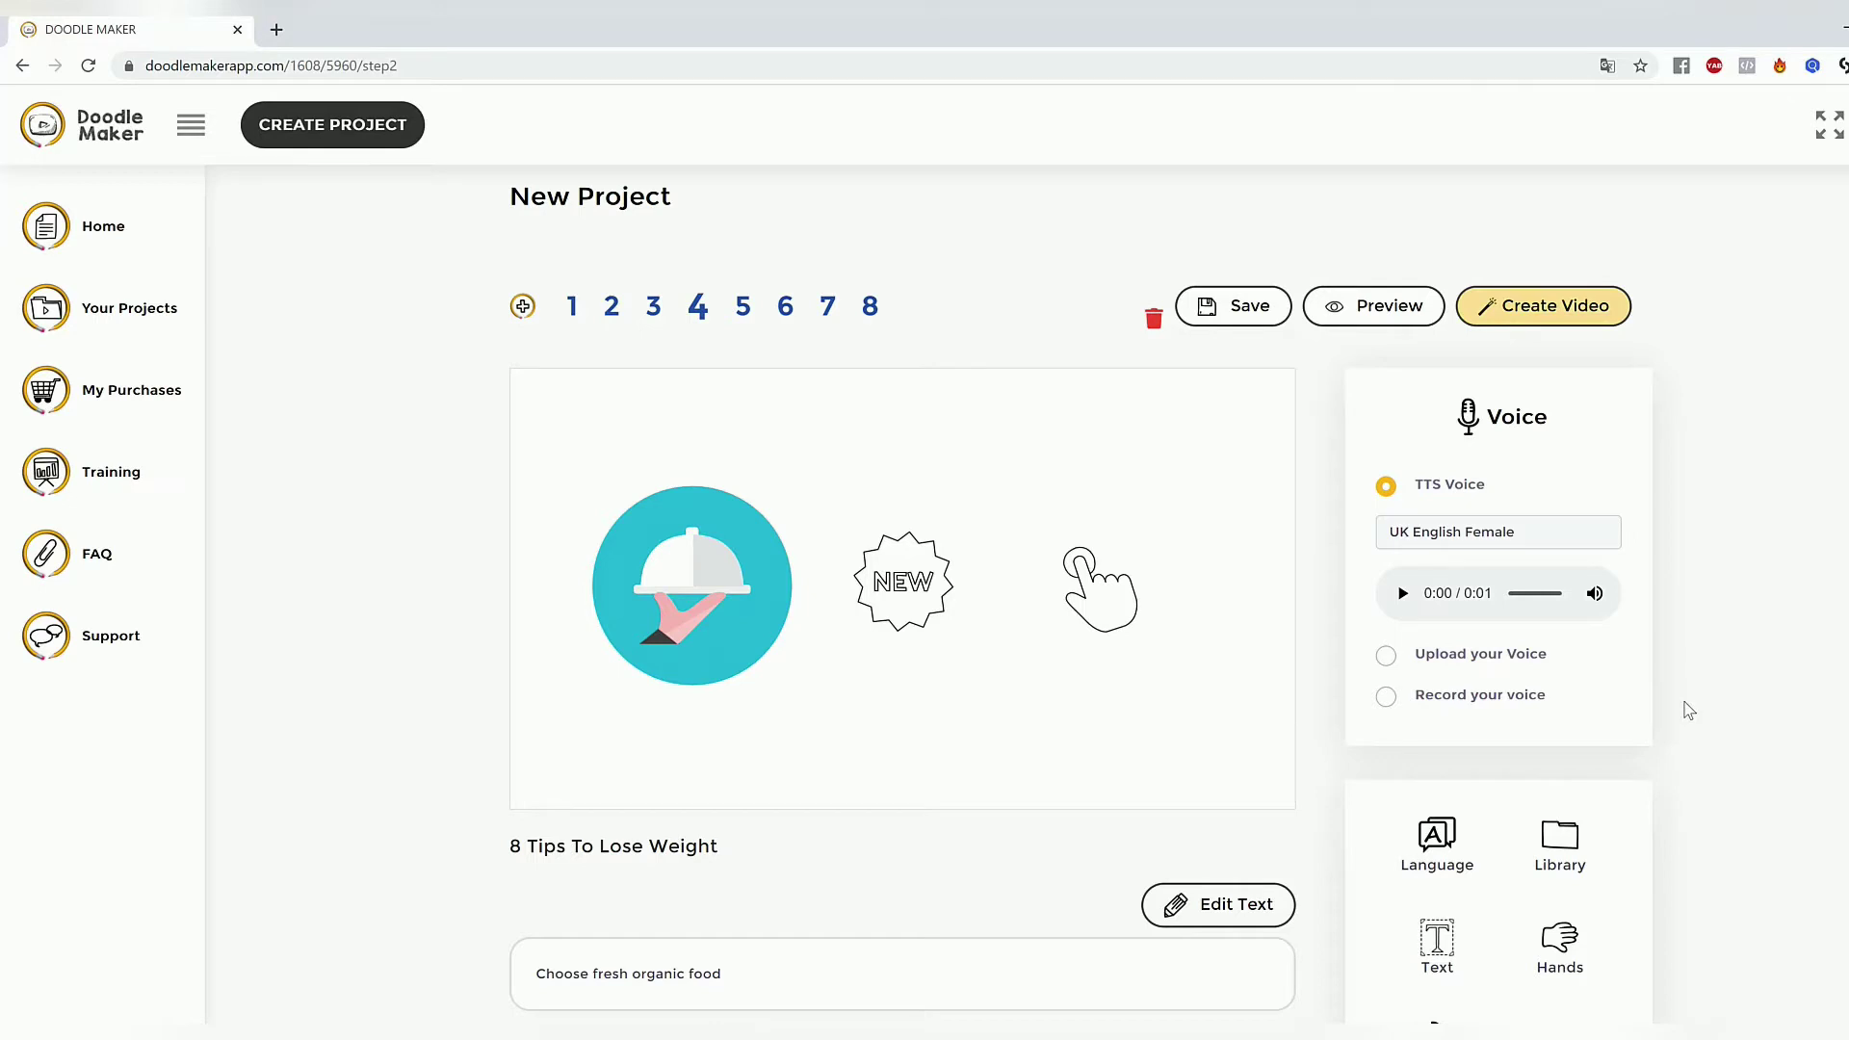
Open the image library's uploaded images for slide 4.
{"action": "scroll", "coordinate": [1676, 718], "scroll_direction": "down", "scroll_amount": 1}
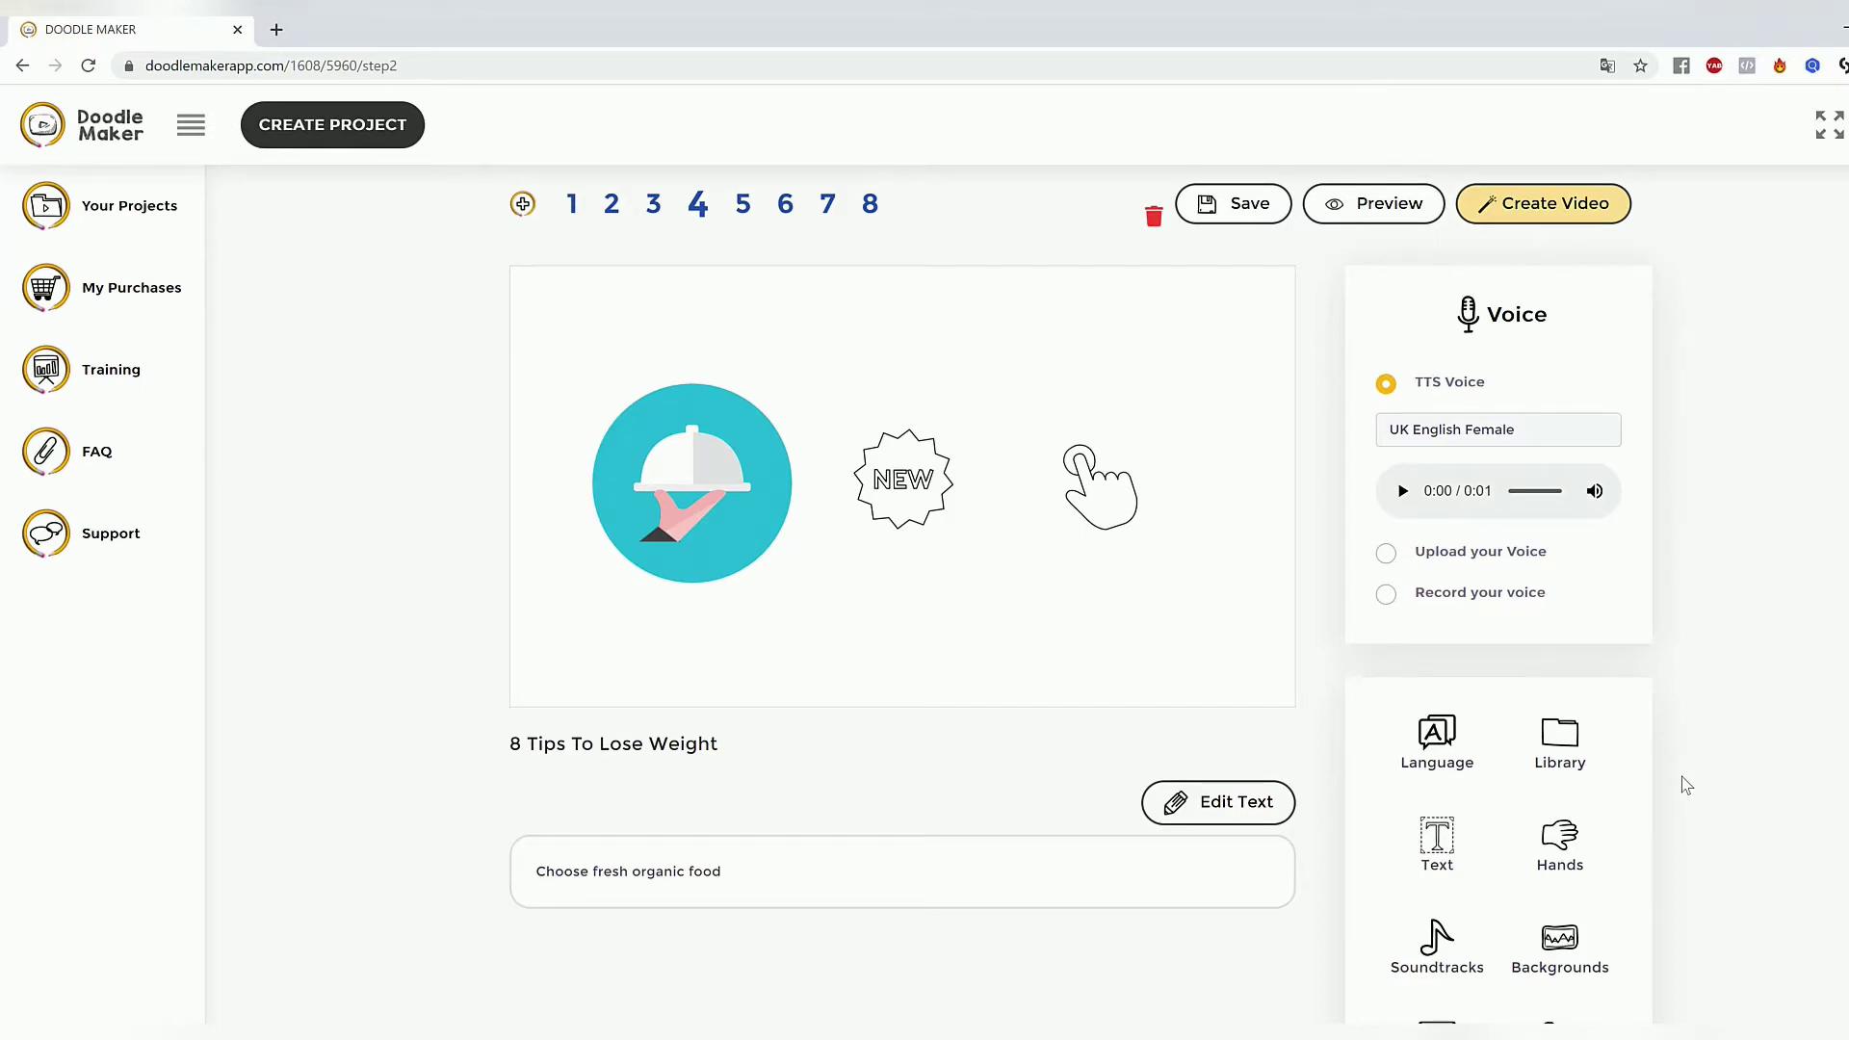
{"action": "left_click", "coordinate": [1567, 740]}
{"action": "scroll", "coordinate": [1787, 587], "scroll_direction": "up", "scroll_amount": 2}
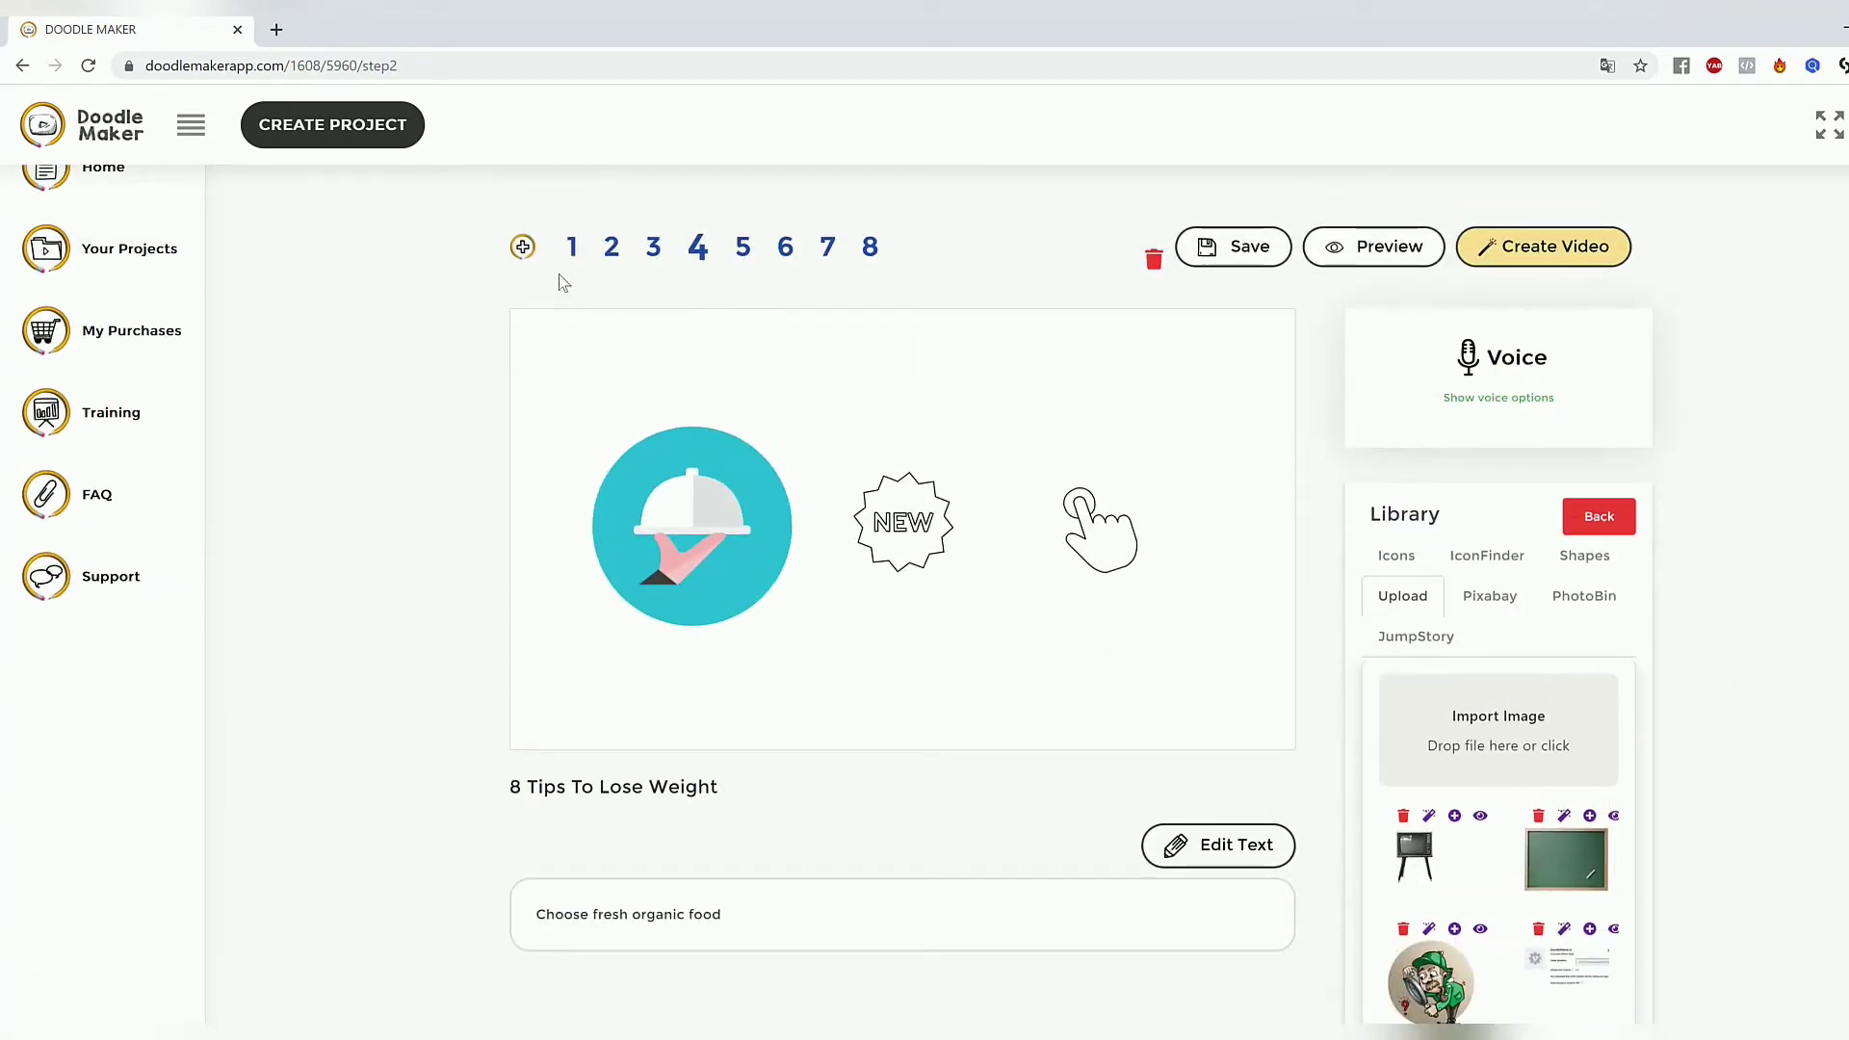
Return to slide 2 and shift the drawing of the sad man slightly to the left.
{"action": "left_click", "coordinate": [611, 253]}
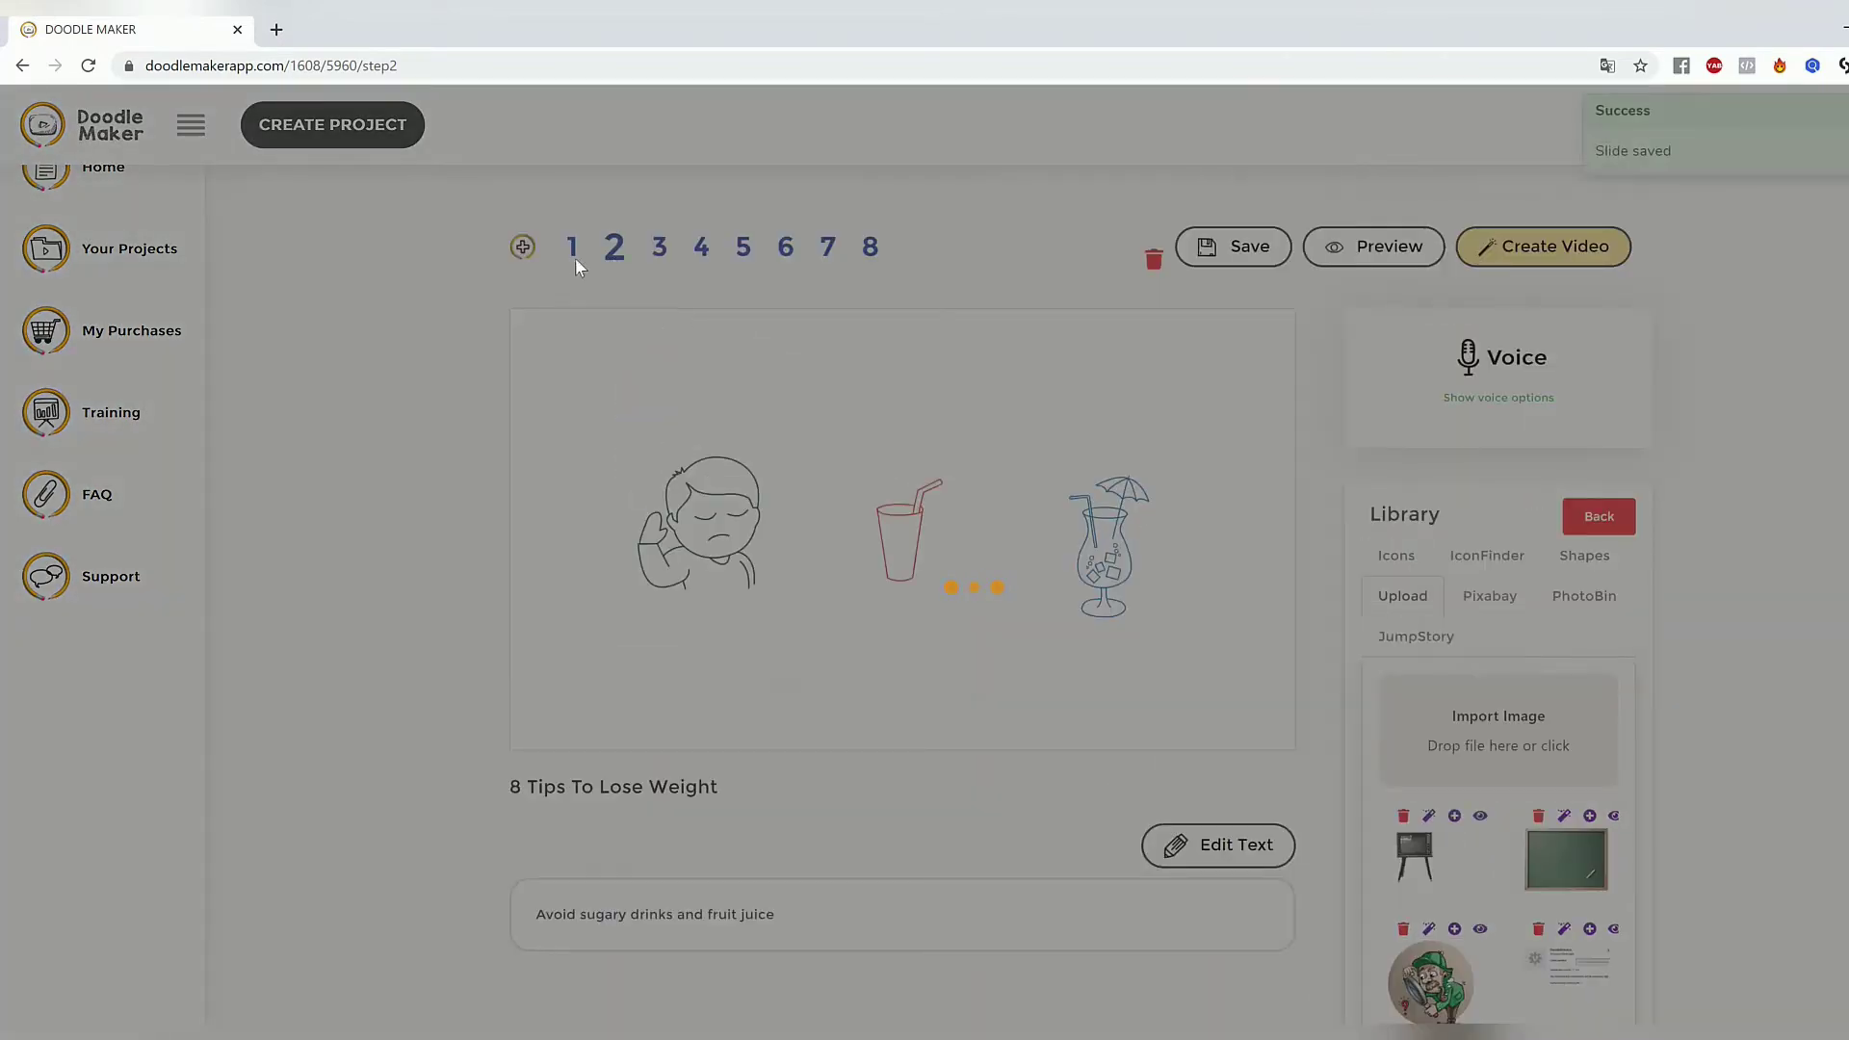
{"action": "left_click", "coordinate": [693, 520]}
{"action": "scroll", "coordinate": [827, 729], "scroll_direction": "down", "scroll_amount": 2}
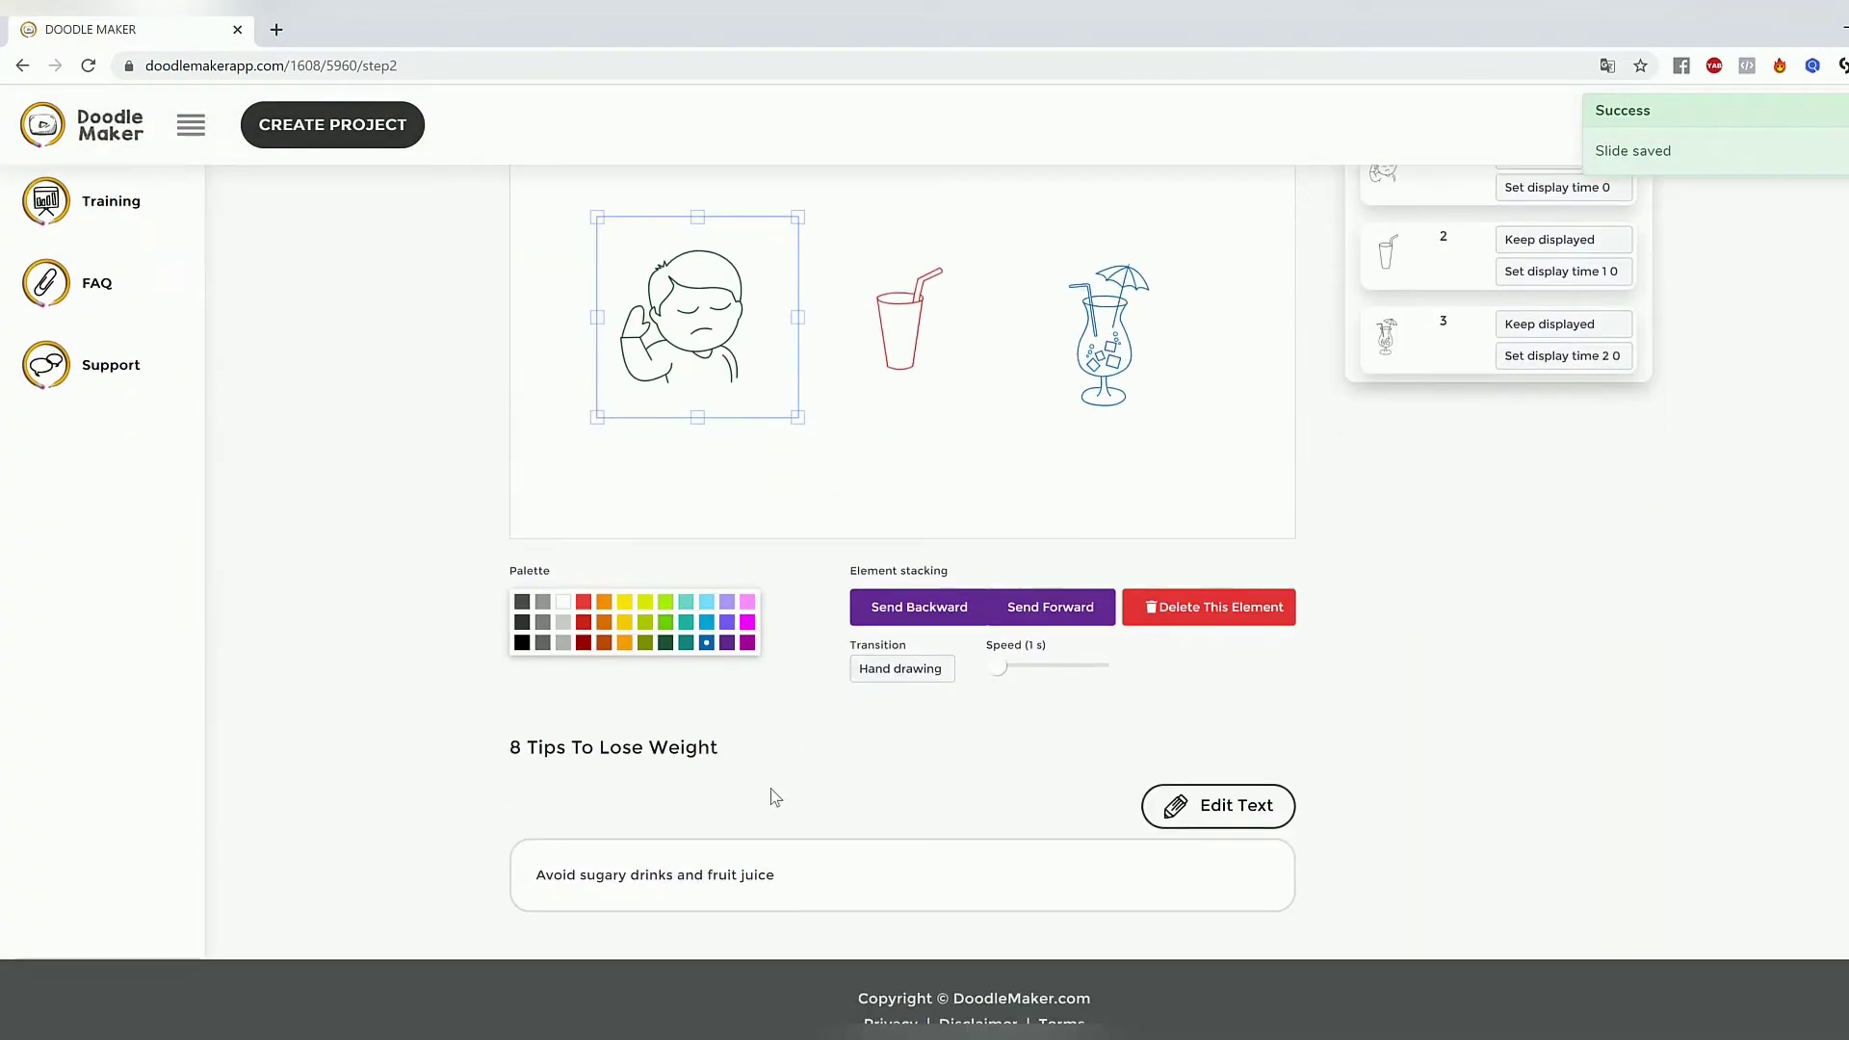
{"action": "scroll", "coordinate": [900, 817], "scroll_direction": "up", "scroll_amount": 1}
{"action": "scroll", "coordinate": [917, 807], "scroll_direction": "up", "scroll_amount": 2}
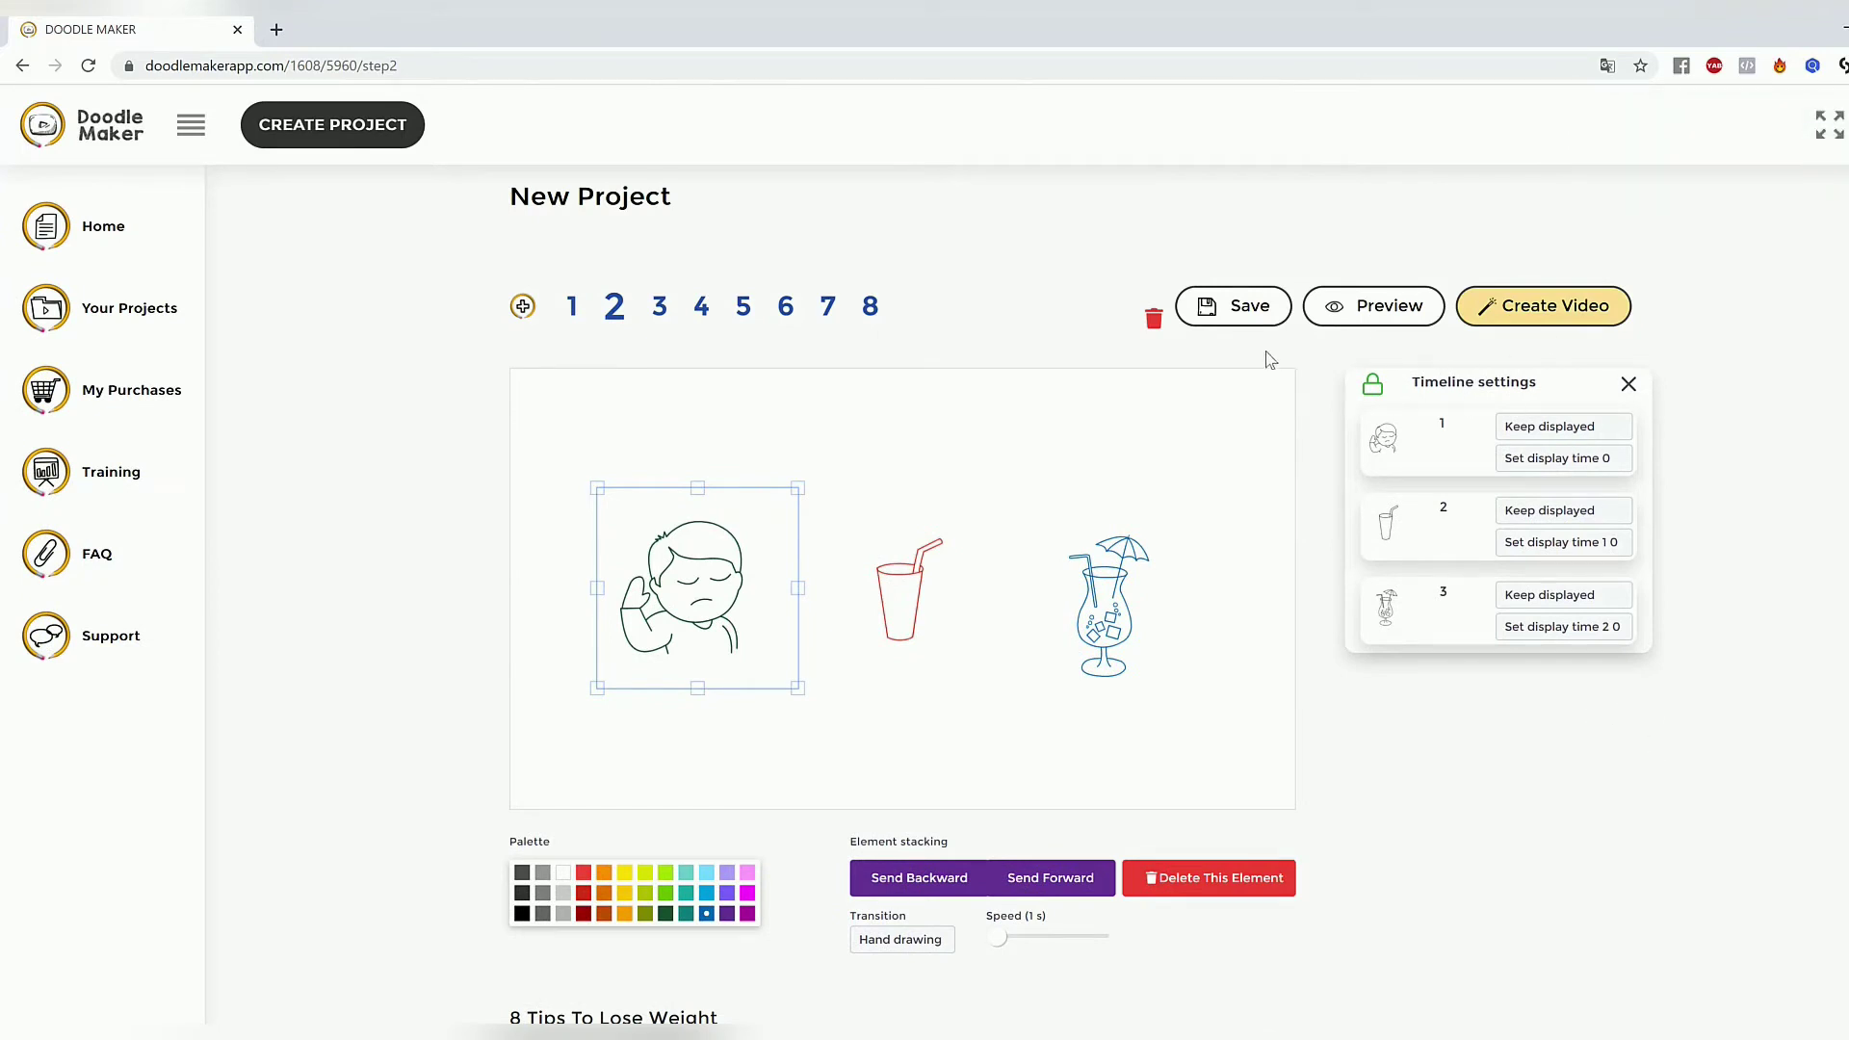
{"action": "left_click", "coordinate": [1263, 626]}
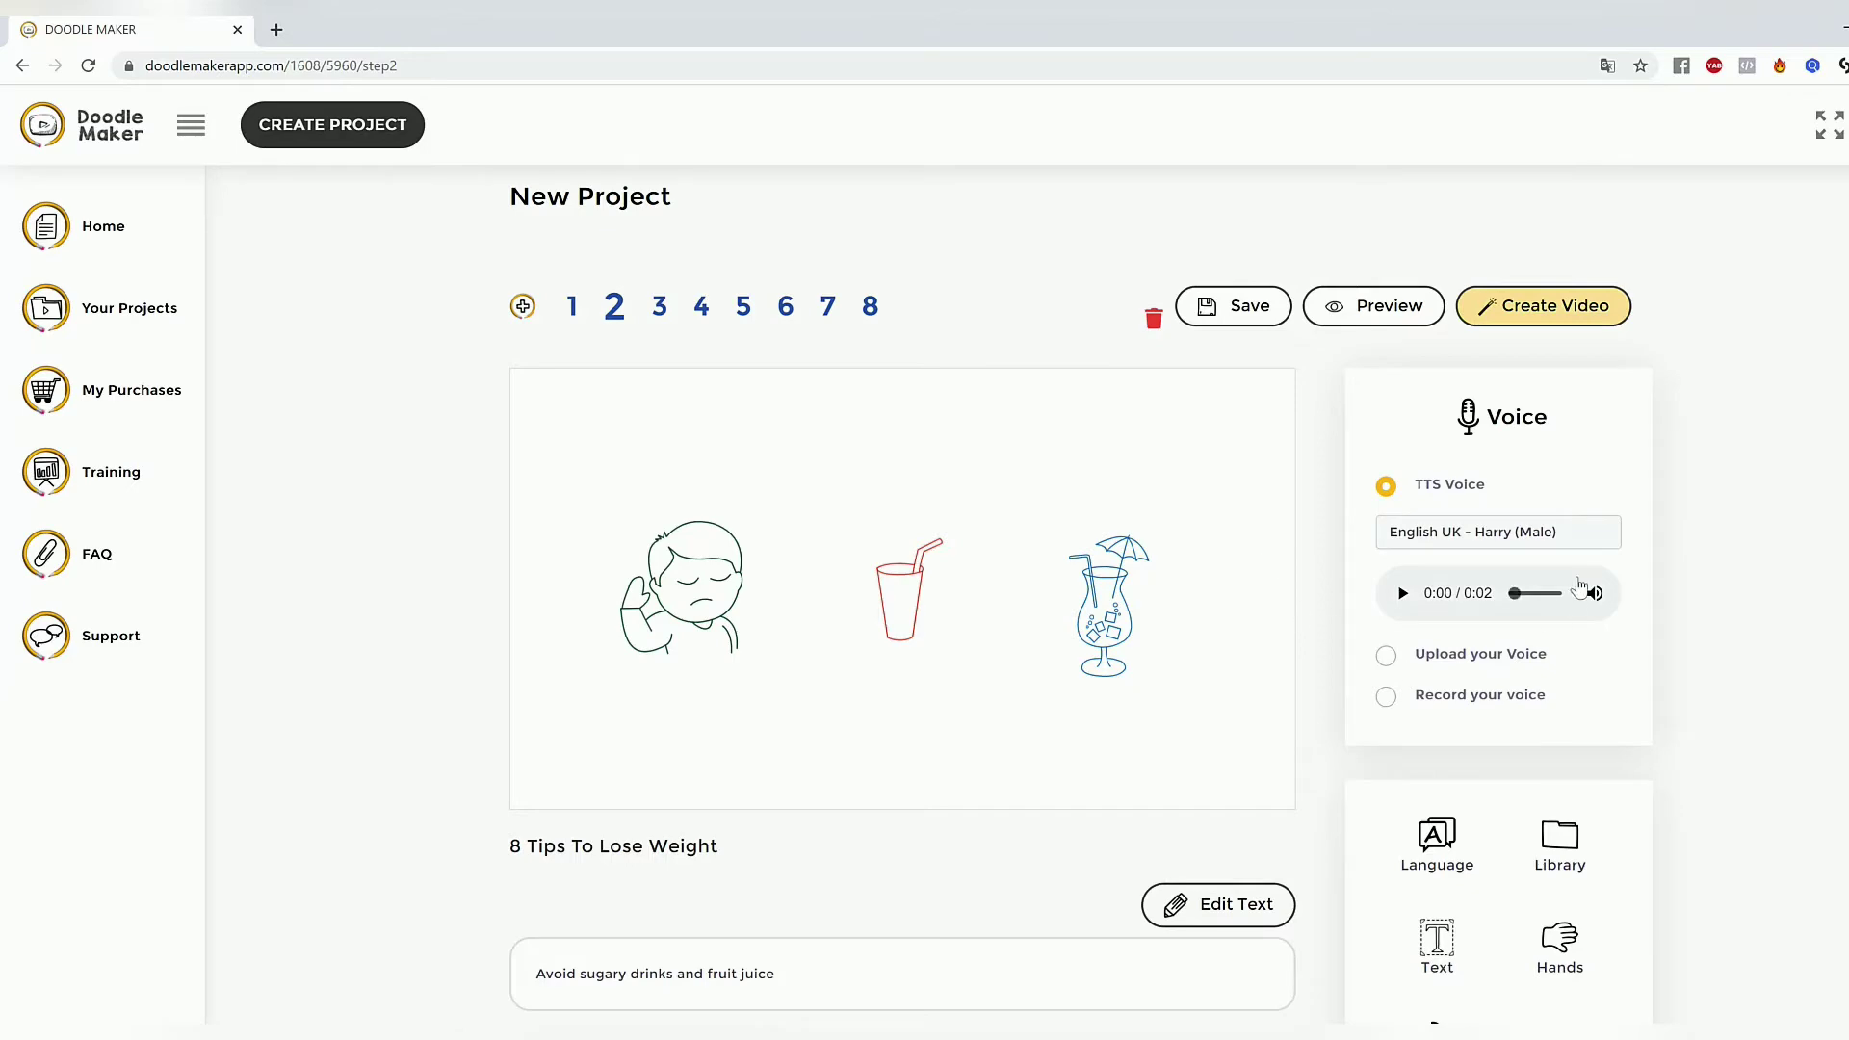
Search the JumpStory image library for "fruit juice".
{"action": "scroll", "coordinate": [1580, 589], "scroll_direction": "down", "scroll_amount": 3}
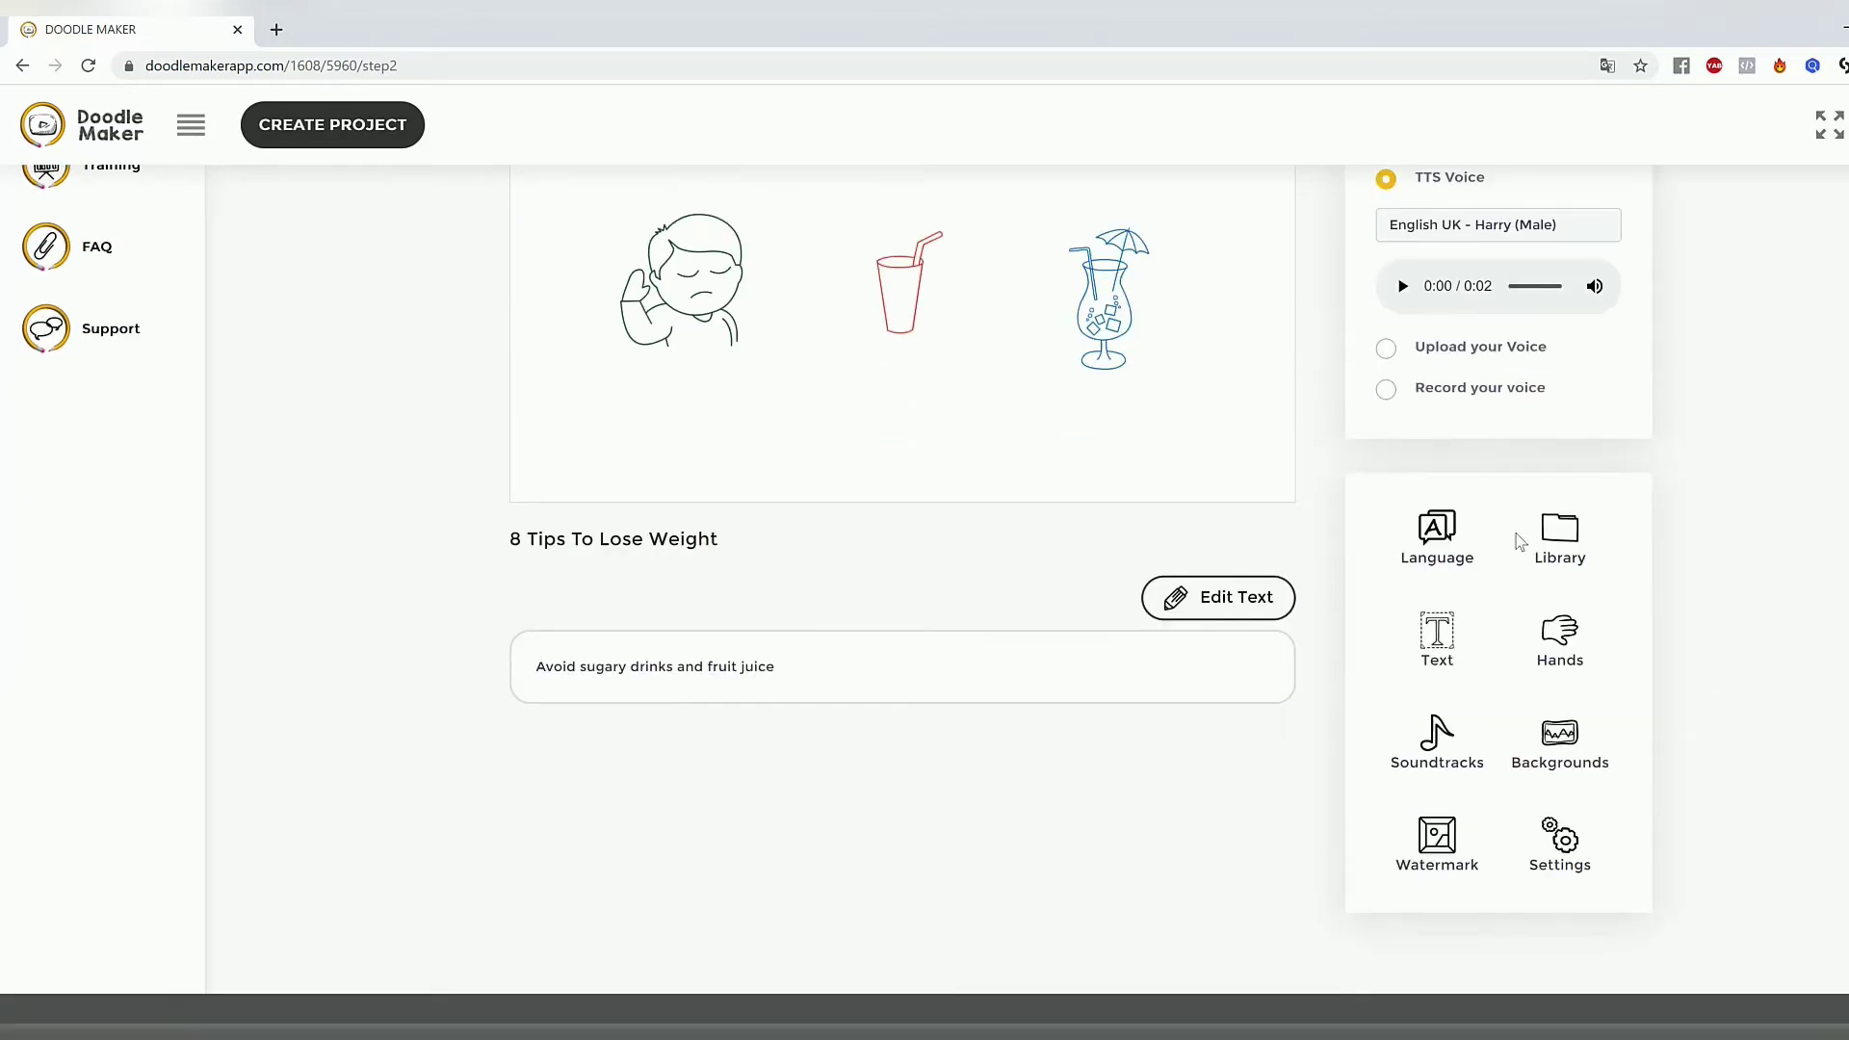
{"action": "left_click", "coordinate": [1567, 547]}
{"action": "left_click", "coordinate": [1440, 439]}
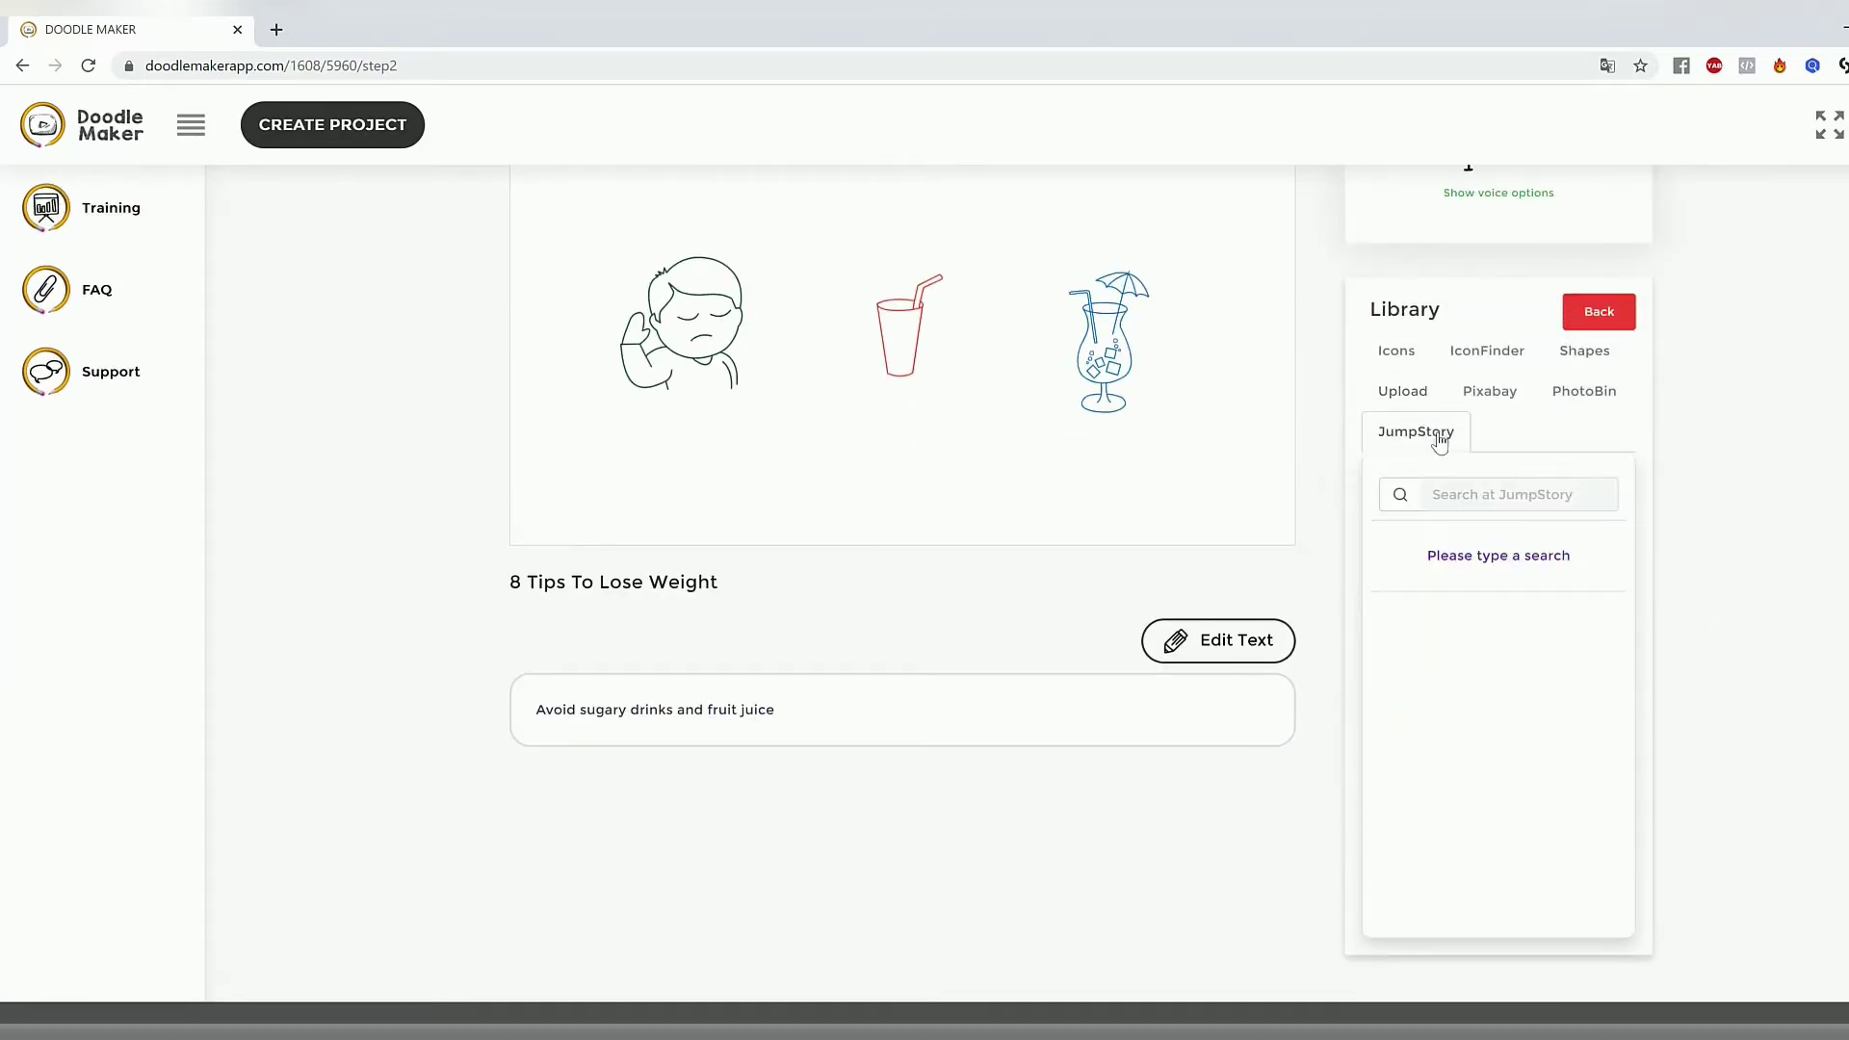
{"action": "left_click", "coordinate": [1526, 492]}
{"action": "type", "text": "fruit juice"}
{"action": "key", "text": "Return"}
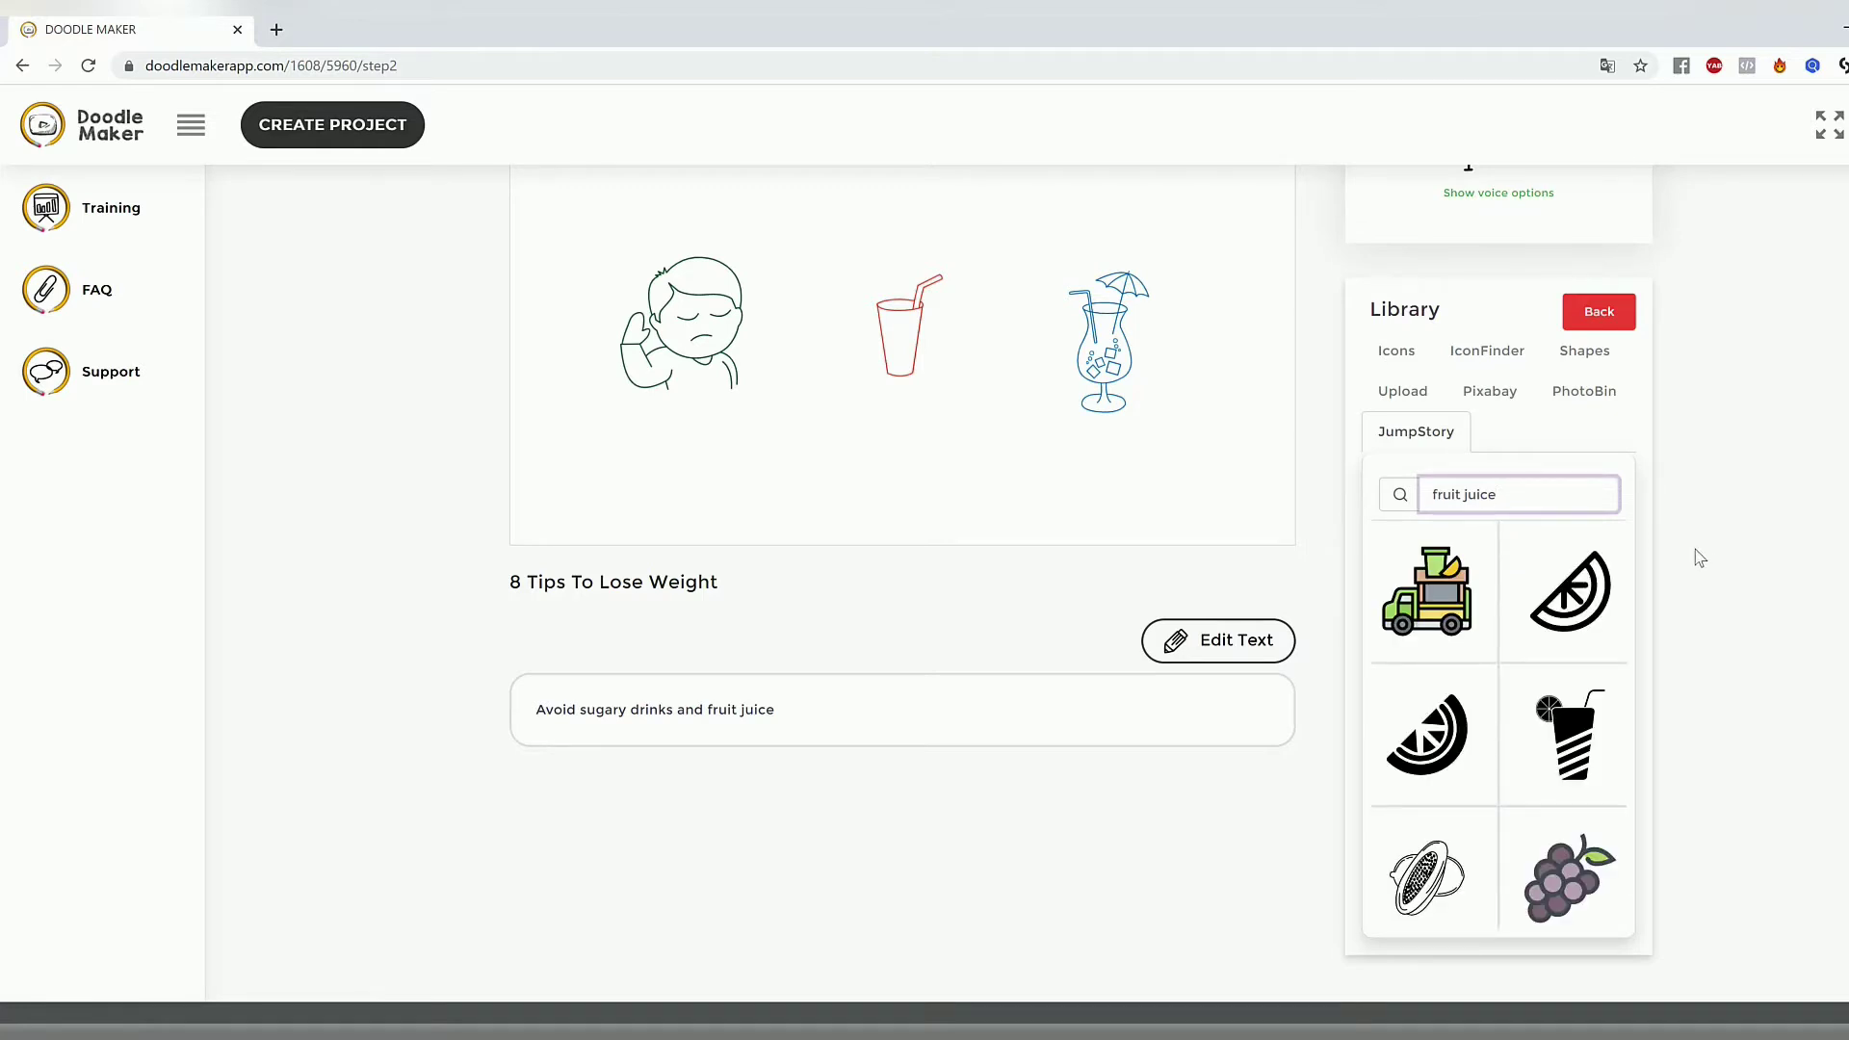
Add the orange juice carton and glass picture to slide 2 and place it below the red glass.
{"action": "scroll", "coordinate": [1591, 653], "scroll_direction": "down", "scroll_amount": 10}
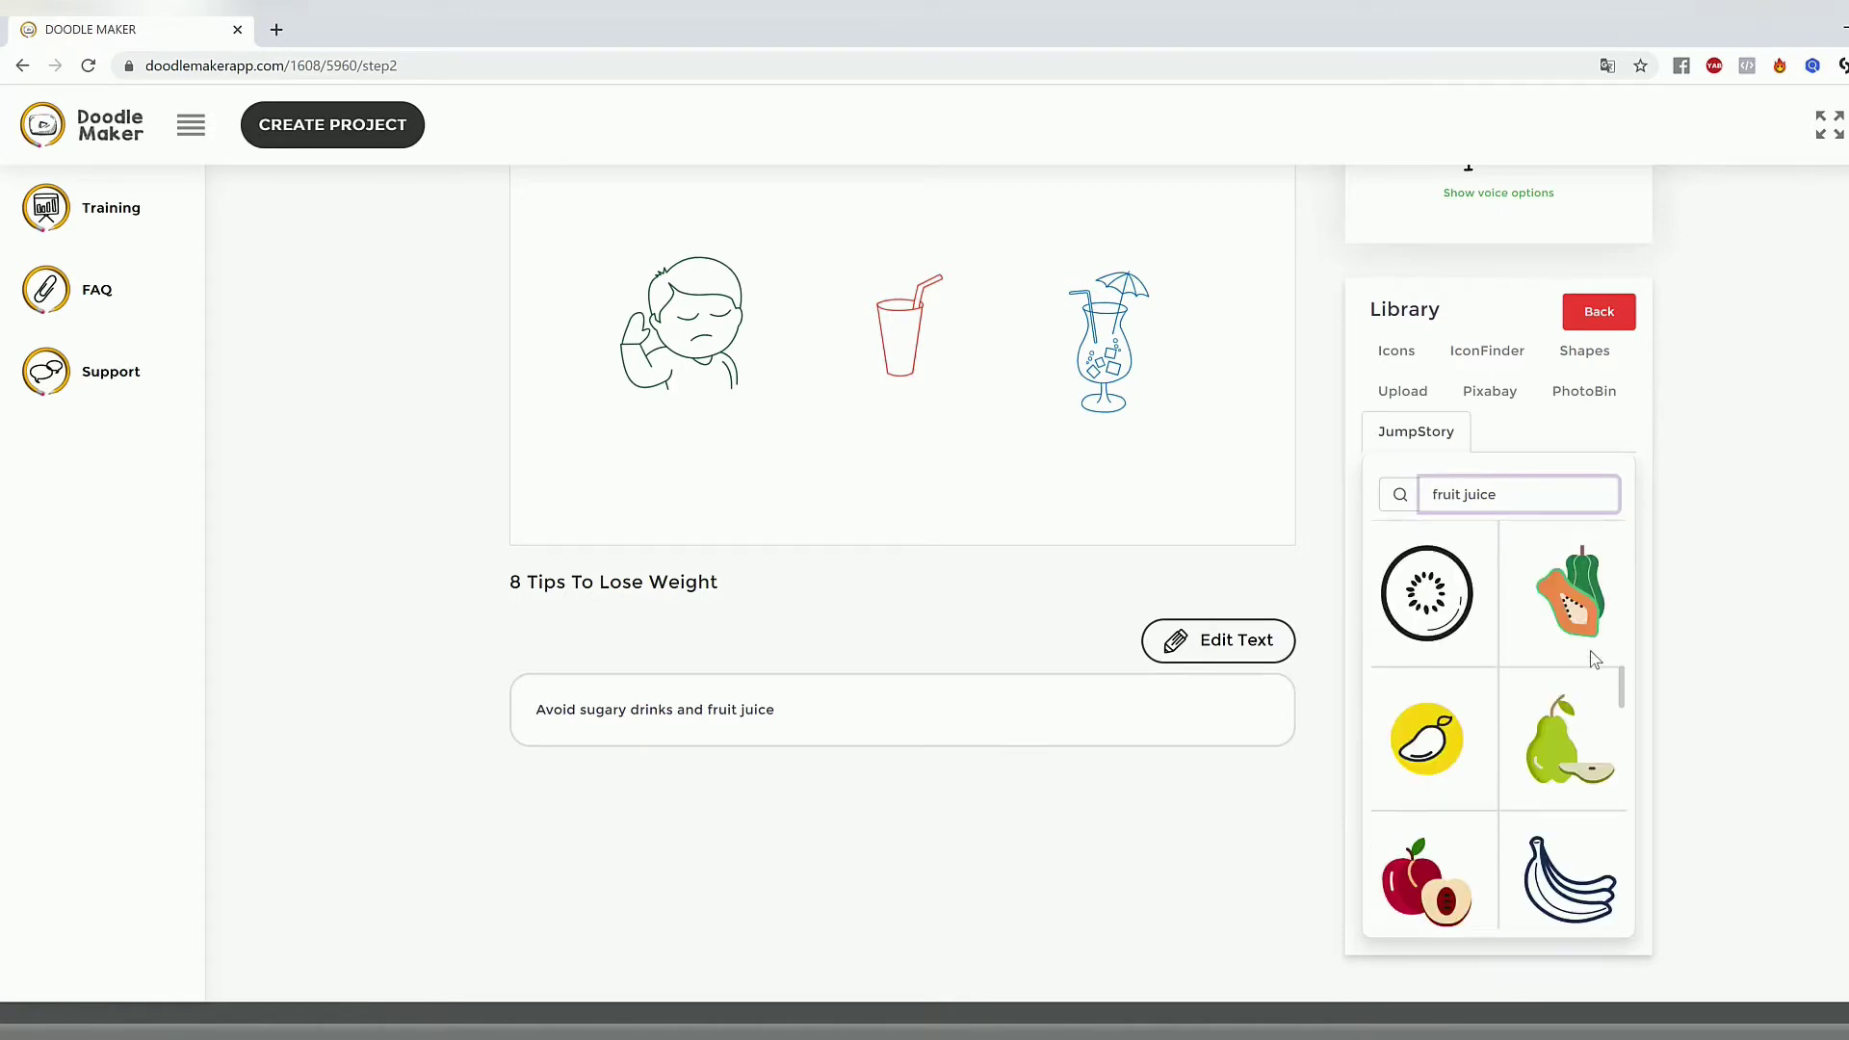
{"action": "scroll", "coordinate": [1592, 650], "scroll_direction": "down", "scroll_amount": 15}
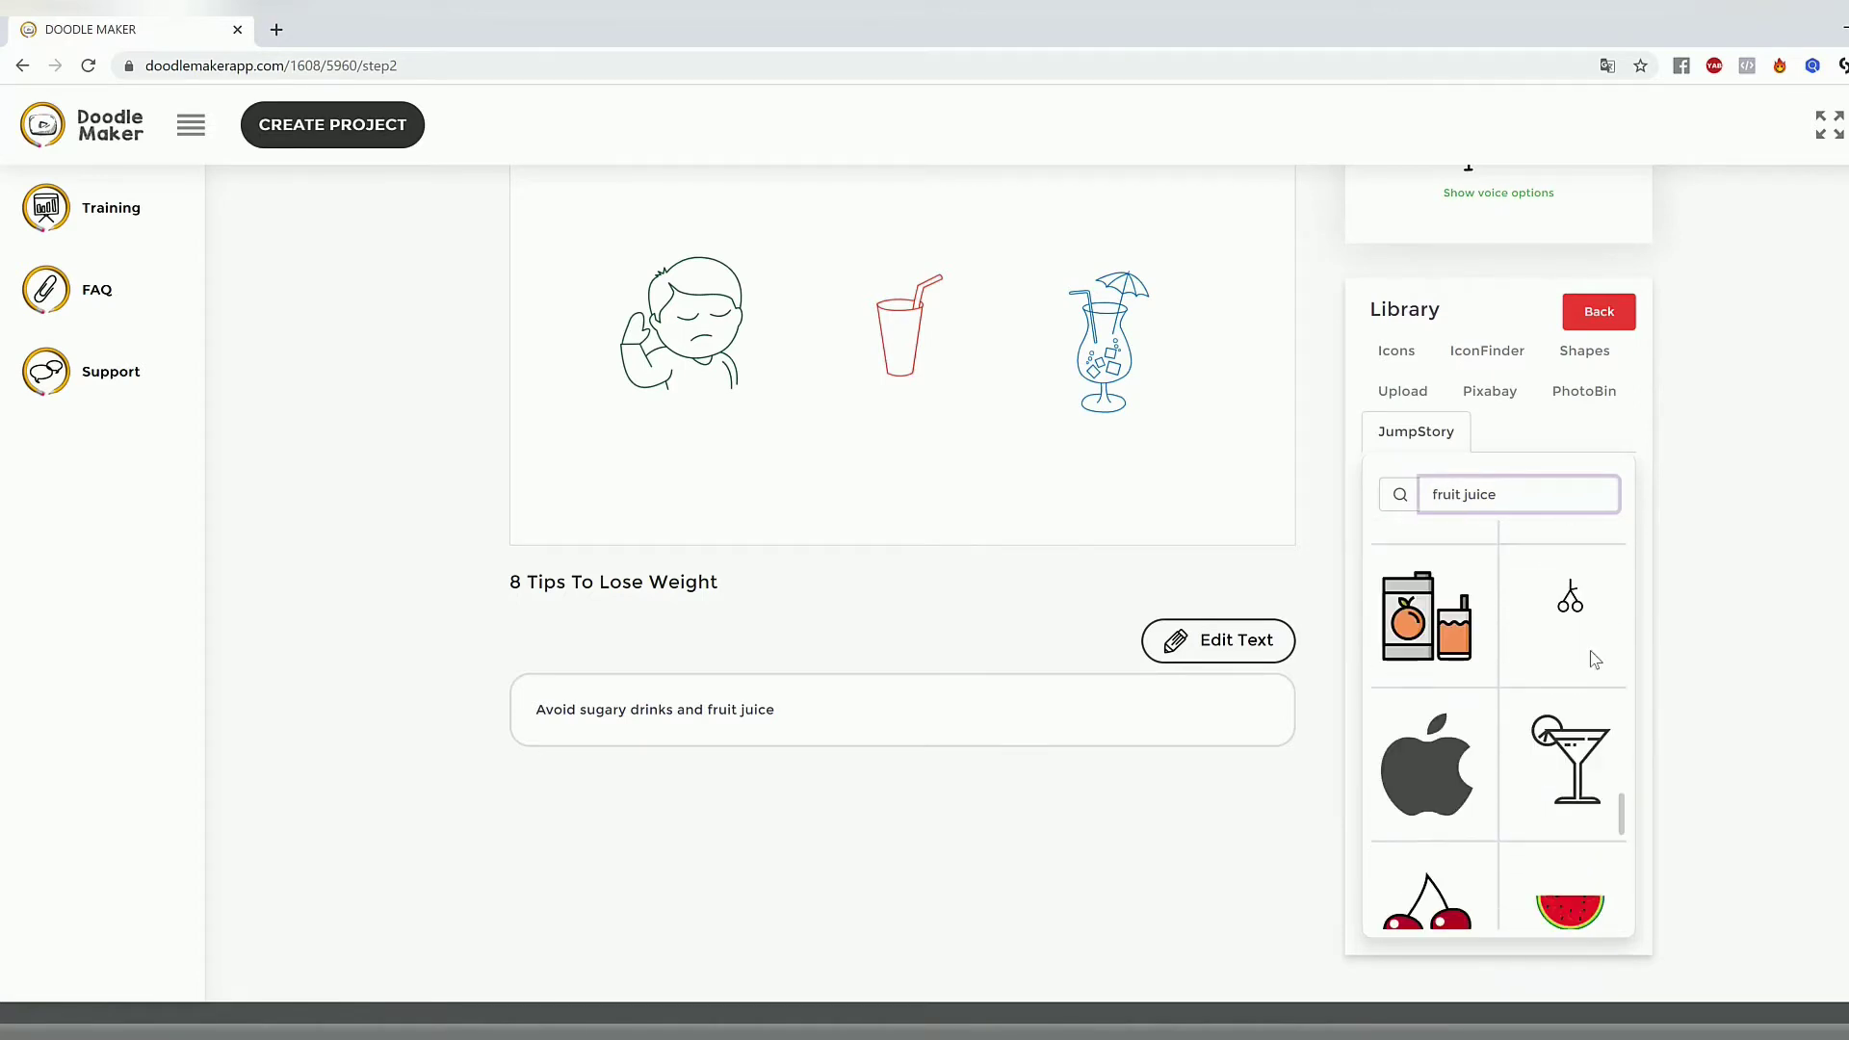
{"action": "left_click", "coordinate": [1443, 638]}
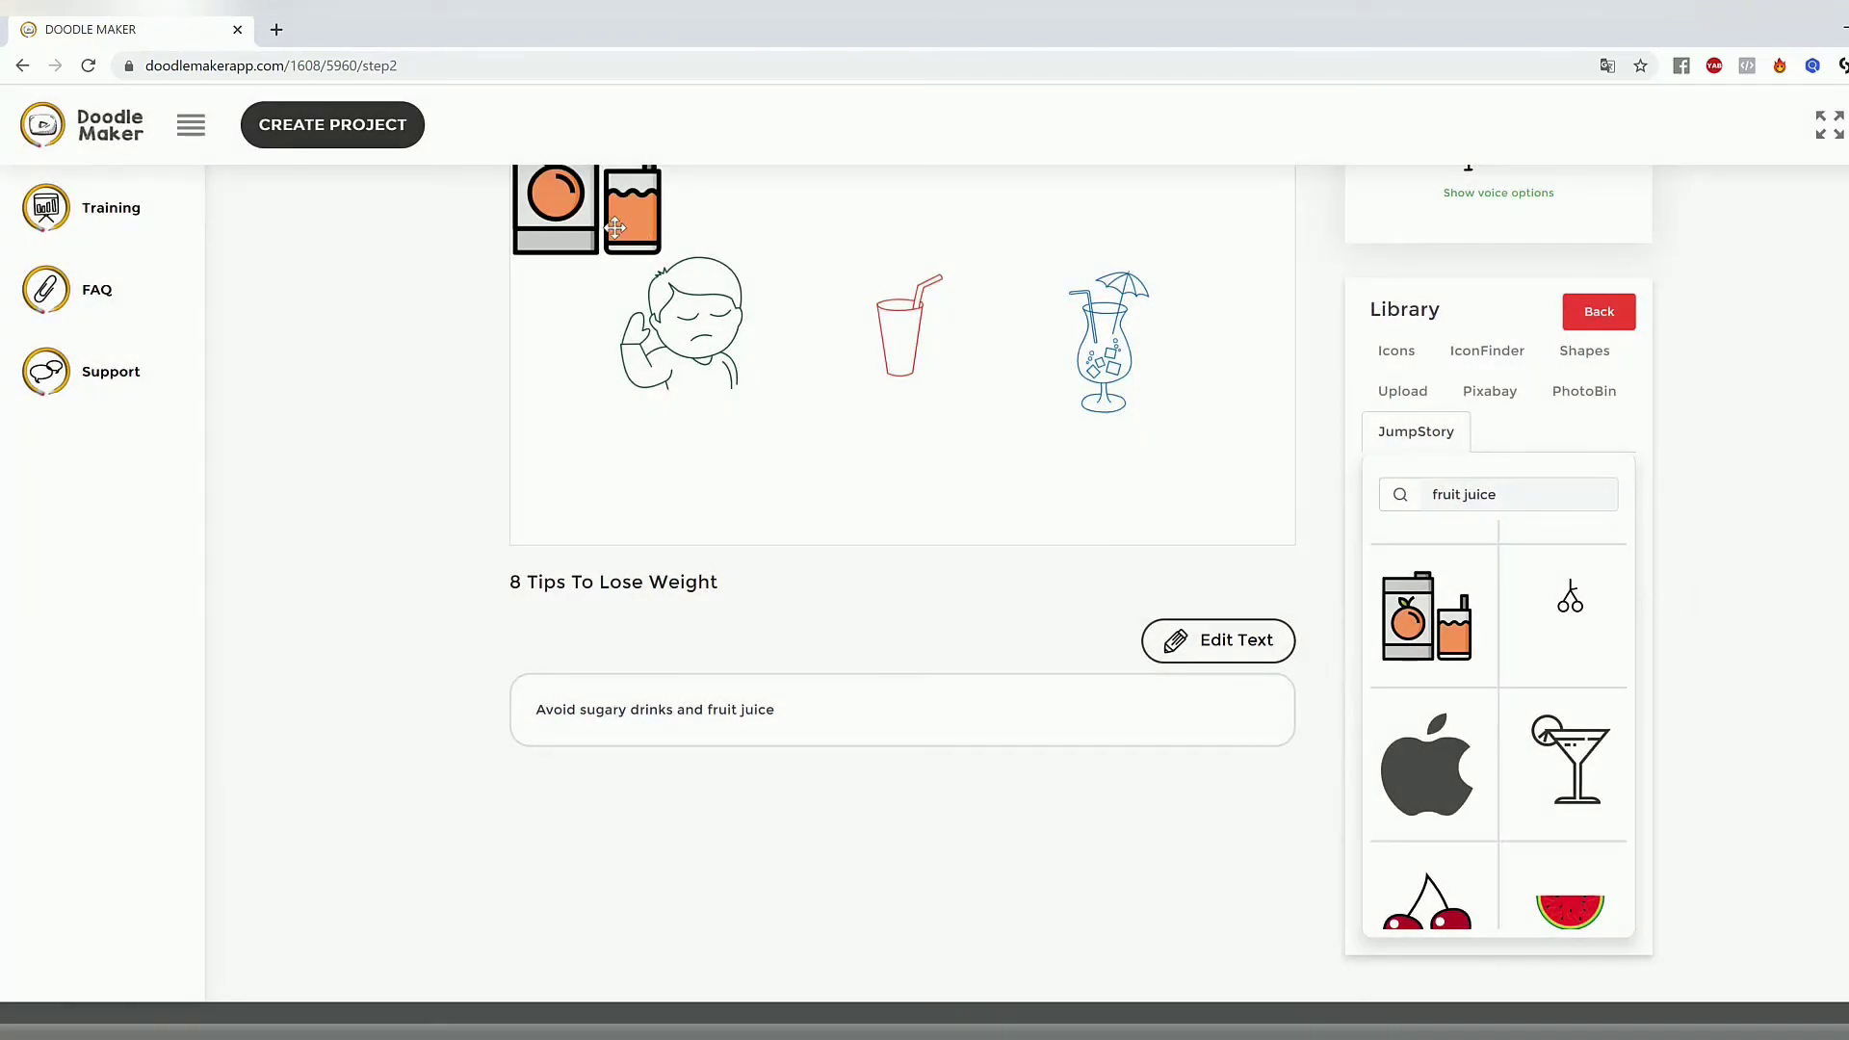
{"action": "left_click_drag", "start_coordinate": [867, 449], "coordinate": [976, 417]}
Delete the red glass drawing from slide 2 and move the orange juice picture into its place.
{"action": "left_click", "coordinate": [929, 304]}
{"action": "left_click_drag", "start_coordinate": [929, 304], "coordinate": [891, 314]}
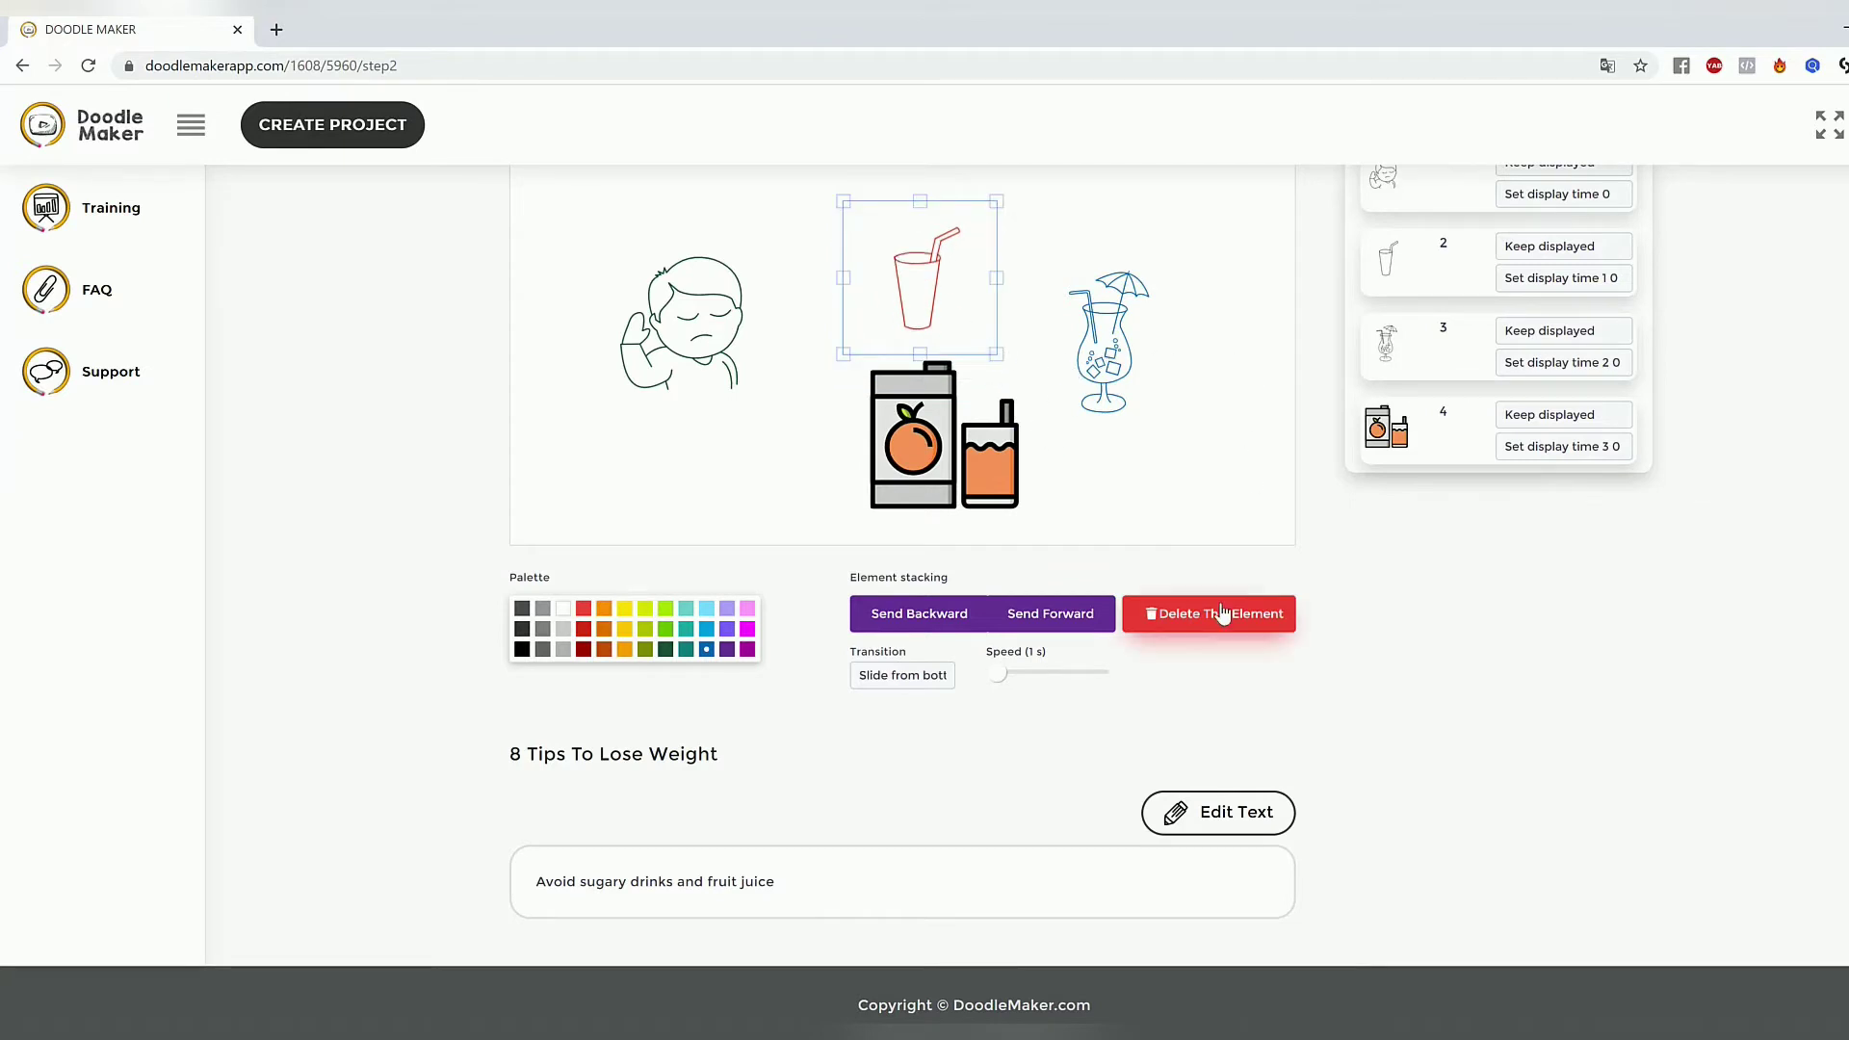
{"action": "left_click", "coordinate": [1241, 628]}
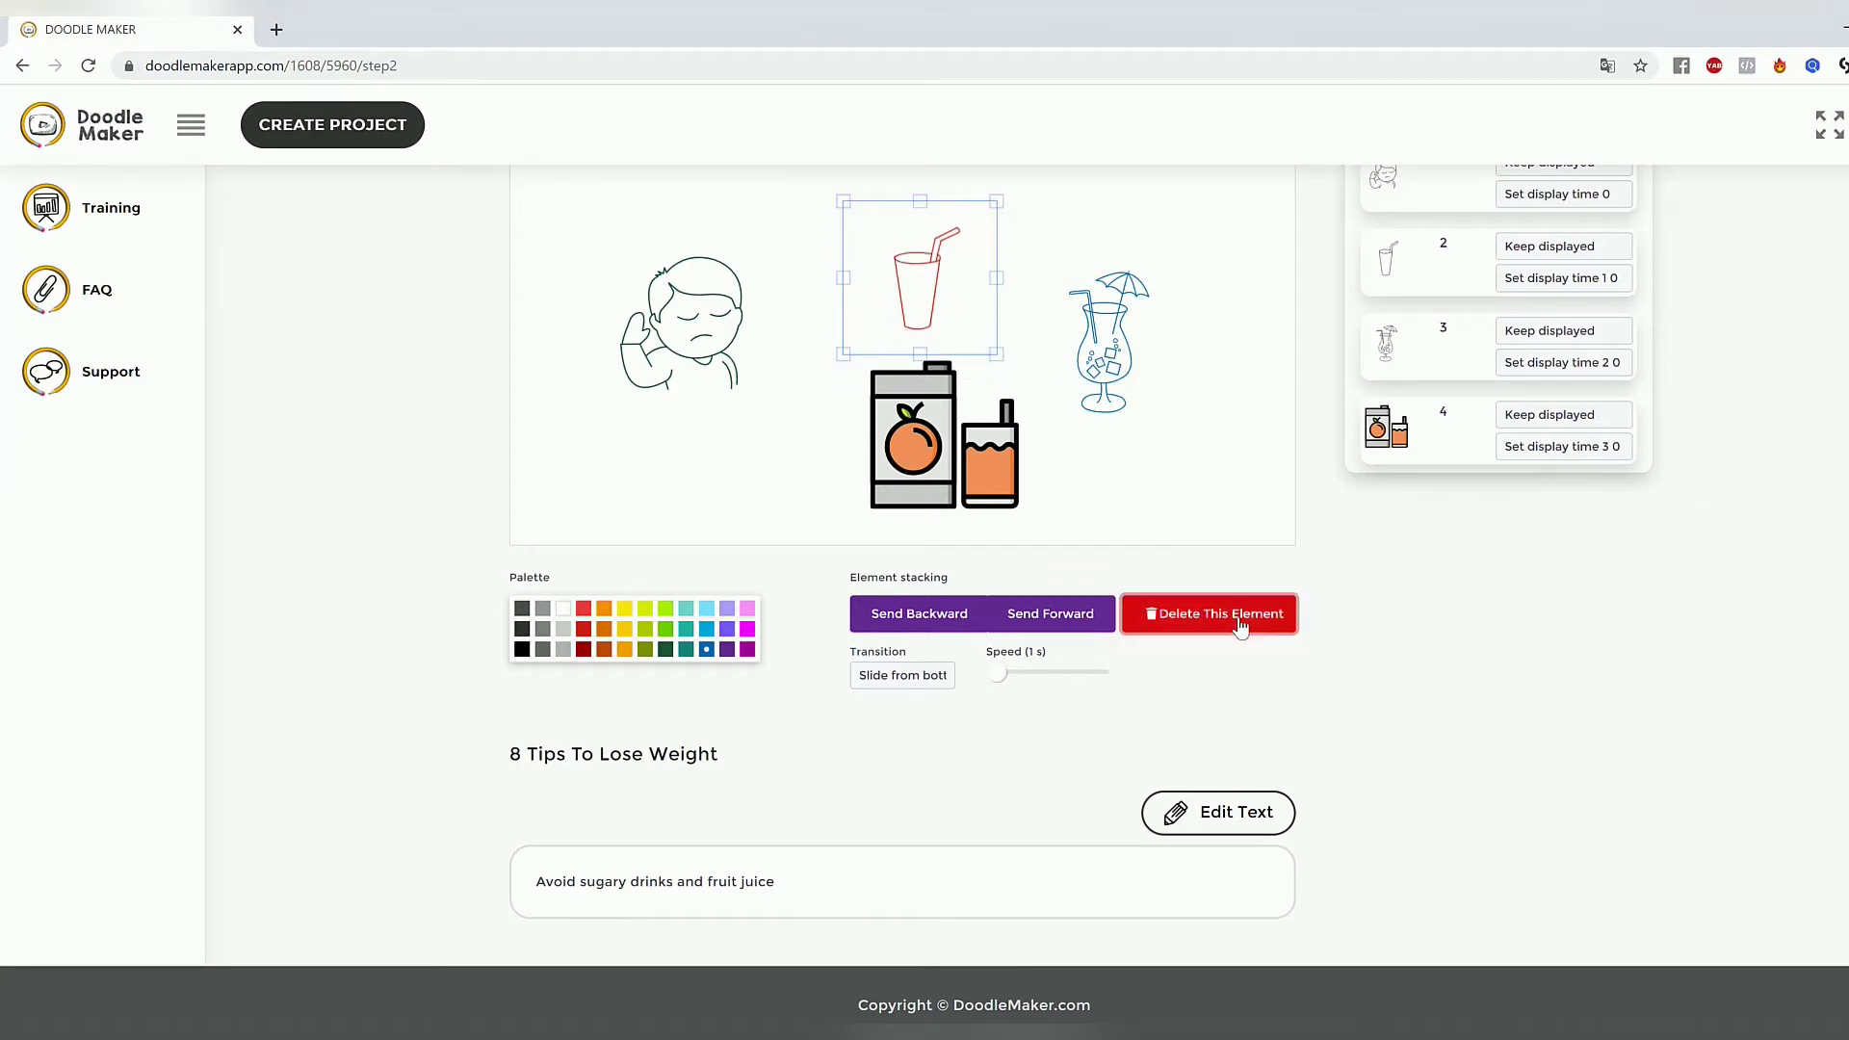
{"action": "left_click_drag", "start_coordinate": [927, 417], "coordinate": [882, 321]}
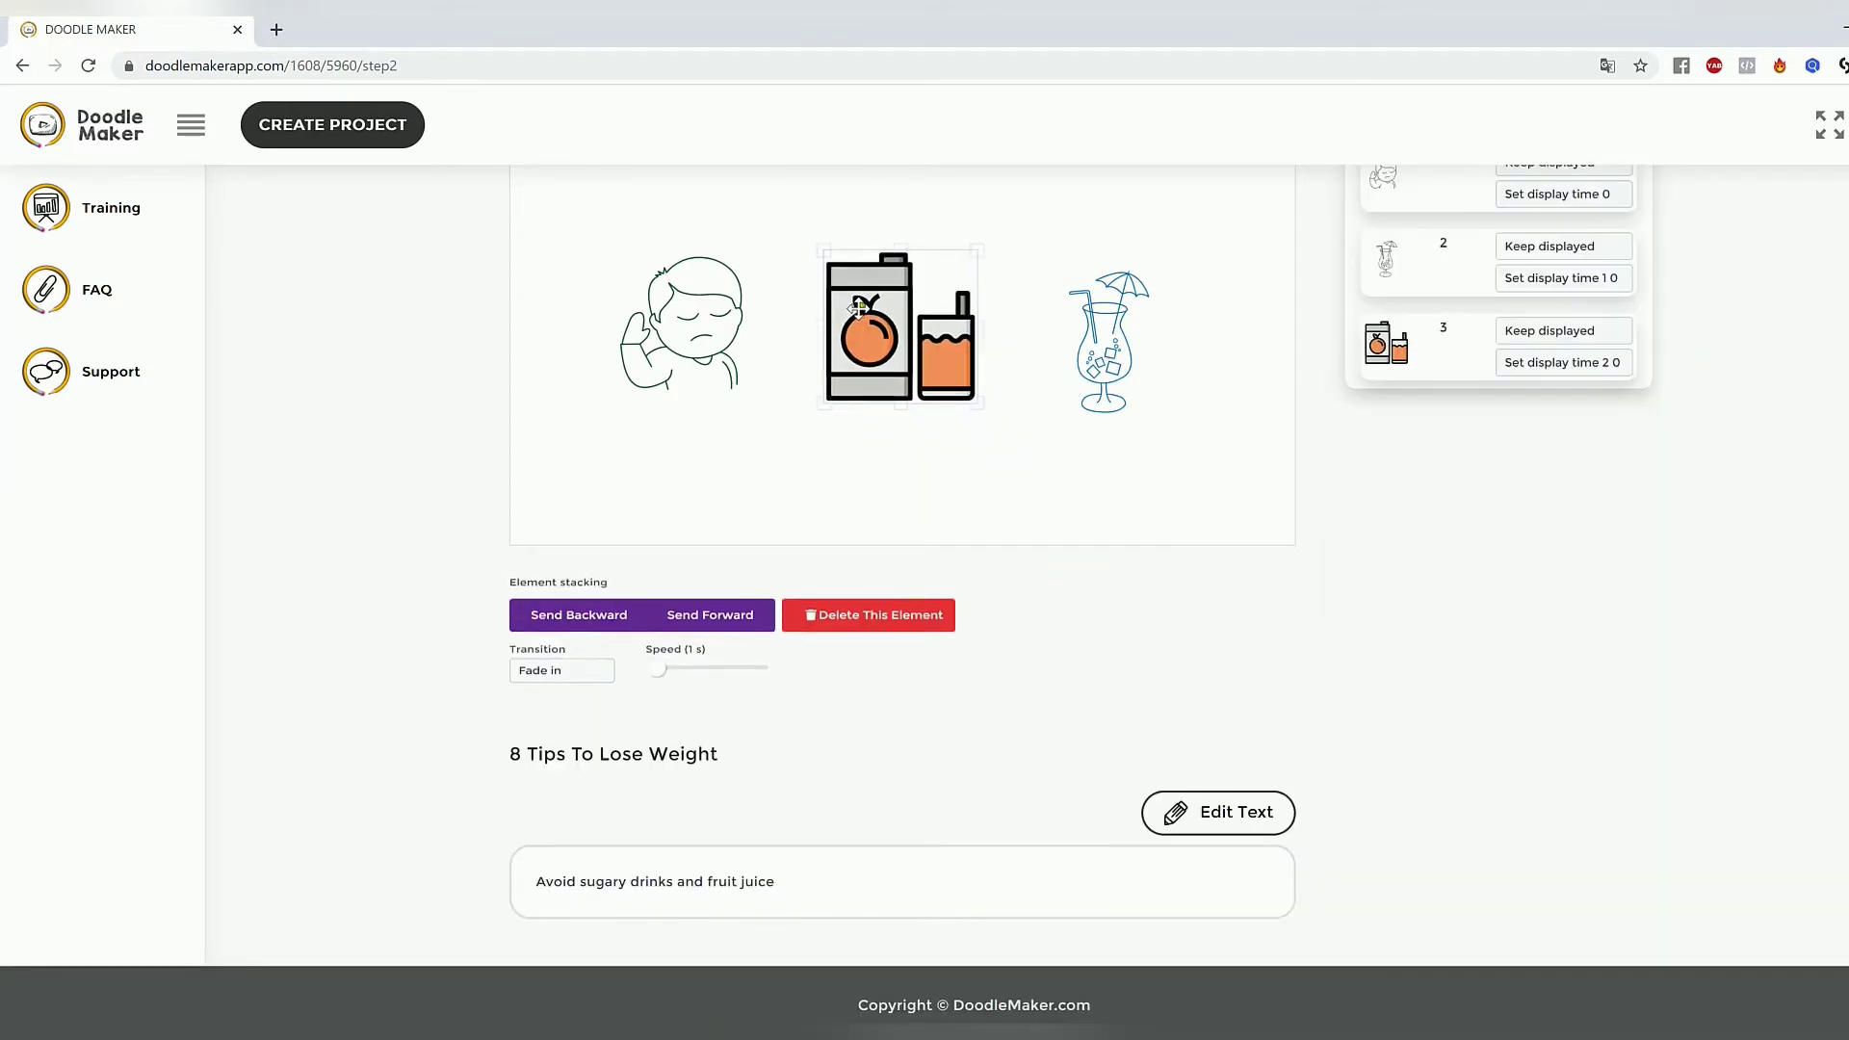
Set the orange juice picture's transition to Hand drawing and enlarge it slightly between the man and the cocktail.
{"action": "left_click", "coordinate": [578, 676]}
{"action": "left_click", "coordinate": [591, 756]}
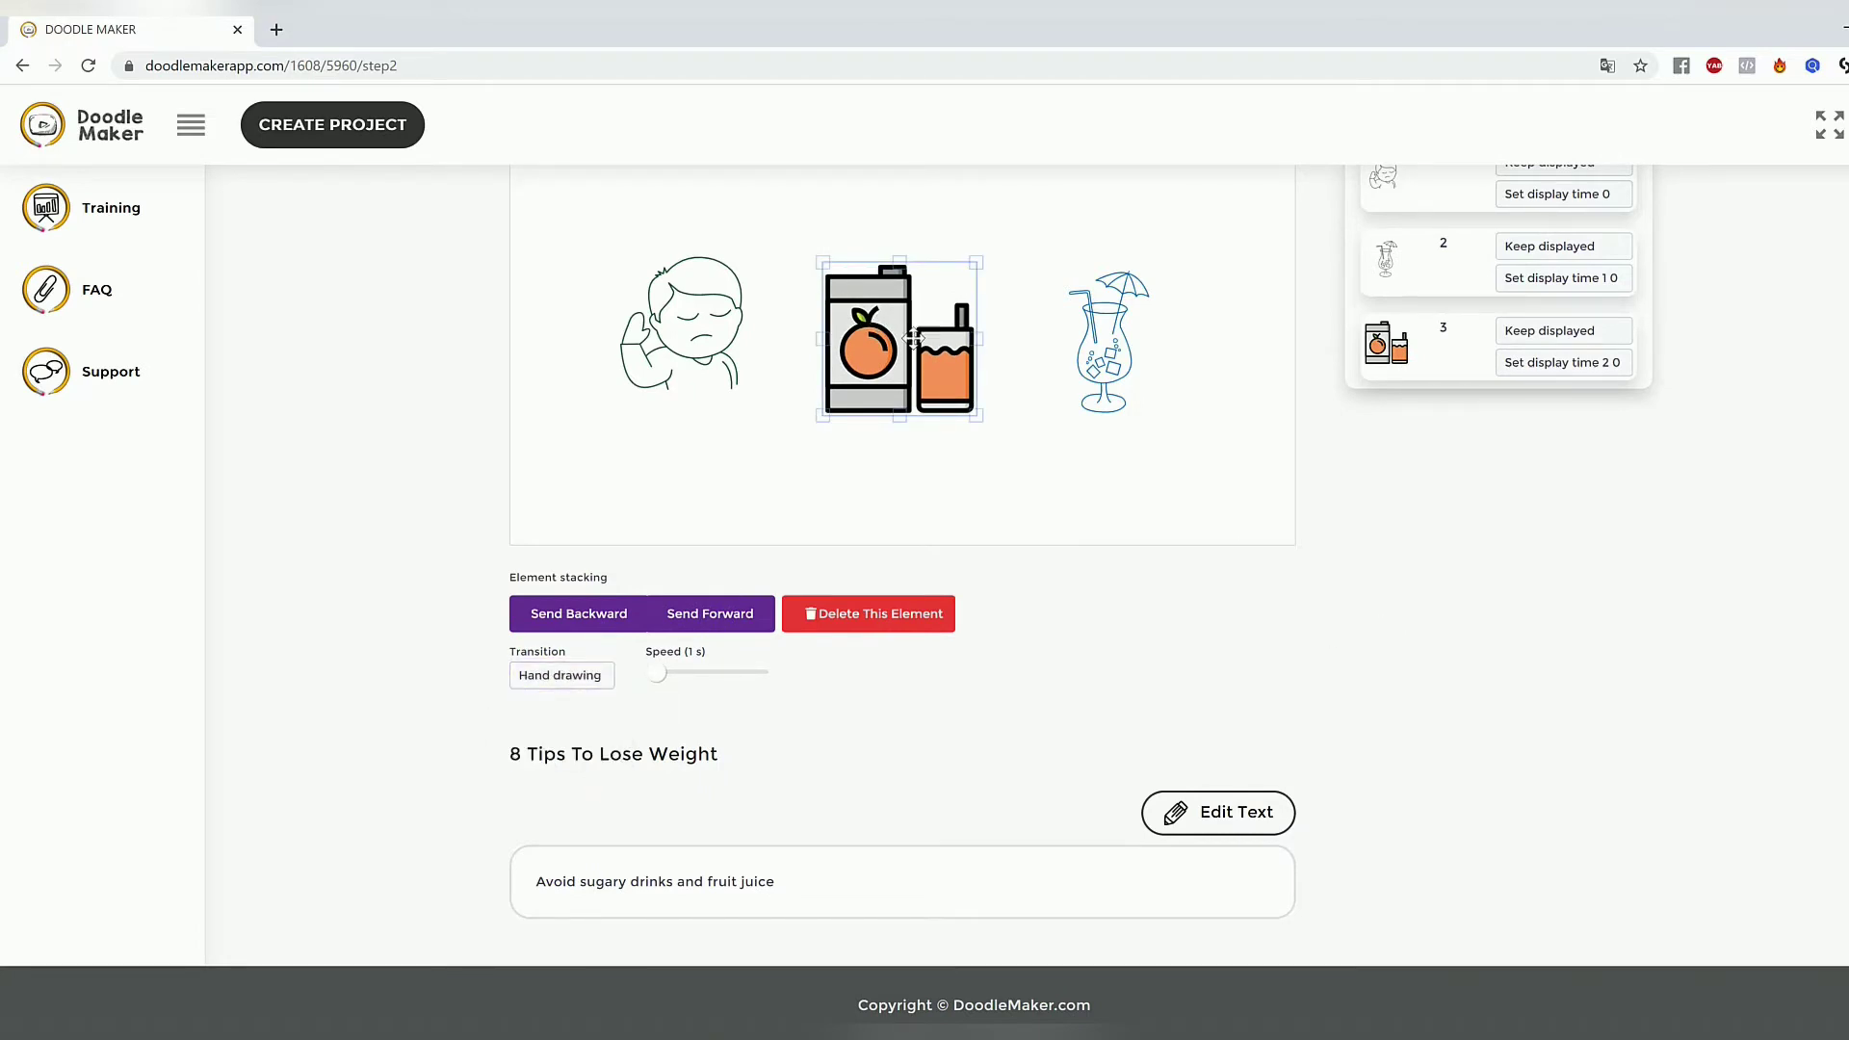
{"action": "left_click_drag", "start_coordinate": [915, 337], "coordinate": [895, 325]}
{"action": "left_click_drag", "start_coordinate": [950, 404], "coordinate": [1012, 452]}
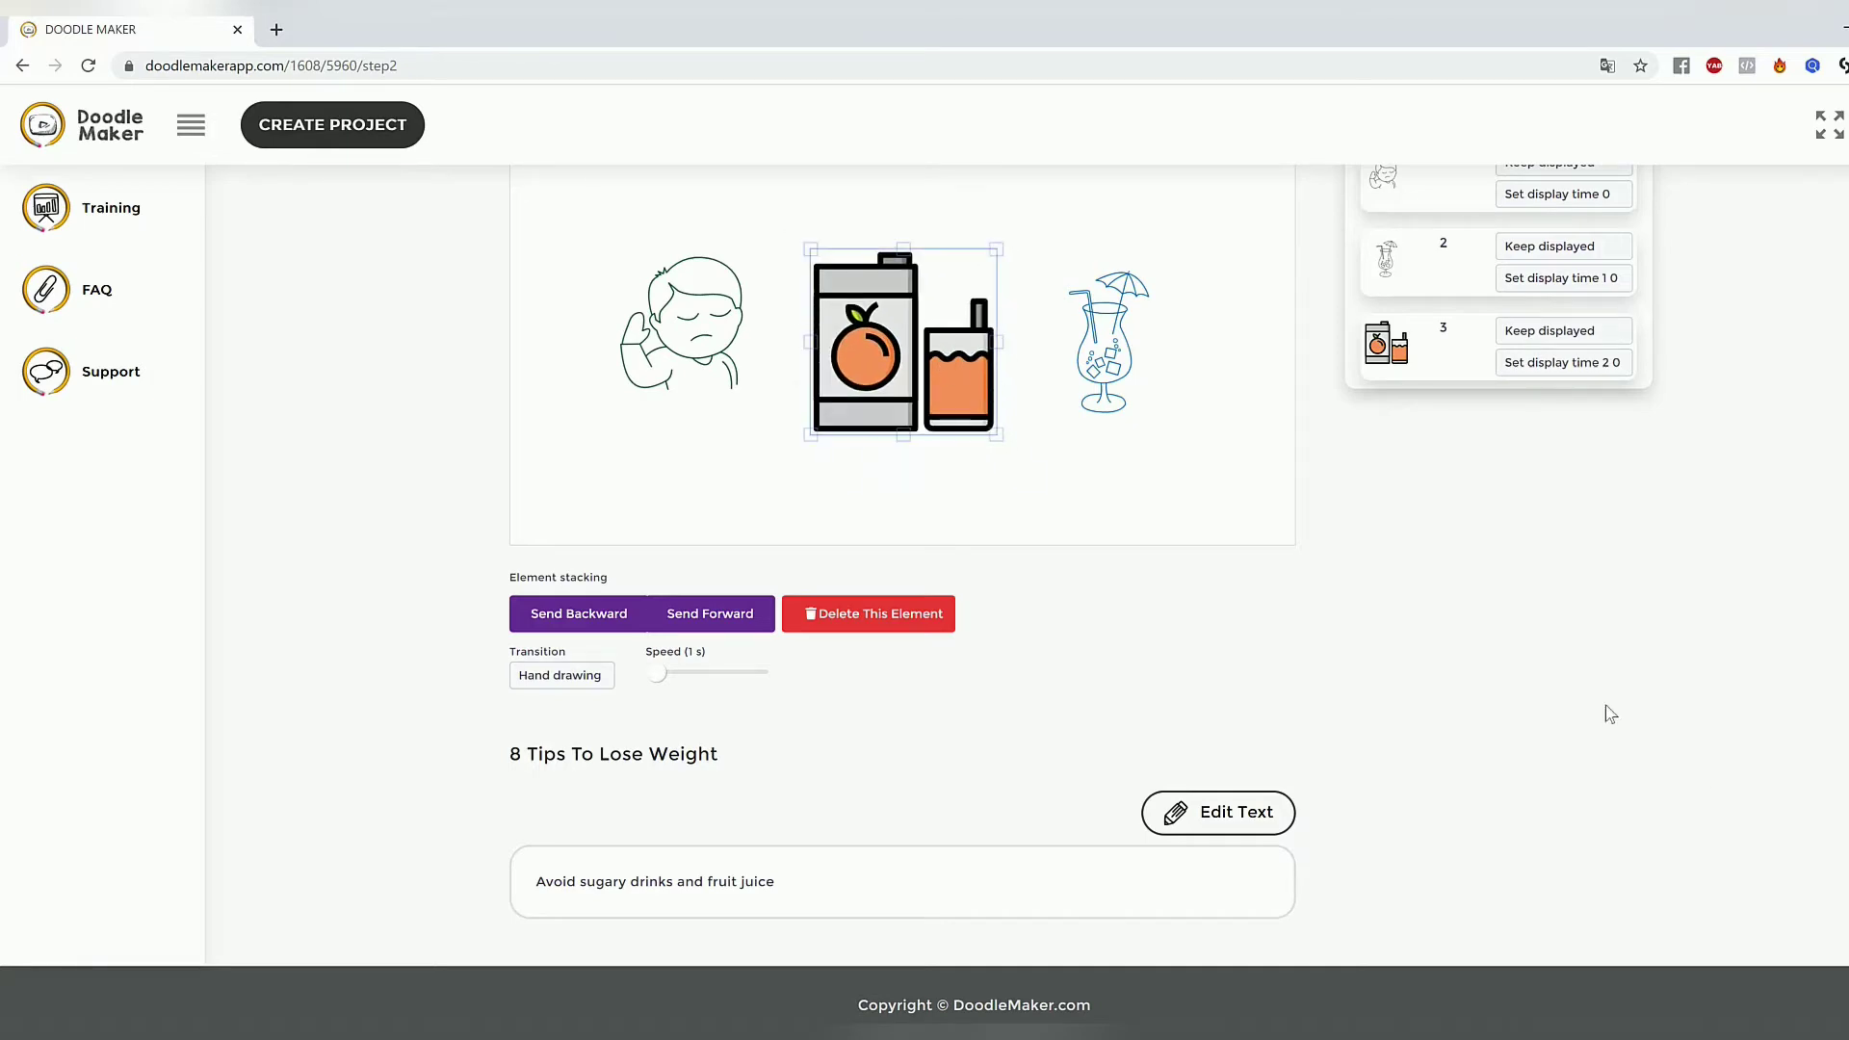
{"action": "left_click", "coordinate": [1152, 499]}
Preview slide 2's animation and shift the orange juice picture slightly up and to the left.
{"action": "scroll", "coordinate": [1160, 681], "scroll_direction": "up", "scroll_amount": 3}
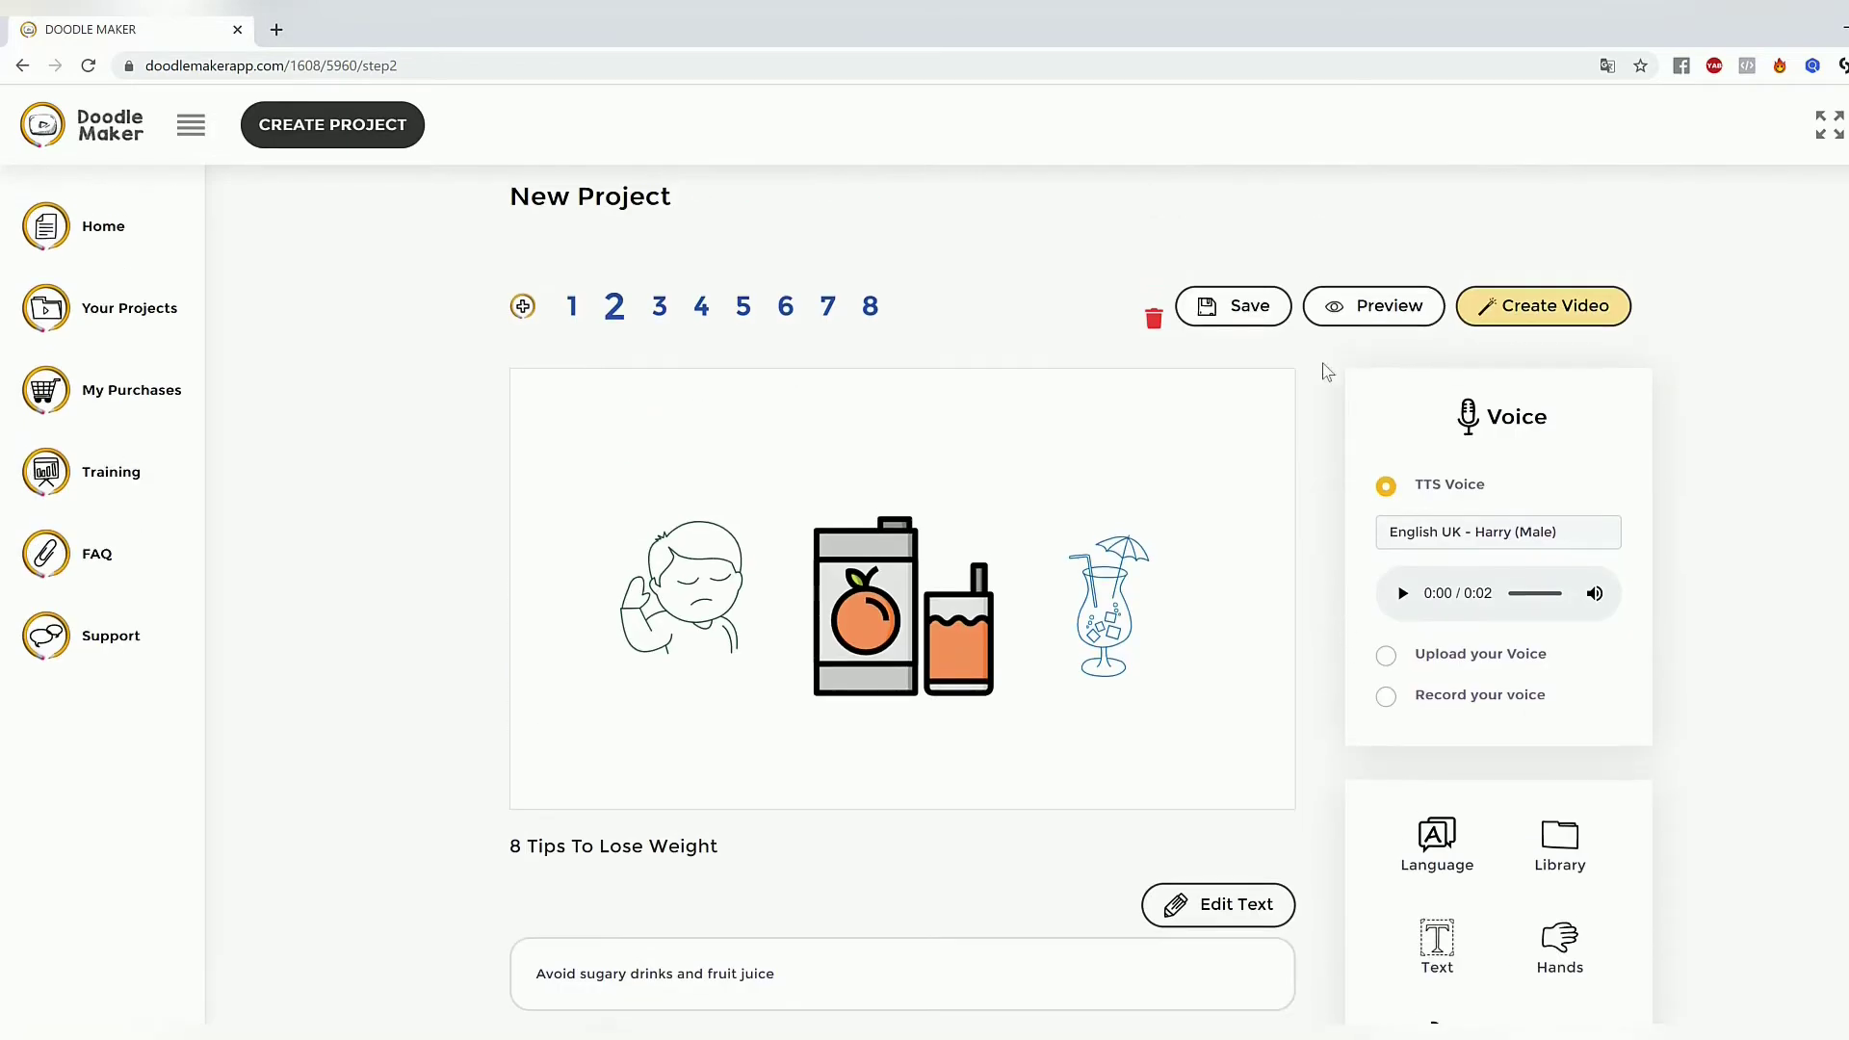
{"action": "left_click", "coordinate": [1380, 311]}
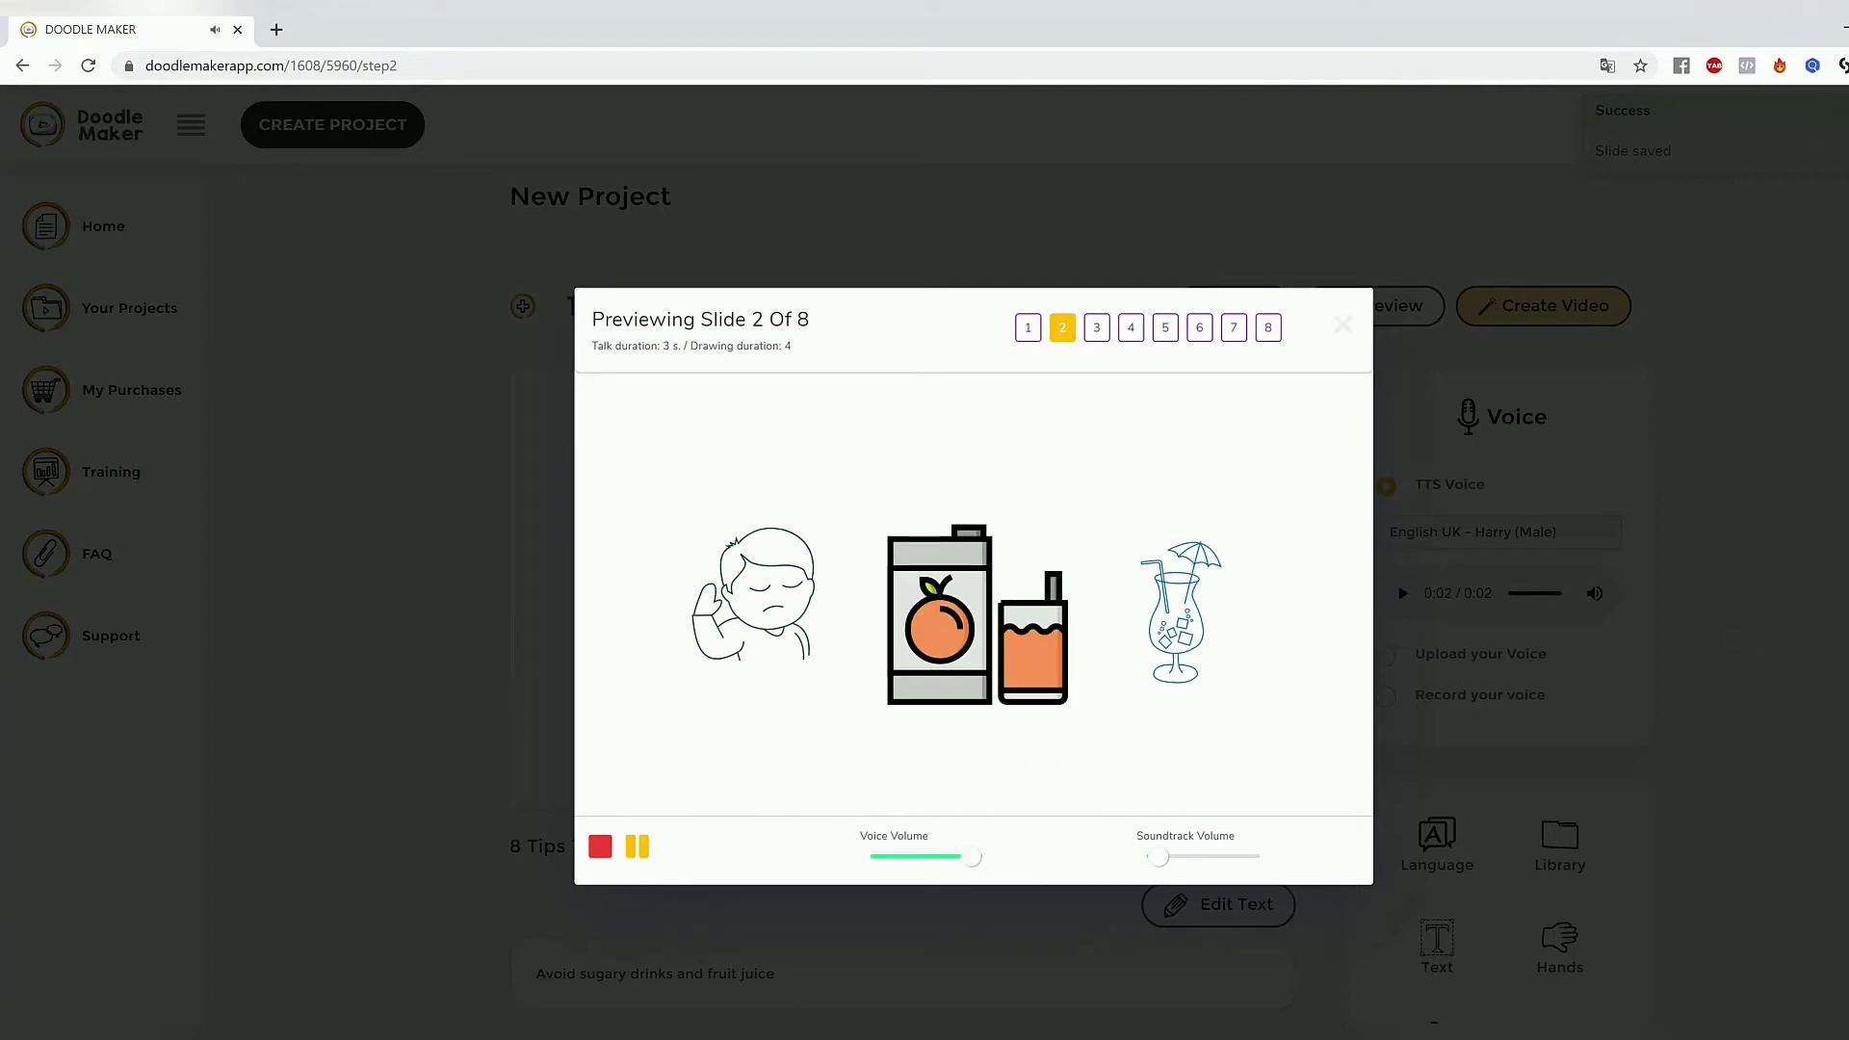
{"action": "left_click", "coordinate": [481, 707]}
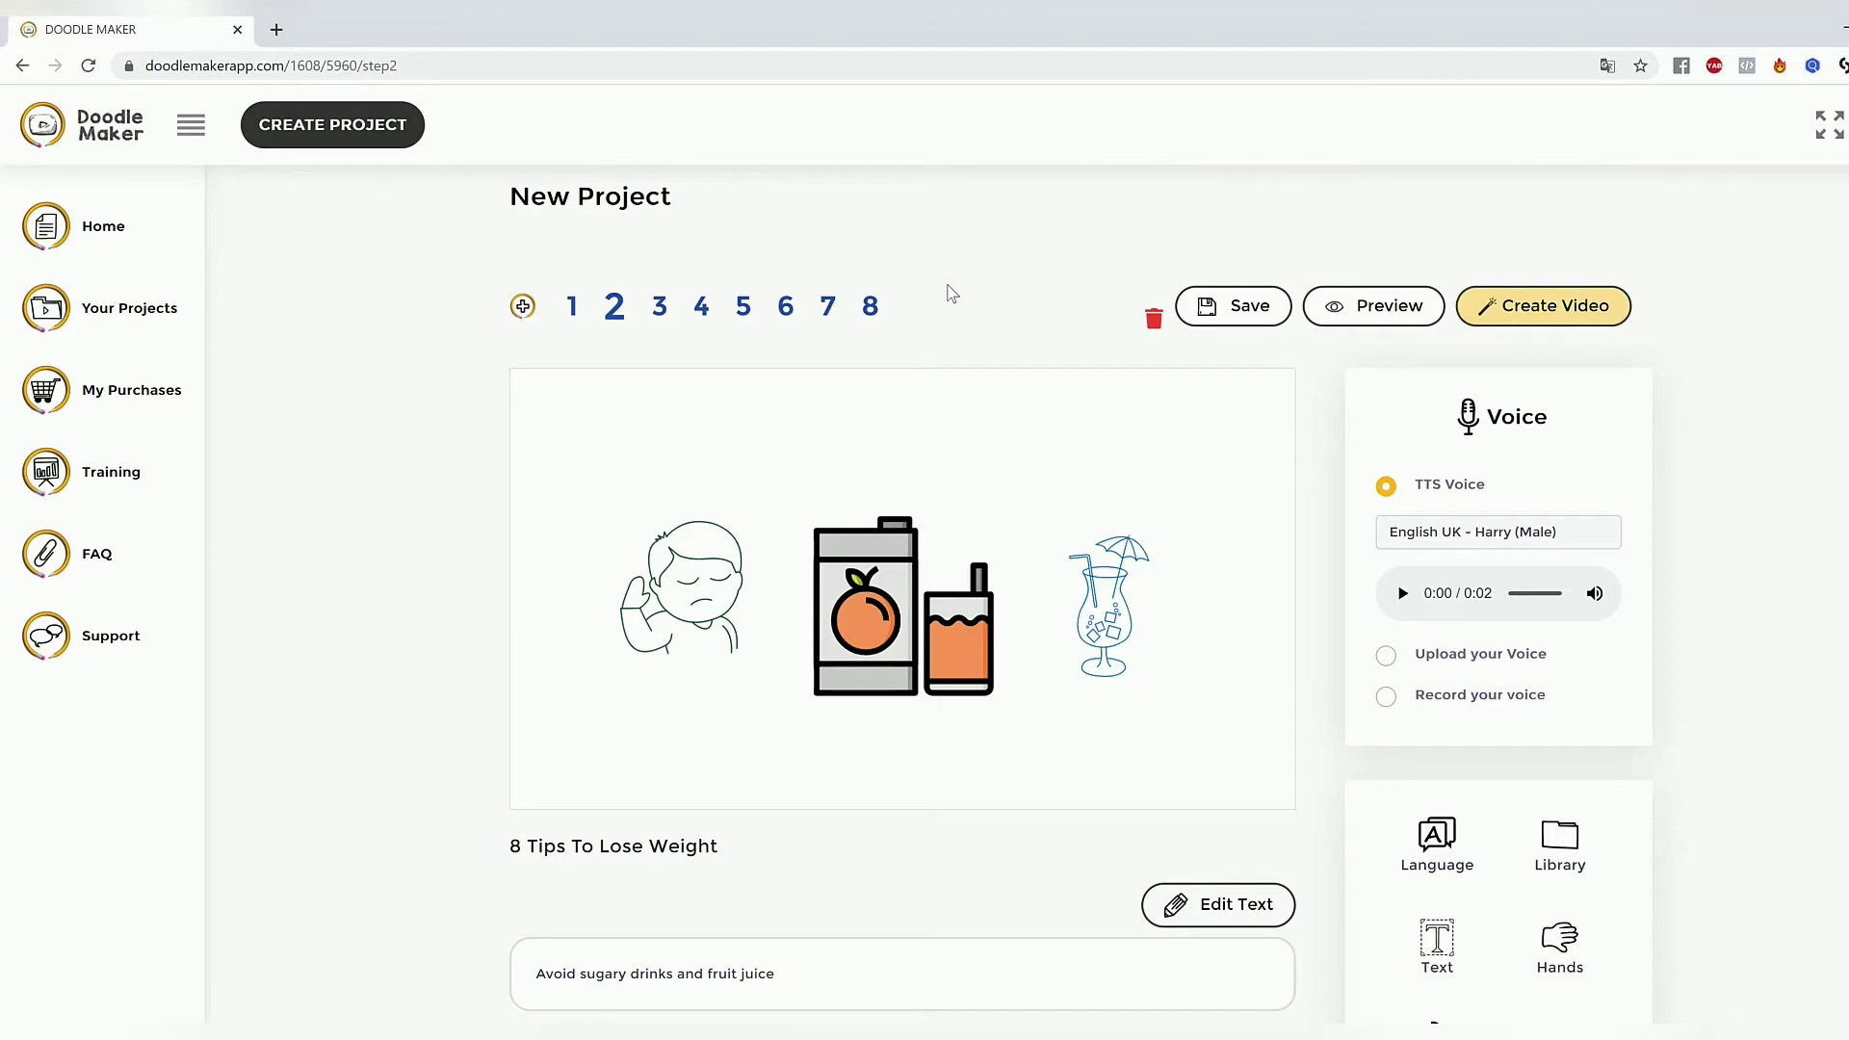
{"action": "left_click", "coordinate": [861, 549]}
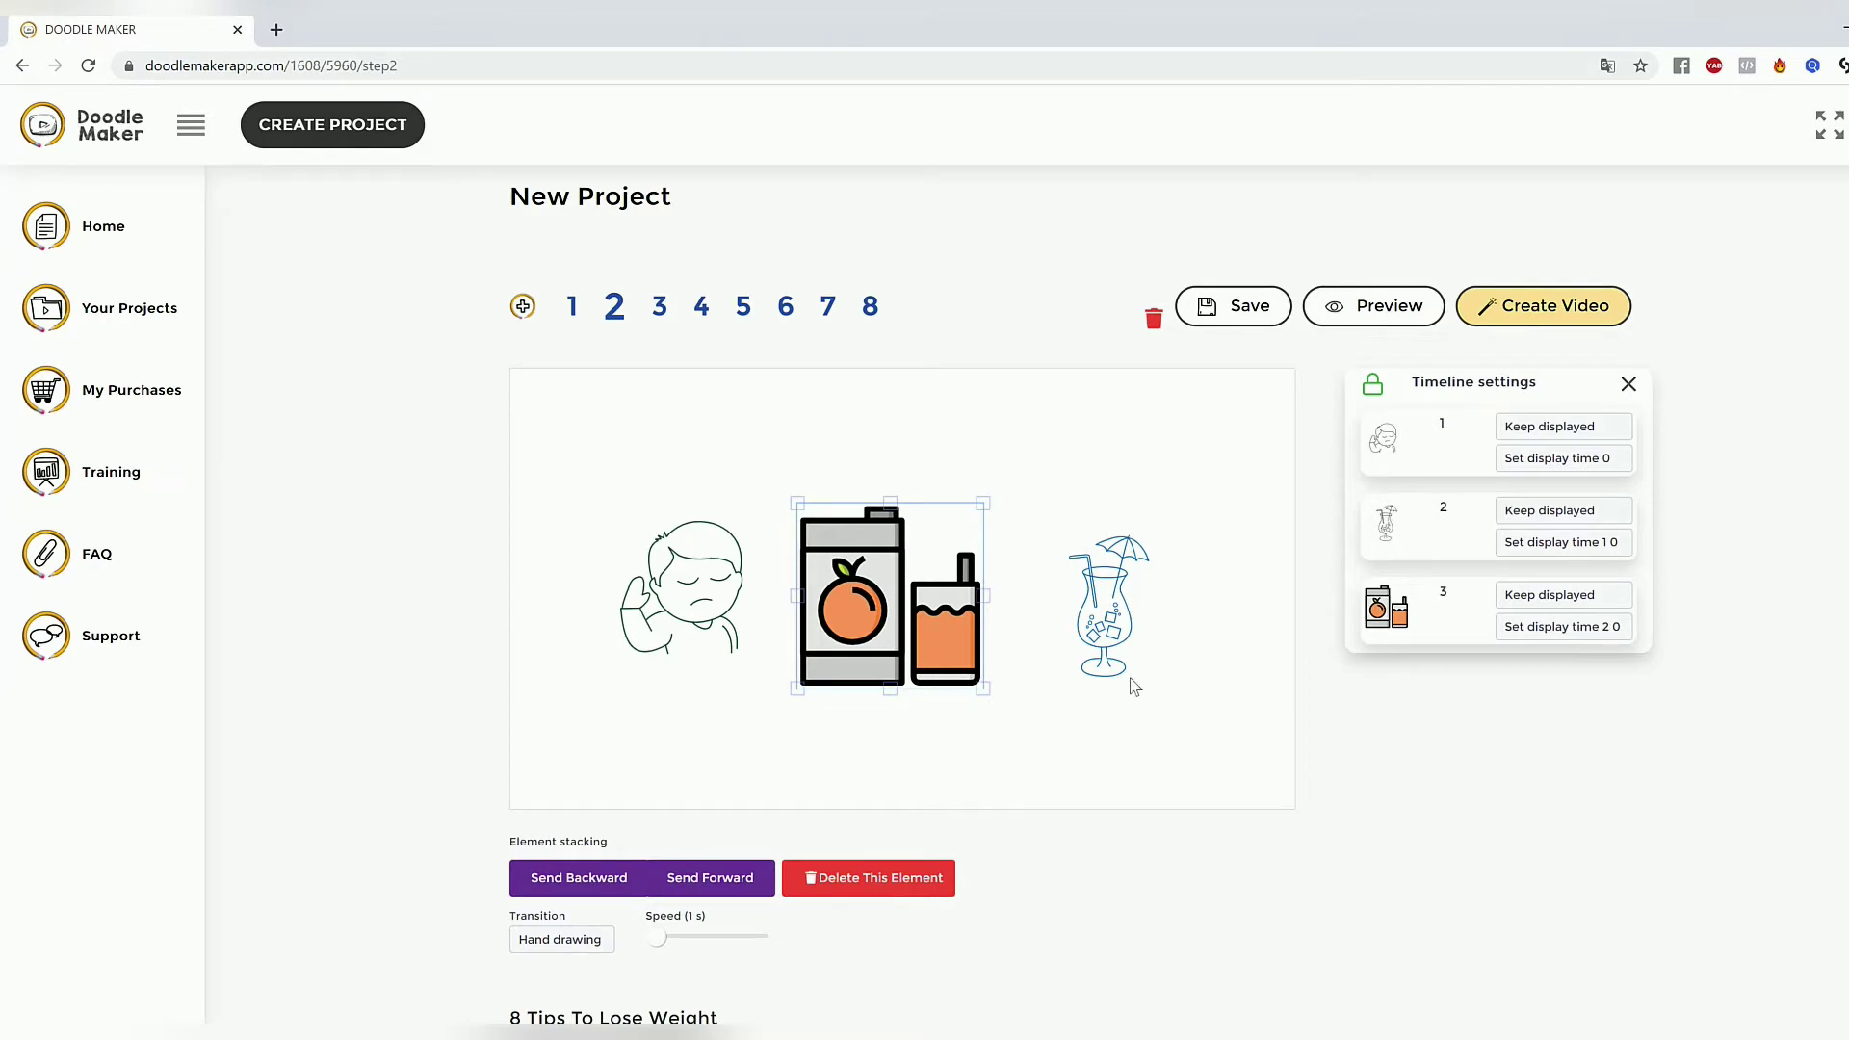
Open slide 8 and shift the fork-and-knife drawing slightly up and to the left.
{"action": "left_click", "coordinate": [869, 310]}
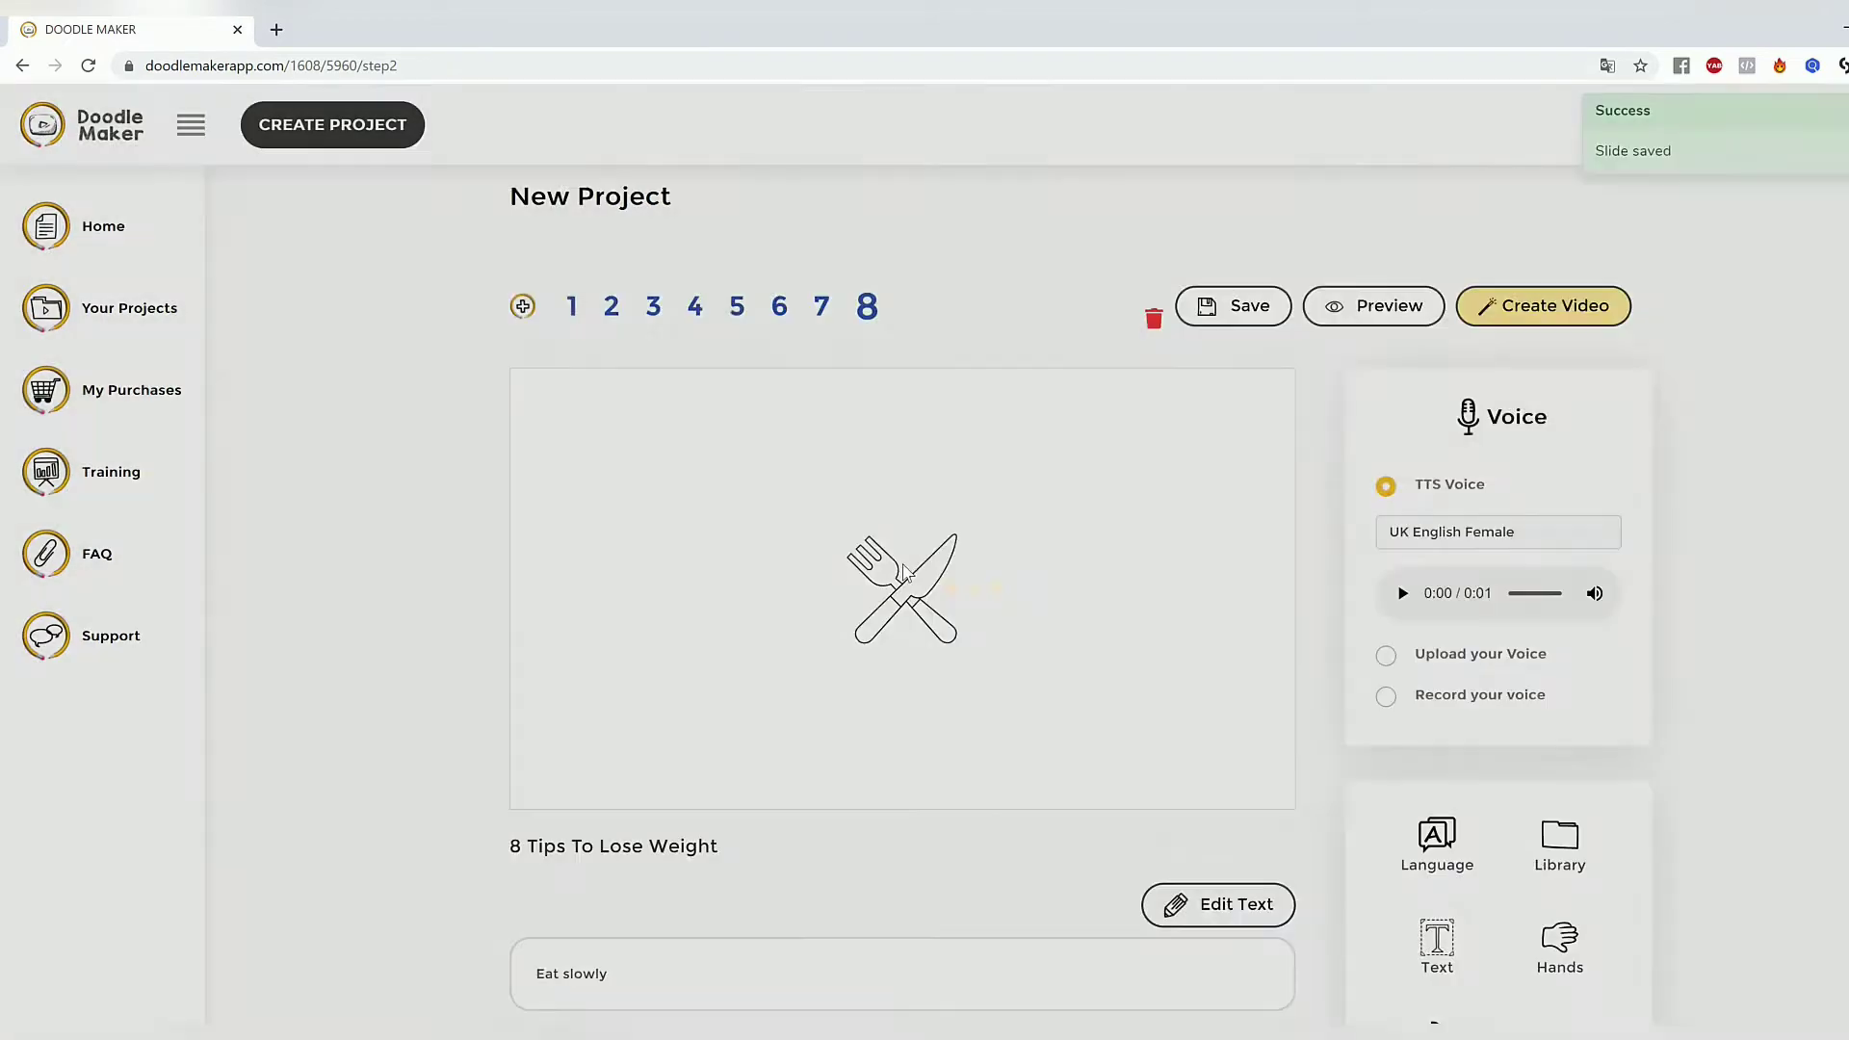
{"action": "left_click", "coordinate": [920, 591]}
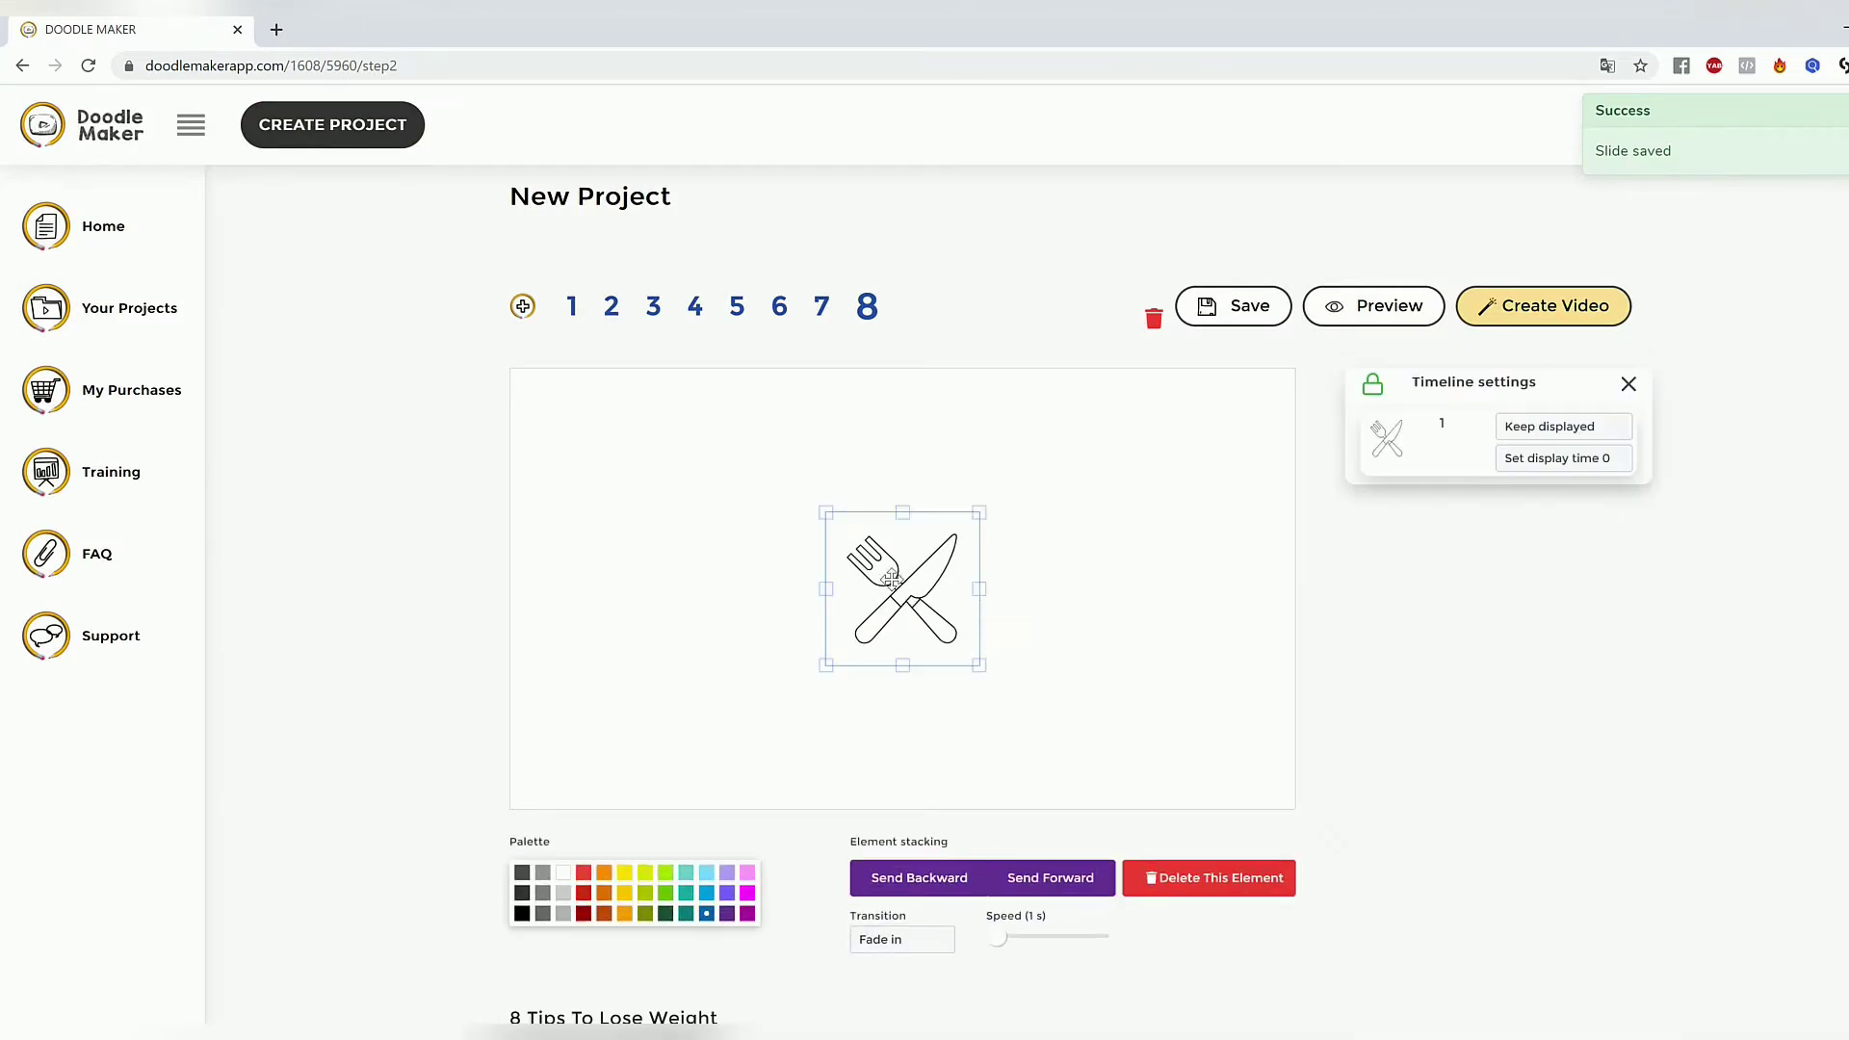
{"action": "mouse_move", "coordinate": [925, 590]}
{"action": "left_mouse_down"}
{"action": "mouse_move", "coordinate": [899, 581]}
{"action": "mouse_move", "coordinate": [918, 581]}
{"action": "left_mouse_up"}
{"action": "scroll", "coordinate": [1210, 632], "scroll_direction": "down", "scroll_amount": 3}
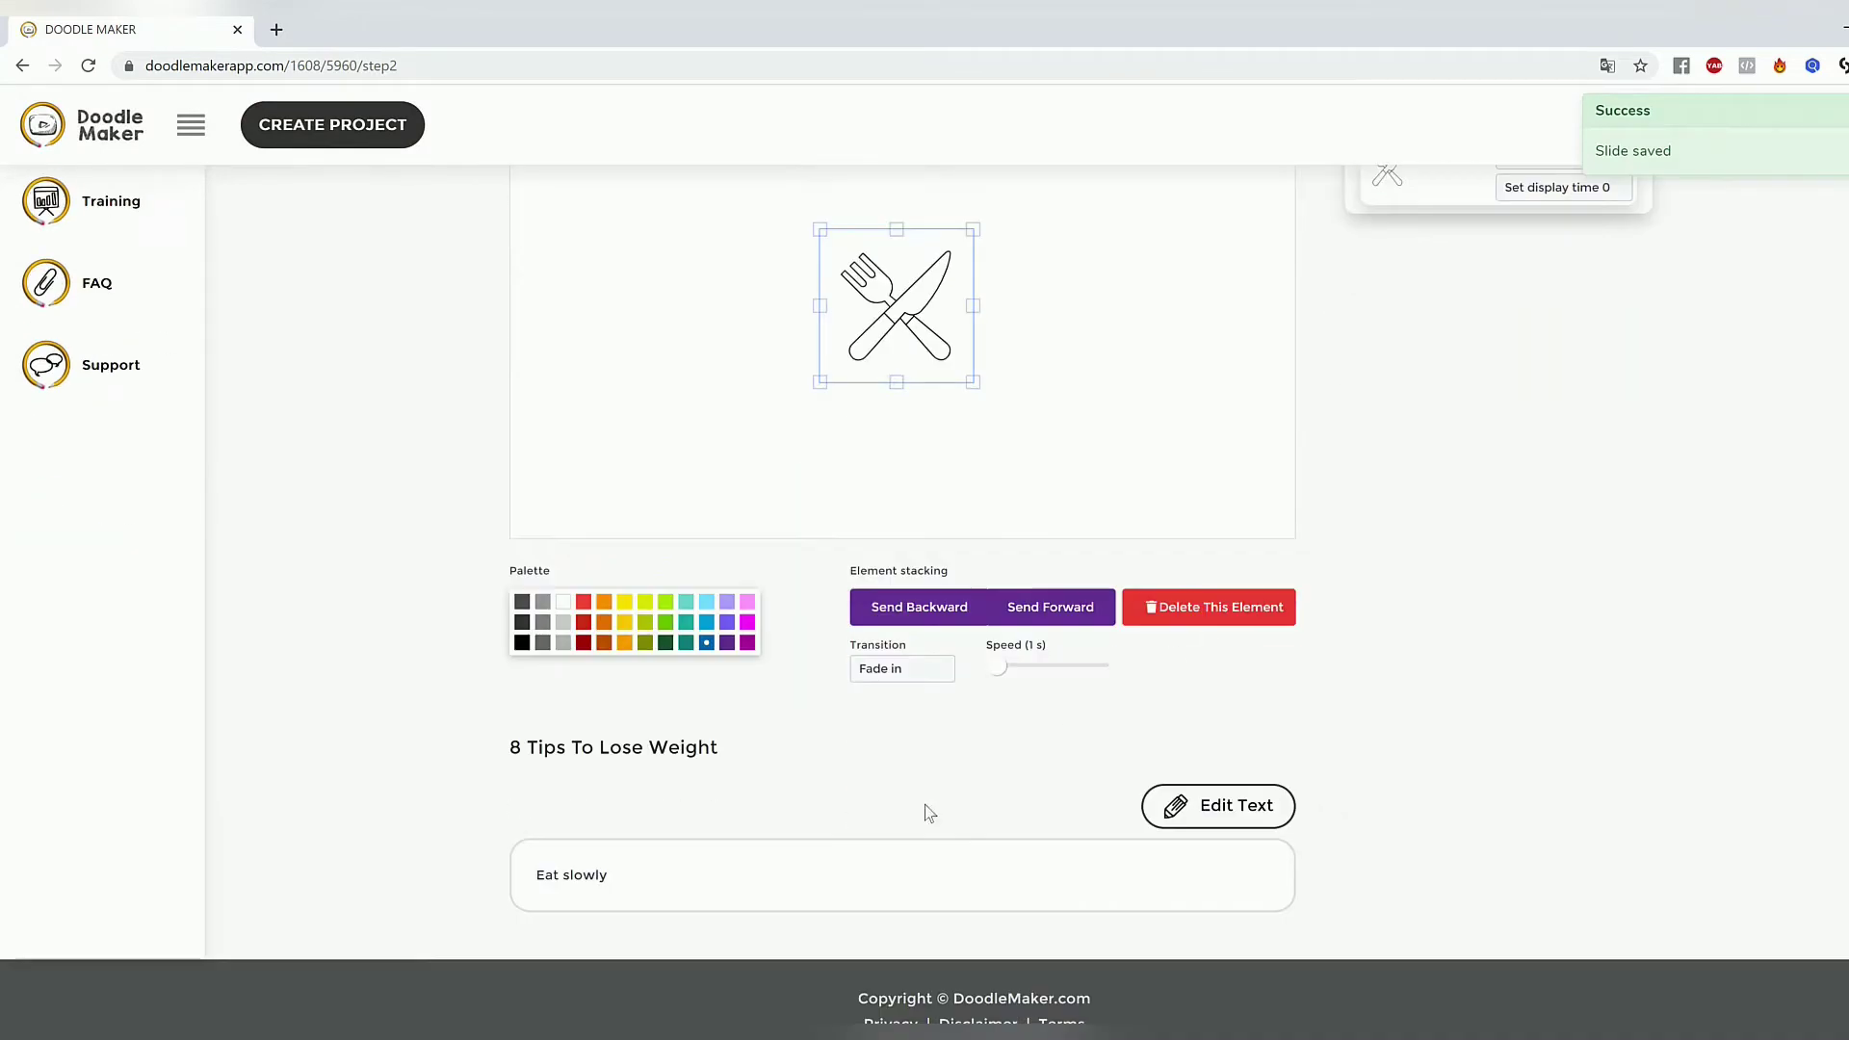
Replace slide 8's text with "Visit Our Website Today..." and rebuild the scene from it.
{"action": "left_click", "coordinate": [1247, 811]}
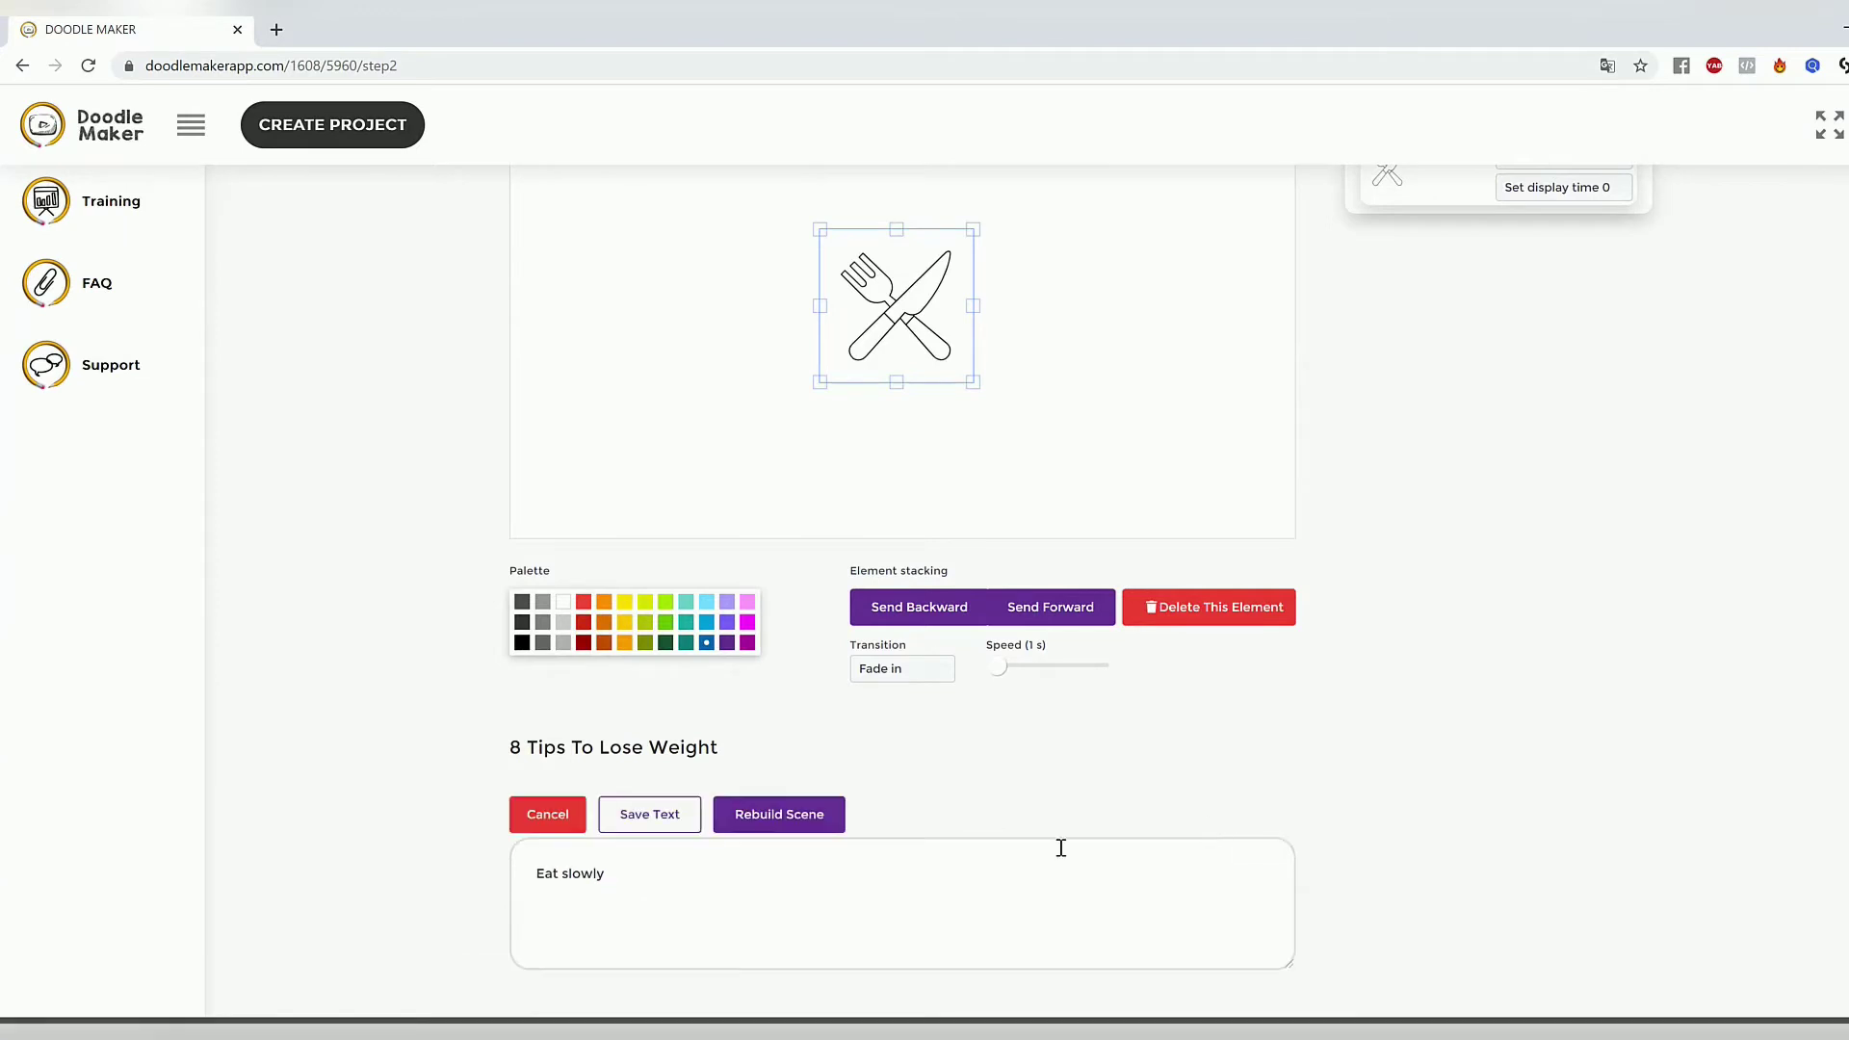
{"action": "left_click_drag", "start_coordinate": [650, 897], "coordinate": [409, 863]}
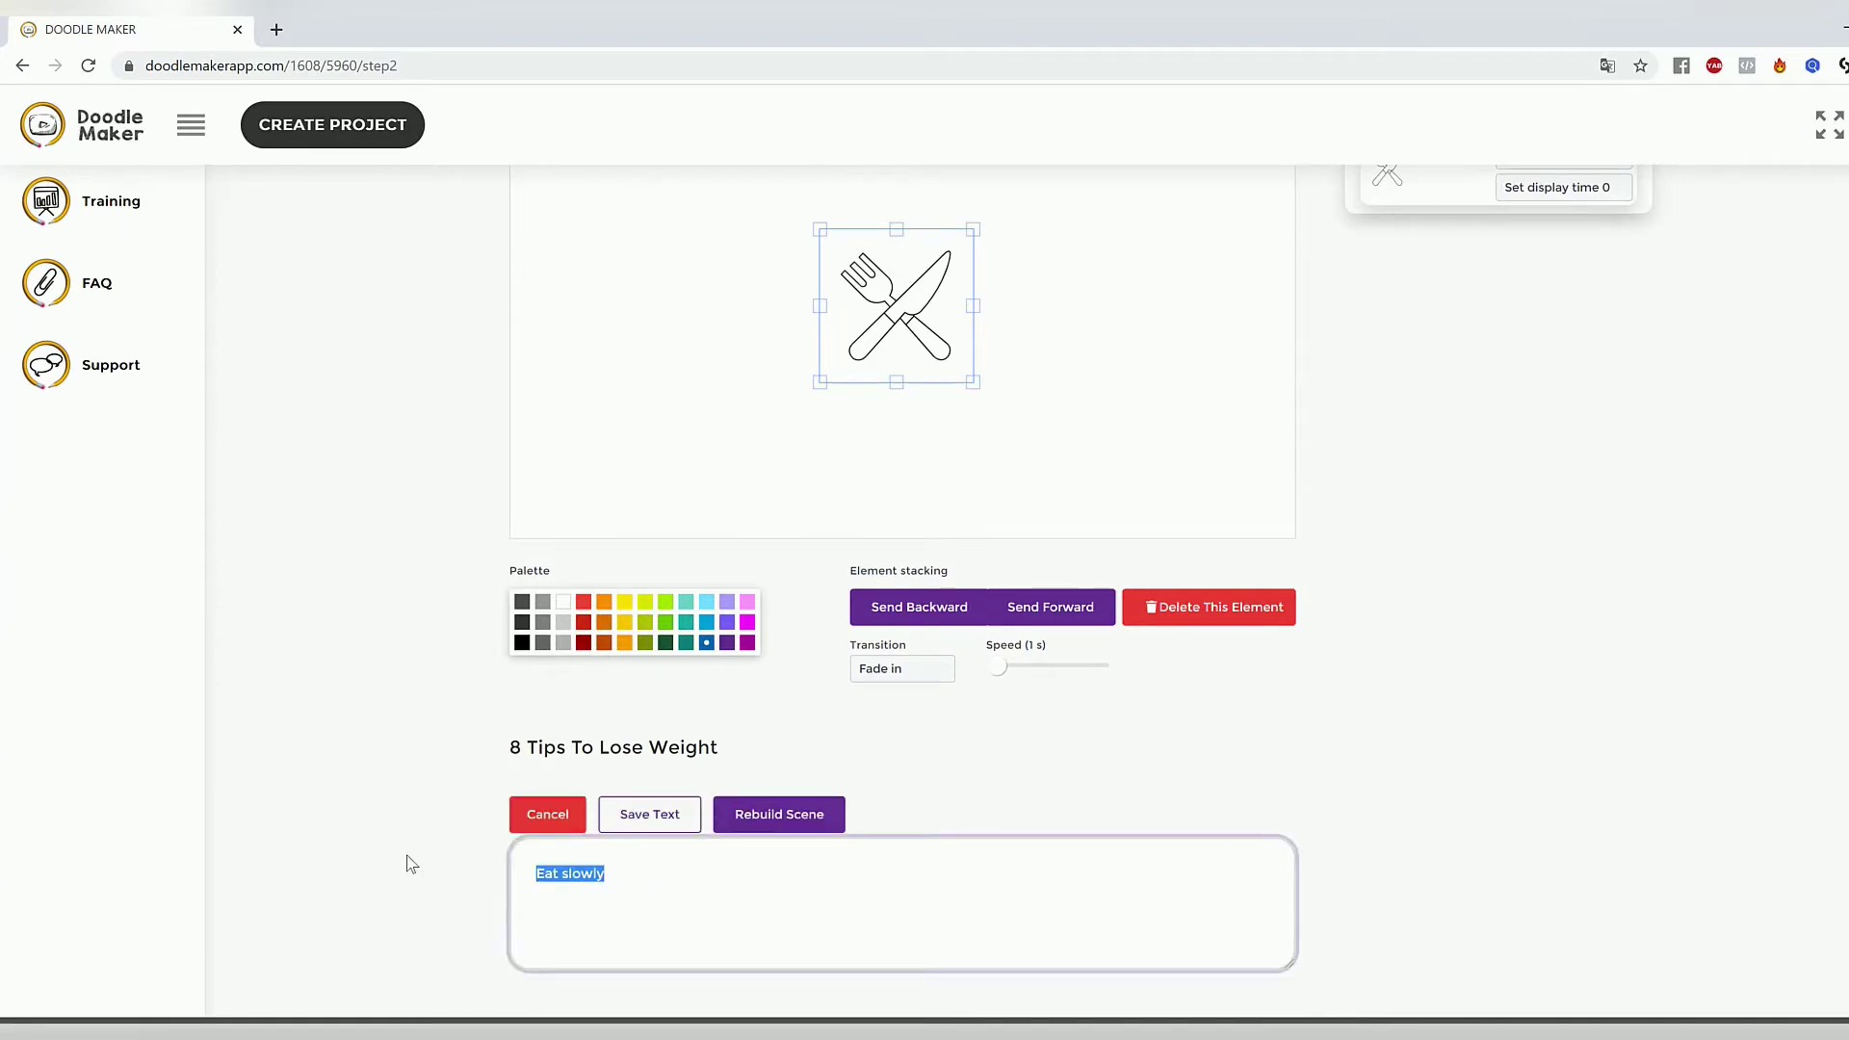
{"action": "type", "text": "call Us Now For More df"}
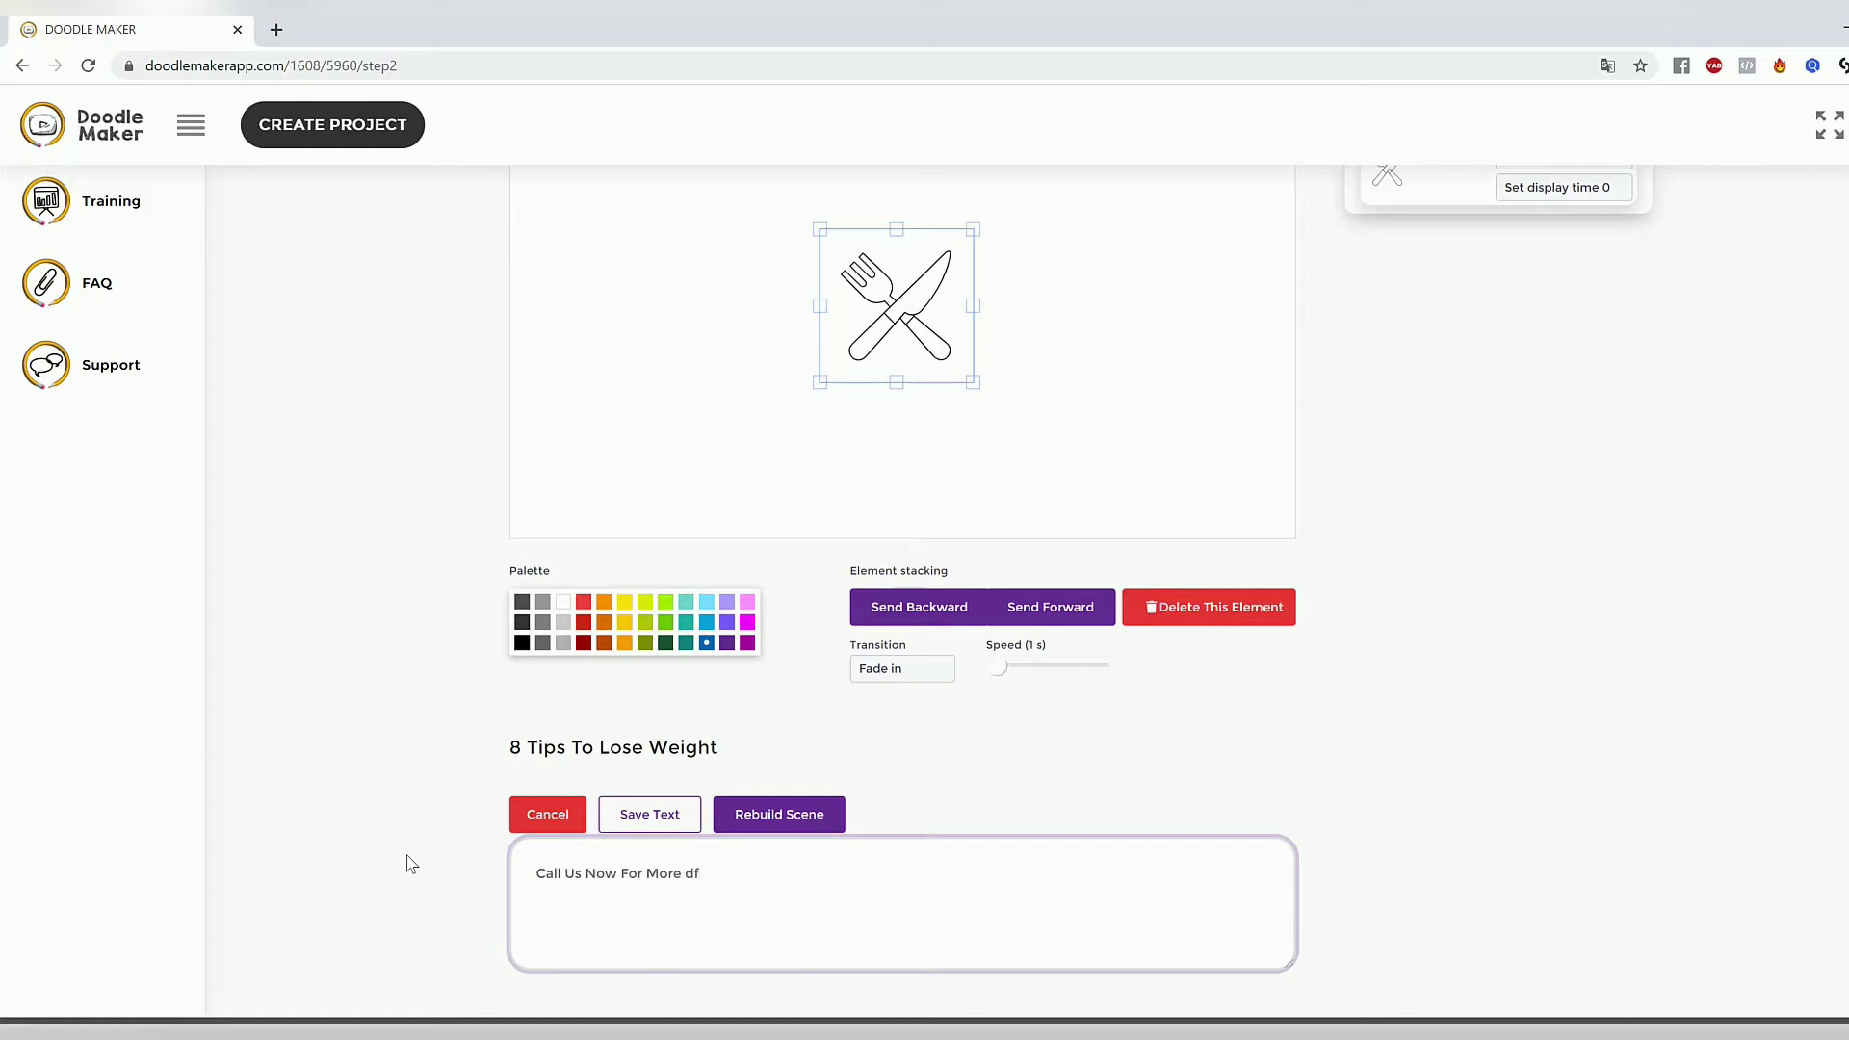
{"action": "key", "text": "BackSpace"}
{"action": "key", "text": "BackSpace"}
{"action": "key", "text": "BackSpace"}
{"action": "key", "text": "BackSpace"}
{"action": "key", "text": "BackSpace"}
{"action": "key", "text": "BackSpace"}
{"action": "key", "text": "BackSpace"}
{"action": "key", "text": "BackSpace"}
{"action": "key", "text": "BackSpace"}
{"action": "key", "text": "BackSpace"}
{"action": "key", "text": "BackSpace"}
{"action": "key", "text": "BackSpace"}
{"action": "key", "text": "BackSpace"}
{"action": "key", "text": "BackSpace"}
{"action": "key", "text": "BackSpace"}
{"action": "key", "text": "BackSpace"}
{"action": "key", "text": "BackSpace"}
{"action": "key", "text": "BackSpace"}
{"action": "key", "text": "BackSpace"}
{"action": "key", "text": "BackSpace"}
{"action": "type", "text": "V"}
{"action": "left_click", "coordinate": [828, 819]}
{"action": "left_click", "coordinate": [945, 719]}
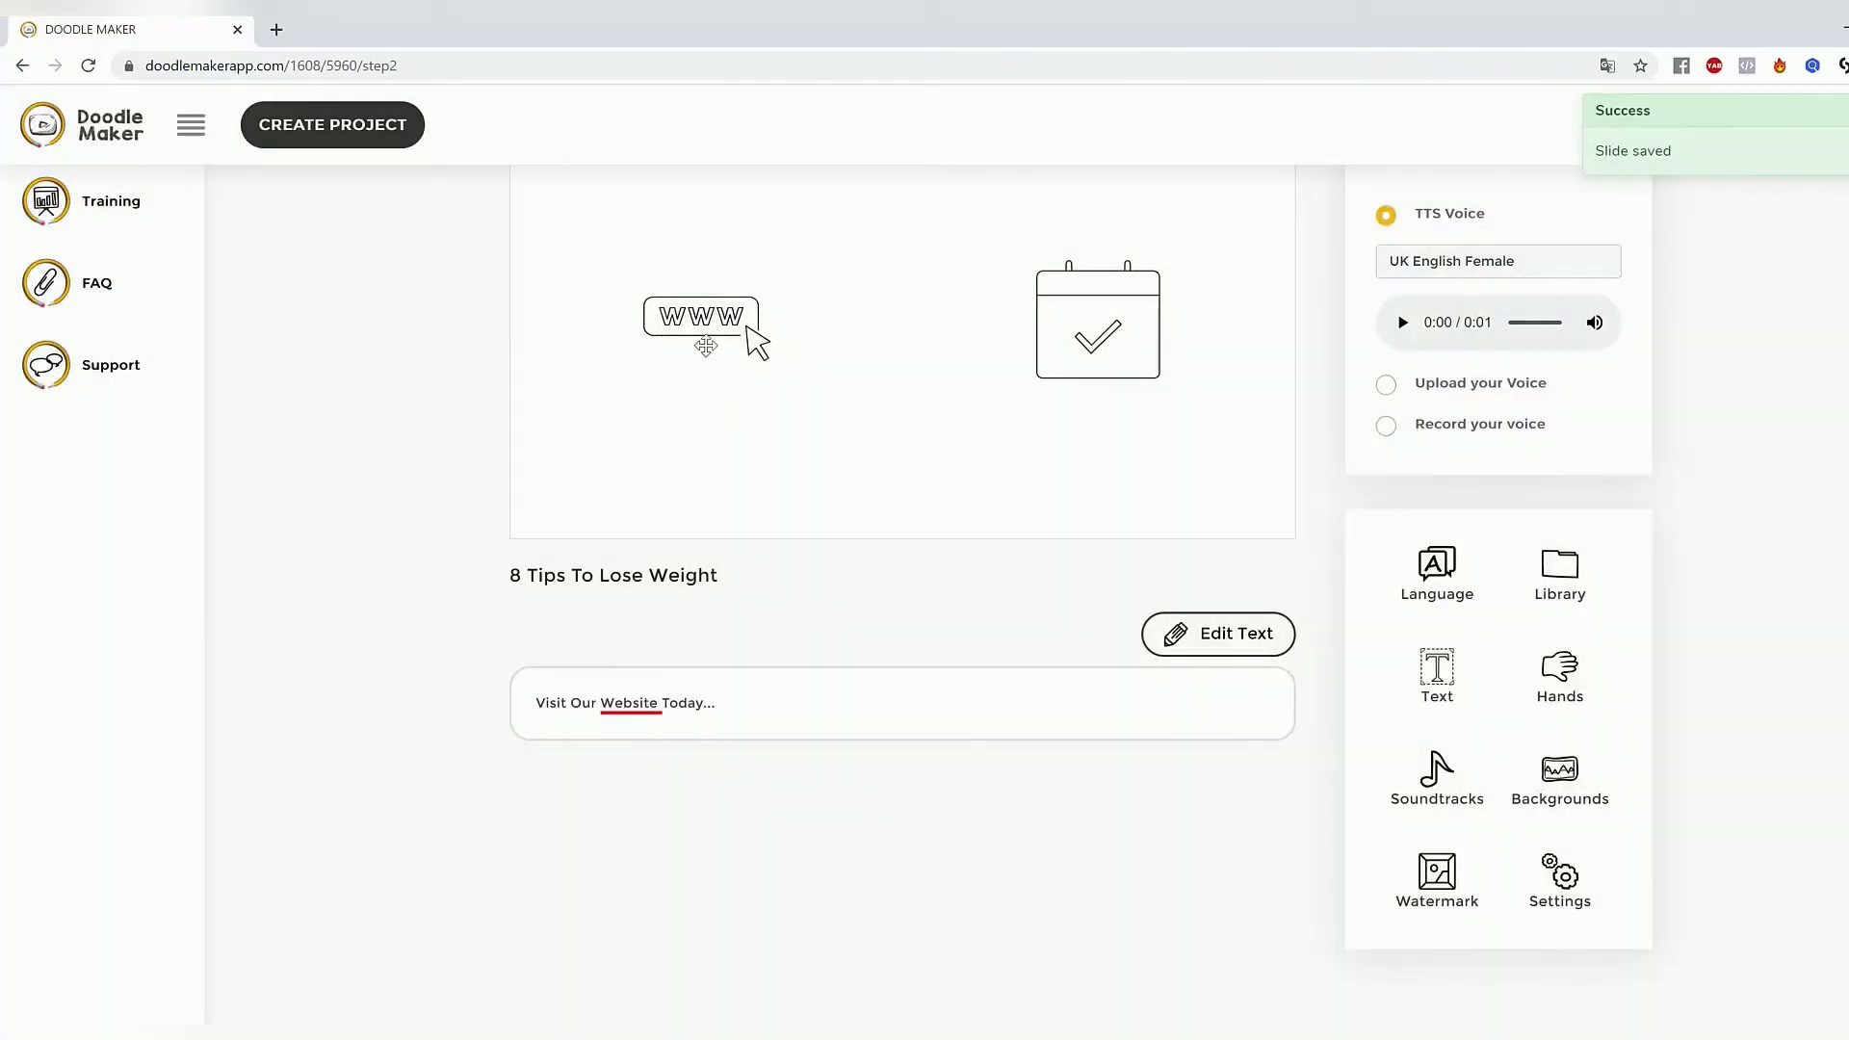
Recolour slide 8's WWW drawing, trying red and settling on dark blue.
{"action": "left_click", "coordinate": [765, 349]}
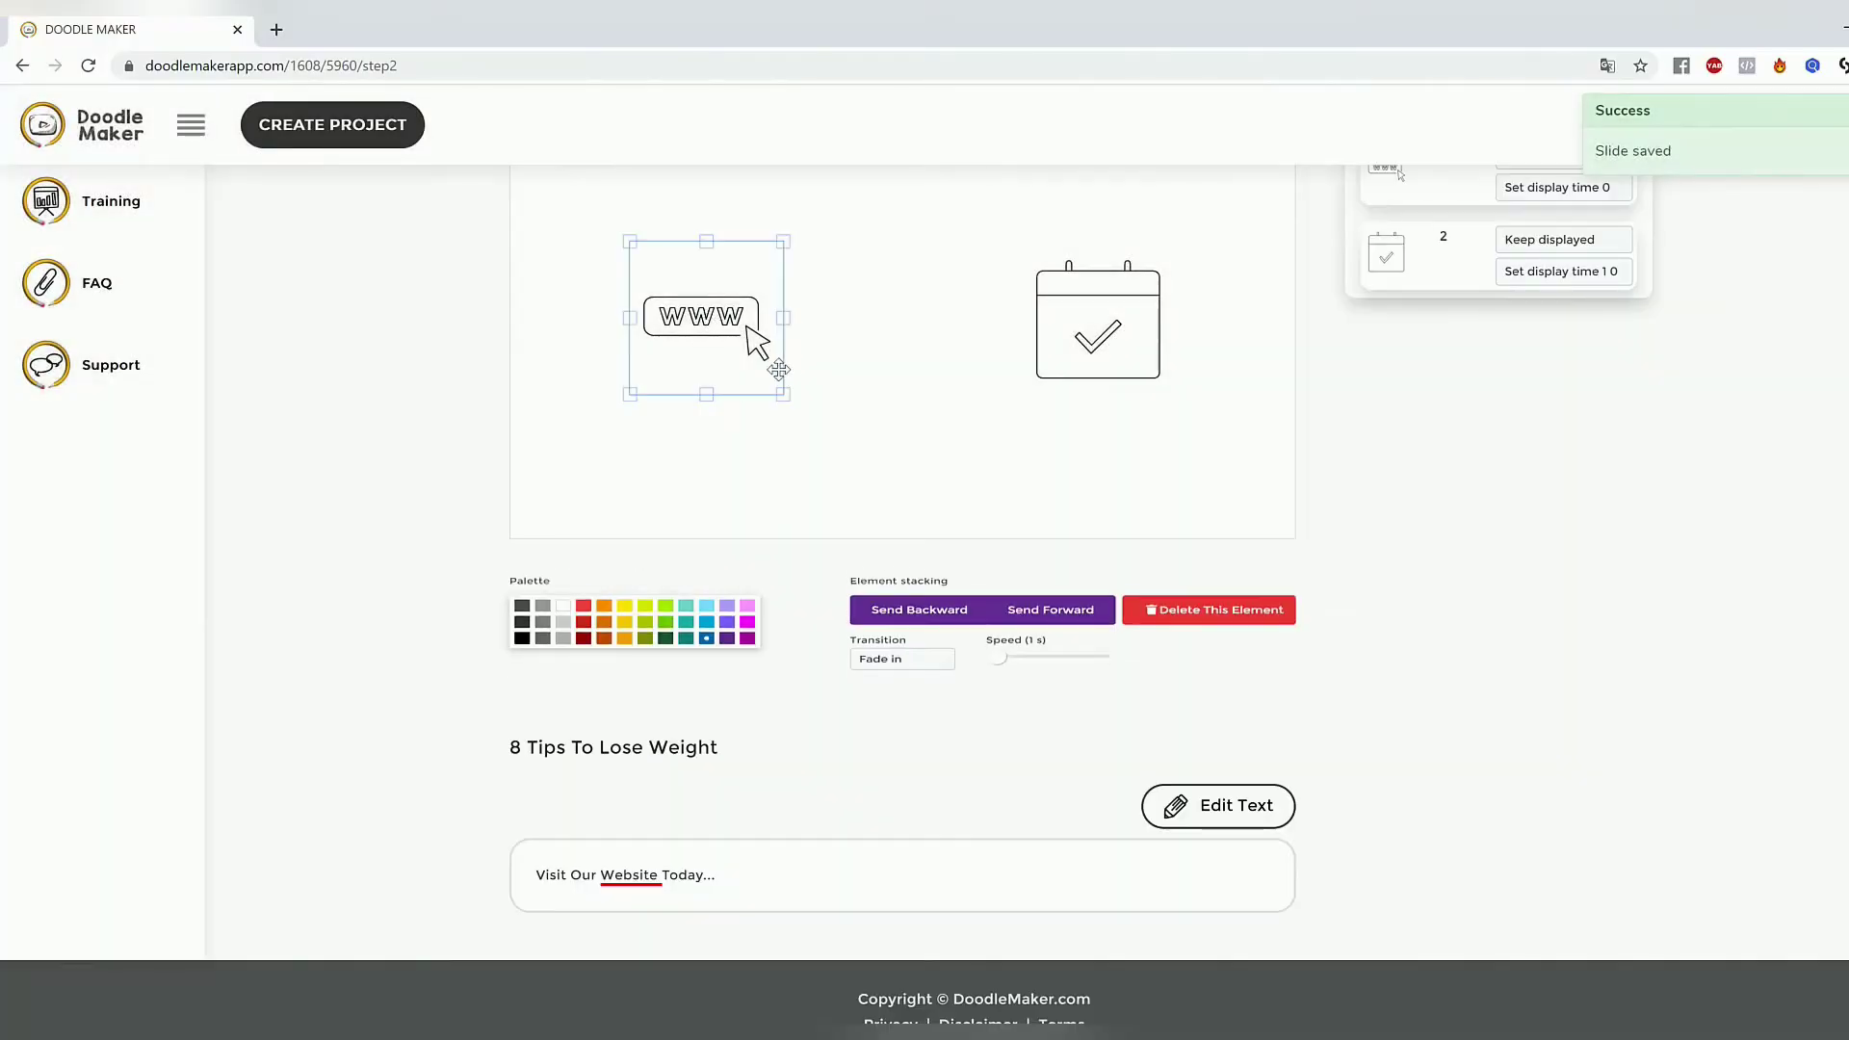
{"action": "left_click", "coordinate": [1101, 318]}
{"action": "left_click", "coordinate": [961, 341]}
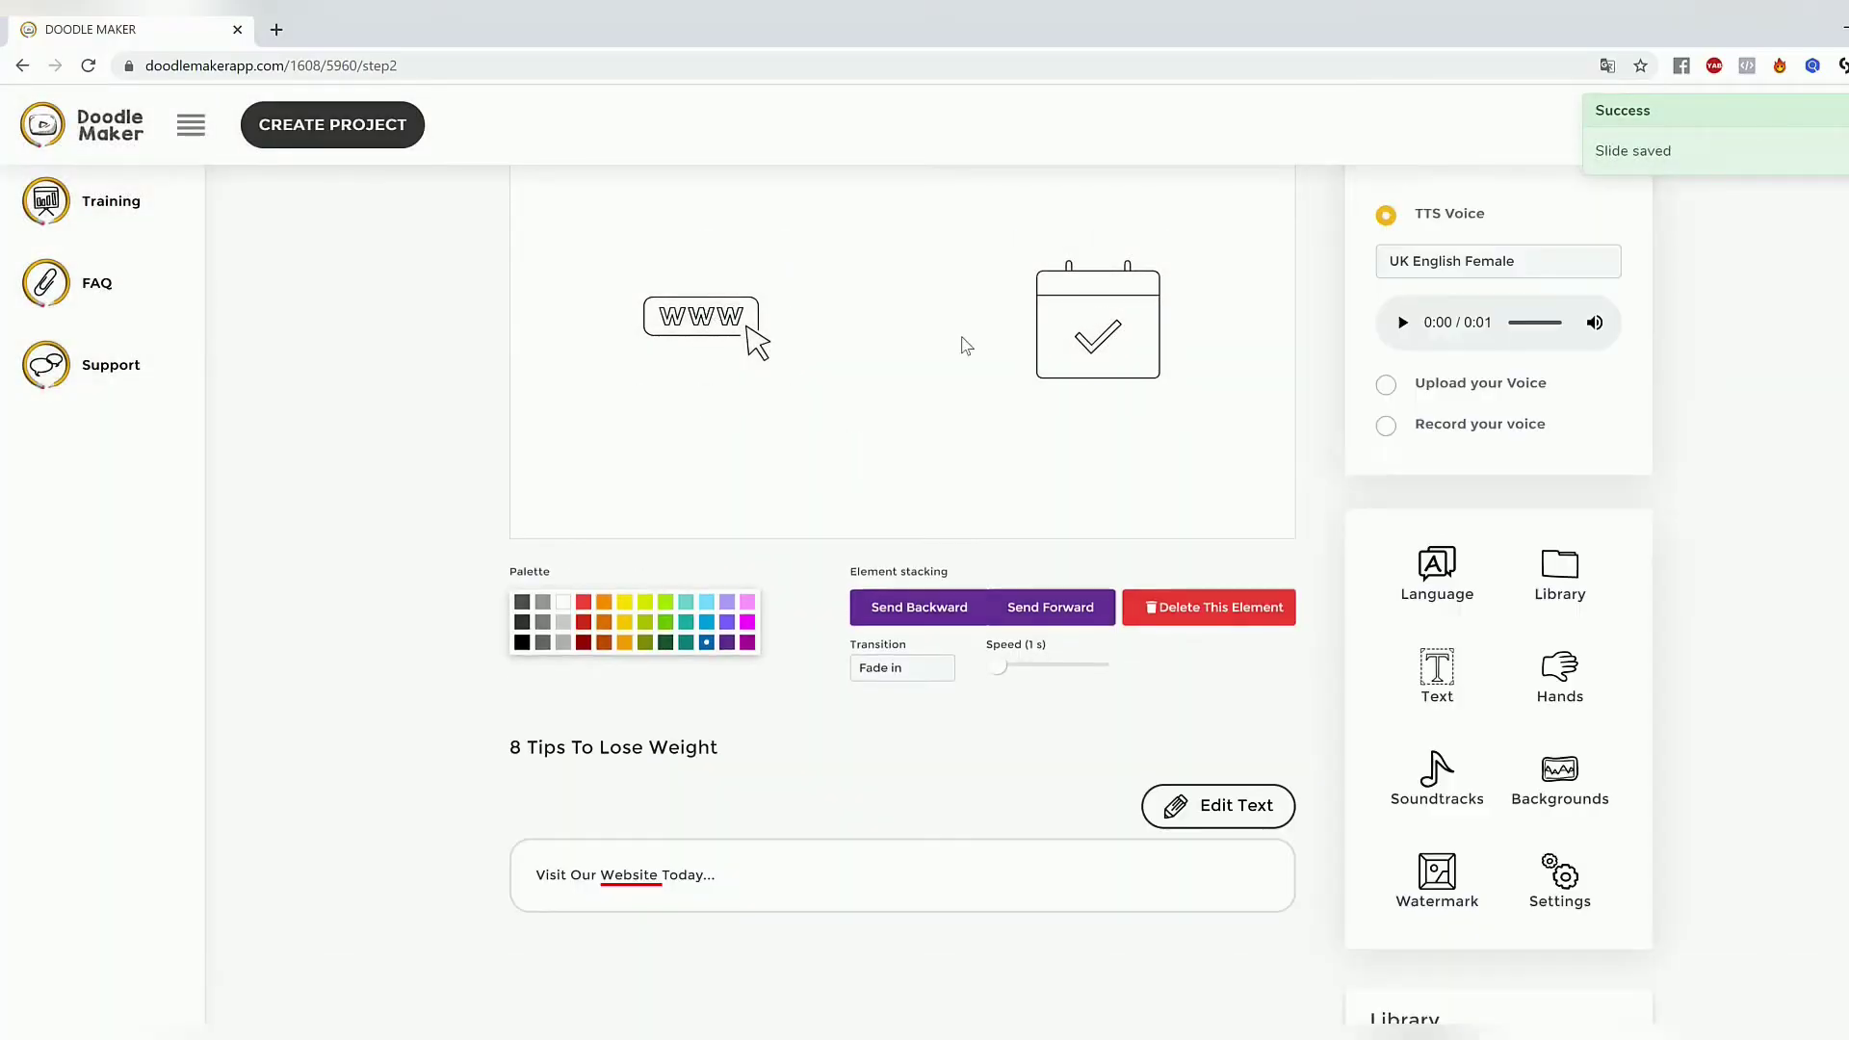
{"action": "left_click", "coordinate": [705, 319]}
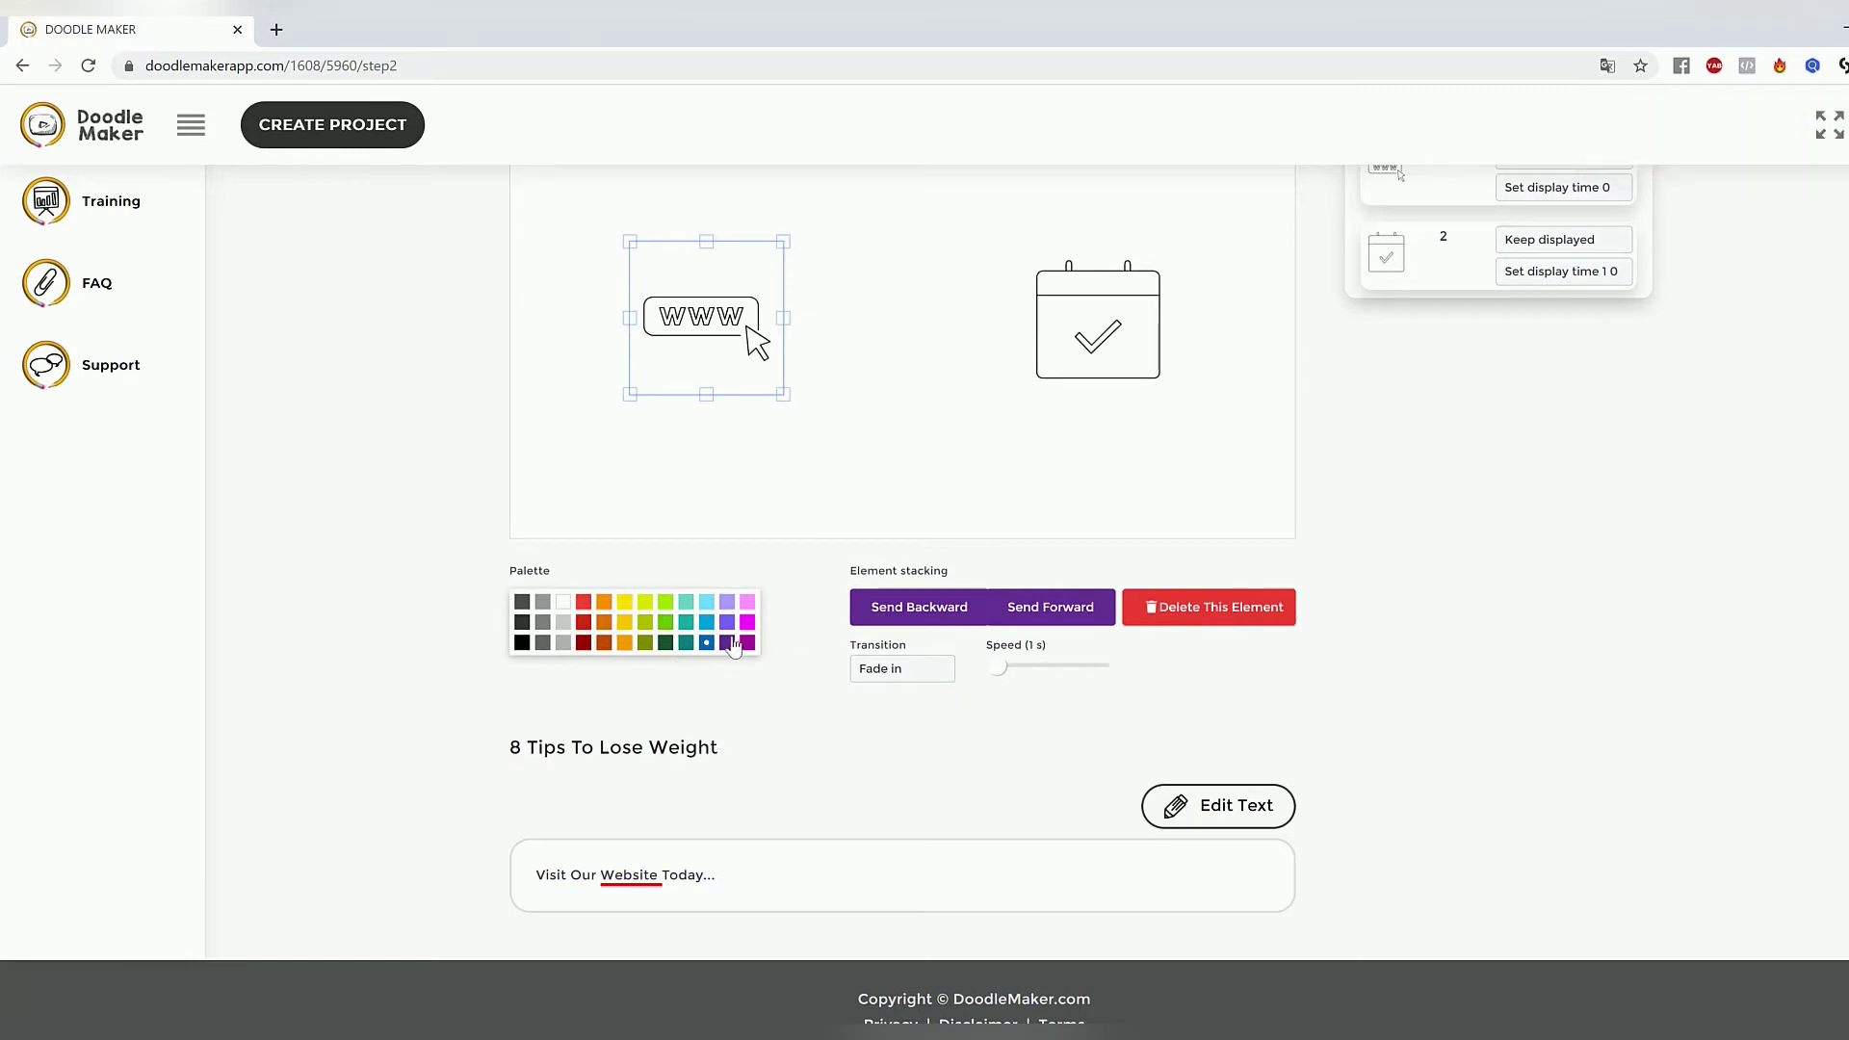
{"action": "left_click", "coordinate": [583, 622]}
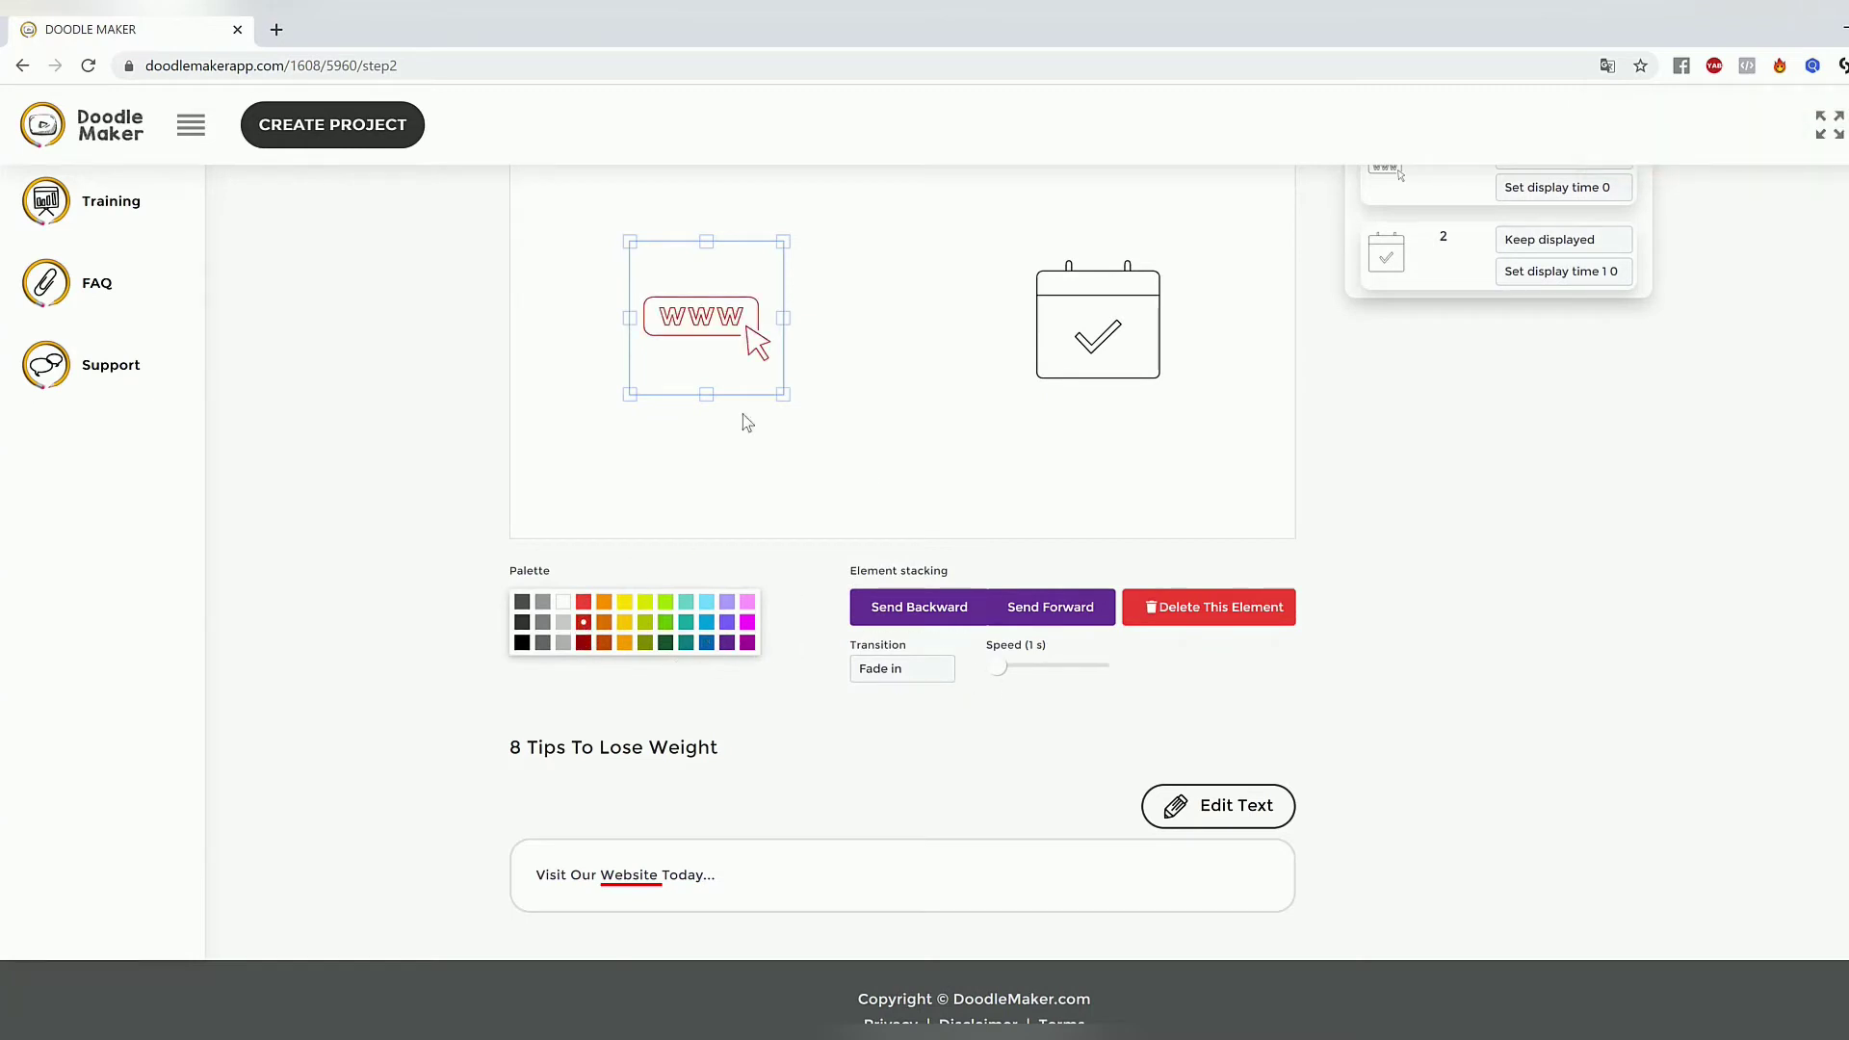
{"action": "left_click", "coordinate": [706, 643]}
{"action": "left_click", "coordinate": [1071, 451]}
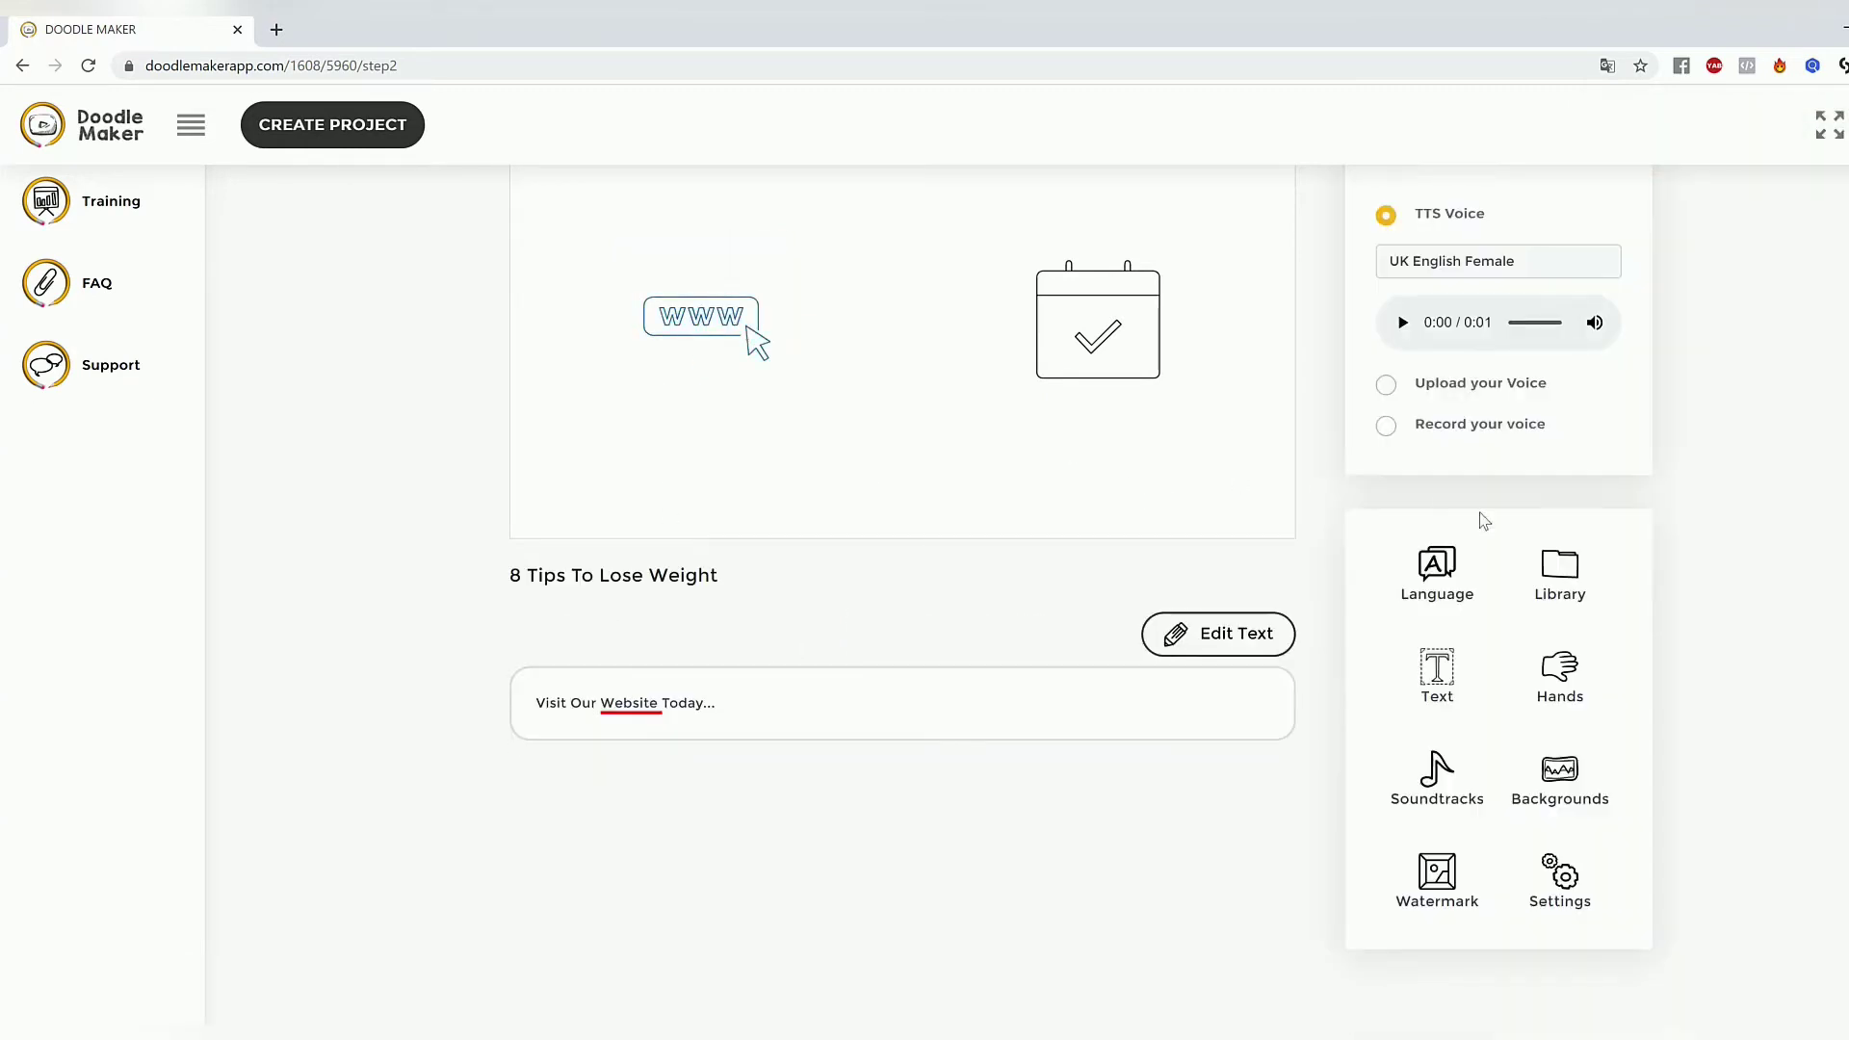
Search the JumpStory library for "website" and add the coloured browser windows picture to slide 8.
{"action": "left_click", "coordinate": [1561, 570]}
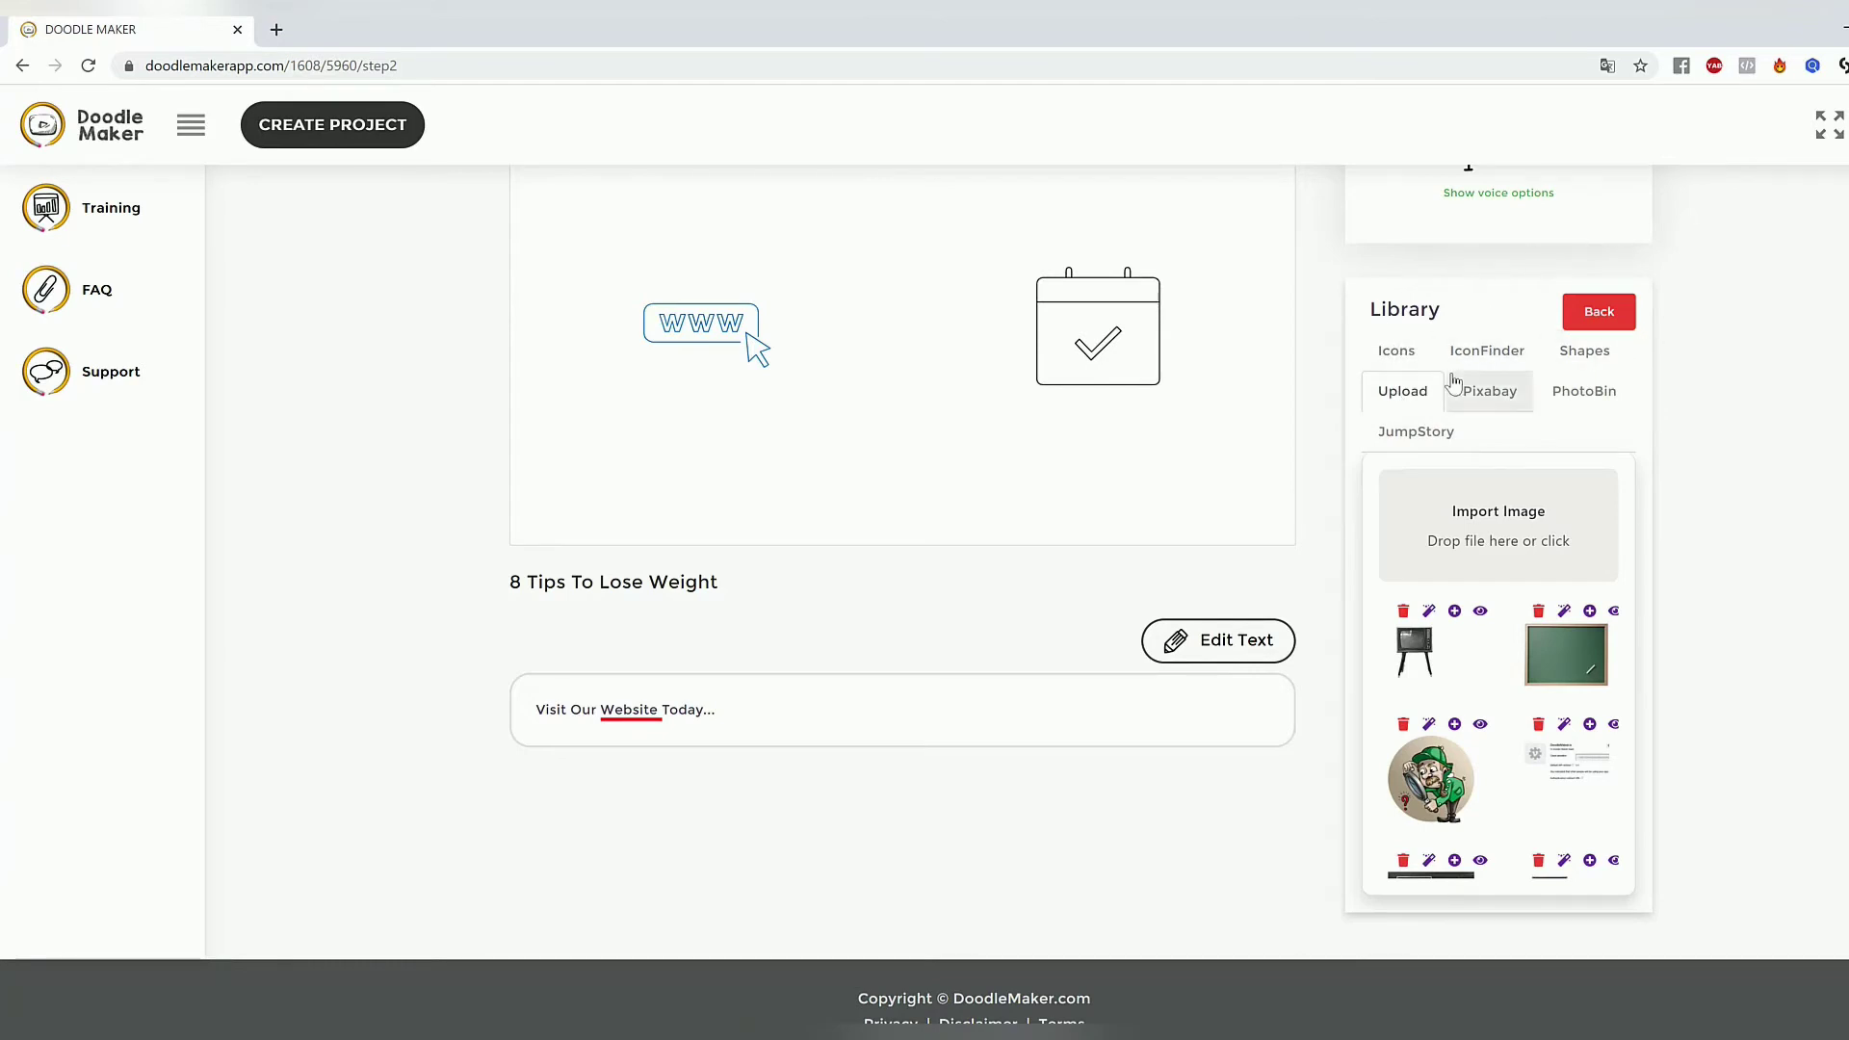
{"action": "left_click", "coordinate": [1436, 438]}
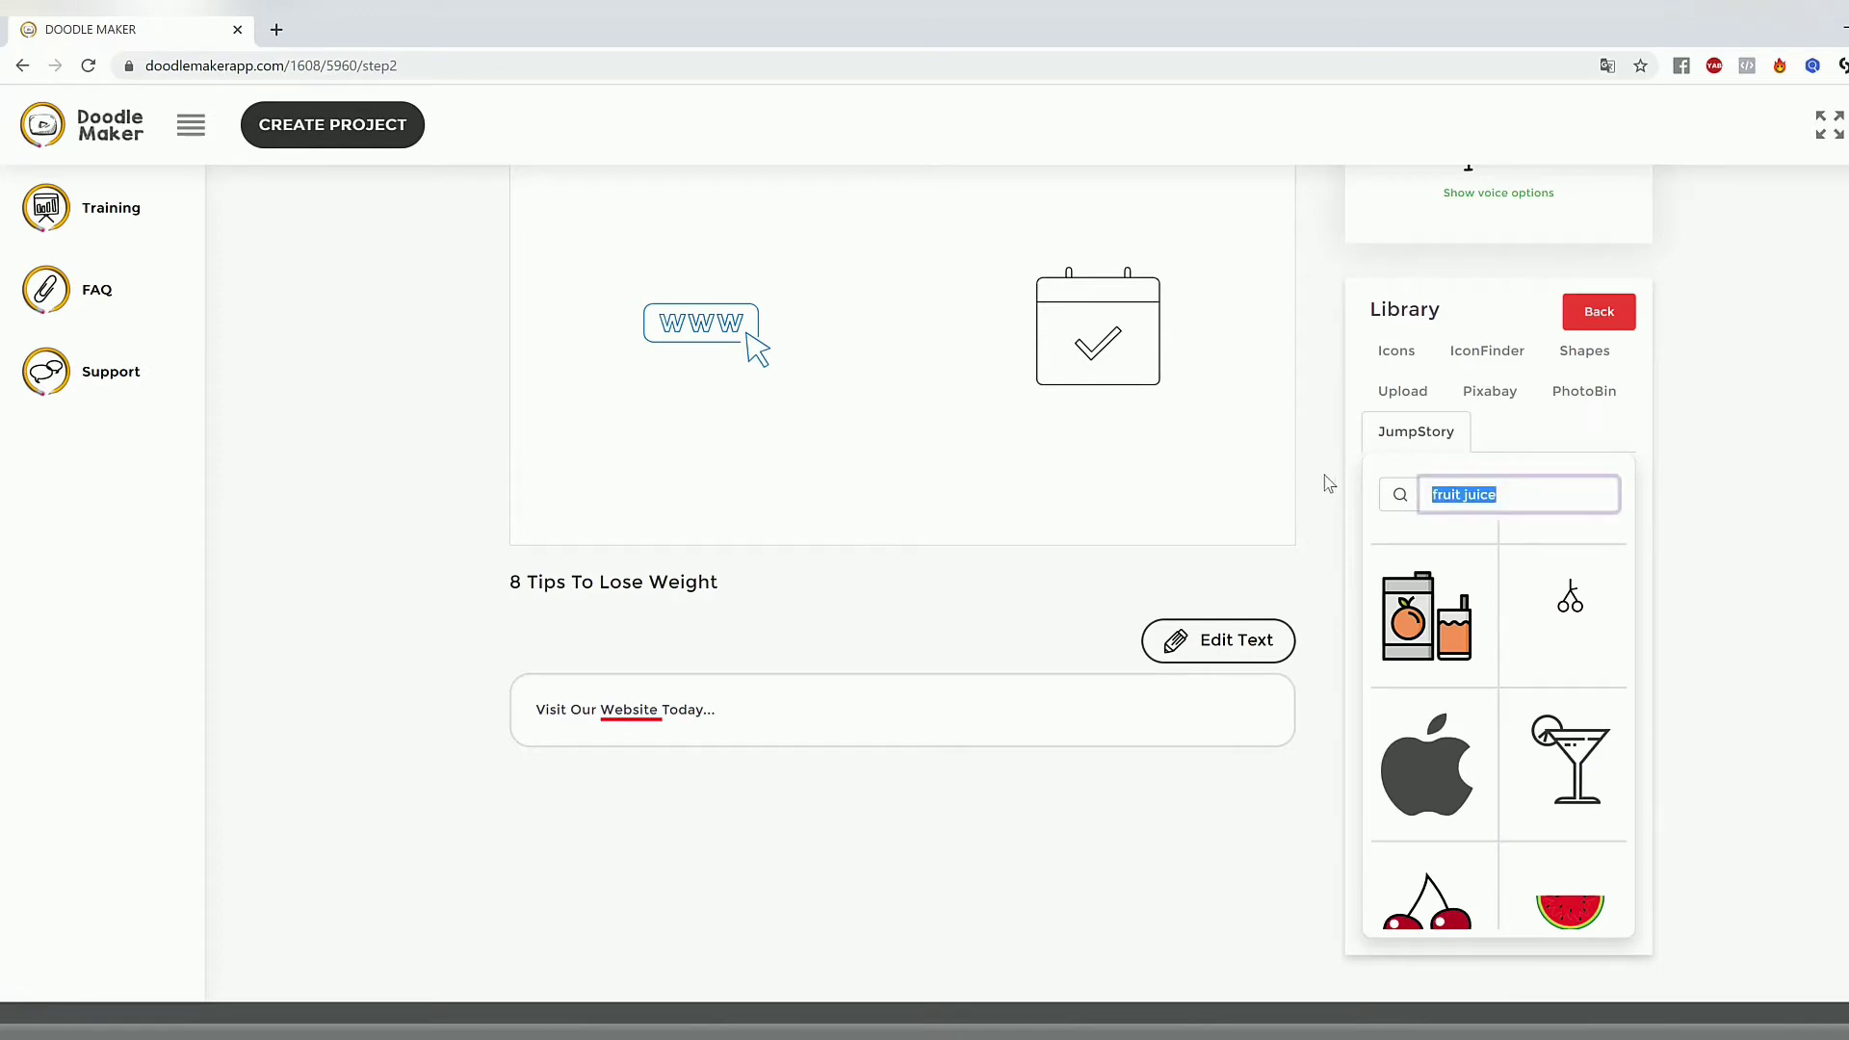
{"action": "type", "text": "website"}
{"action": "key", "text": "Return"}
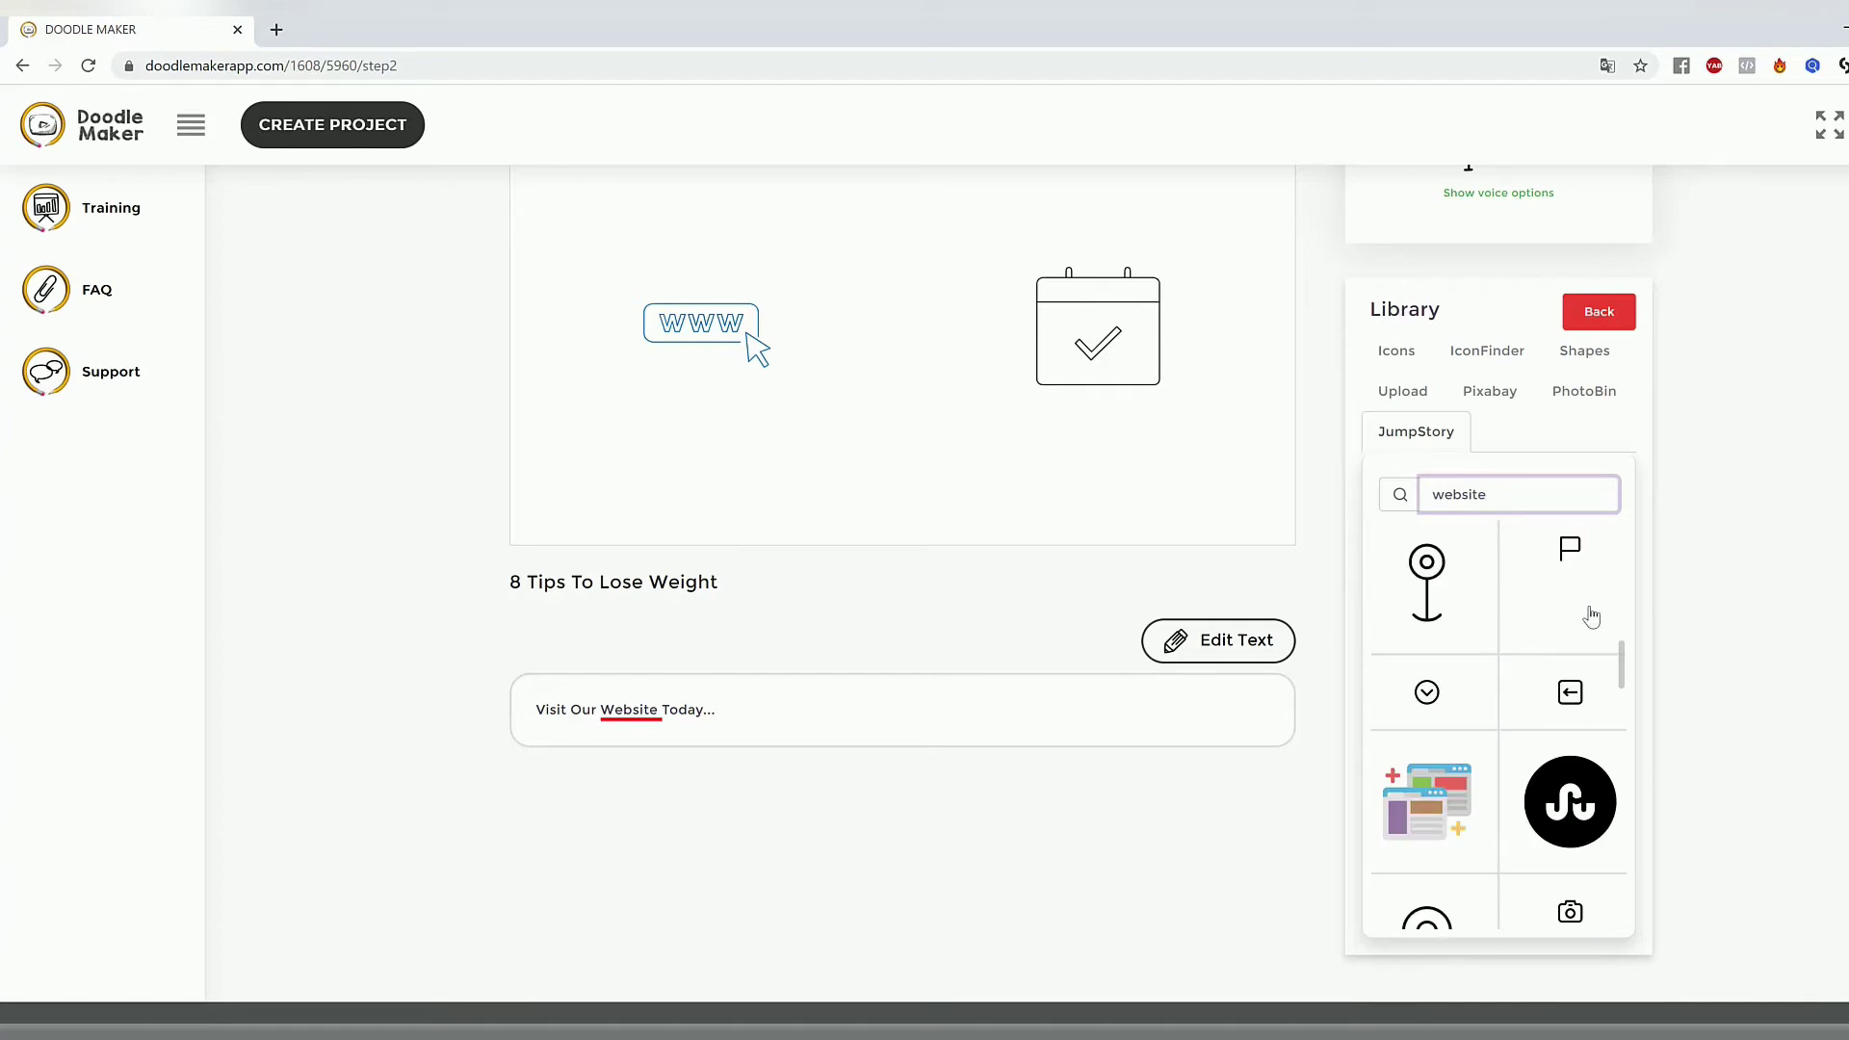
{"action": "scroll", "coordinate": [1591, 617], "scroll_direction": "down", "scroll_amount": 2}
{"action": "scroll", "coordinate": [1594, 663], "scroll_direction": "down", "scroll_amount": 2}
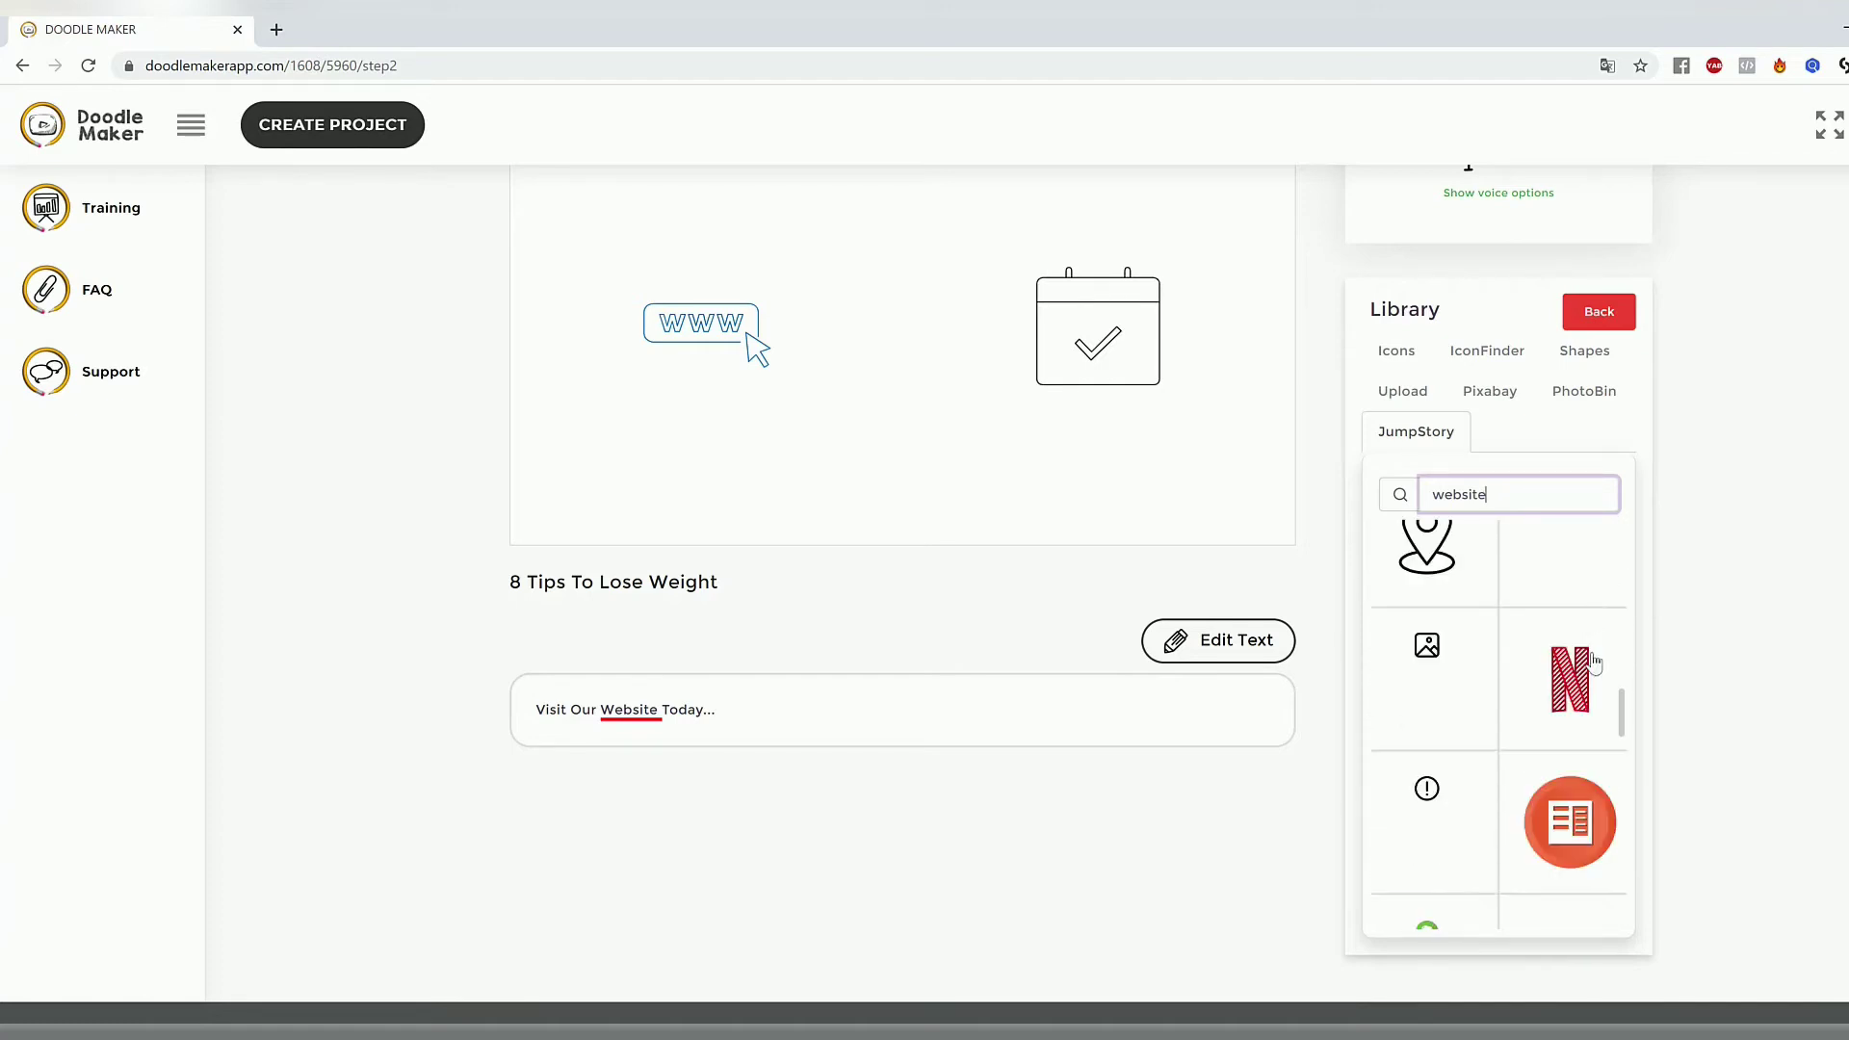
{"action": "mouse_move", "coordinate": [1621, 716]}
{"action": "left_mouse_down"}
{"action": "mouse_move", "coordinate": [1622, 763]}
{"action": "mouse_move", "coordinate": [1621, 741]}
{"action": "left_mouse_up"}
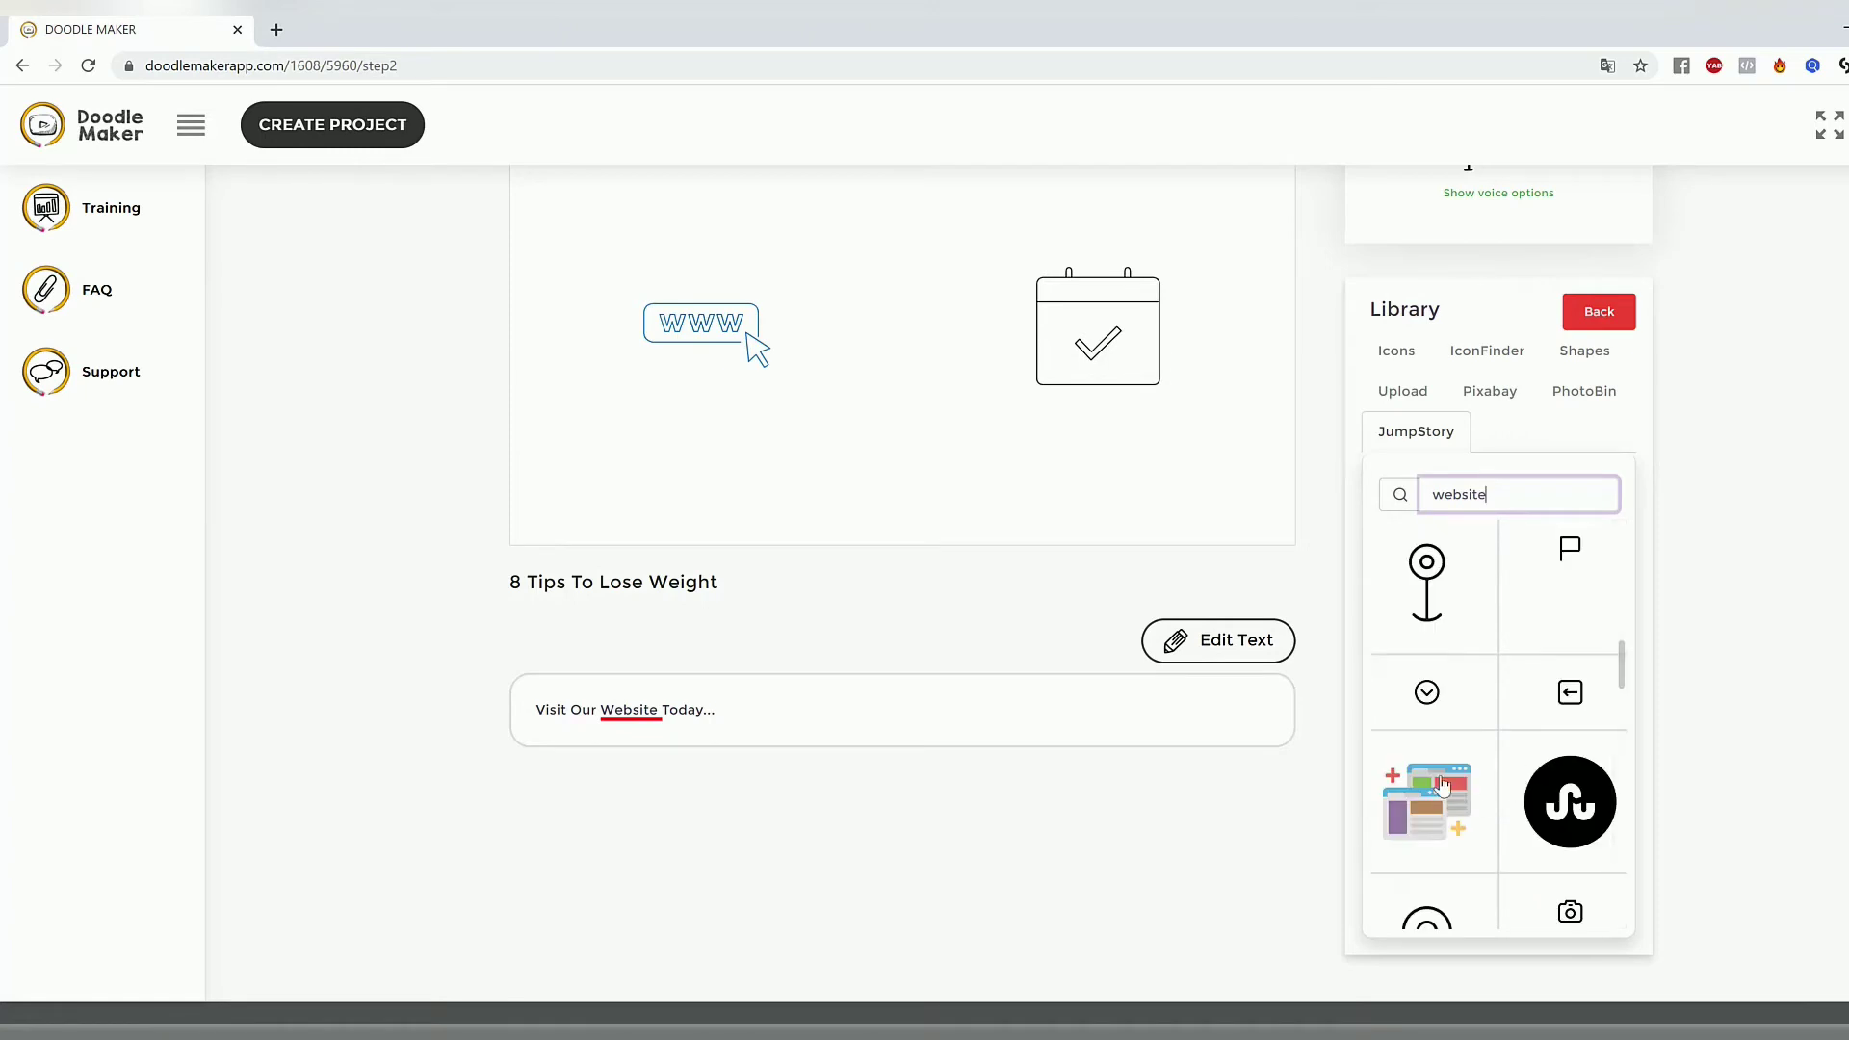
{"action": "left_click", "coordinate": [1443, 785]}
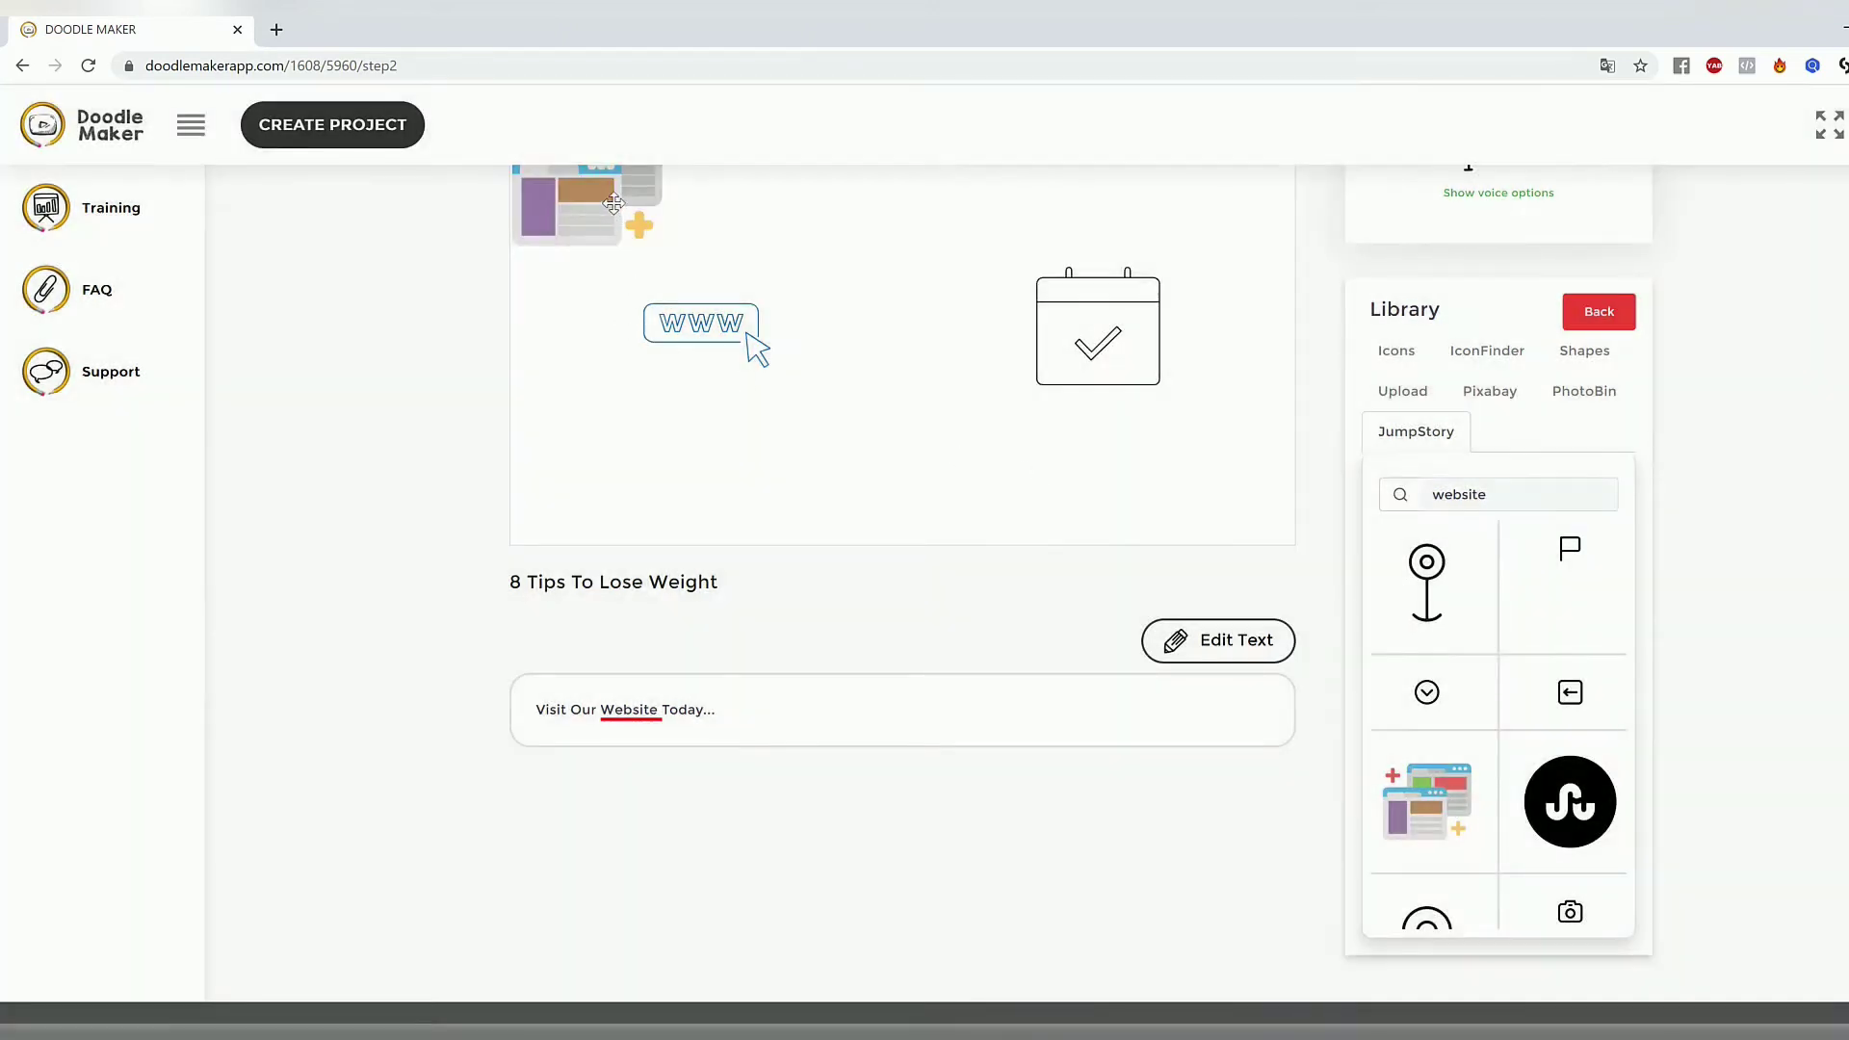
Move the browser windows picture over the WWW drawing and delete the WWW drawing from slide 8.
{"action": "left_click_drag", "start_coordinate": [607, 202], "coordinate": [778, 336]}
{"action": "left_click", "coordinate": [713, 328]}
{"action": "left_click", "coordinate": [1204, 624]}
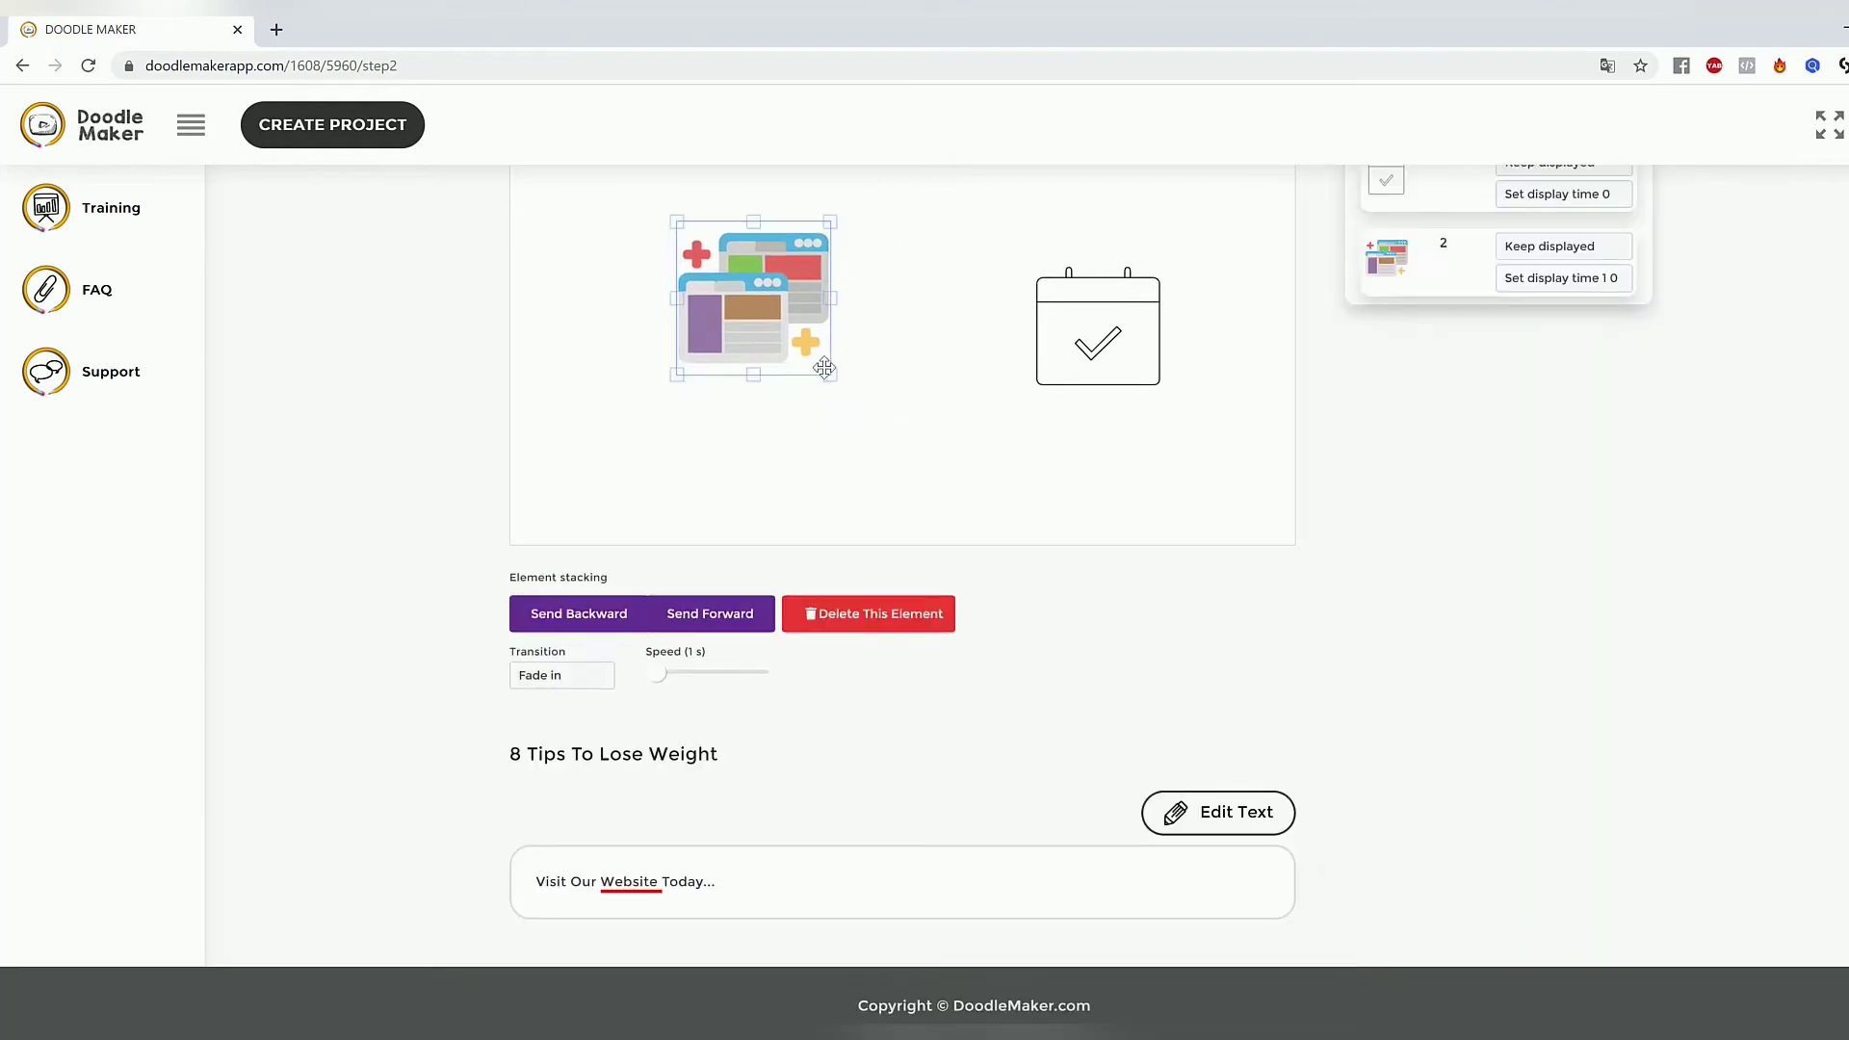
Enlarge the browser windows picture on slide 8 and position it to the left of the calendar drawing.
{"action": "left_click_drag", "start_coordinate": [847, 390], "coordinate": [779, 383]}
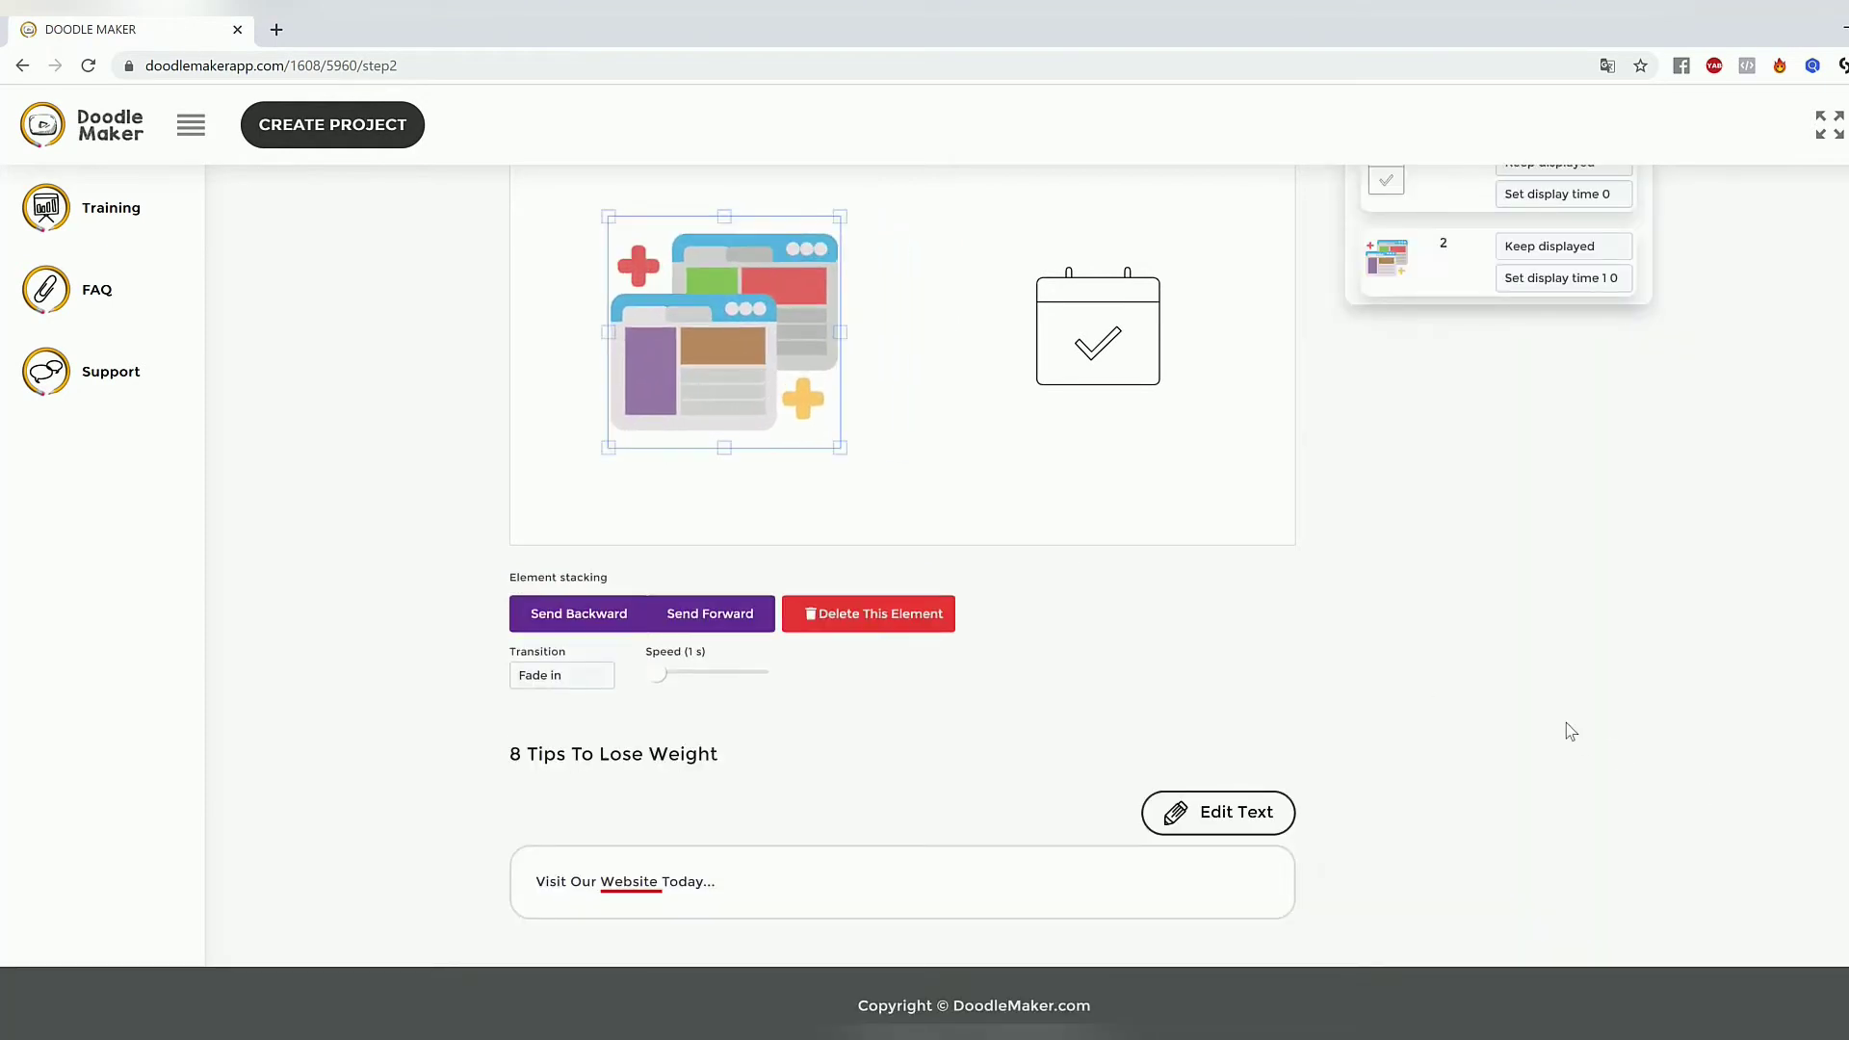
{"action": "scroll", "coordinate": [1397, 674], "scroll_direction": "up", "scroll_amount": 3}
{"action": "left_click", "coordinate": [867, 640]}
{"action": "left_click_drag", "start_coordinate": [770, 562], "coordinate": [792, 557]}
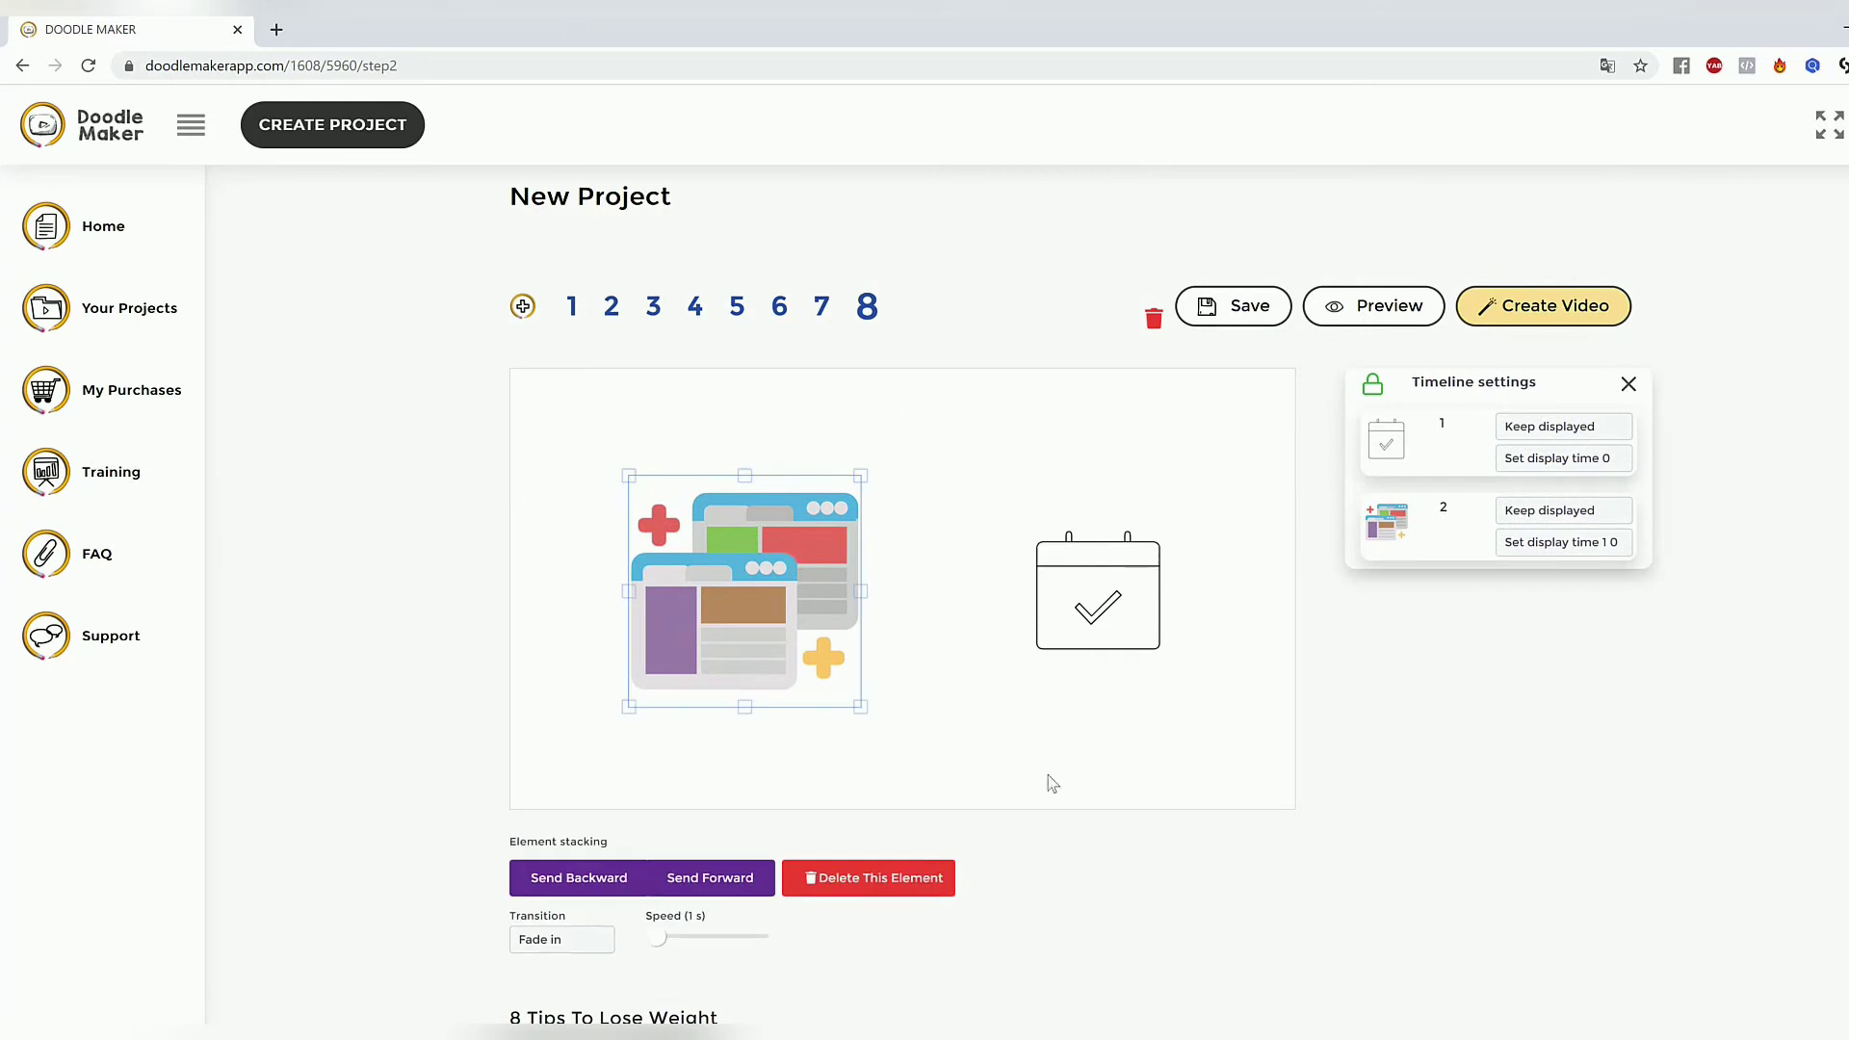
{"action": "left_click", "coordinate": [887, 740]}
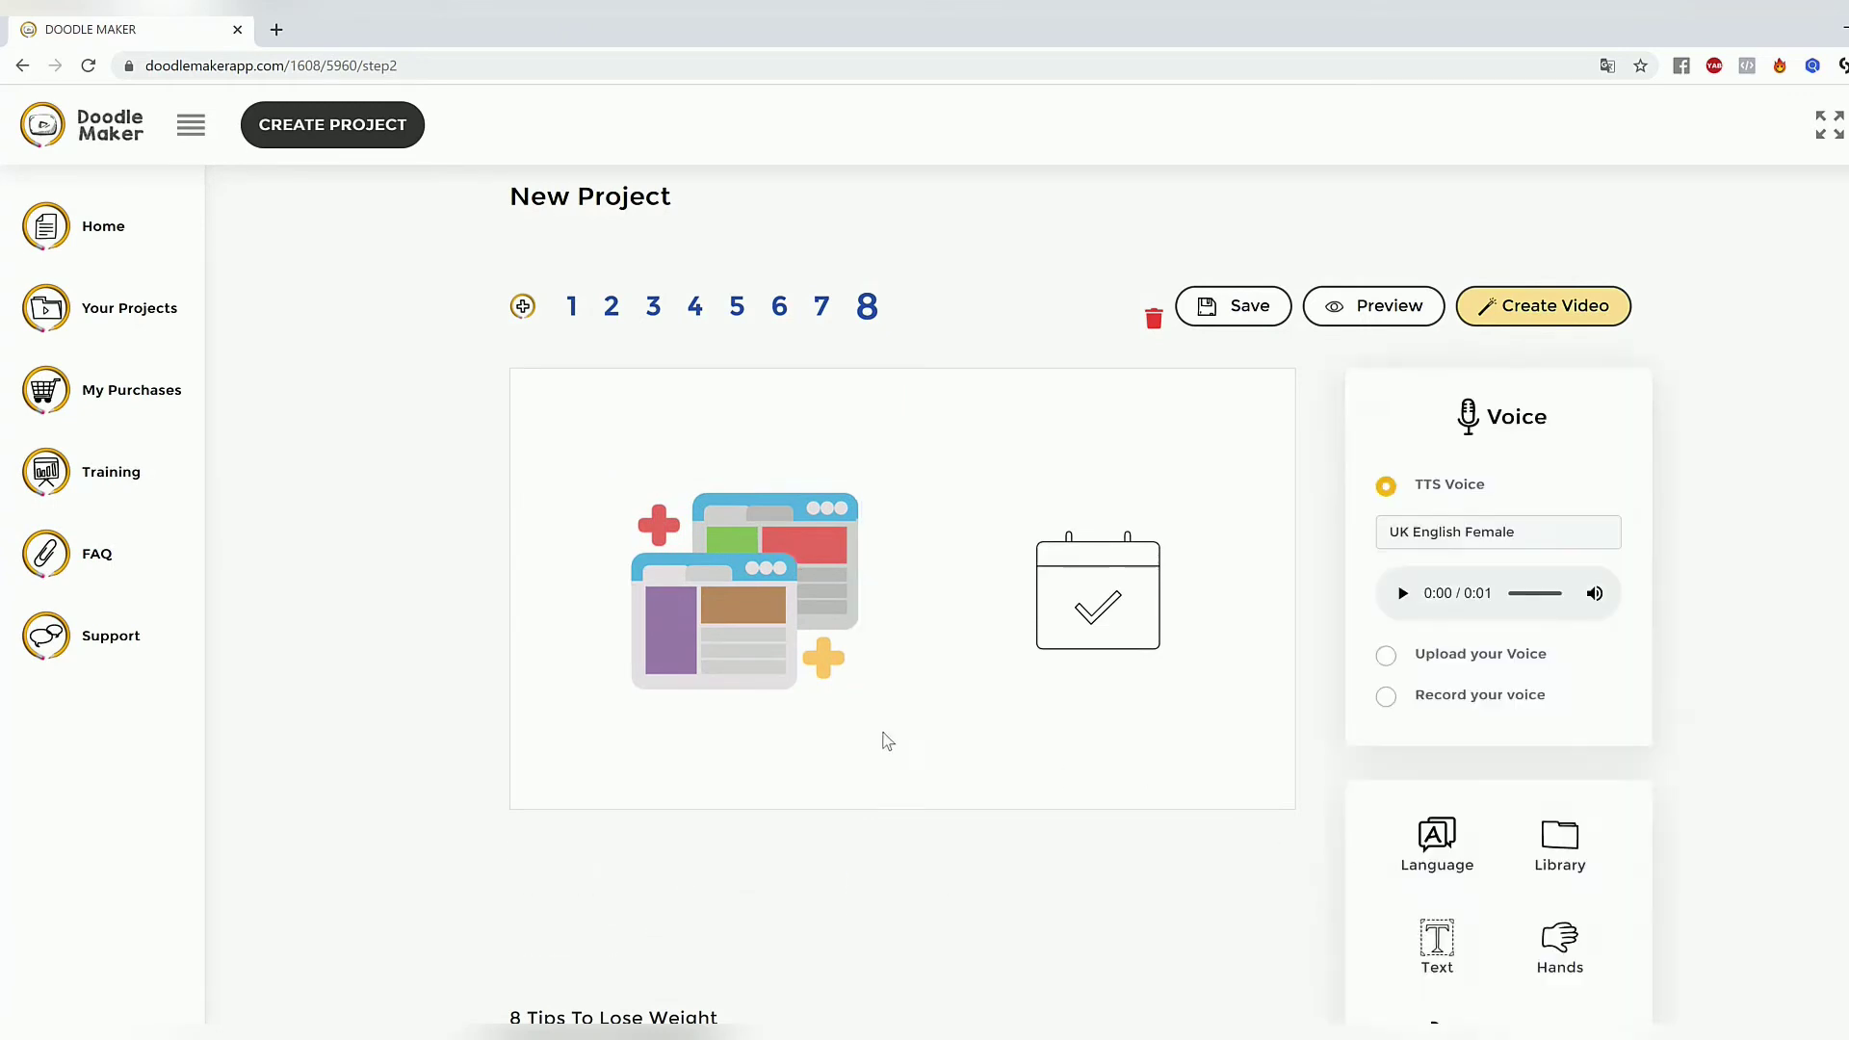
Set the browser windows picture's transition to Hand drawing.
{"action": "left_click", "coordinate": [785, 578]}
{"action": "scroll", "coordinate": [747, 853], "scroll_direction": "down", "scroll_amount": 1}
{"action": "left_click", "coordinate": [567, 838]}
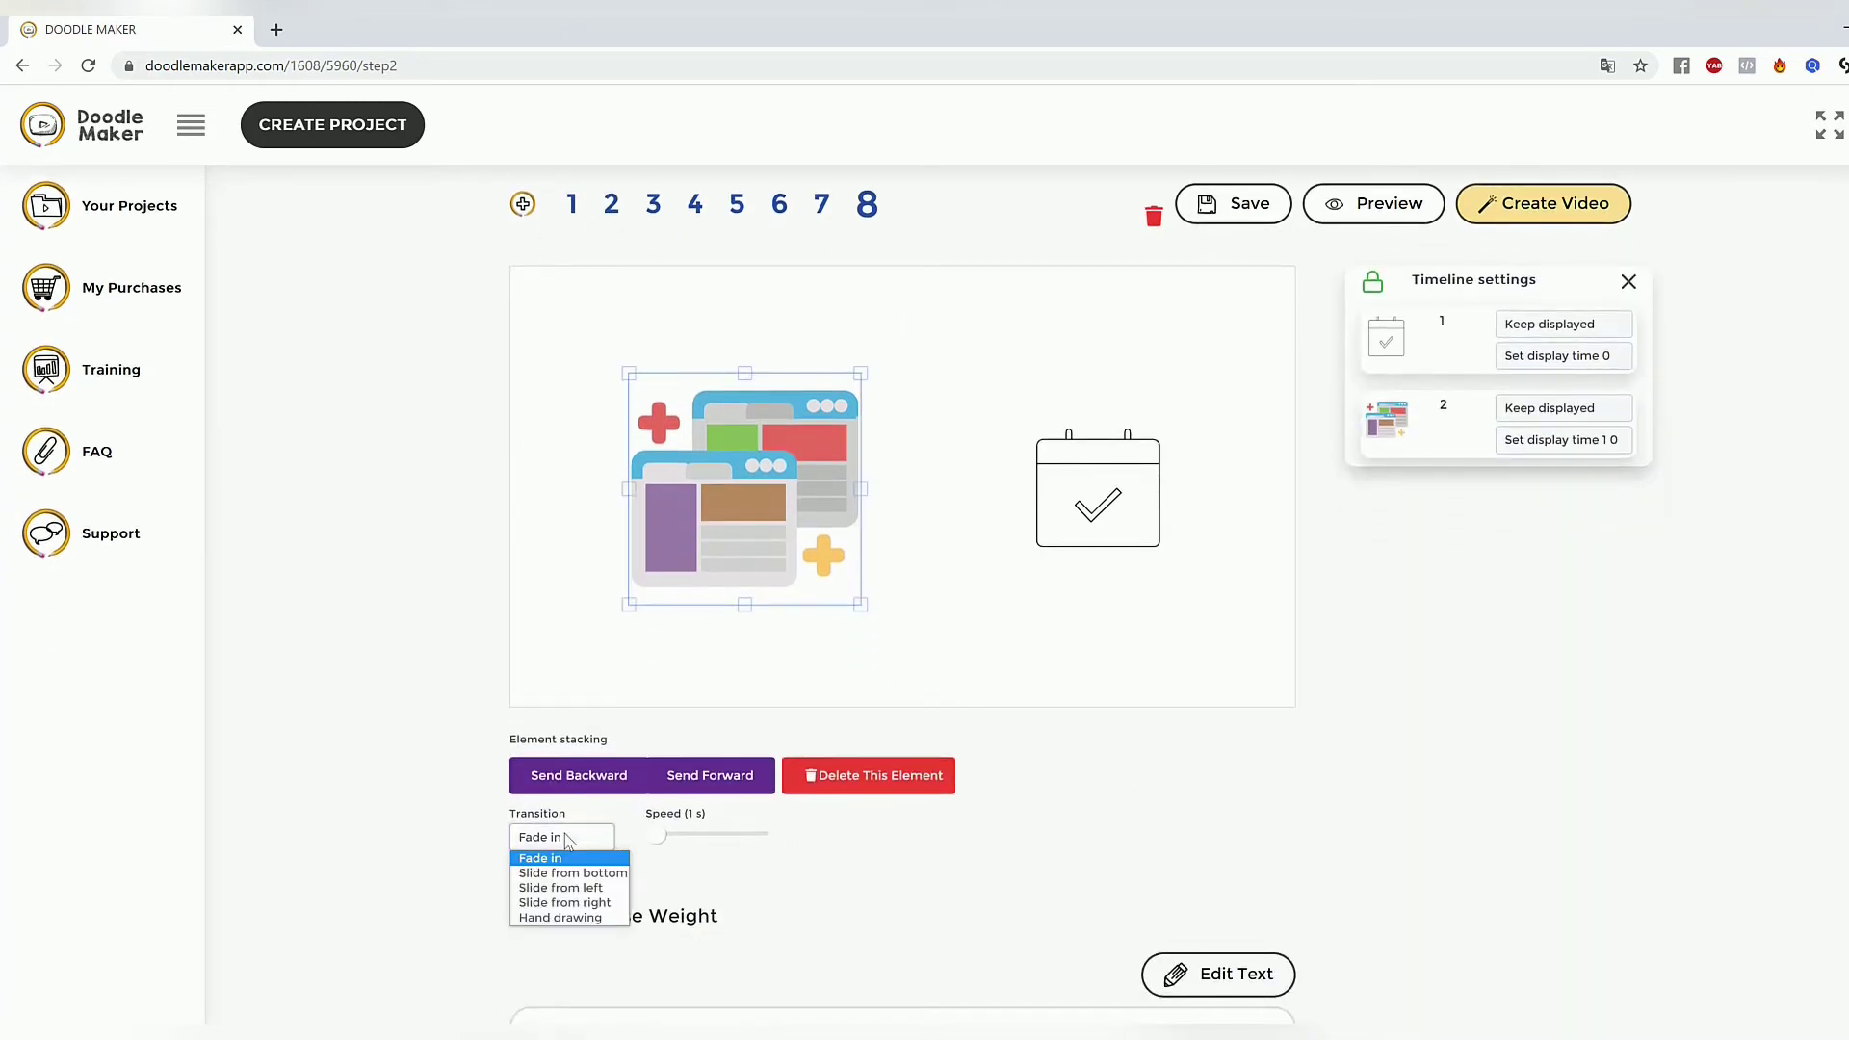
{"action": "left_click", "coordinate": [588, 918]}
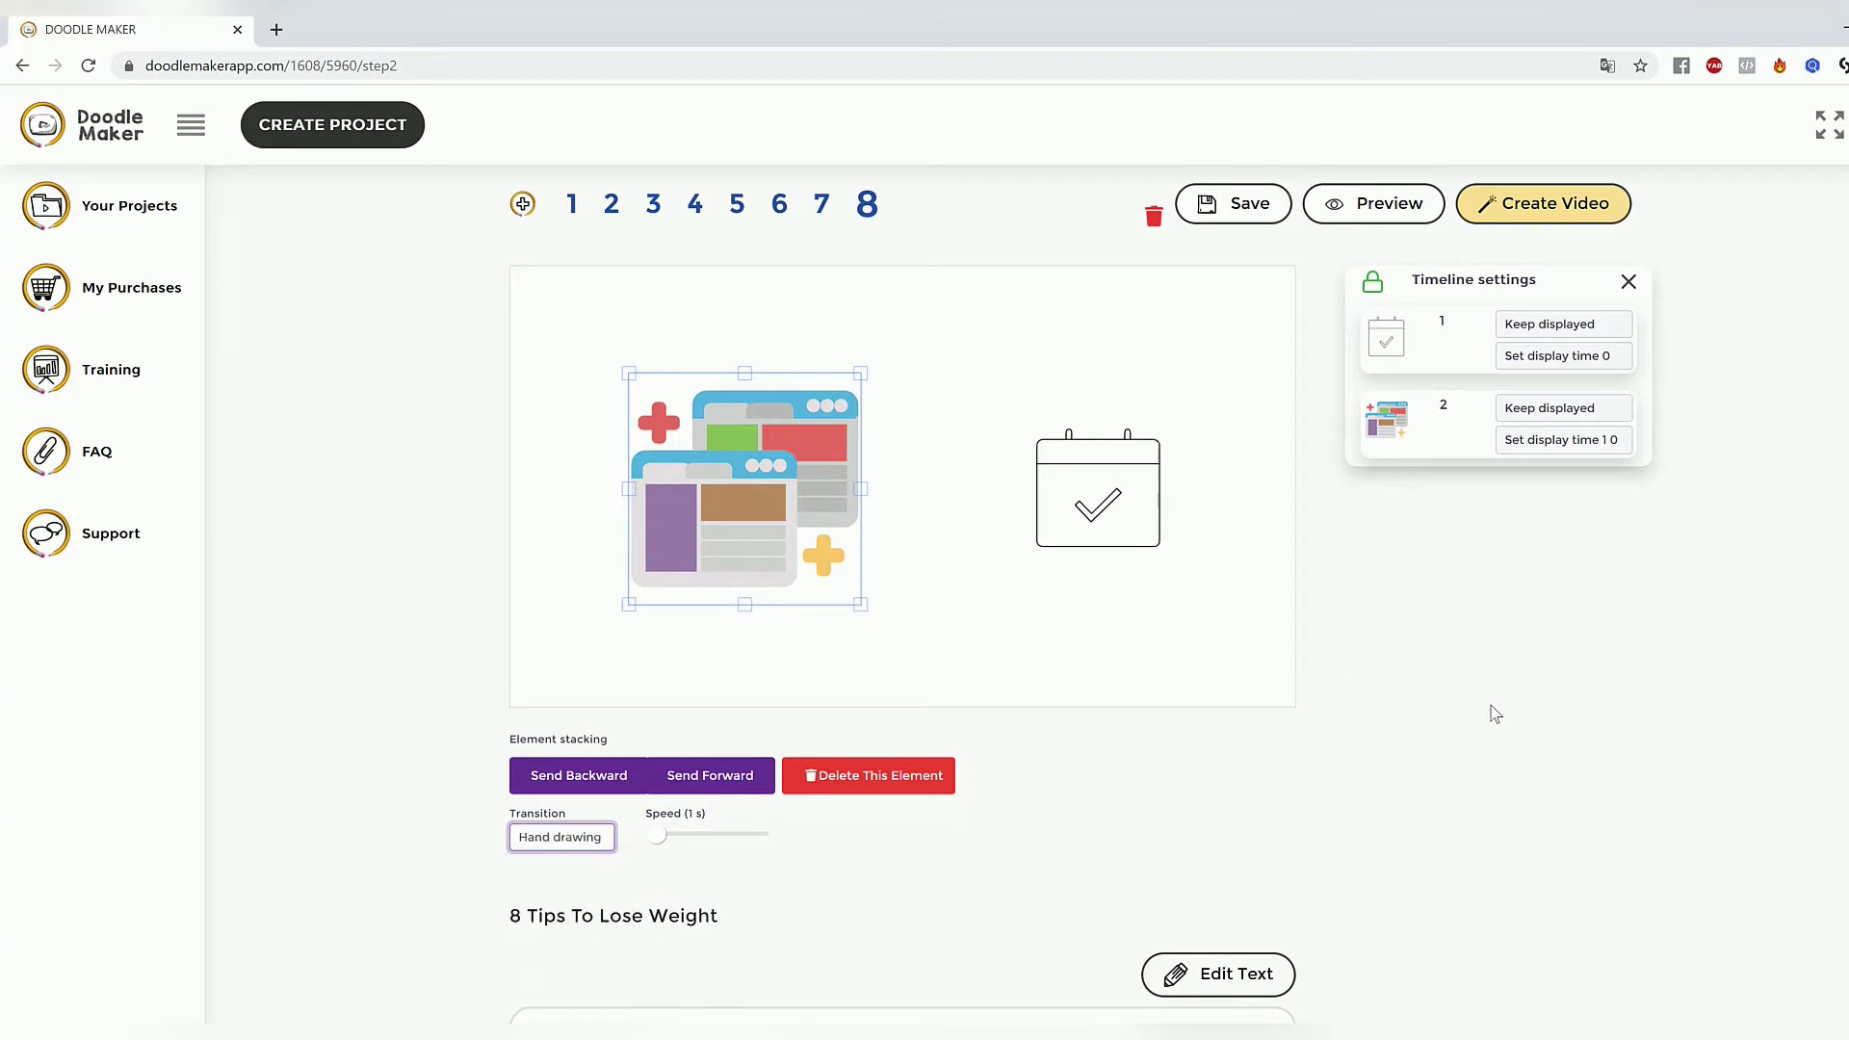
{"action": "left_click", "coordinate": [991, 556]}
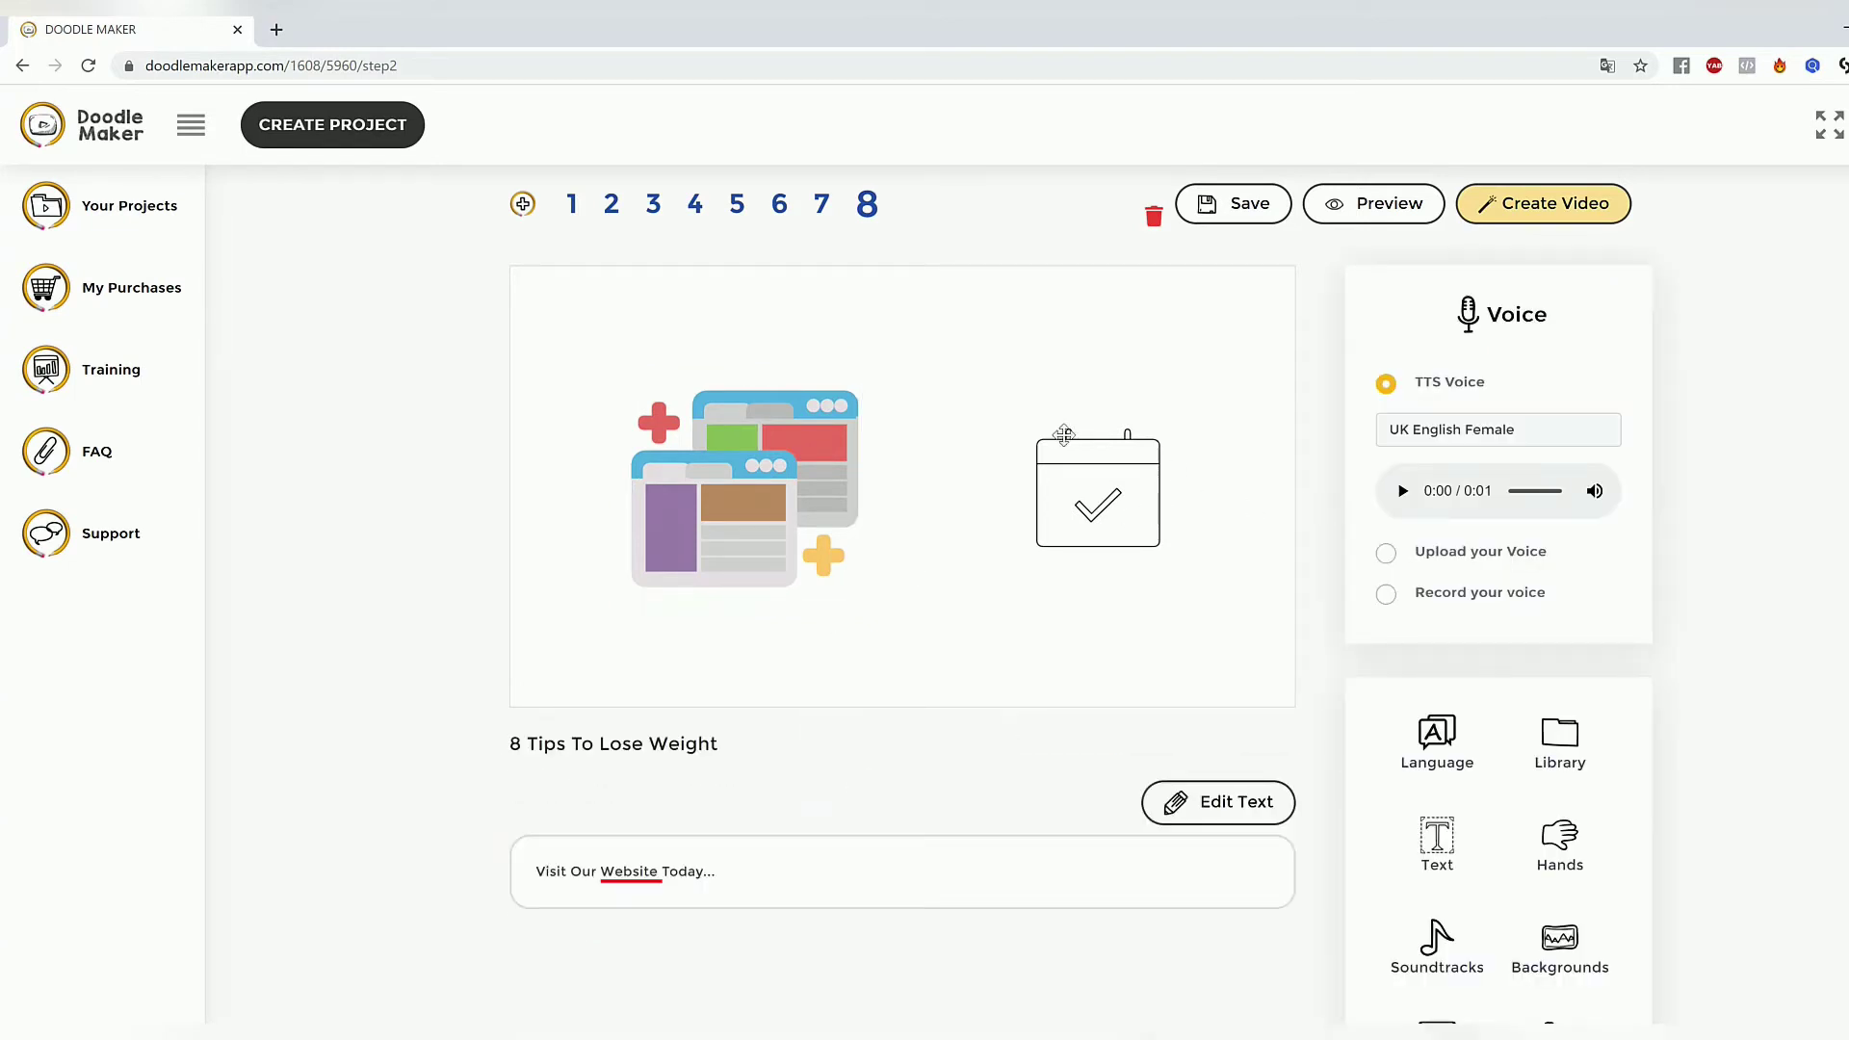
Move the browser windows picture slightly right, enlarge it a little and preview slide 8.
{"action": "left_click", "coordinate": [709, 470]}
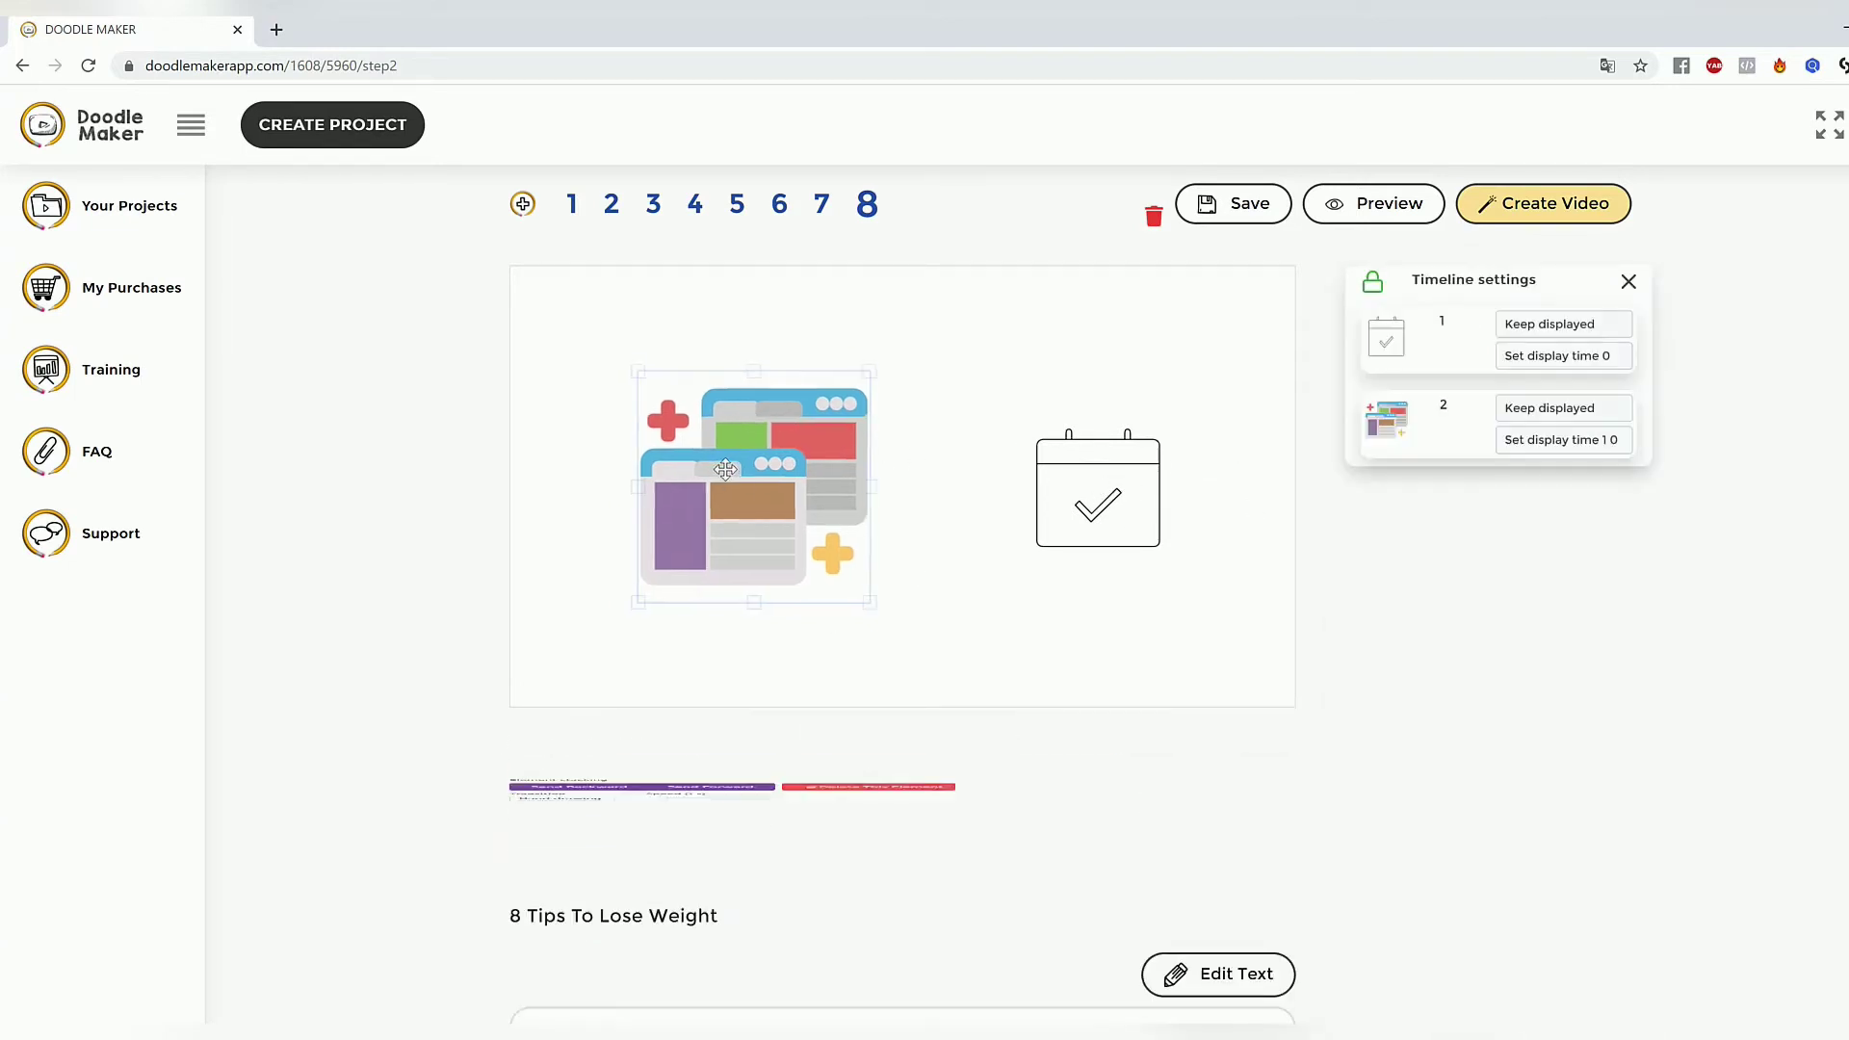
{"action": "left_click", "coordinate": [1152, 640]}
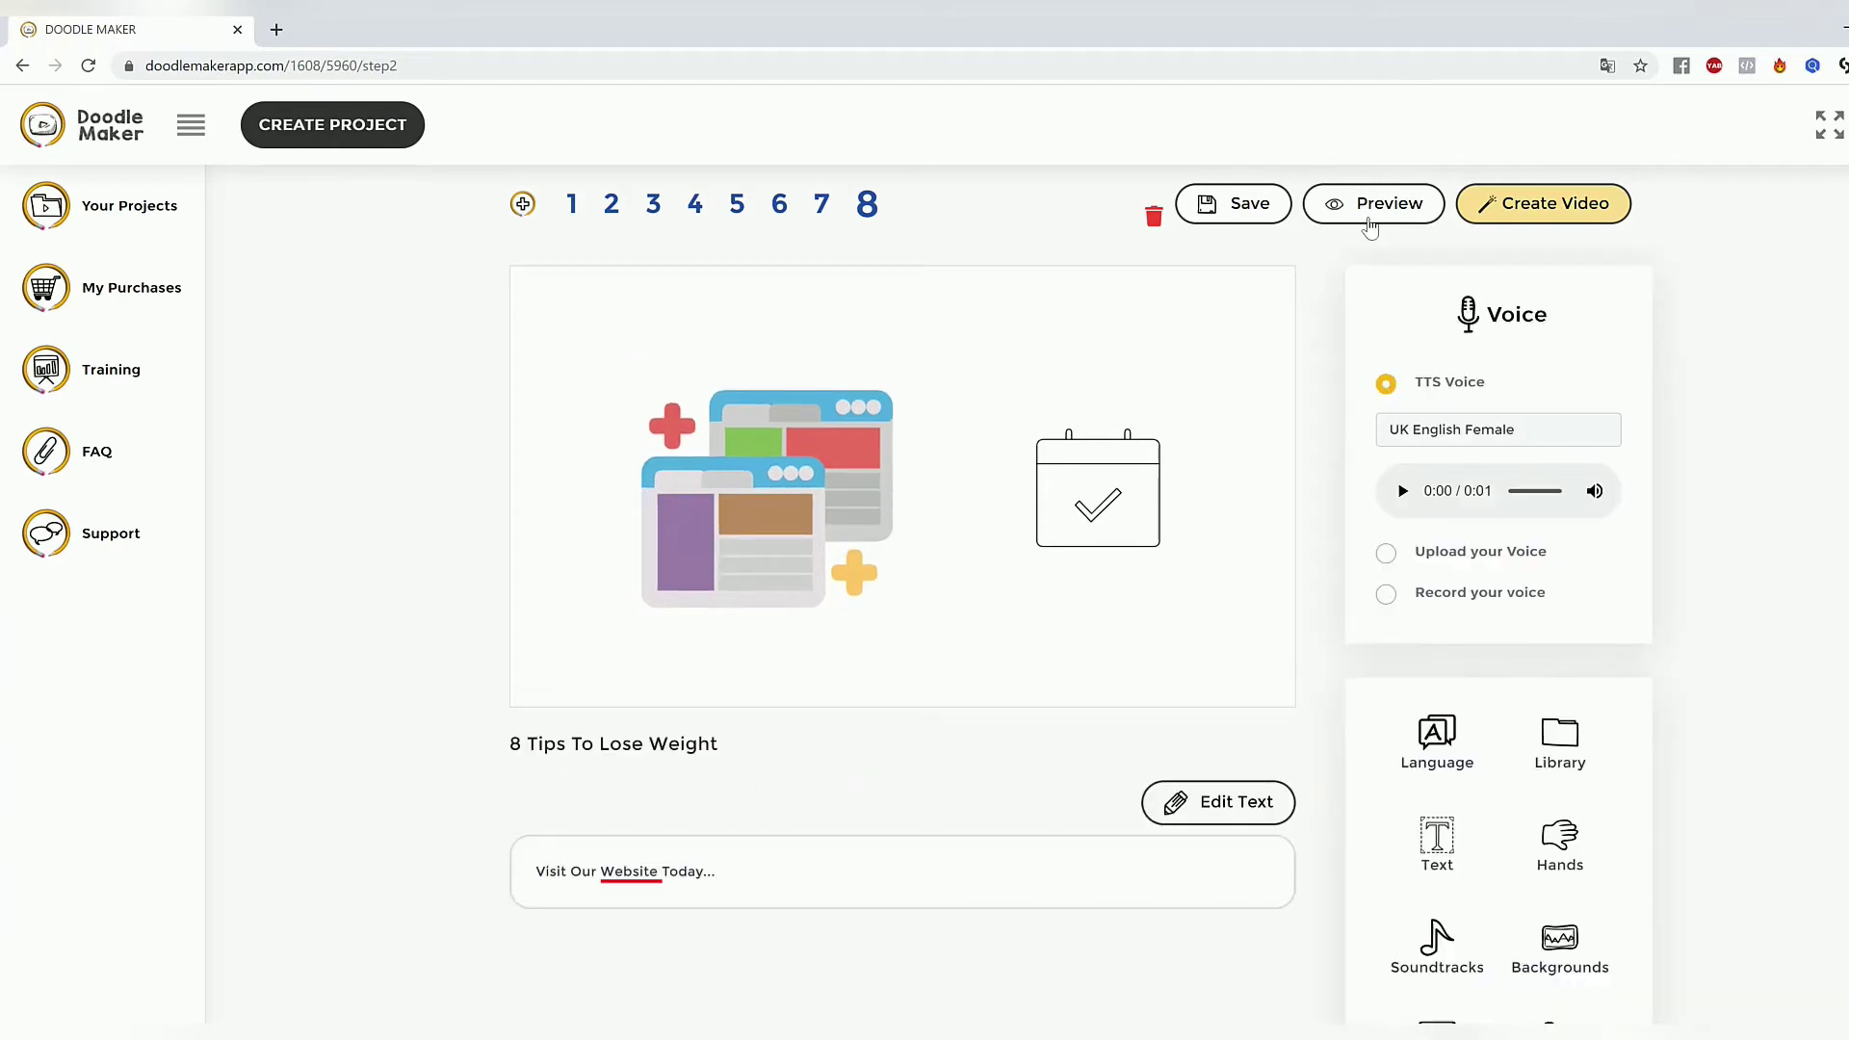
{"action": "left_click", "coordinate": [1369, 216]}
{"action": "scroll", "coordinate": [925, 577], "scroll_direction": "up", "scroll_amount": 1}
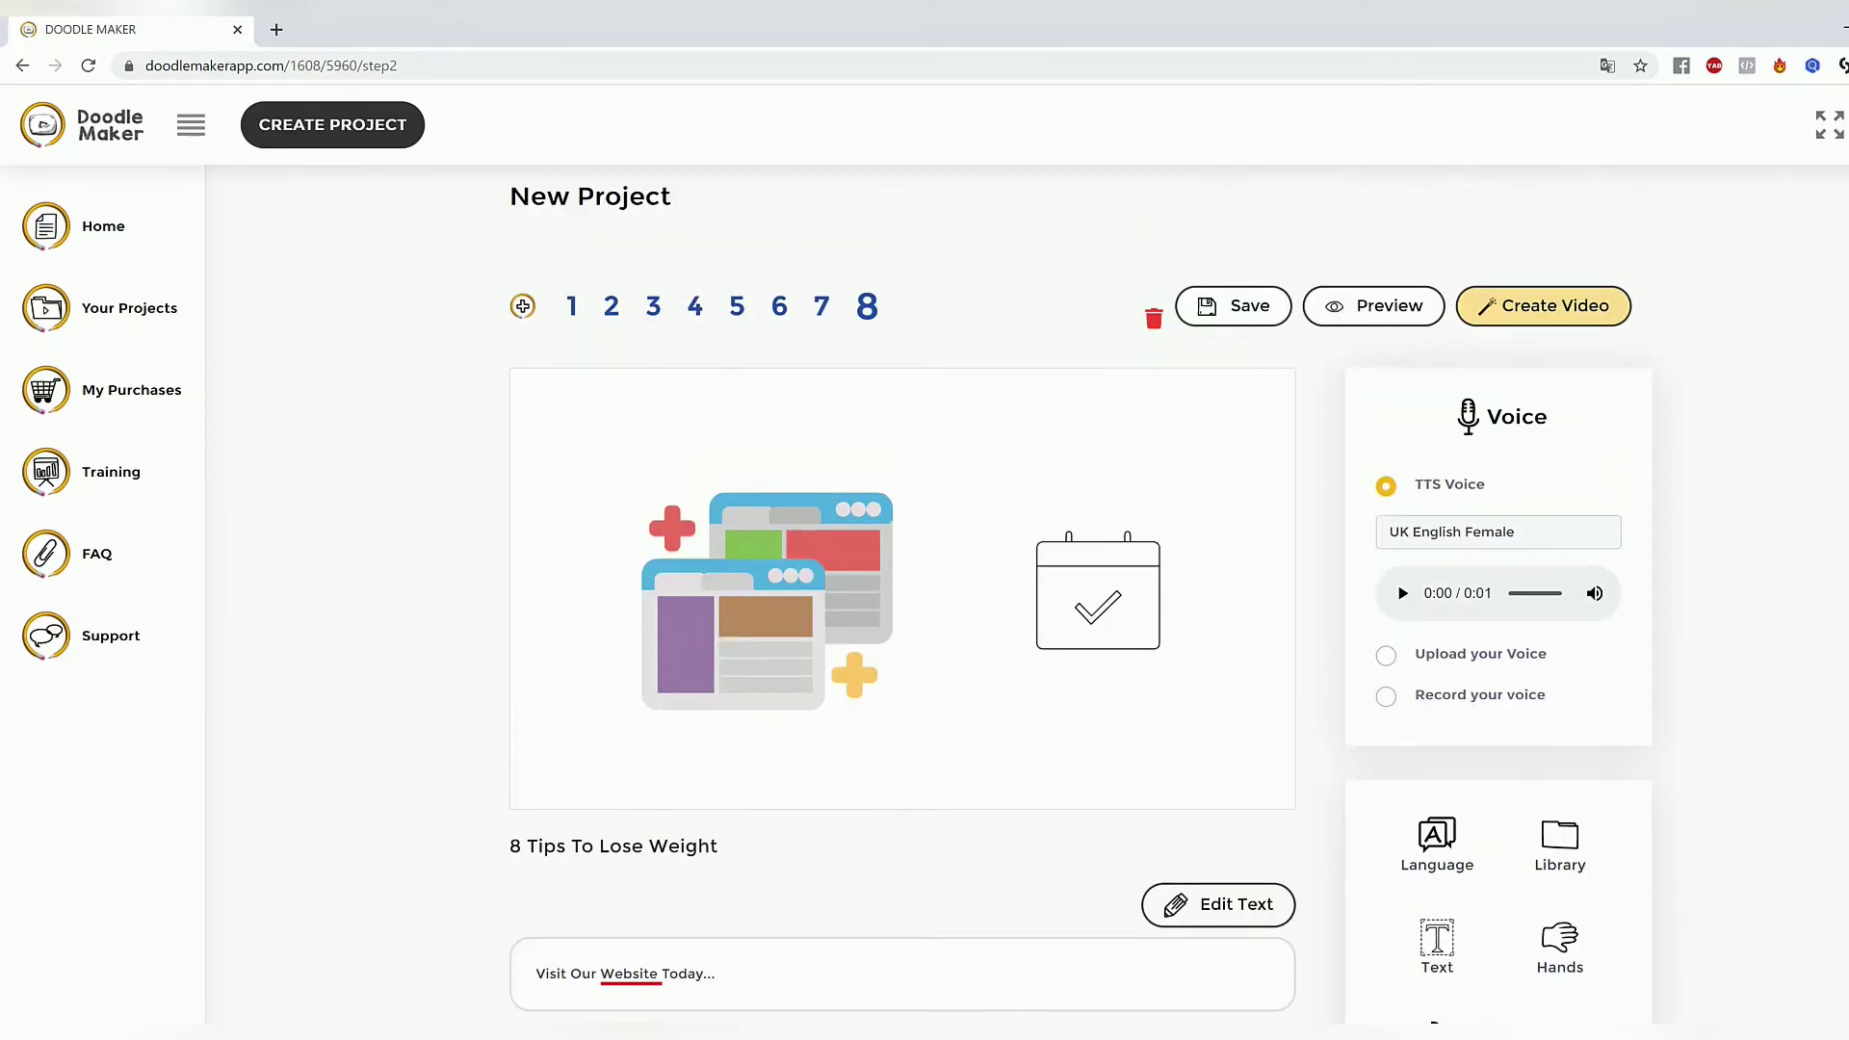
Delete the browser windows picture and the calendar drawing, clearing slide 8's canvas.
{"action": "left_click", "coordinate": [830, 588]}
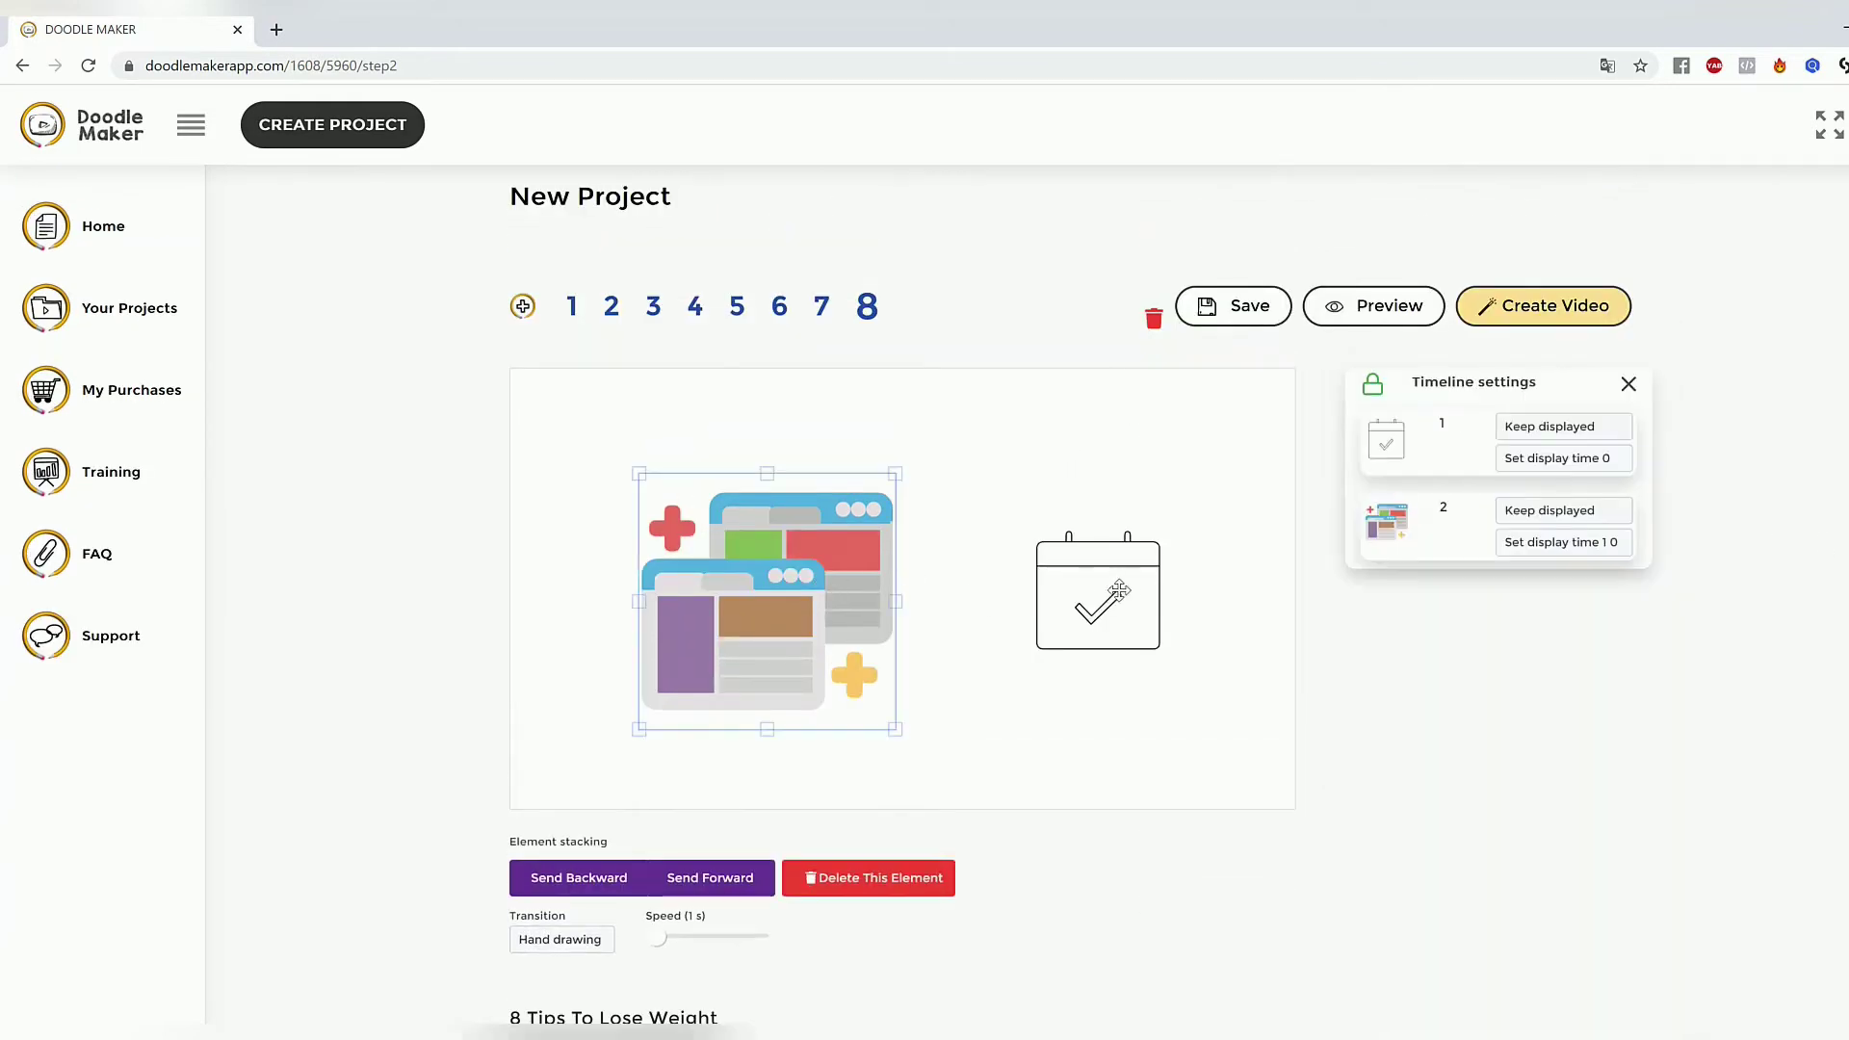
{"action": "left_click", "coordinate": [888, 878]}
{"action": "left_click", "coordinate": [1077, 636]}
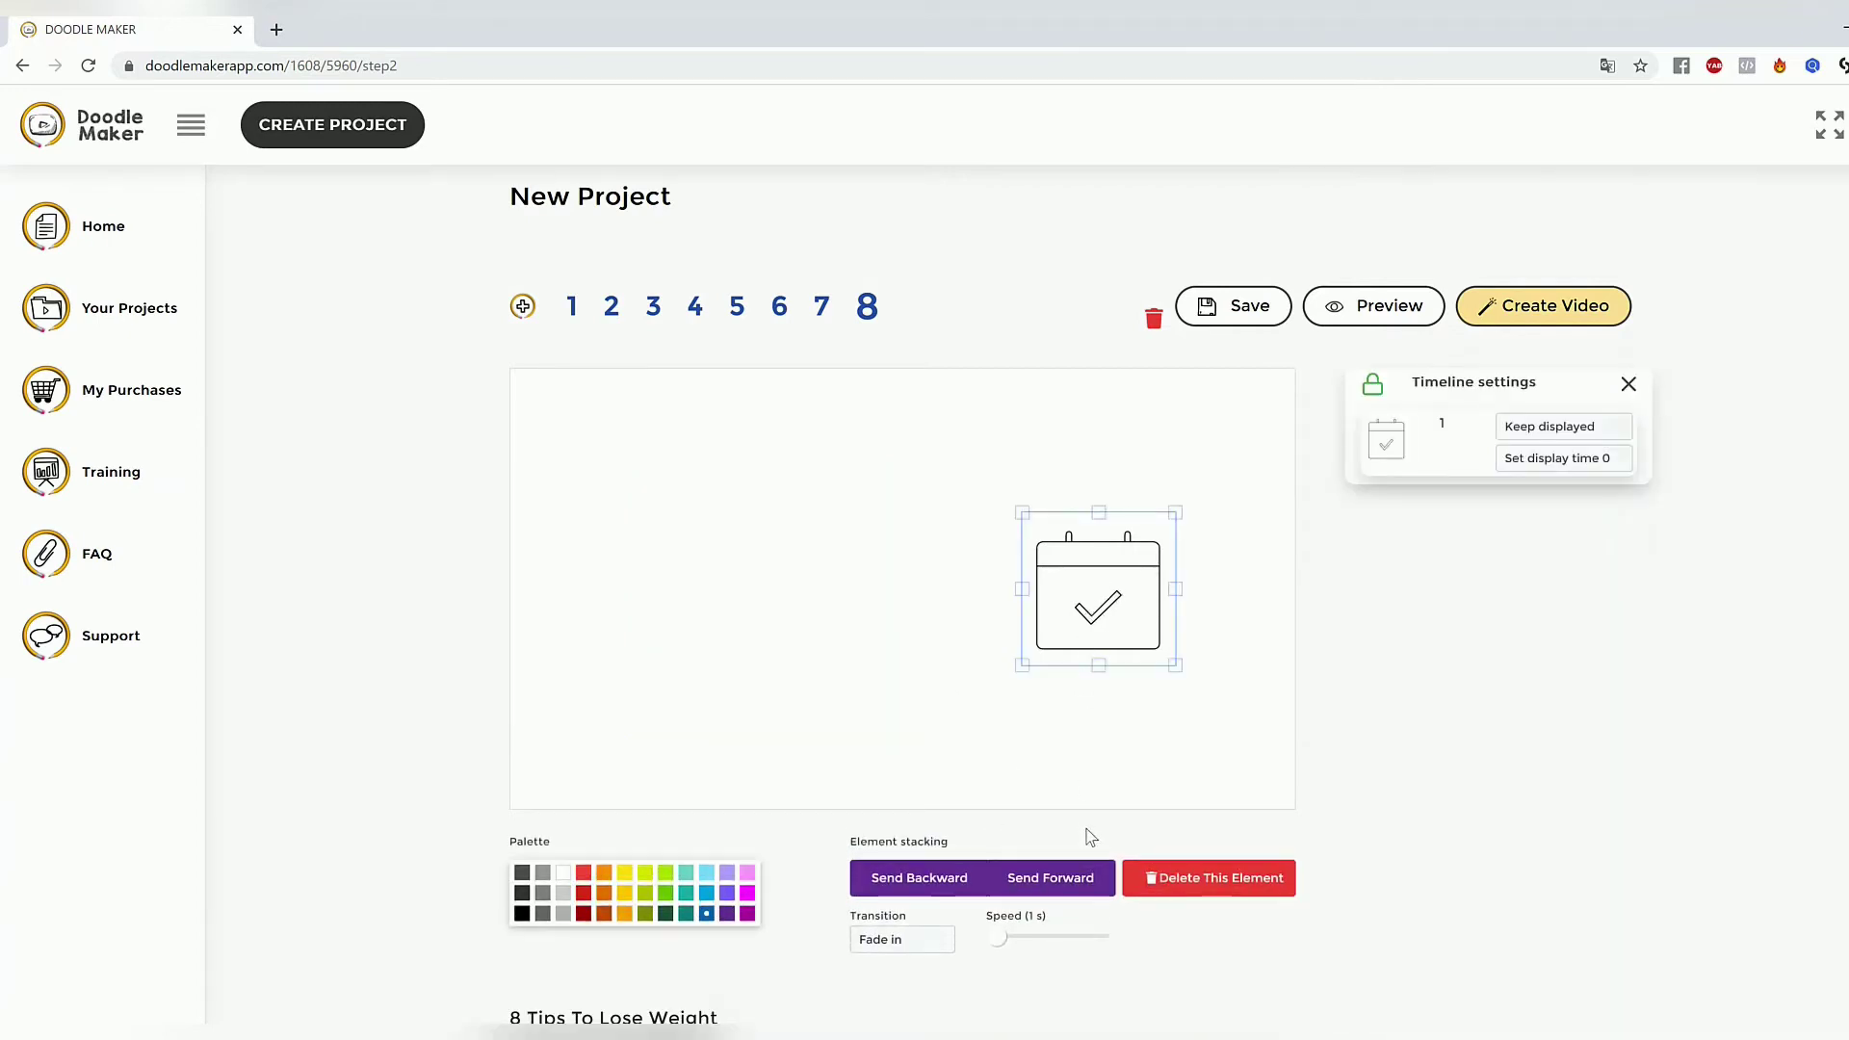
{"action": "scroll", "coordinate": [1200, 896], "scroll_direction": "down", "scroll_amount": 2}
{"action": "left_click", "coordinate": [1186, 672]}
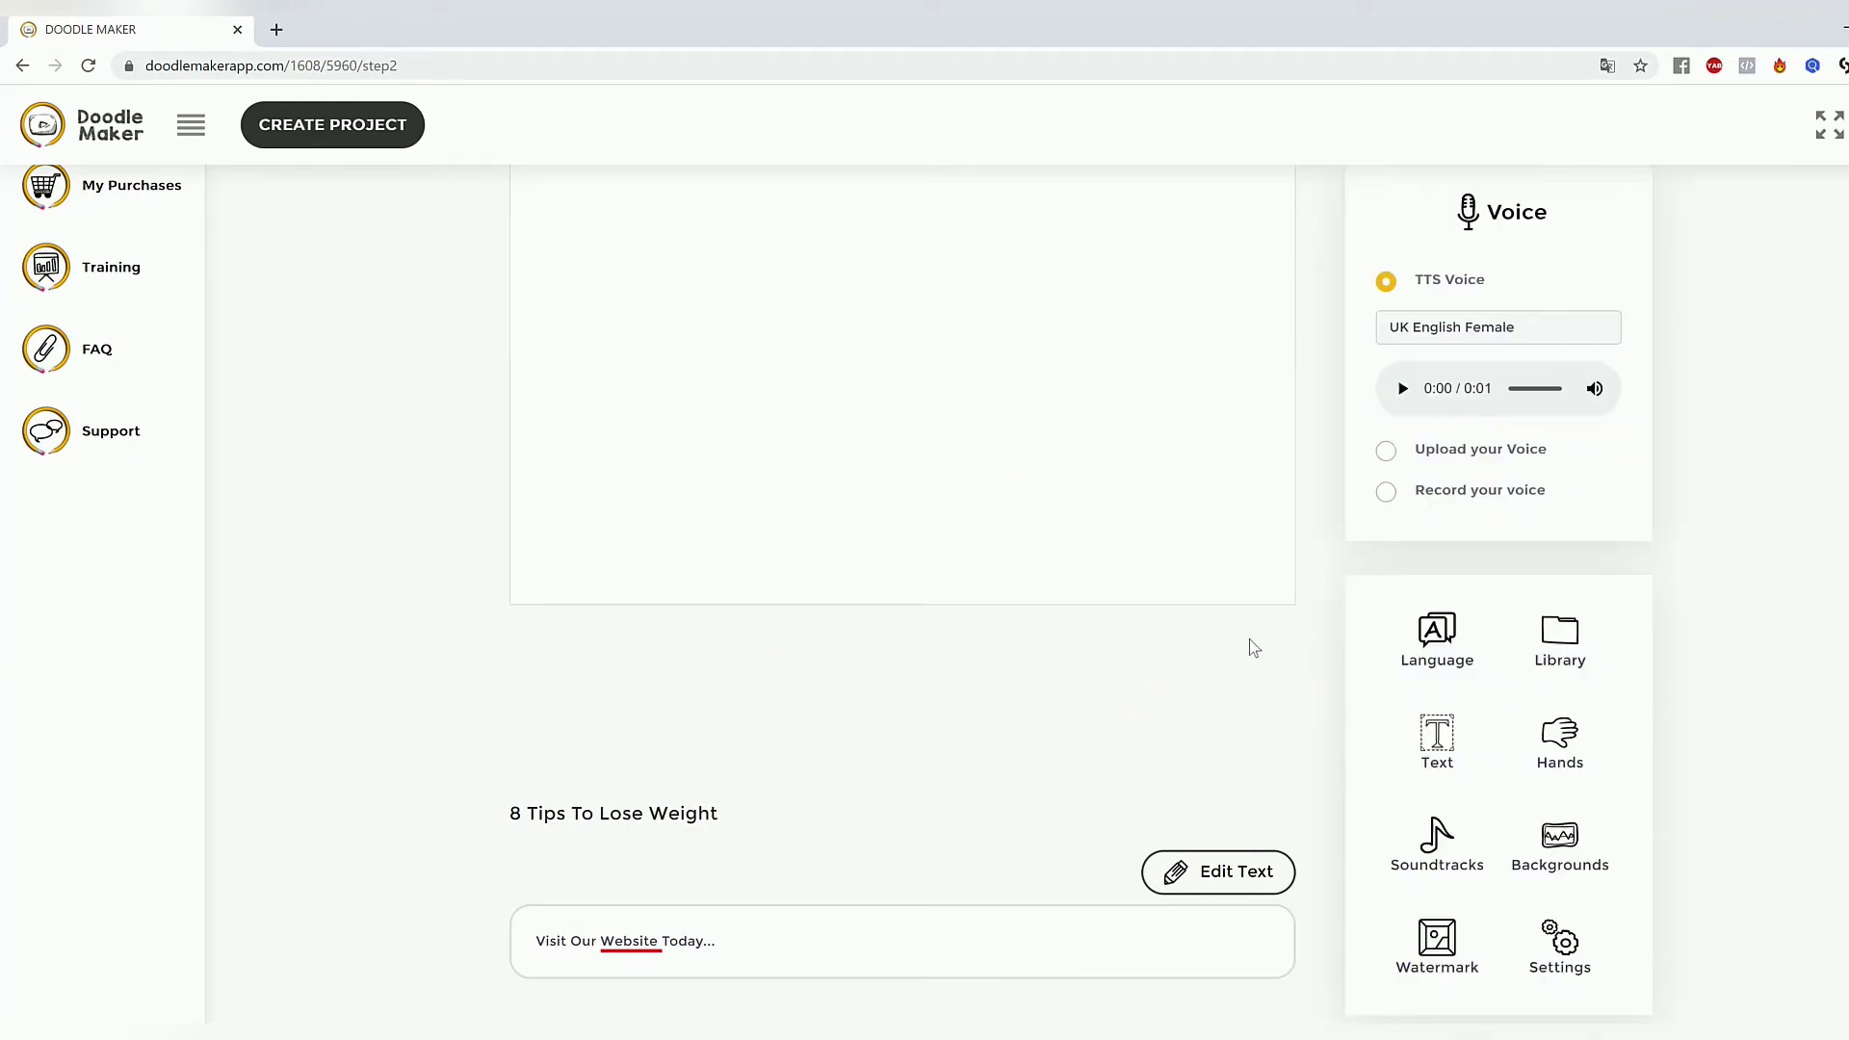
{"action": "scroll", "coordinate": [1725, 690], "scroll_direction": "up", "scroll_amount": 1}
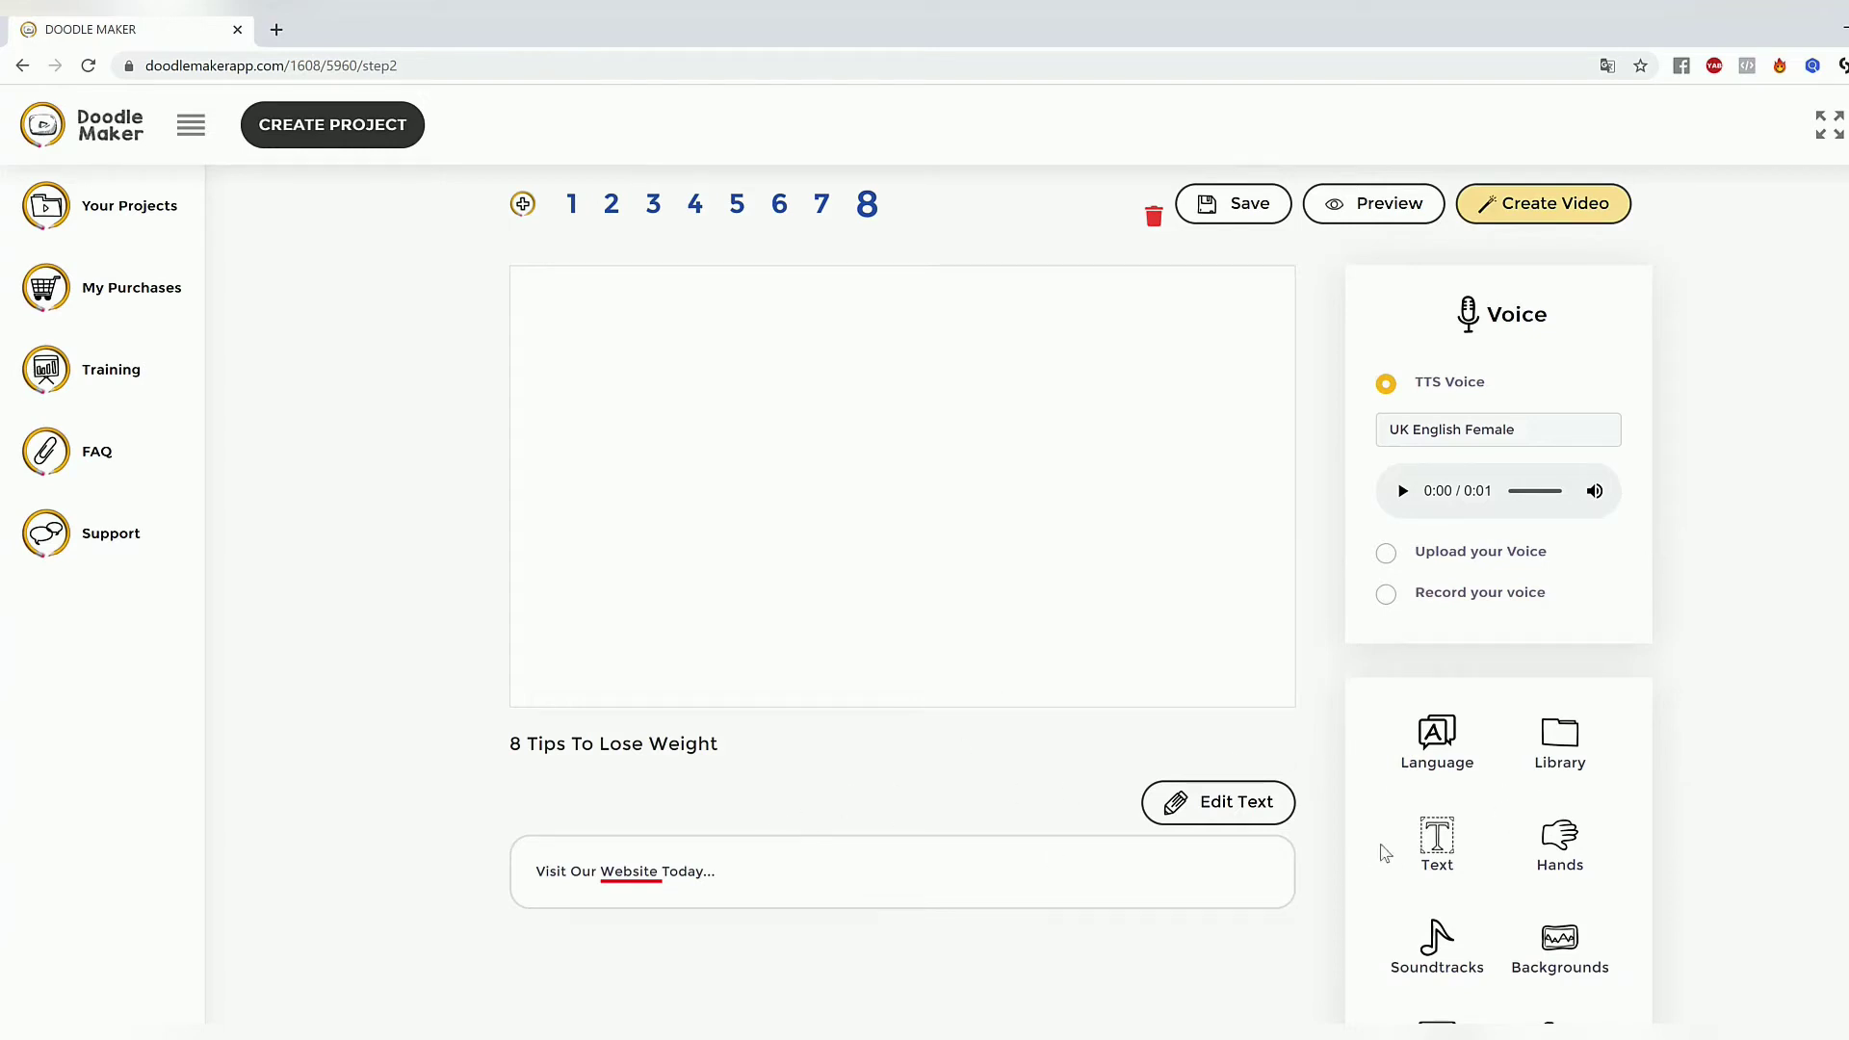
Replace slide 8's text with "Call Us Today" and save it without rebuilding the scene.
{"action": "left_click", "coordinate": [1249, 809]}
{"action": "left_click_drag", "start_coordinate": [755, 866], "coordinate": [131, 878]}
{"action": "type", "text": "Call"}
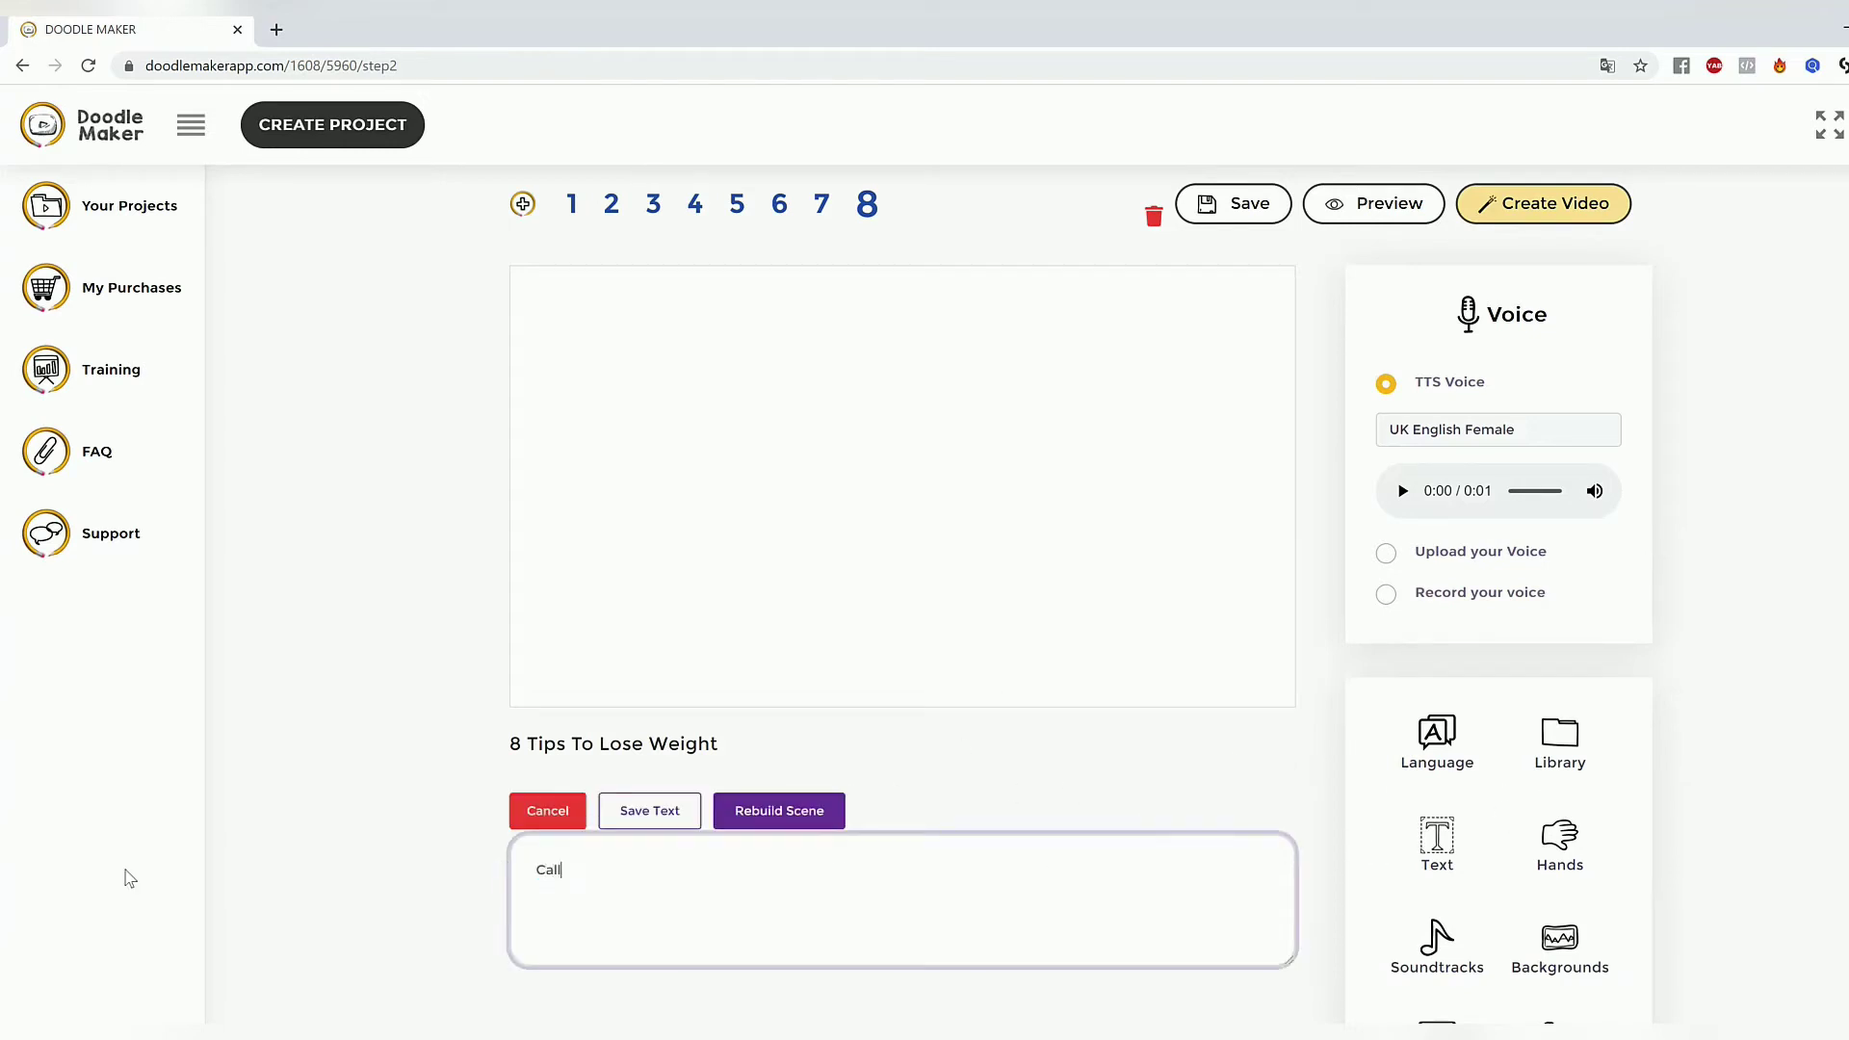
{"action": "type", "text": " Us Today"}
{"action": "left_click", "coordinate": [650, 814]}
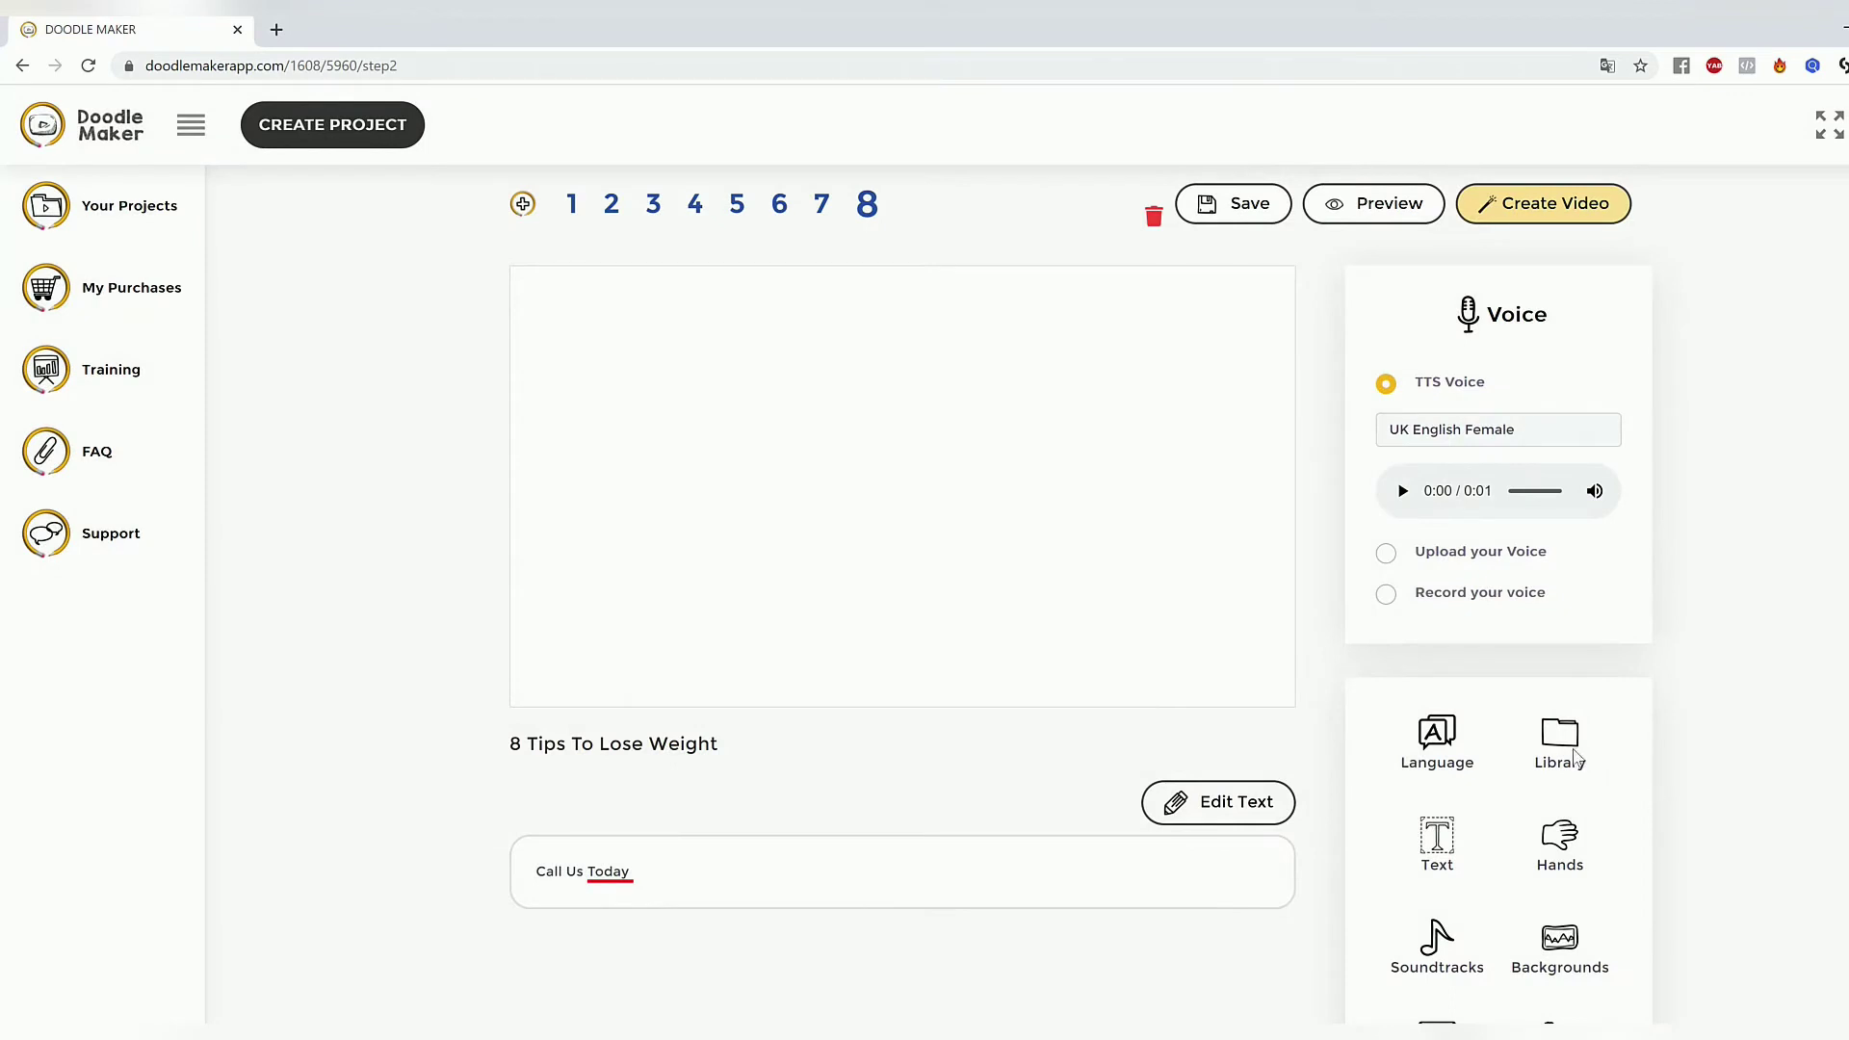
Search the library's Pixabay images for "phone call".
{"action": "left_click", "coordinate": [1574, 753]}
{"action": "scroll", "coordinate": [1672, 702], "scroll_direction": "down", "scroll_amount": 1}
{"action": "scroll", "coordinate": [1673, 703], "scroll_direction": "up", "scroll_amount": 3}
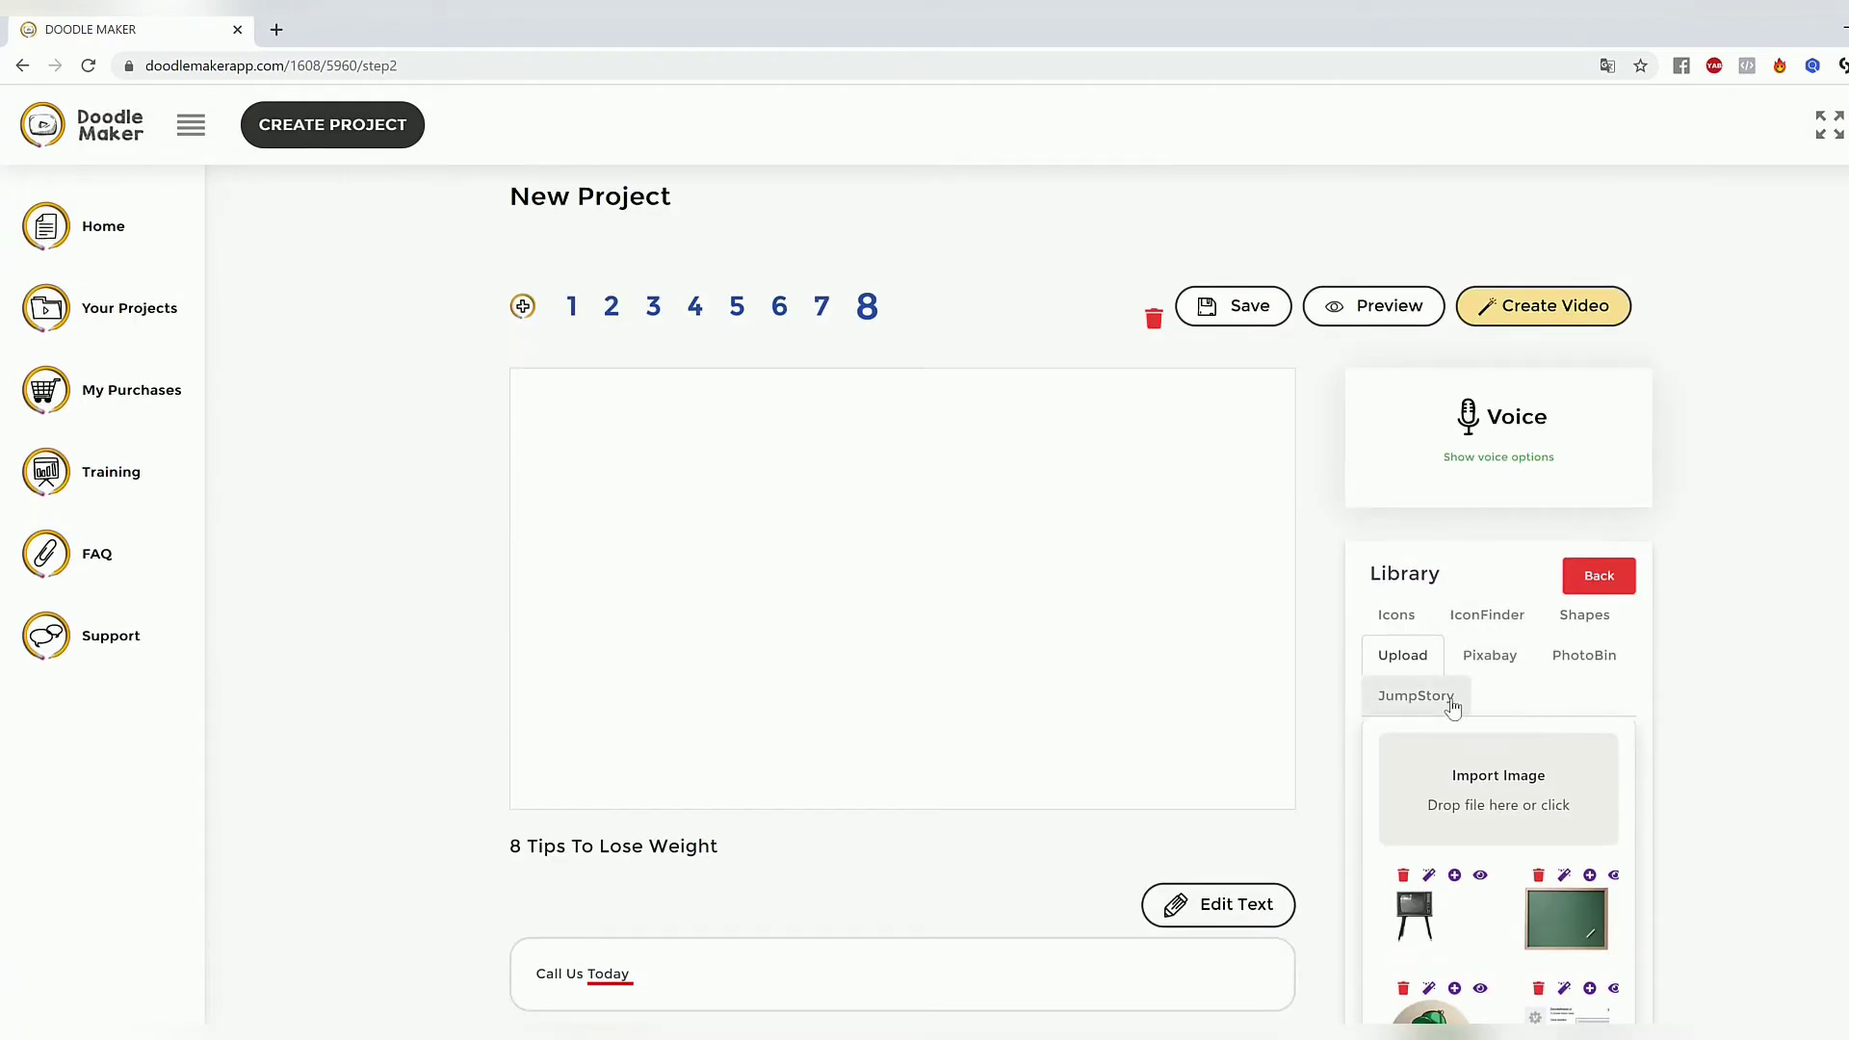
{"action": "left_click", "coordinate": [1453, 707]}
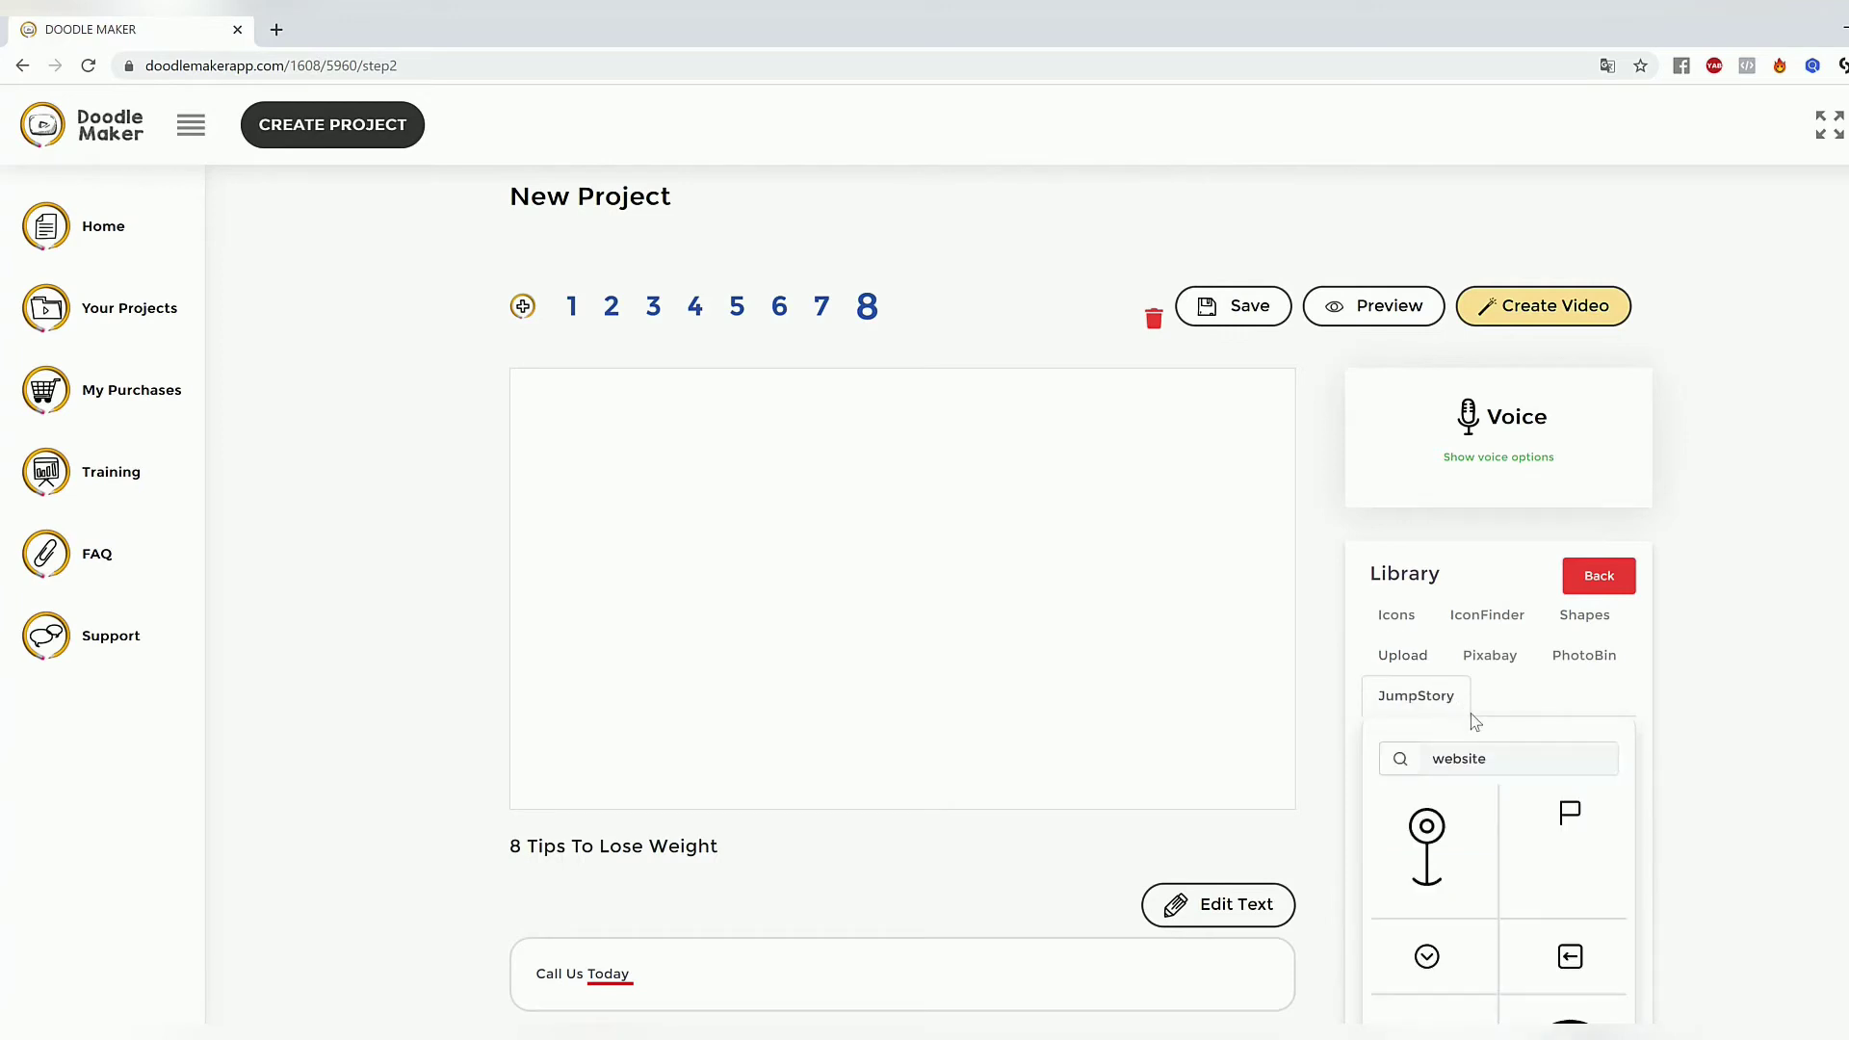
{"action": "left_click", "coordinate": [1516, 760]}
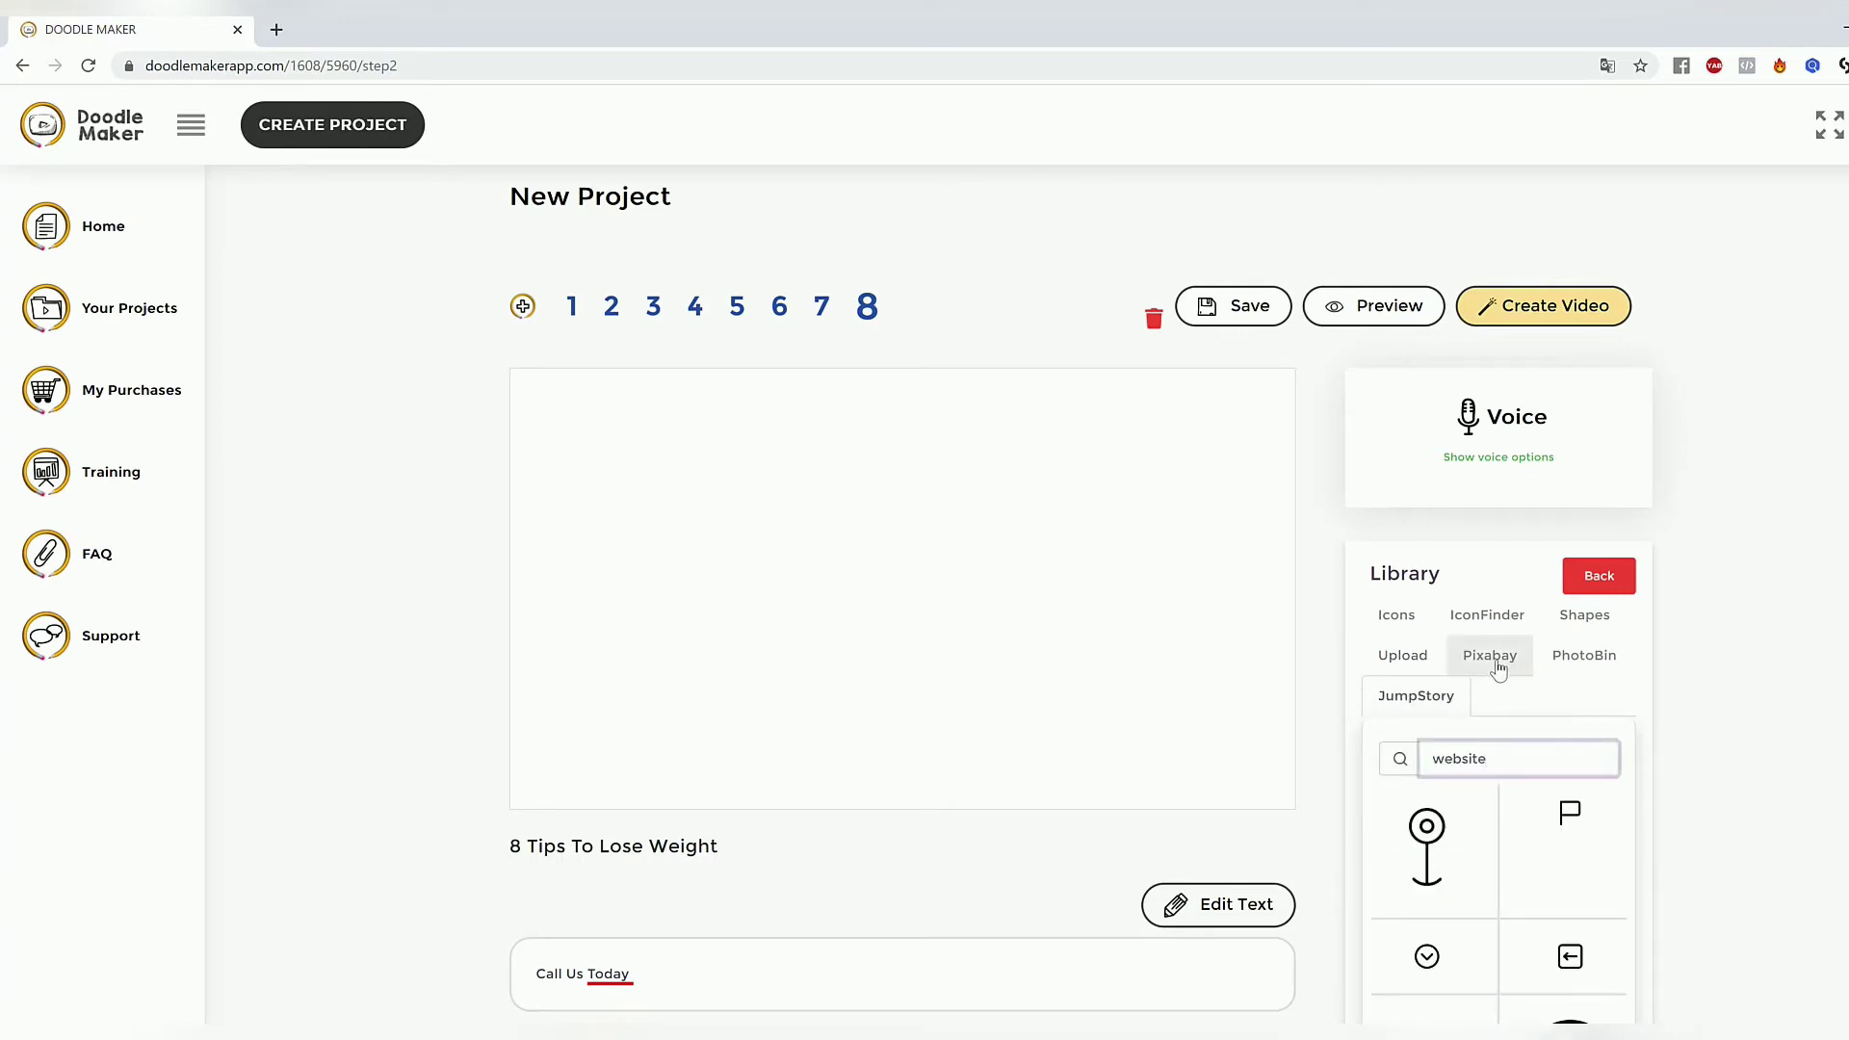
{"action": "left_click", "coordinate": [1500, 663]}
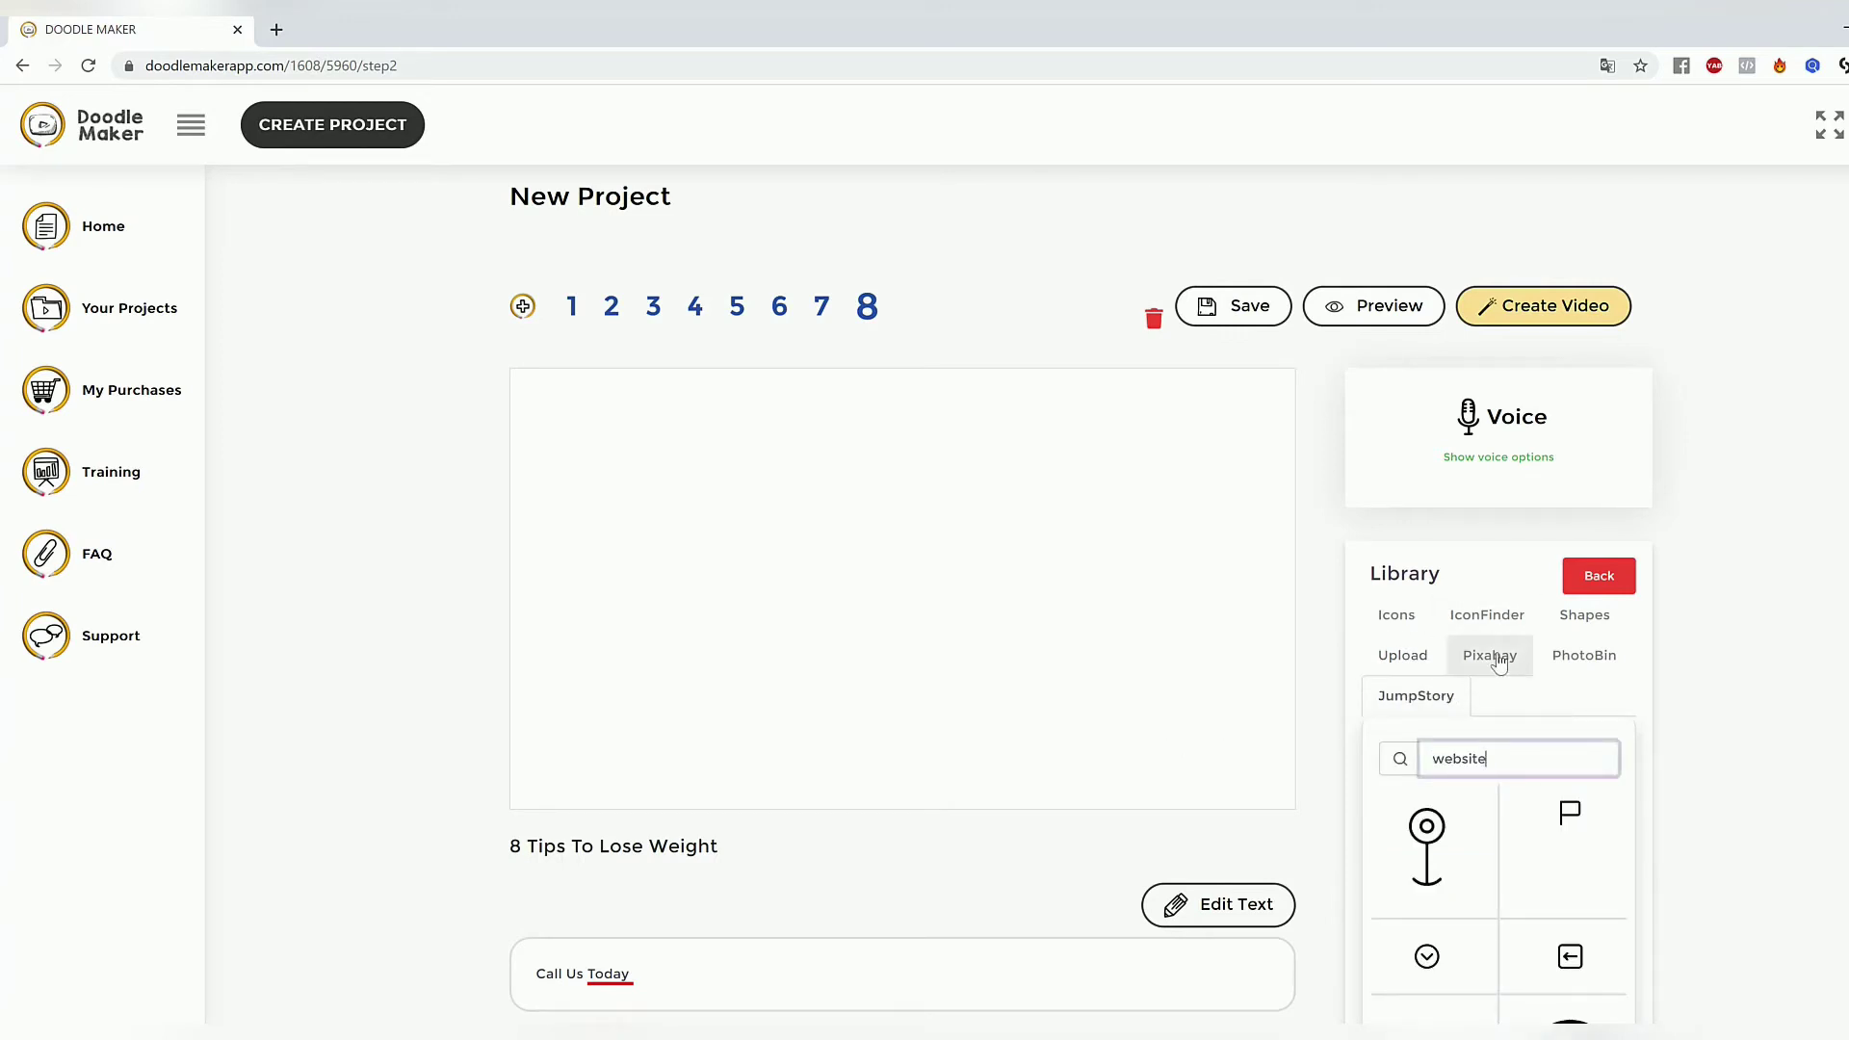
{"action": "left_click", "coordinate": [1570, 757]}
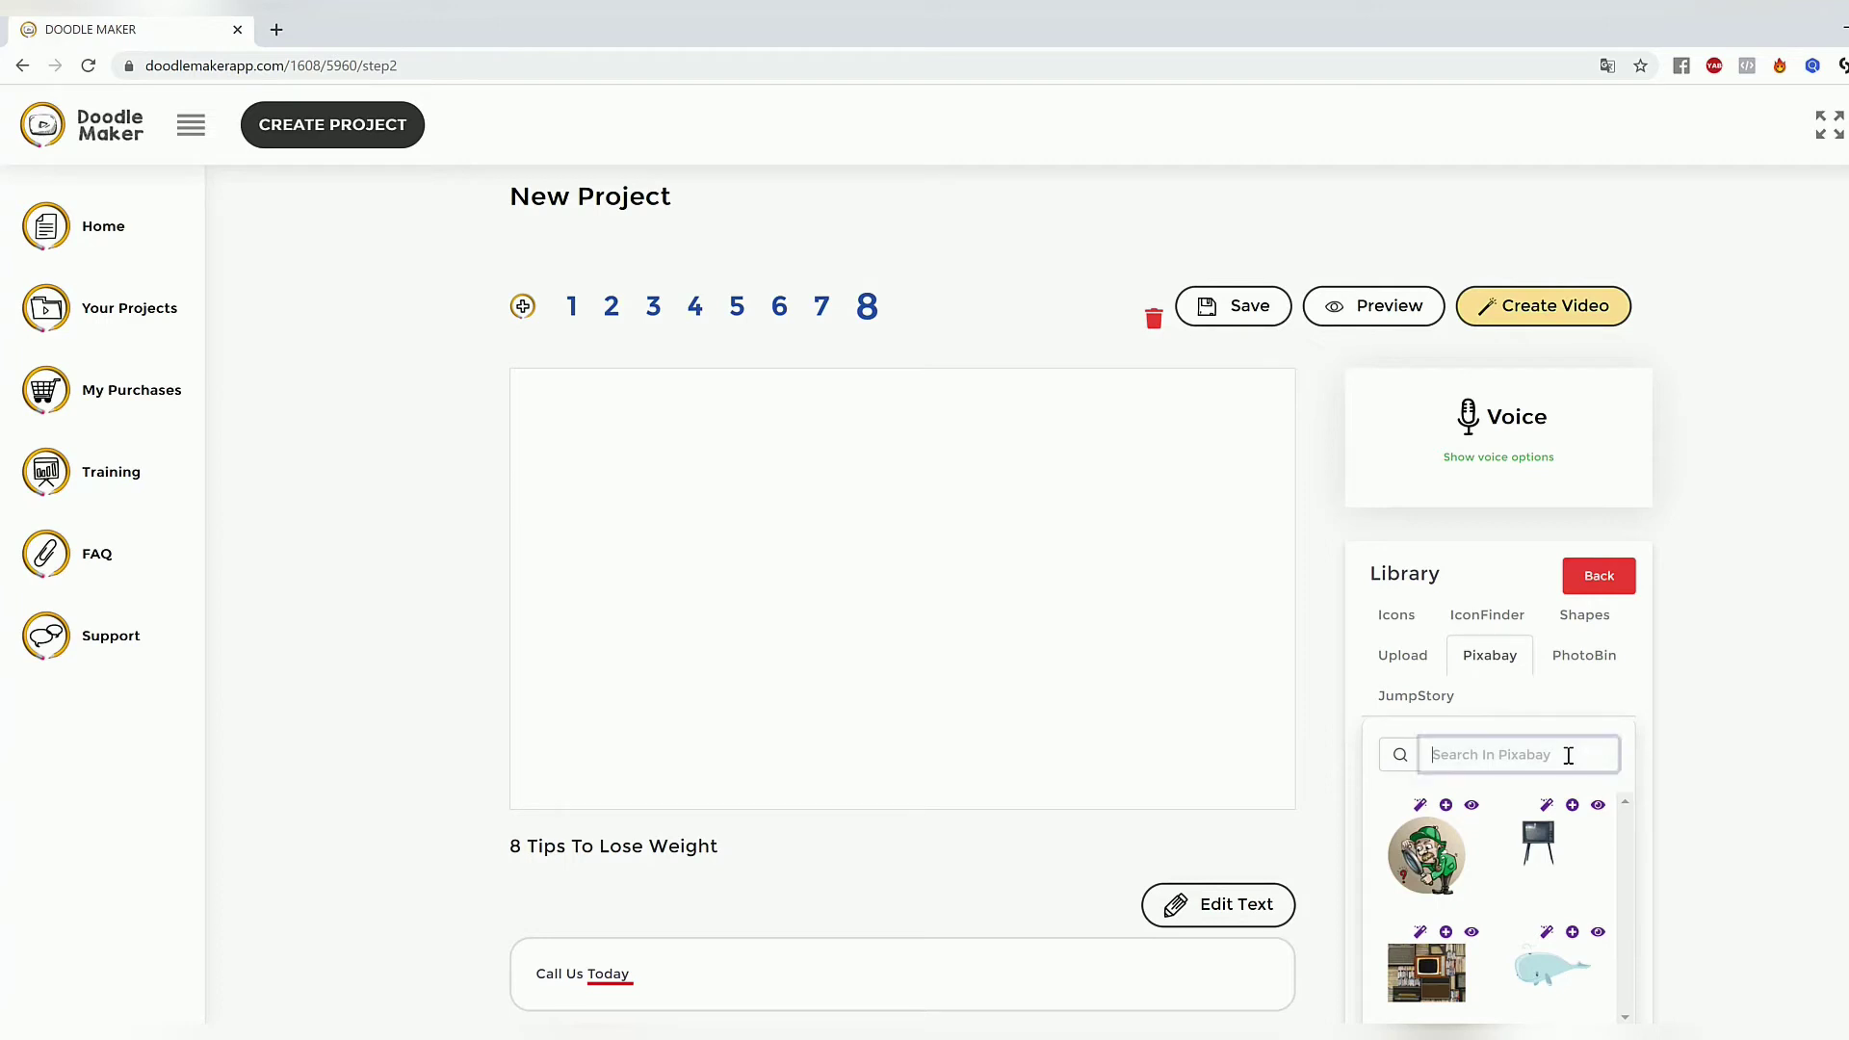
{"action": "type", "text": "phone call"}
Browse the phone images, then view the hand-held white phone photo enlarged and in its colour and black-and-white doodle versions.
{"action": "scroll", "coordinate": [1719, 794], "scroll_direction": "down", "scroll_amount": 1}
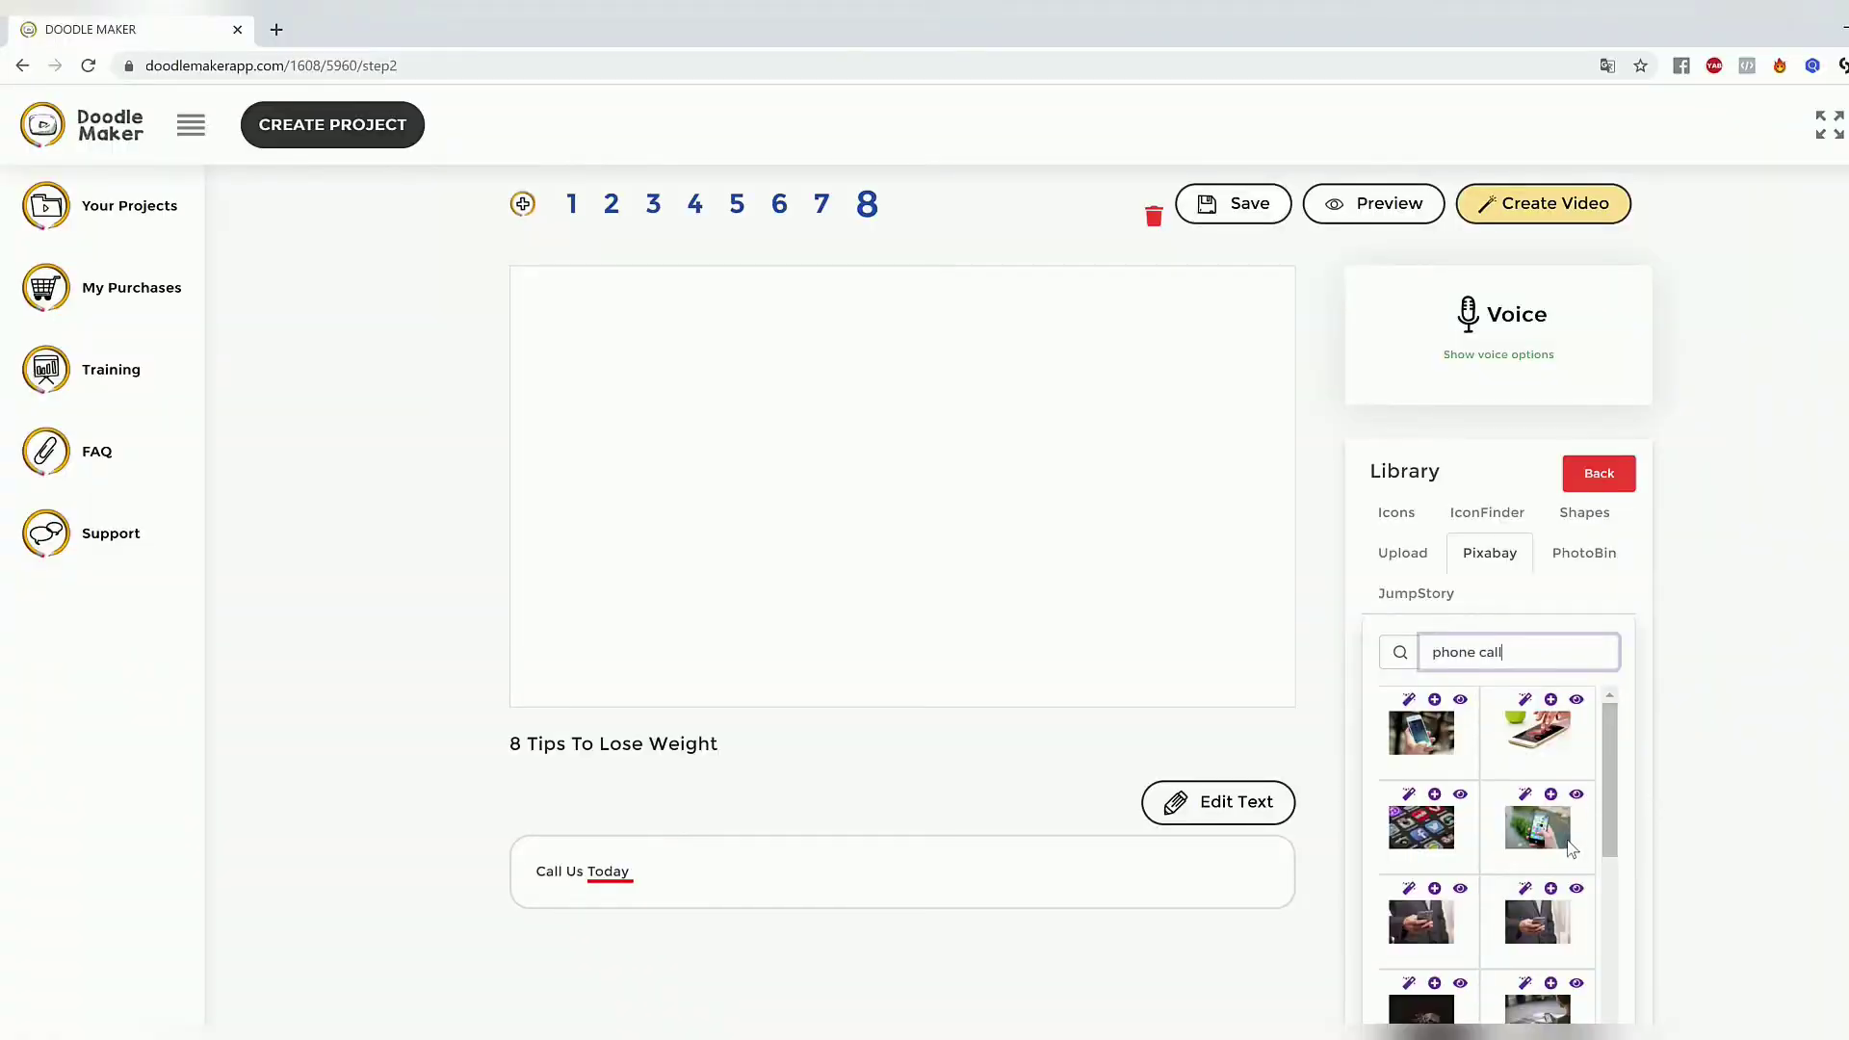
{"action": "scroll", "coordinate": [1571, 847], "scroll_direction": "down", "scroll_amount": 5}
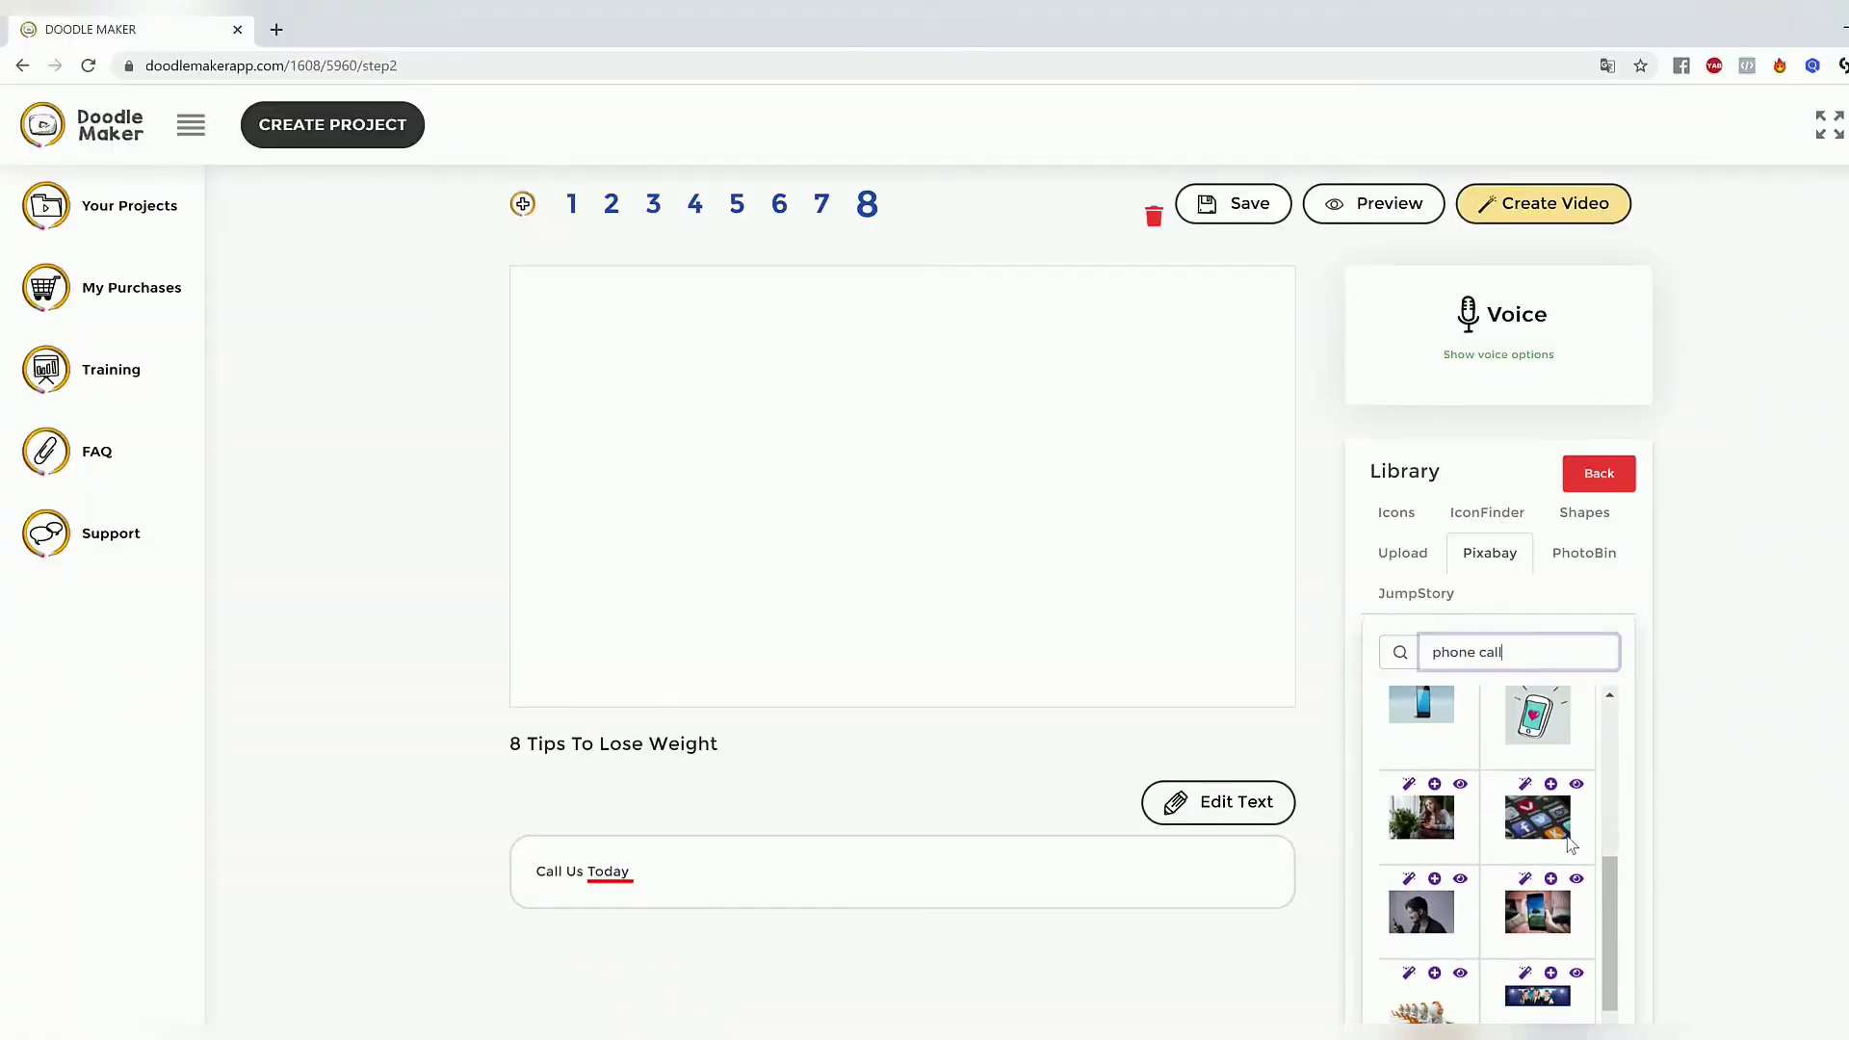
{"action": "scroll", "coordinate": [1572, 845], "scroll_direction": "down", "scroll_amount": 2}
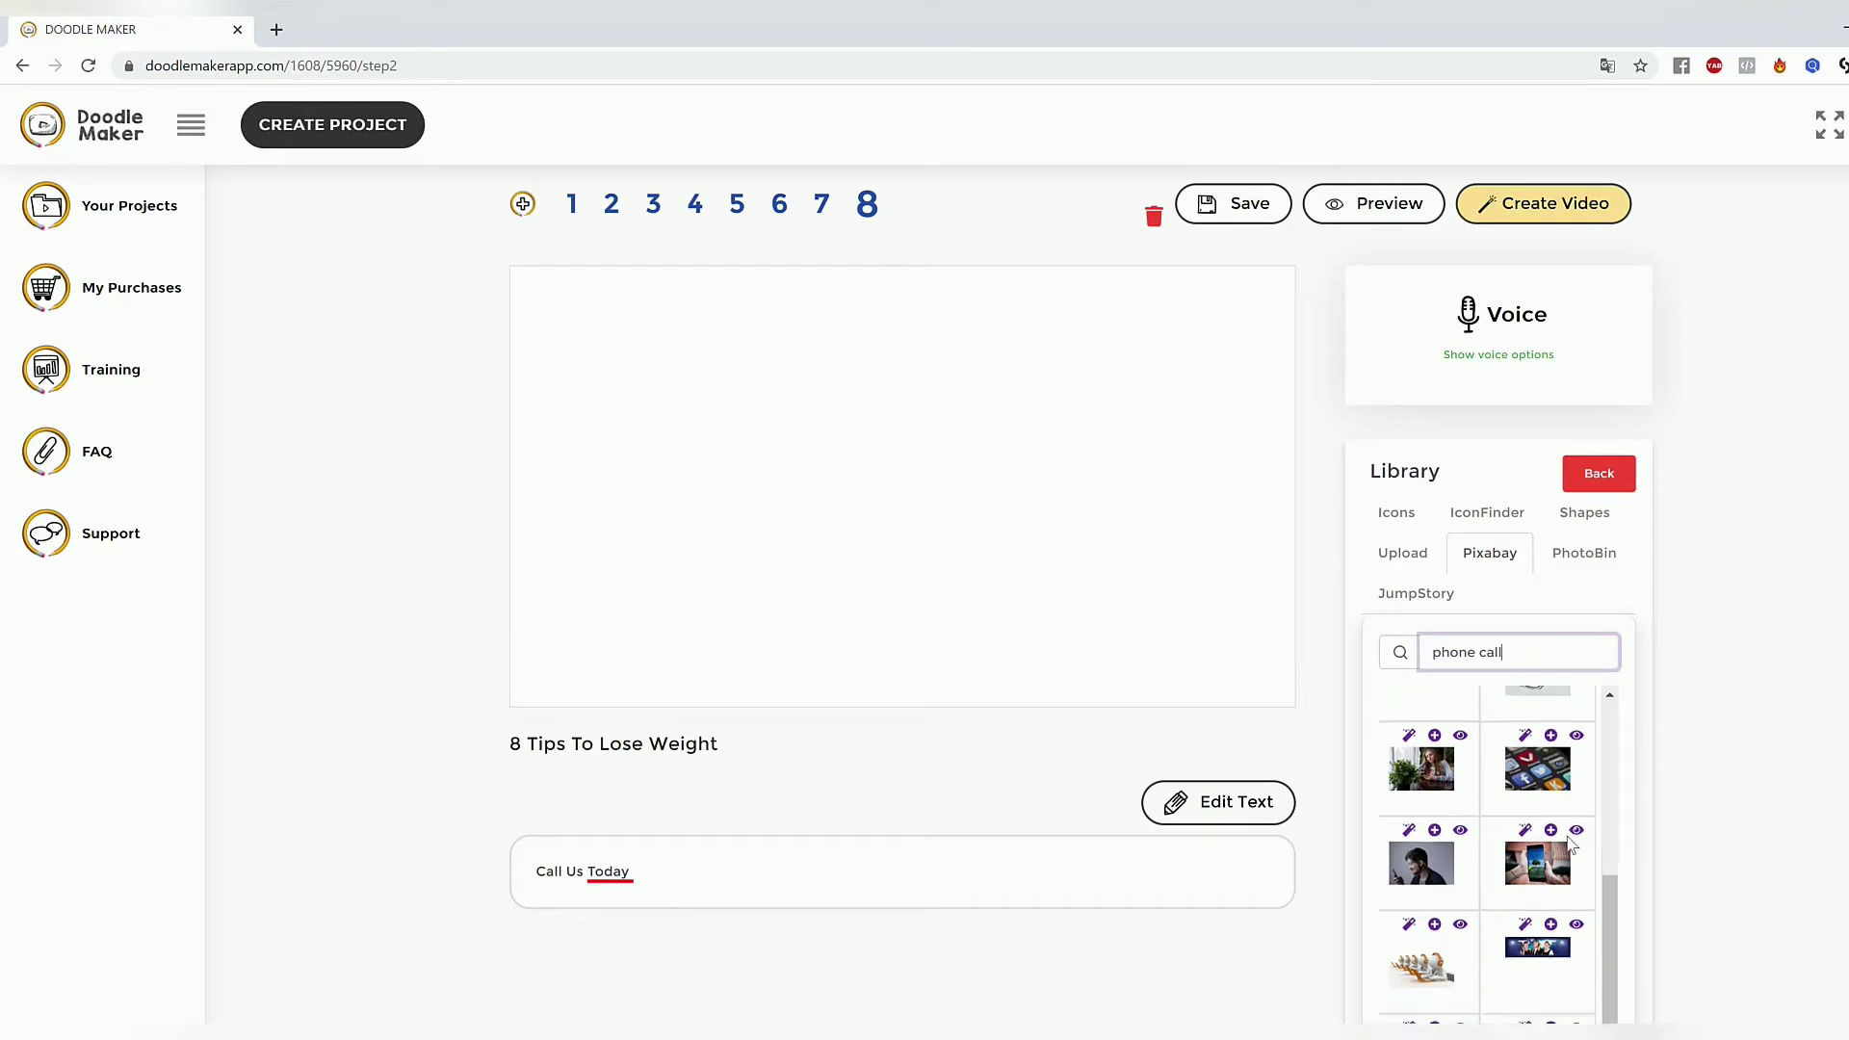
{"action": "scroll", "coordinate": [1572, 845], "scroll_direction": "up", "scroll_amount": 8}
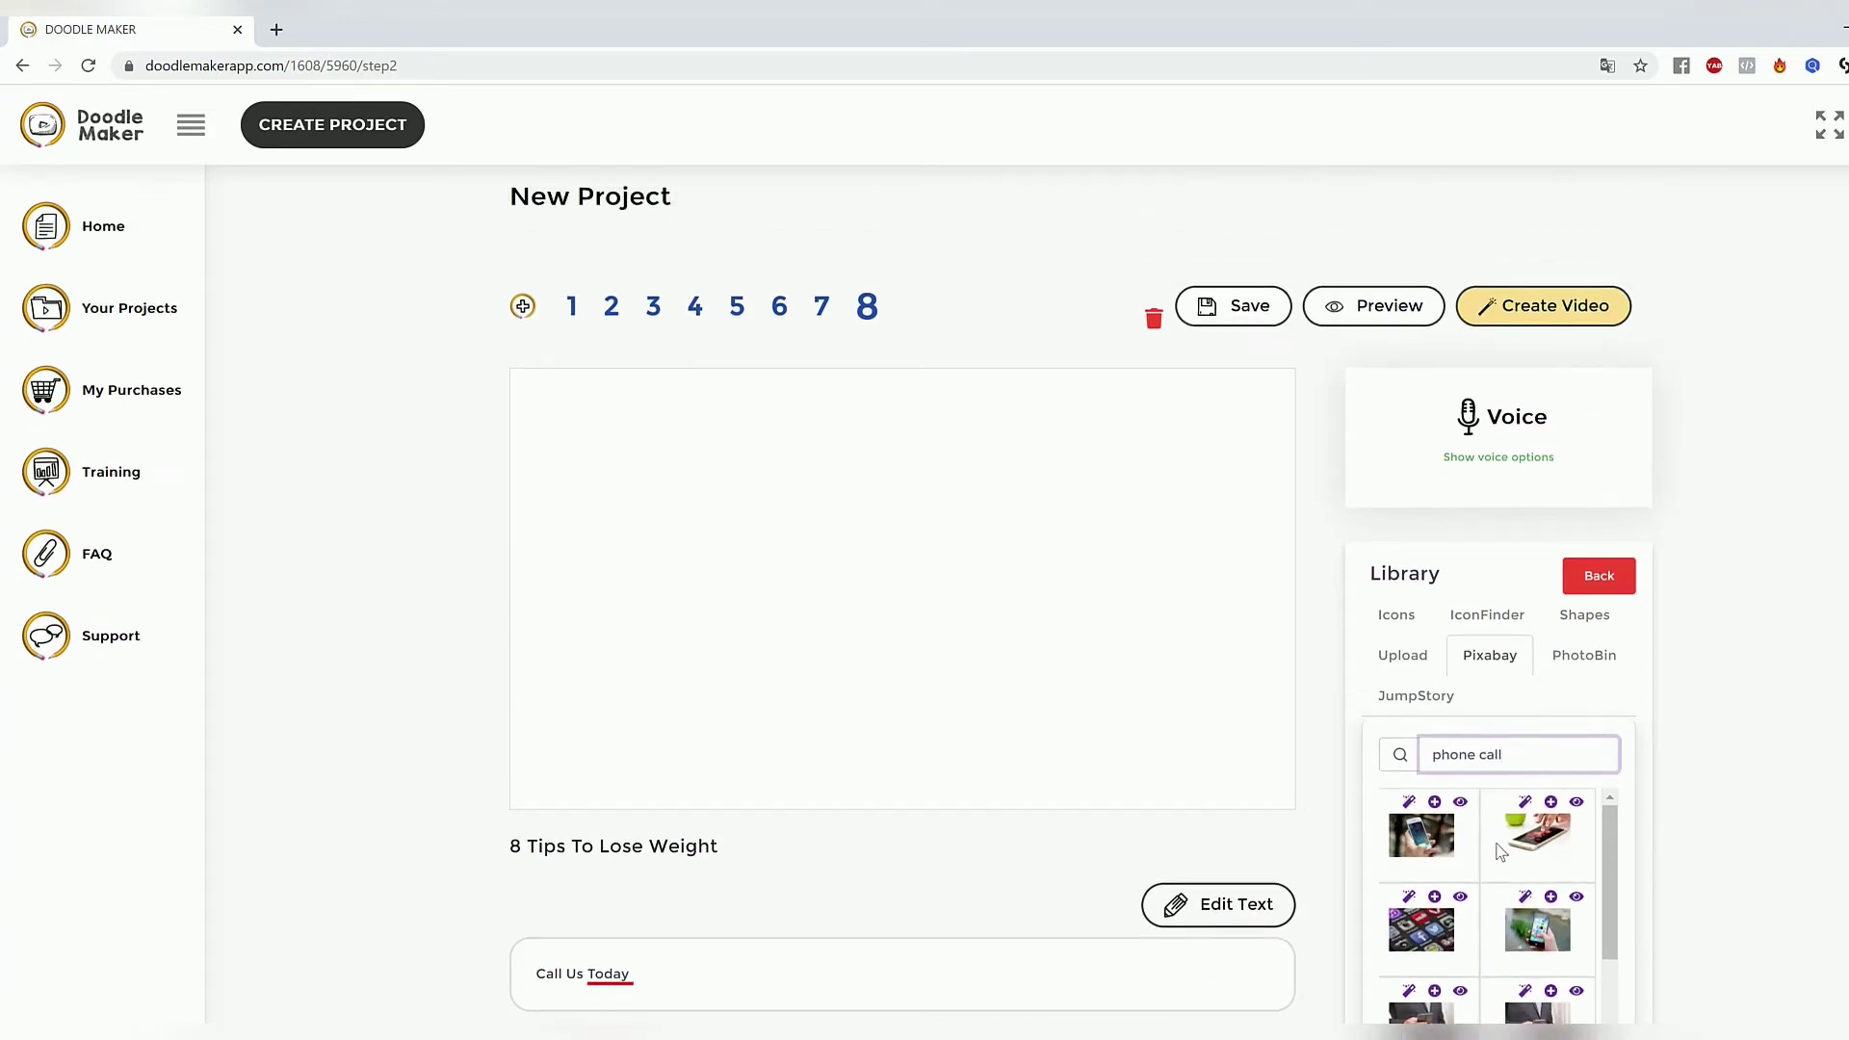
{"action": "left_click", "coordinate": [1427, 844]}
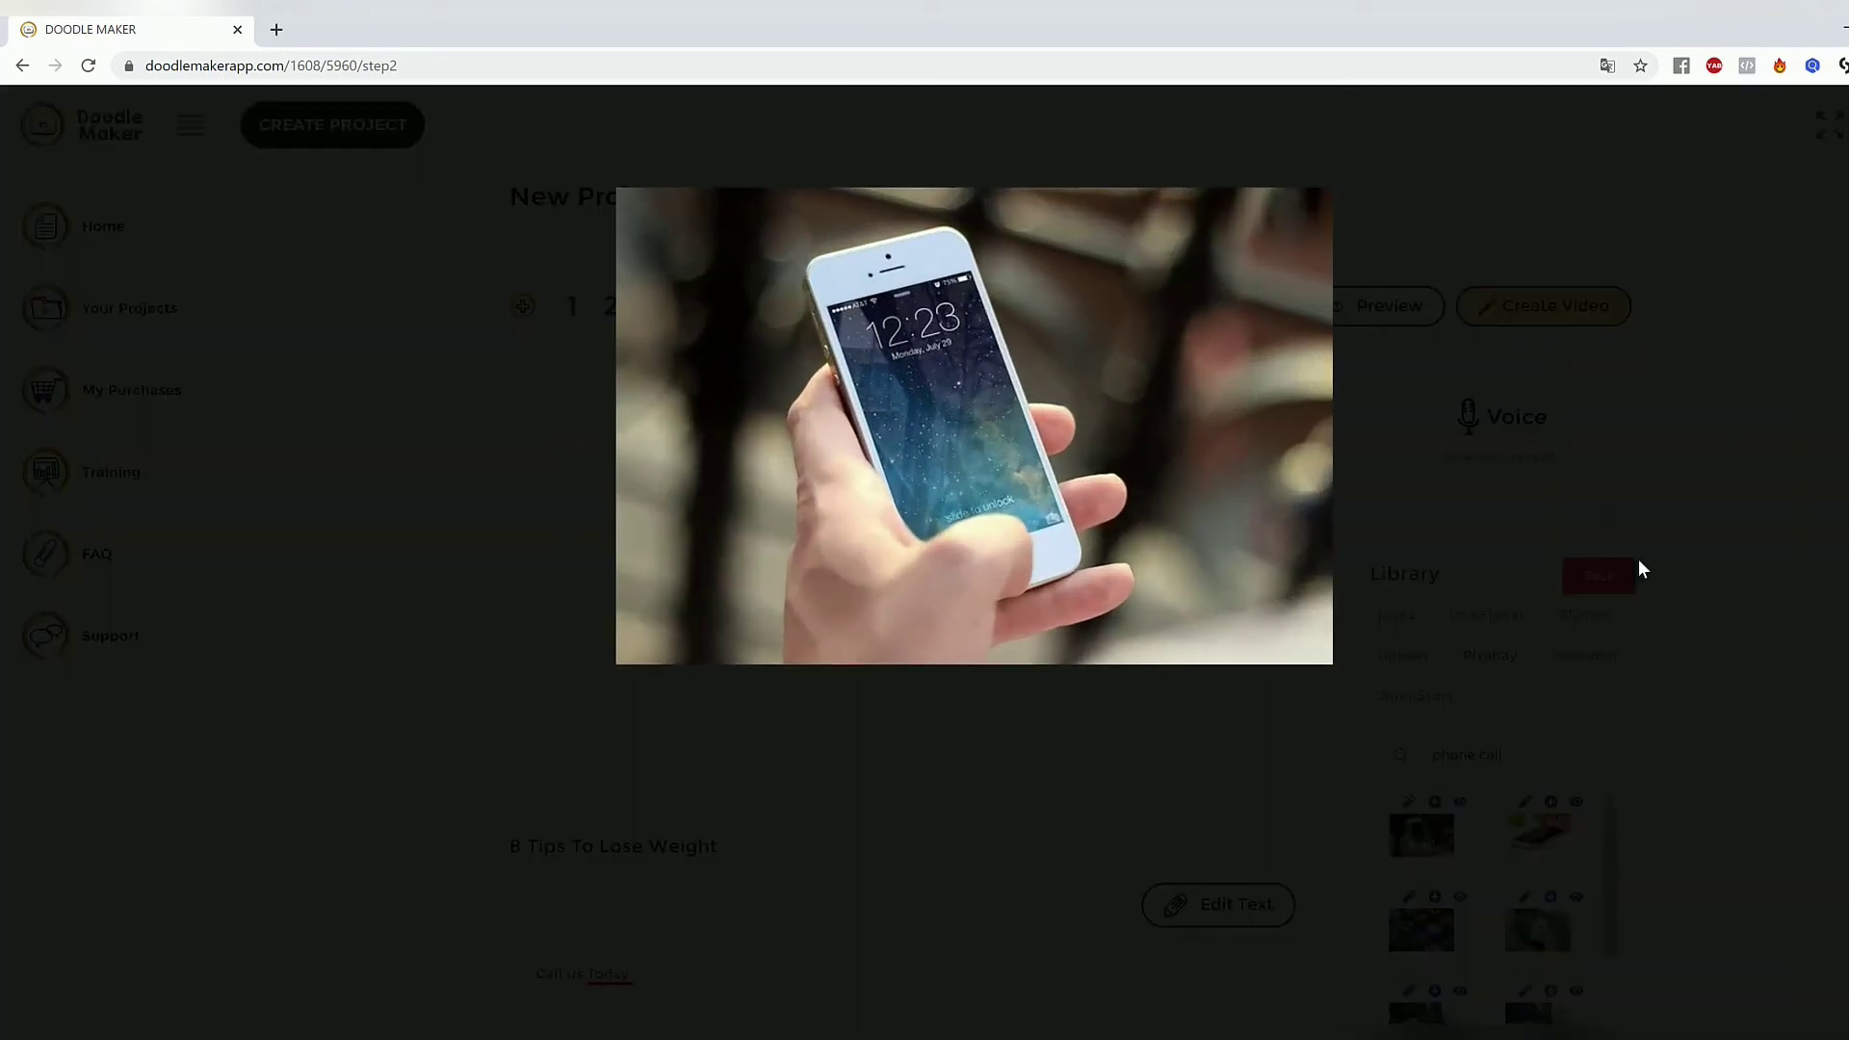
{"action": "left_click", "coordinate": [1421, 834]}
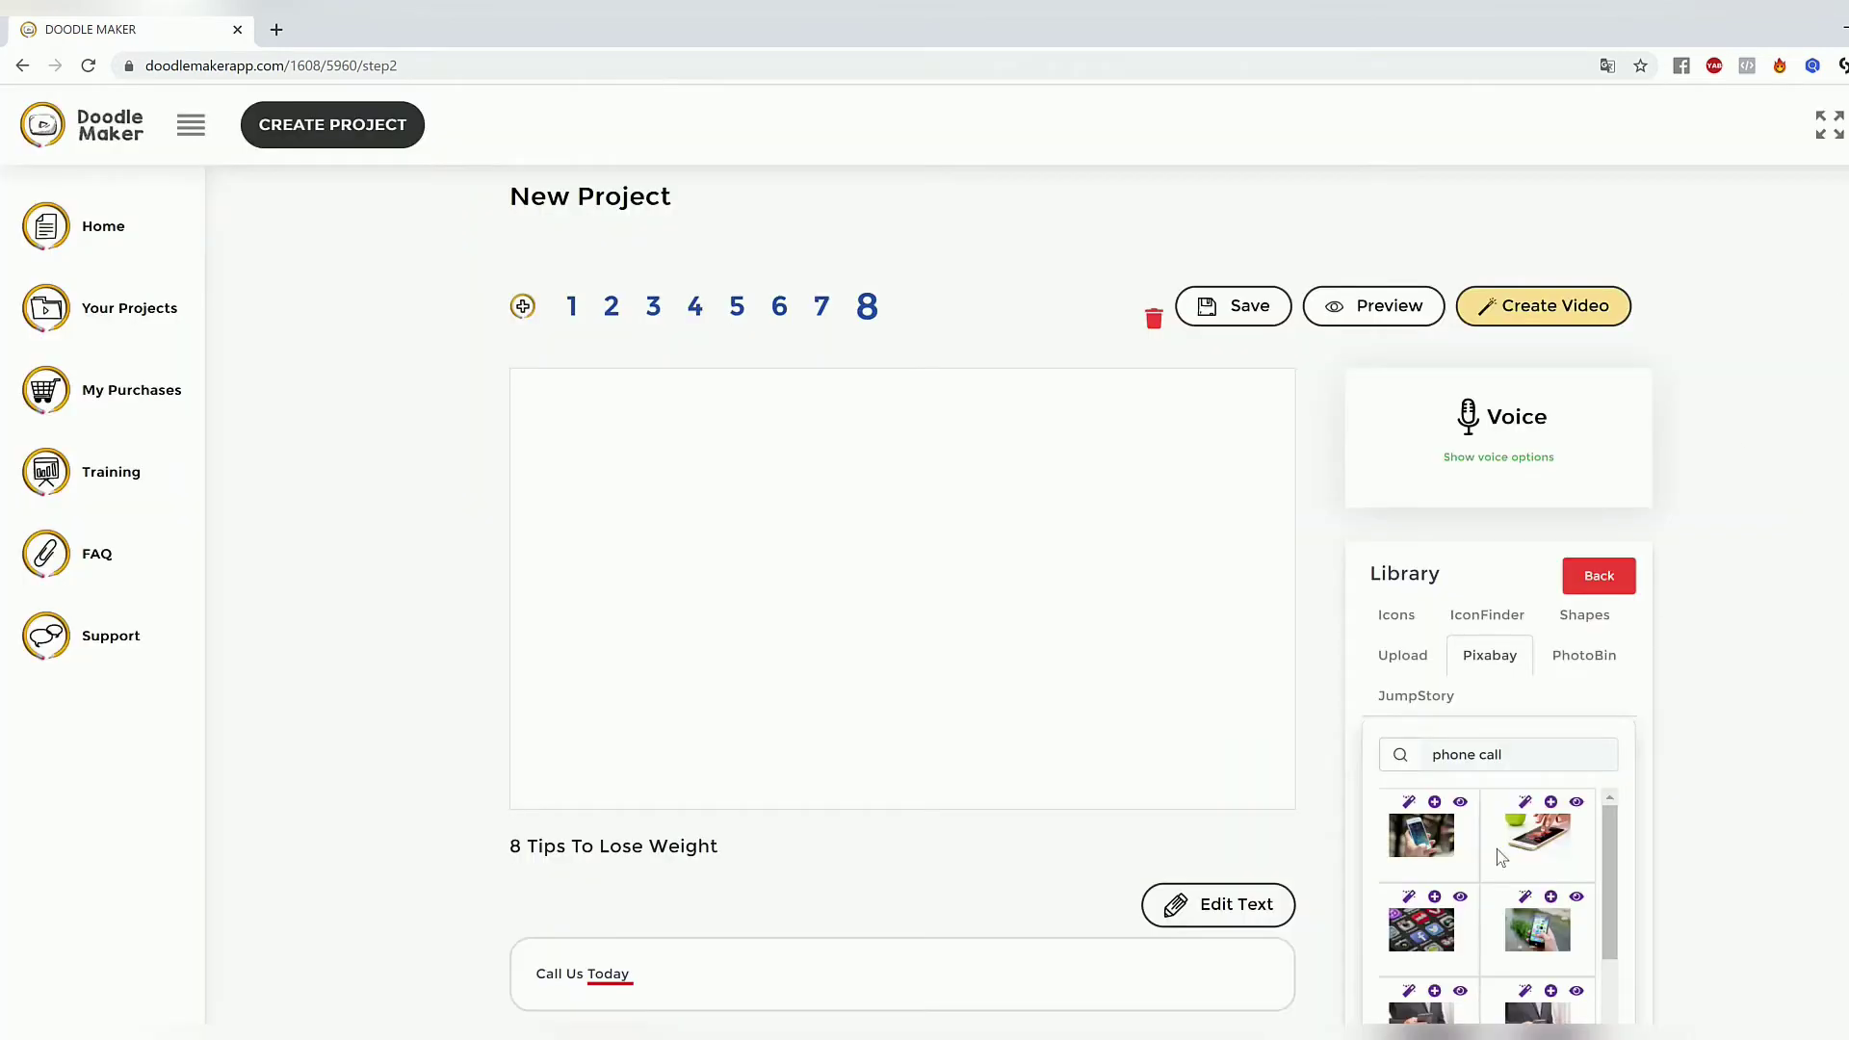
{"action": "left_click", "coordinate": [1410, 804]}
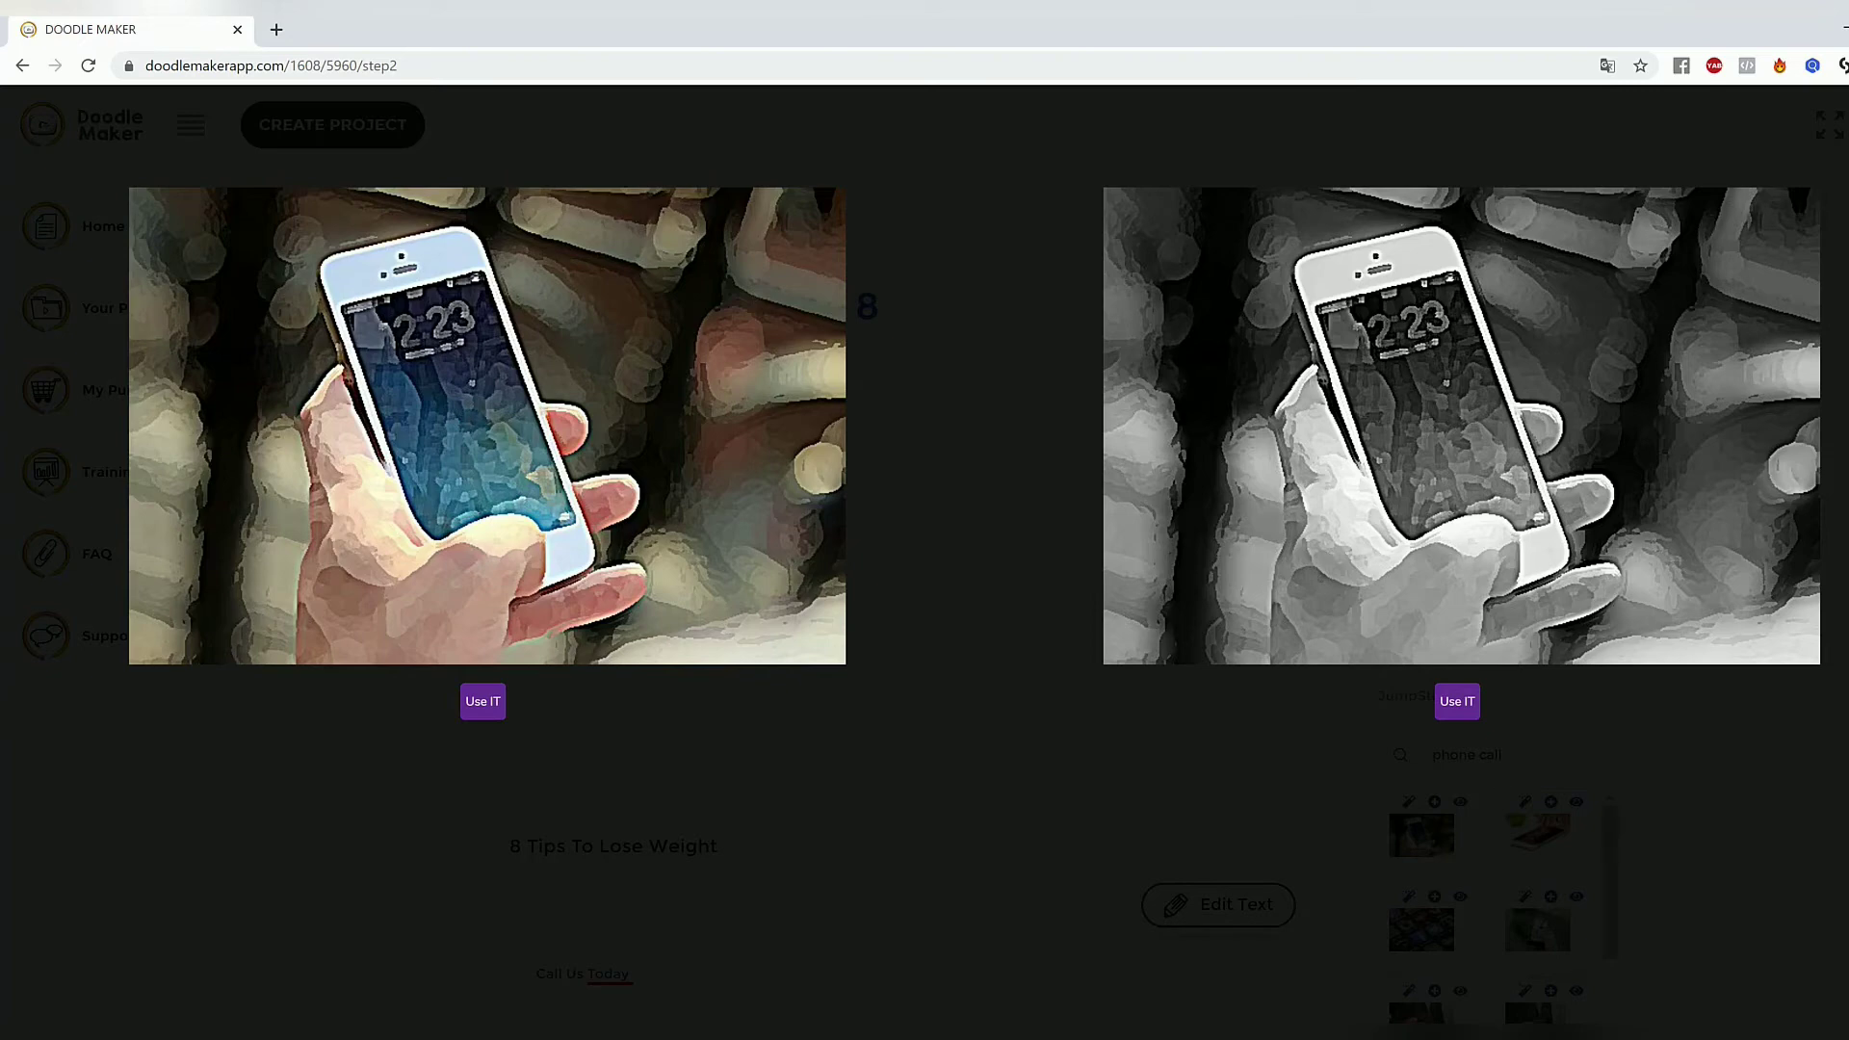
{"action": "left_click", "coordinate": [1792, 371]}
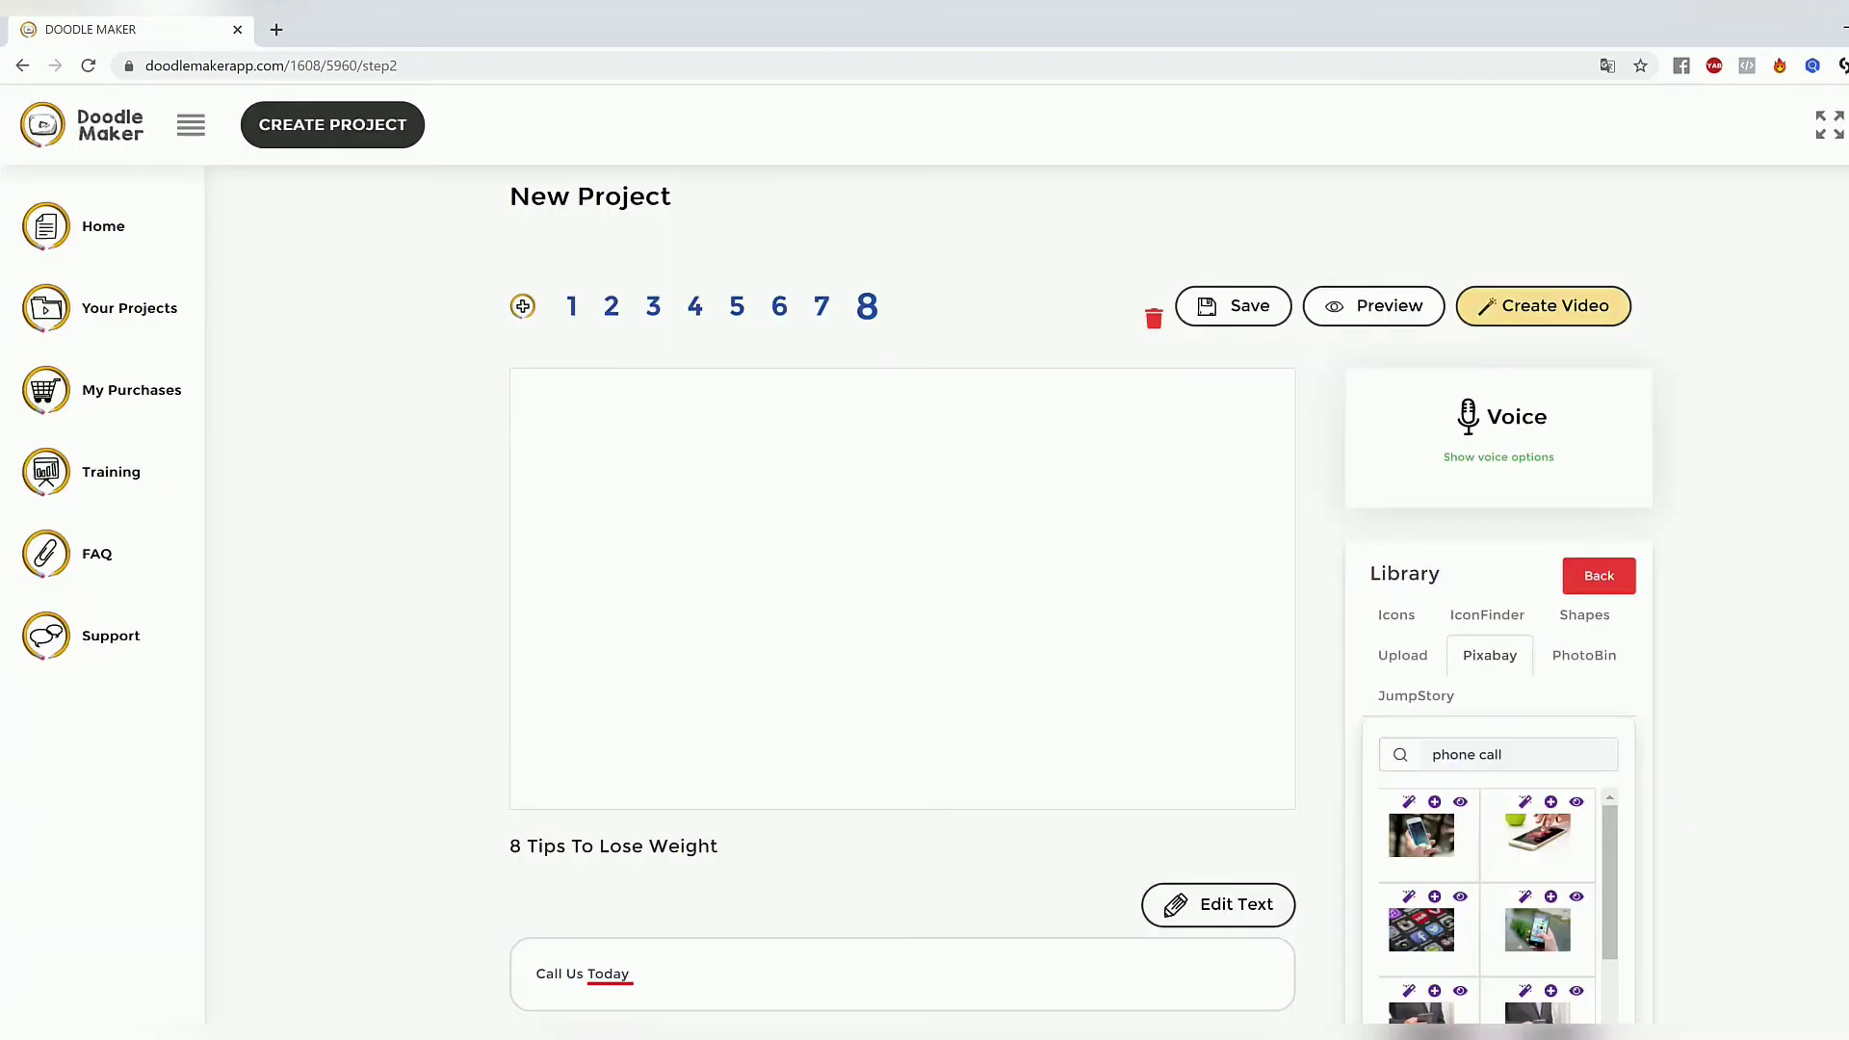
Add the original photo of the hand holding a white phone to slide 8 and remove its background.
{"action": "left_click", "coordinate": [1436, 807]}
{"action": "left_click", "coordinate": [803, 537]}
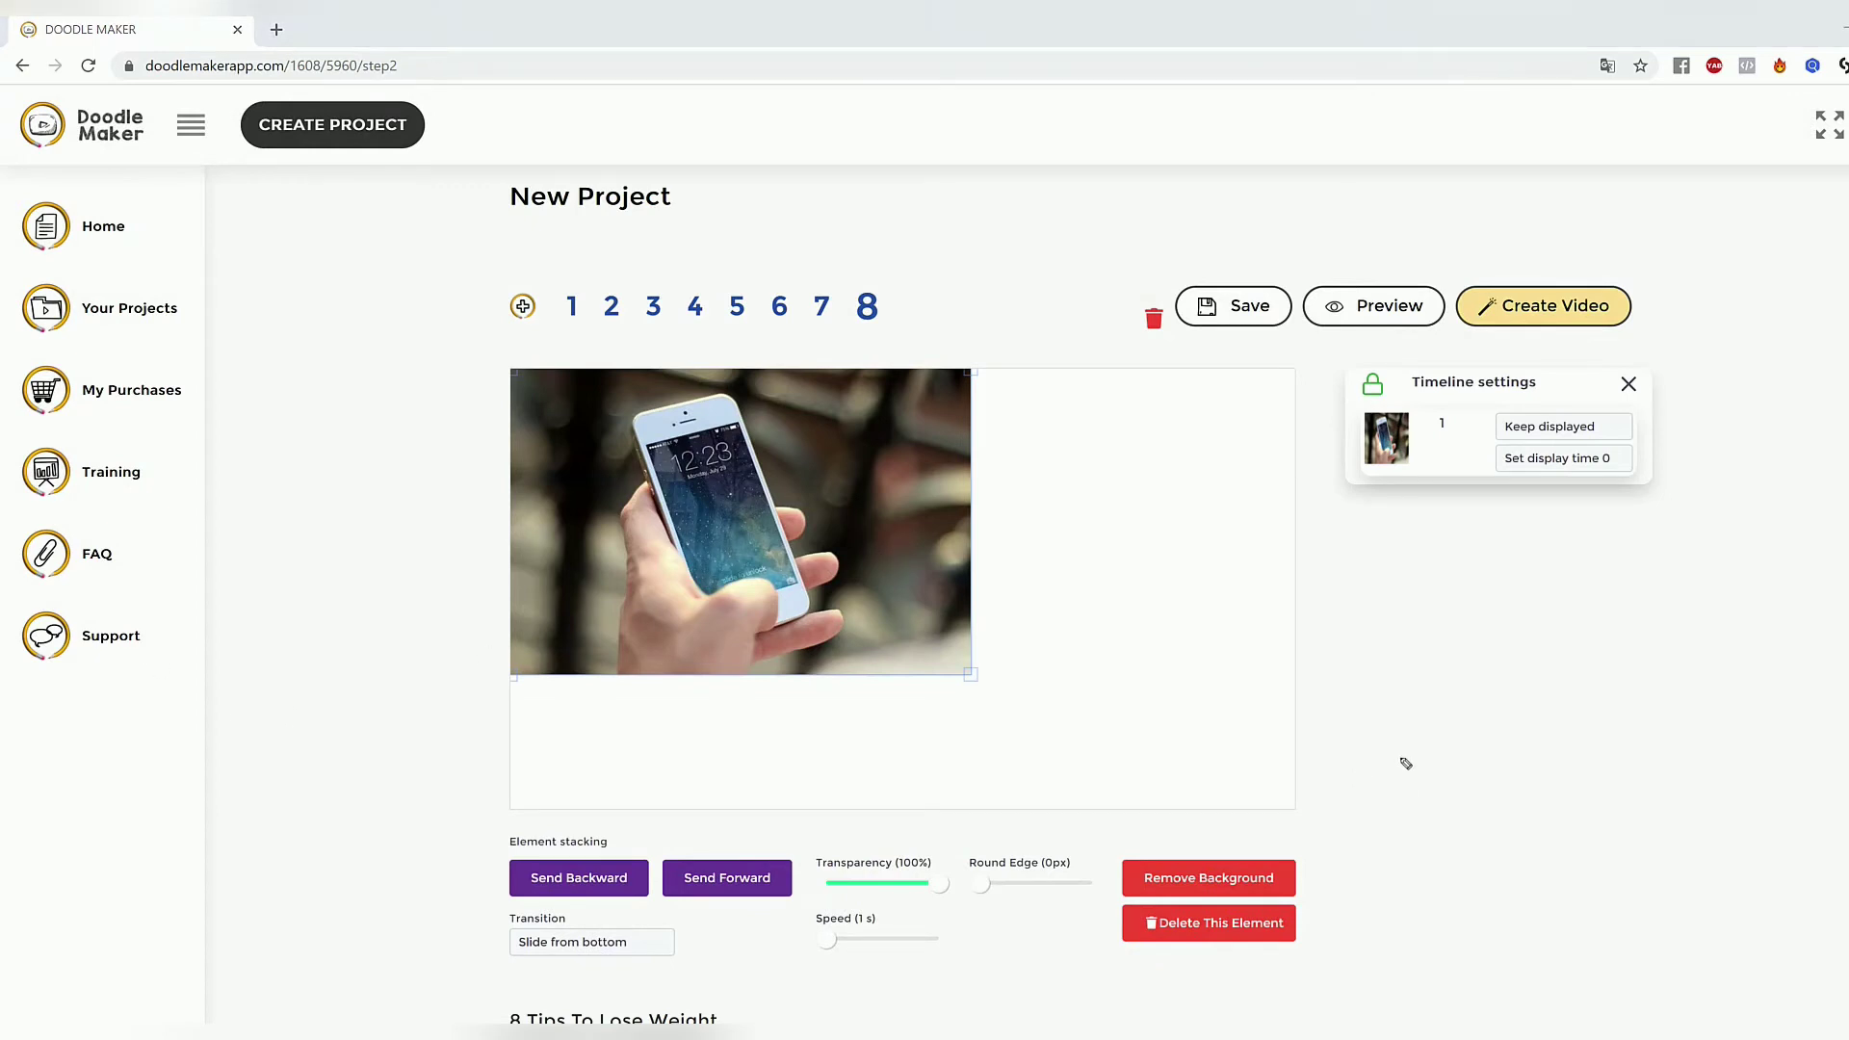
{"action": "mouse_move", "coordinate": [1401, 756]}
{"action": "left_mouse_down"}
{"action": "mouse_move", "coordinate": [1289, 849]}
{"action": "mouse_move", "coordinate": [1307, 858]}
{"action": "left_mouse_up"}
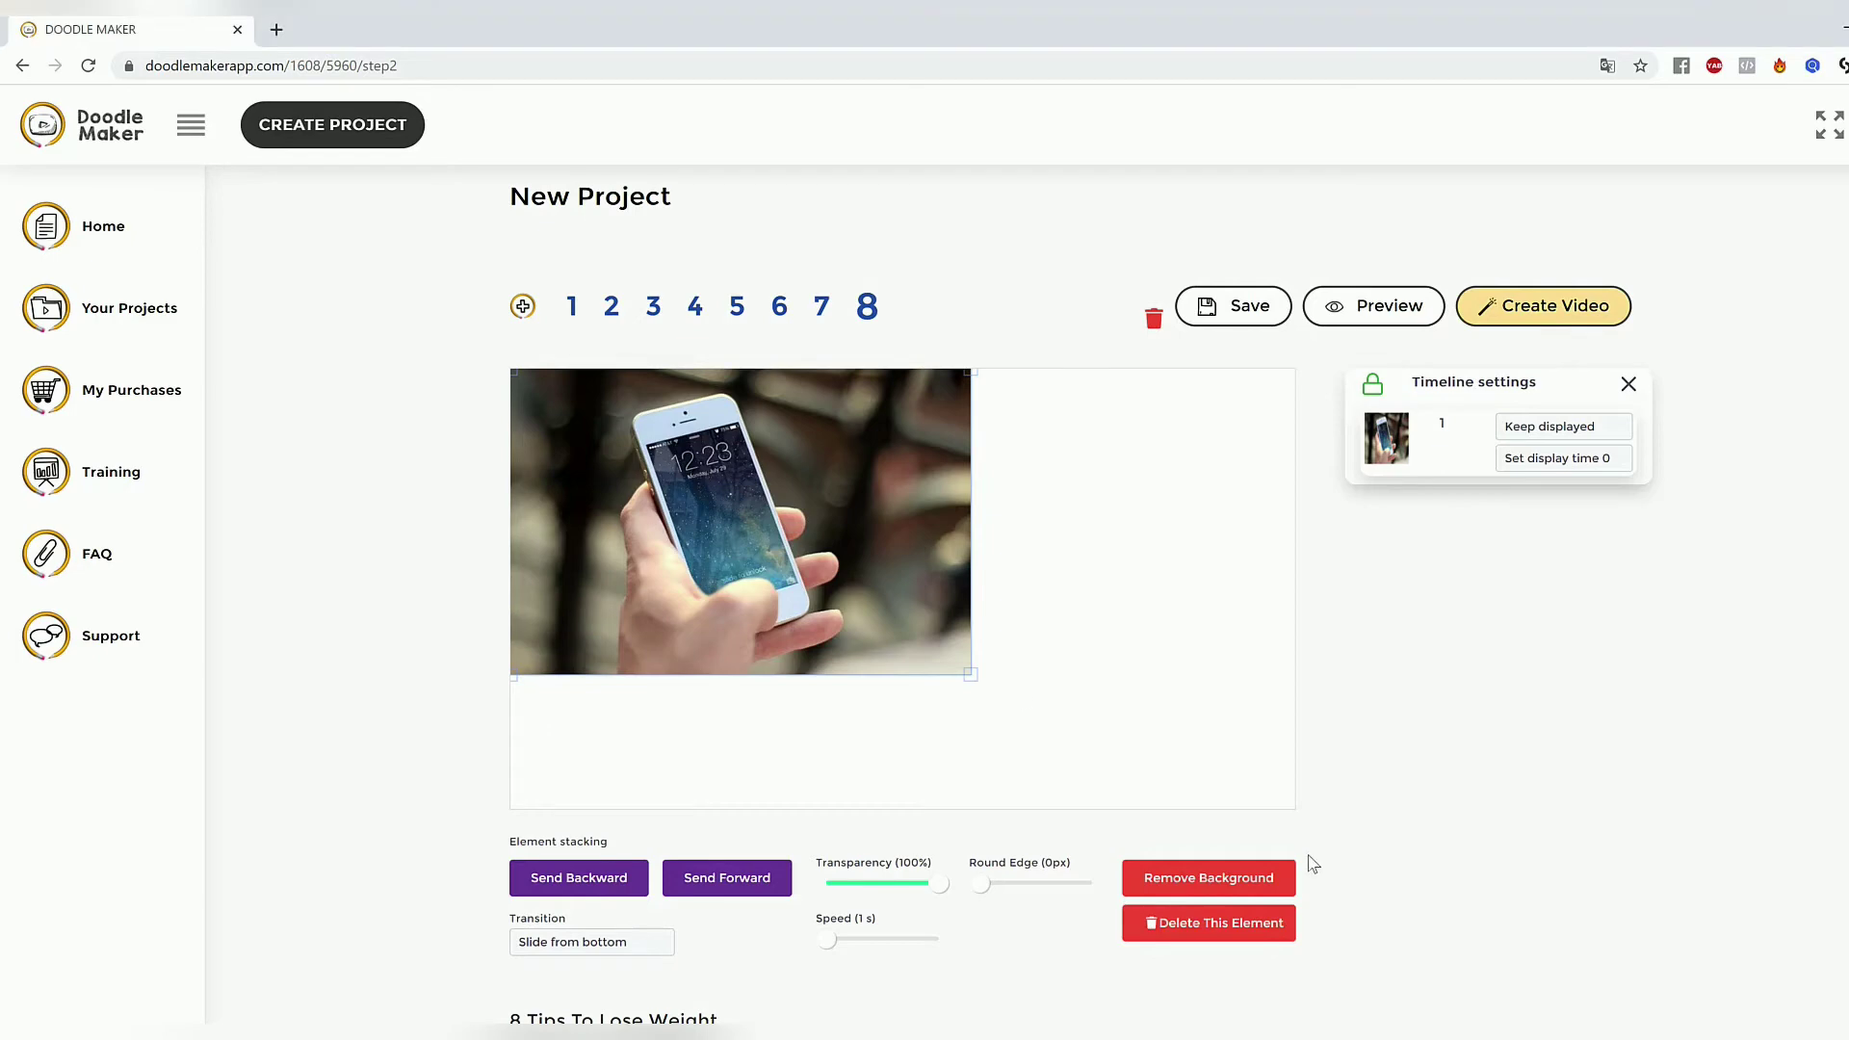
{"action": "left_click", "coordinate": [1234, 883]}
{"action": "left_click", "coordinate": [922, 713]}
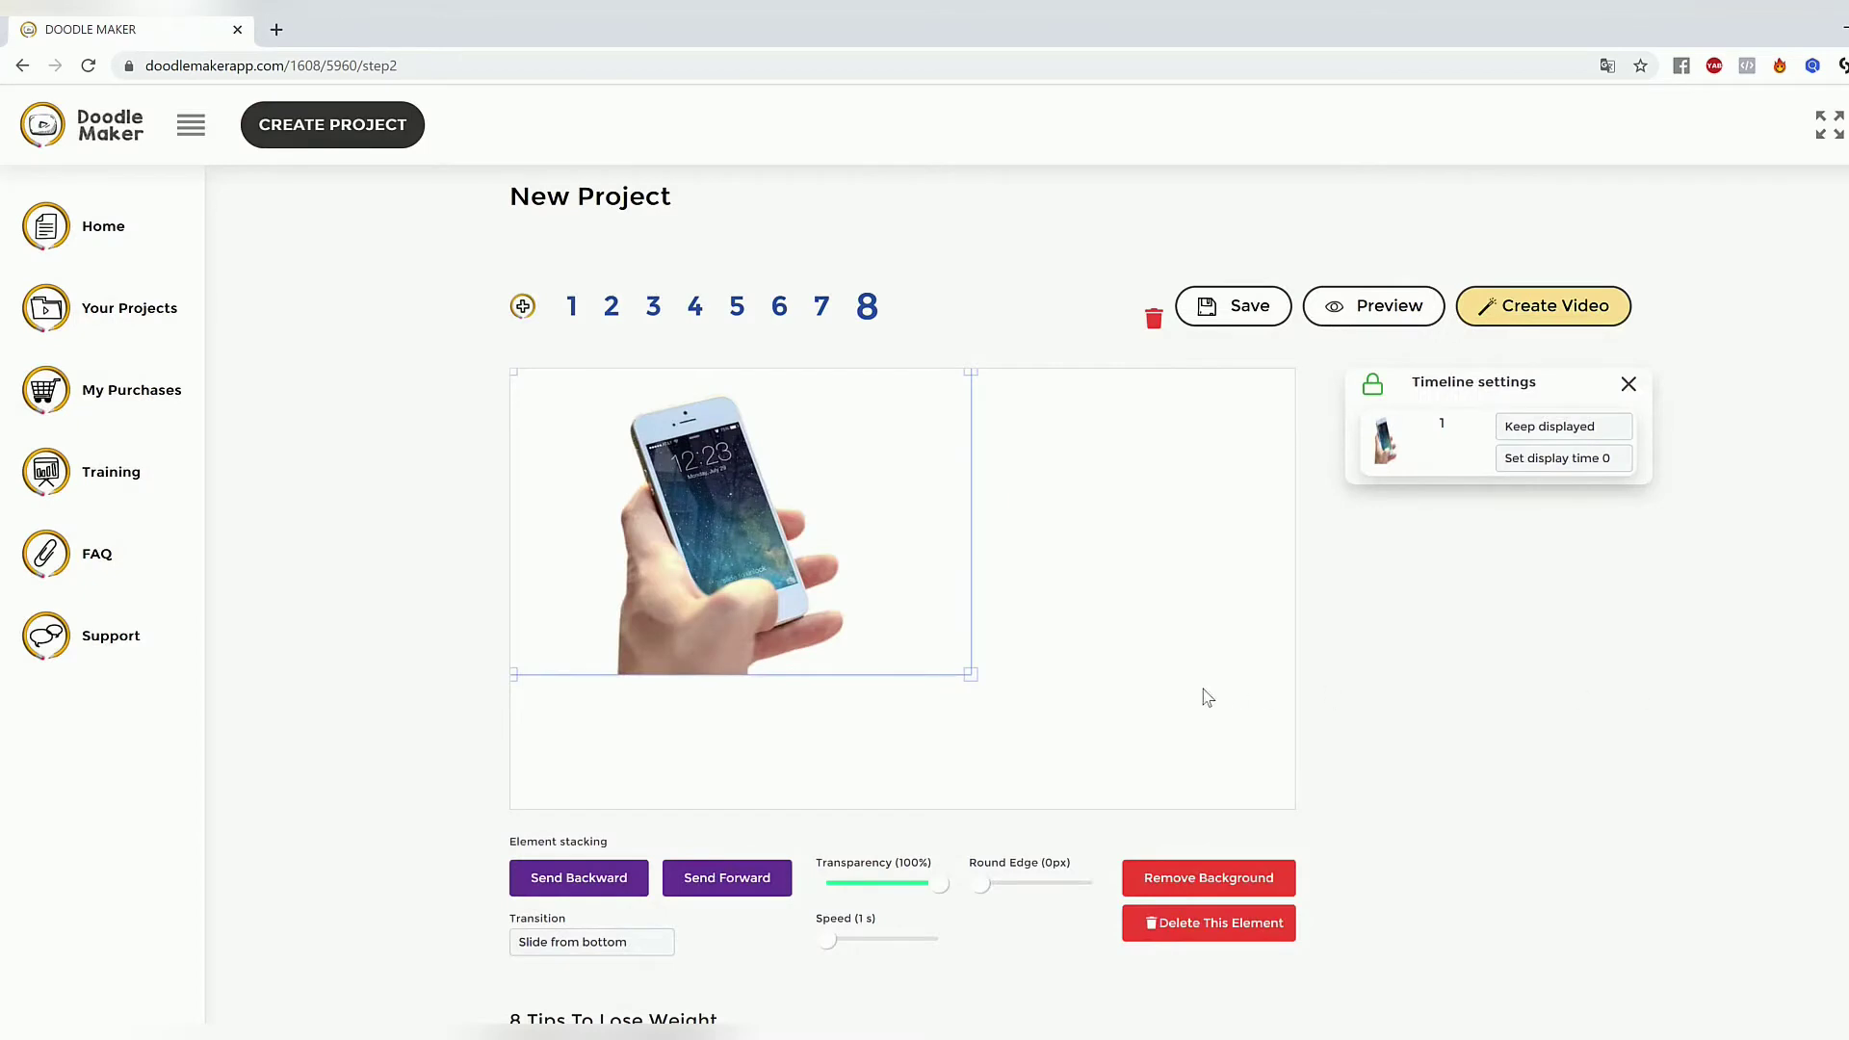
{"action": "left_click", "coordinate": [1107, 674]}
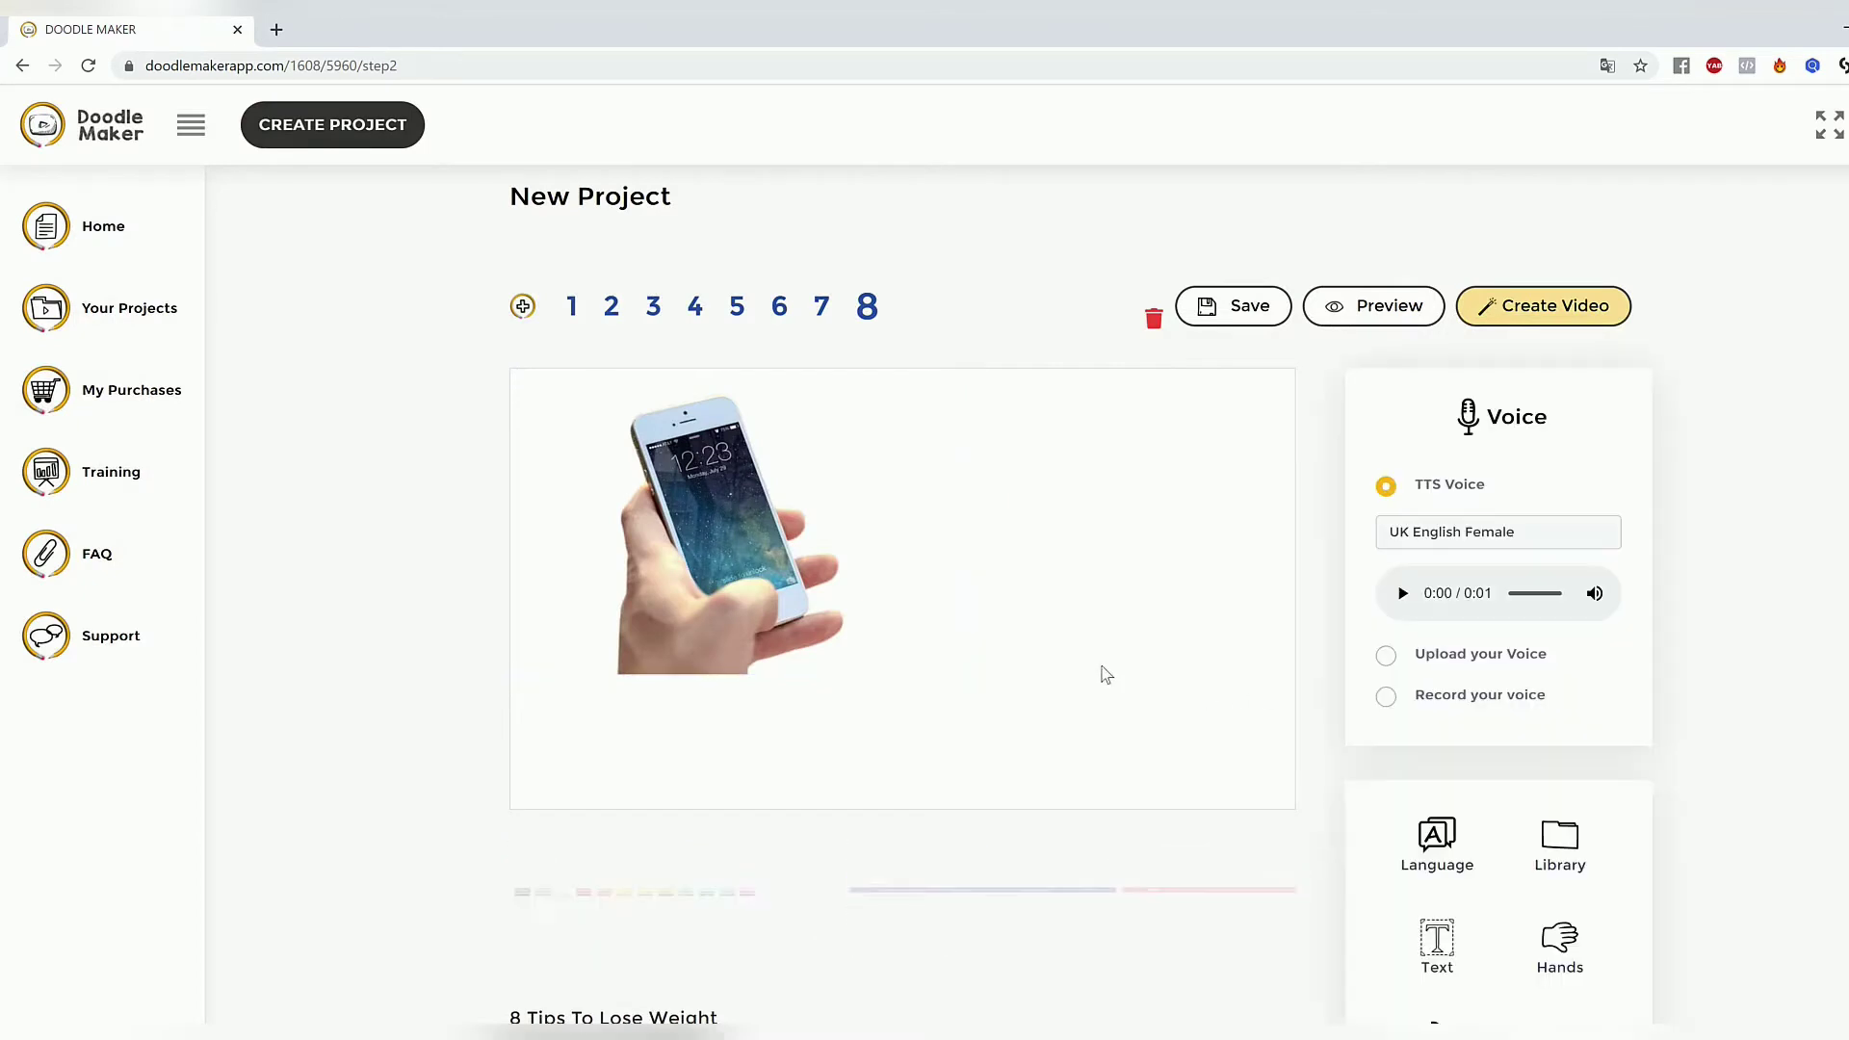
Enlarge the hand-held phone picture slightly and move it to the middle of slide 8's canvas.
{"action": "left_click", "coordinate": [665, 510]}
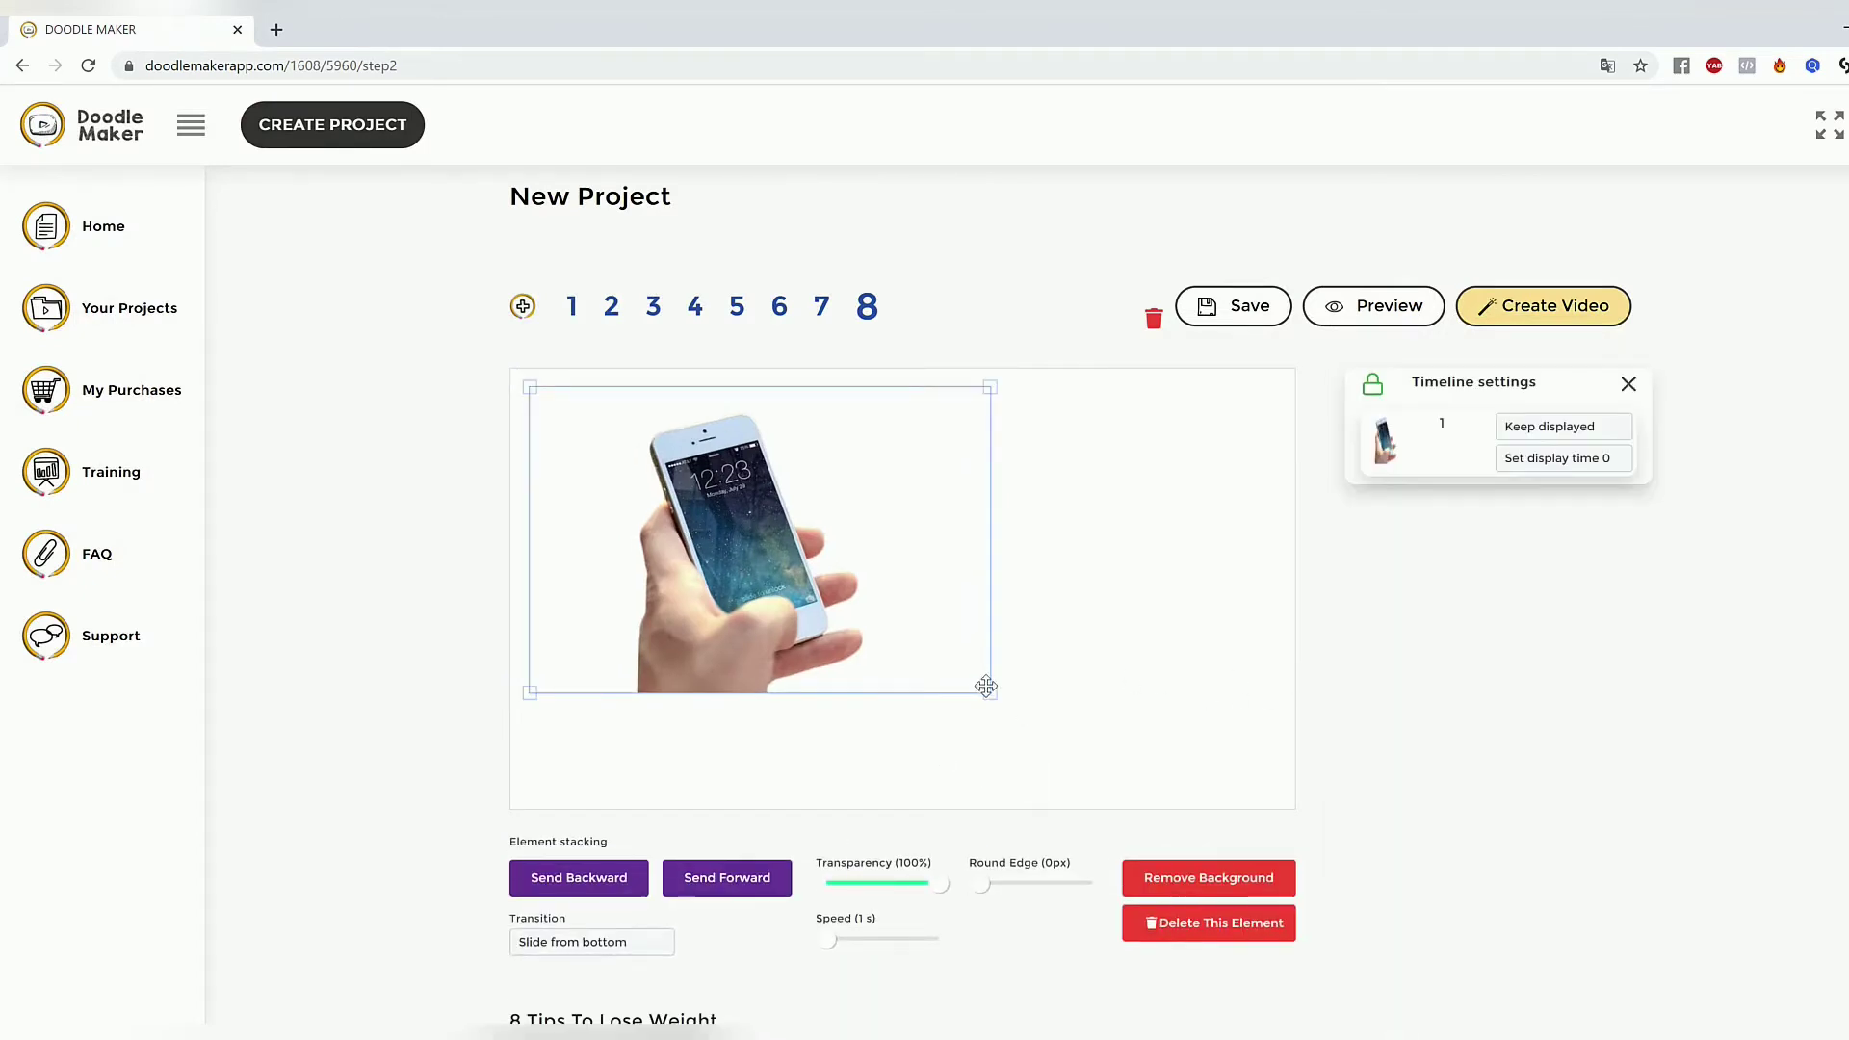
{"action": "left_click_drag", "start_coordinate": [986, 686], "coordinate": [1070, 761]}
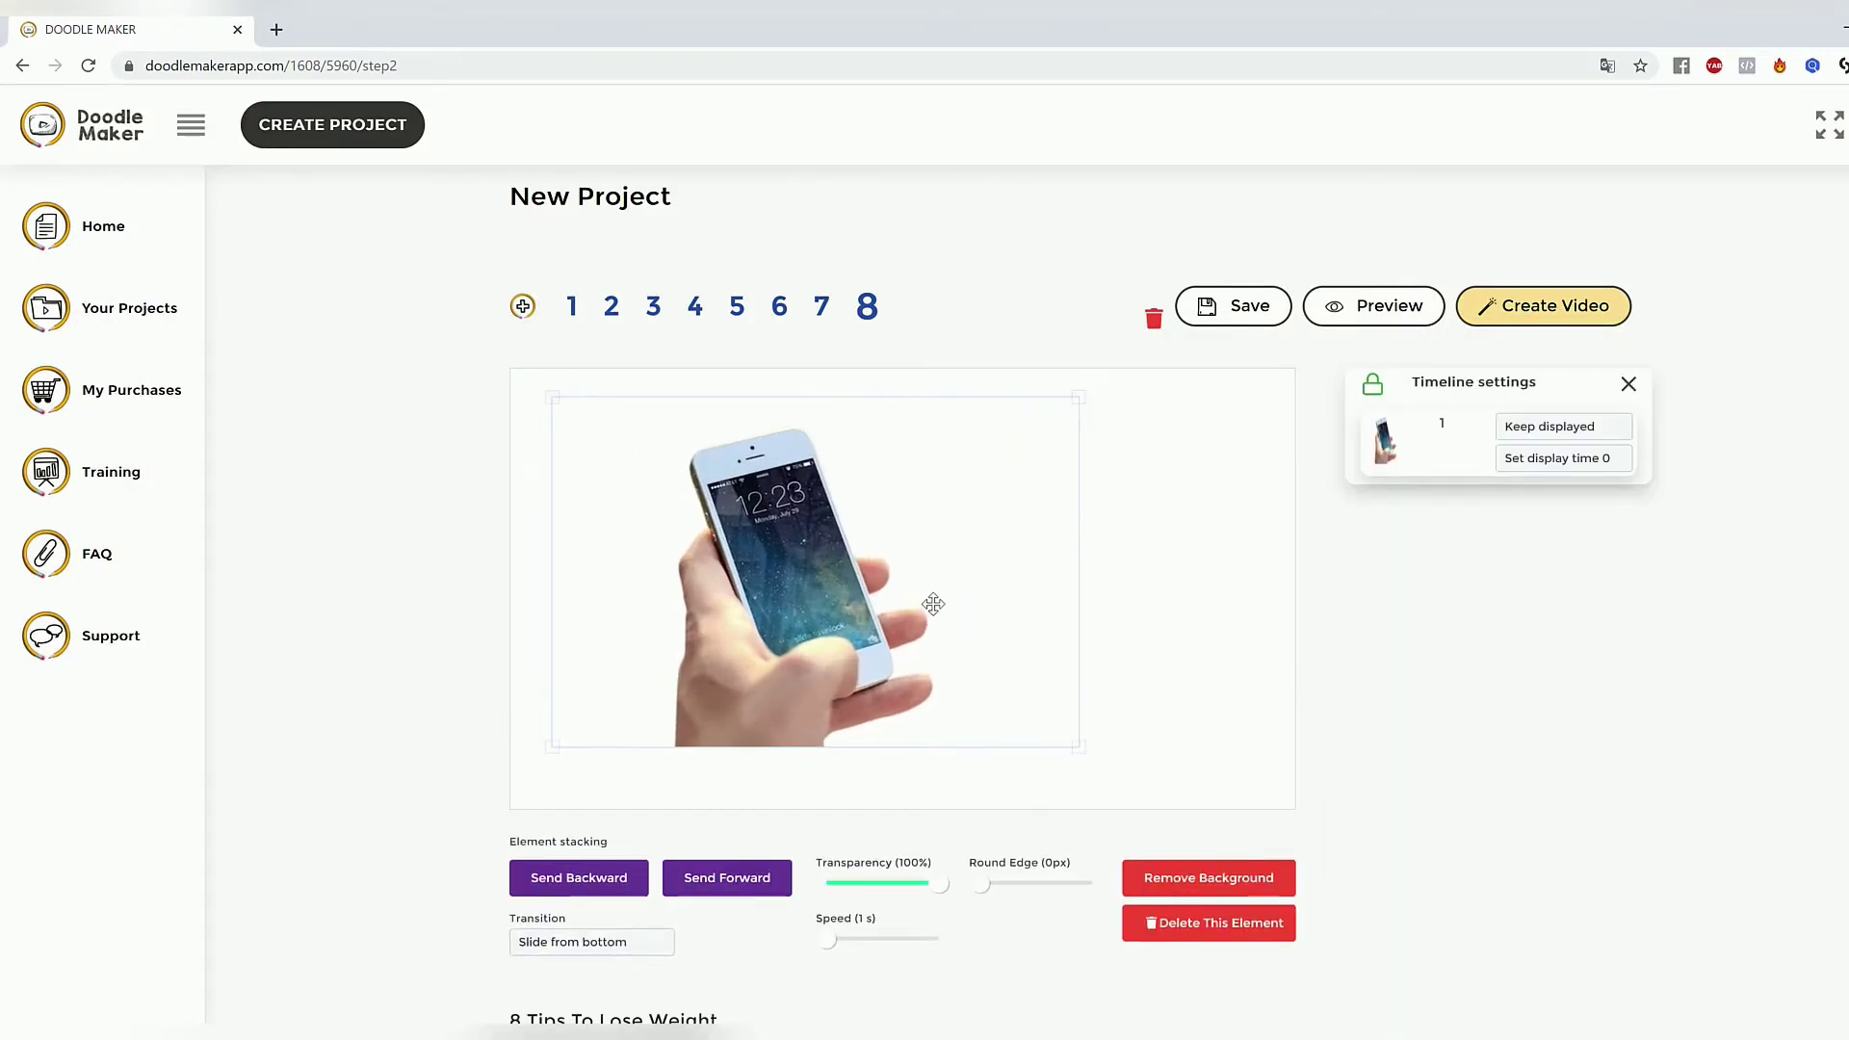
{"action": "left_click_drag", "start_coordinate": [933, 604], "coordinate": [1006, 588]}
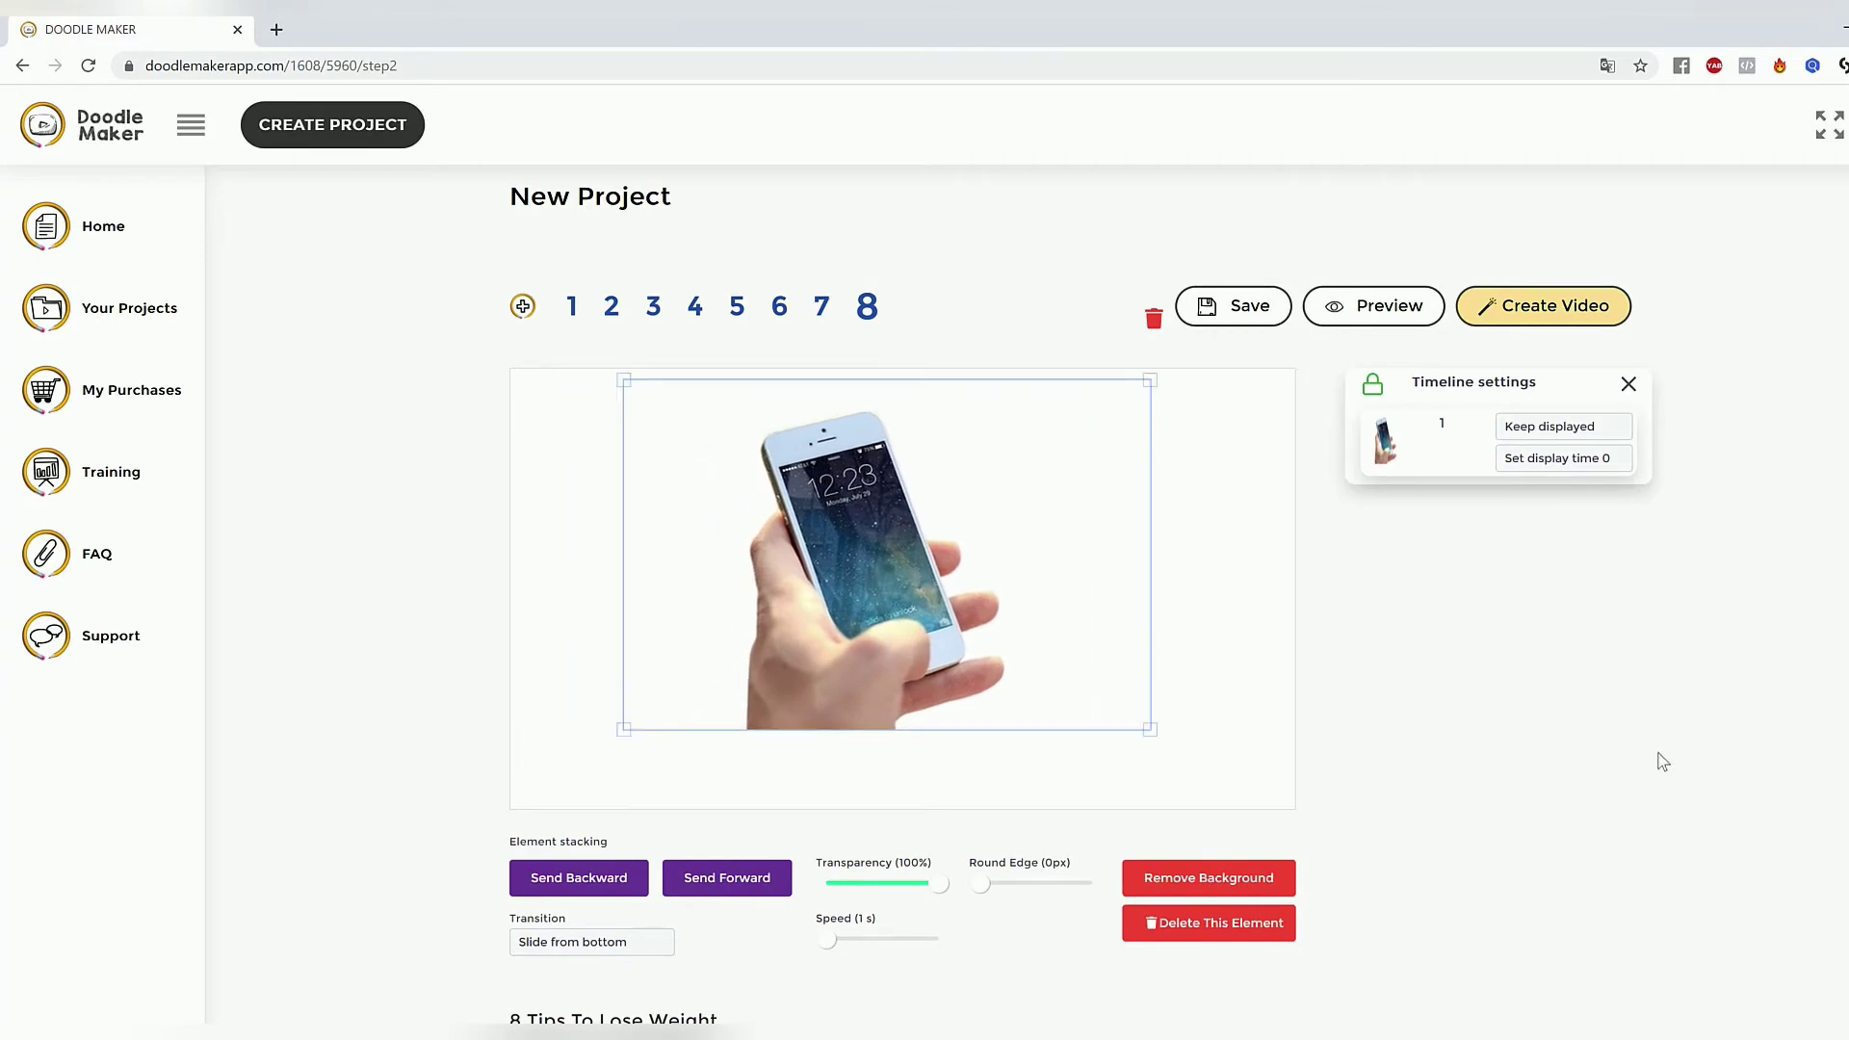
{"action": "scroll", "coordinate": [1628, 766], "scroll_direction": "down", "scroll_amount": 2}
{"action": "scroll", "coordinate": [1308, 586], "scroll_direction": "up", "scroll_amount": 1}
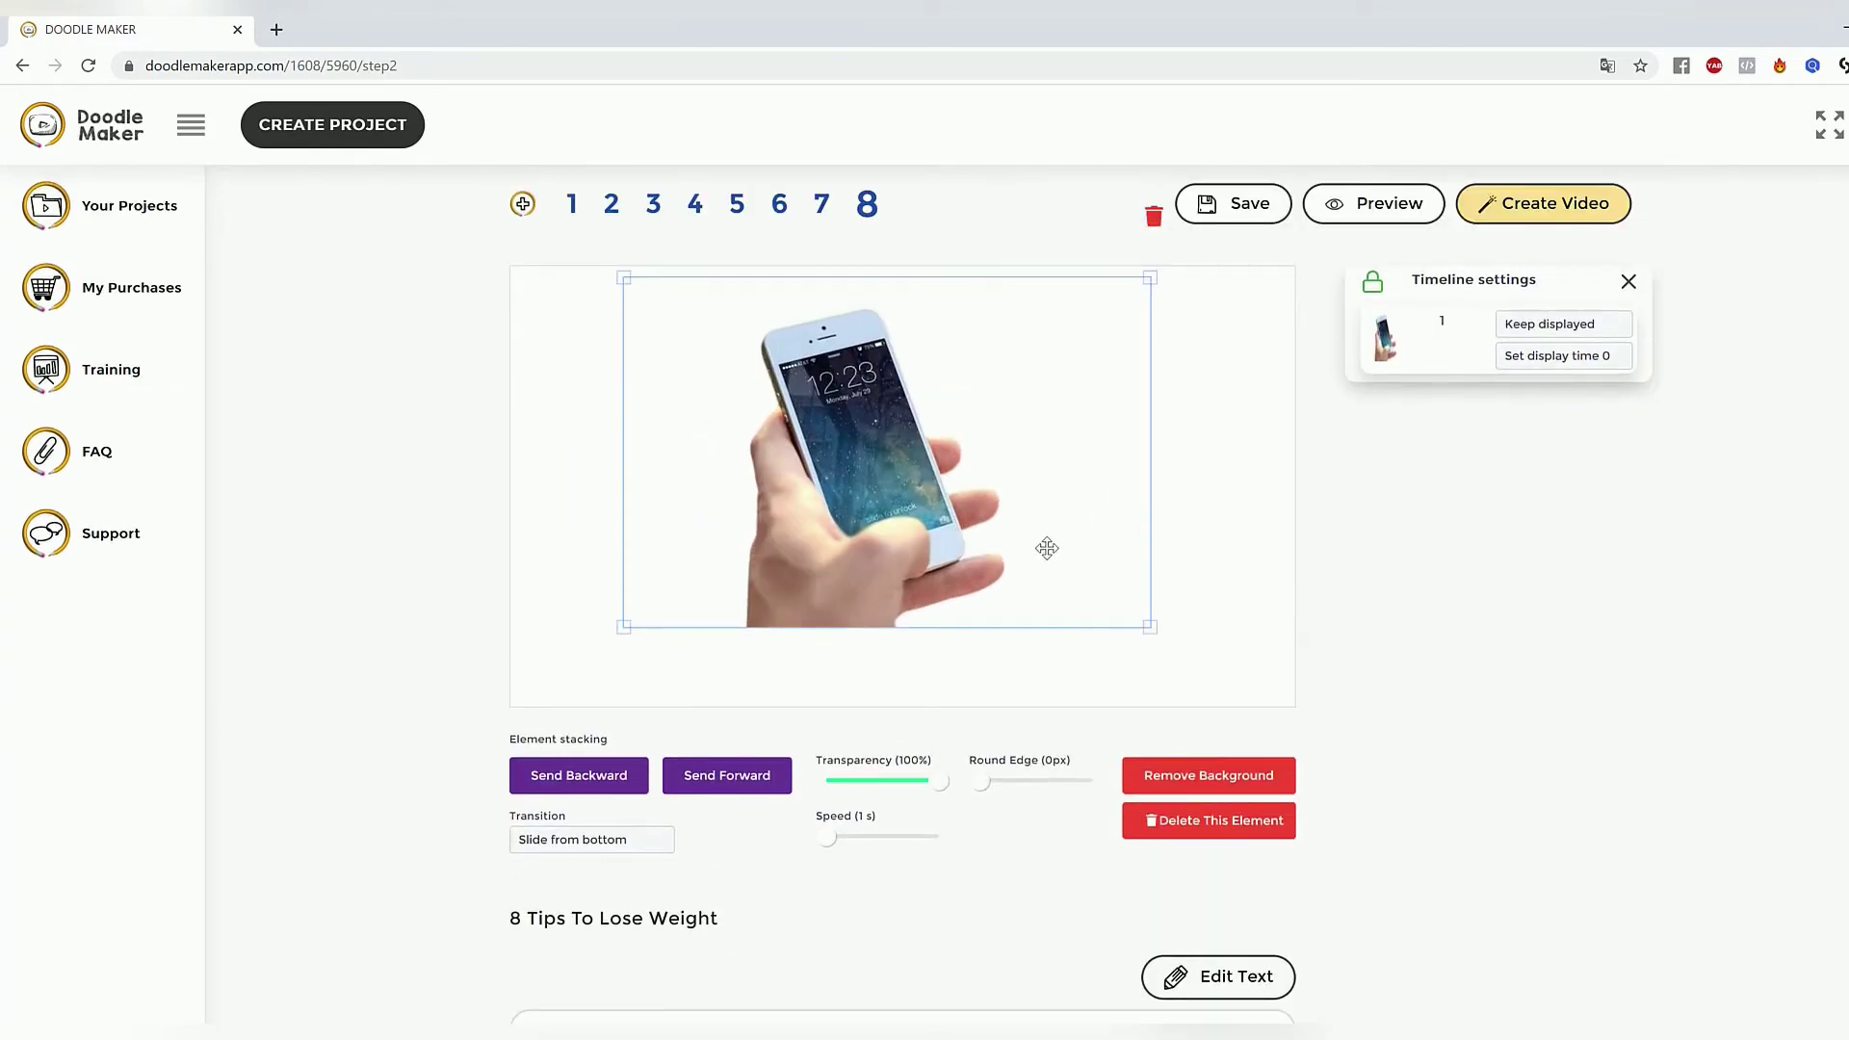
{"action": "left_click_drag", "start_coordinate": [1047, 548], "coordinate": [1055, 551]}
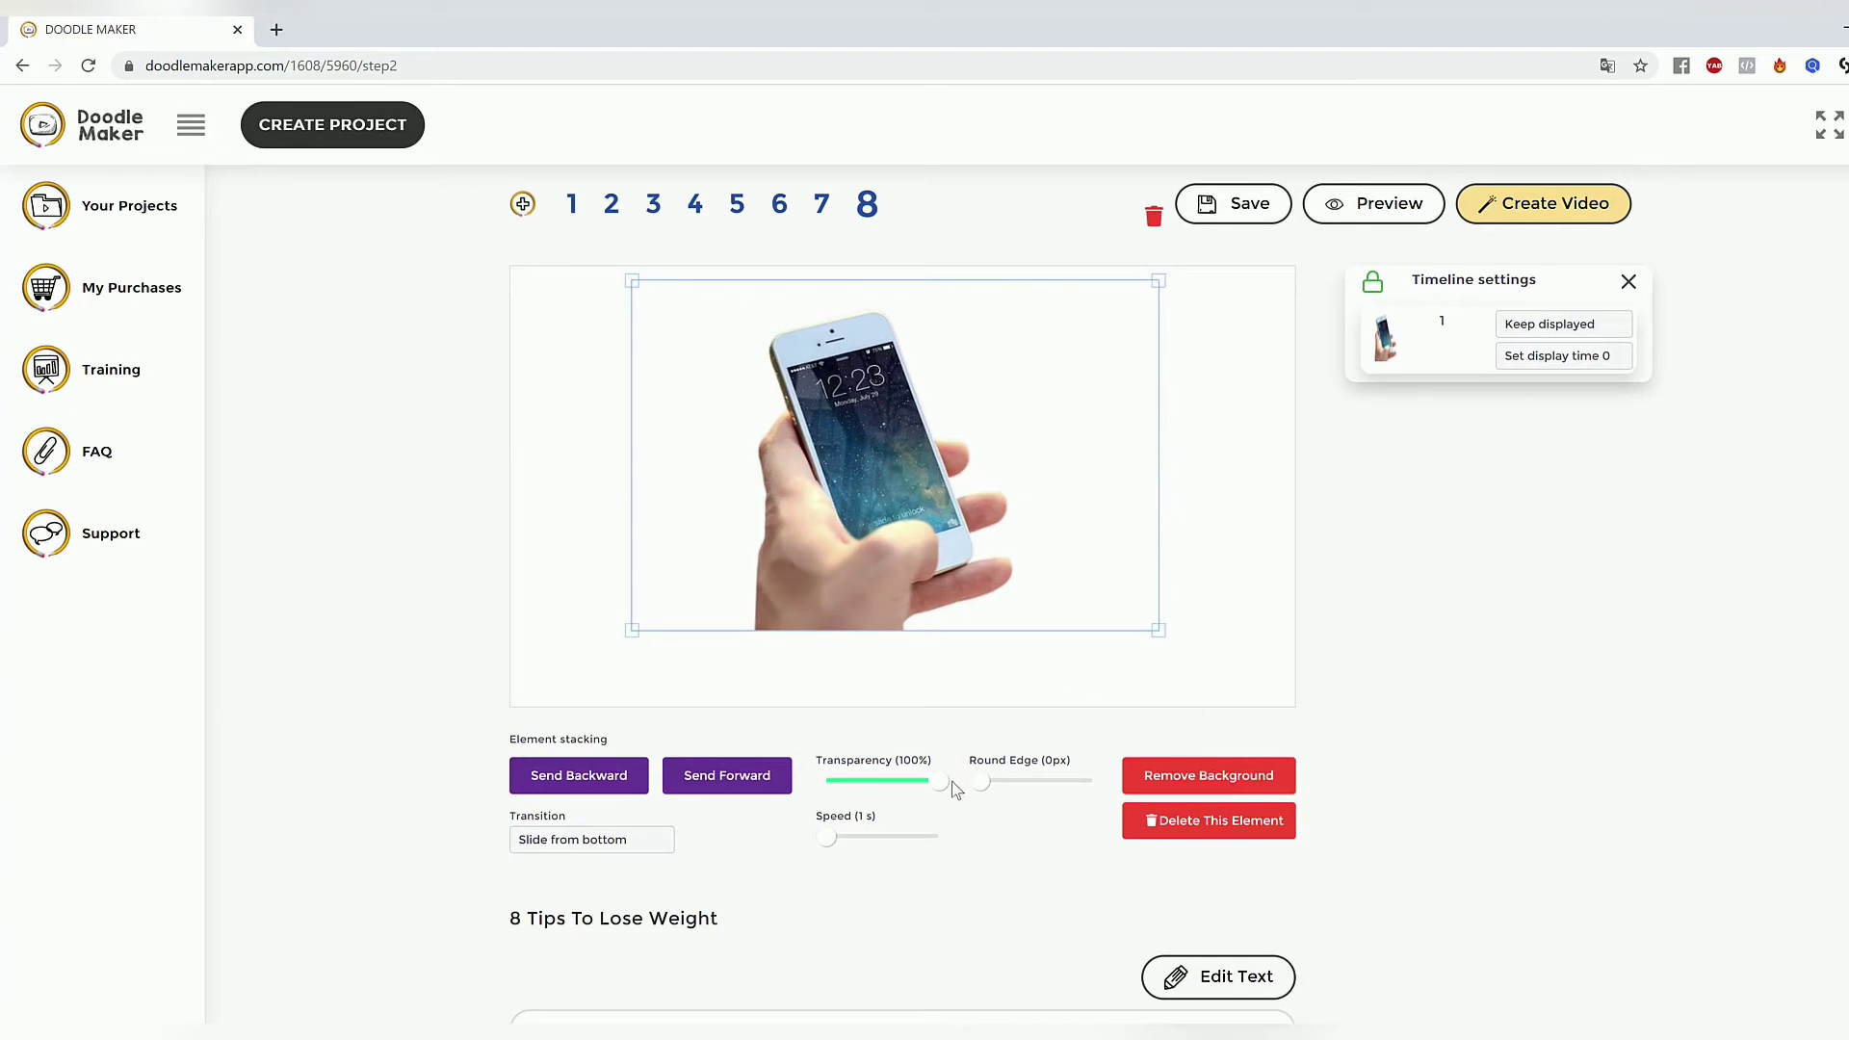
Set the phone picture's transparency to 72% and its transition to Hand painting.
{"action": "left_click_drag", "start_coordinate": [939, 781], "coordinate": [905, 786]}
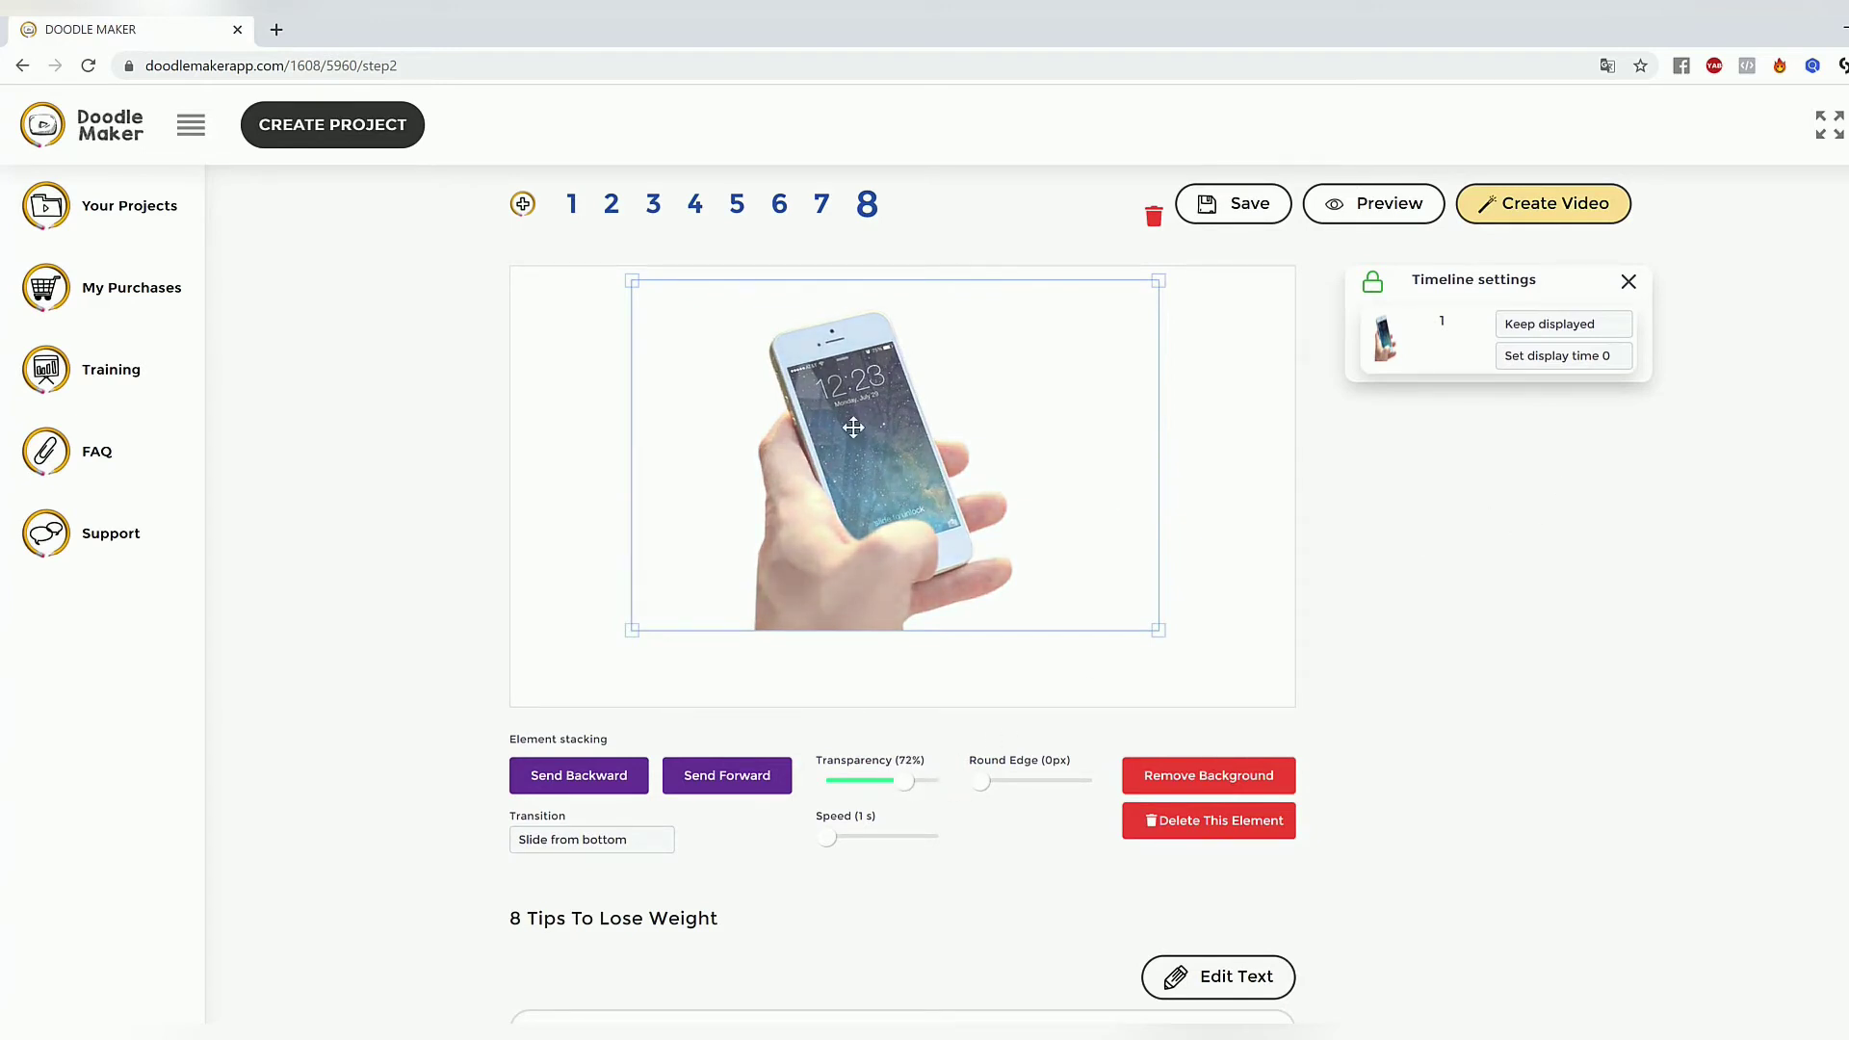
{"action": "left_click", "coordinate": [608, 843]}
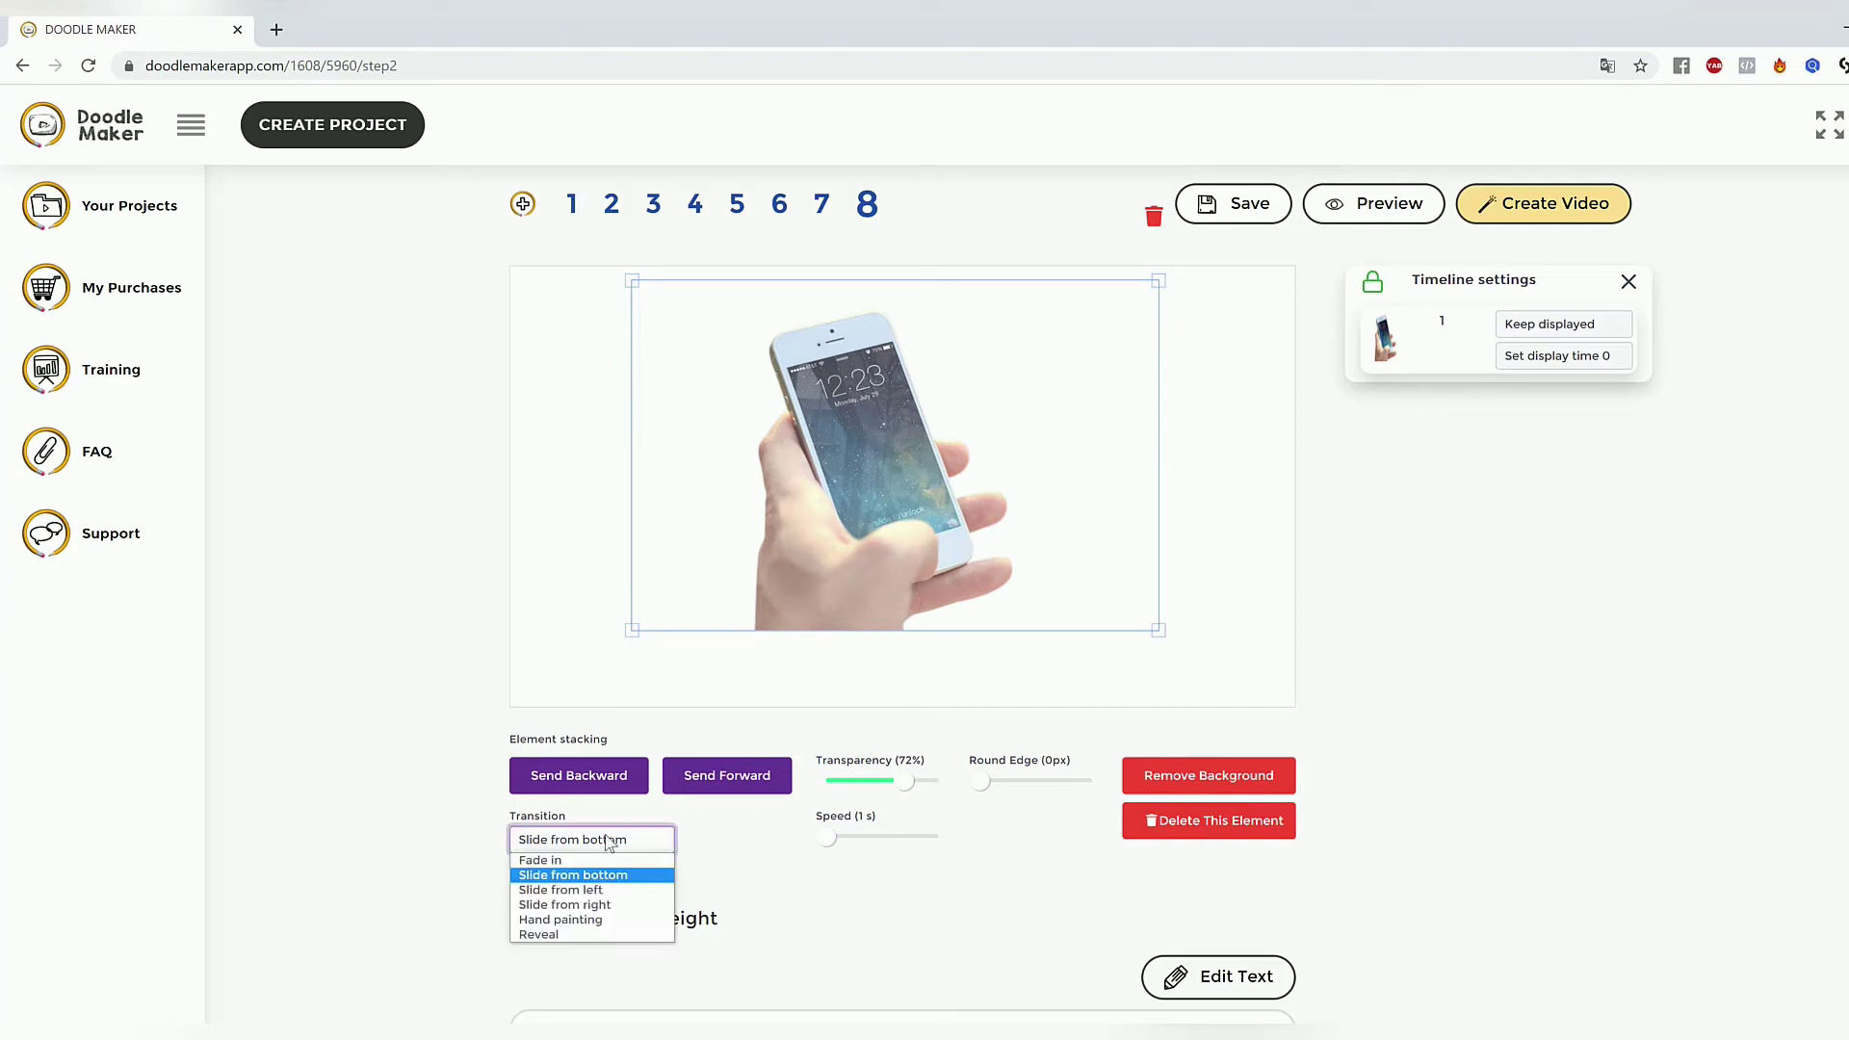
{"action": "left_click", "coordinate": [594, 923]}
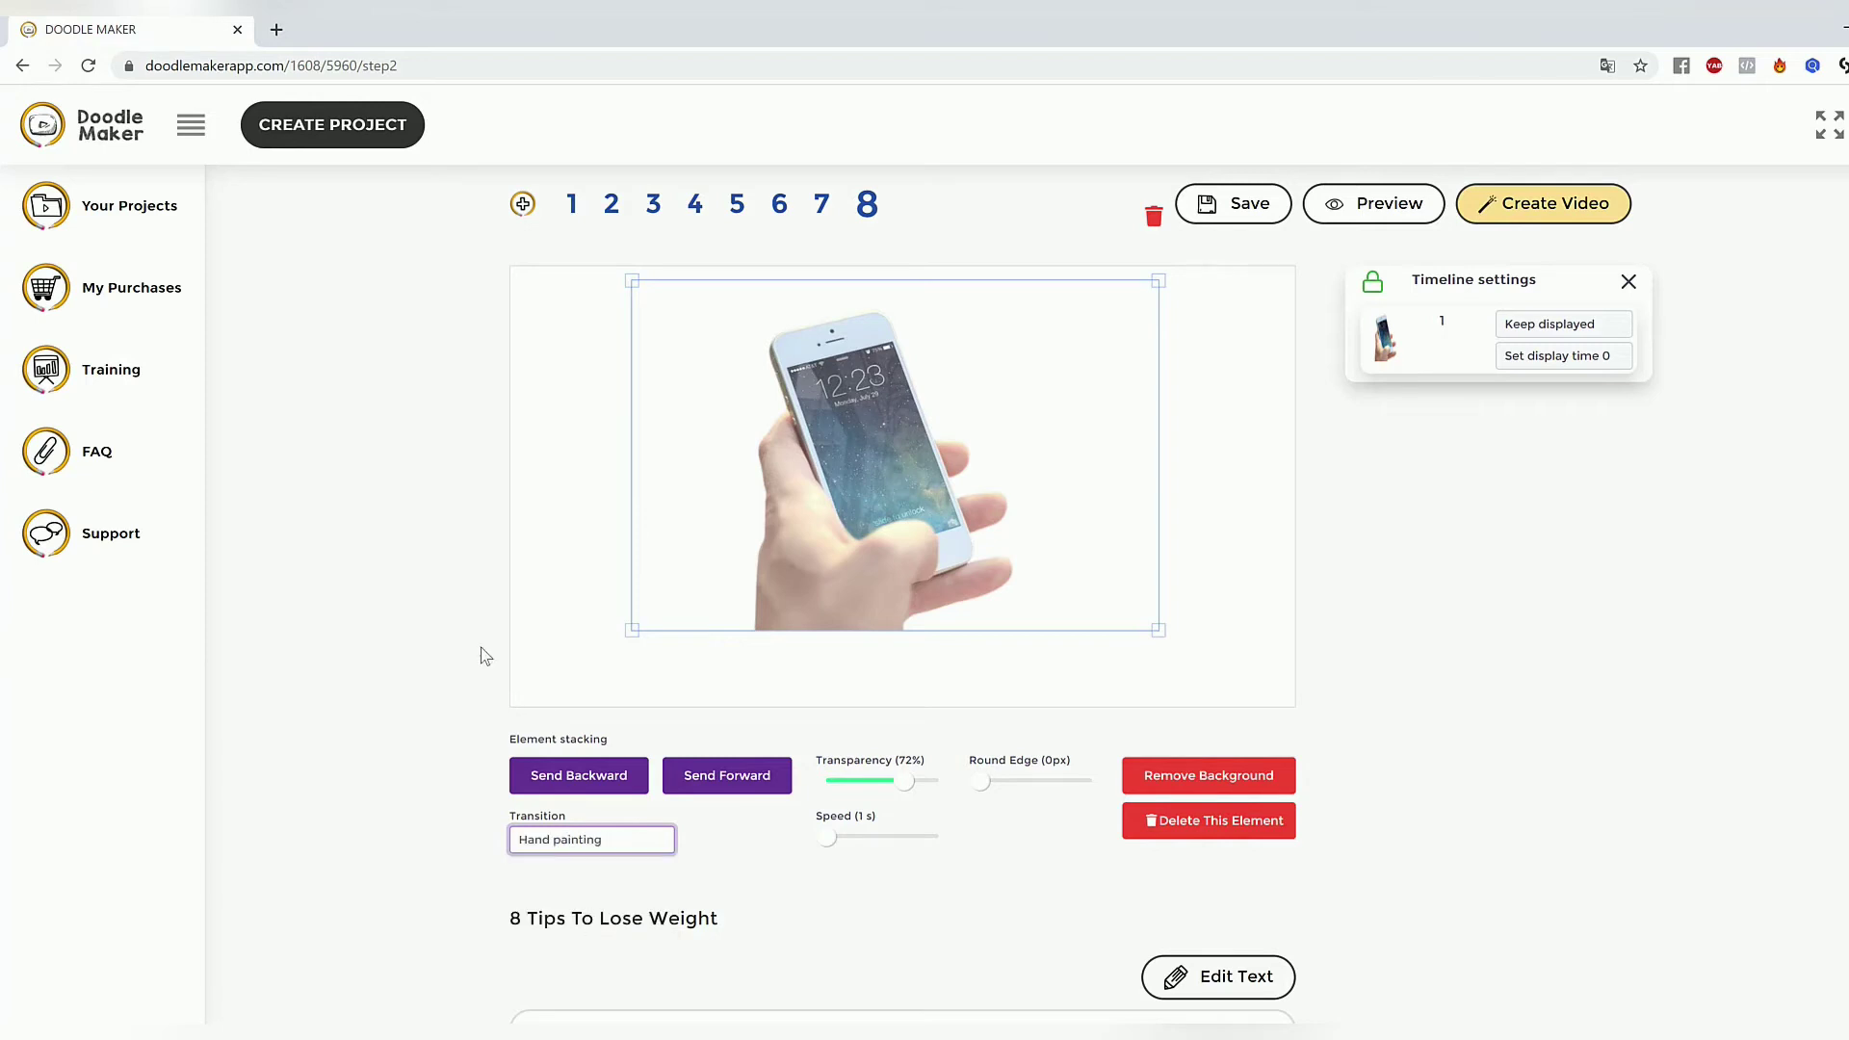
Try the Reveal transition on the phone picture and preview slide 8.
{"action": "left_click", "coordinate": [583, 844]}
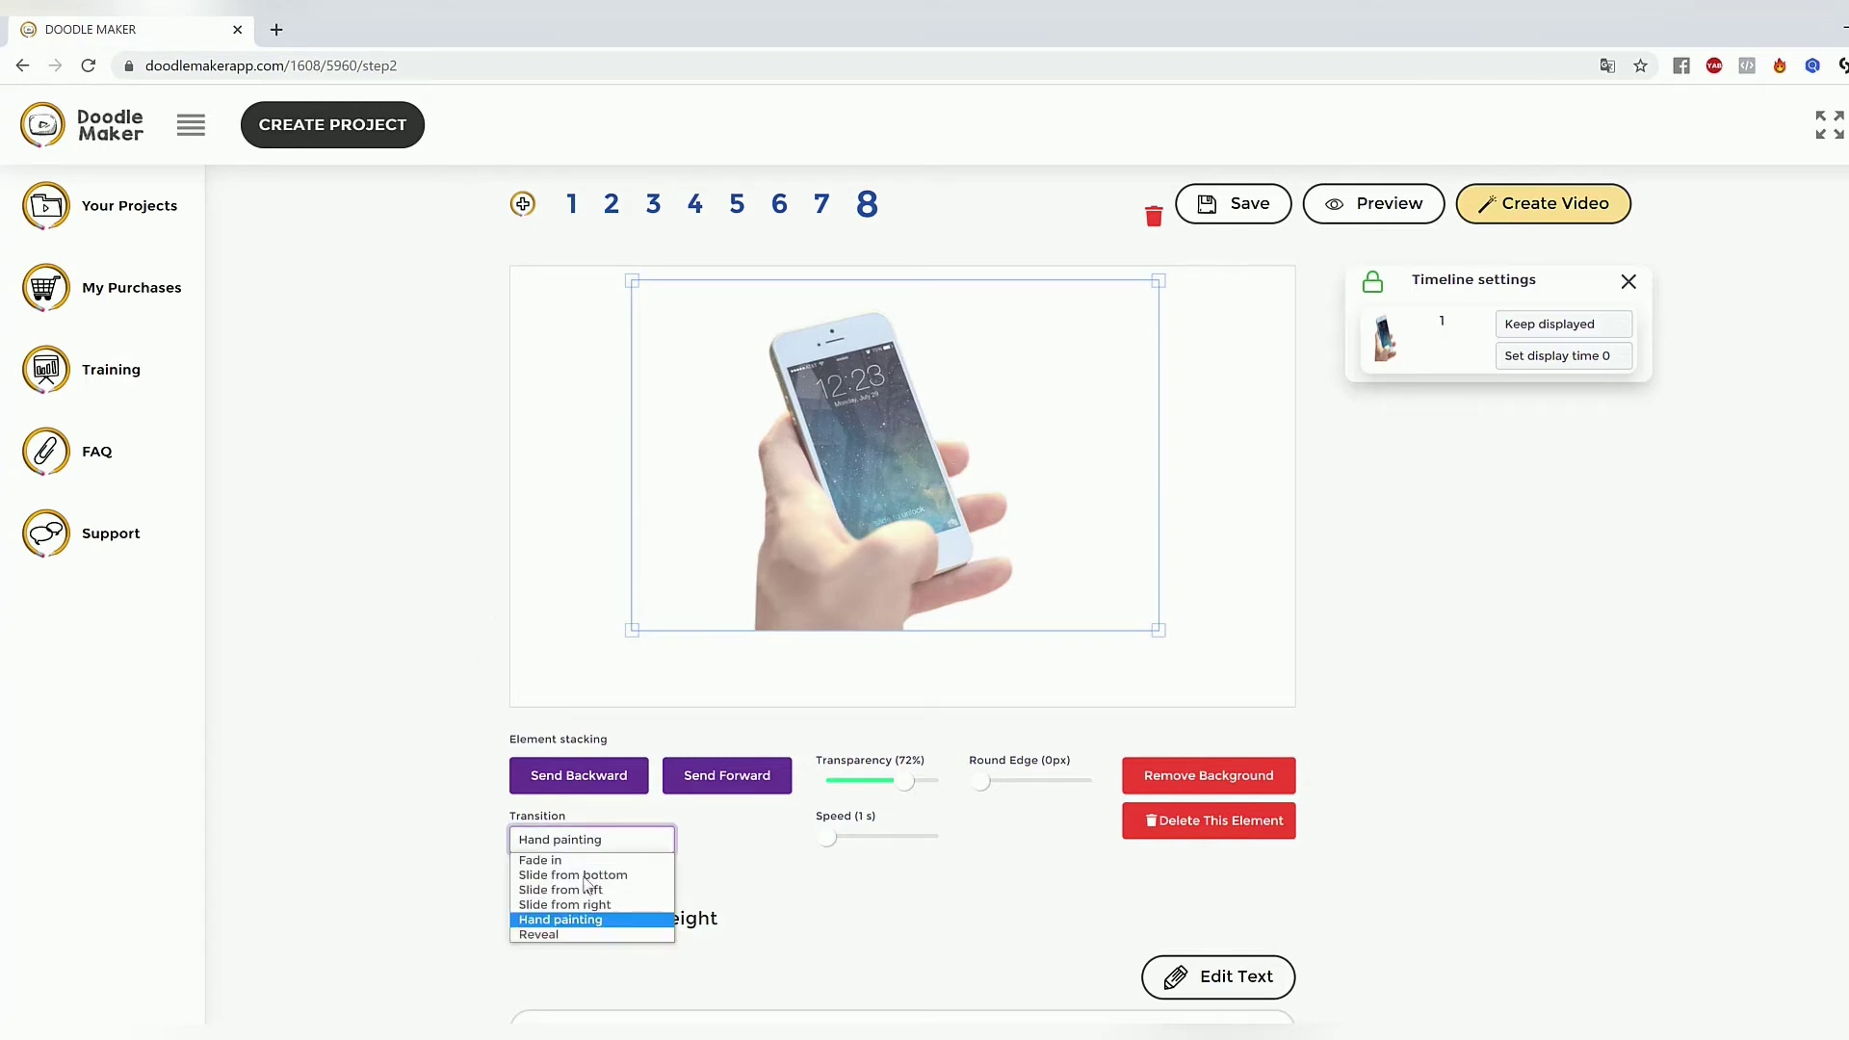
{"action": "left_click", "coordinate": [577, 935]}
{"action": "left_click", "coordinate": [1262, 539]}
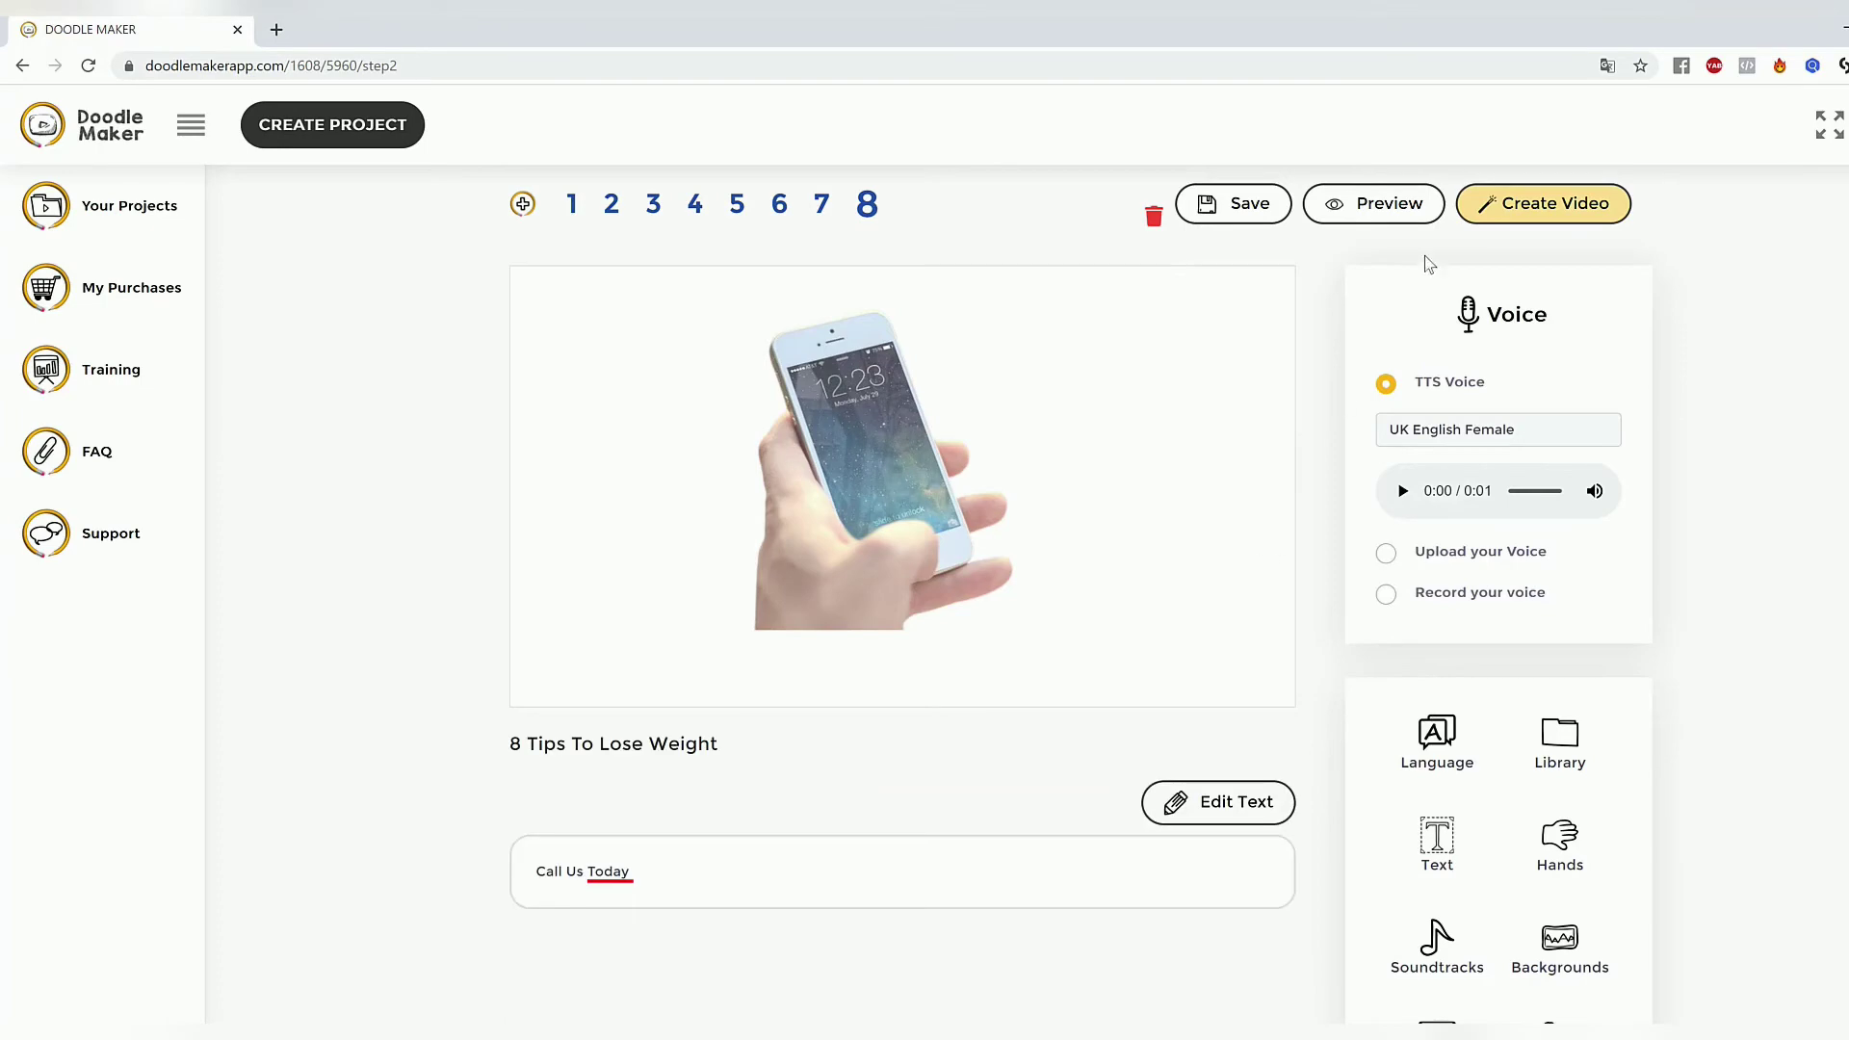
{"action": "left_click", "coordinate": [1418, 217]}
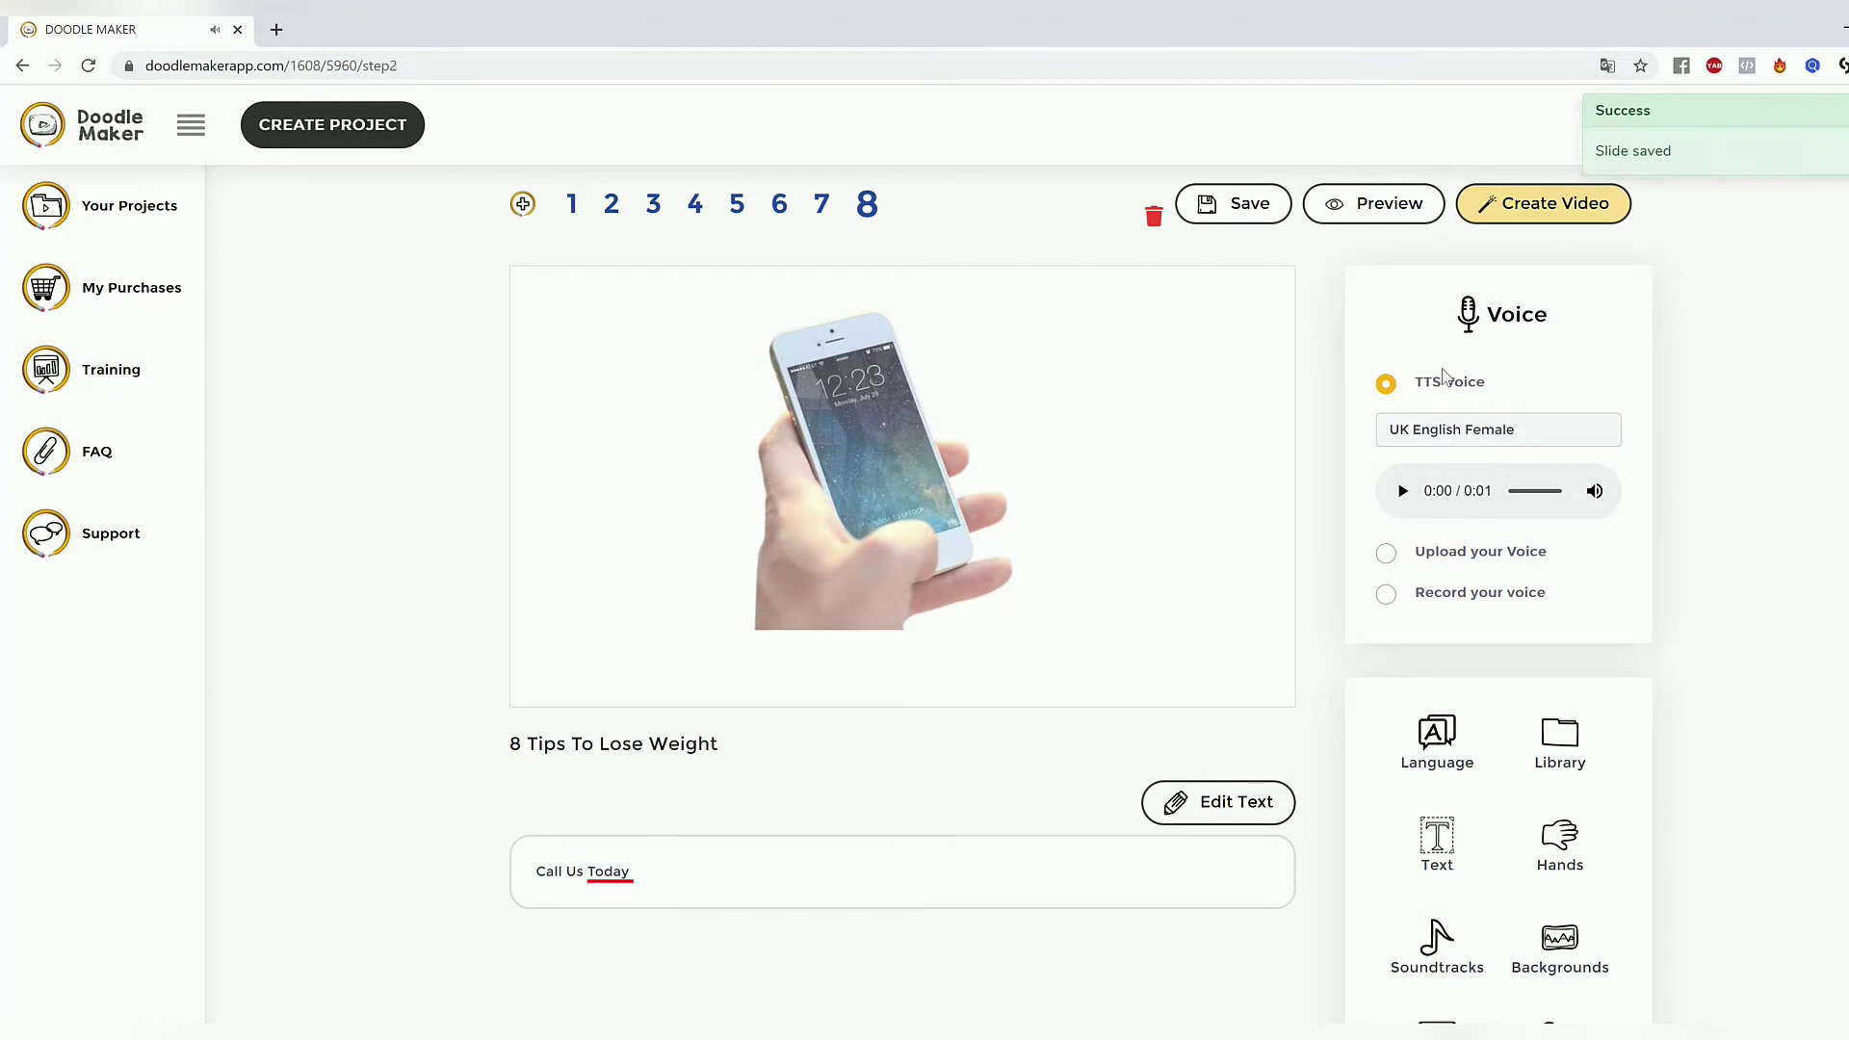
Switch the phone picture's transition back to Hand painting and preview slide 8 again.
{"action": "left_click", "coordinate": [904, 563]}
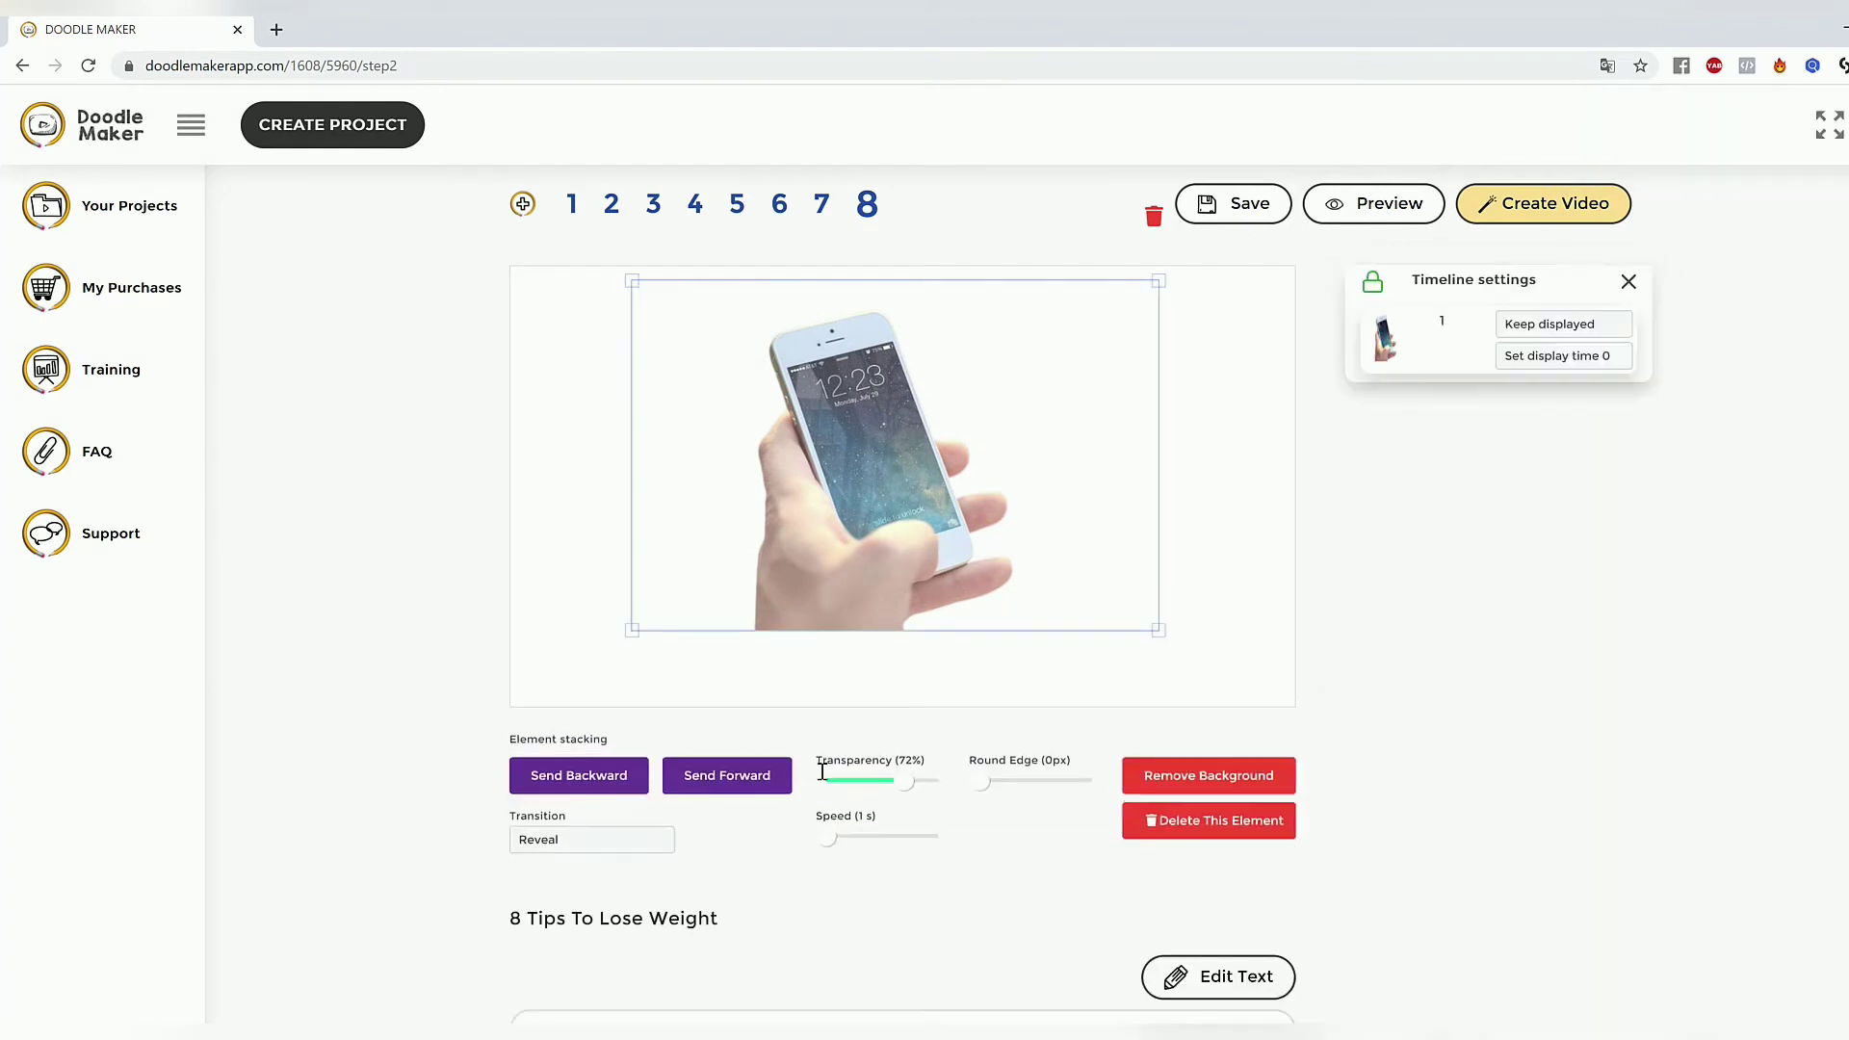
{"action": "left_click", "coordinate": [589, 846]}
{"action": "left_click", "coordinate": [624, 918]}
{"action": "scroll", "coordinate": [1378, 788], "scroll_direction": "down", "scroll_amount": 3}
{"action": "scroll", "coordinate": [1354, 797], "scroll_direction": "up", "scroll_amount": 5}
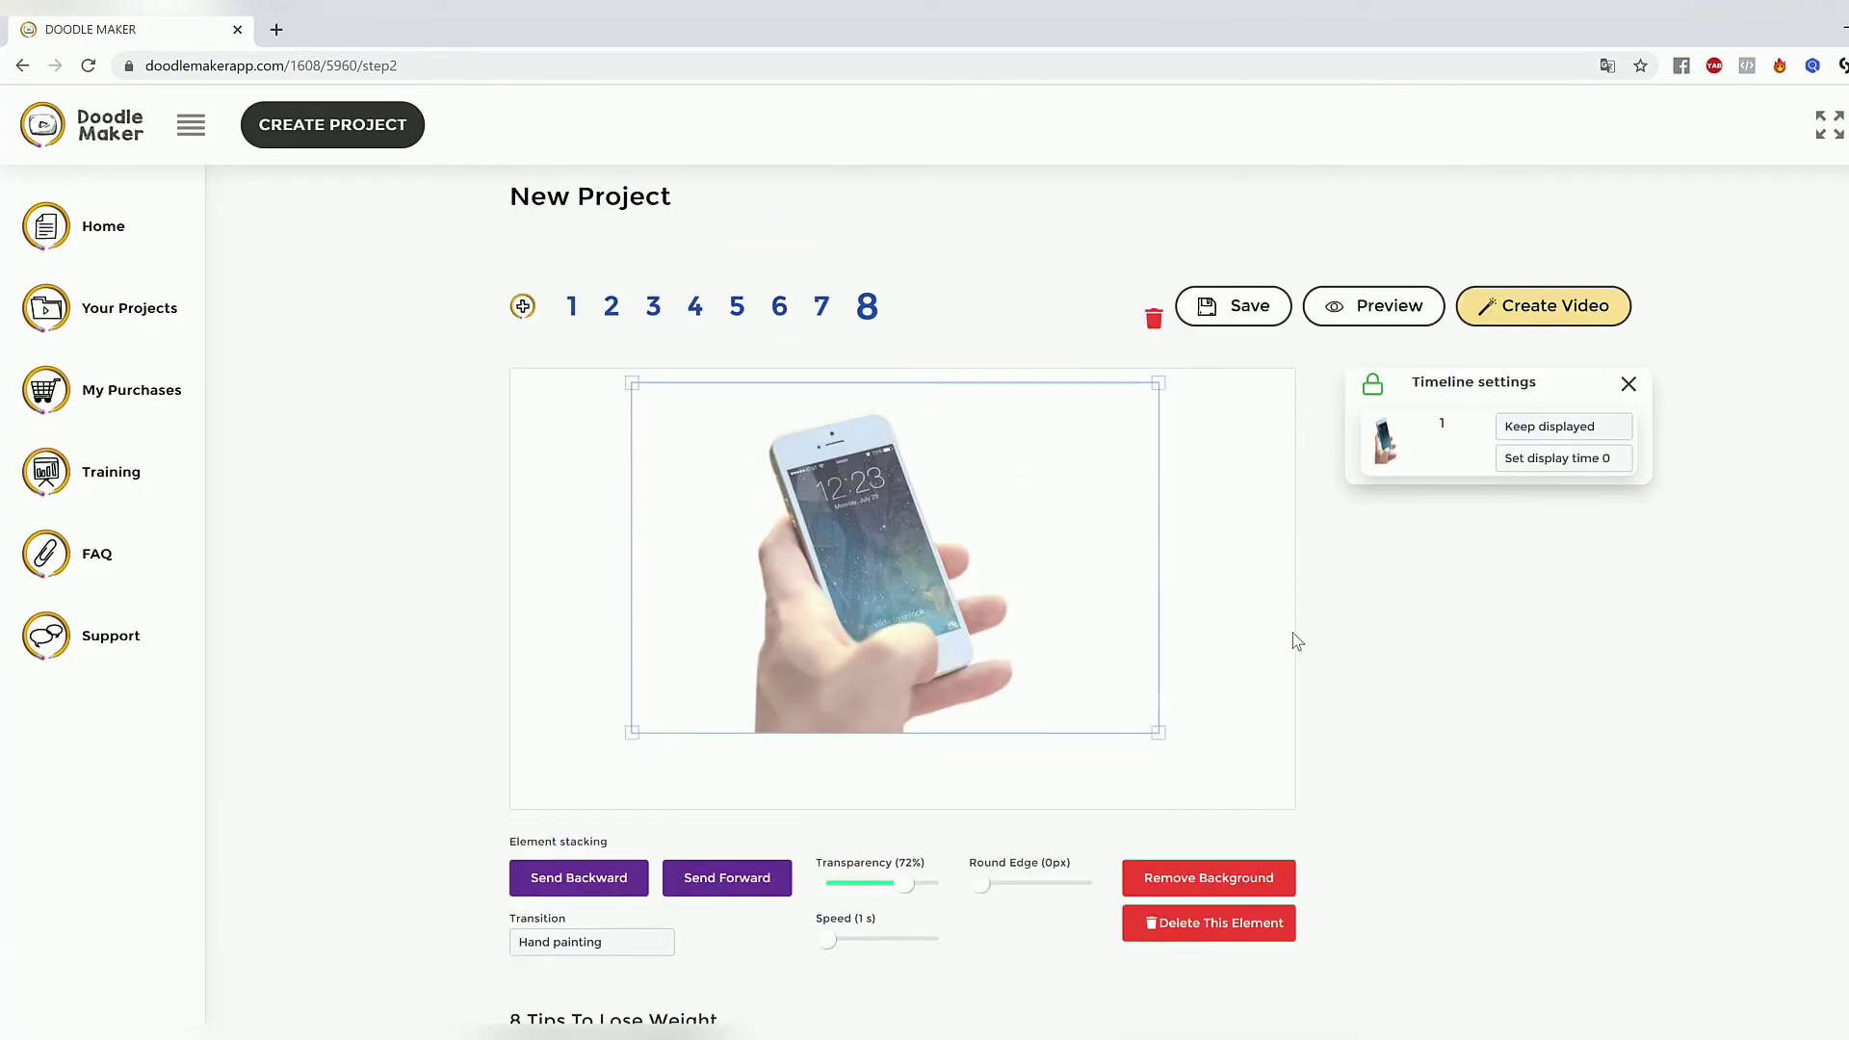
{"action": "scroll", "coordinate": [1371, 714], "scroll_direction": "down", "scroll_amount": 5}
{"action": "scroll", "coordinate": [1403, 747], "scroll_direction": "up", "scroll_amount": 5}
{"action": "left_click", "coordinate": [1348, 313]}
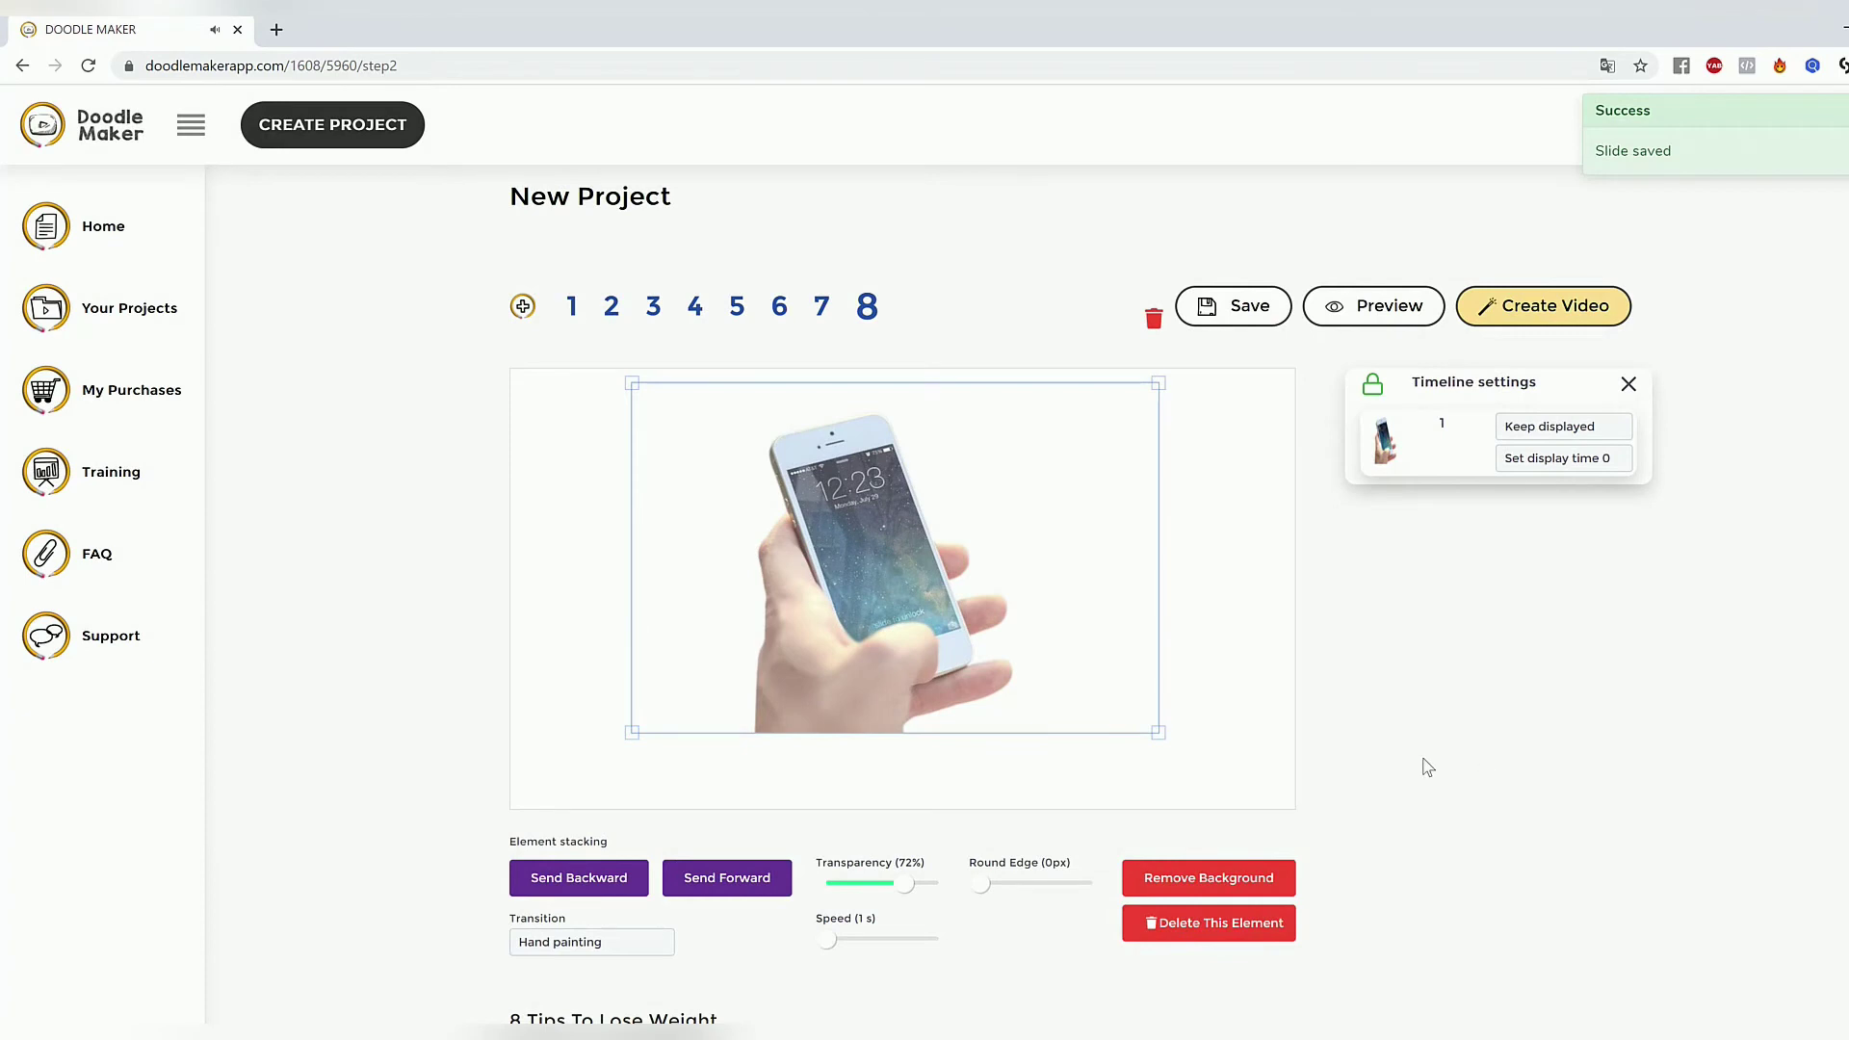
{"action": "left_click", "coordinate": [1275, 756]}
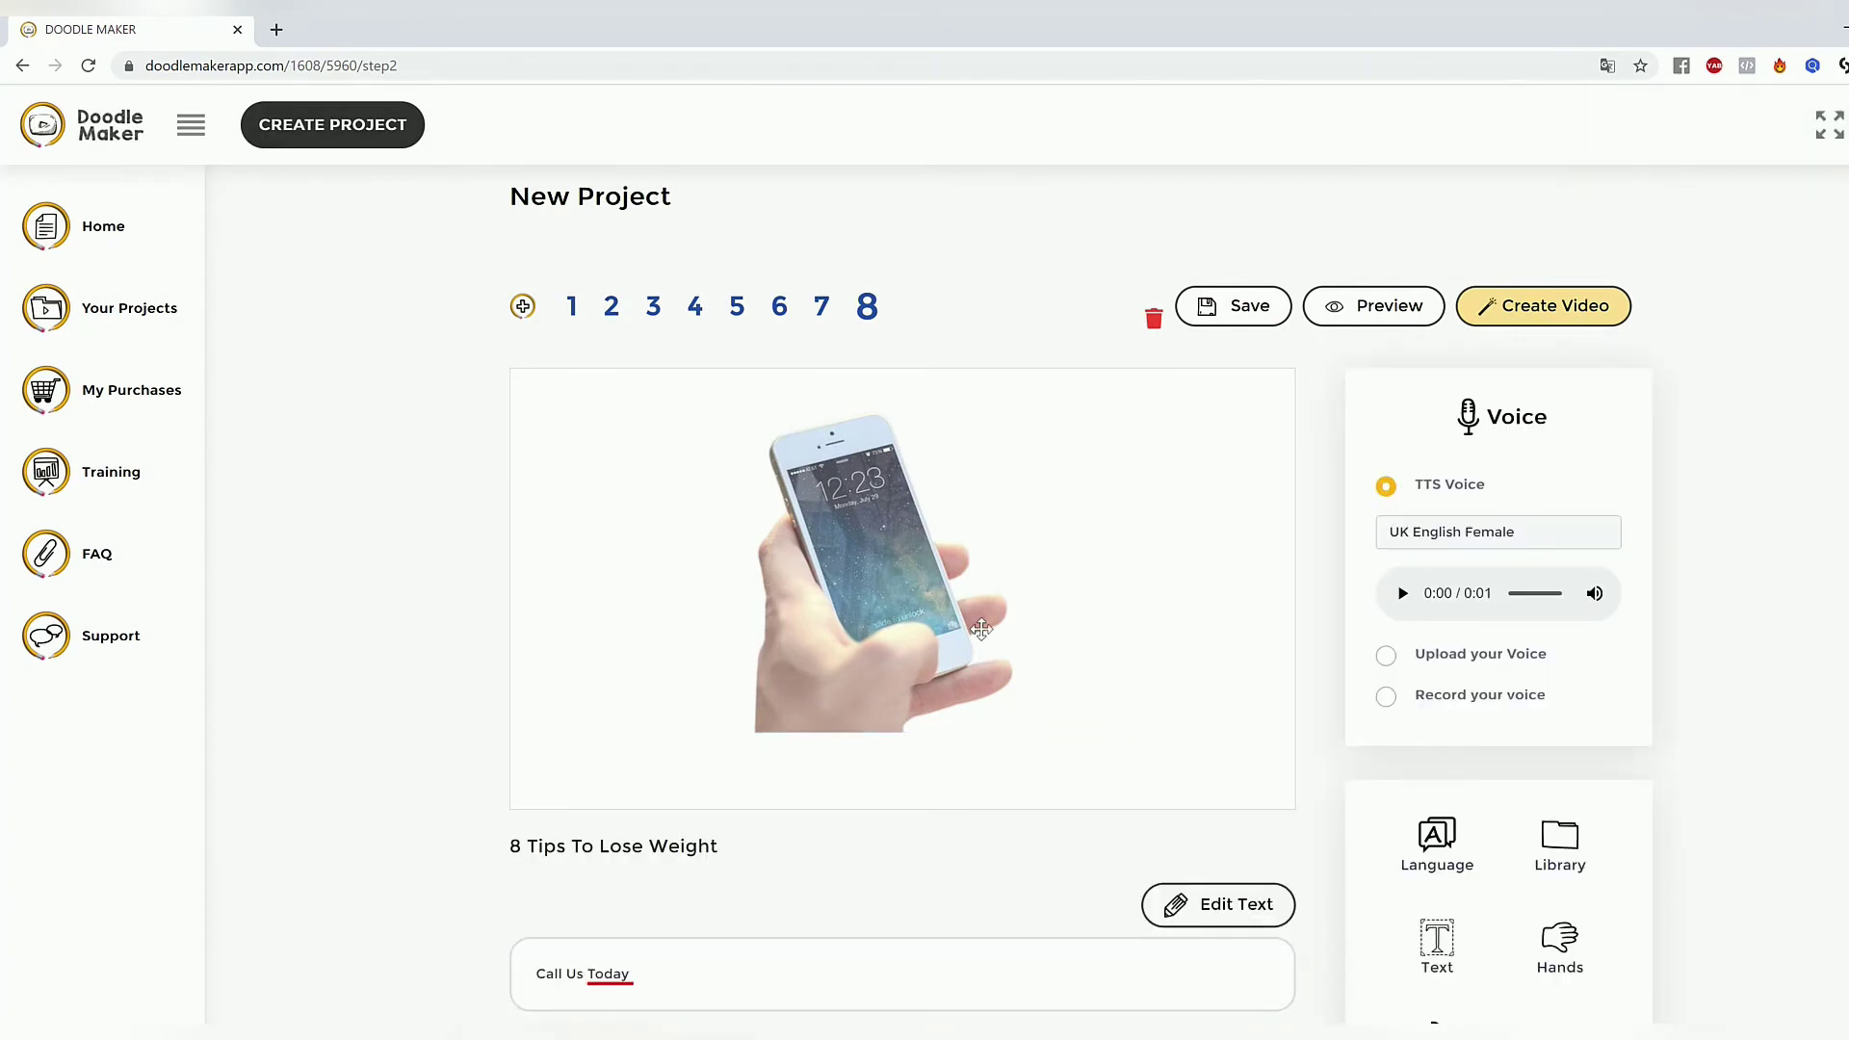
{"action": "left_click", "coordinate": [880, 642]}
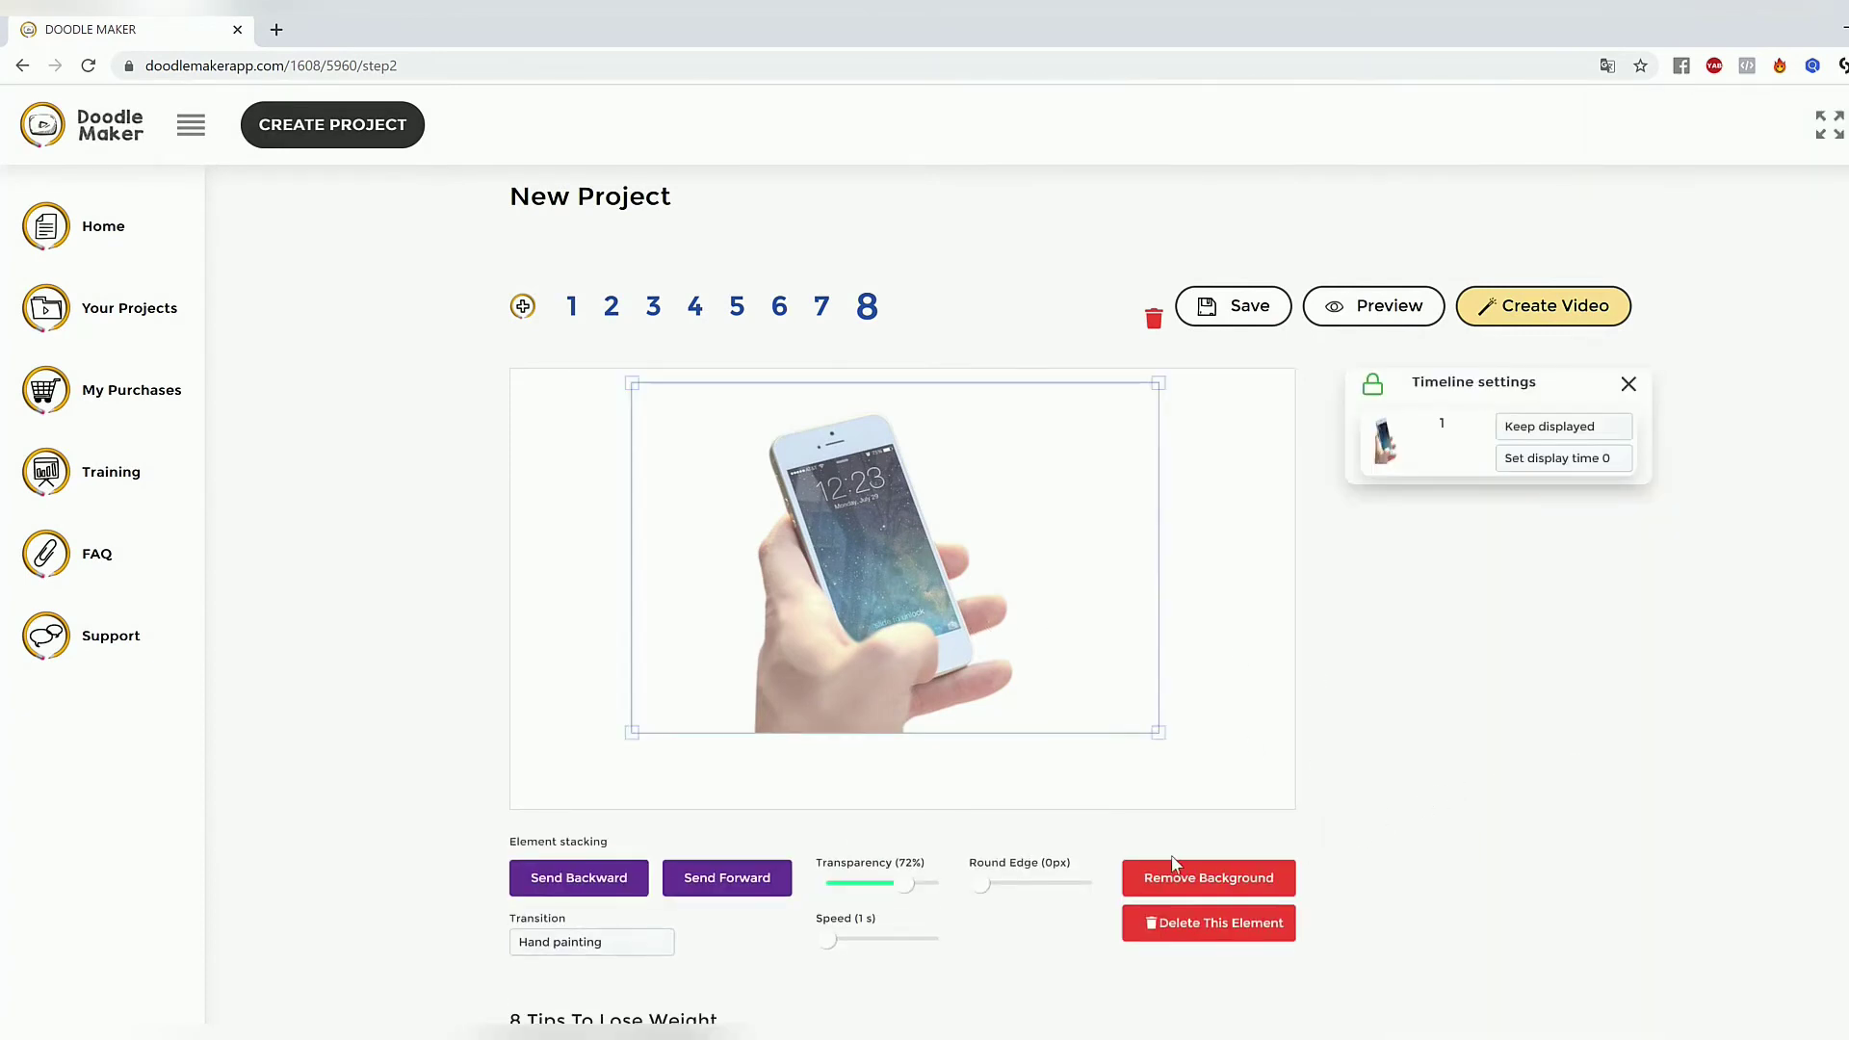
{"action": "scroll", "coordinate": [1179, 864], "scroll_direction": "down", "scroll_amount": 3}
{"action": "scroll", "coordinate": [1402, 665], "scroll_direction": "down", "scroll_amount": 2}
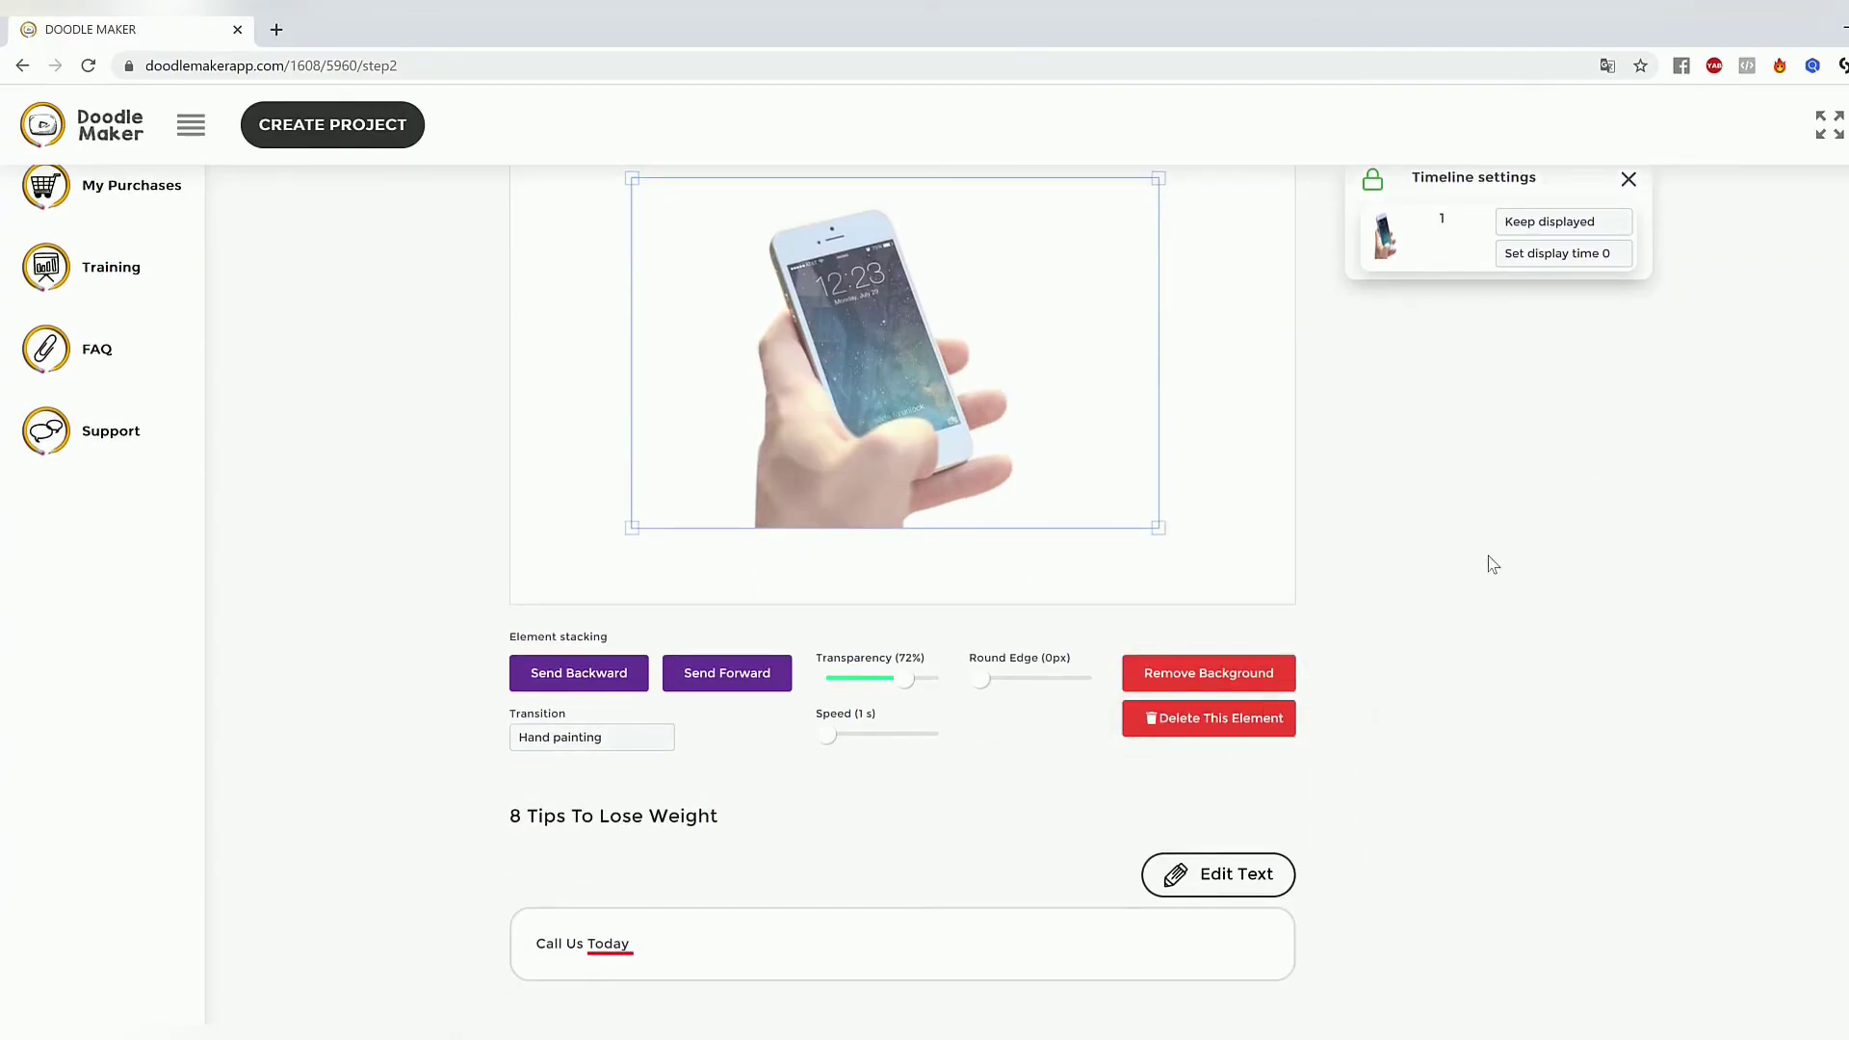
{"action": "scroll", "coordinate": [1488, 626], "scroll_direction": "up", "scroll_amount": 2}
{"action": "scroll", "coordinate": [1485, 671], "scroll_direction": "up", "scroll_amount": 1}
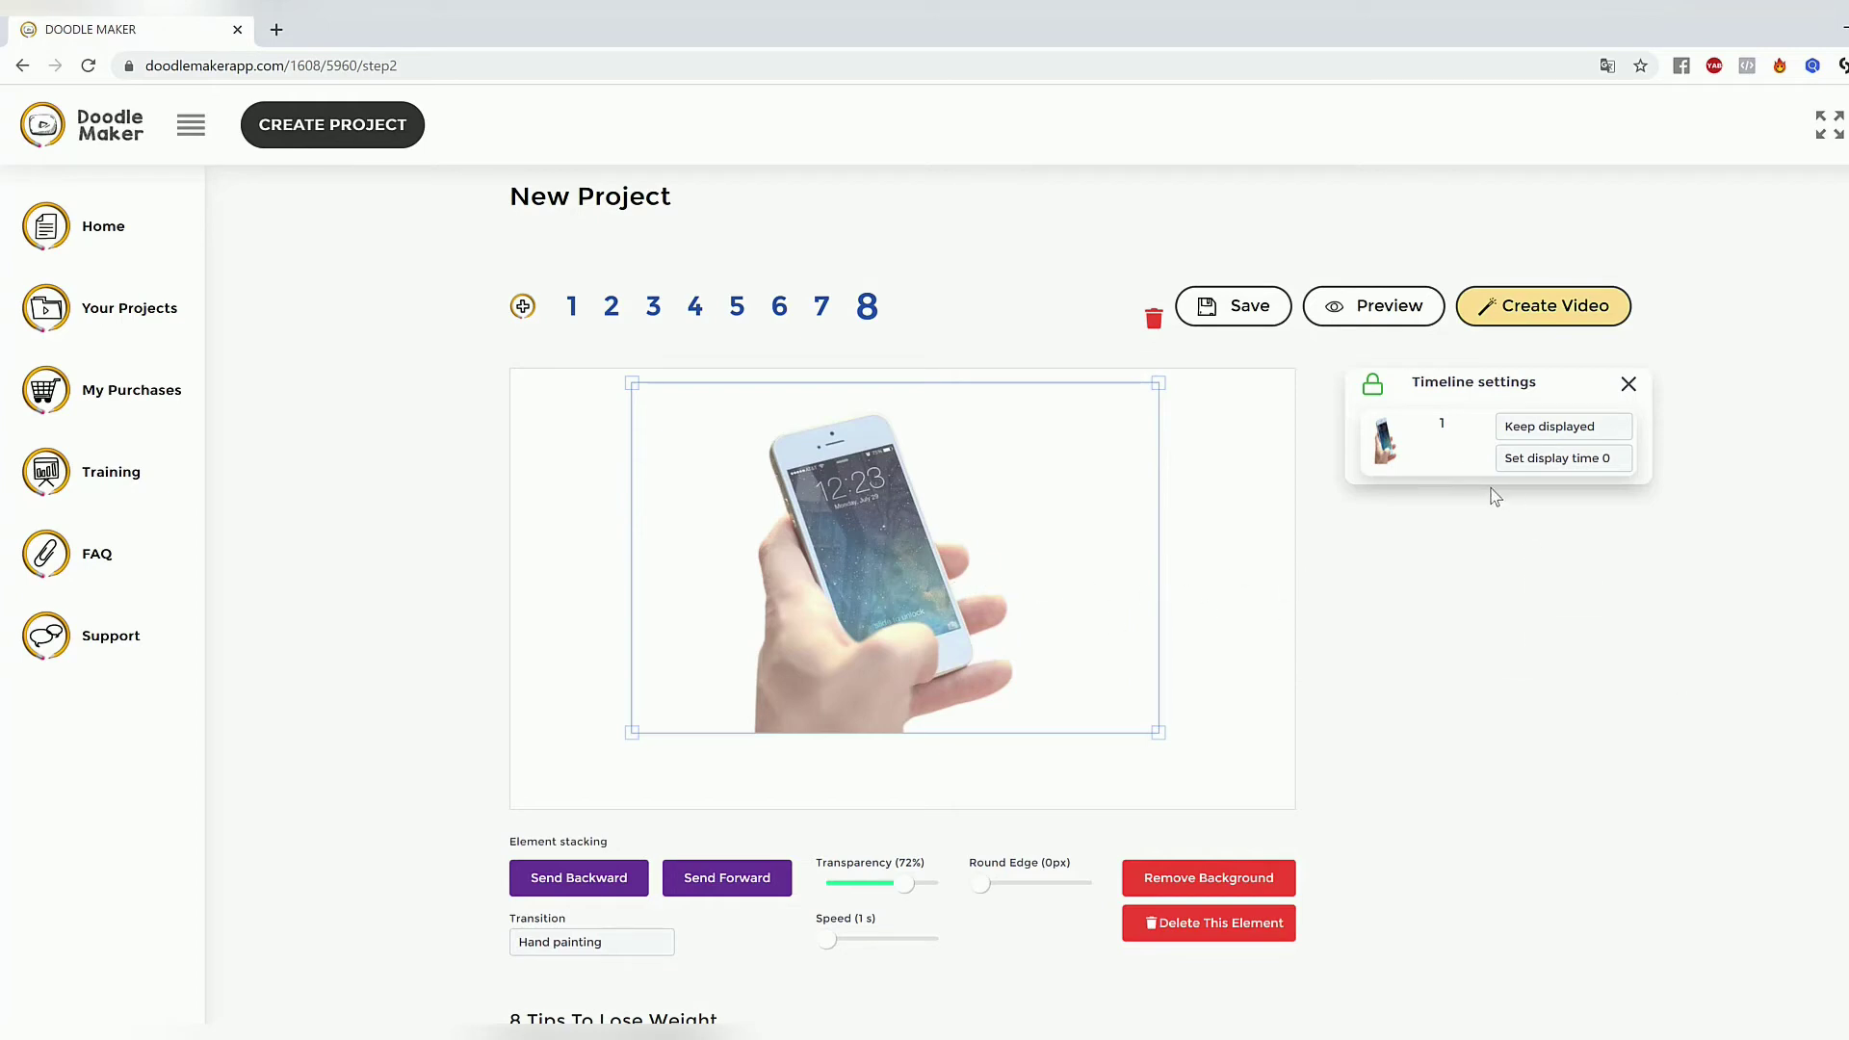
Add the cartoon-style phone photo from the PhotoBin library to slide 8.
{"action": "left_click", "coordinate": [1217, 569]}
{"action": "scroll", "coordinate": [1552, 800], "scroll_direction": "down", "scroll_amount": 4}
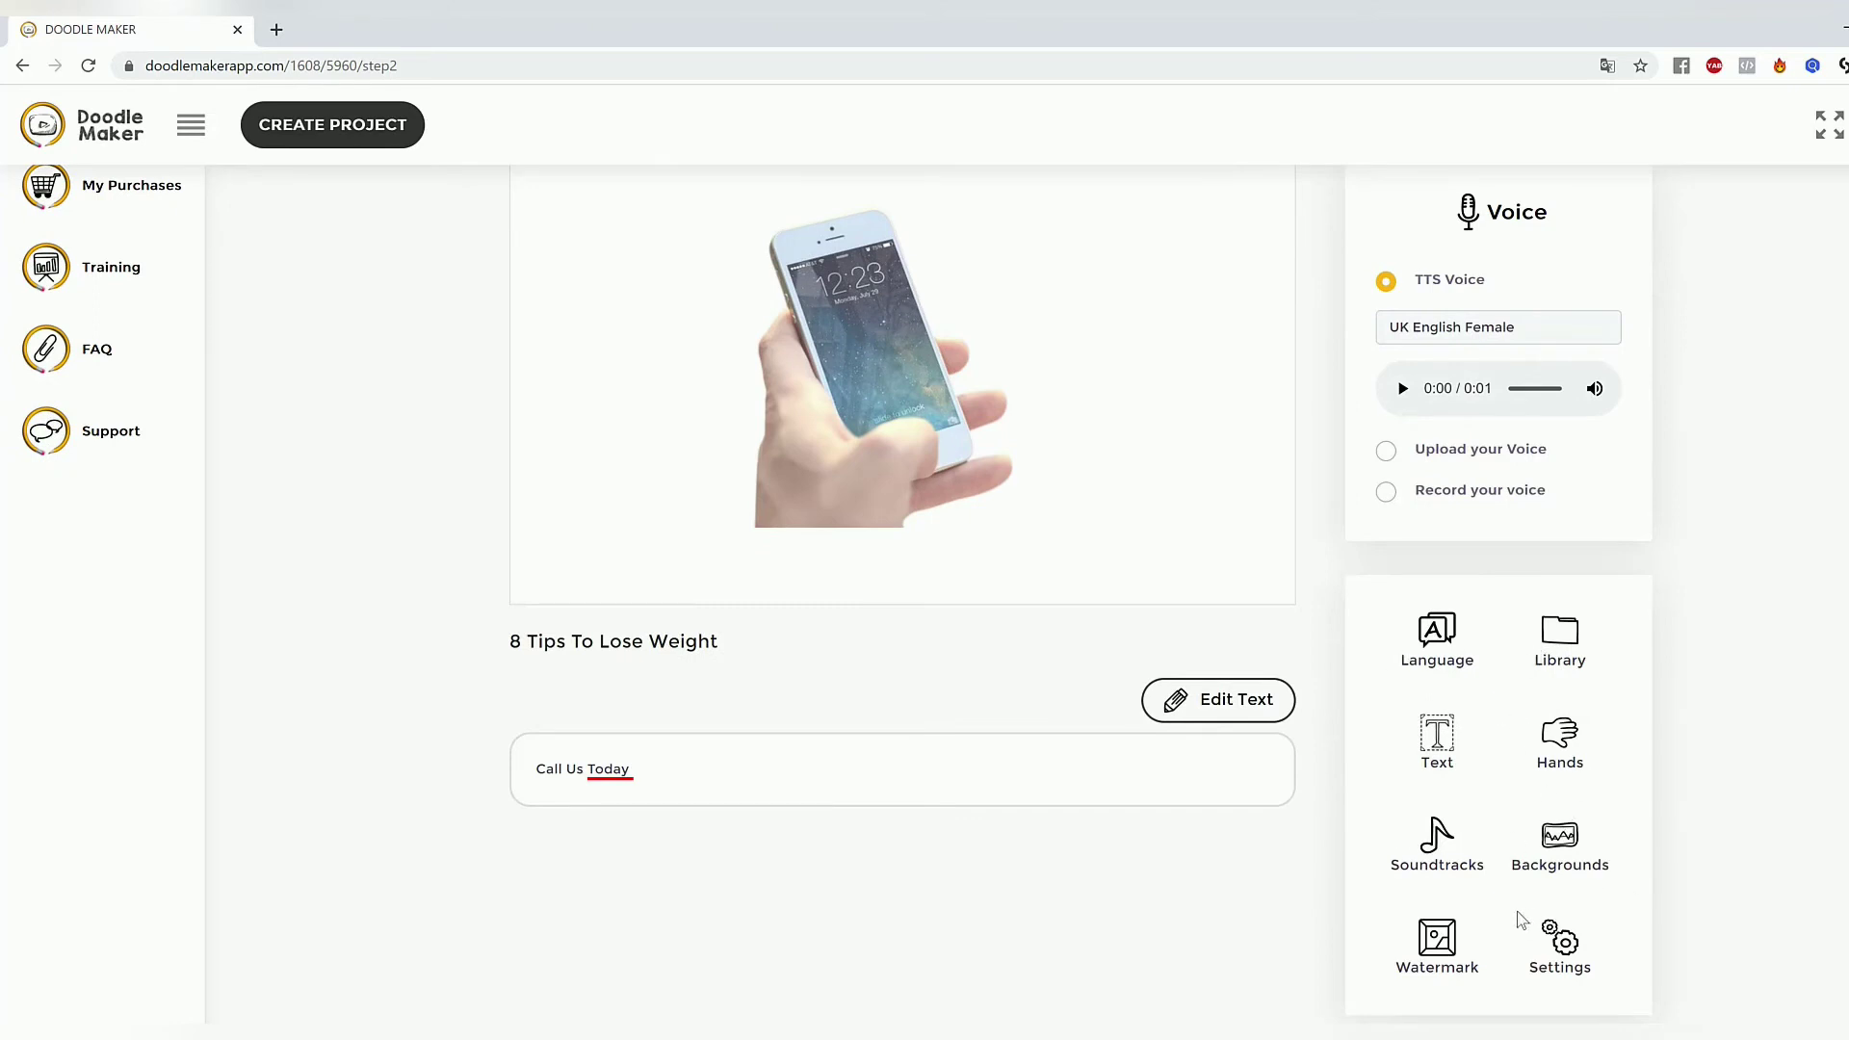
{"action": "left_click", "coordinate": [1565, 647]}
{"action": "left_click", "coordinate": [1430, 674]}
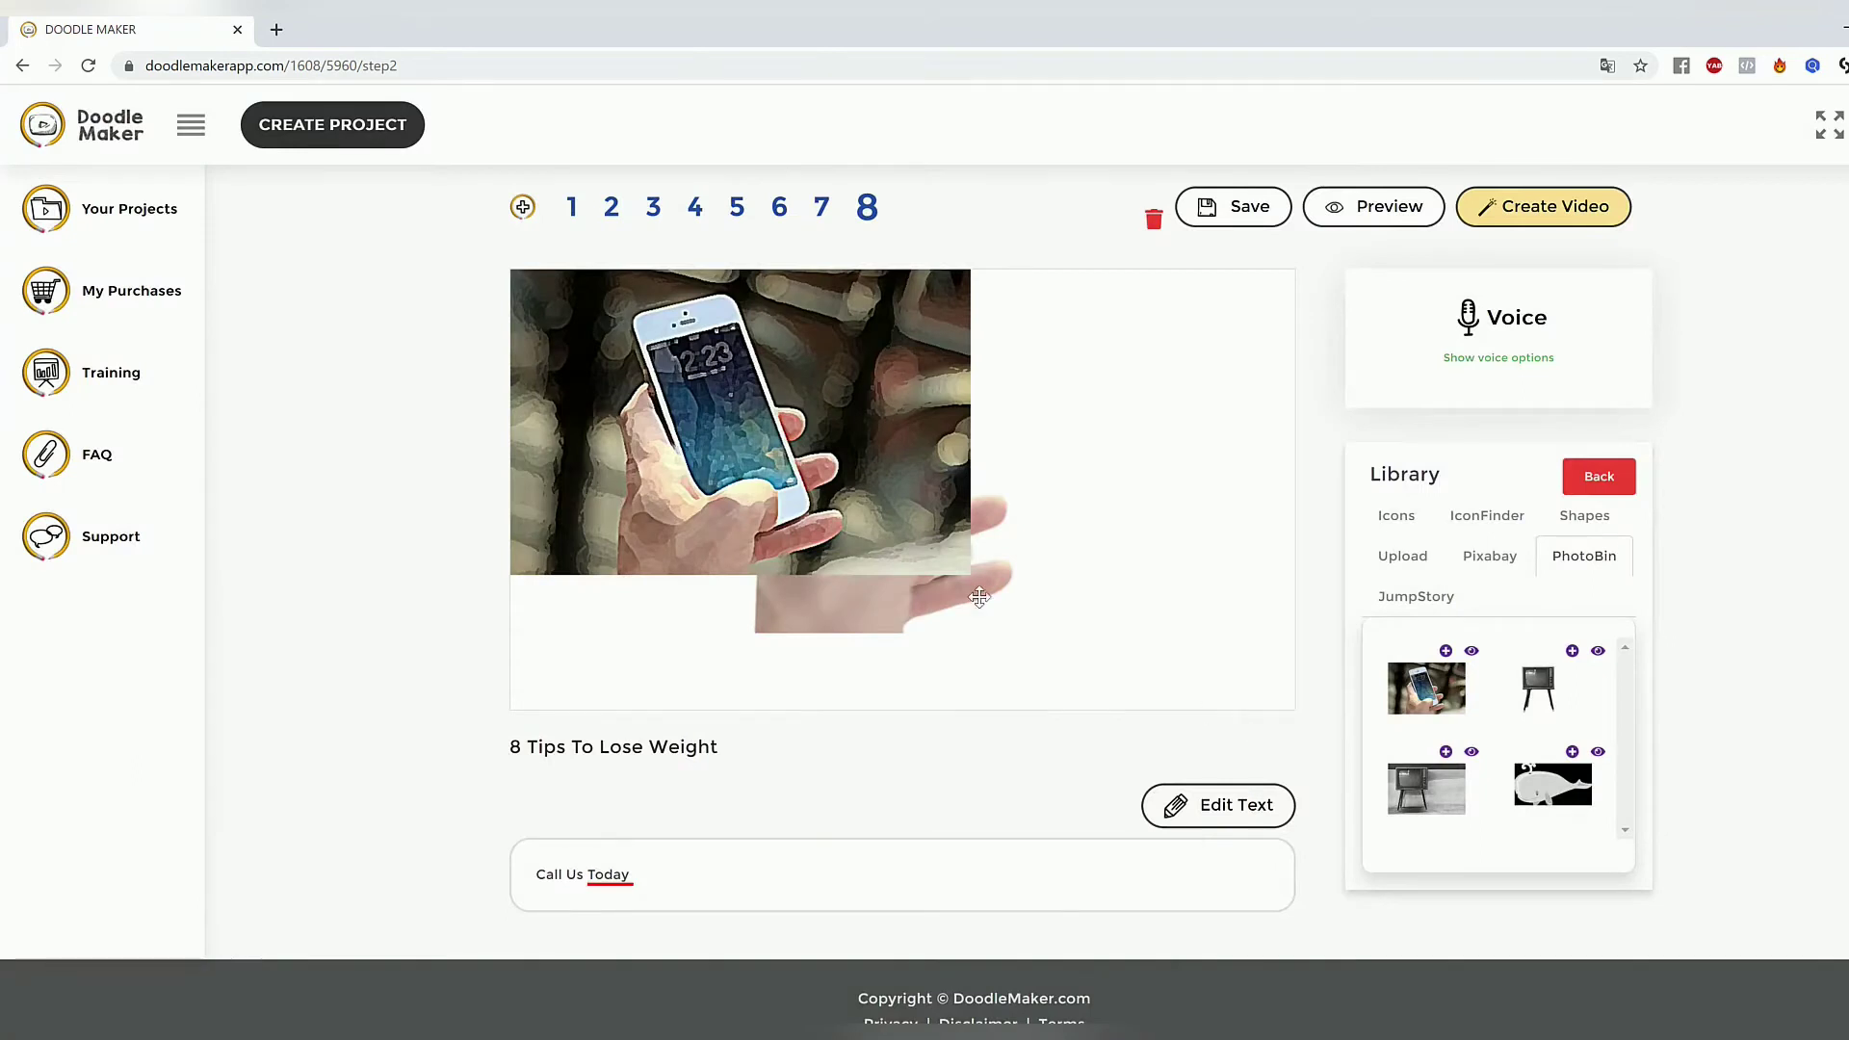
Delete the semi-transparent phone picture from slide 8 and move the cartoon-style phone photo to the middle of the canvas.
{"action": "left_click", "coordinate": [896, 602]}
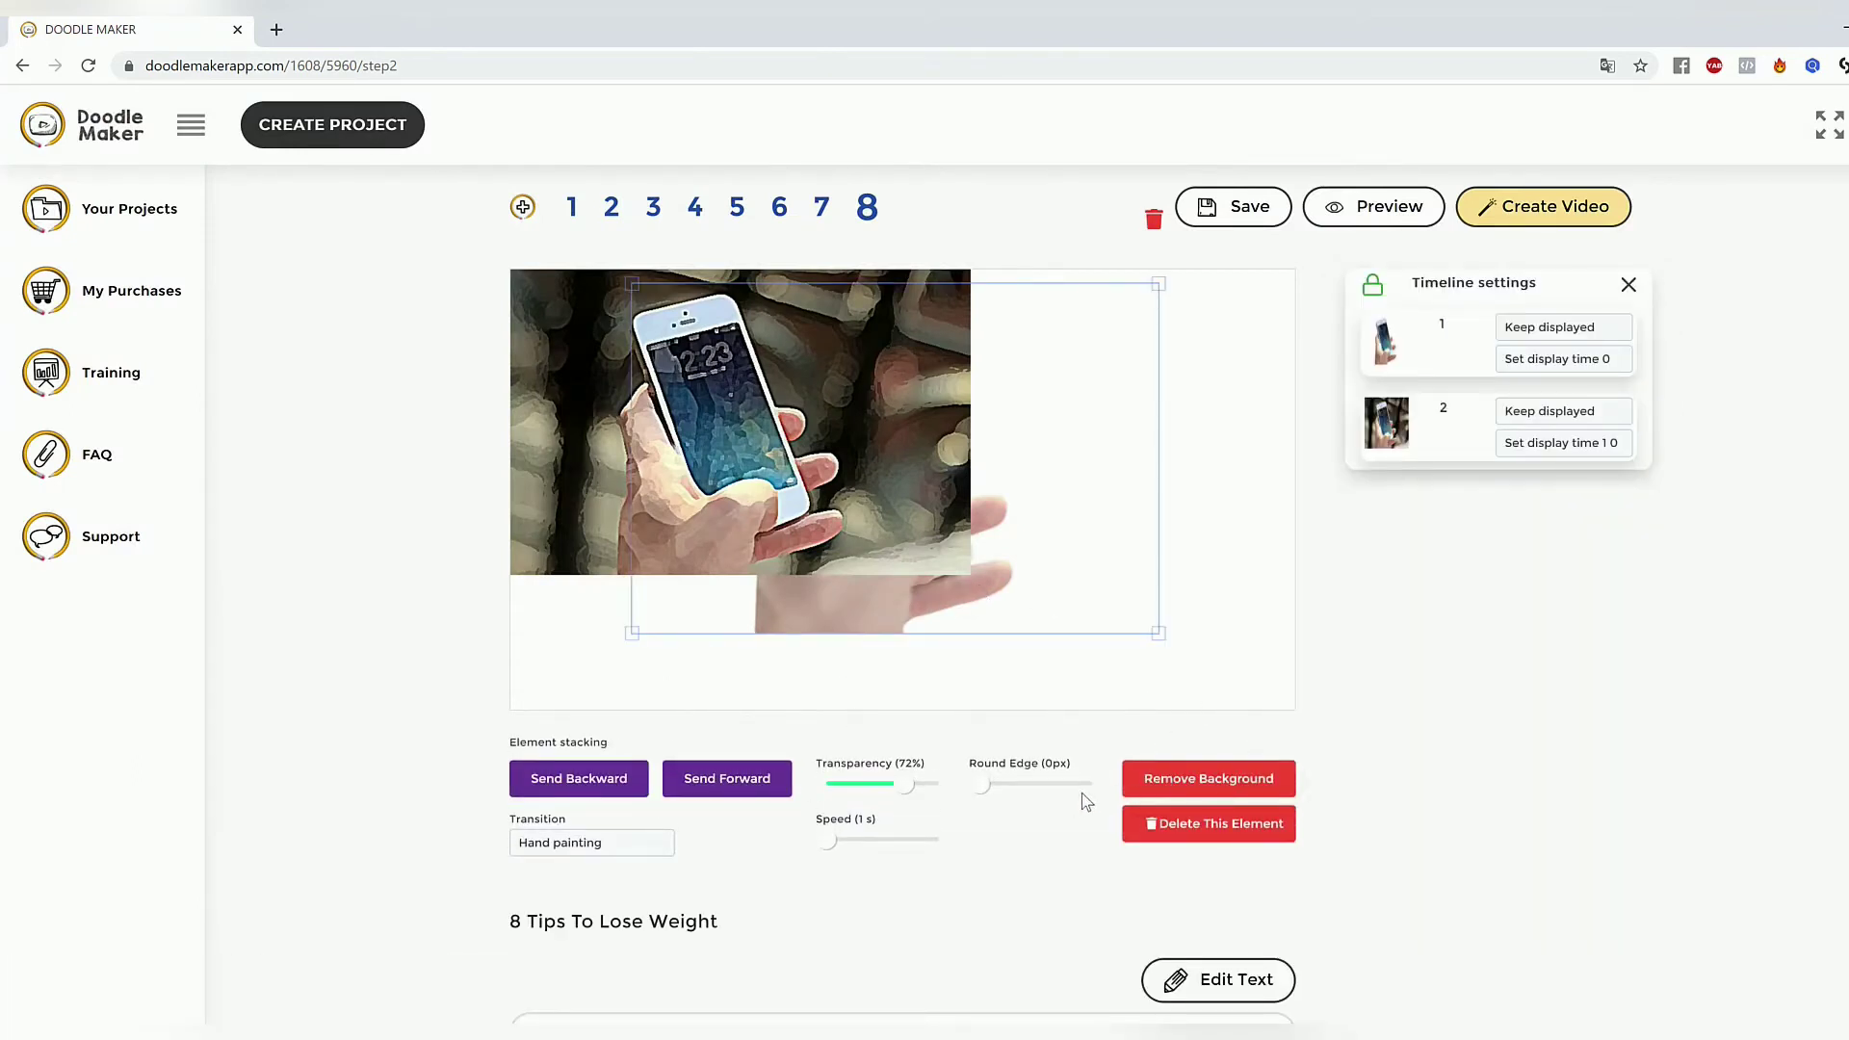
{"action": "left_click", "coordinate": [1185, 790]}
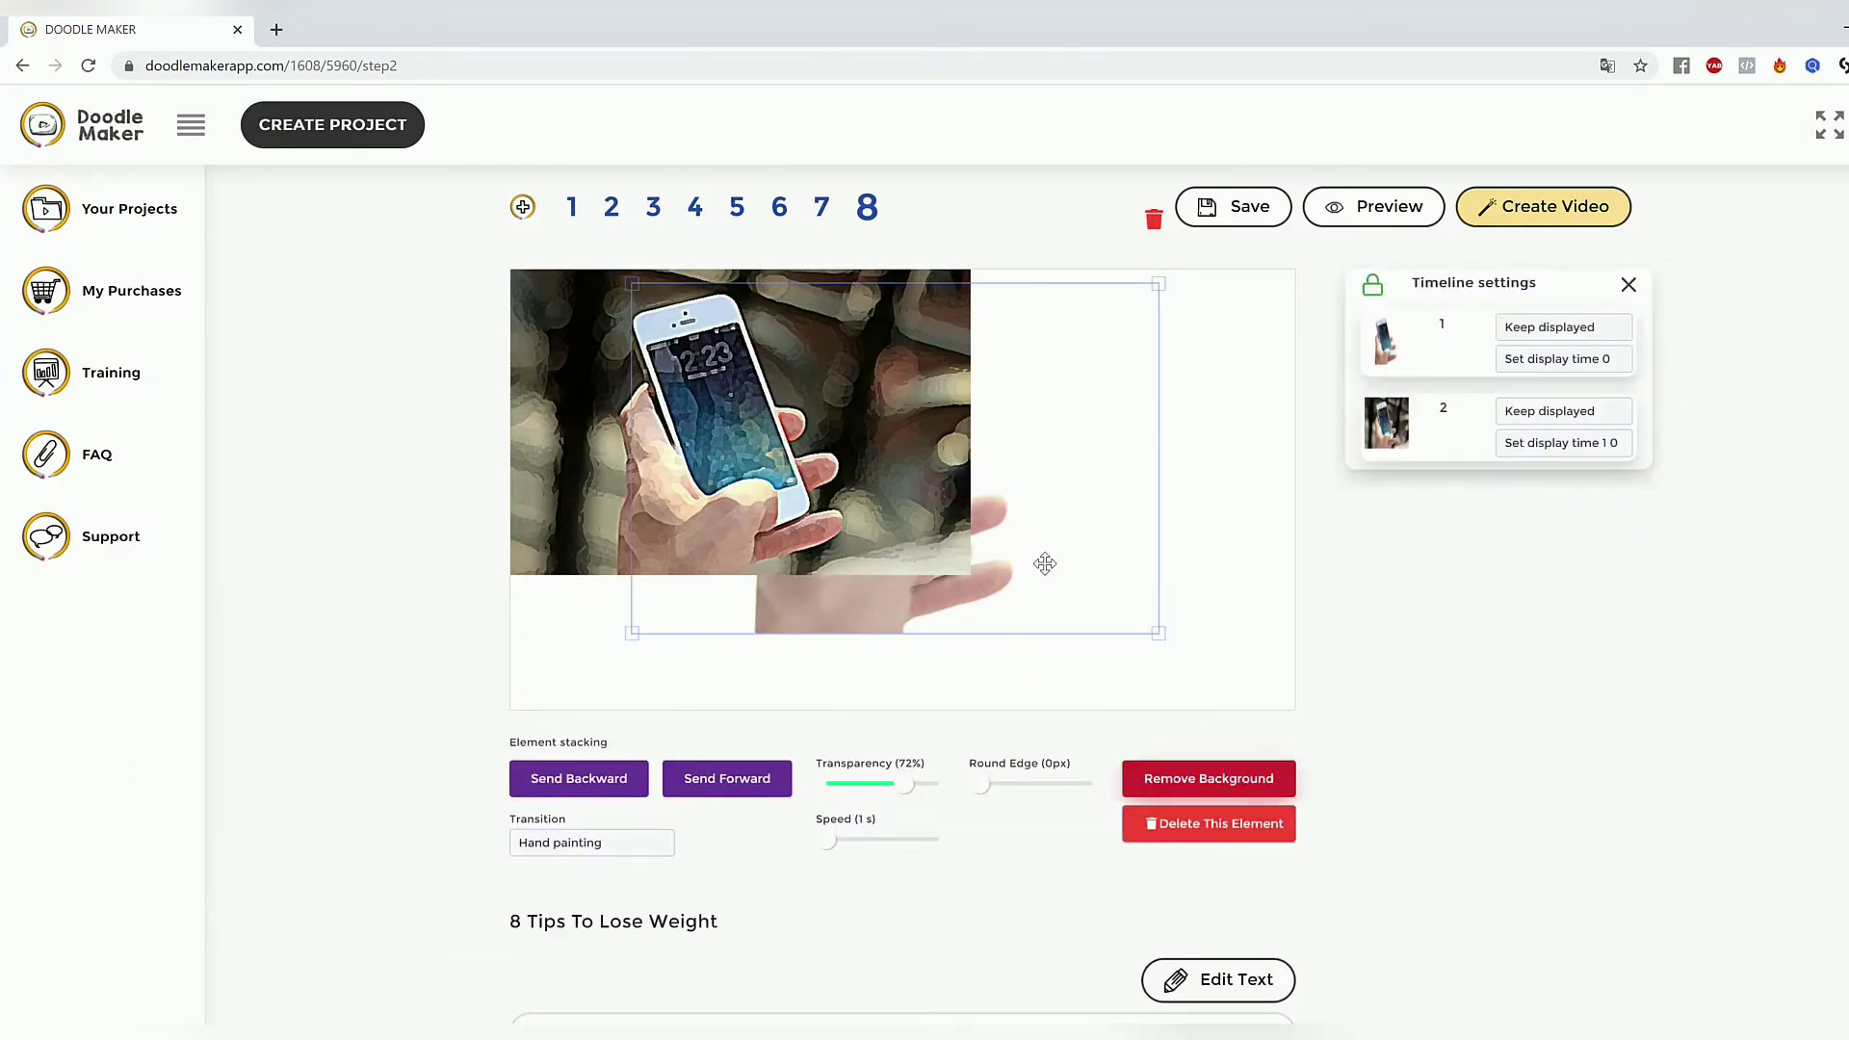
{"action": "left_click", "coordinate": [1231, 825]}
{"action": "left_click_drag", "start_coordinate": [743, 405], "coordinate": [882, 477]}
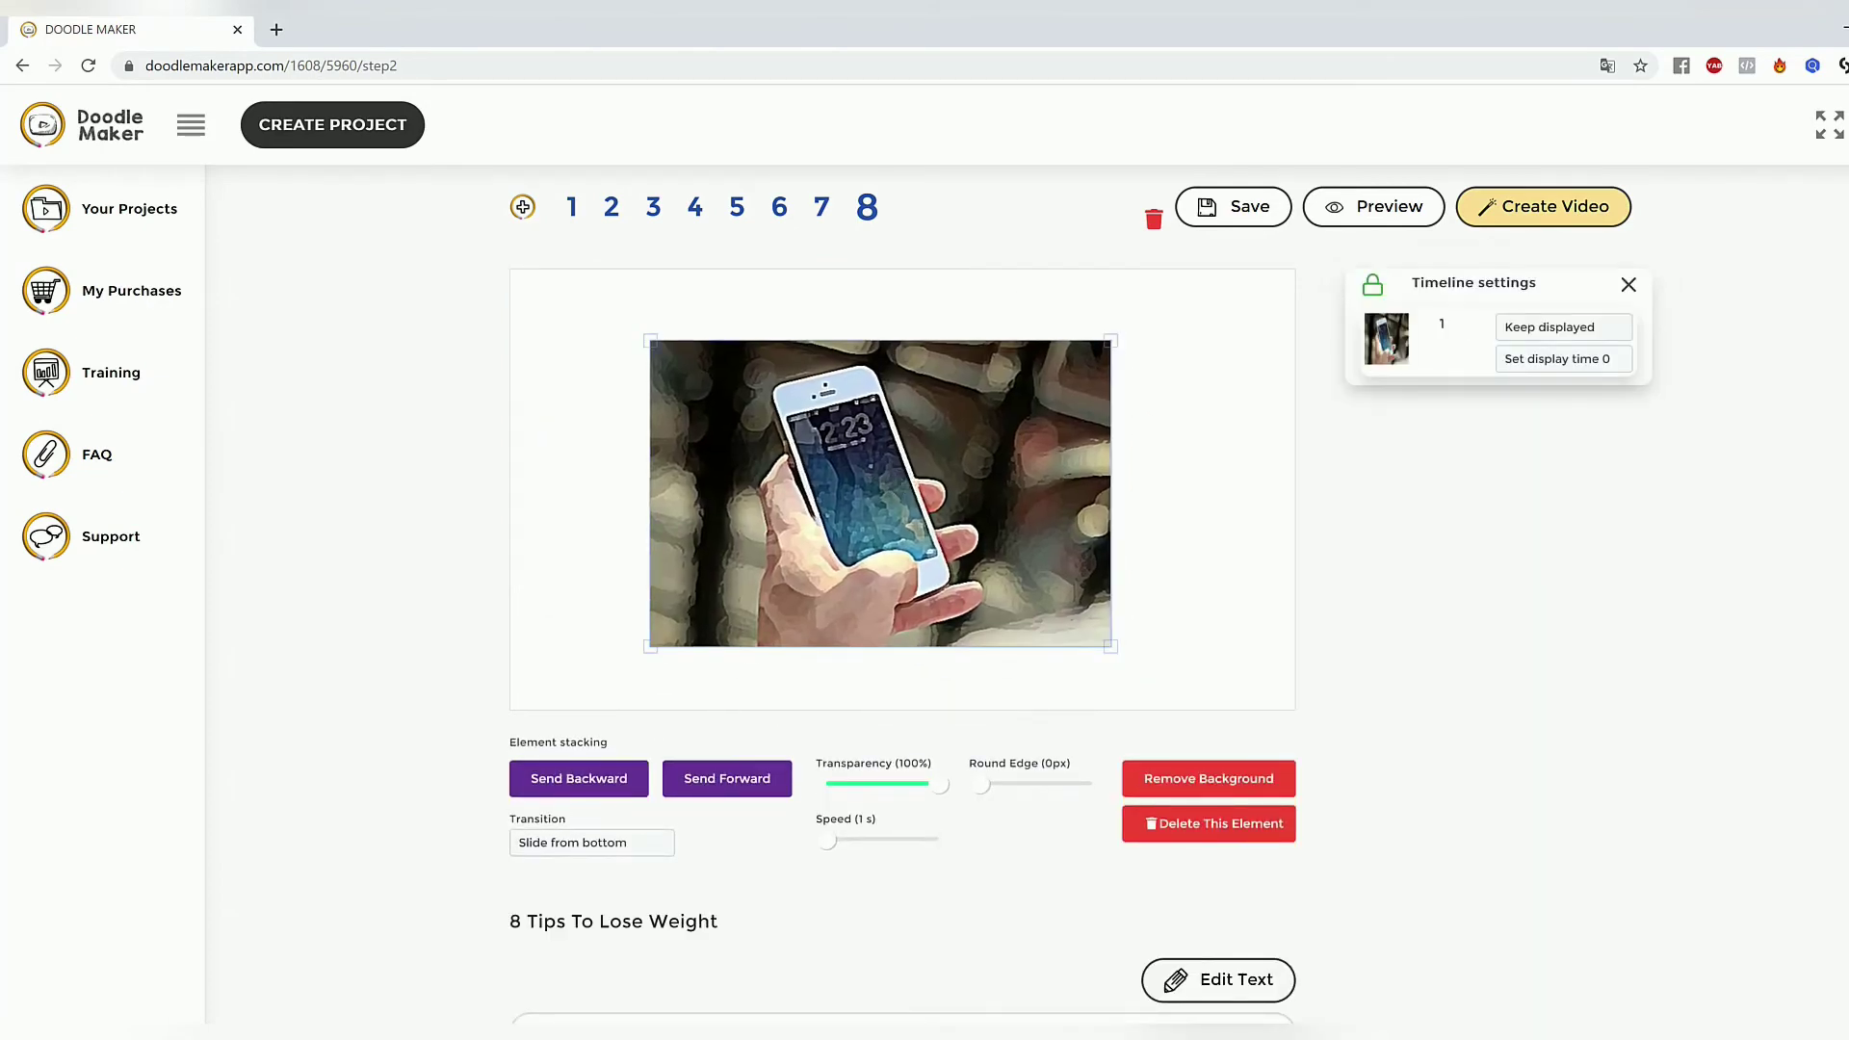
Remove the background of the cartoon-style phone photo on slide 8.
{"action": "left_click", "coordinate": [1258, 788]}
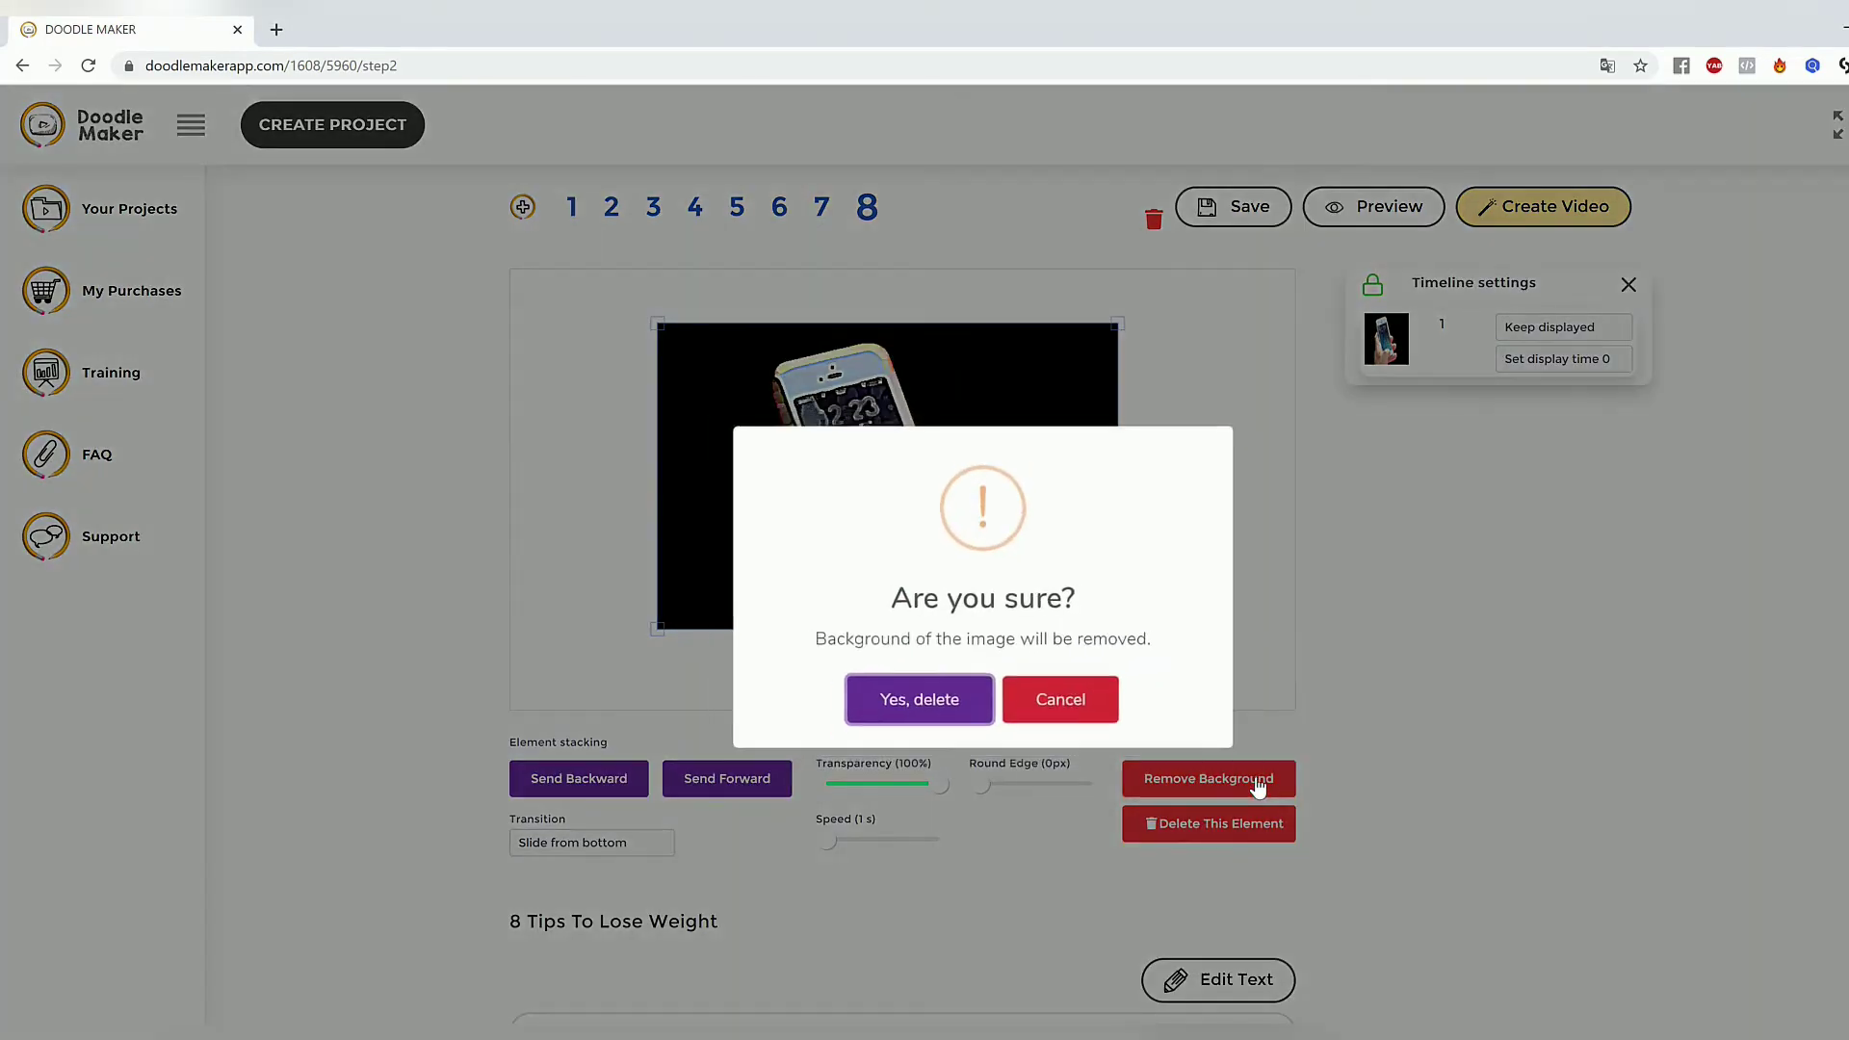
{"action": "left_click", "coordinate": [894, 708]}
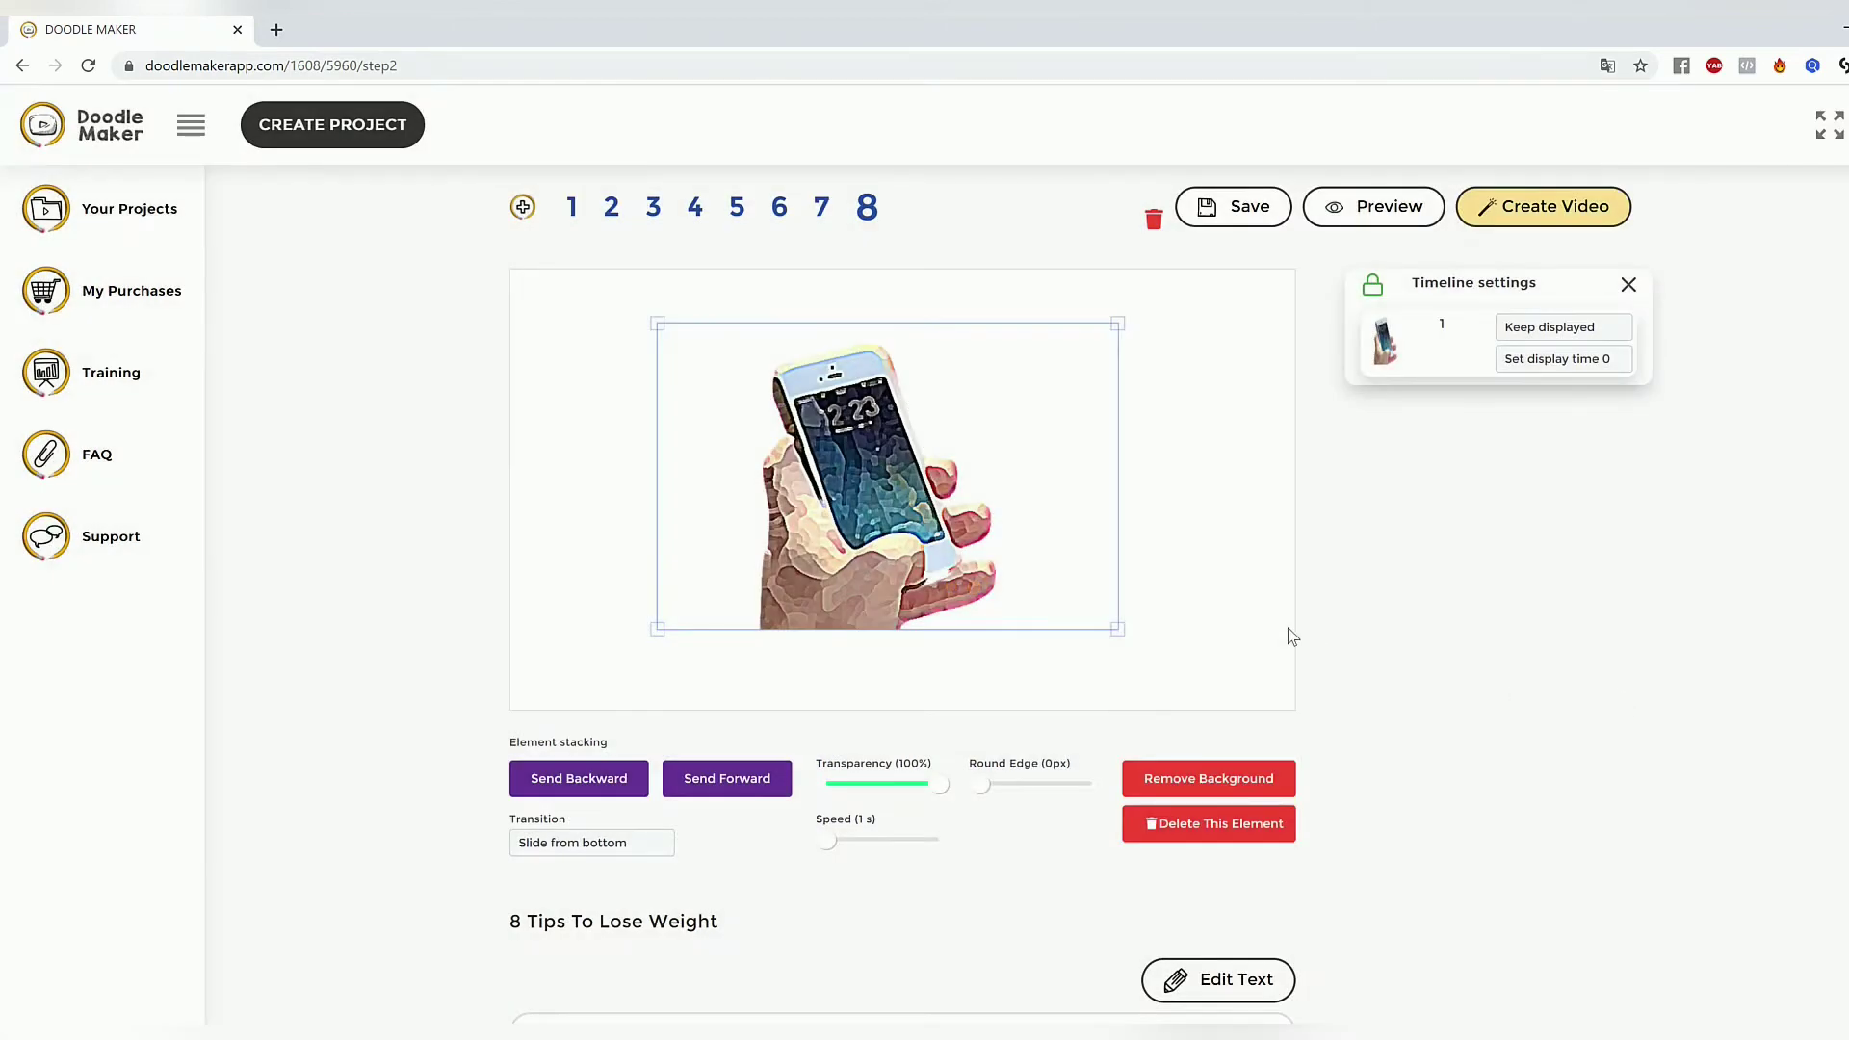
{"action": "left_click", "coordinate": [1289, 632]}
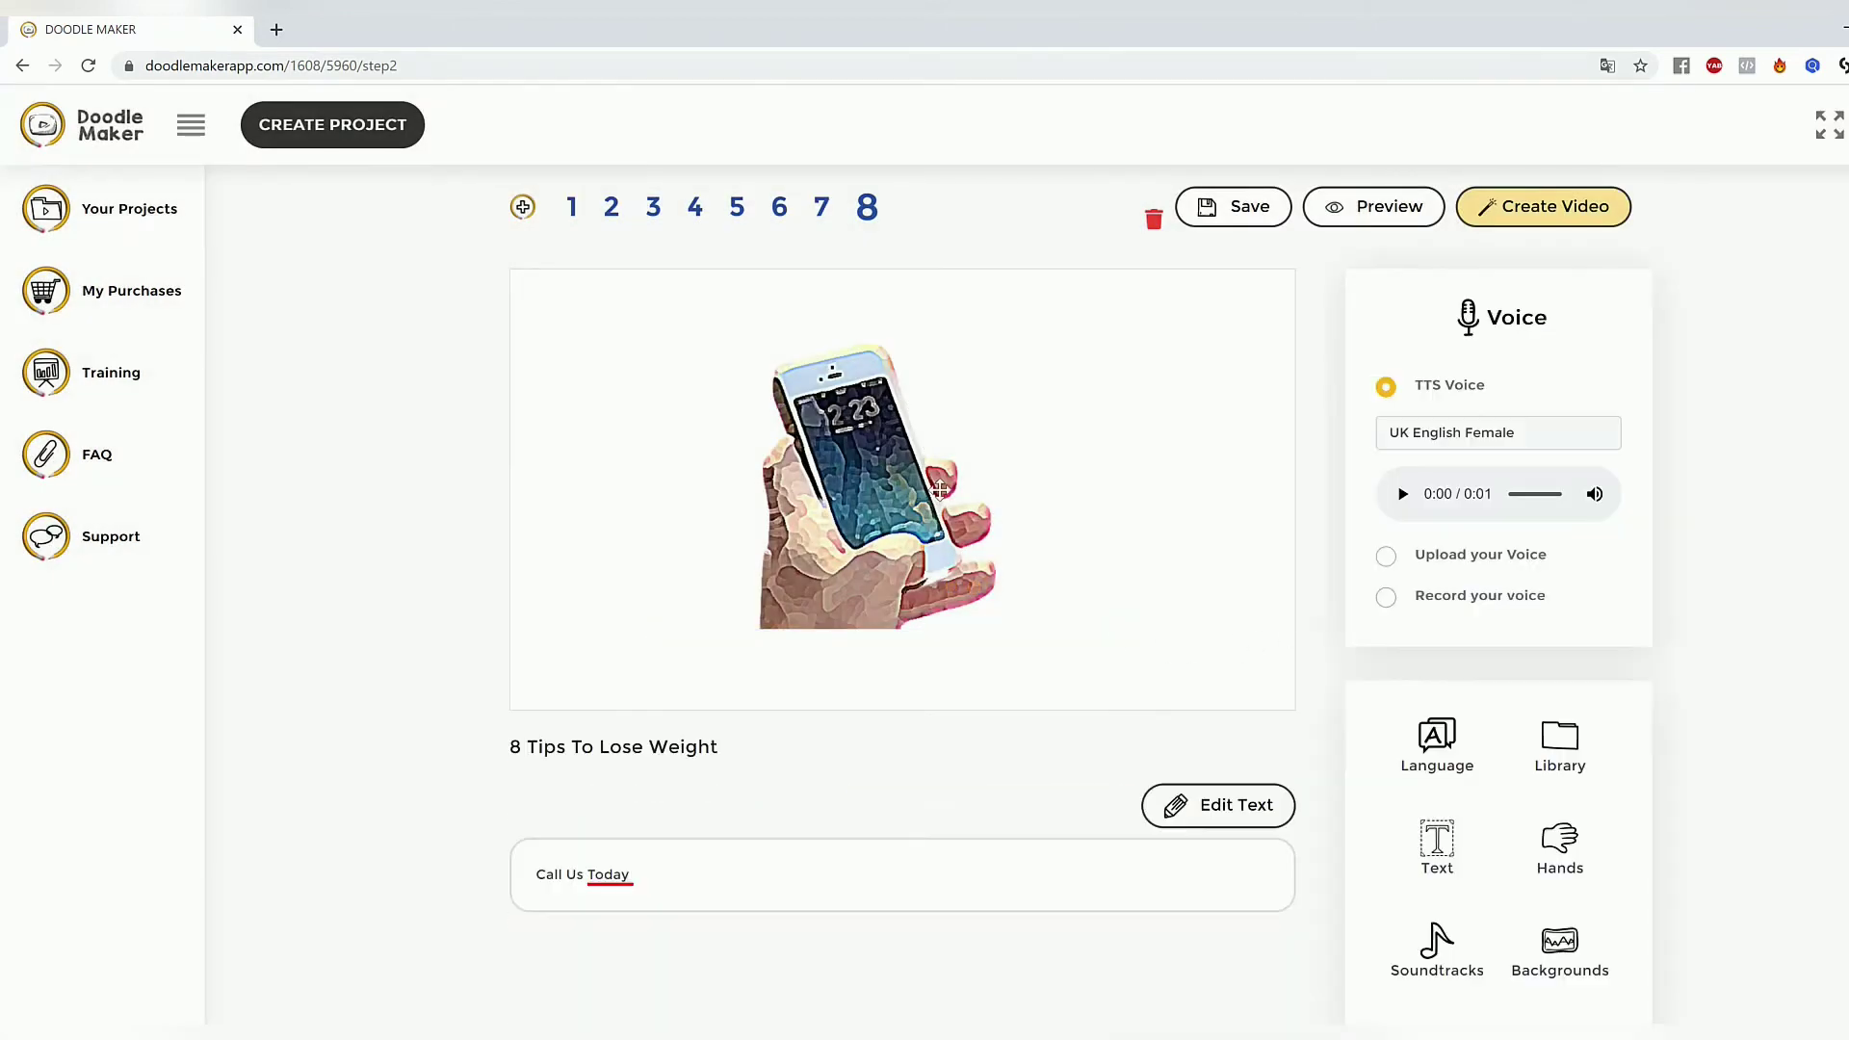
Set the cartoon-style phone picture's transition to Reveal and preview slide 8.
{"action": "left_click", "coordinate": [940, 489]}
{"action": "left_click", "coordinate": [571, 849]}
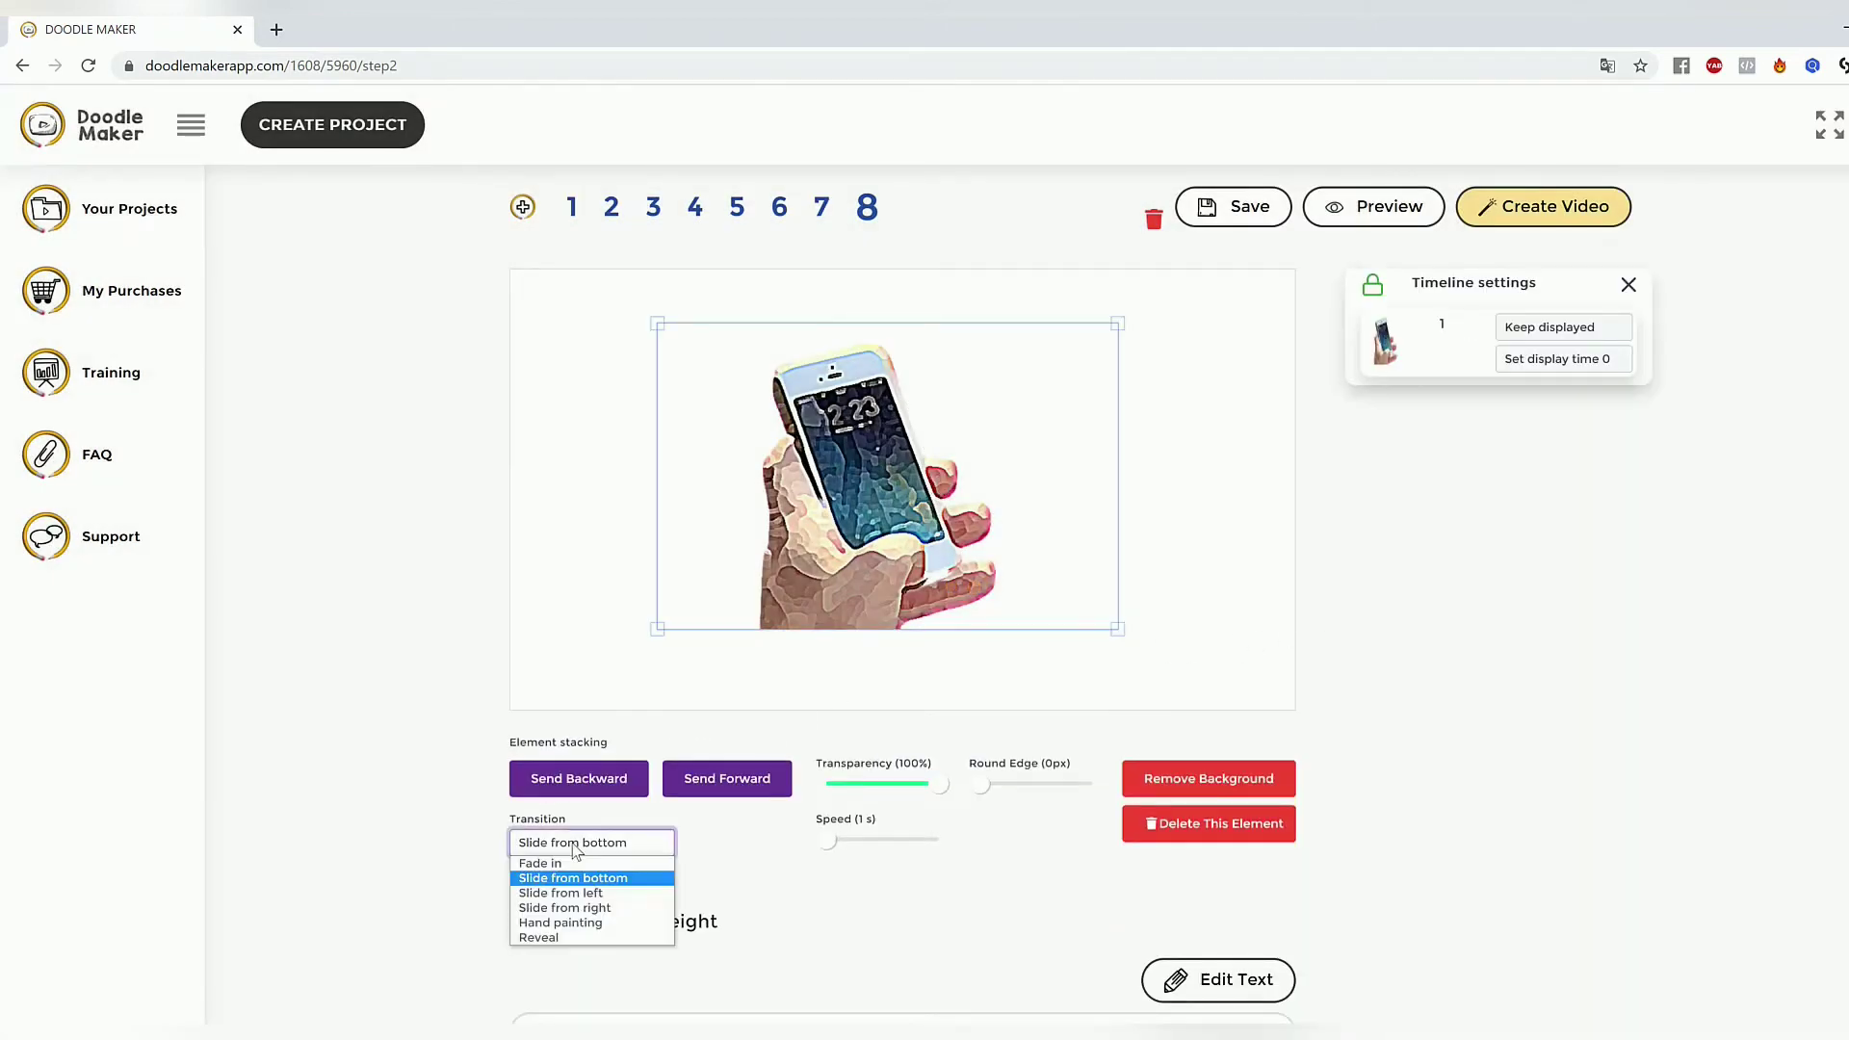
{"action": "left_click", "coordinate": [565, 938]}
{"action": "left_click", "coordinate": [1271, 607]}
{"action": "left_click", "coordinate": [1348, 220]}
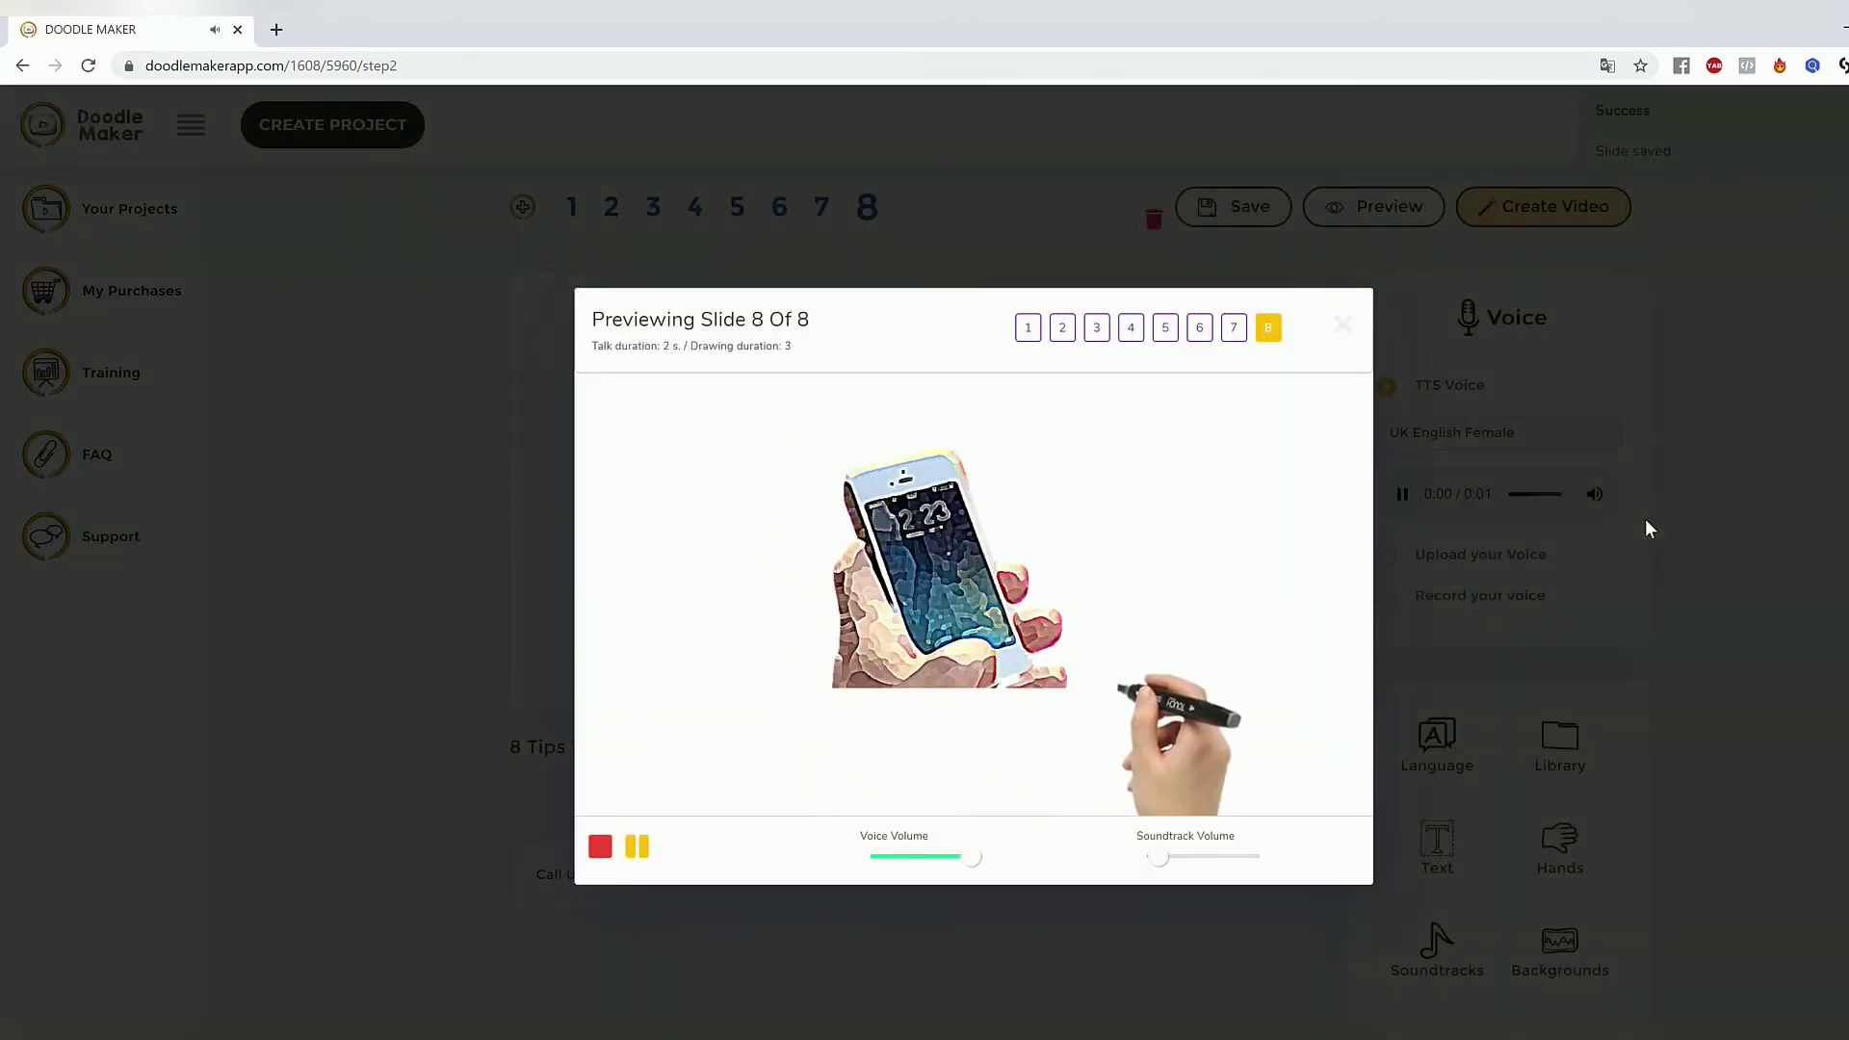
{"action": "left_click", "coordinate": [1707, 499]}
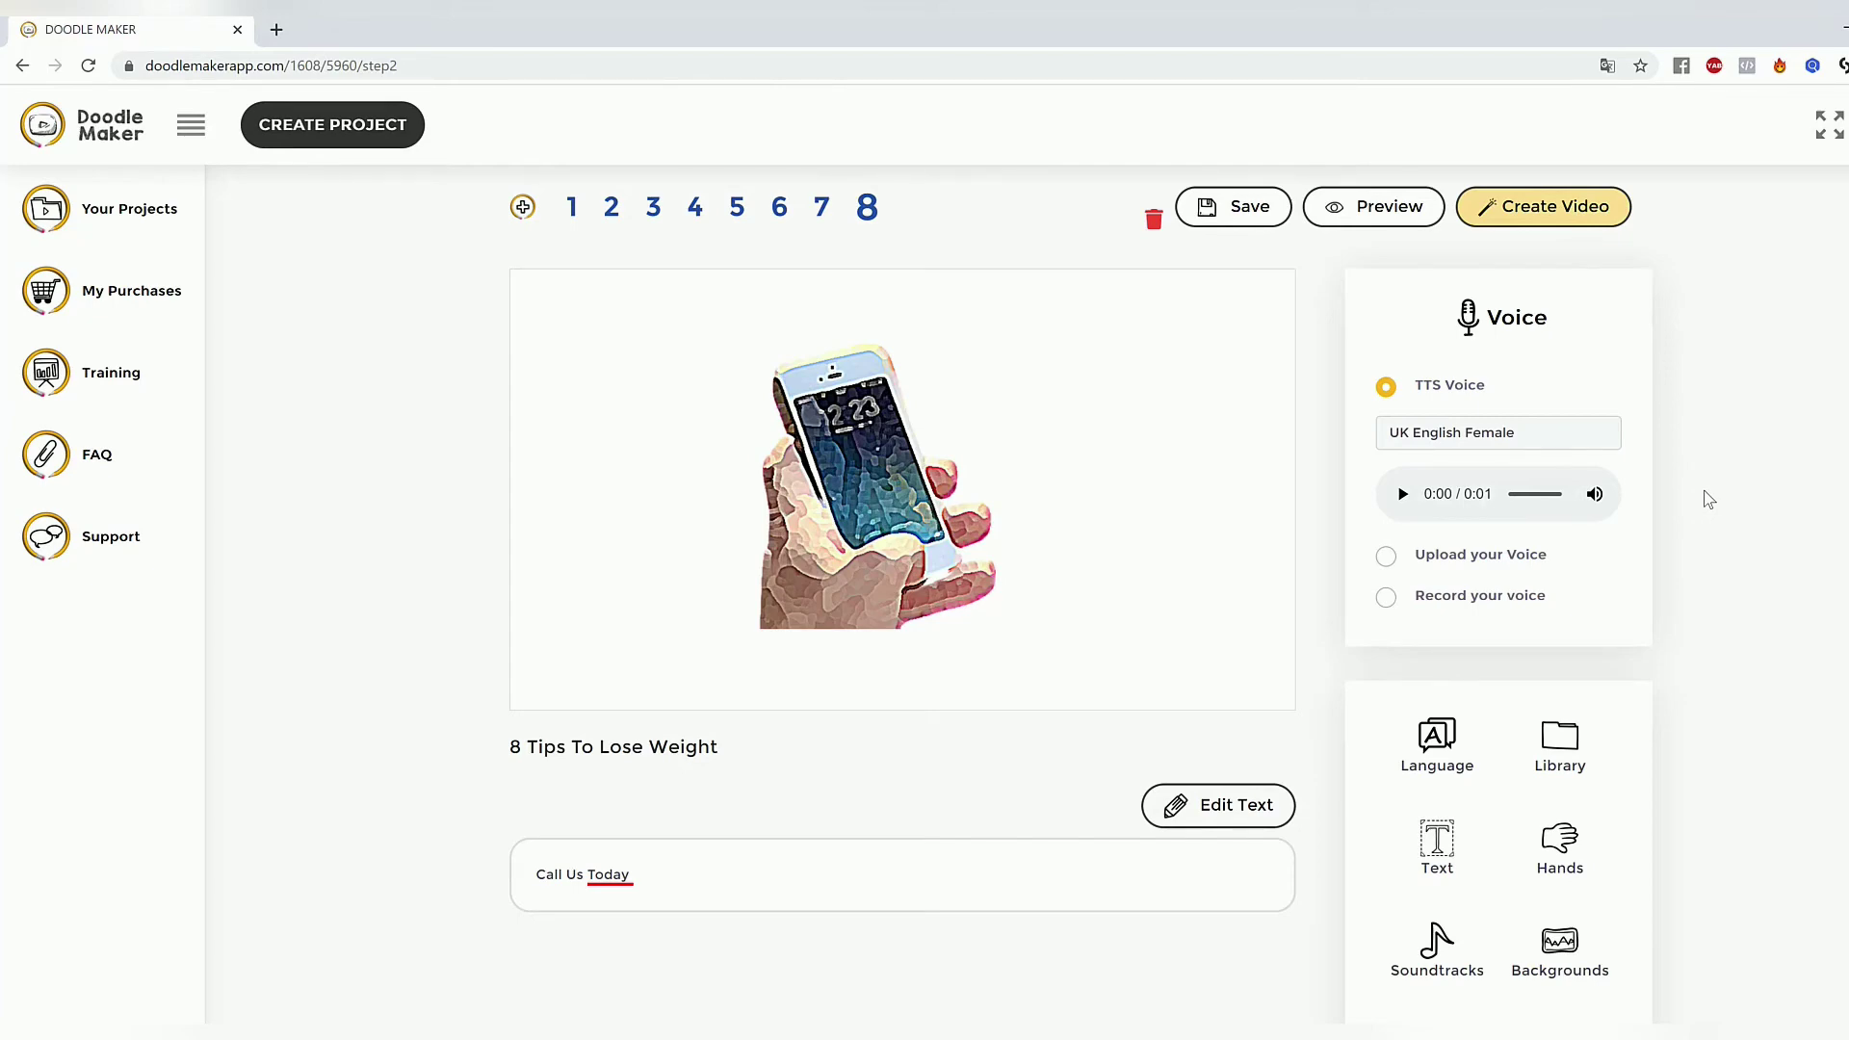
Change the video's background to a custom dark blue color.
{"action": "scroll", "coordinate": [1708, 499], "scroll_direction": "down", "scroll_amount": 3}
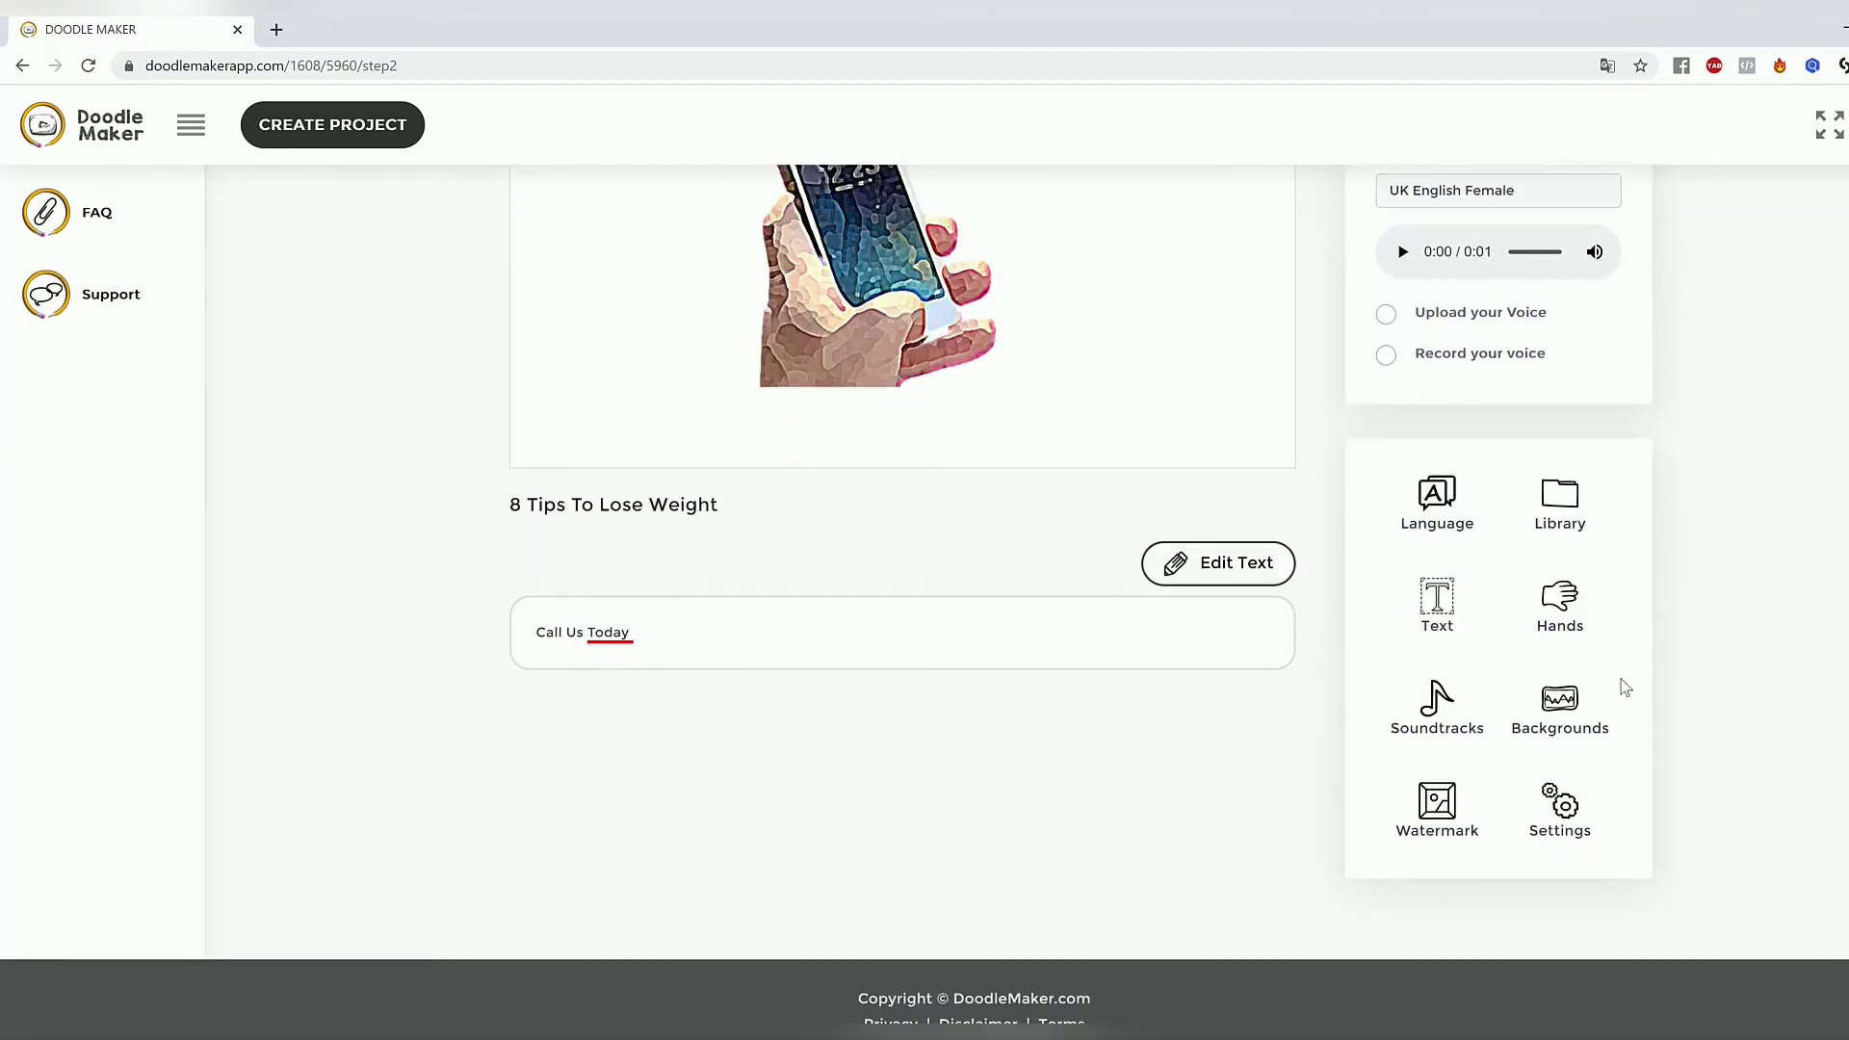
{"action": "scroll", "coordinate": [1627, 688], "scroll_direction": "up", "scroll_amount": 2}
{"action": "left_click", "coordinate": [1561, 920]}
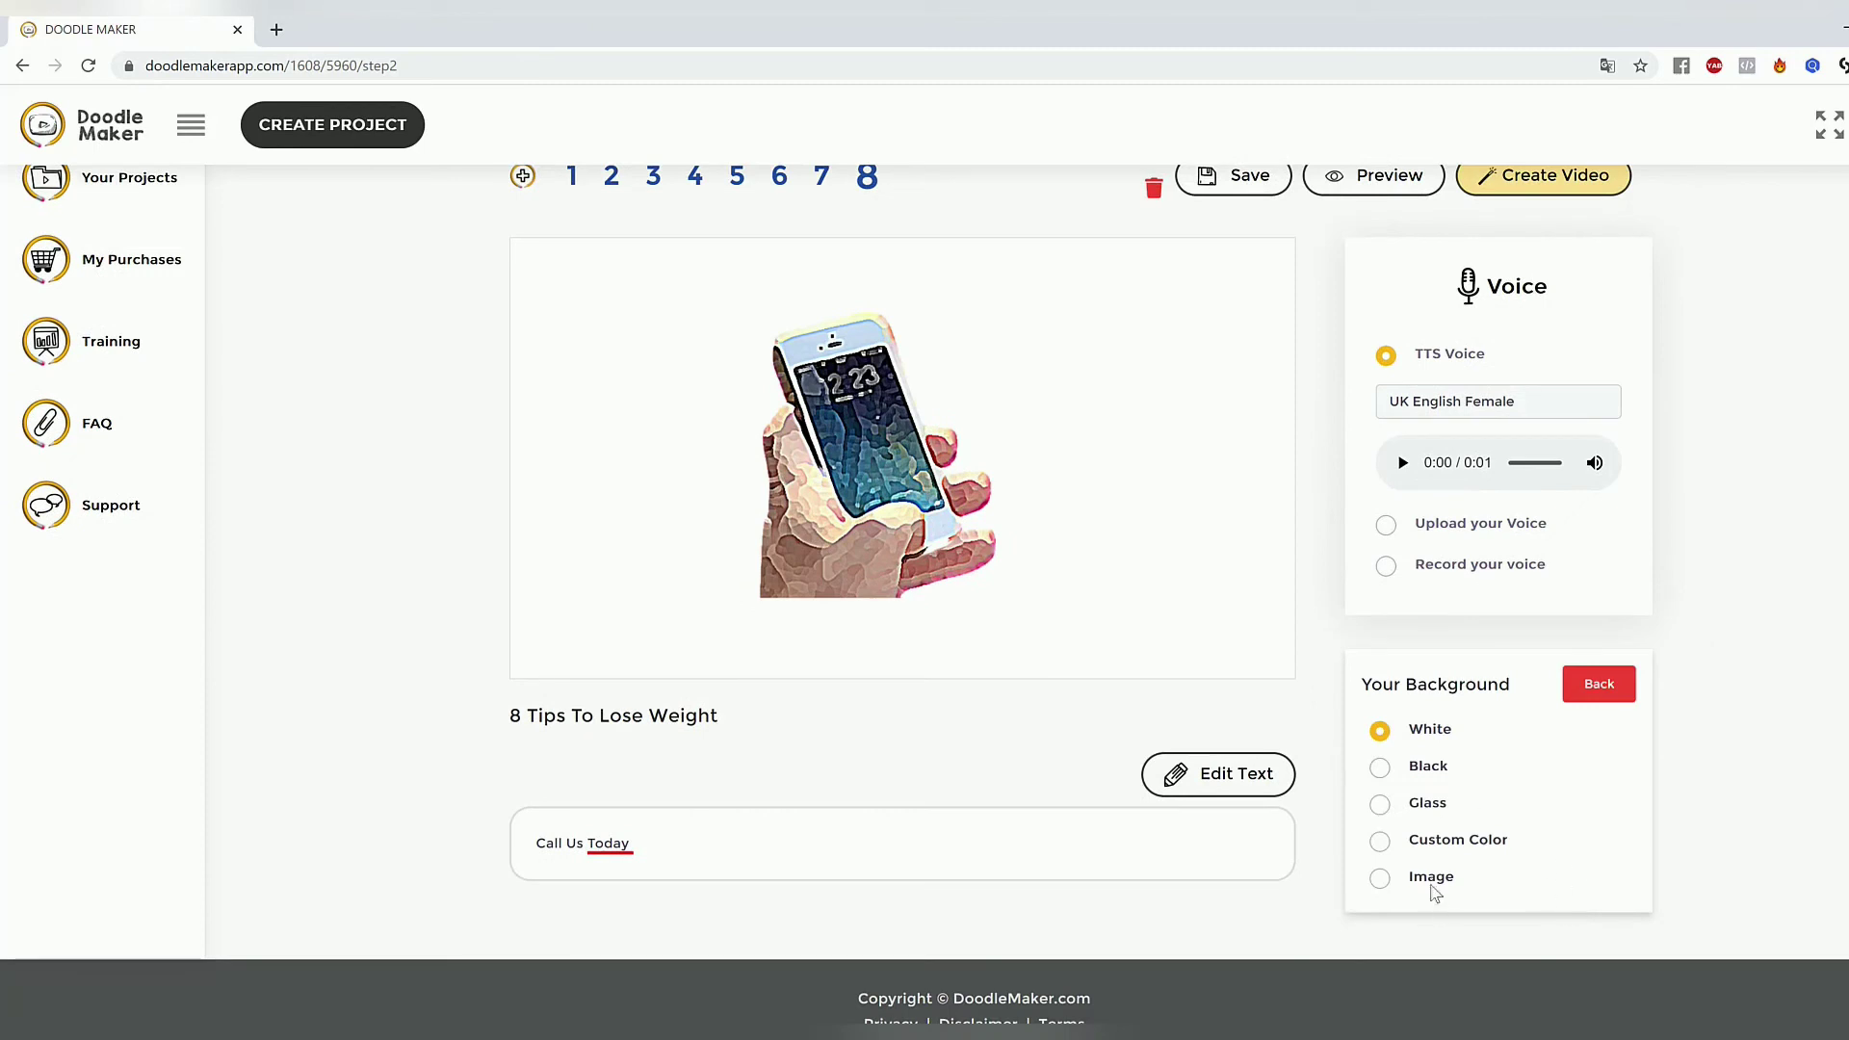
{"action": "left_click", "coordinate": [1383, 842]}
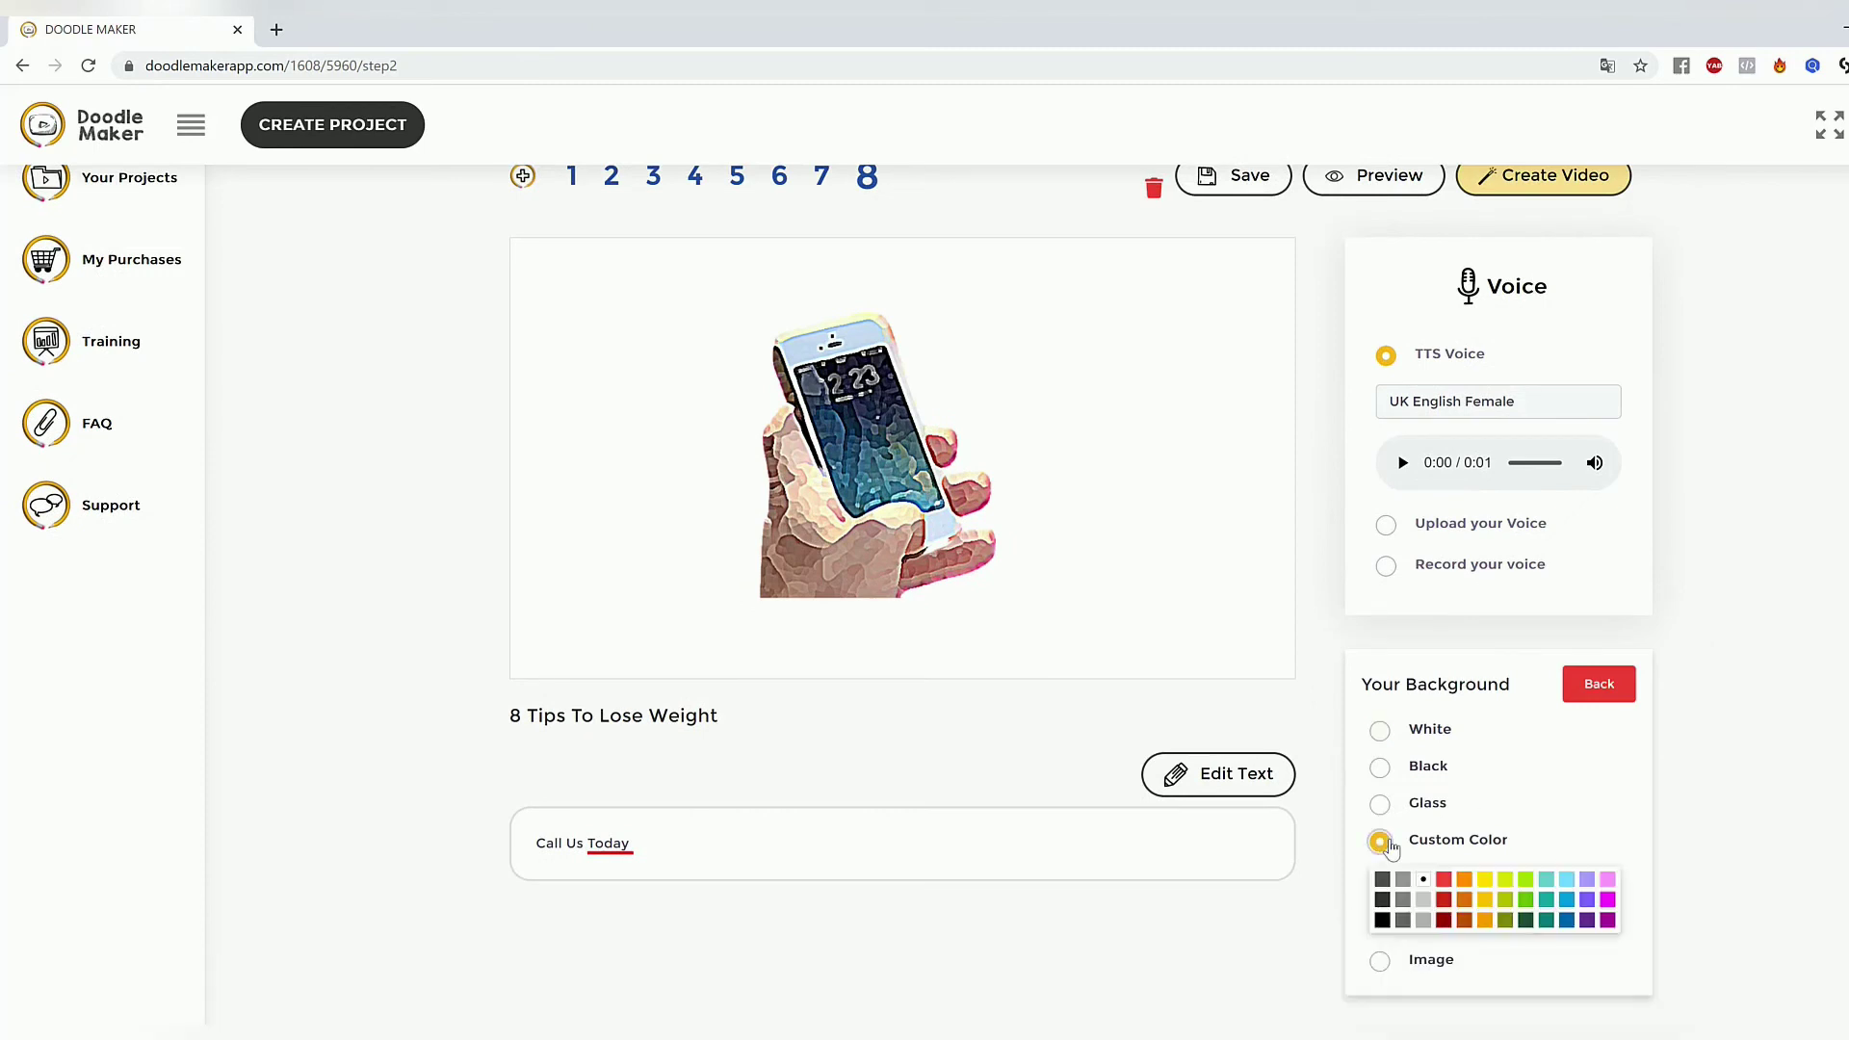
{"action": "left_click", "coordinate": [1568, 920]}
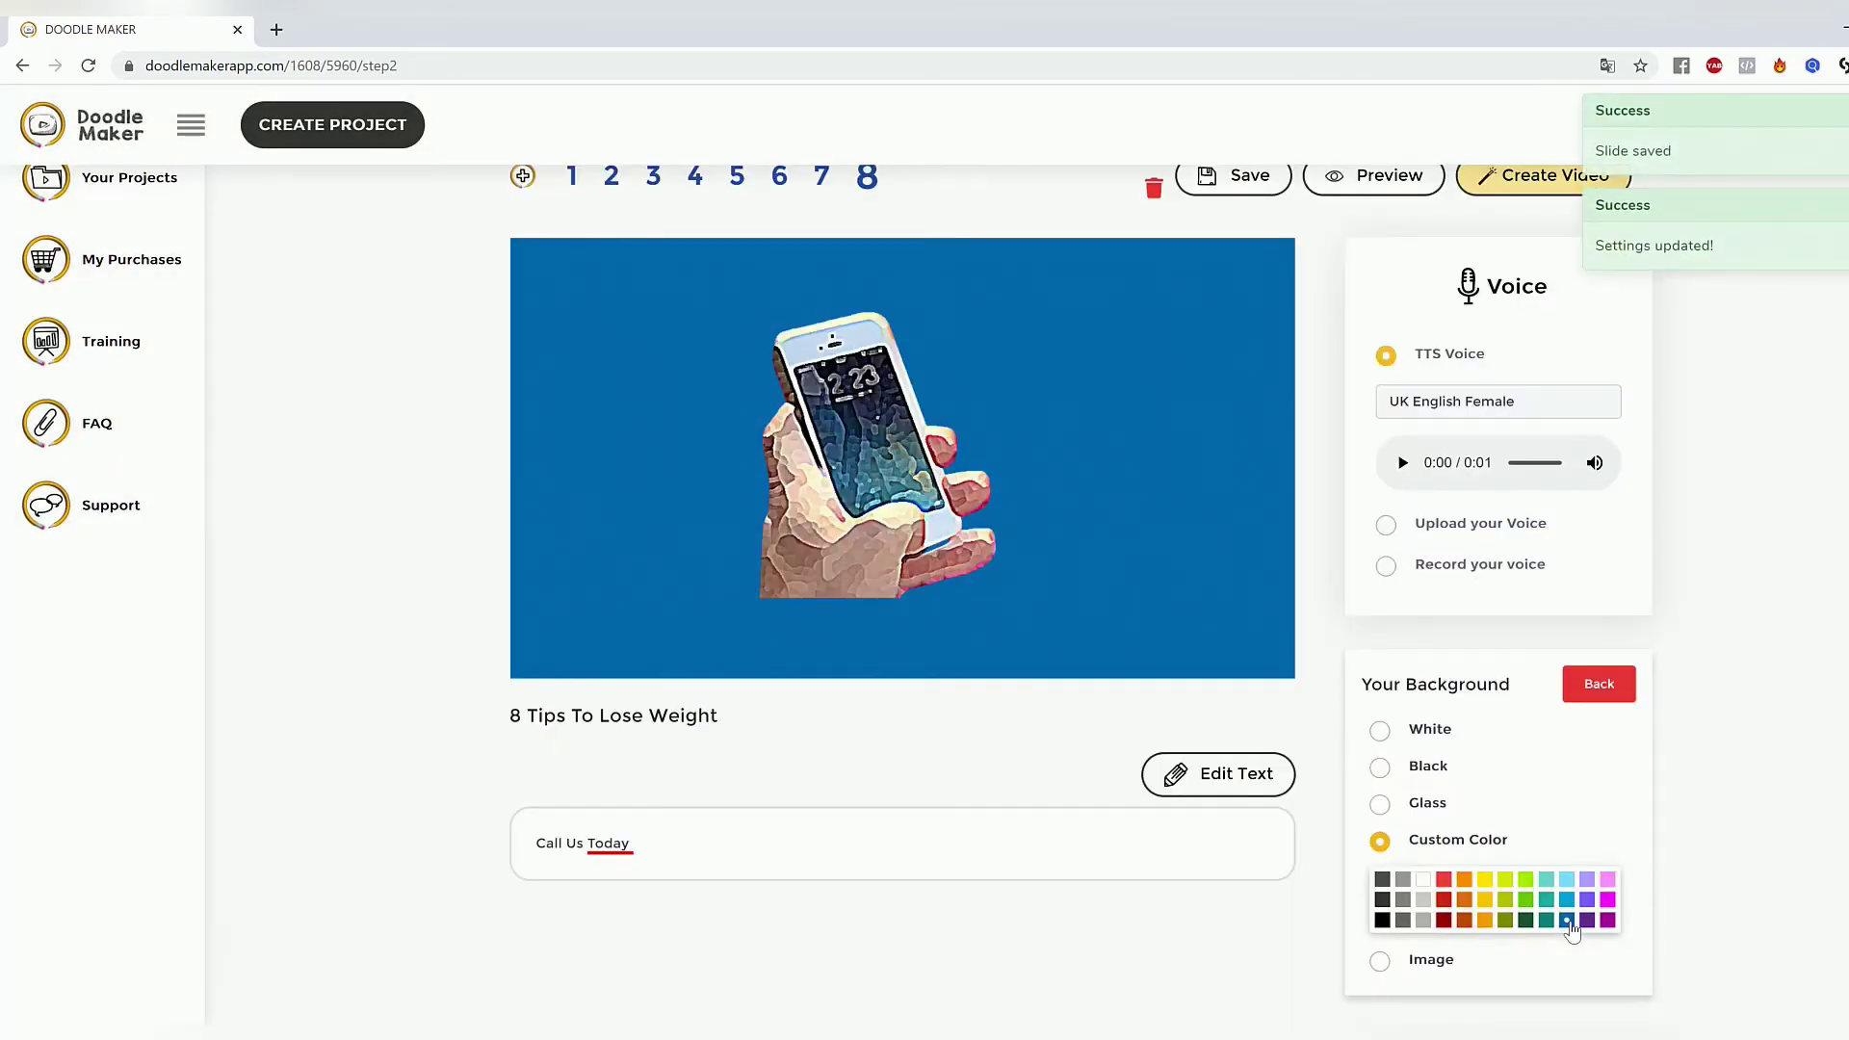
Replace the phone picture on slide 8 with the red telephone box from a JumpStory library search for "phone".
{"action": "left_click_drag", "start_coordinate": [872, 474], "coordinate": [920, 484]}
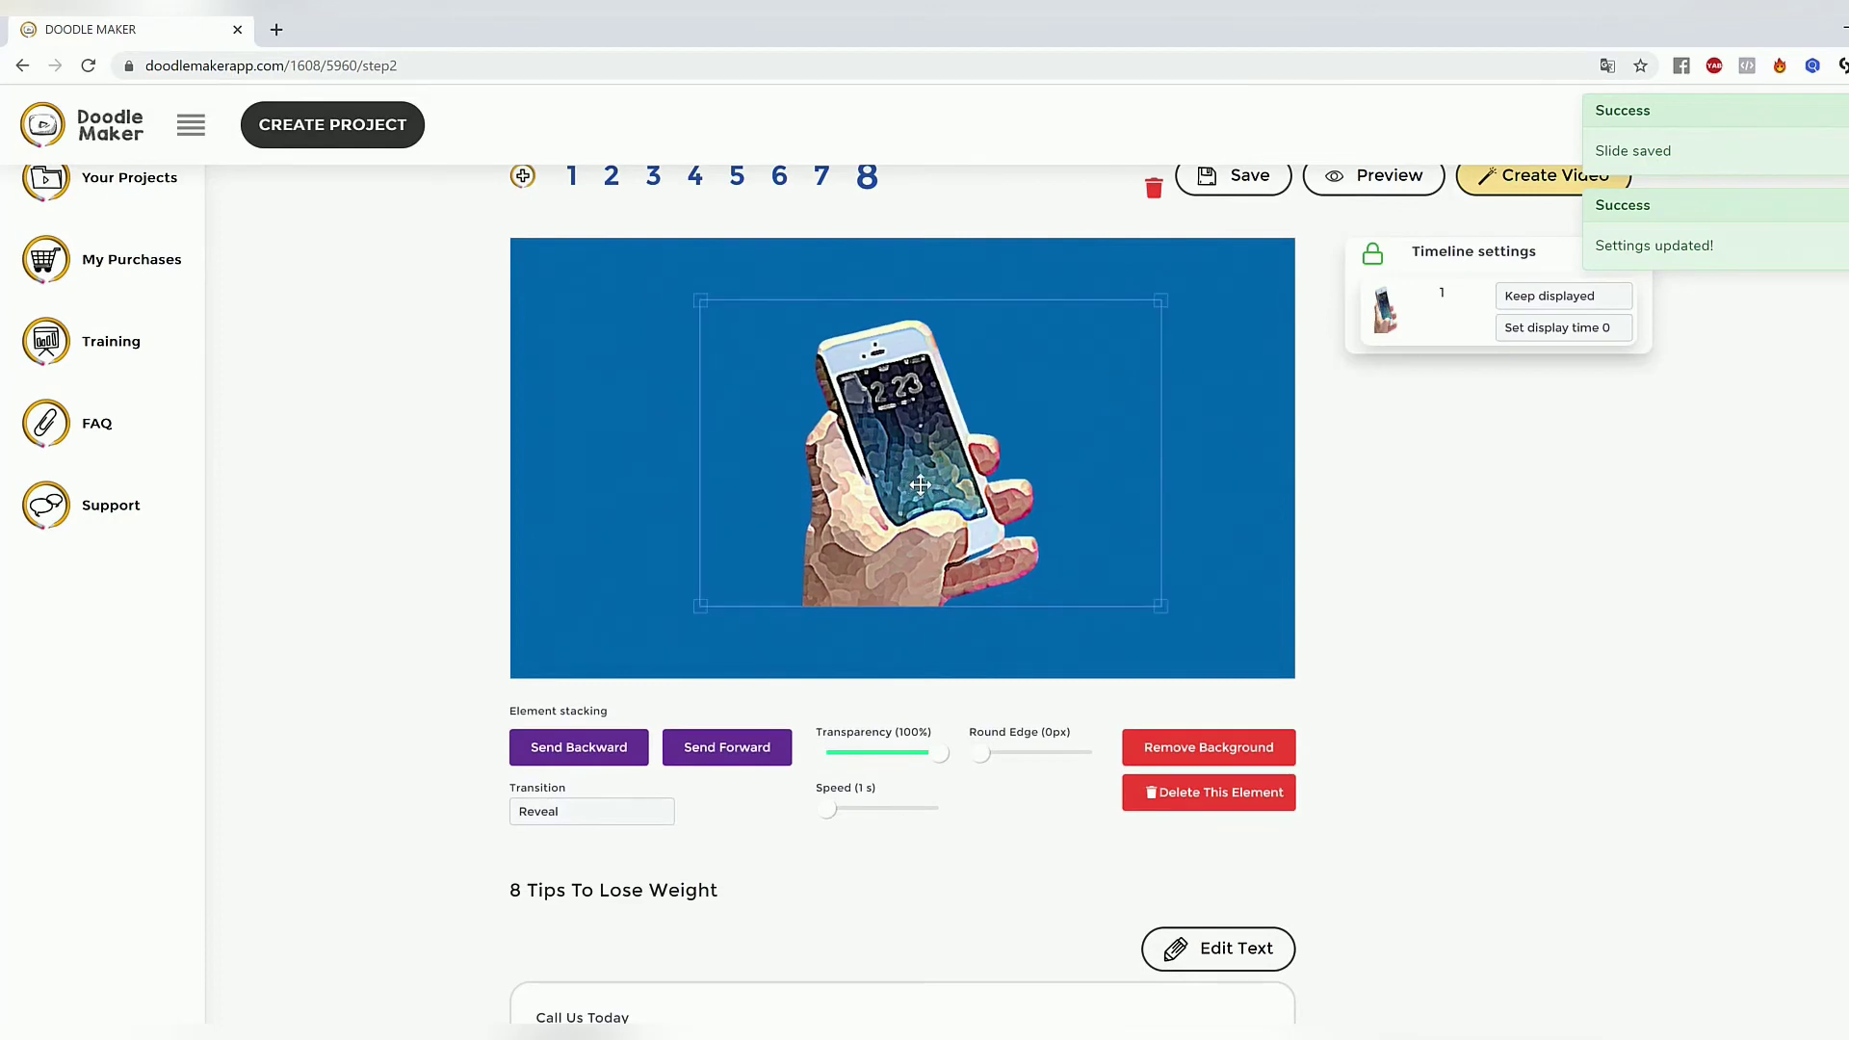
{"action": "left_click", "coordinate": [1228, 794]}
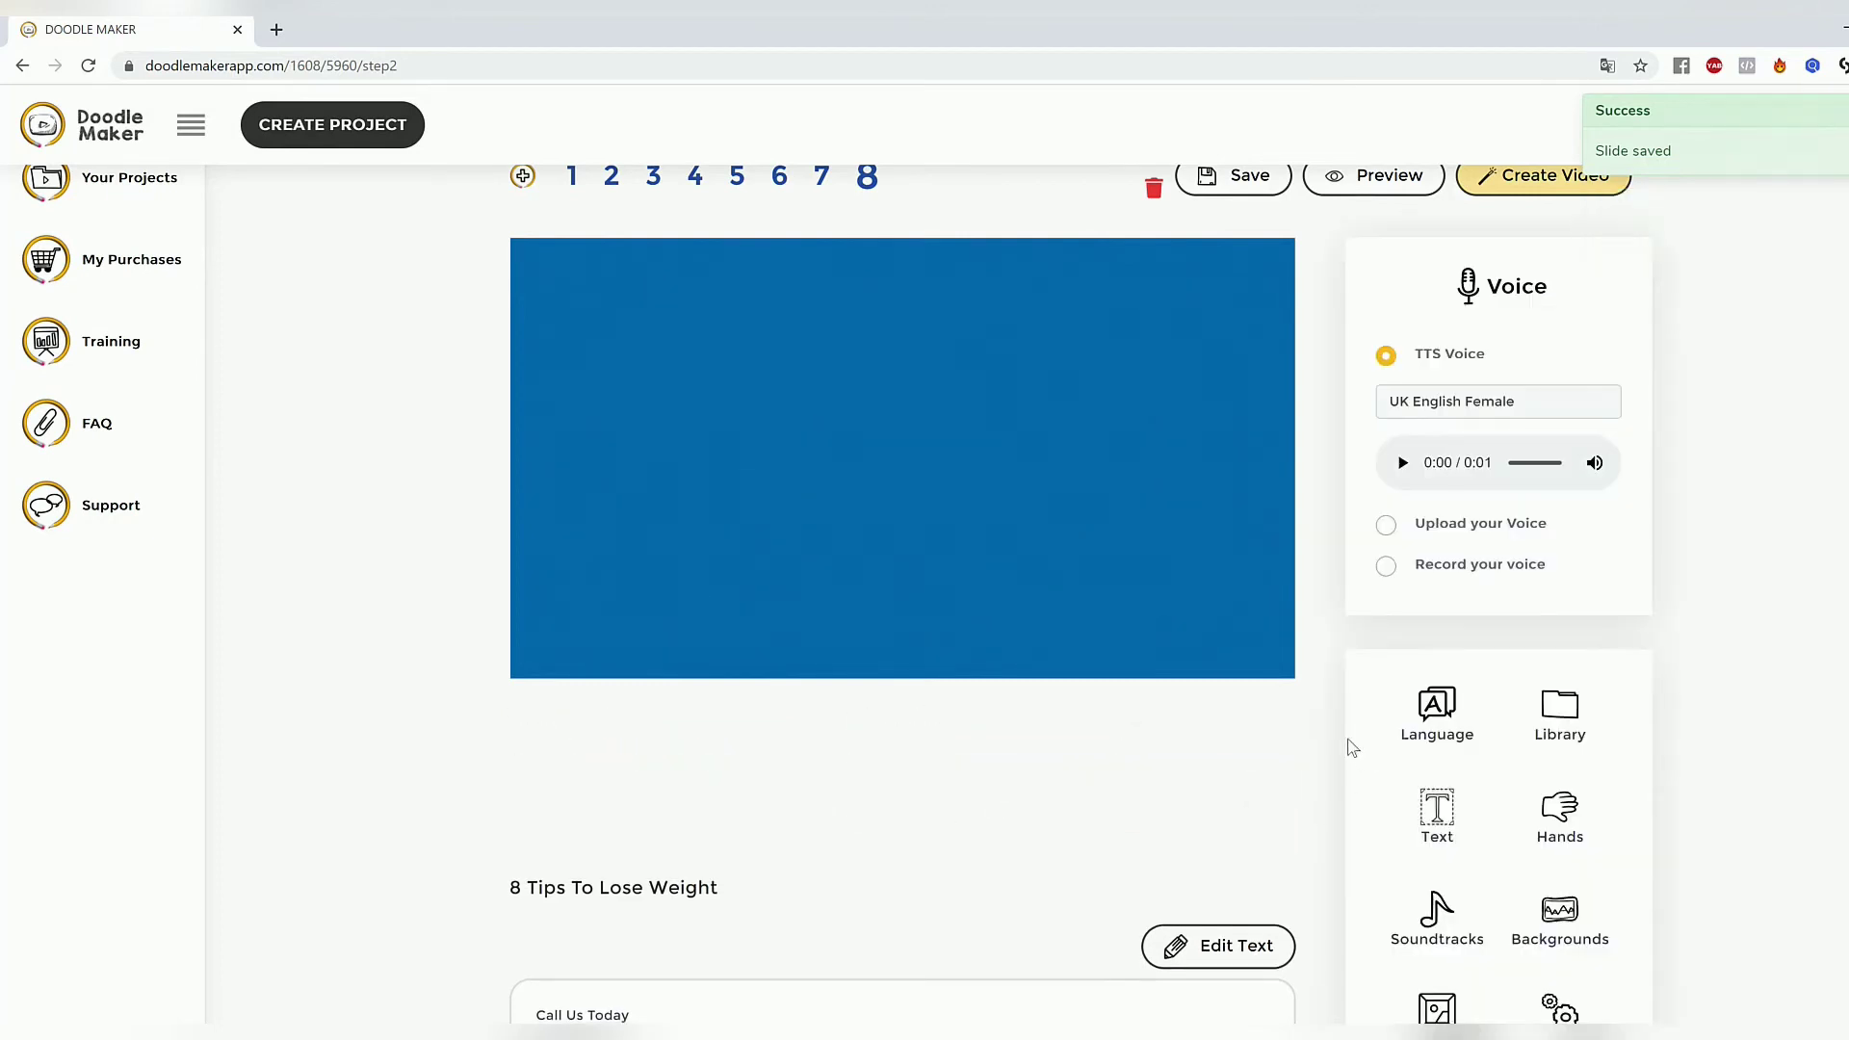
{"action": "left_click", "coordinate": [1560, 715]}
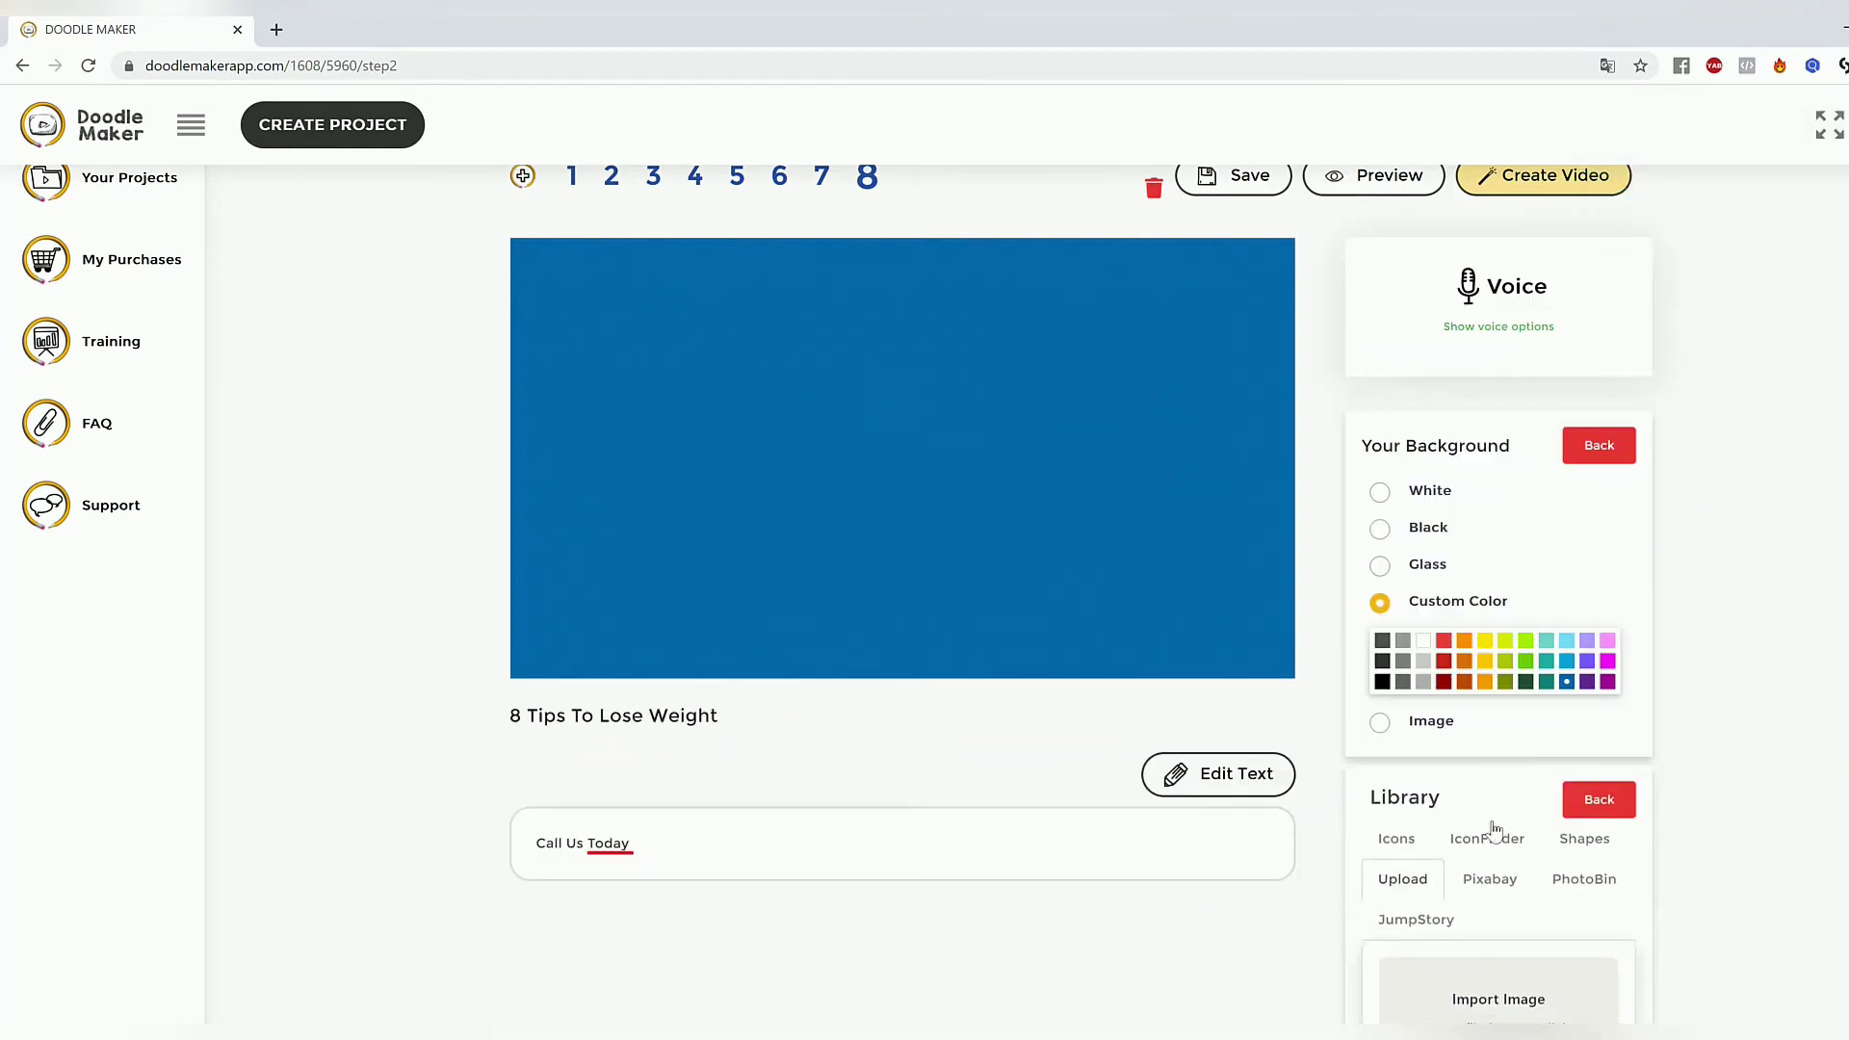
{"action": "left_click", "coordinate": [1450, 925]}
{"action": "left_click_drag", "start_coordinate": [1513, 981], "coordinate": [1389, 971]}
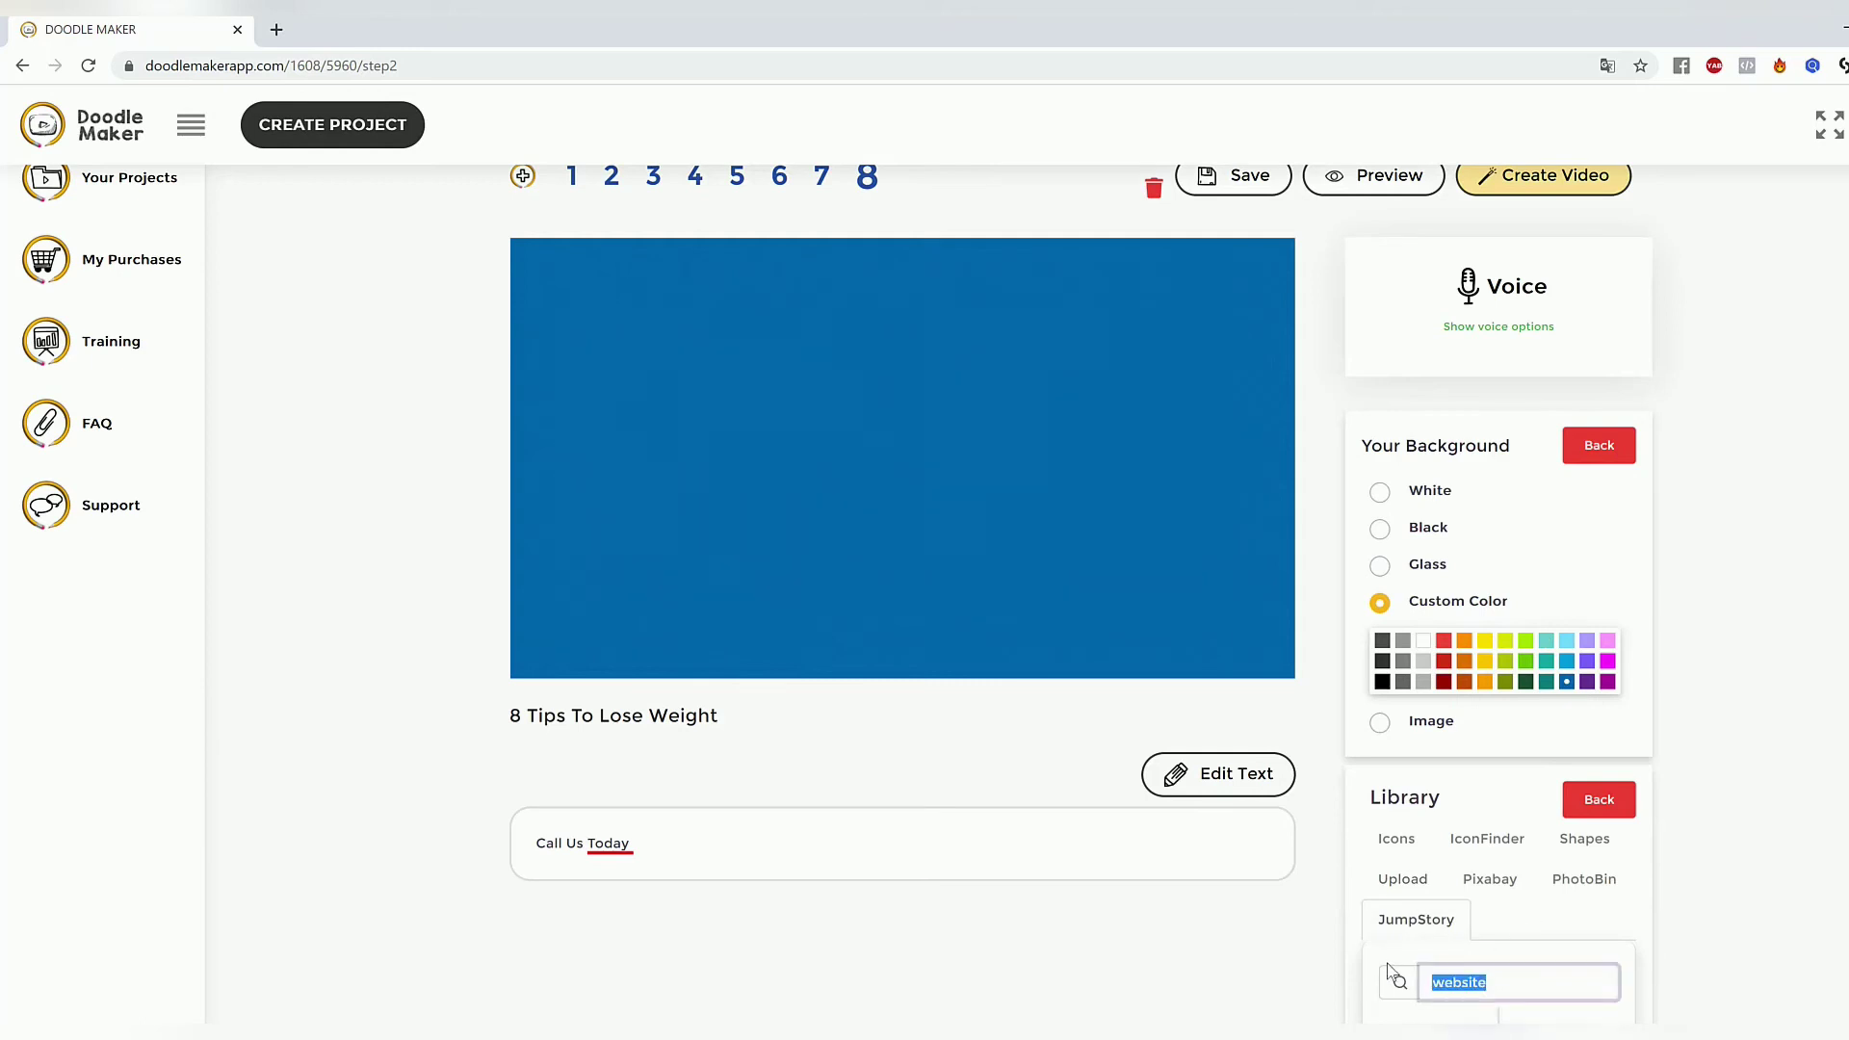
{"action": "type", "text": "phone"}
{"action": "scroll", "coordinate": [1821, 655], "scroll_direction": "down", "scroll_amount": 1}
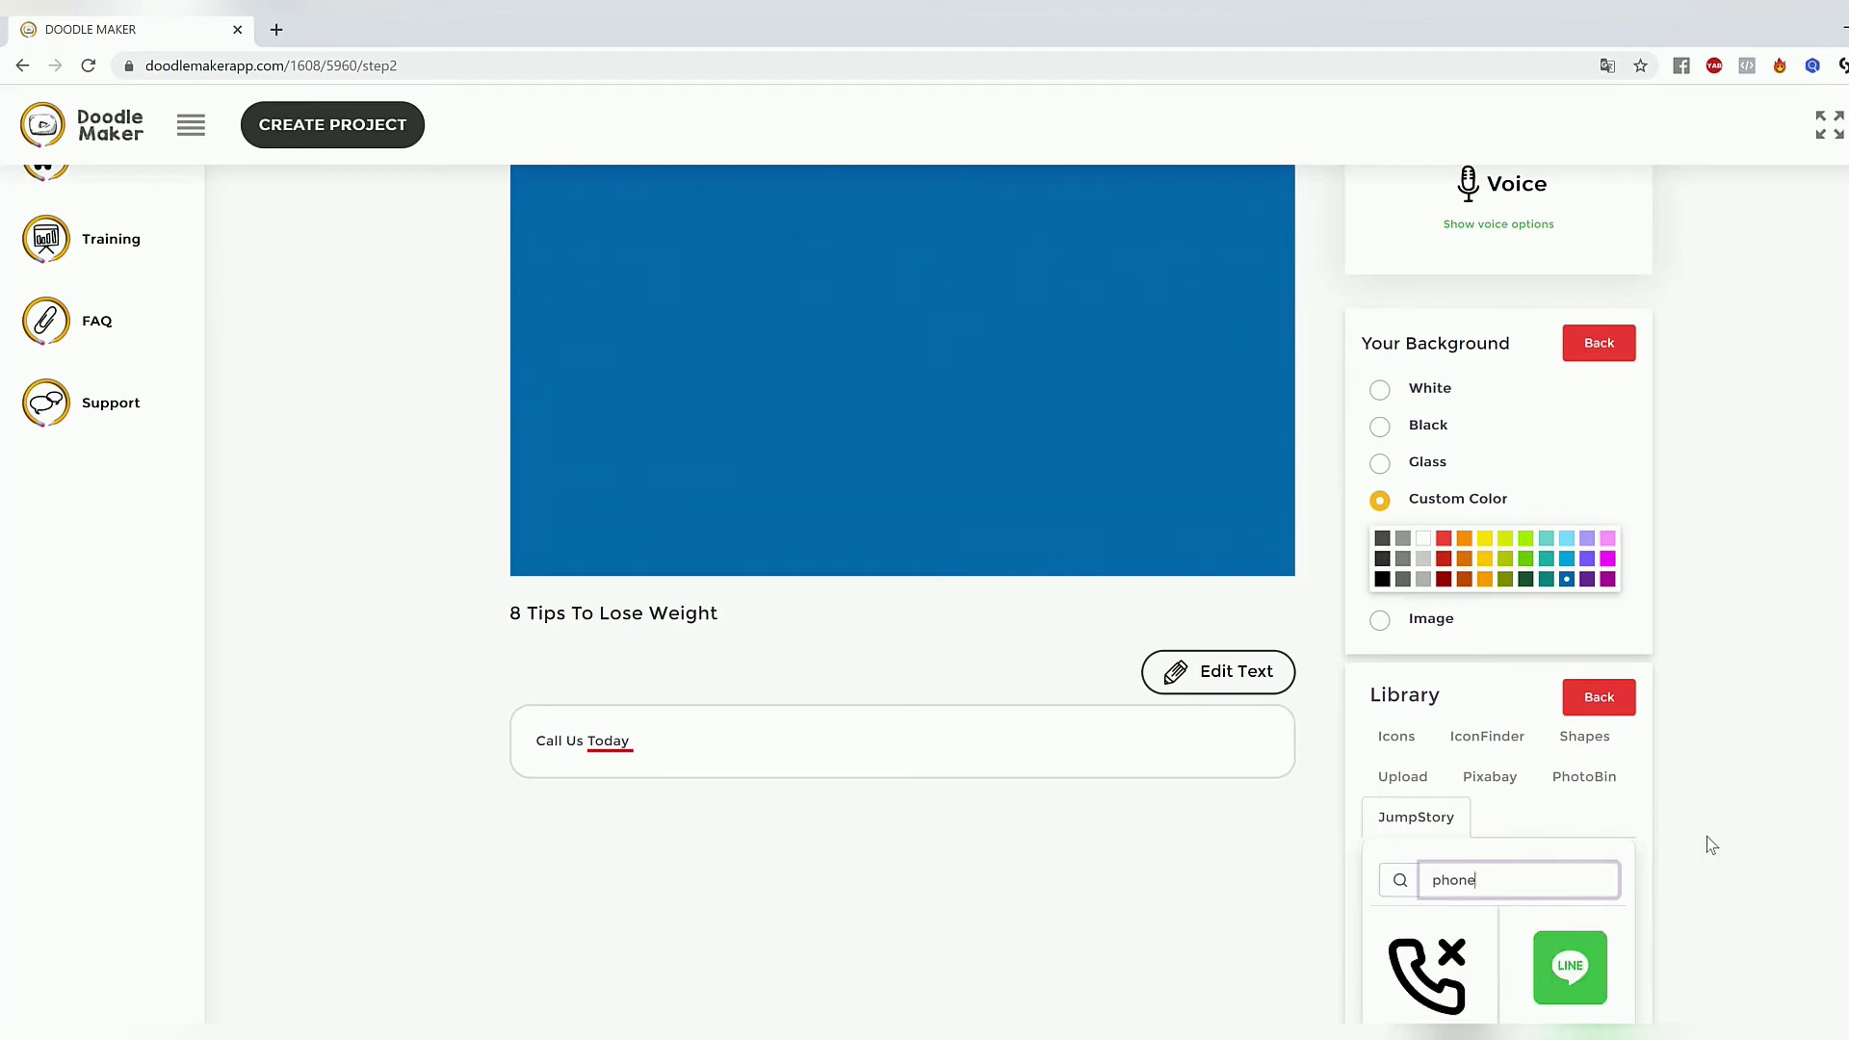
{"action": "scroll", "coordinate": [1711, 837], "scroll_direction": "down", "scroll_amount": 1}
{"action": "scroll", "coordinate": [1712, 837], "scroll_direction": "down", "scroll_amount": 2}
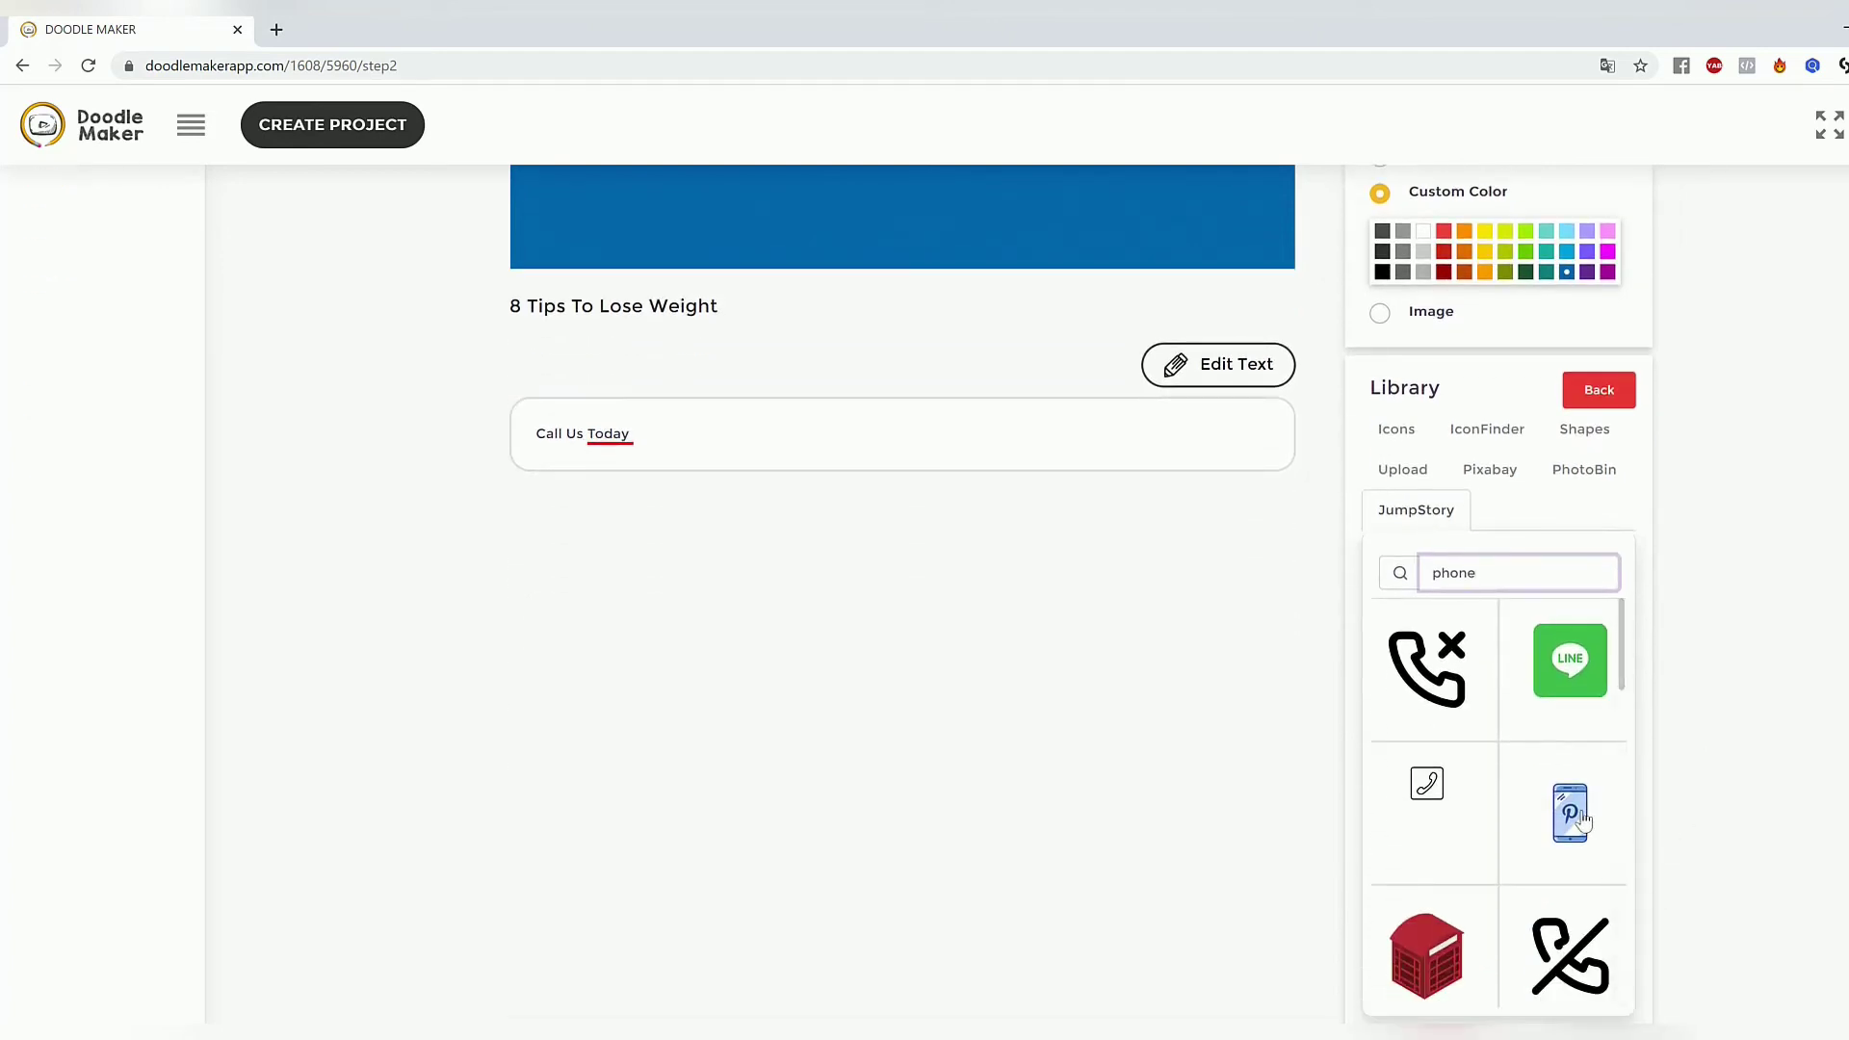
{"action": "scroll", "coordinate": [1592, 842], "scroll_direction": "down", "scroll_amount": 2}
{"action": "scroll", "coordinate": [1591, 843], "scroll_direction": "up", "scroll_amount": 2}
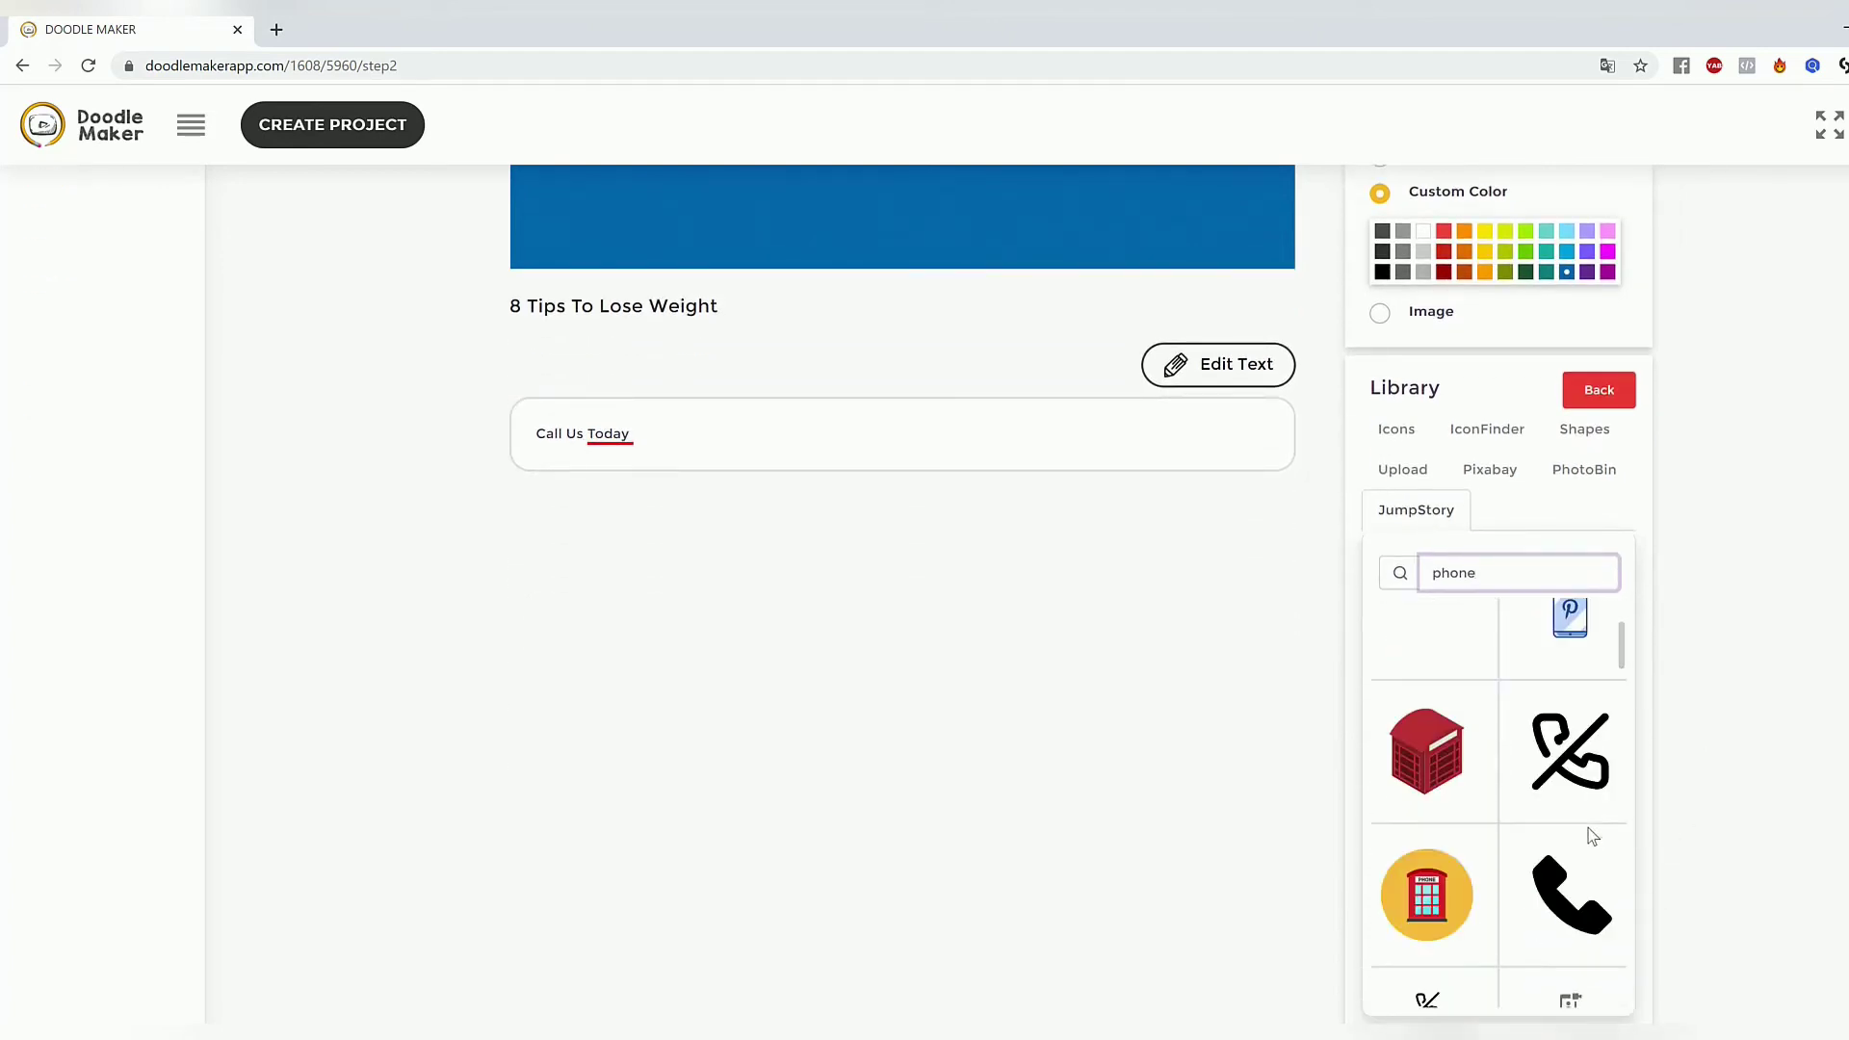
{"action": "left_click", "coordinate": [1442, 764]}
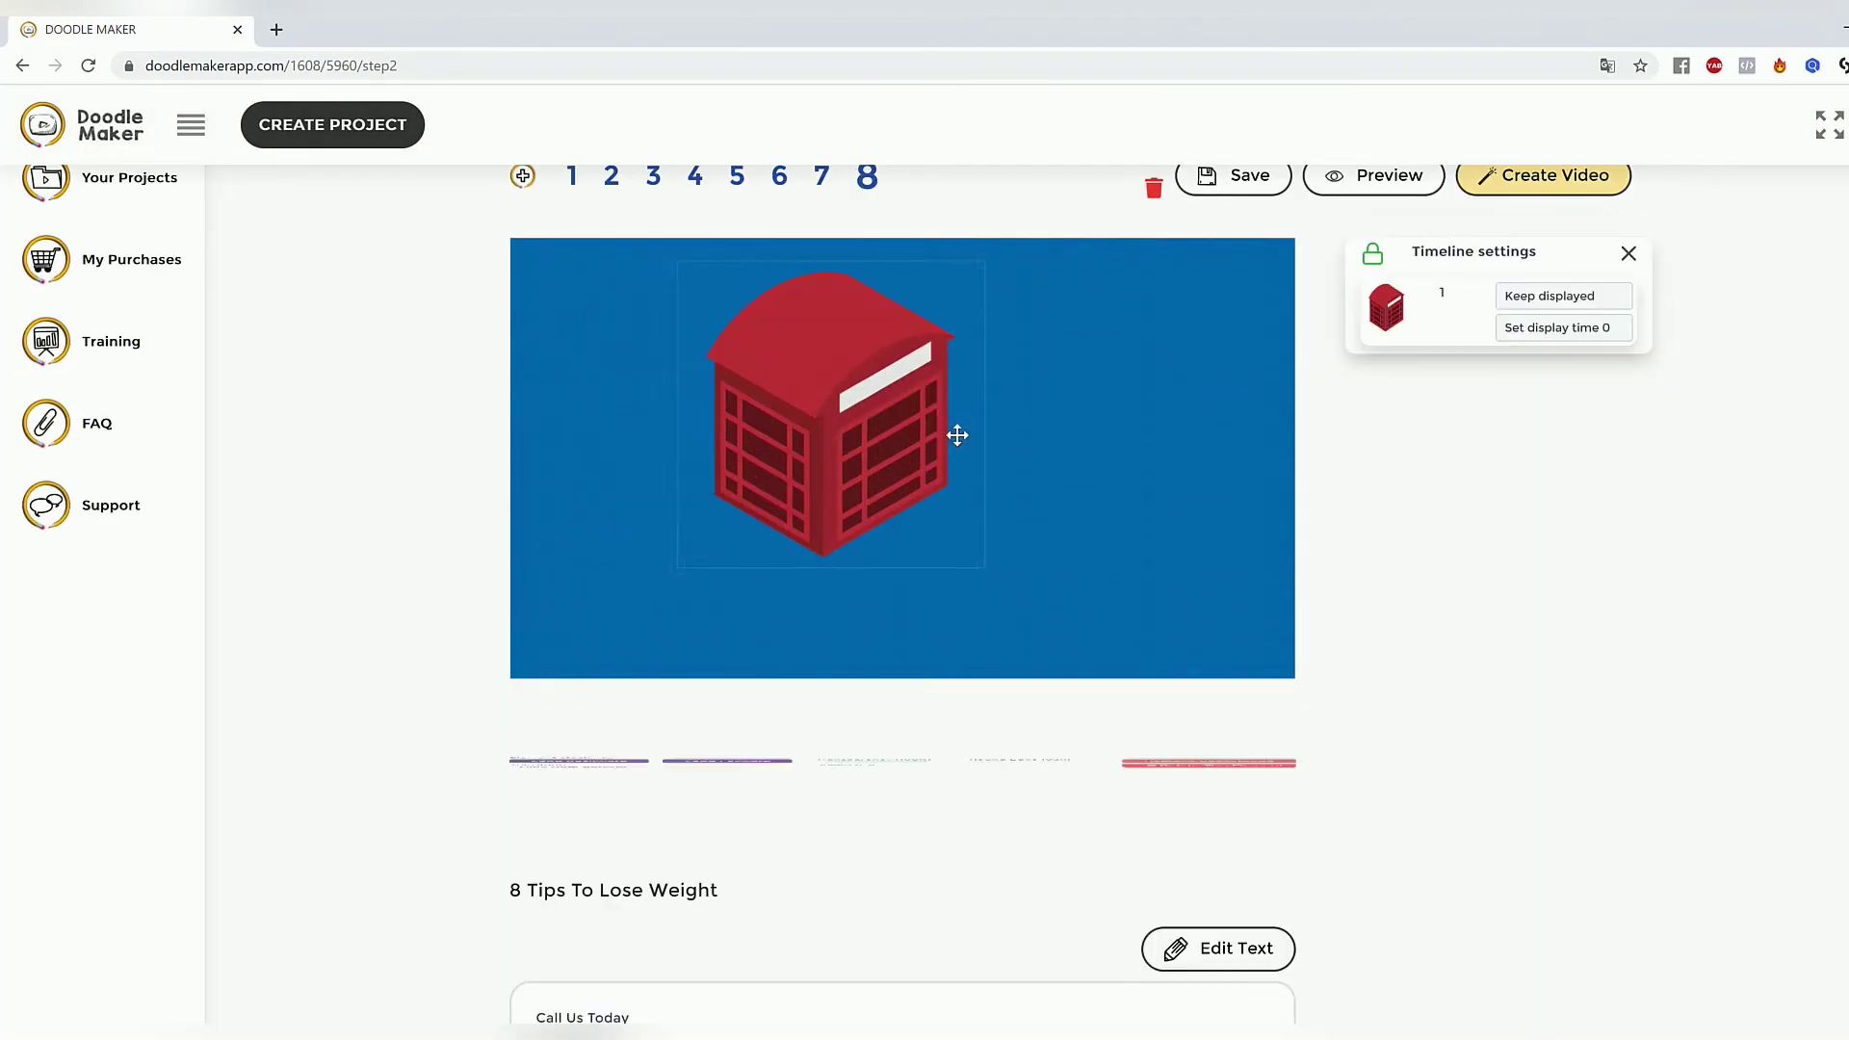
Move the red telephone box to the middle of slide 8's canvas.
{"action": "left_click", "coordinate": [957, 435]}
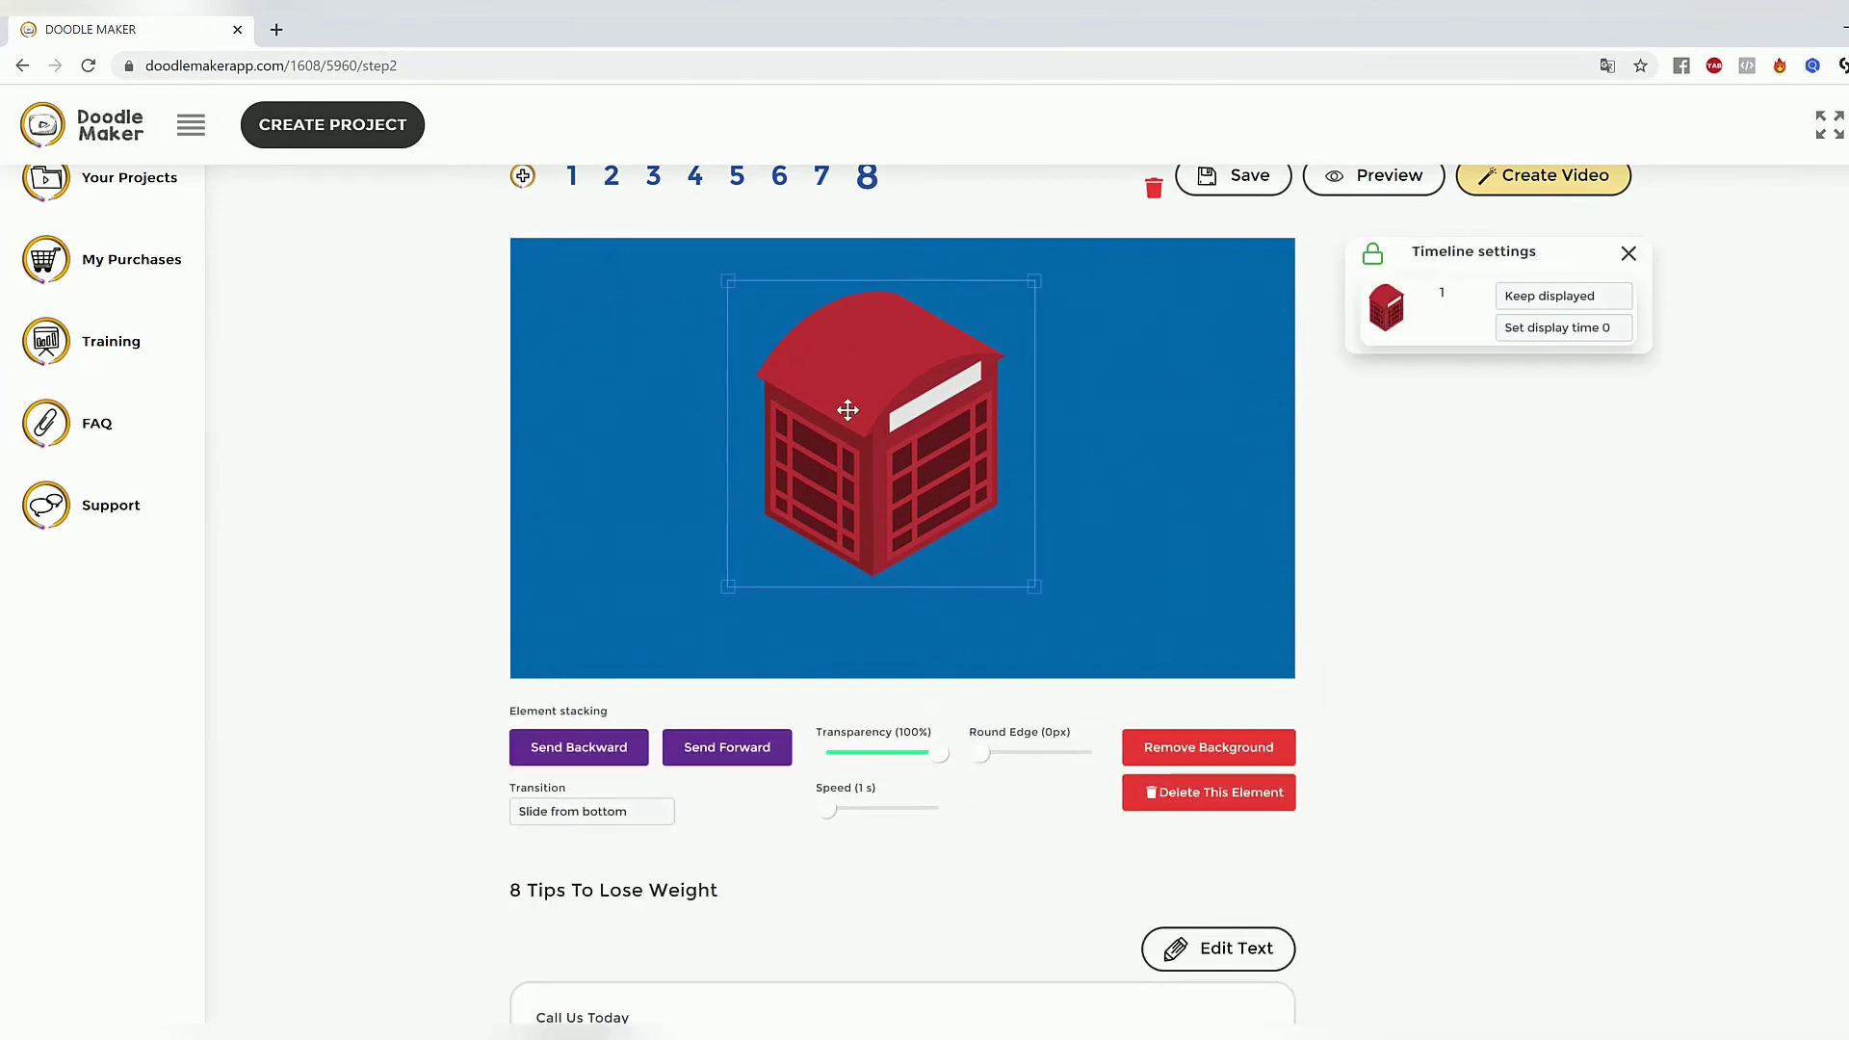
{"action": "left_click_drag", "start_coordinate": [847, 411], "coordinate": [850, 422]}
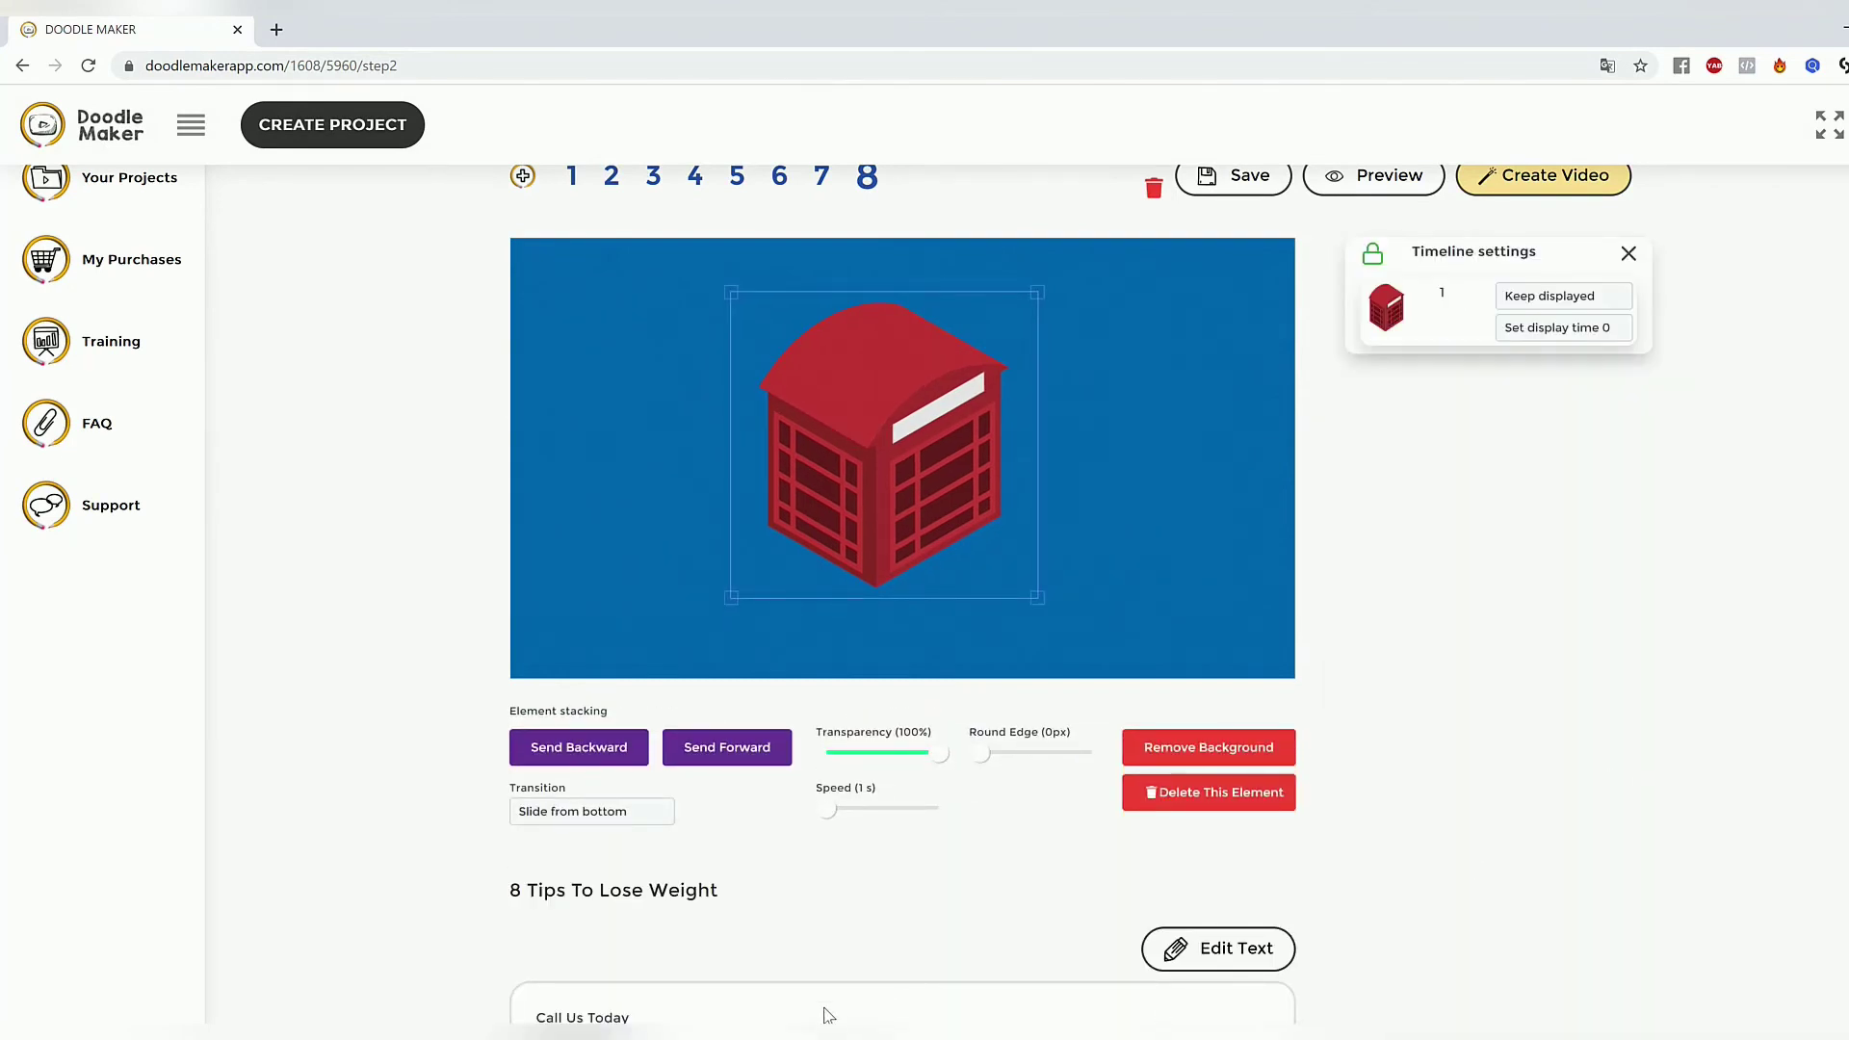
{"action": "left_click", "coordinate": [1210, 495]}
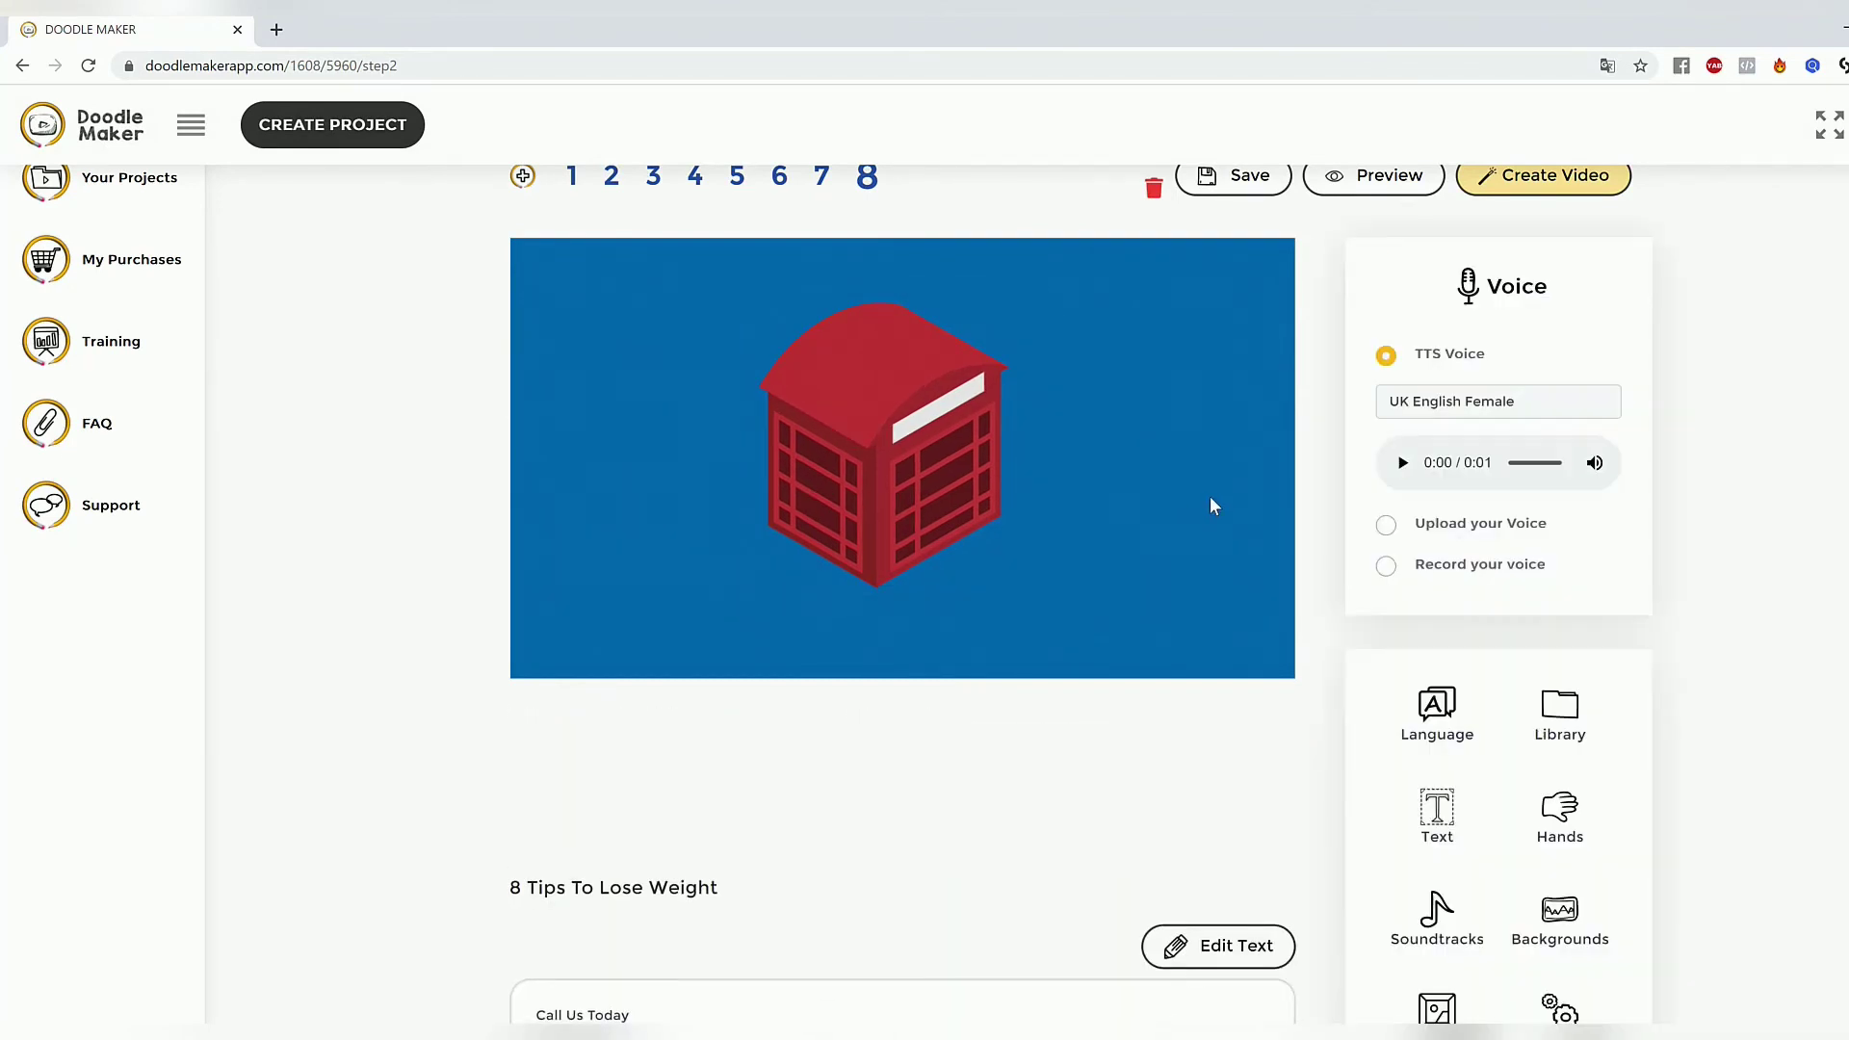
Set the telephone box's transition to Slide from left and preview slide 8.
{"action": "left_click", "coordinate": [953, 462]}
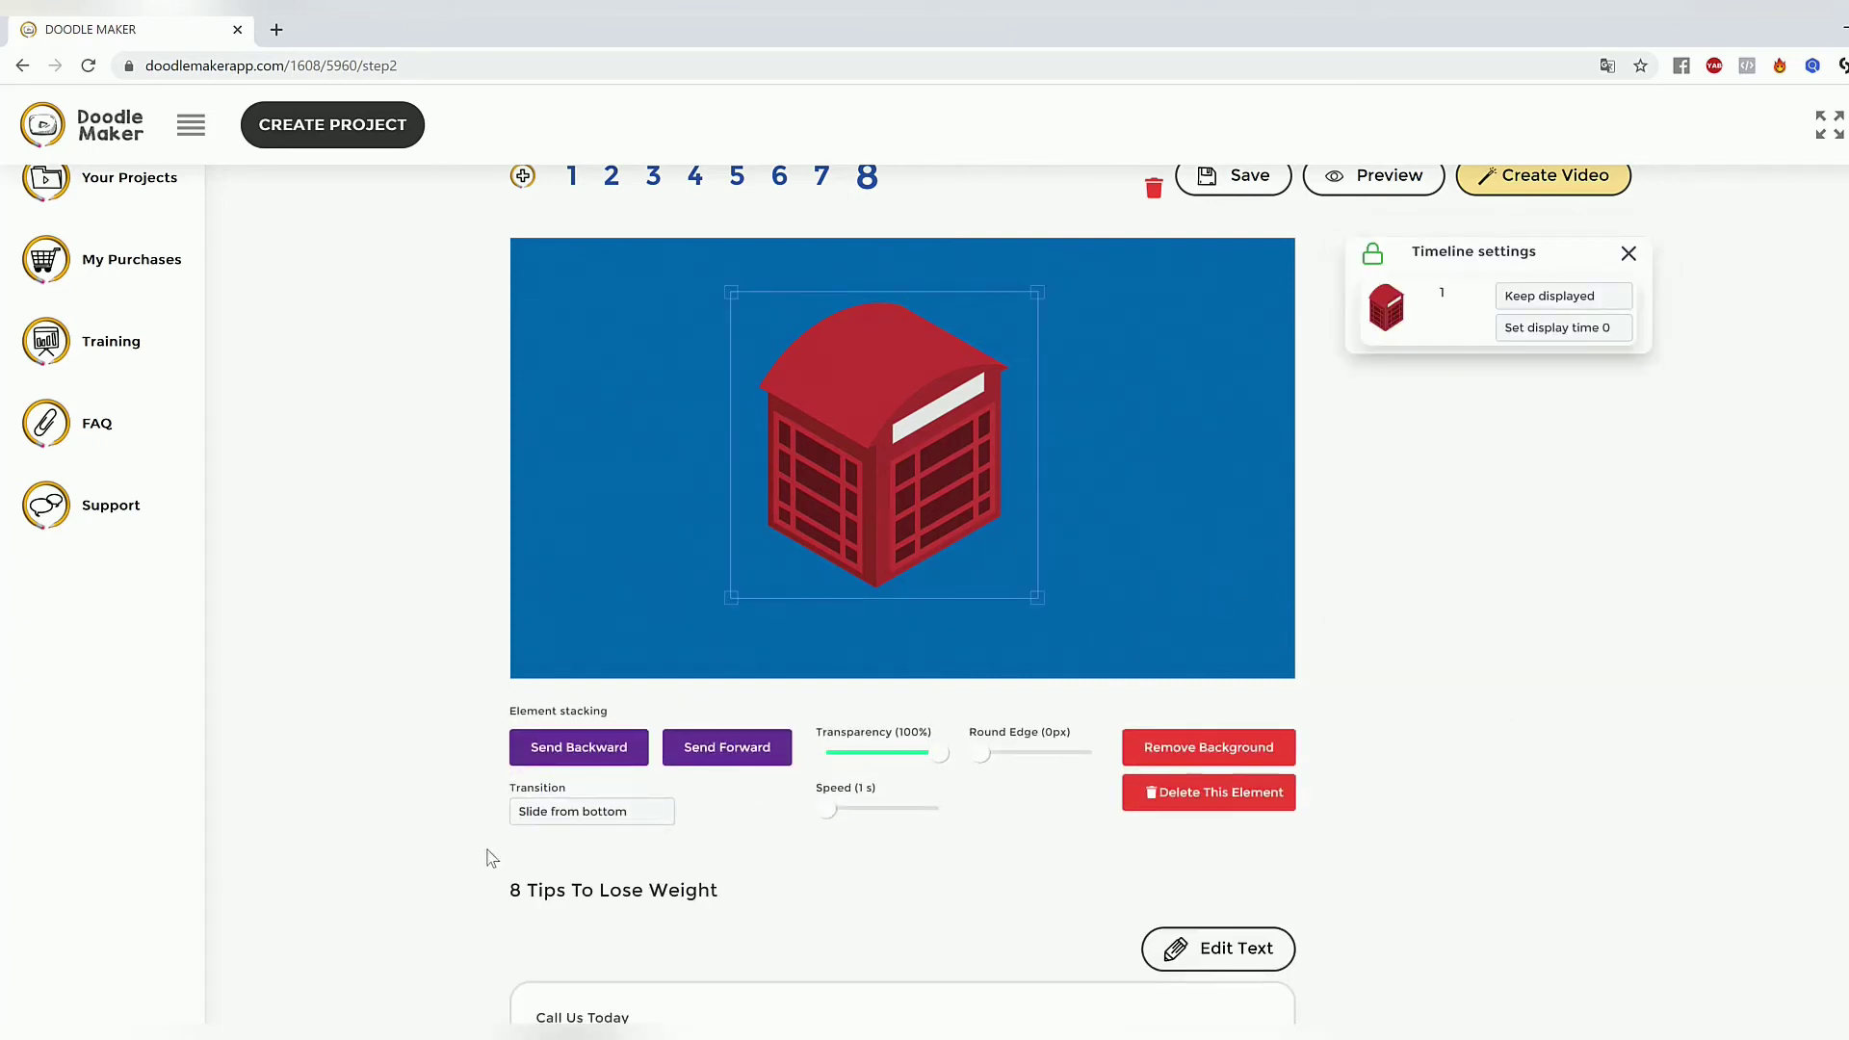
{"action": "left_click", "coordinate": [557, 820]}
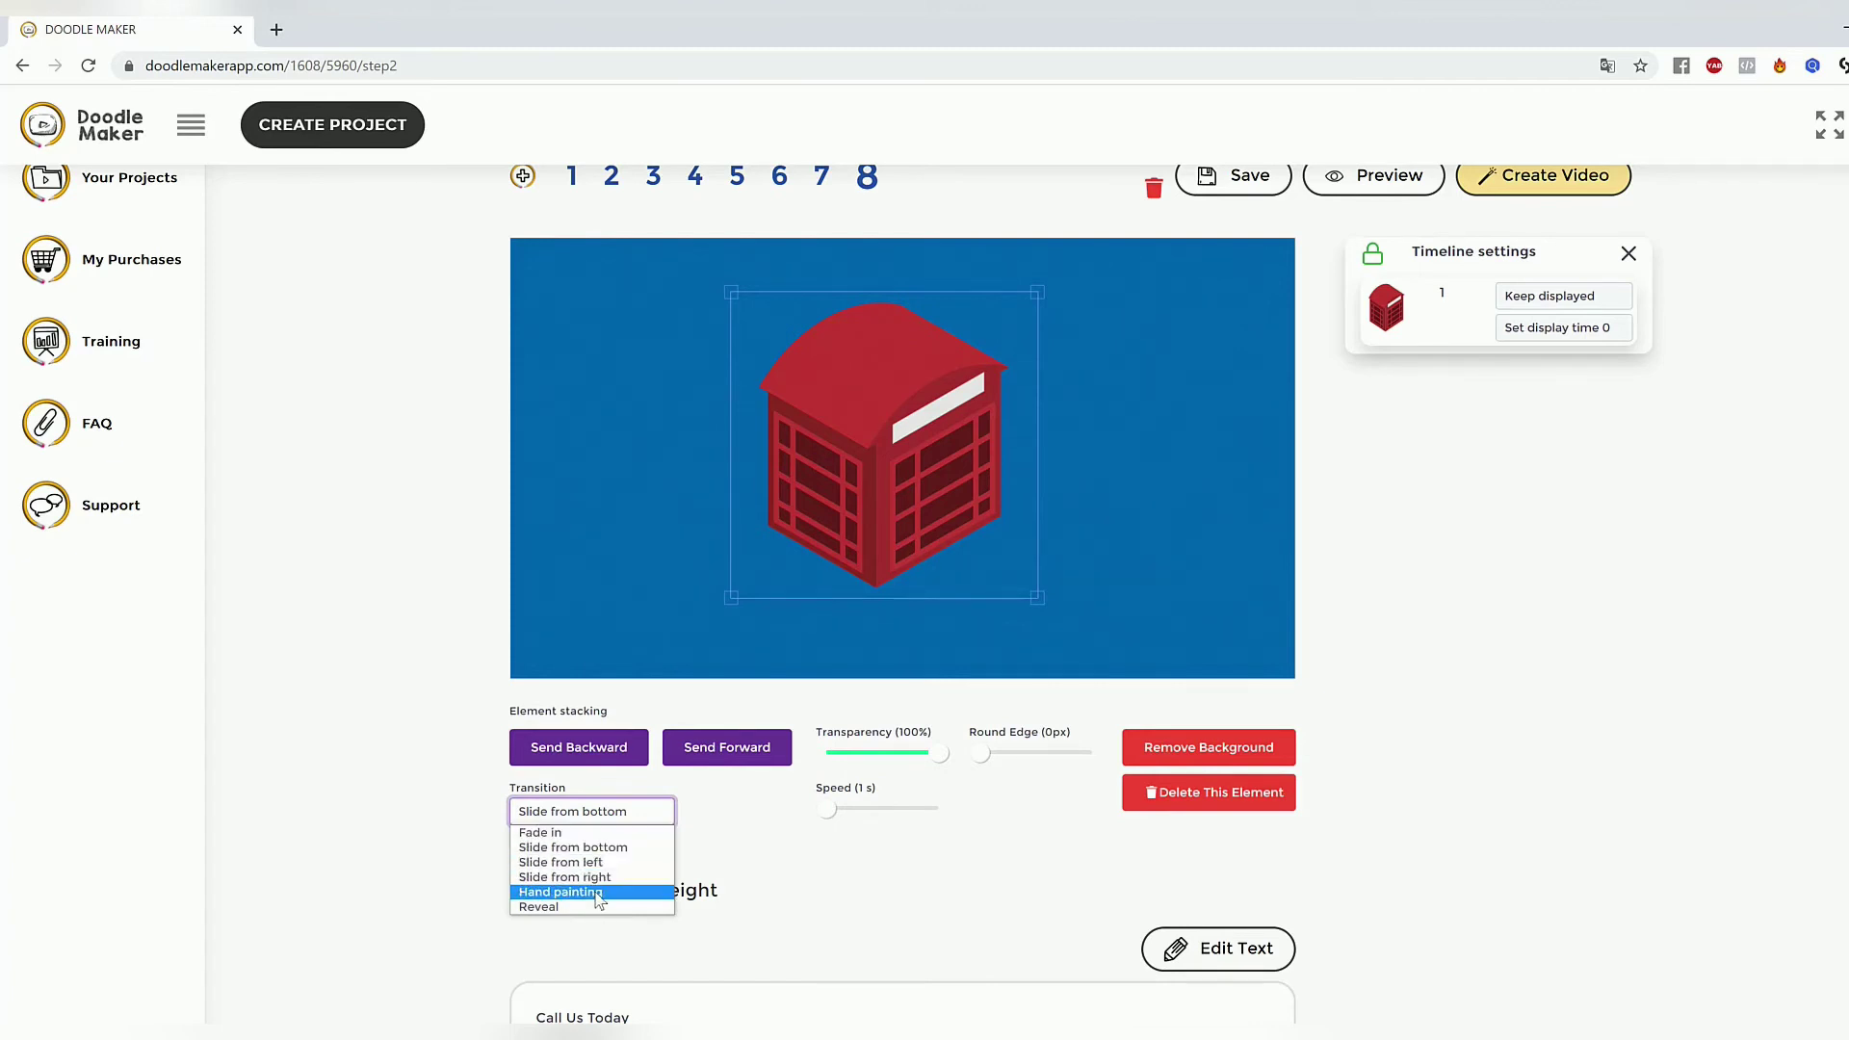
{"action": "left_click", "coordinate": [568, 862]}
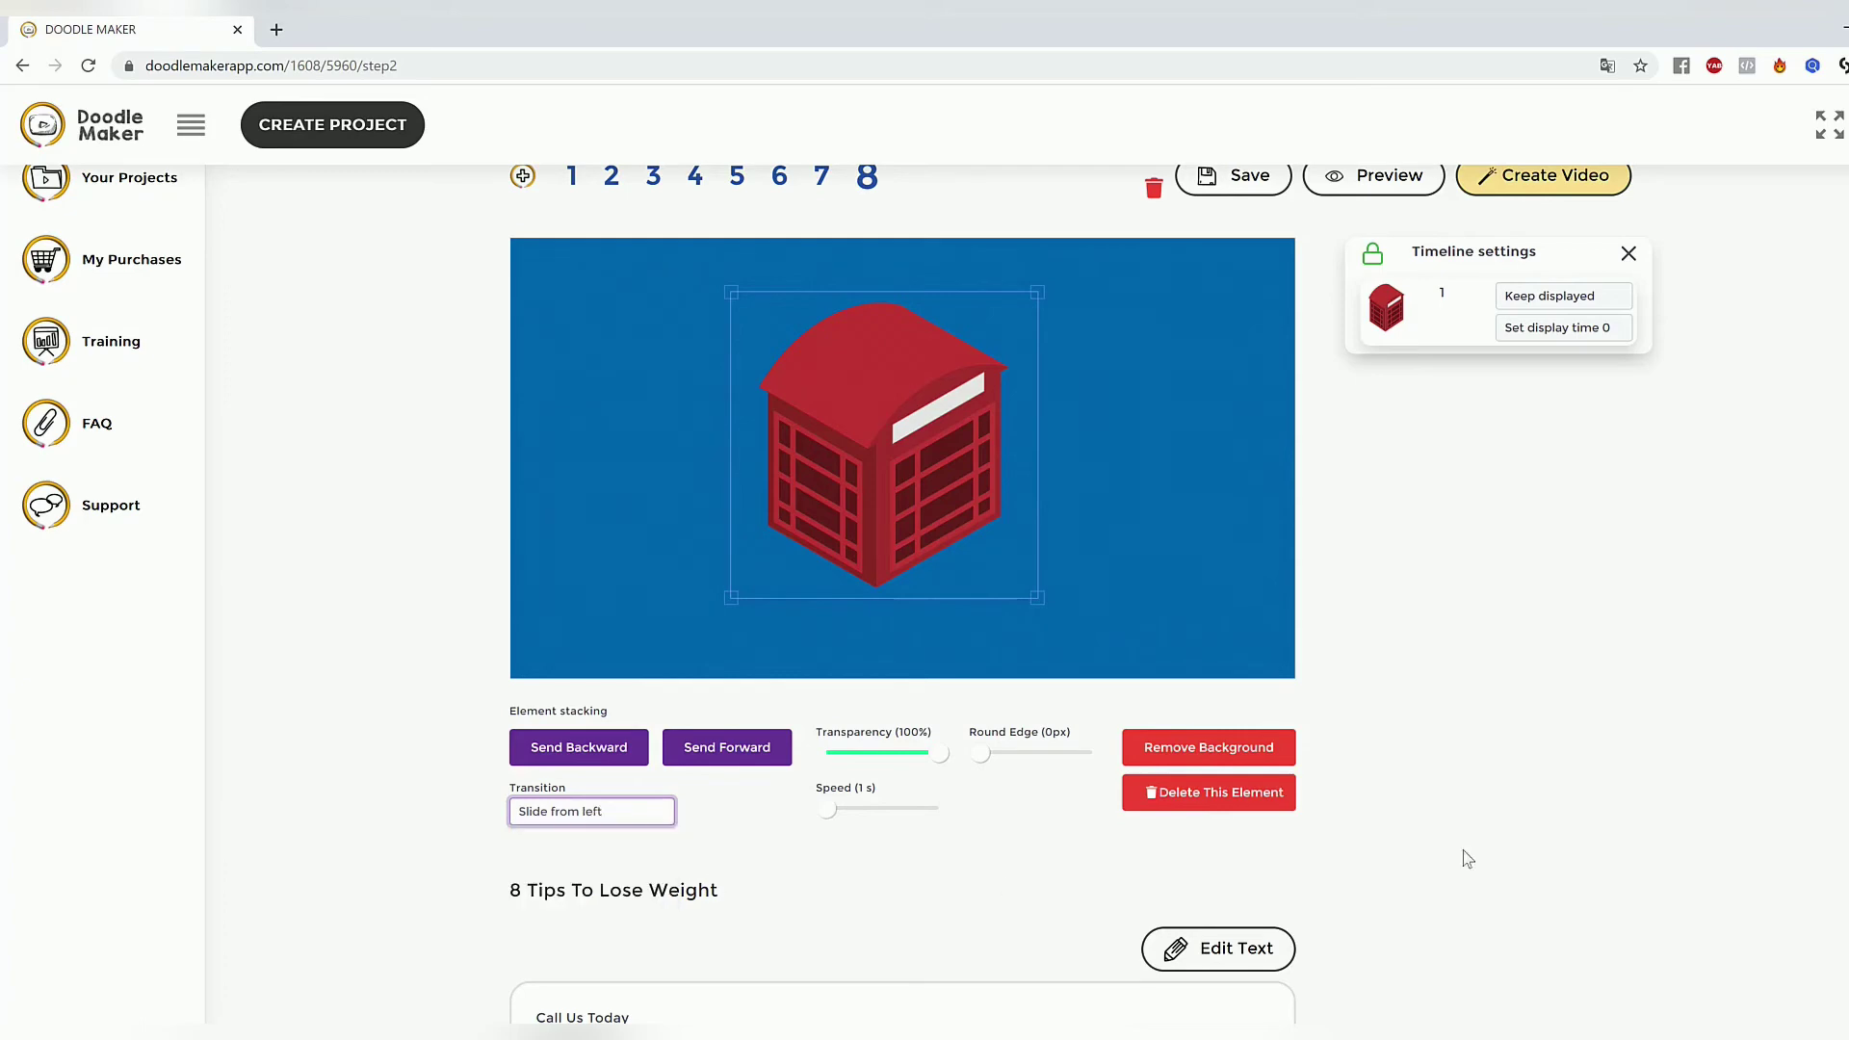
{"action": "left_click", "coordinate": [1239, 571]}
{"action": "scroll", "coordinate": [1259, 300], "scroll_direction": "up", "scroll_amount": 2}
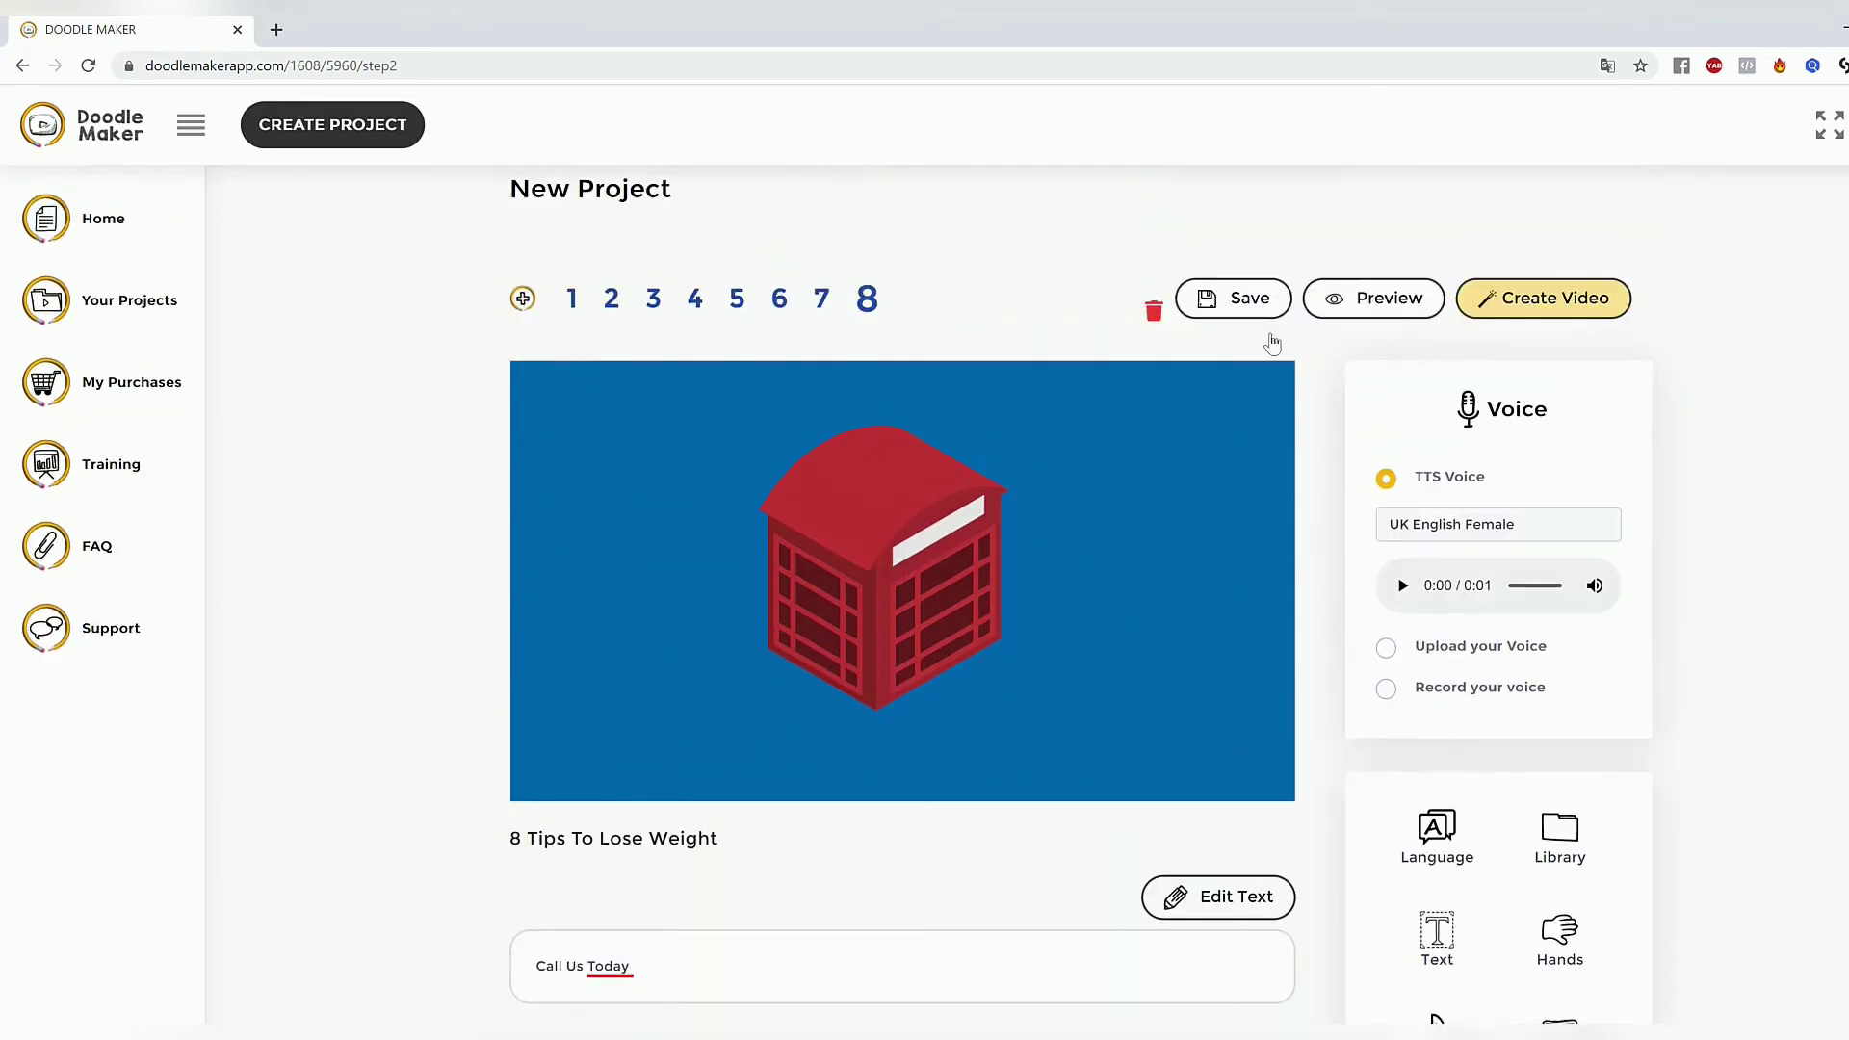
{"action": "left_click", "coordinate": [1385, 312]}
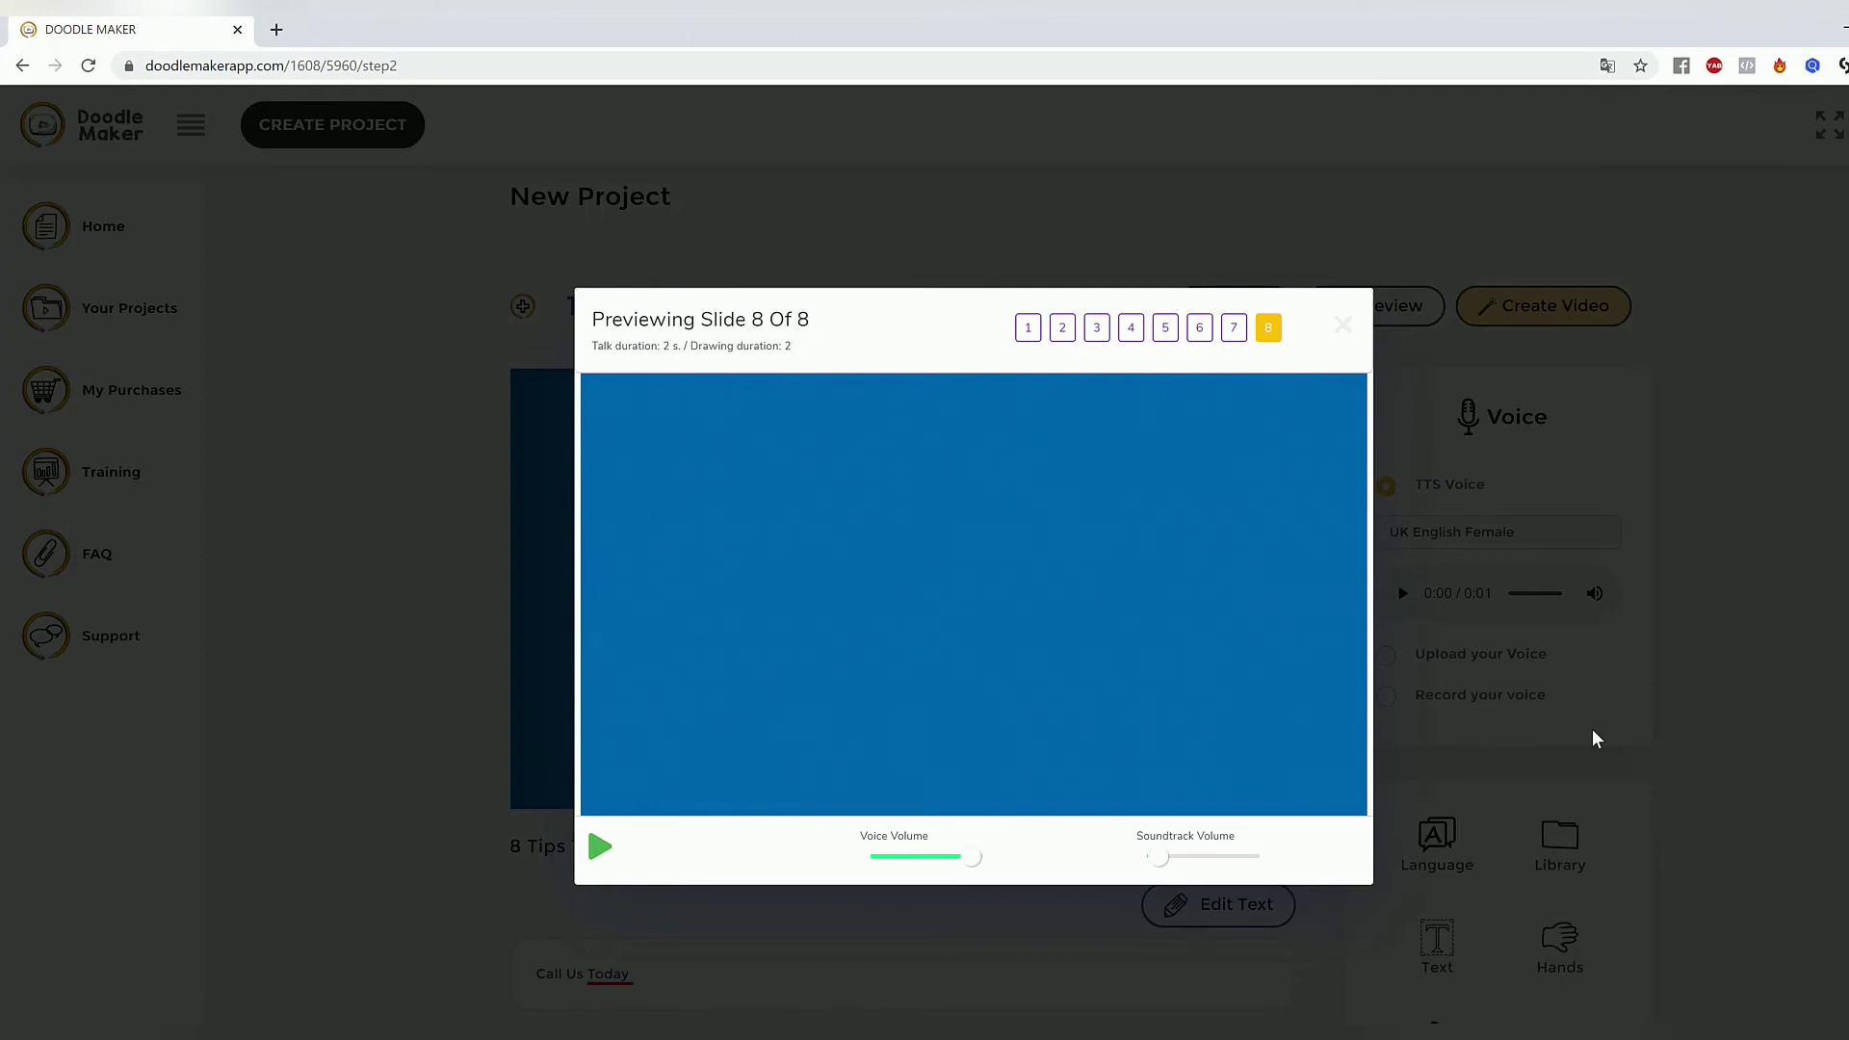
{"action": "left_click", "coordinate": [1592, 730]}
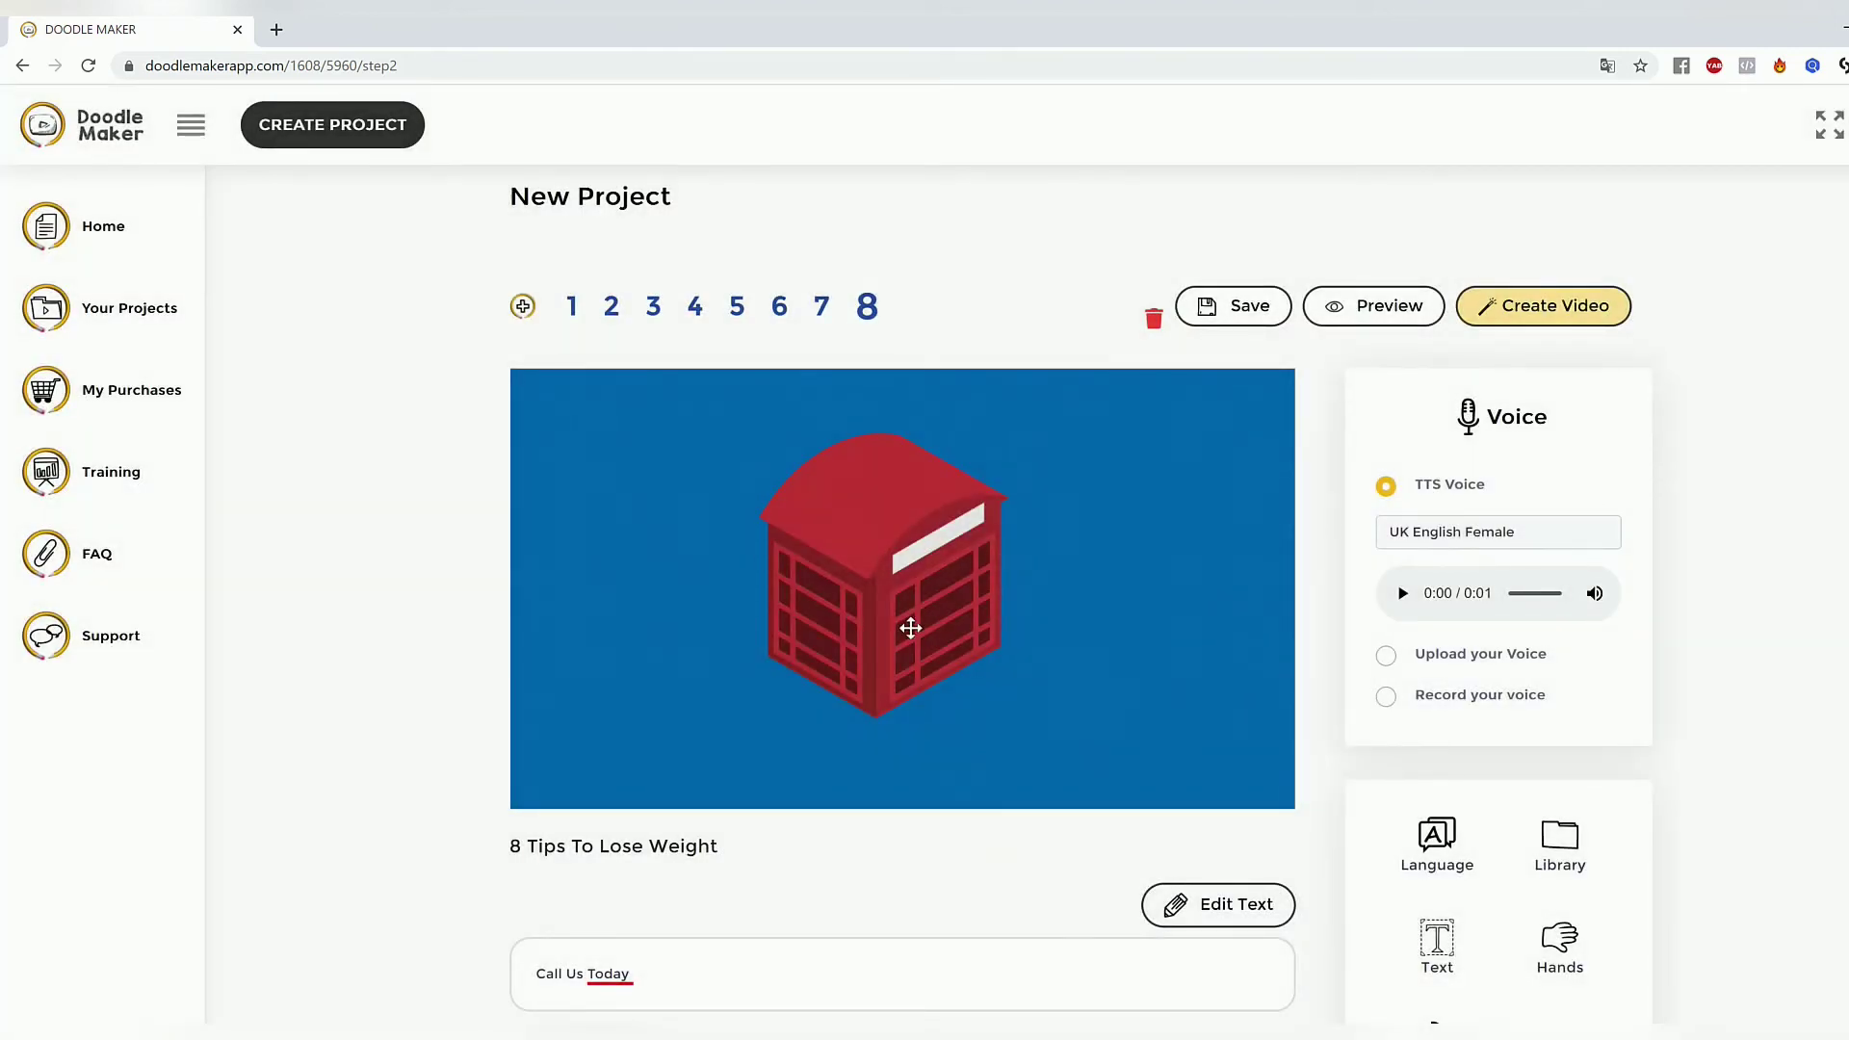
Recolor the drinking glass on slide 6, "Drink tea", to white.
{"action": "left_click", "coordinate": [821, 310]}
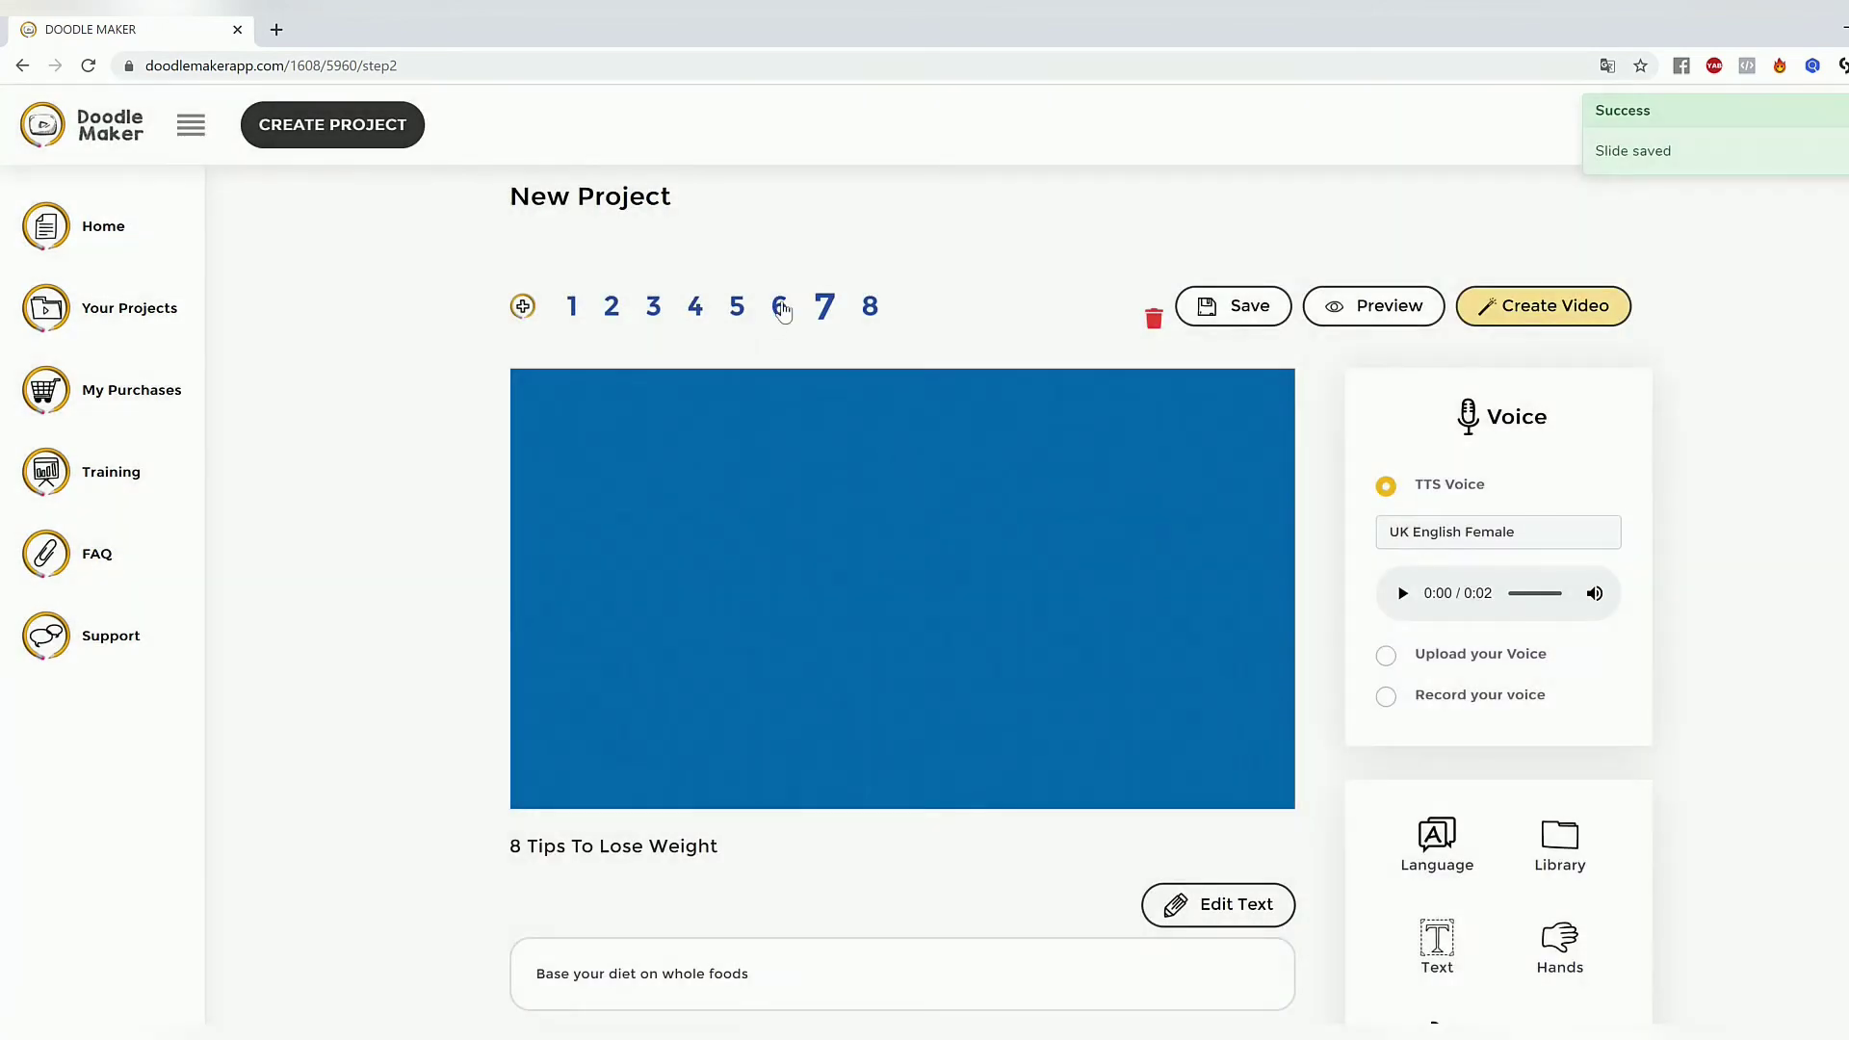
{"action": "left_click", "coordinate": [782, 310]}
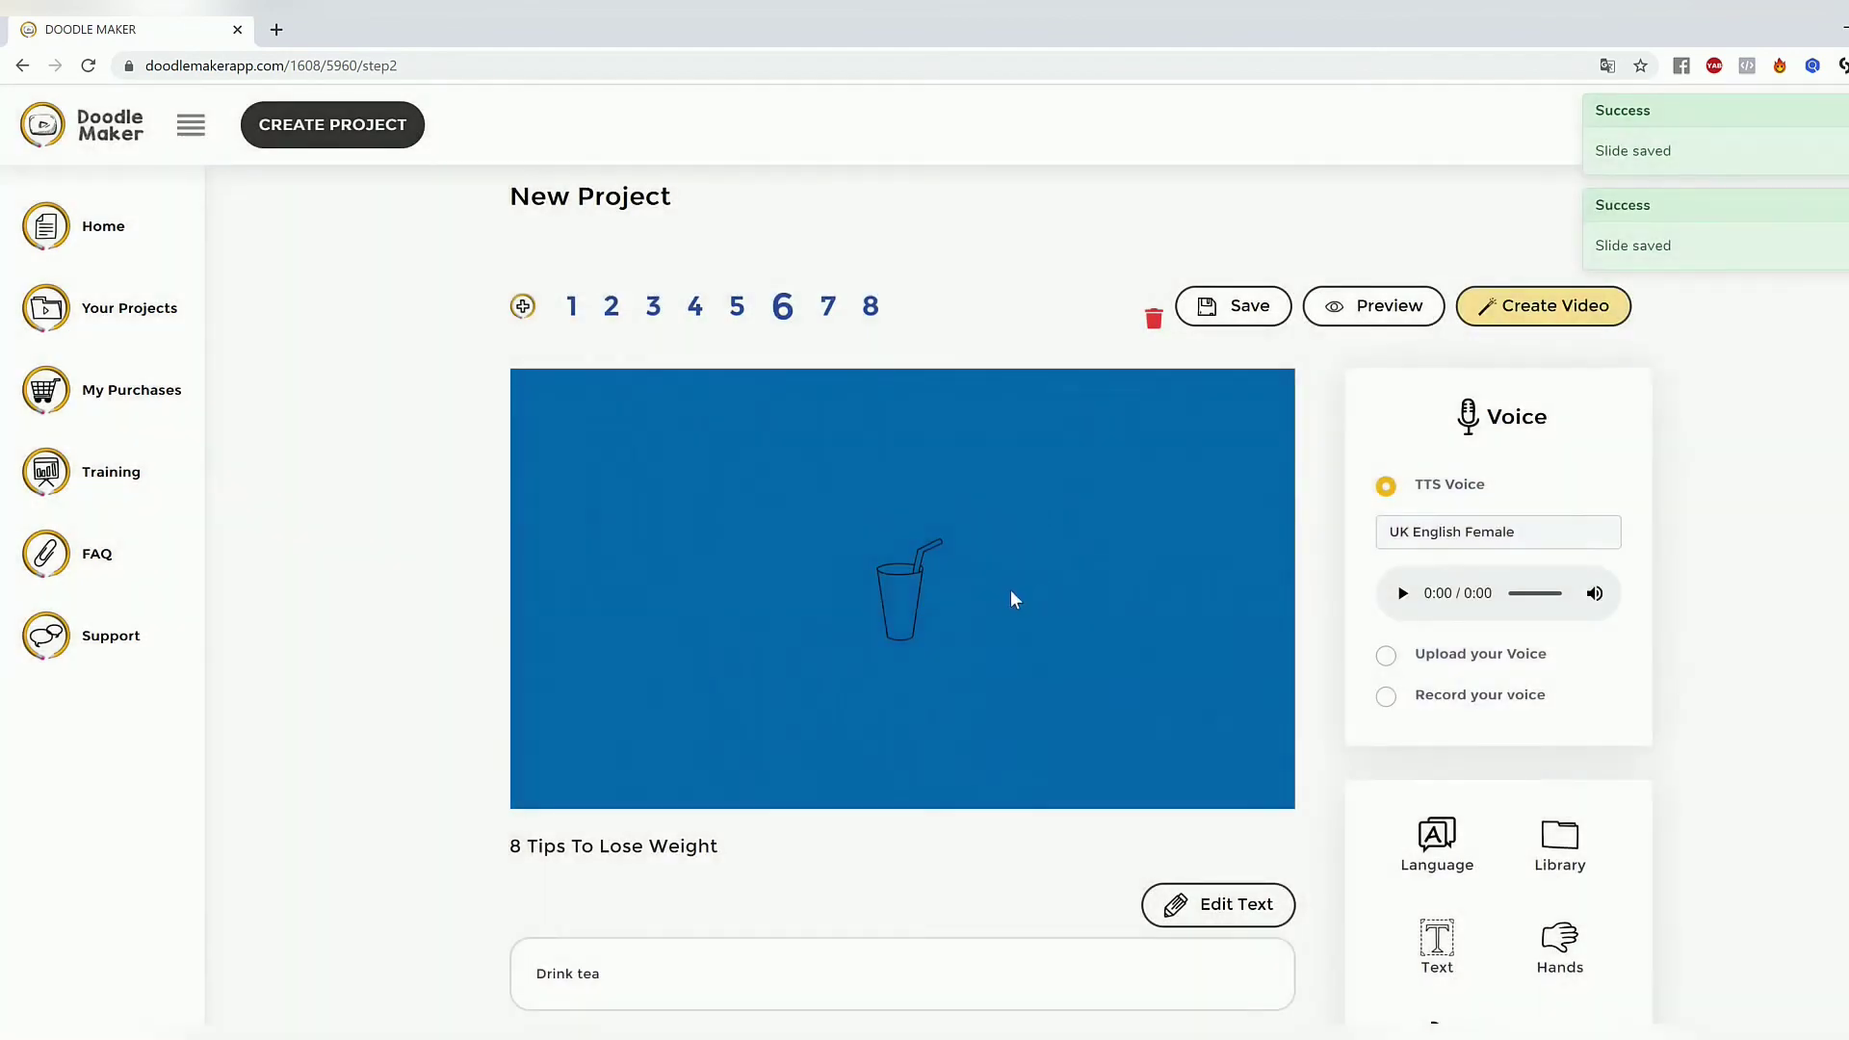
{"action": "left_click", "coordinate": [894, 590]}
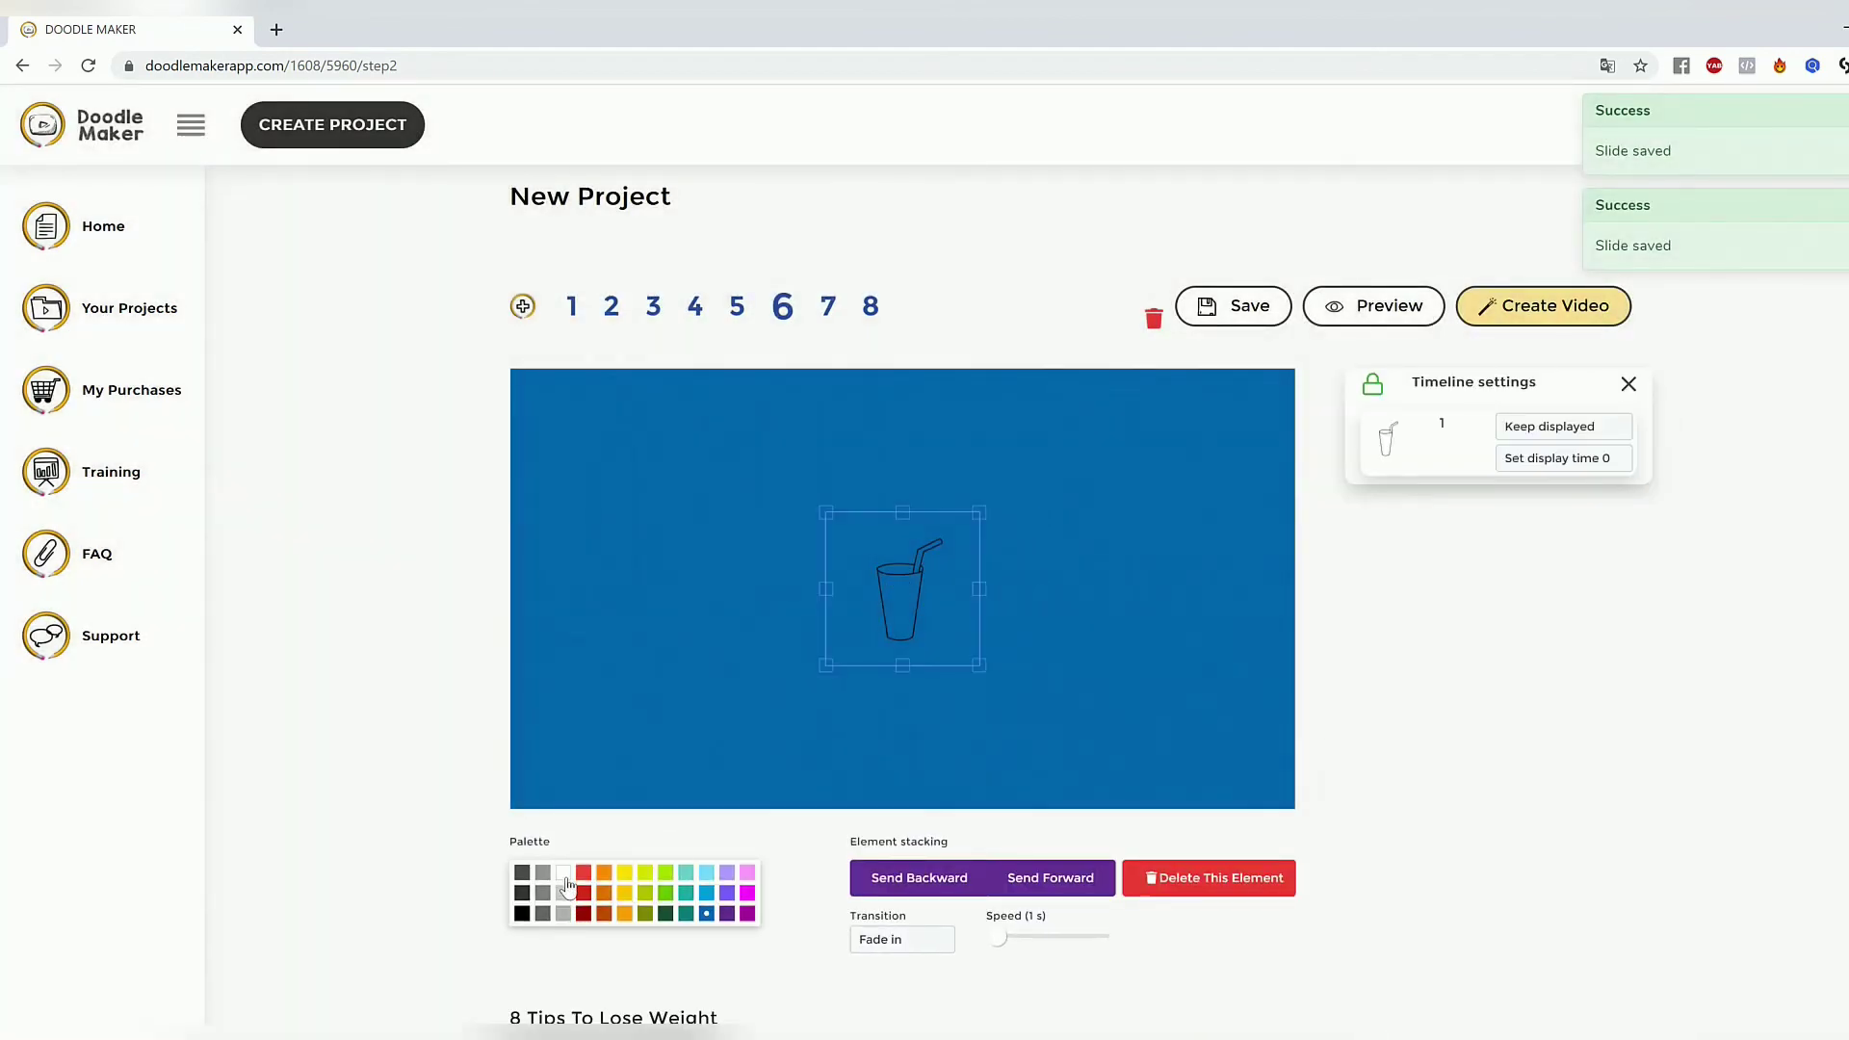
{"action": "left_click", "coordinate": [565, 874]}
Enlarge the white drinking glass and place it in the middle of slide 6's canvas.
{"action": "left_click_drag", "start_coordinate": [954, 661], "coordinate": [1001, 708]}
{"action": "left_click_drag", "start_coordinate": [863, 569], "coordinate": [863, 533]}
{"action": "left_click", "coordinate": [1114, 645]}
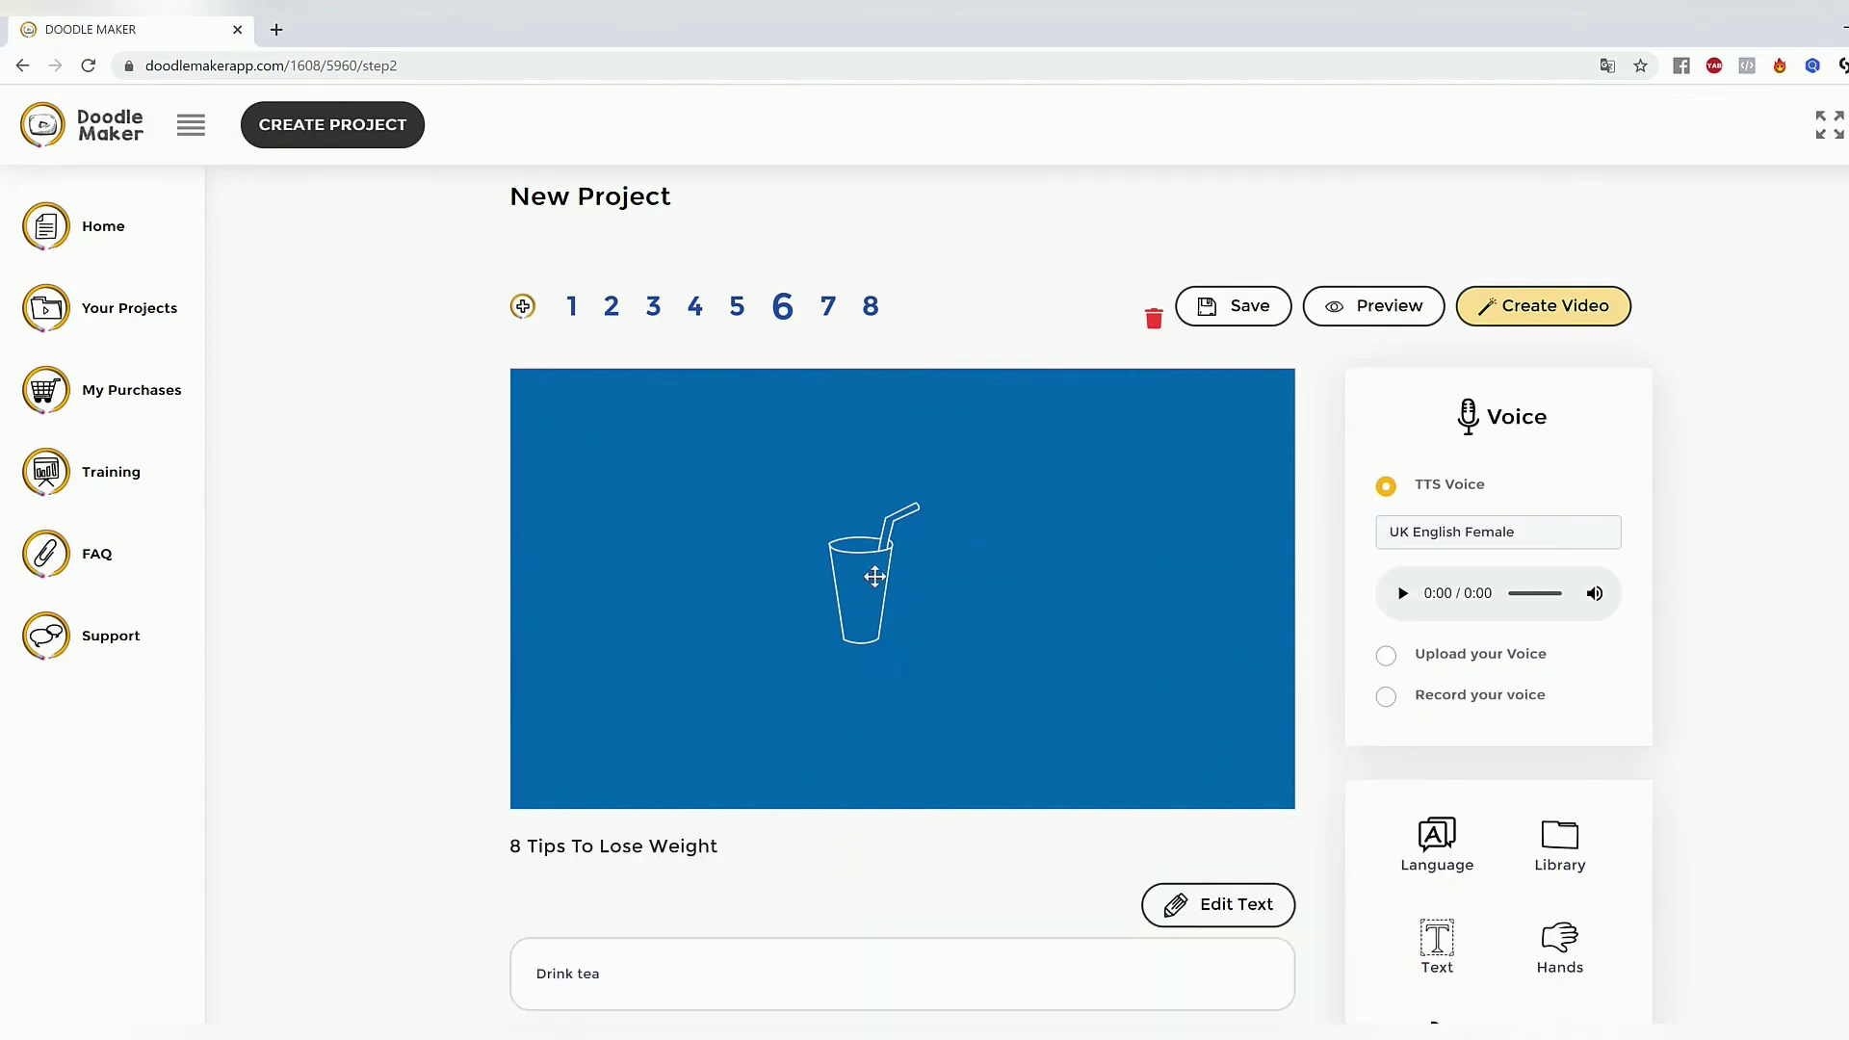
{"action": "left_click", "coordinate": [908, 569]}
{"action": "left_click_drag", "start_coordinate": [1002, 671], "coordinate": [1025, 694]}
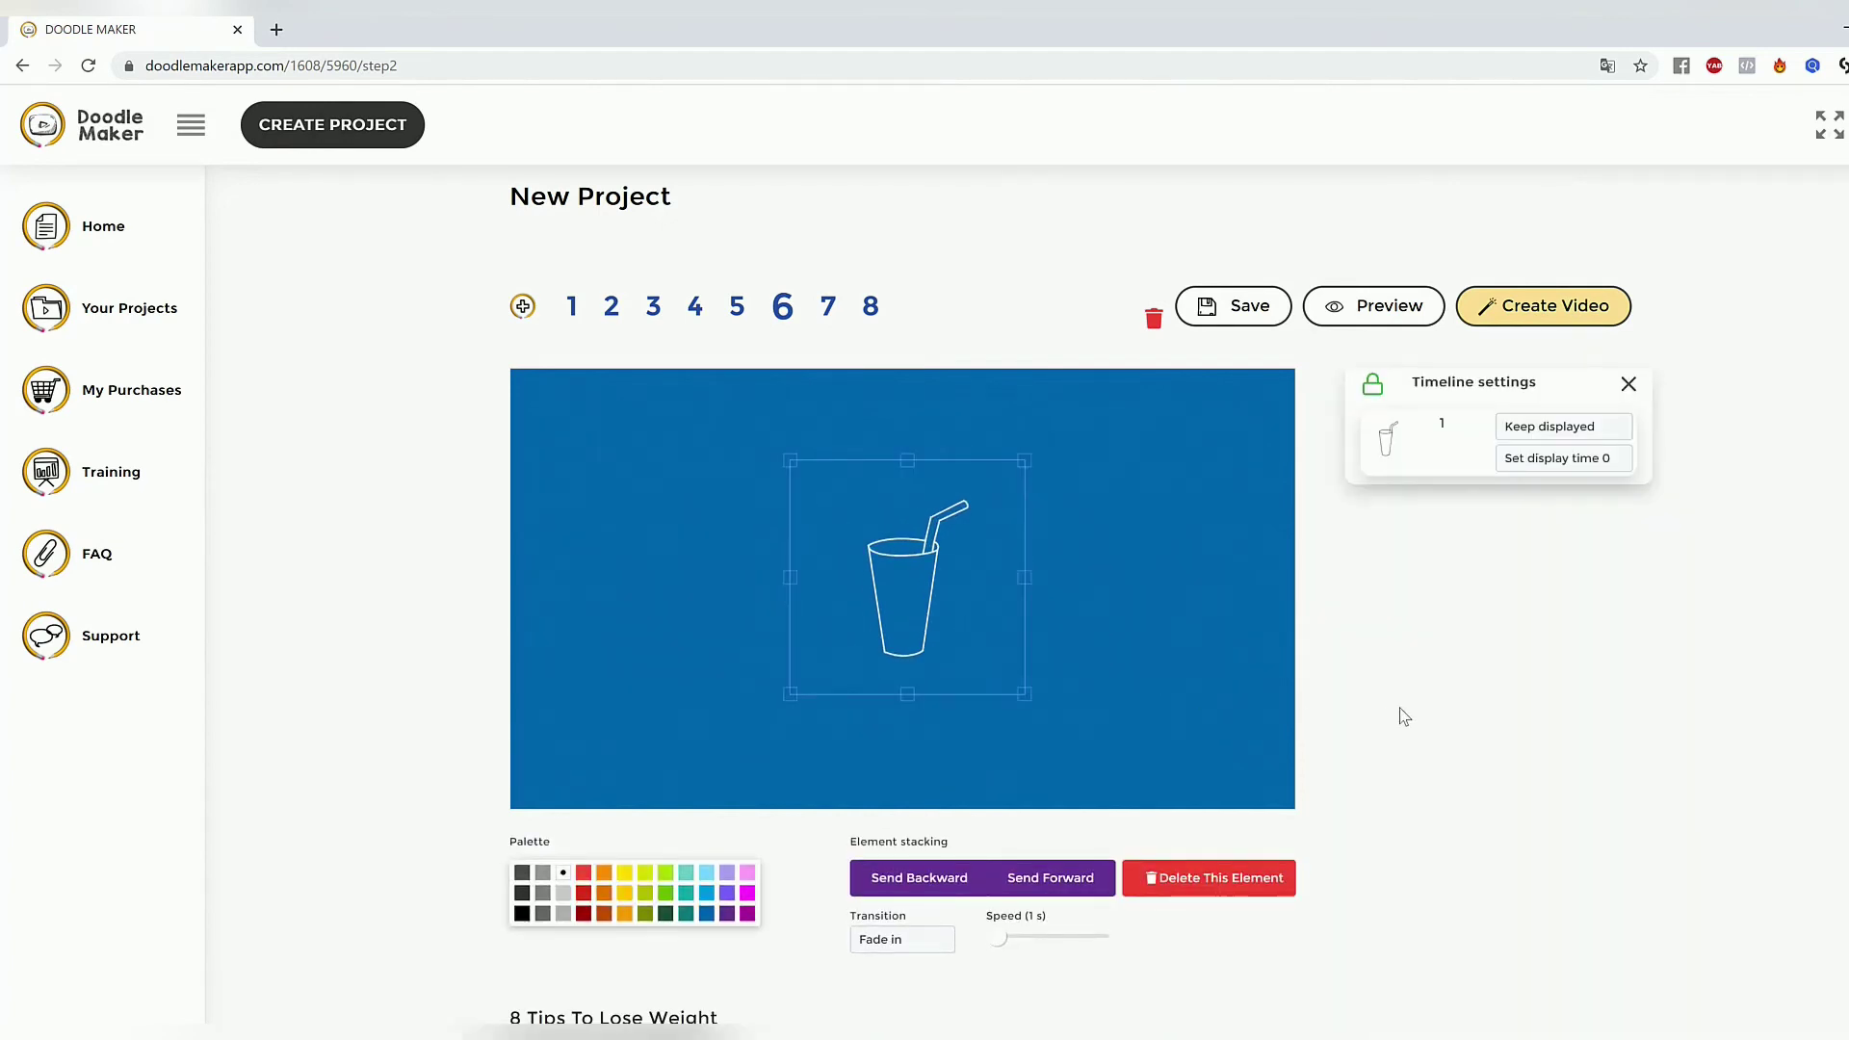
{"action": "left_click", "coordinate": [1118, 543]}
Look through the available speech languages and the English text-to-speech voices without changing the selection.
{"action": "scroll", "coordinate": [1815, 768], "scroll_direction": "down", "scroll_amount": 2}
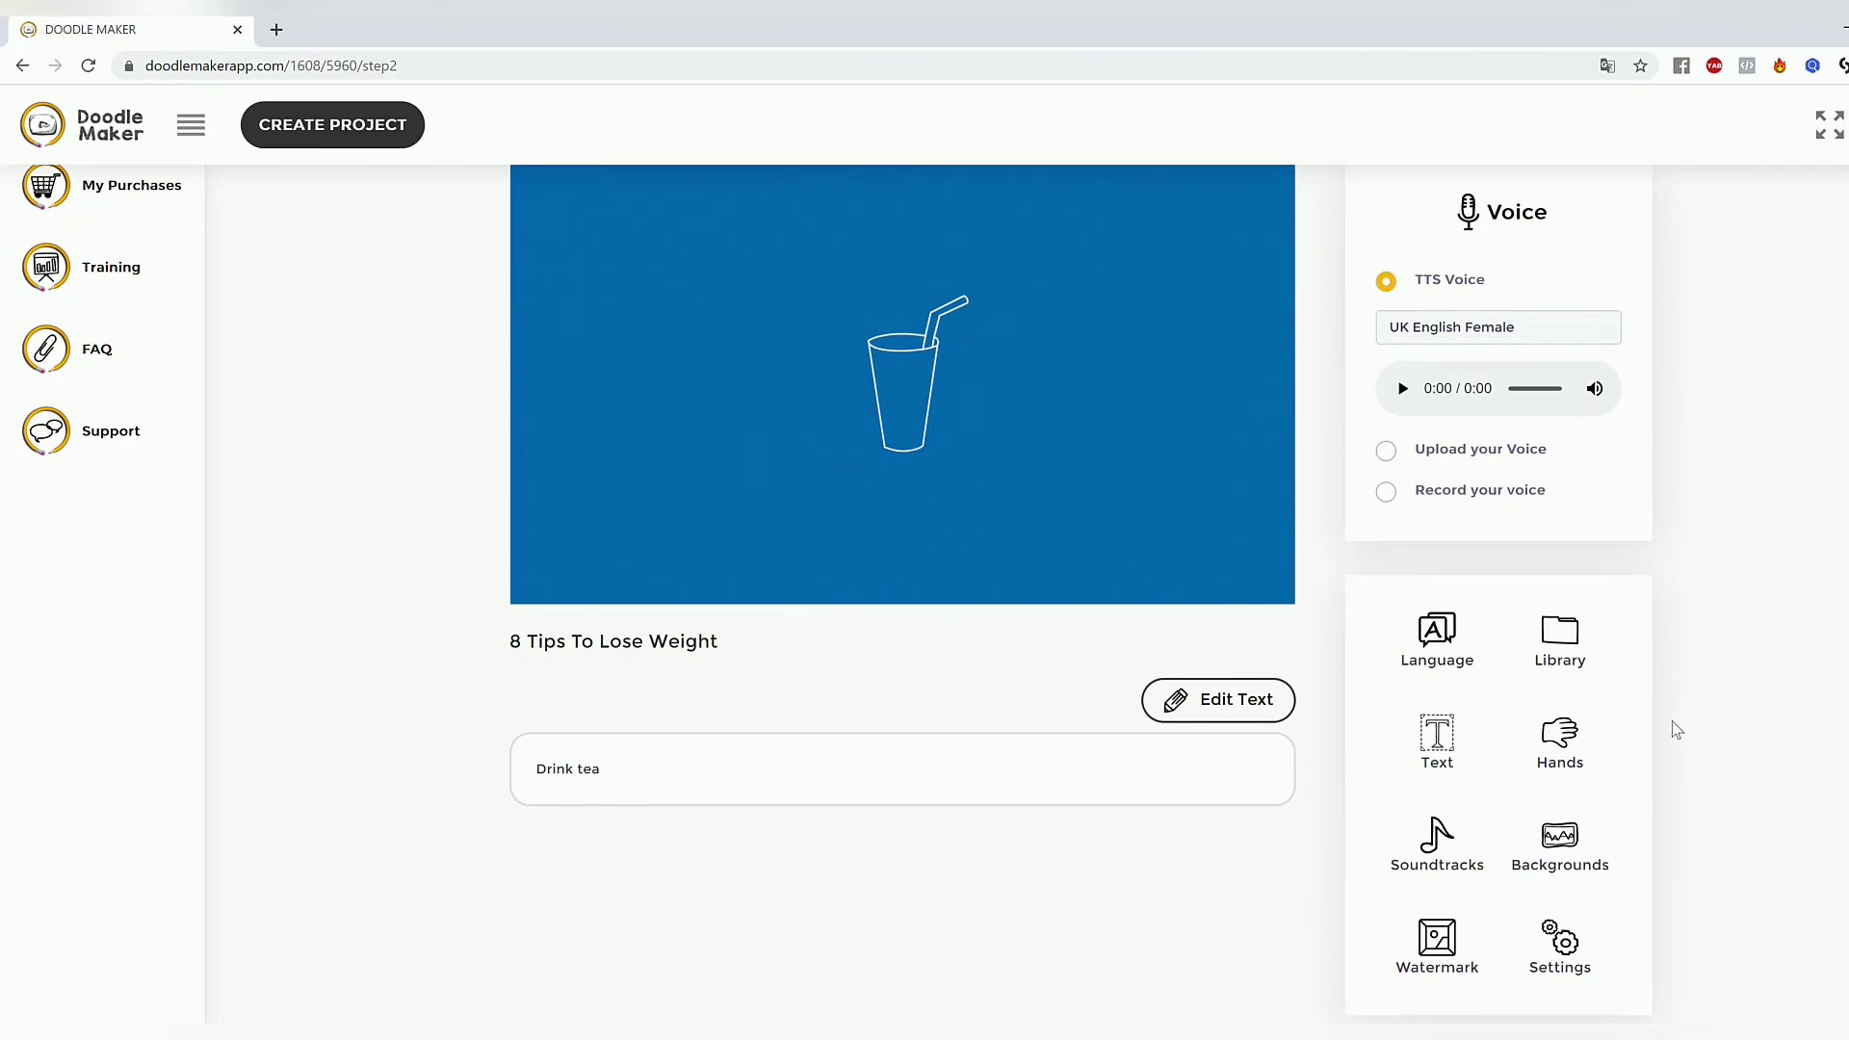
{"action": "scroll", "coordinate": [1630, 768], "scroll_direction": "up", "scroll_amount": 2}
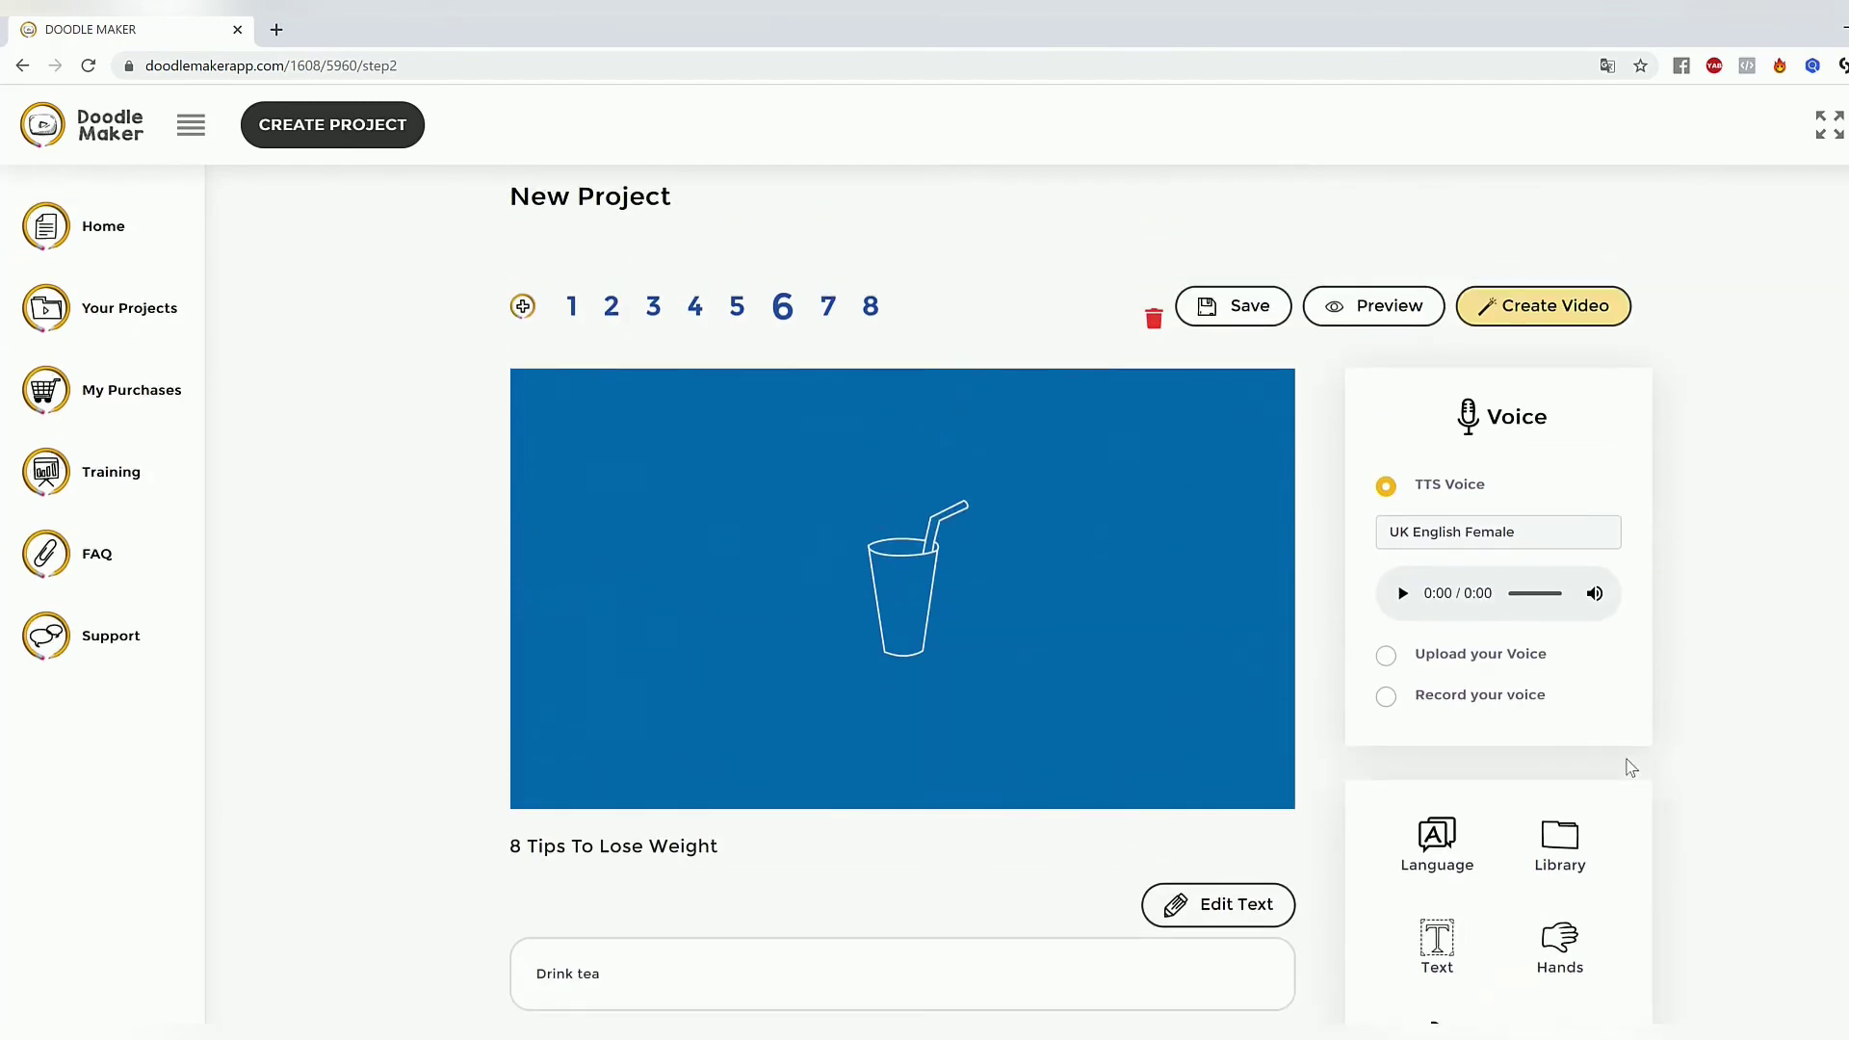
{"action": "scroll", "coordinate": [1630, 768], "scroll_direction": "down", "scroll_amount": 5}
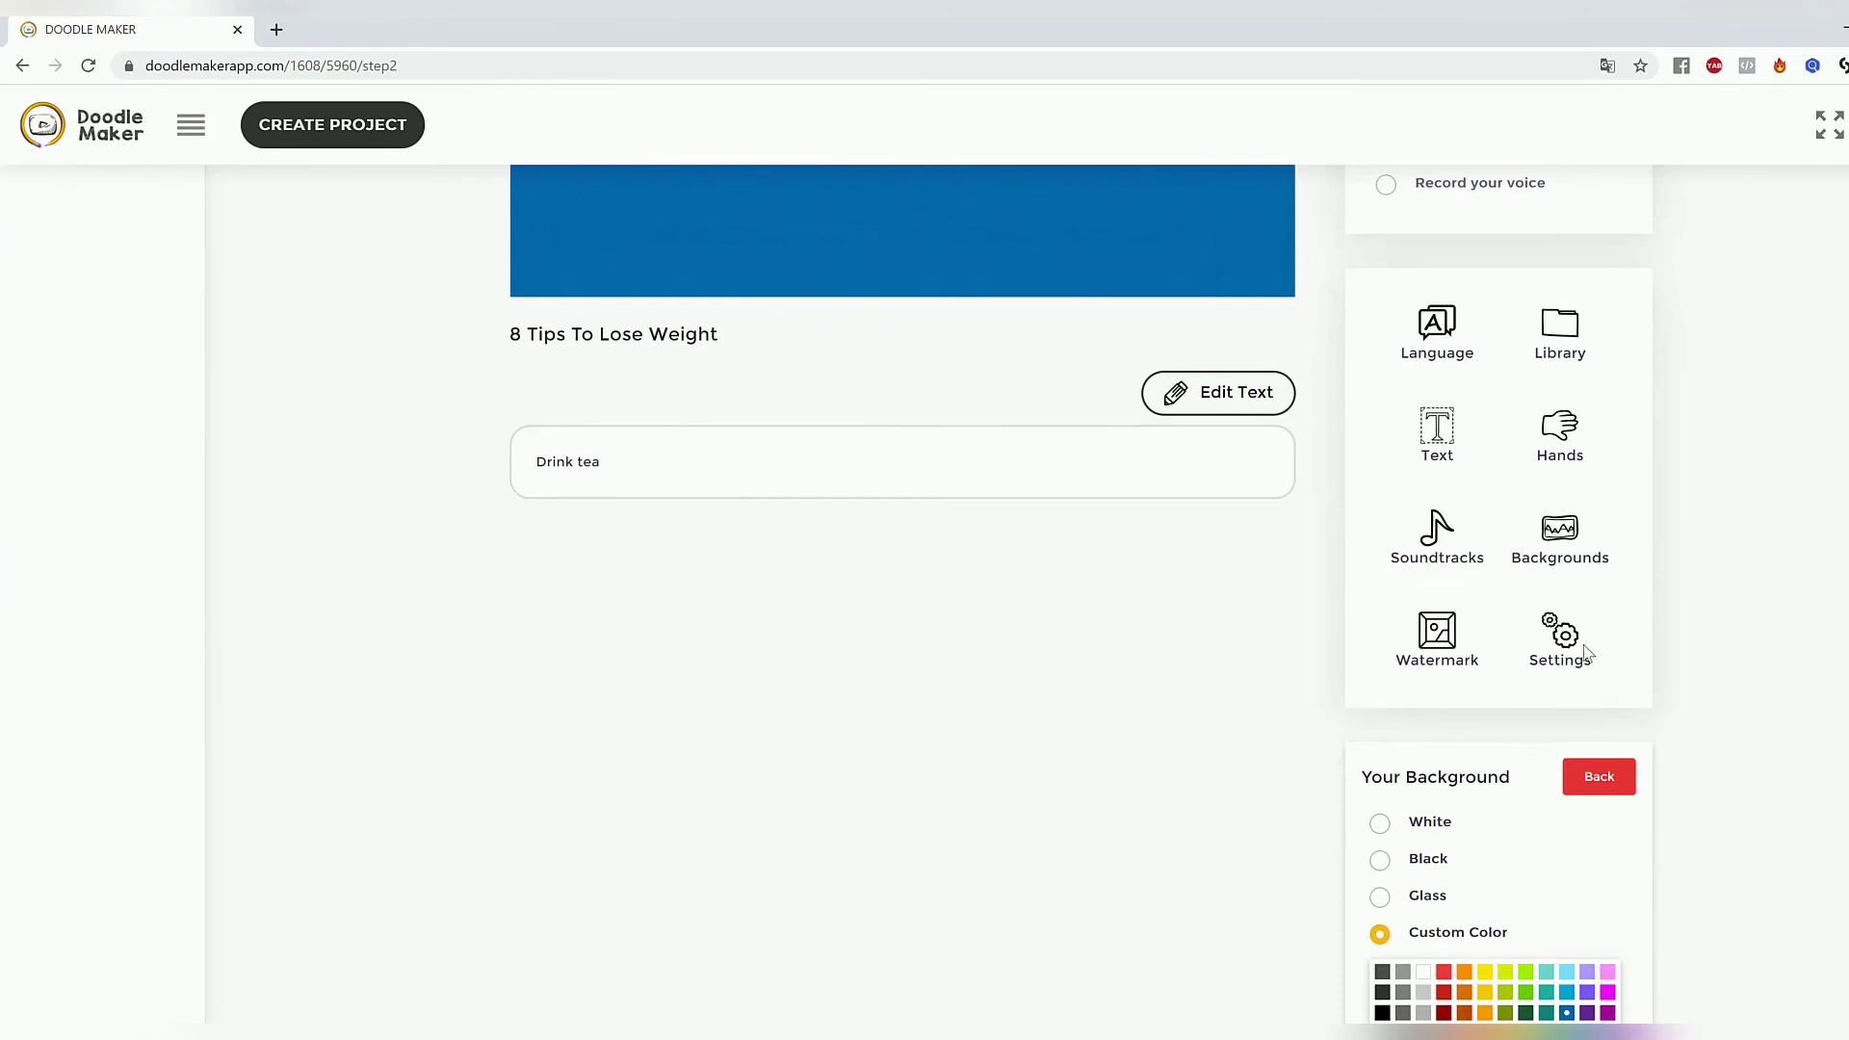
{"action": "scroll", "coordinate": [1541, 633], "scroll_direction": "up", "scroll_amount": 1}
{"action": "left_click", "coordinate": [1435, 428]}
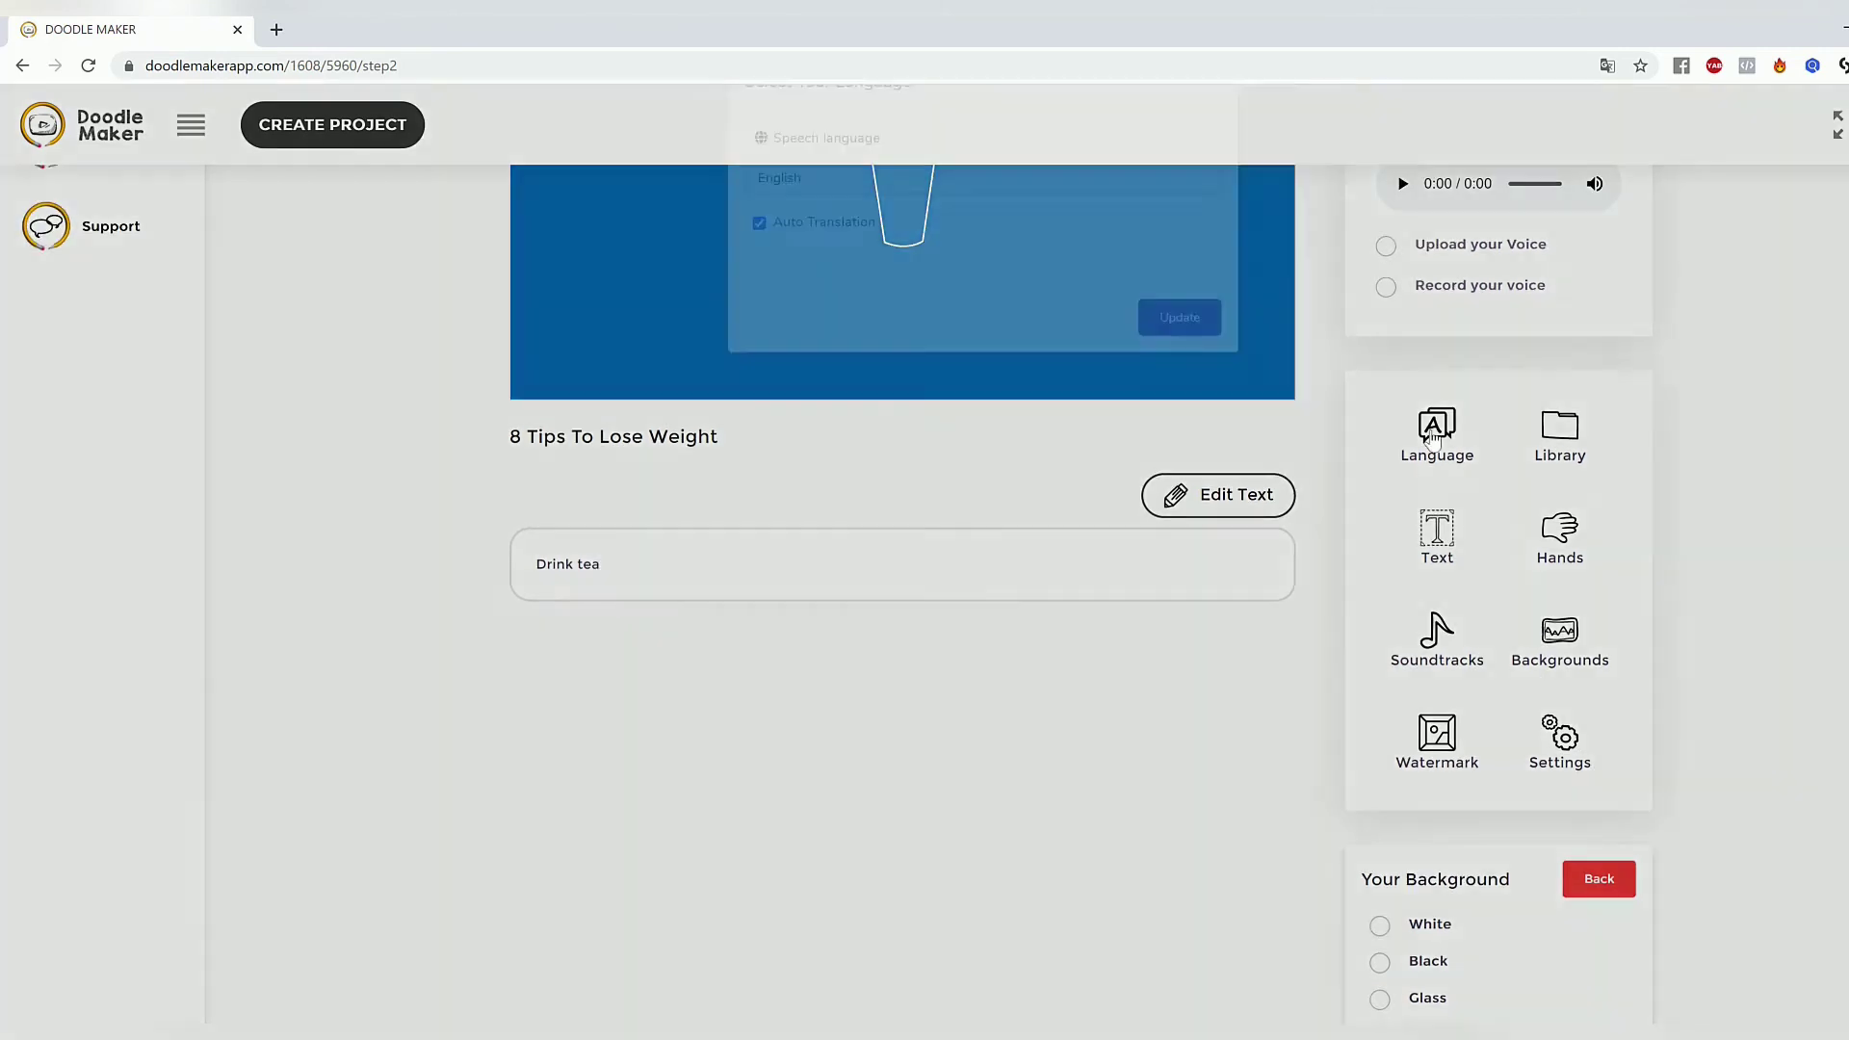
{"action": "left_click", "coordinate": [851, 237]}
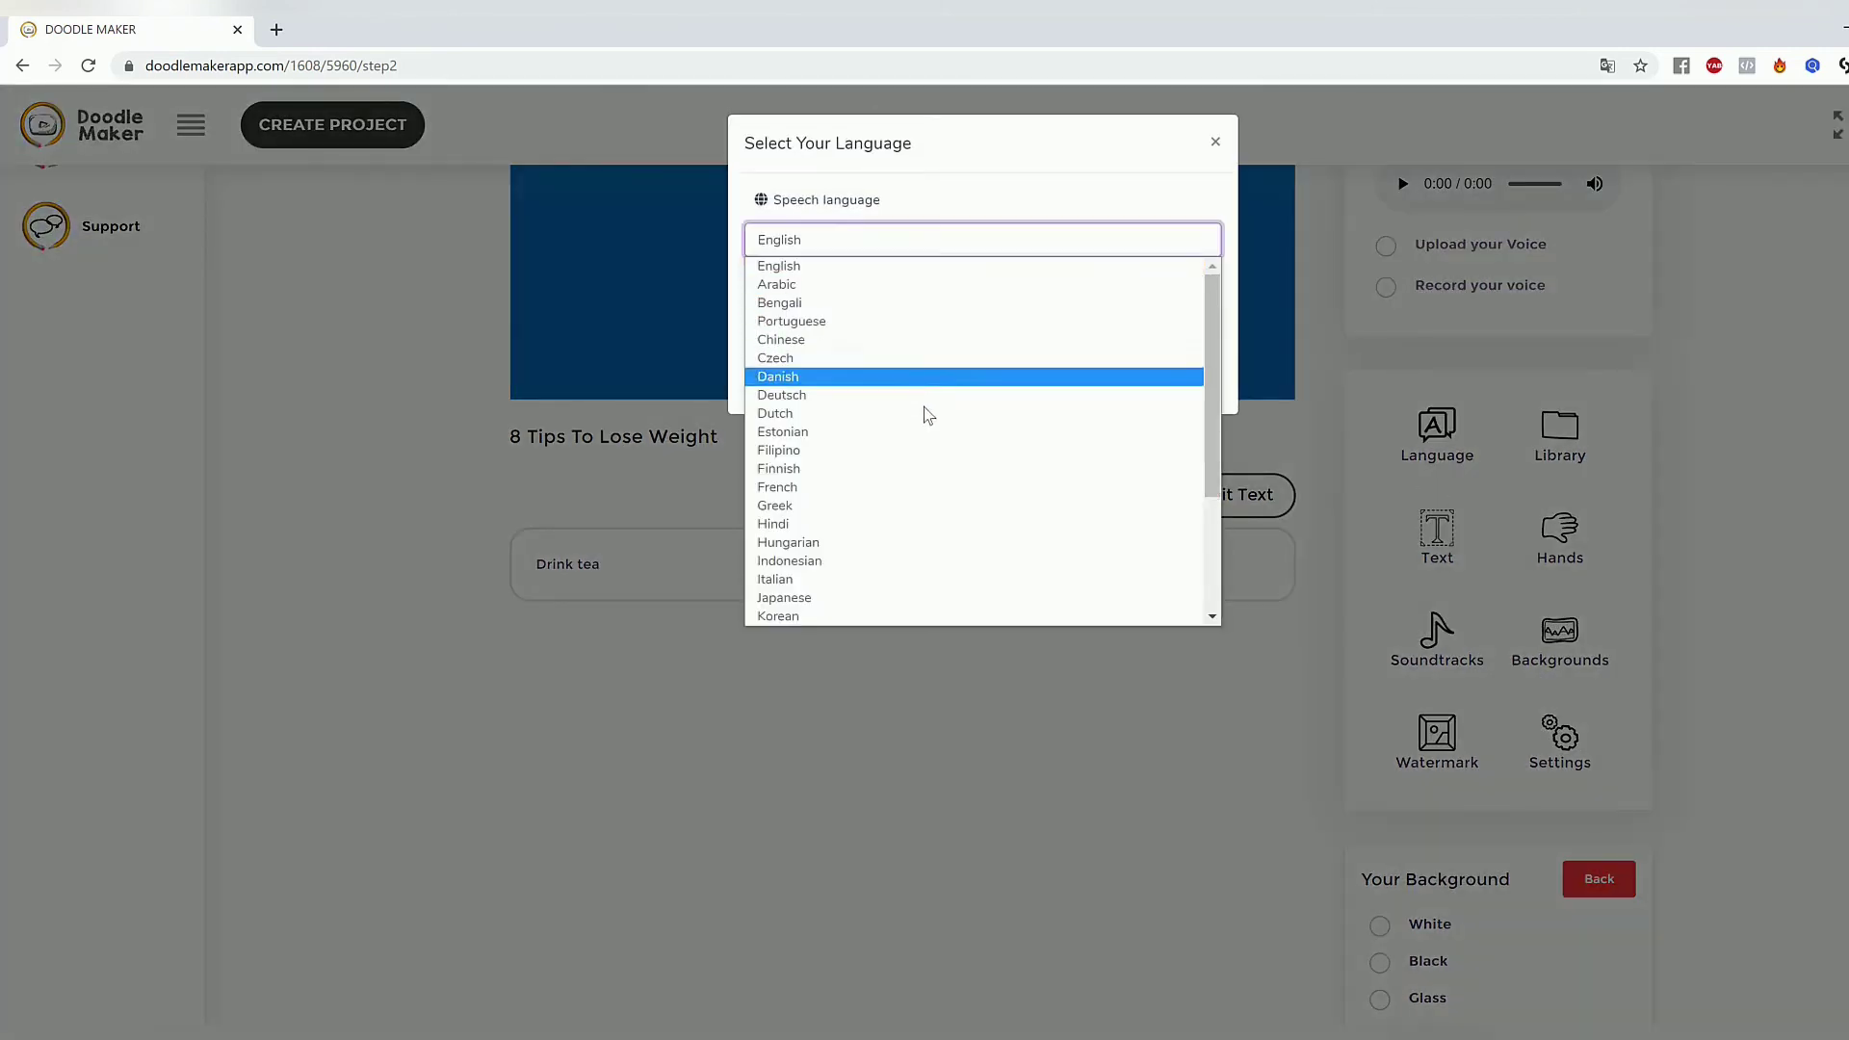
{"action": "scroll", "coordinate": [919, 482], "scroll_direction": "down", "scroll_amount": 3}
{"action": "scroll", "coordinate": [920, 511], "scroll_direction": "up", "scroll_amount": 3}
{"action": "left_click", "coordinate": [1618, 406]}
{"action": "left_click", "coordinate": [1619, 407]}
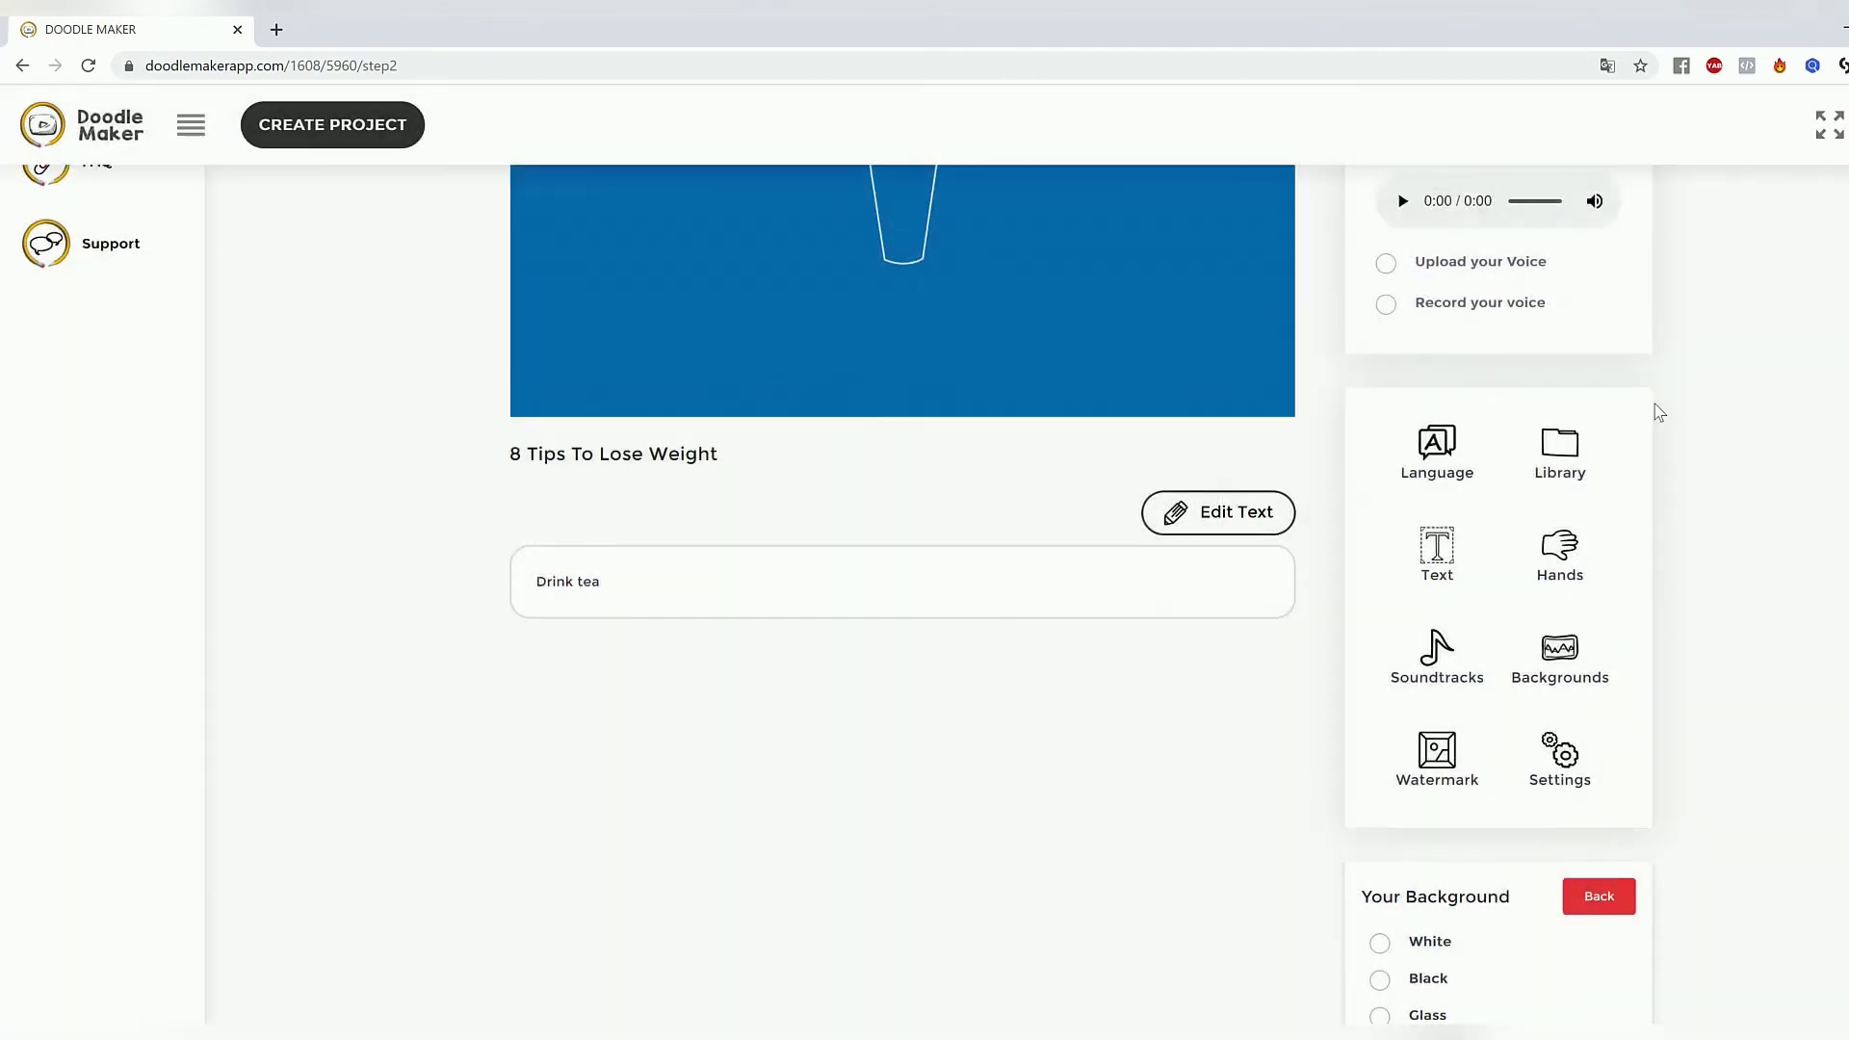
{"action": "scroll", "coordinate": [1635, 440], "scroll_direction": "up", "scroll_amount": 4}
{"action": "left_click", "coordinate": [1578, 532]}
{"action": "scroll", "coordinate": [1532, 819], "scroll_direction": "down", "scroll_amount": 1}
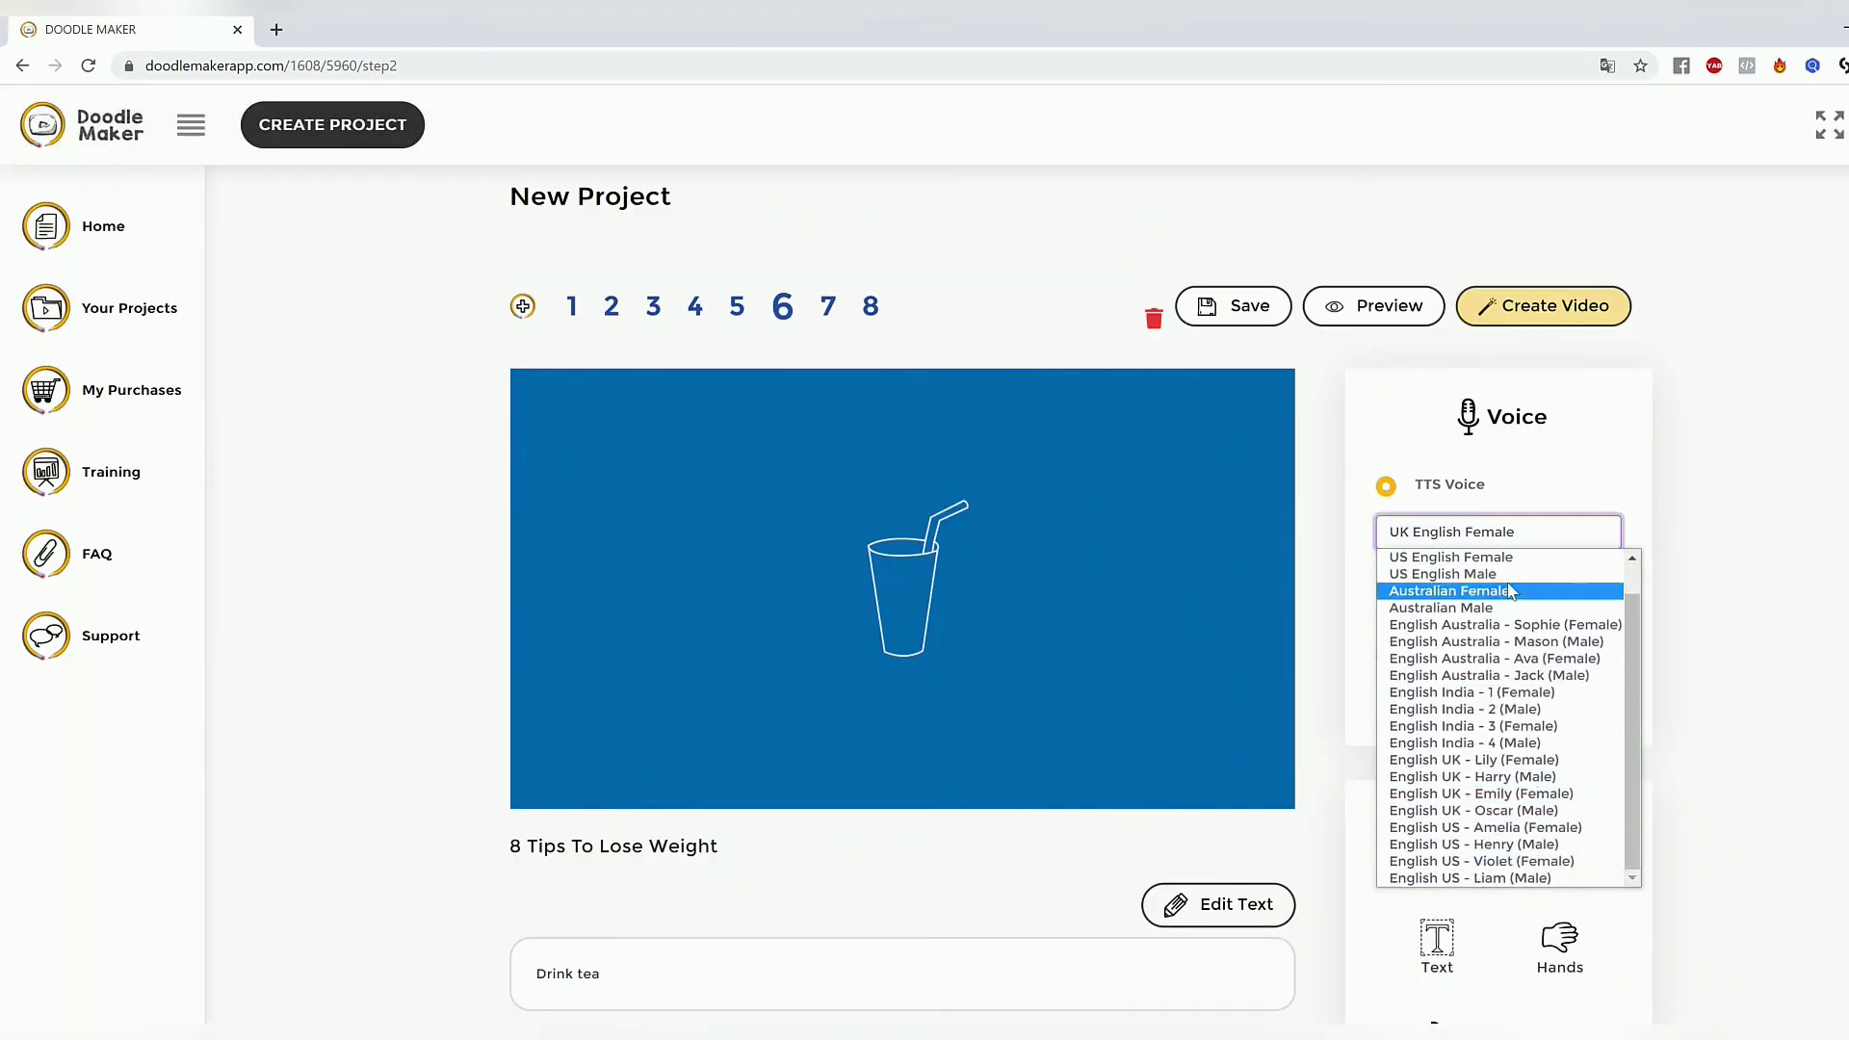
{"action": "scroll", "coordinate": [1532, 770], "scroll_direction": "down", "scroll_amount": 6}
{"action": "scroll", "coordinate": [1482, 569], "scroll_direction": "up", "scroll_amount": 4}
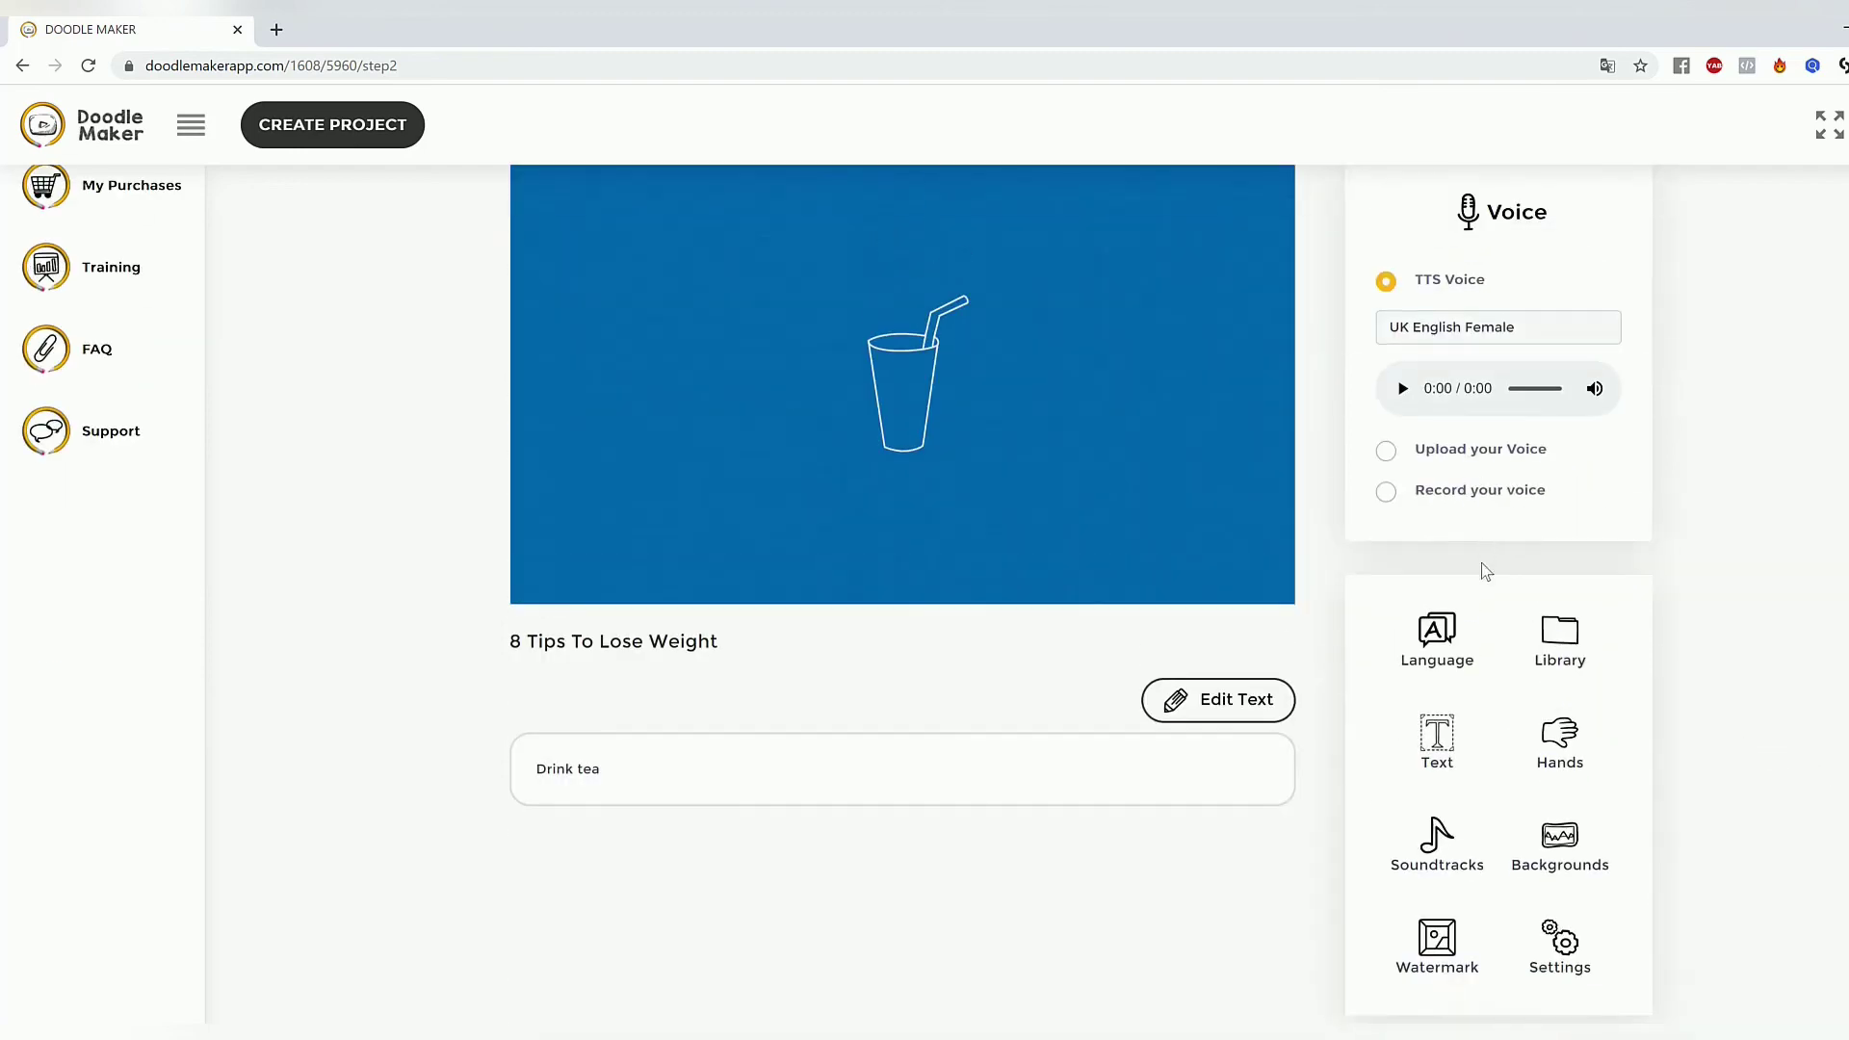
Set the speech language to Spanish with auto translation and review the translated voice text of slide 6.
{"action": "left_click", "coordinate": [1463, 647]}
{"action": "left_click", "coordinate": [872, 240]}
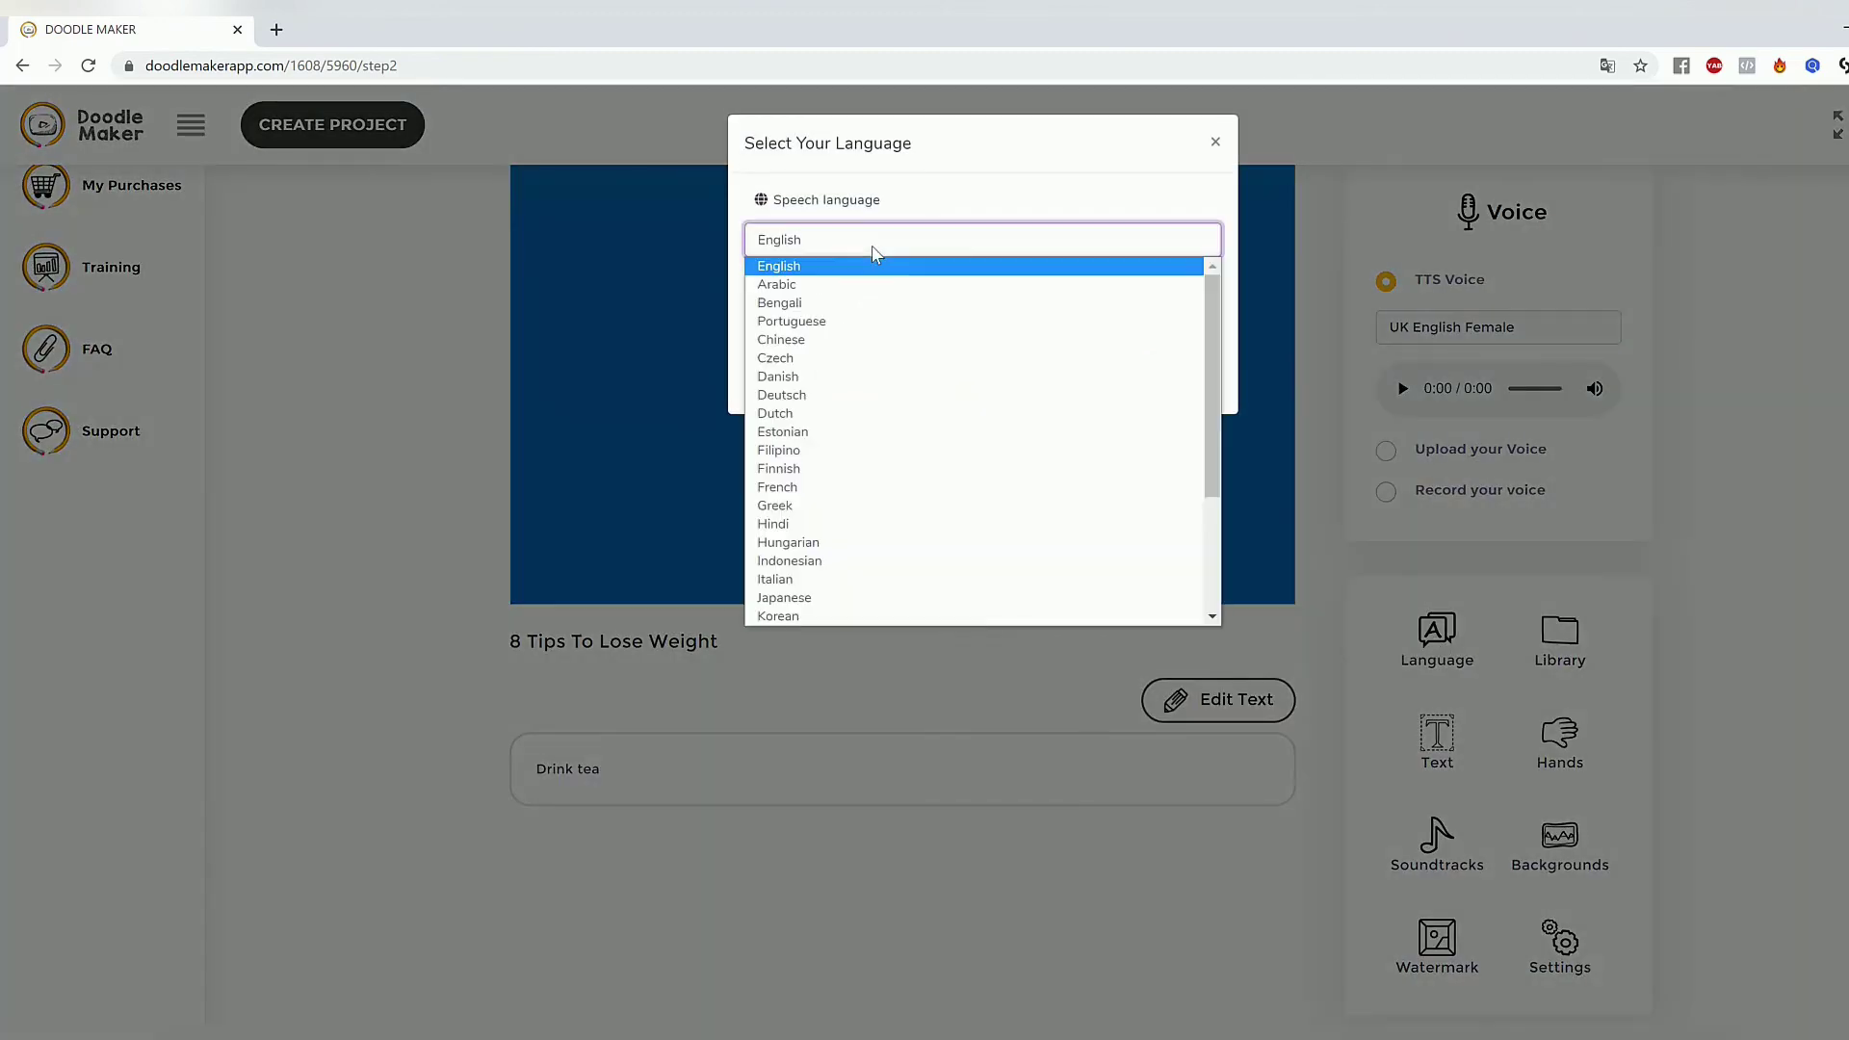
{"action": "scroll", "coordinate": [881, 399], "scroll_direction": "down", "scroll_amount": 4}
{"action": "scroll", "coordinate": [895, 440], "scroll_direction": "up", "scroll_amount": 3}
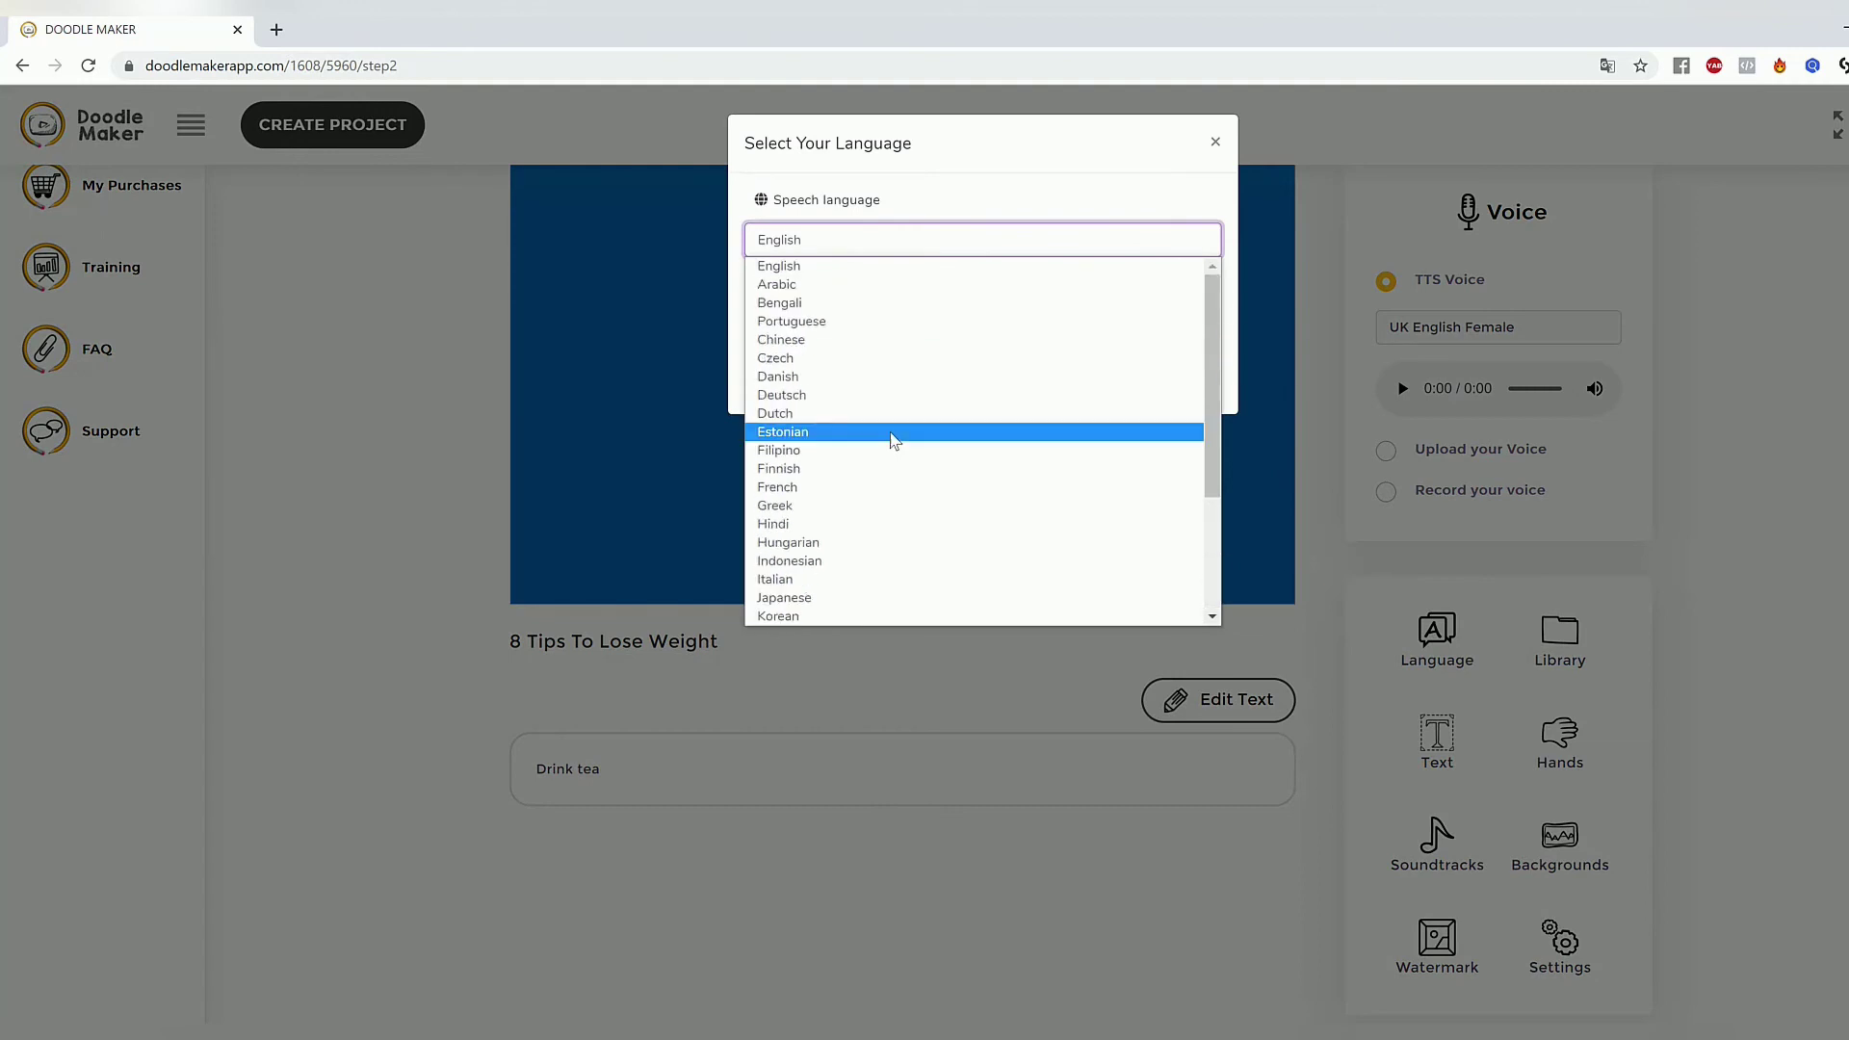
{"action": "scroll", "coordinate": [875, 488], "scroll_direction": "down", "scroll_amount": 3}
{"action": "left_click", "coordinate": [876, 487]}
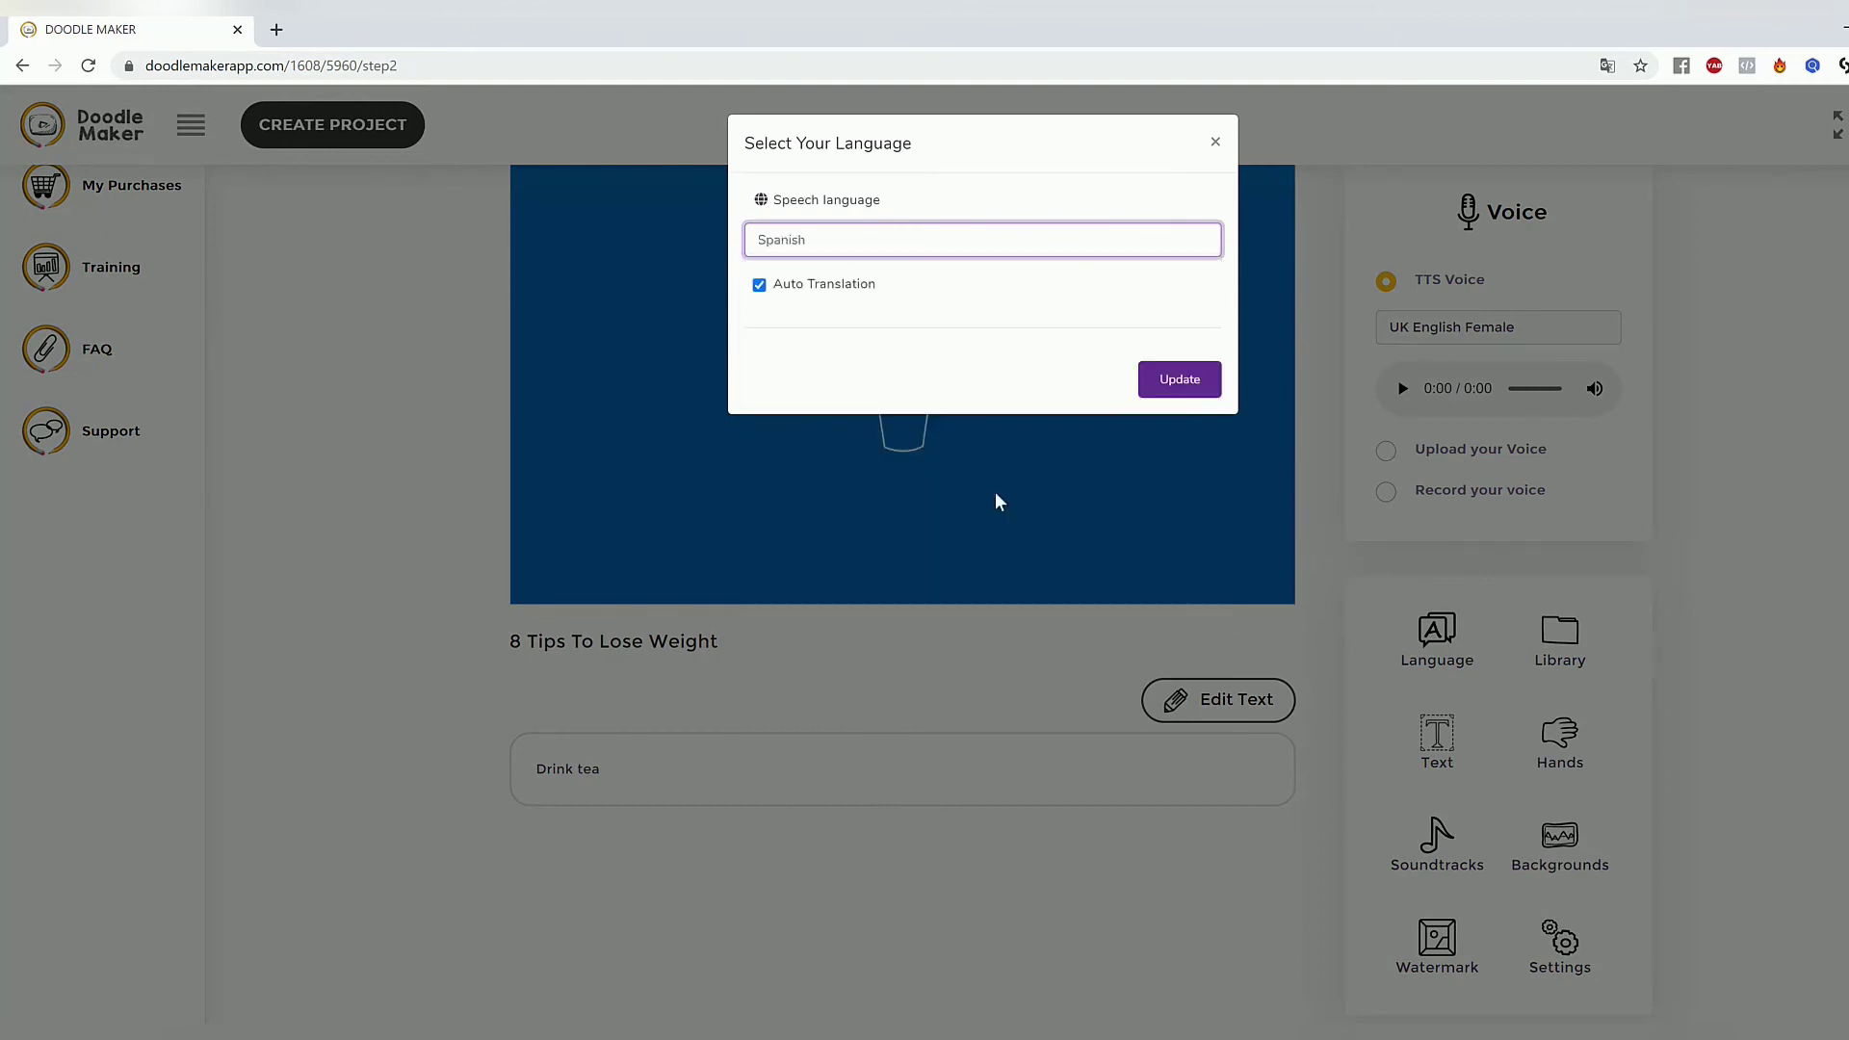
{"action": "left_click", "coordinate": [1198, 382]}
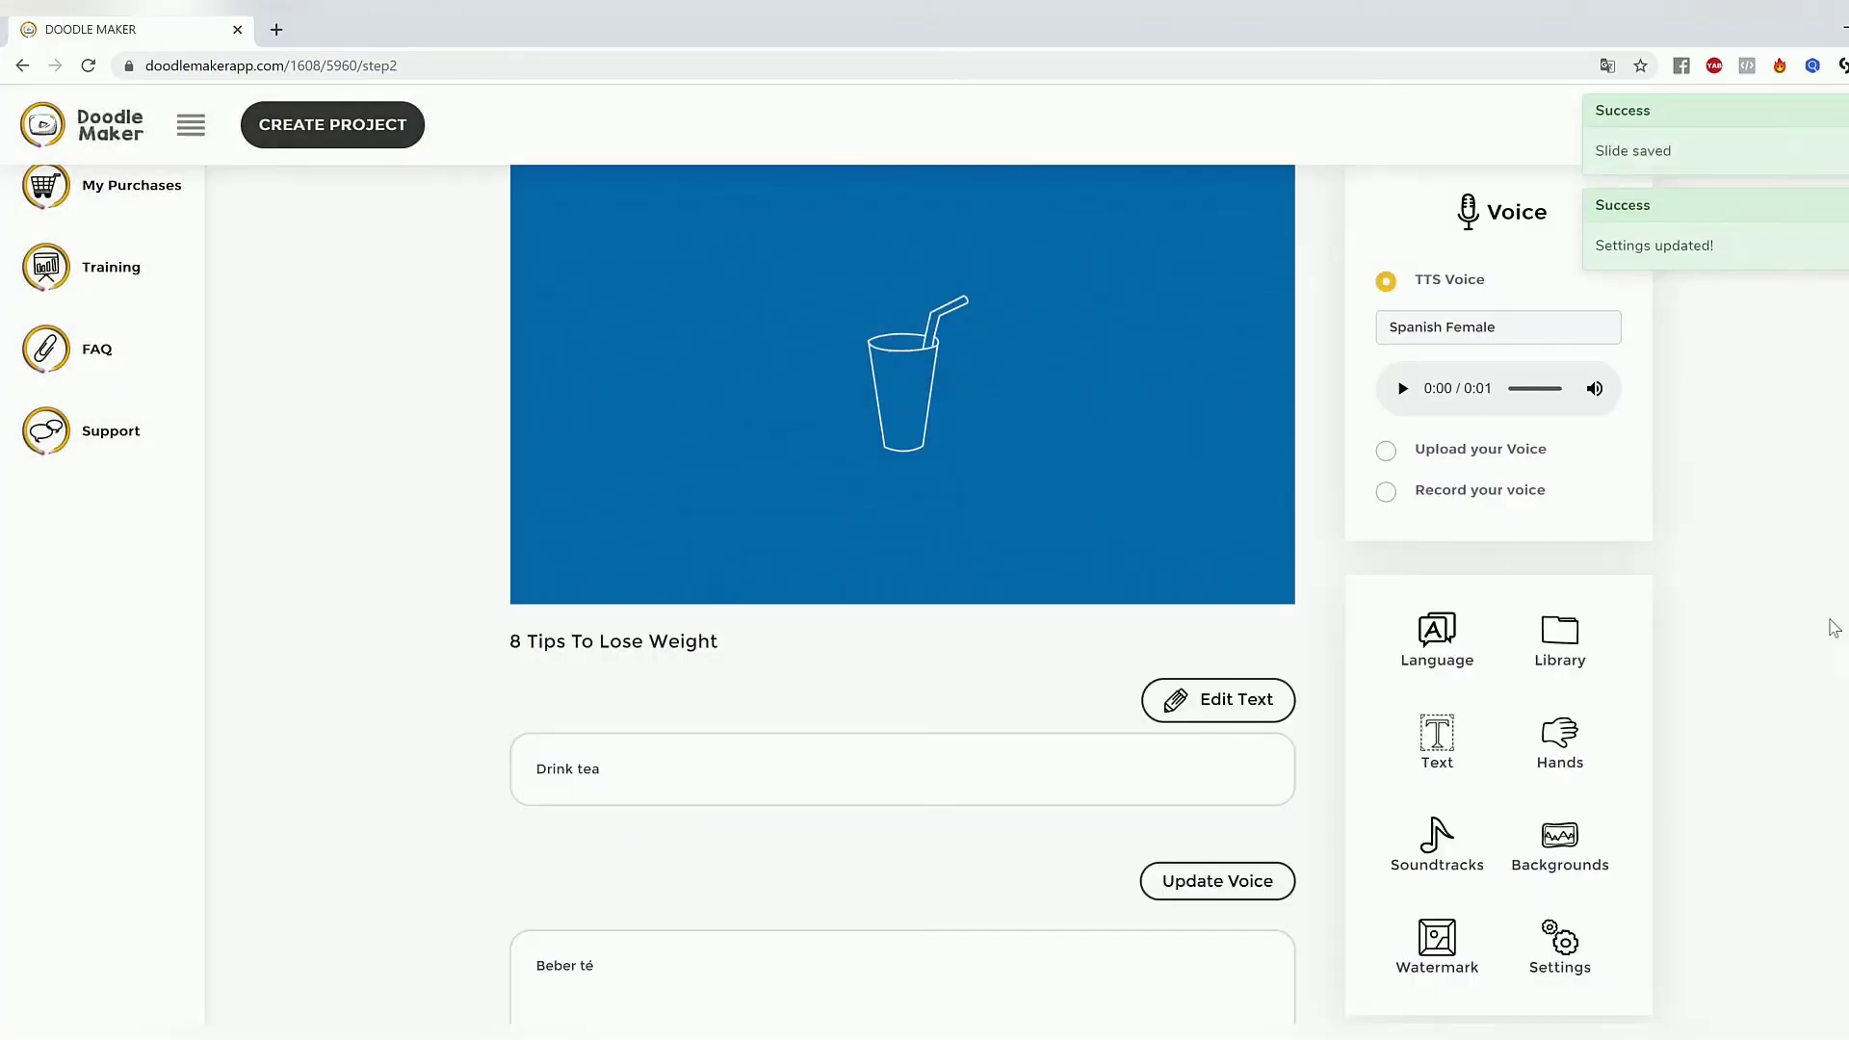
{"action": "scroll", "coordinate": [1811, 627], "scroll_direction": "down", "scroll_amount": 4}
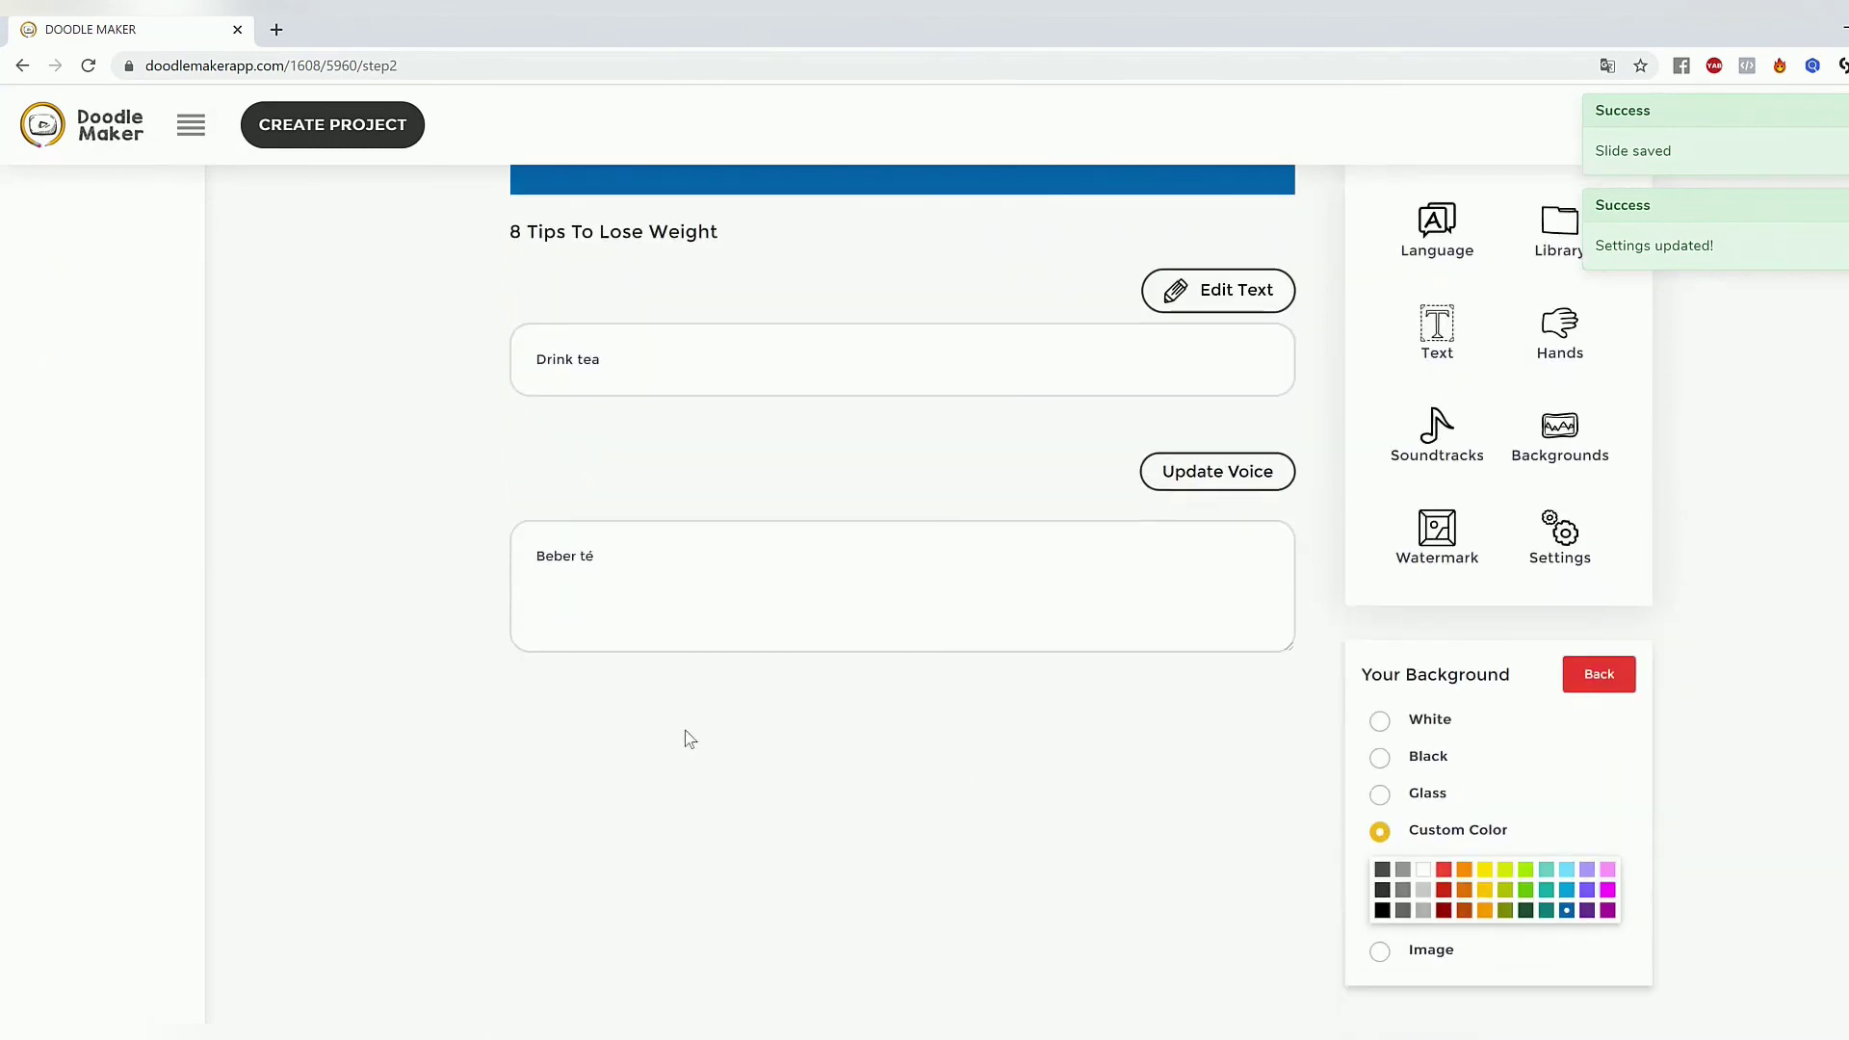
{"action": "left_click_drag", "start_coordinate": [665, 570], "coordinate": [462, 549]}
{"action": "left_click", "coordinate": [919, 708]}
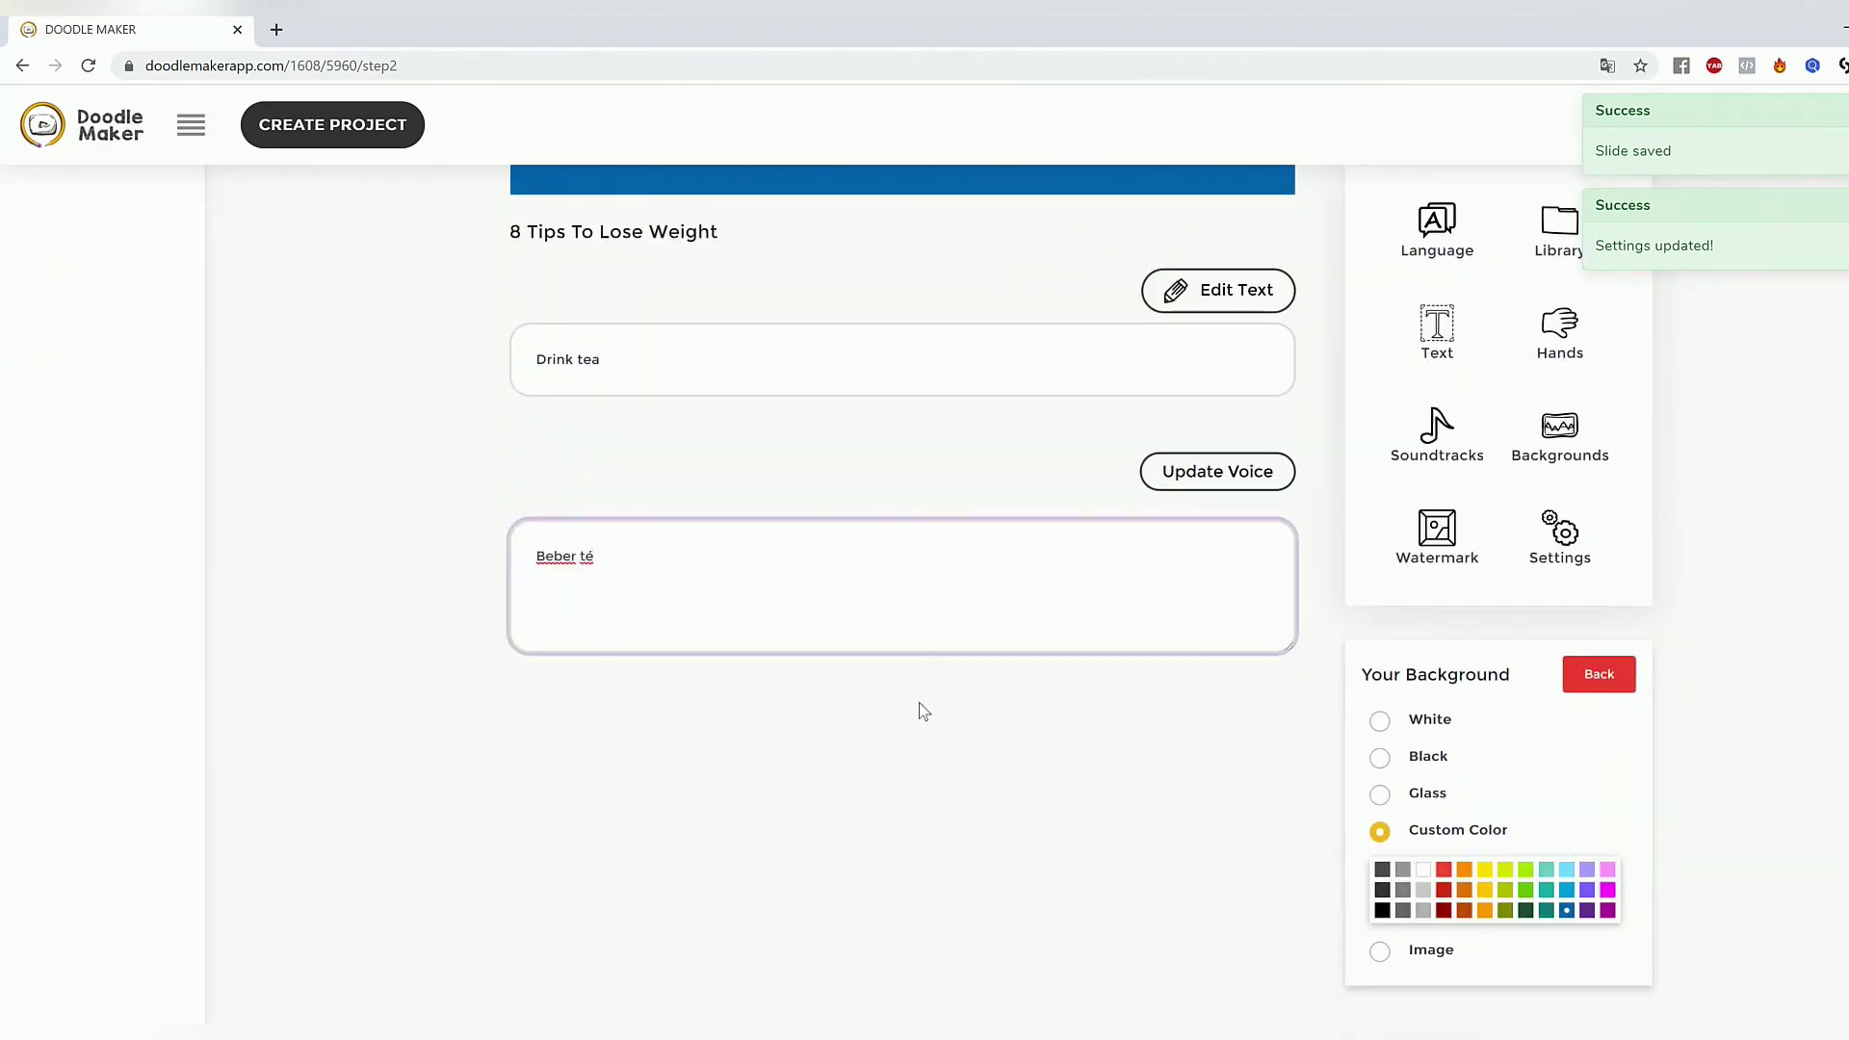
{"action": "scroll", "coordinate": [1059, 689], "scroll_direction": "up", "scroll_amount": 5}
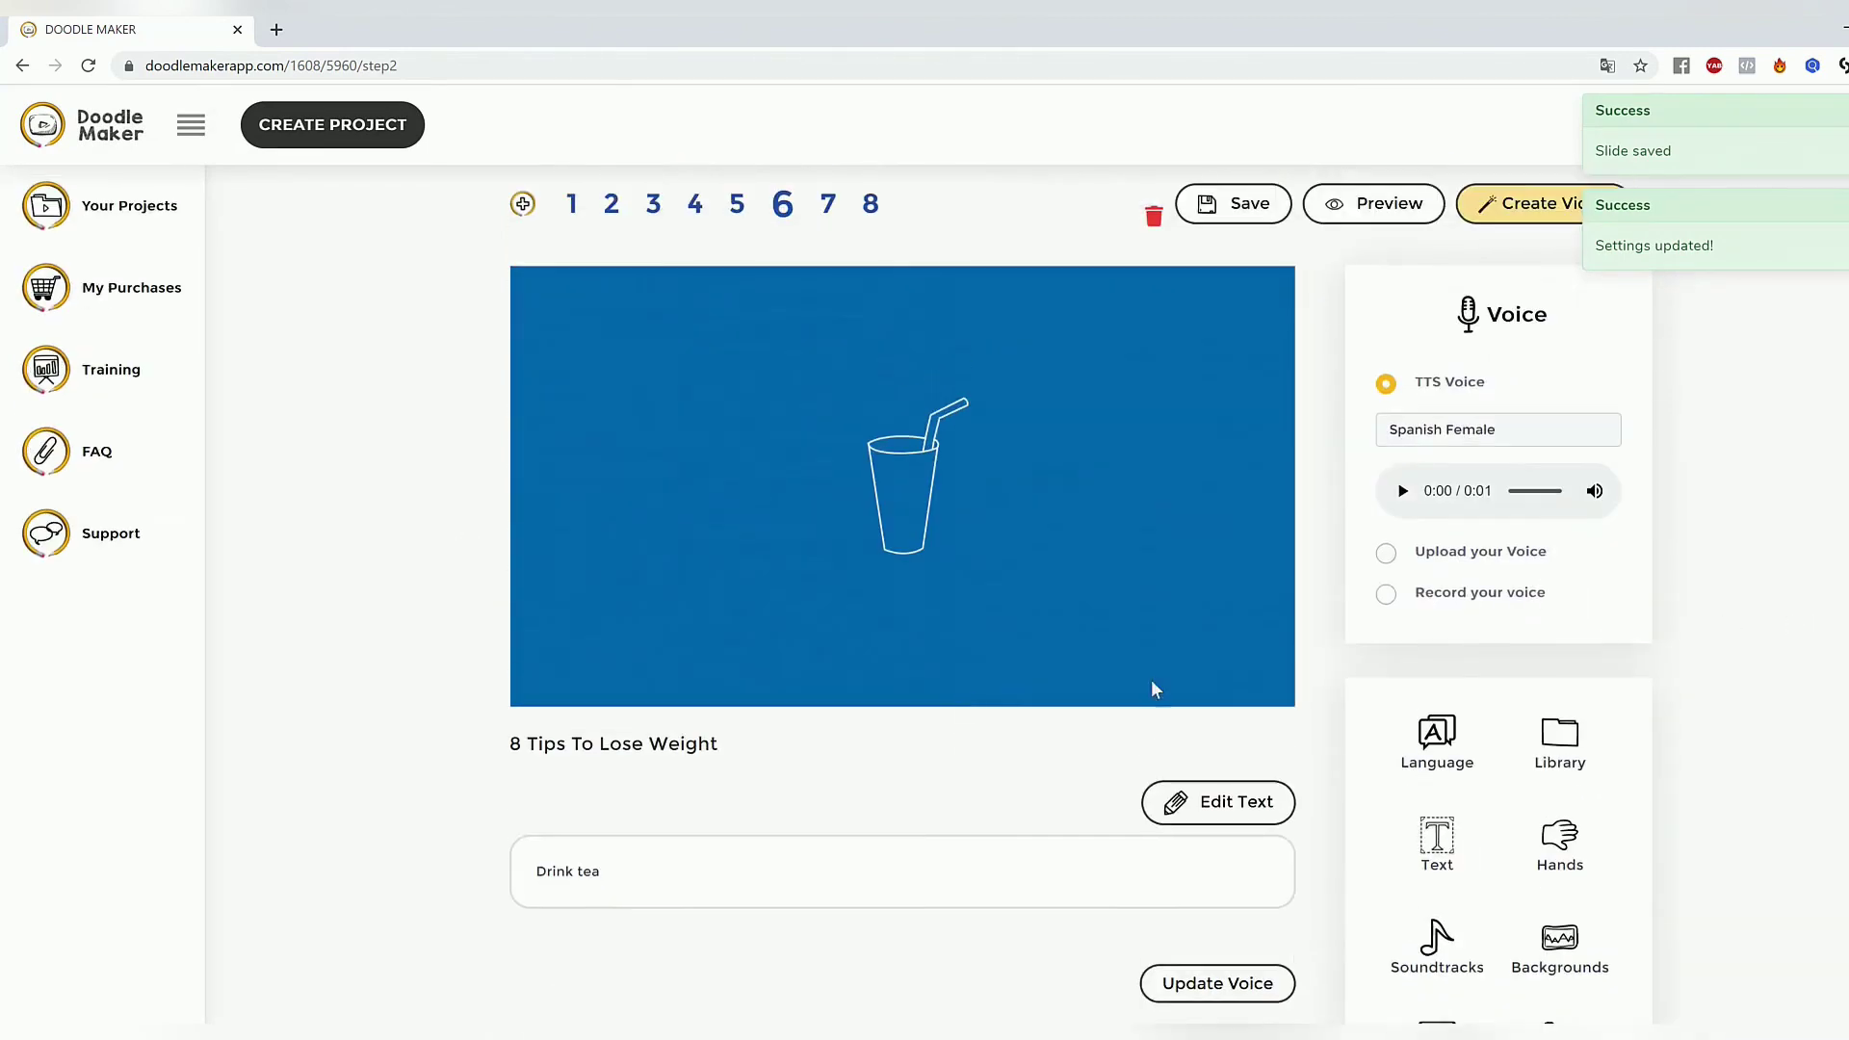
Scale the drinking glass on slide 6 up slightly more.
{"action": "left_click", "coordinate": [876, 480]}
{"action": "left_click_drag", "start_coordinate": [1008, 584], "coordinate": [1023, 601]}
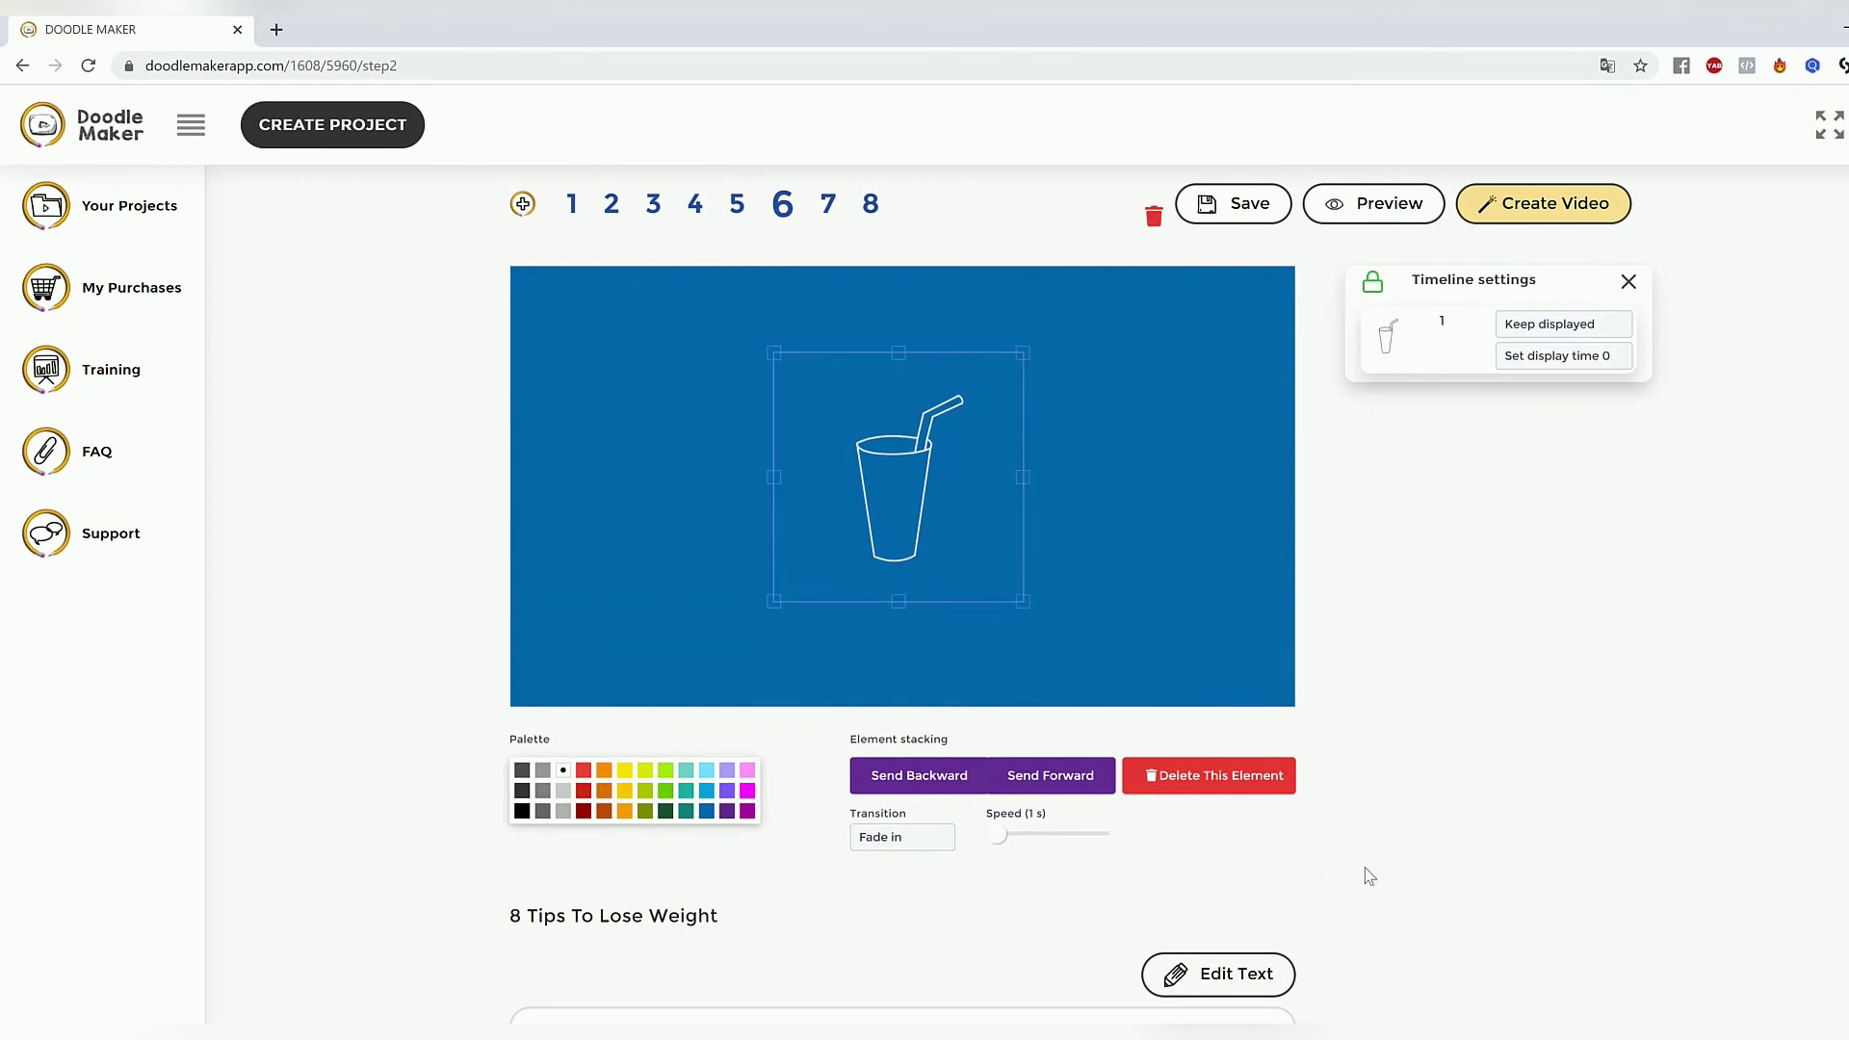
{"action": "left_click", "coordinate": [1298, 599]}
Set slide 6's text-to-speech voice to "Spanish - María (Female)" and play back the voice-over.
{"action": "left_click", "coordinate": [1576, 438]}
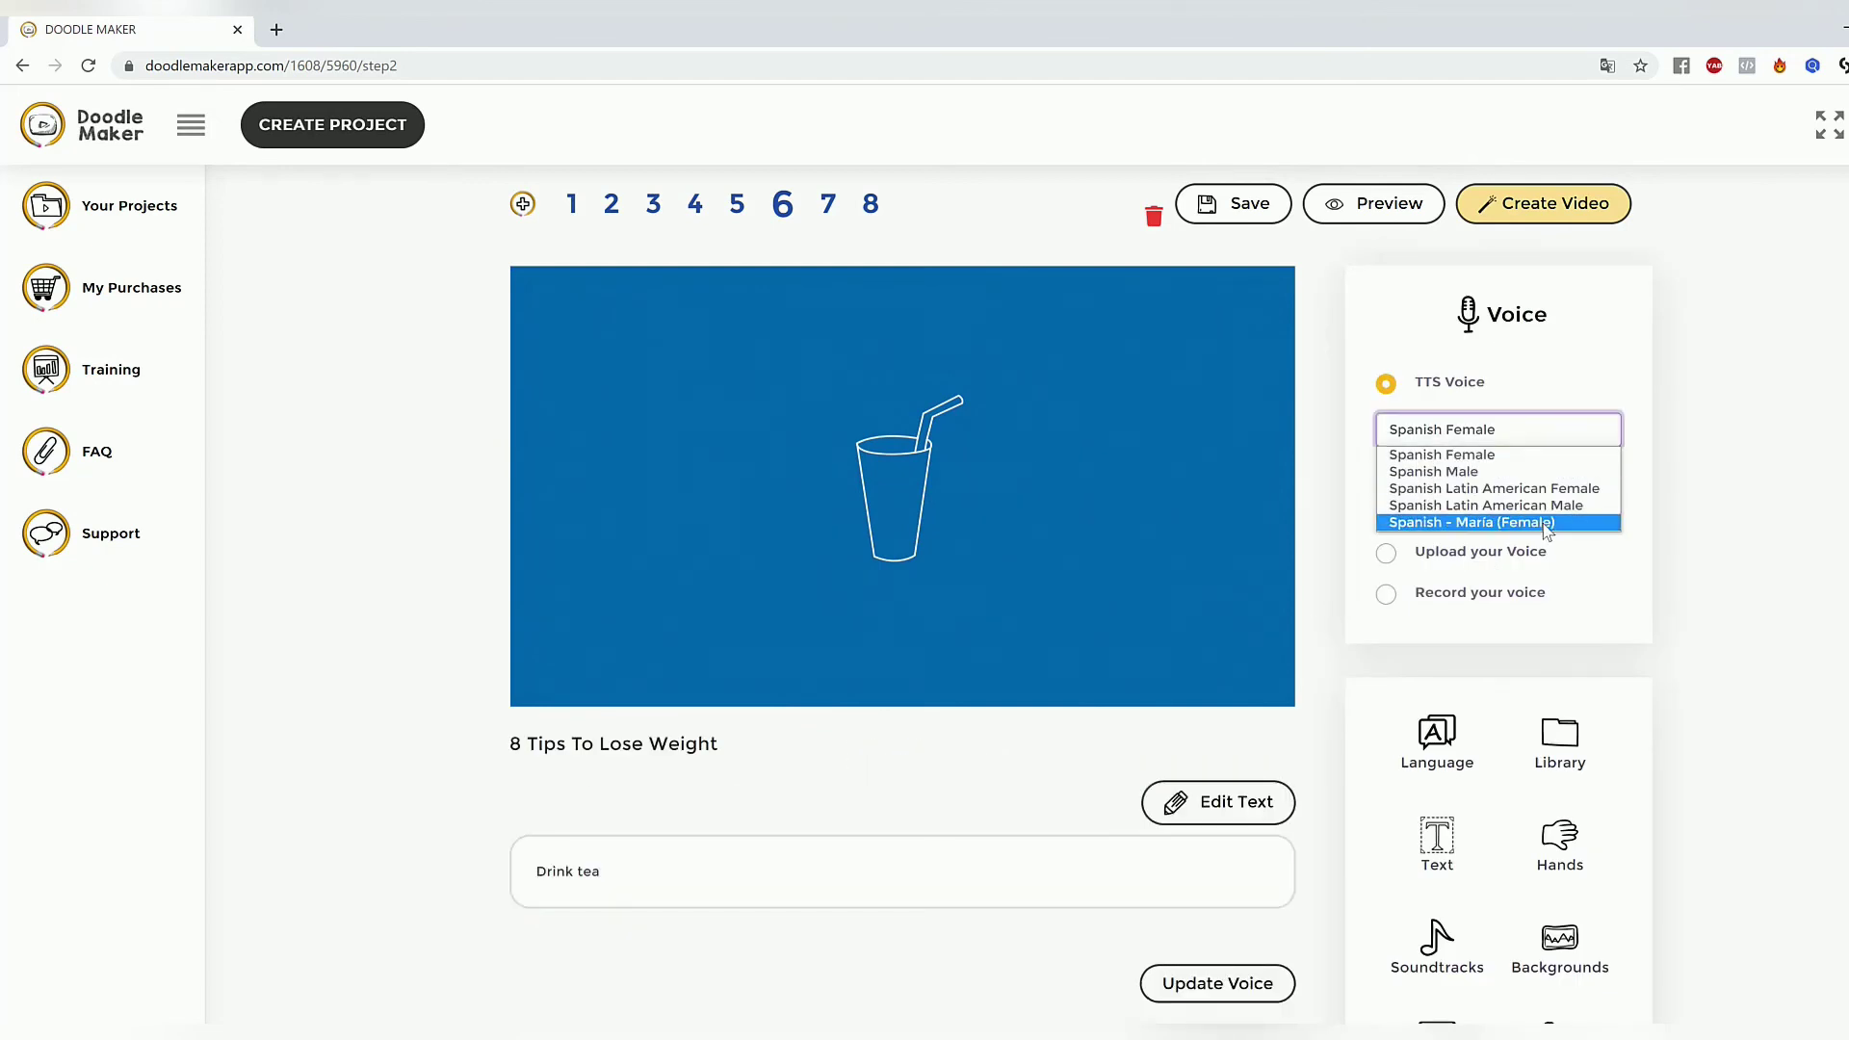
{"action": "left_click", "coordinate": [1490, 523]}
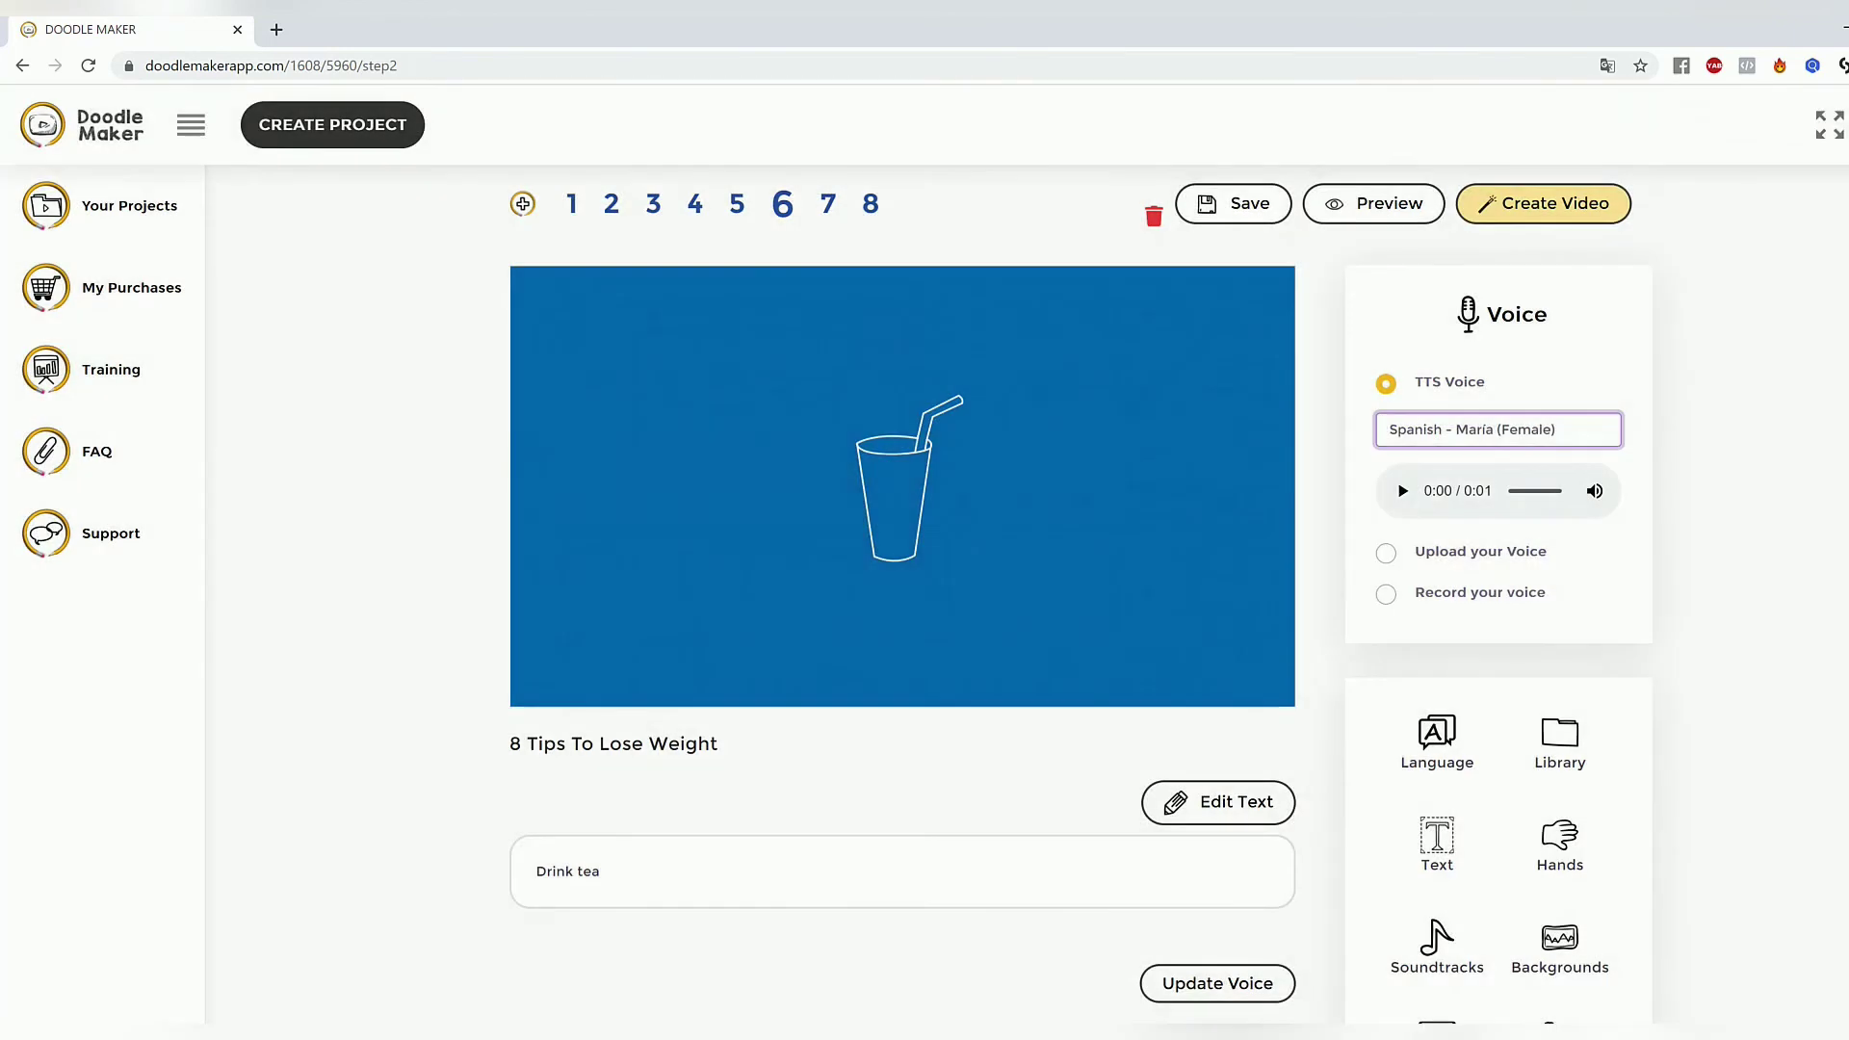
{"action": "left_click", "coordinate": [1405, 491]}
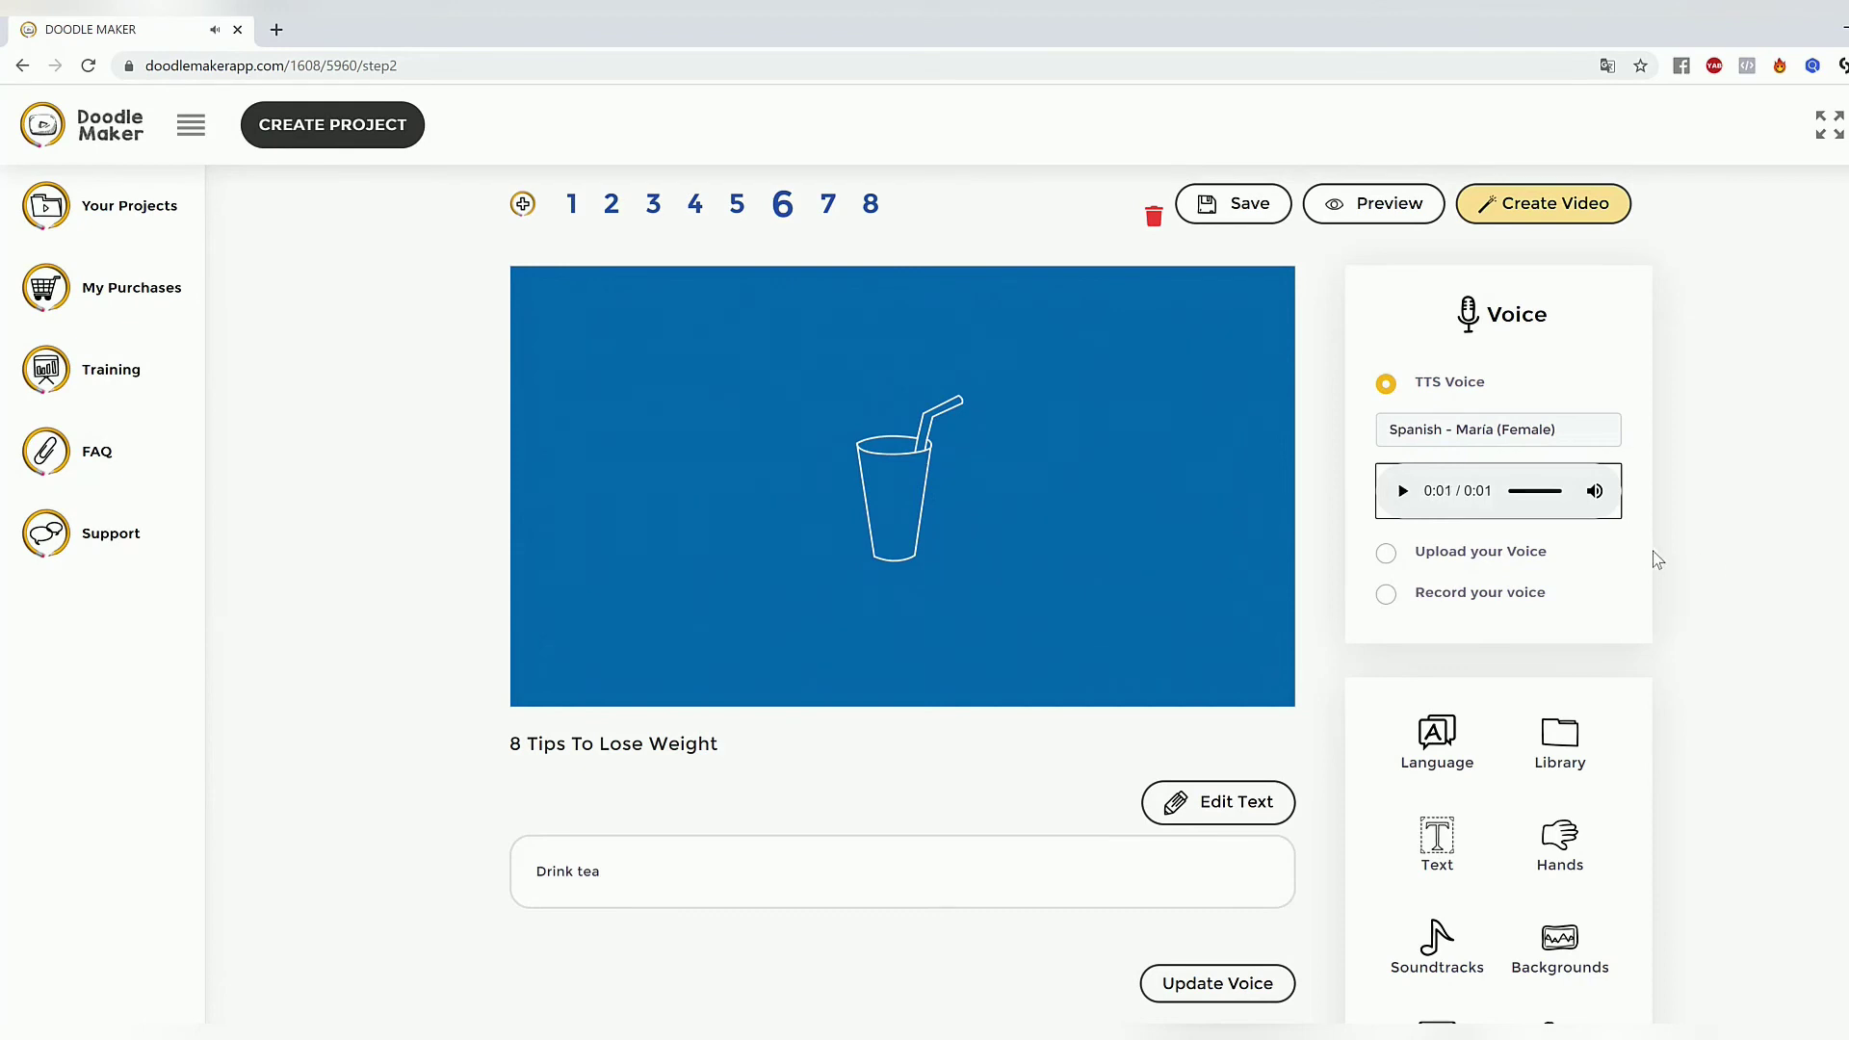
{"action": "left_click", "coordinate": [1678, 556]}
{"action": "scroll", "coordinate": [559, 390], "scroll_direction": "up", "scroll_amount": 1}
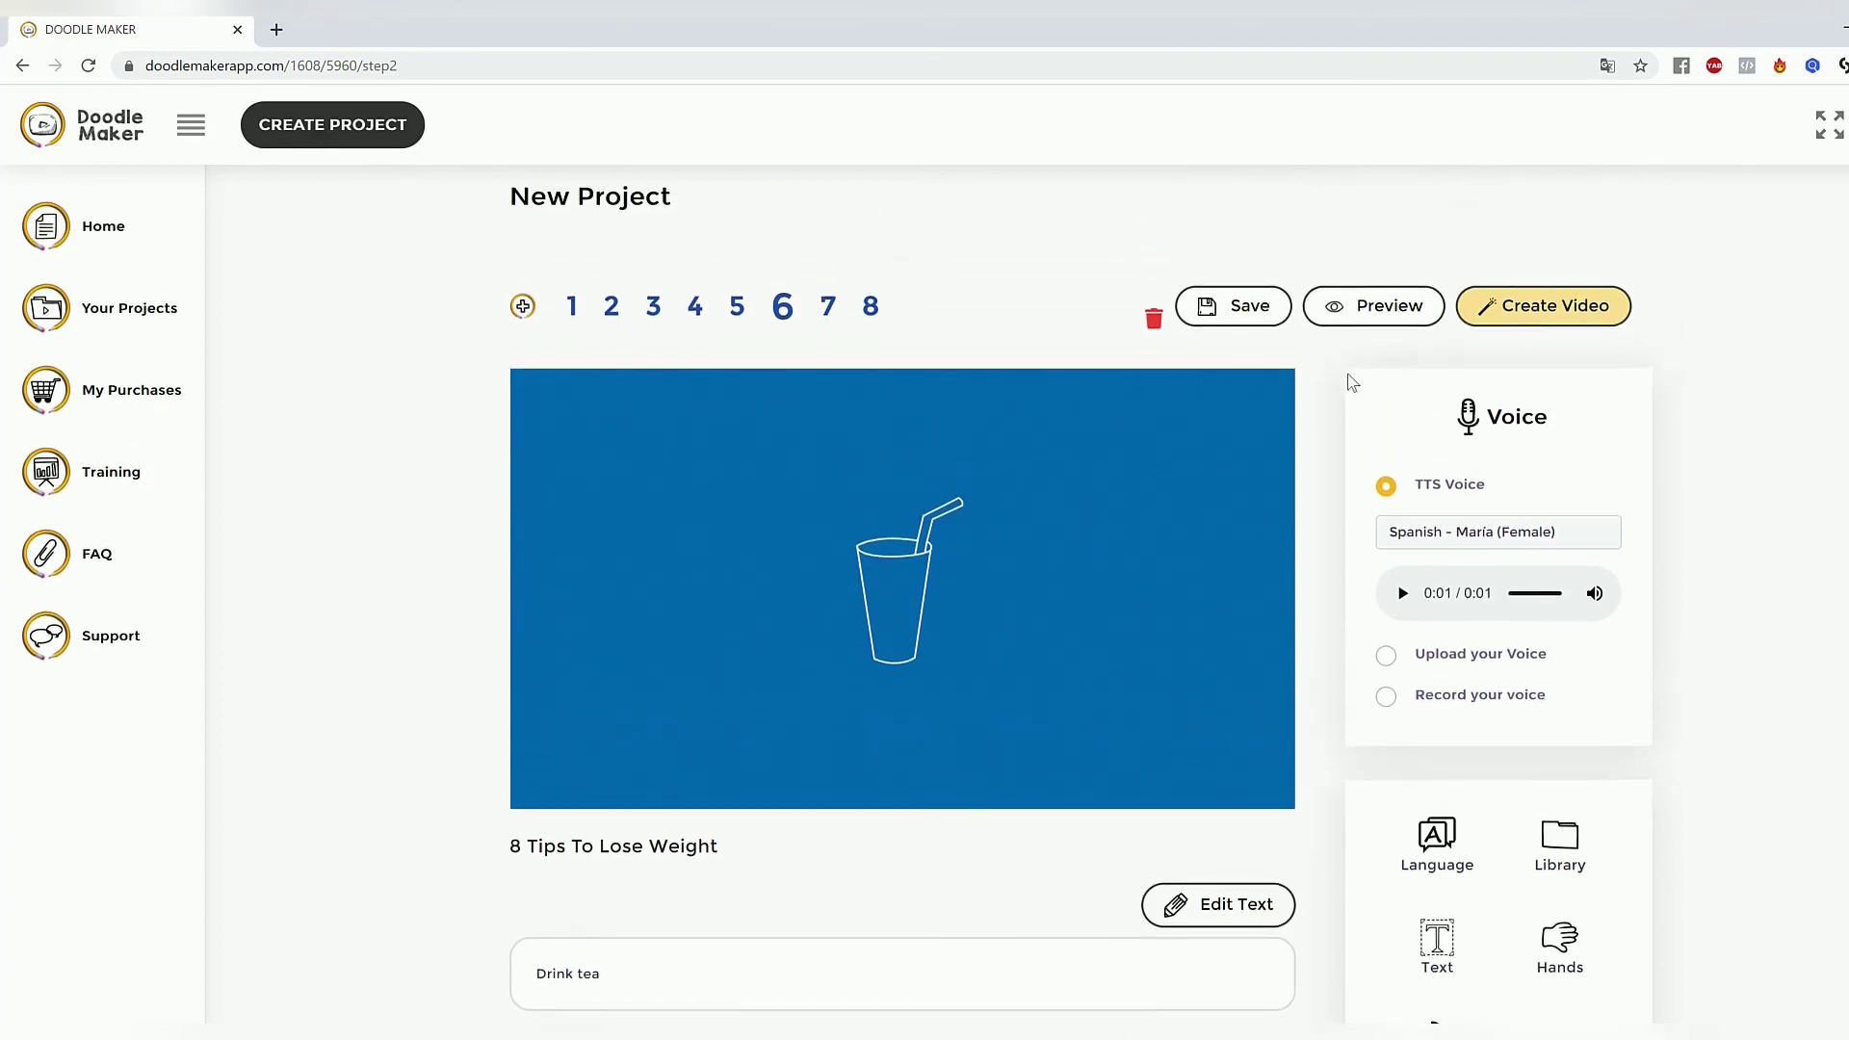
Start a new project with the AI Video Translation Engine.
{"action": "left_click", "coordinate": [122, 241]}
{"action": "left_click", "coordinate": [321, 139]}
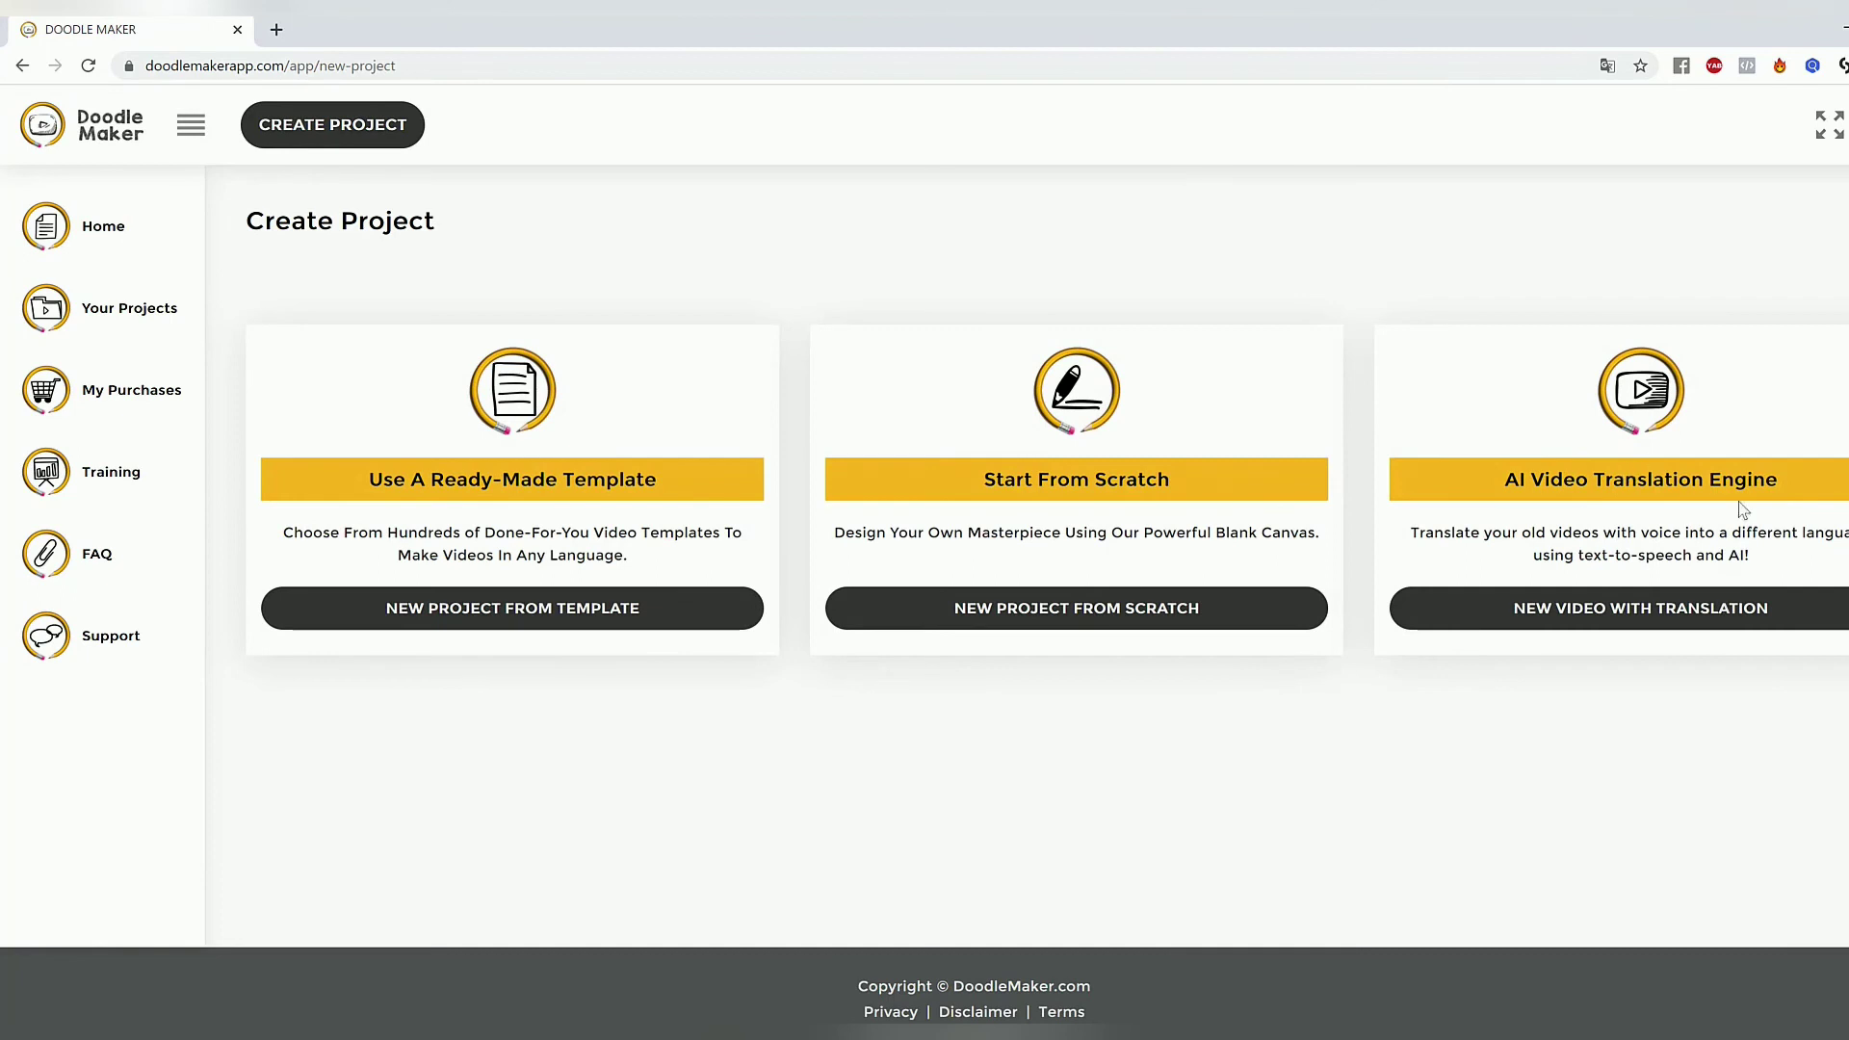
{"action": "left_click_drag", "start_coordinate": [1594, 479], "coordinate": [1817, 525]}
{"action": "left_click", "coordinate": [1677, 617]}
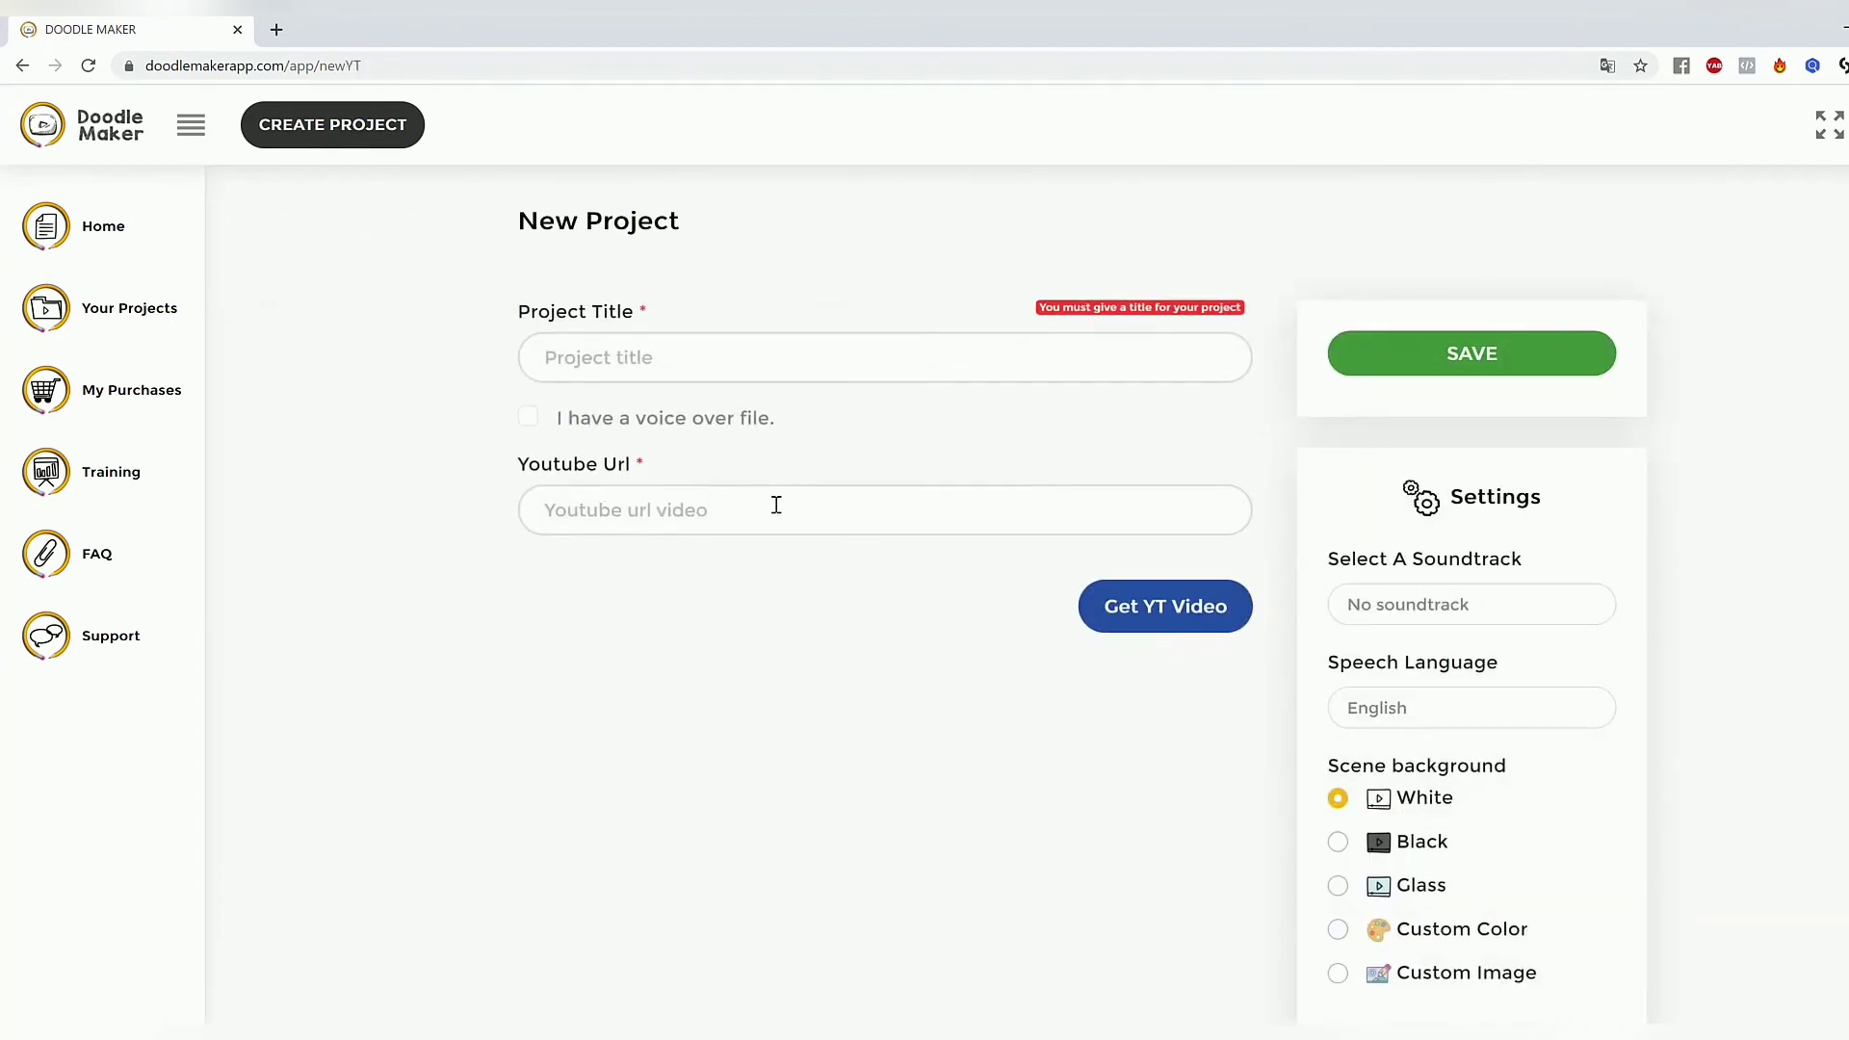
Title the new translation project "Weight Loss Video".
{"action": "scroll", "coordinate": [1397, 563], "scroll_direction": "down", "scroll_amount": 7}
{"action": "scroll", "coordinate": [1155, 565], "scroll_direction": "up", "scroll_amount": 7}
{"action": "left_click", "coordinate": [701, 363]}
{"action": "type", "text": "Weight Loss video"}
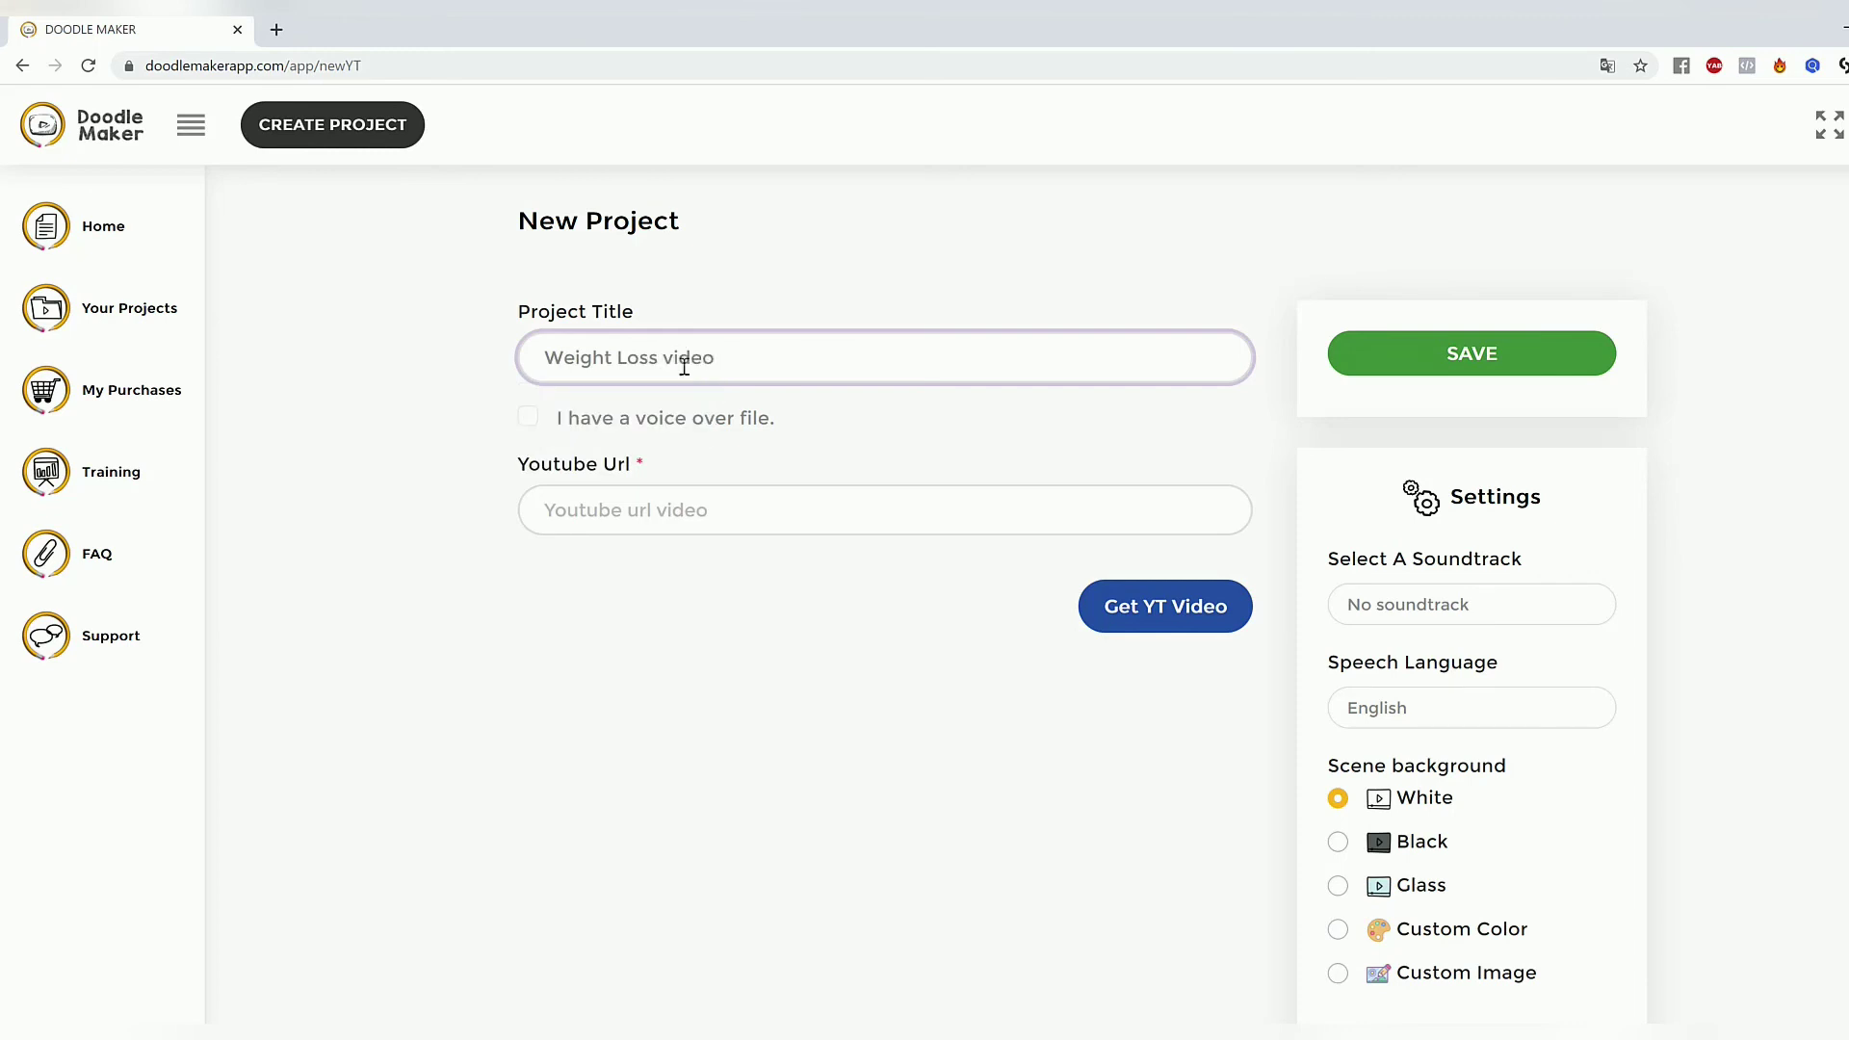
{"action": "left_click_drag", "start_coordinate": [662, 364], "coordinate": [675, 364]}
{"action": "type", "text": "V"}
{"action": "left_click", "coordinate": [835, 495]}
{"action": "type", "text": "https://www.youtube.com/watch?v=MOs3CvGkdbI"}
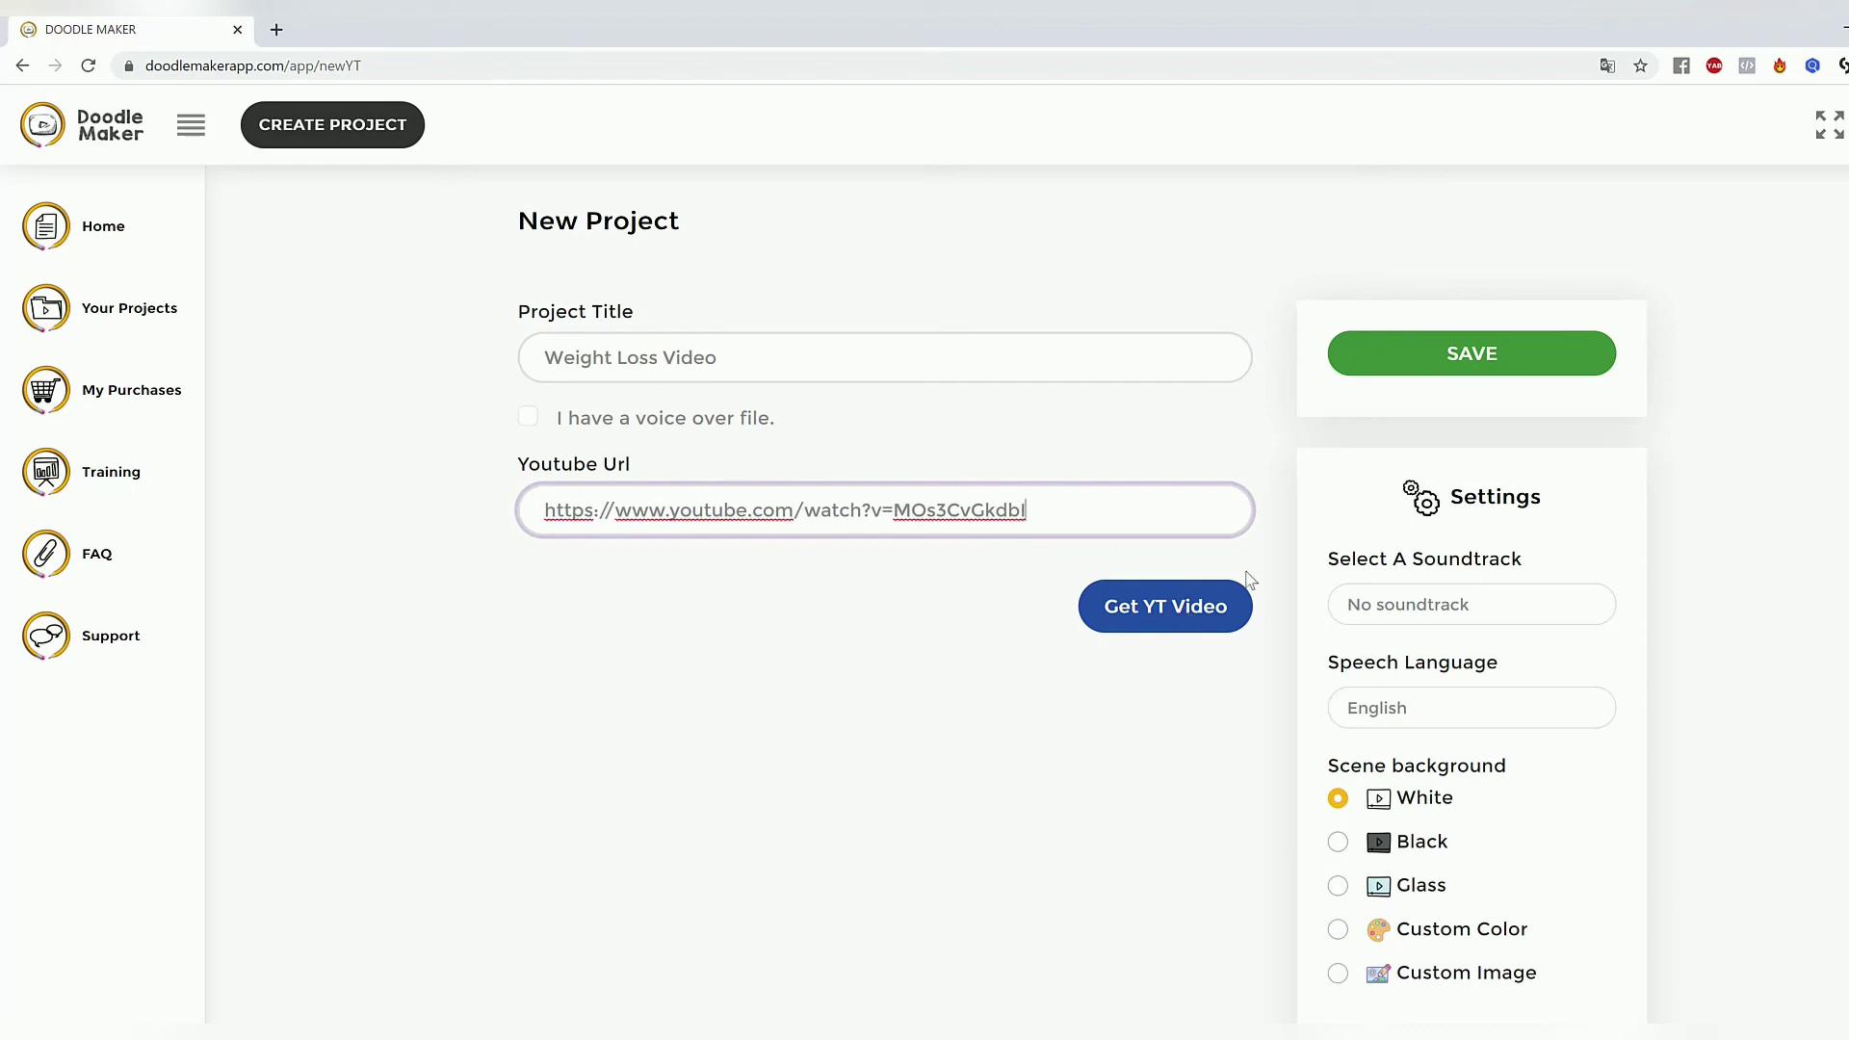
{"action": "left_click", "coordinate": [1187, 617]}
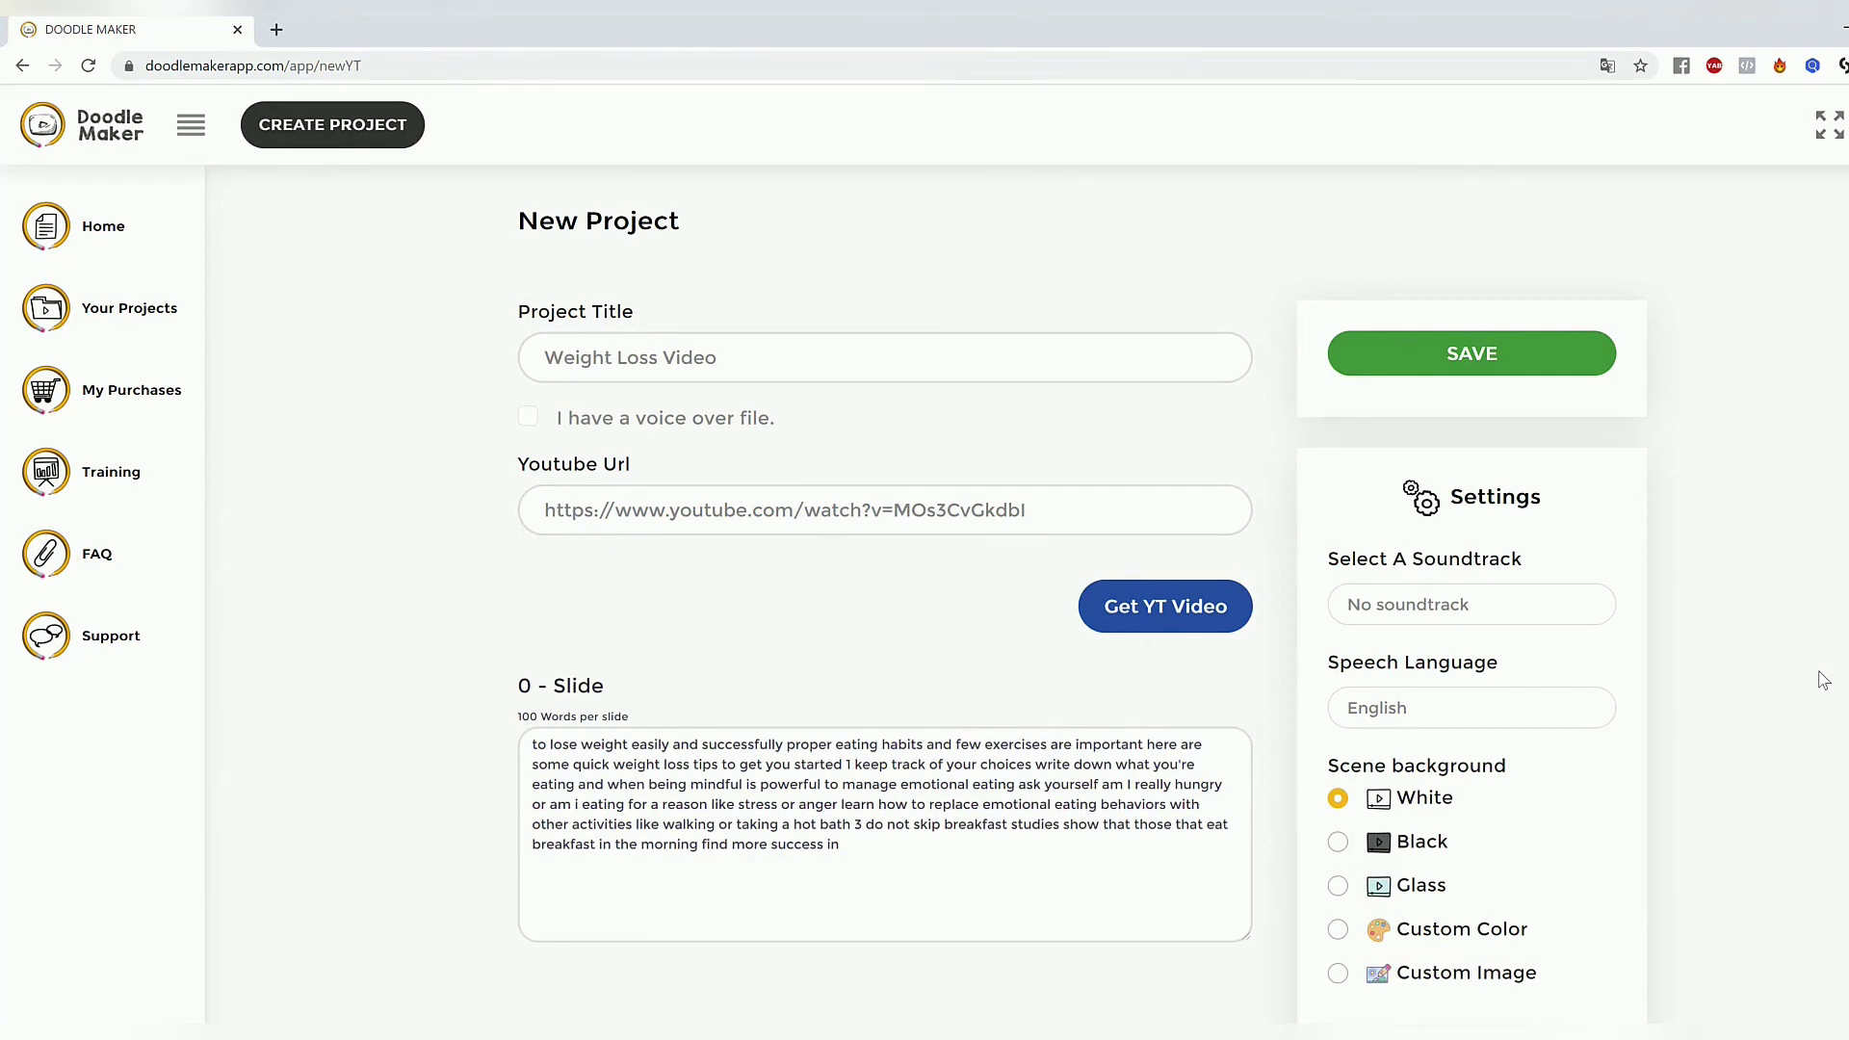
Read through the transcript text of the generated slides and the project settings beside it.
{"action": "scroll", "coordinate": [1817, 681], "scroll_direction": "down", "scroll_amount": 2}
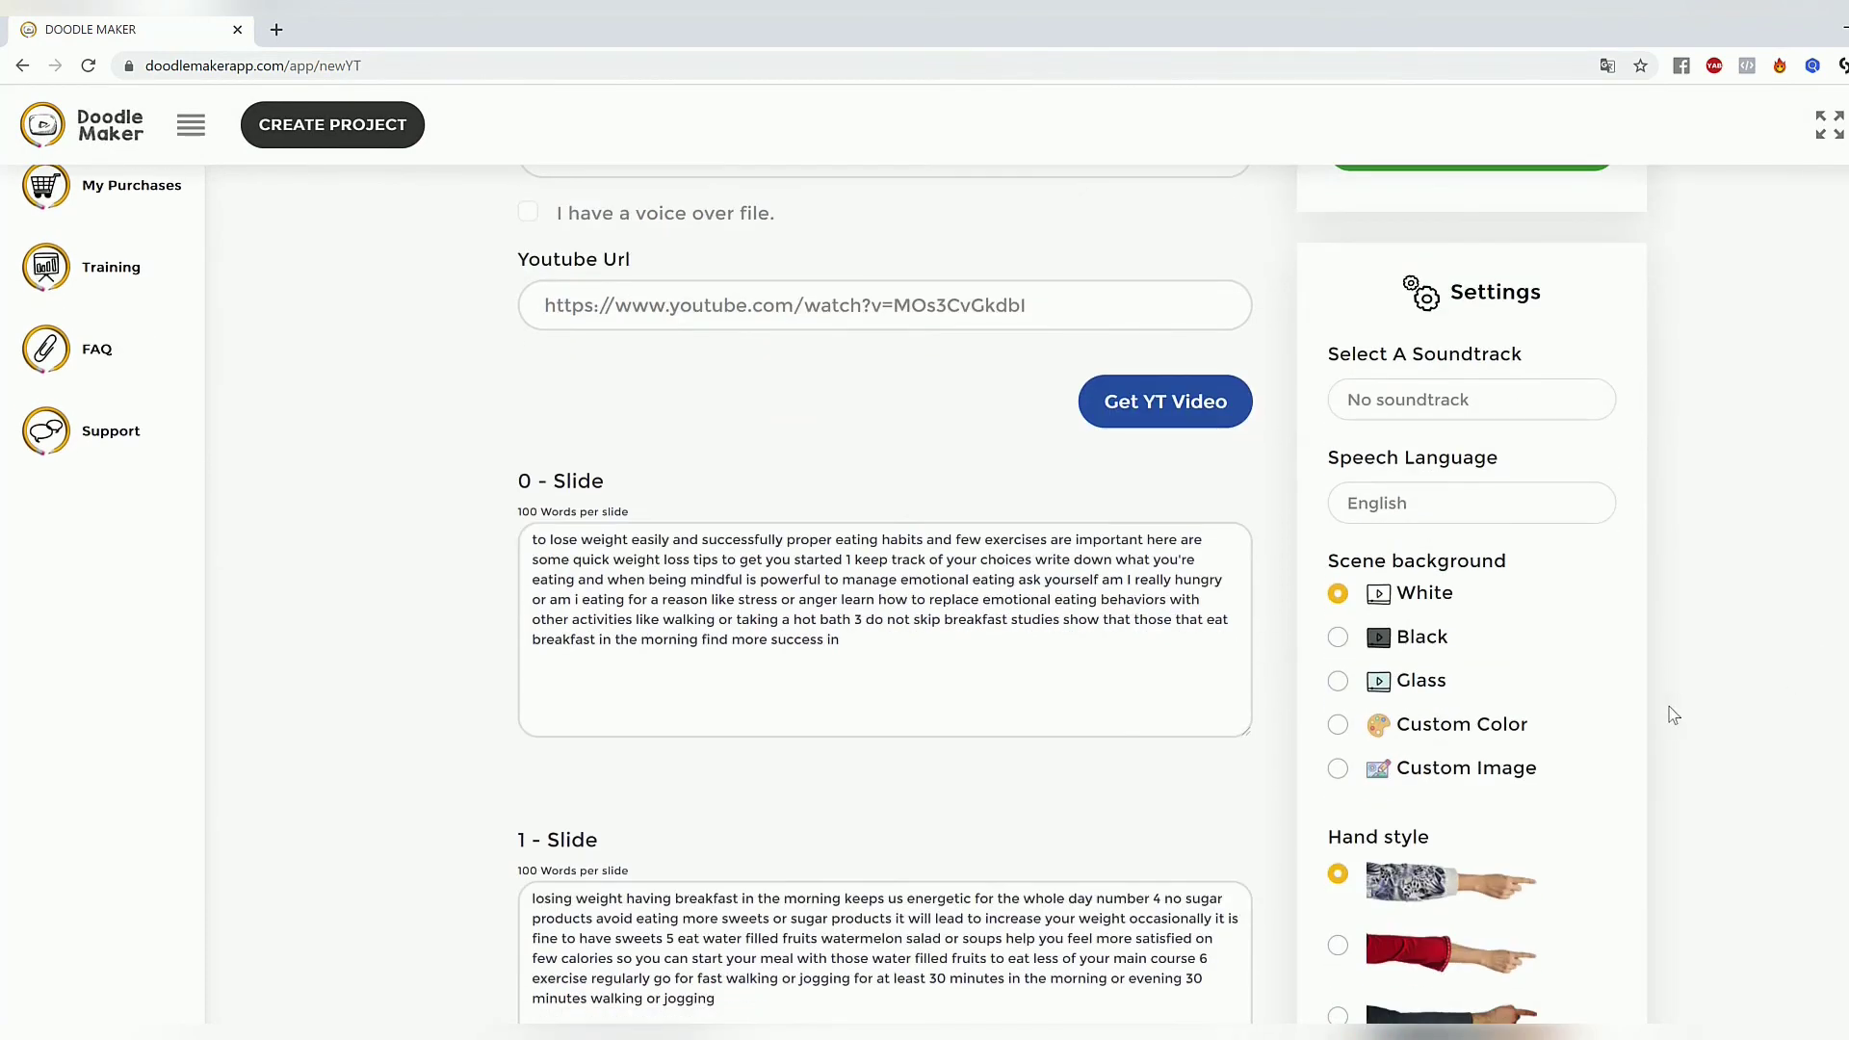
{"action": "scroll", "coordinate": [1673, 715], "scroll_direction": "down", "scroll_amount": 5}
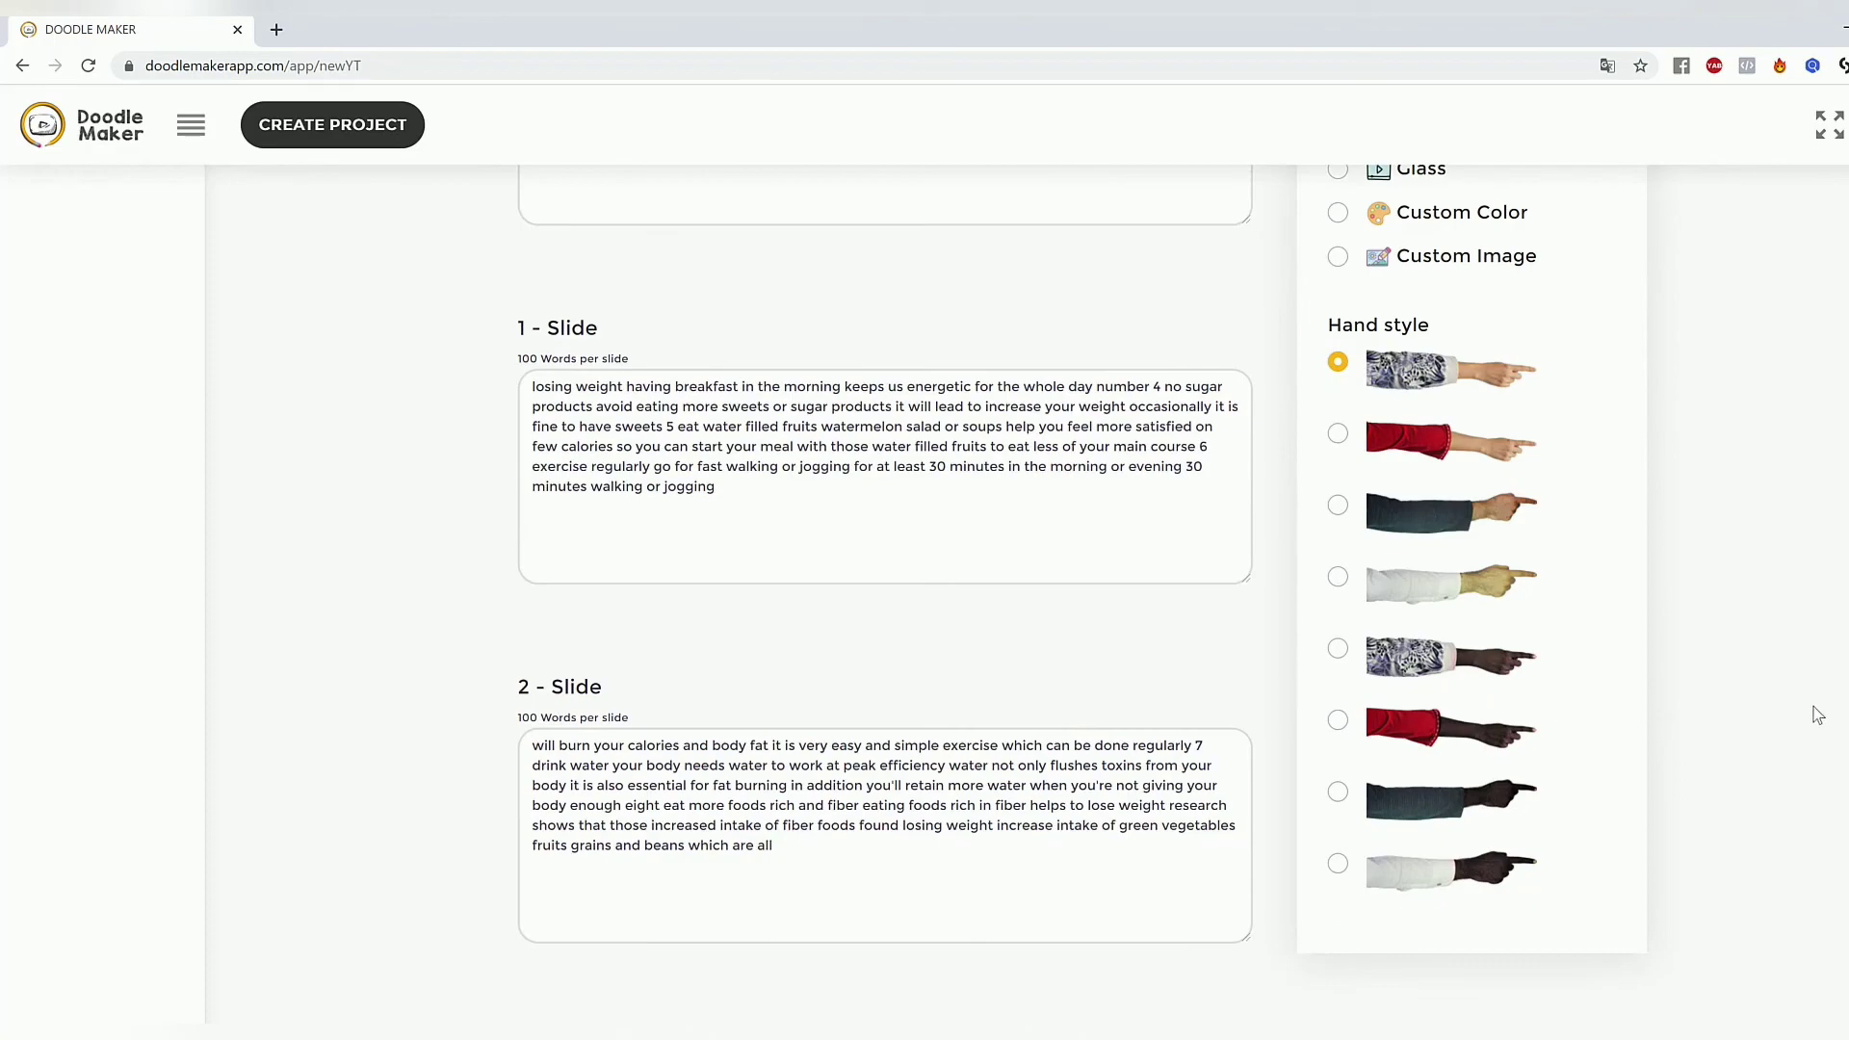
{"action": "scroll", "coordinate": [702, 550], "scroll_direction": "down", "scroll_amount": 11}
{"action": "scroll", "coordinate": [854, 635], "scroll_direction": "up", "scroll_amount": 6}
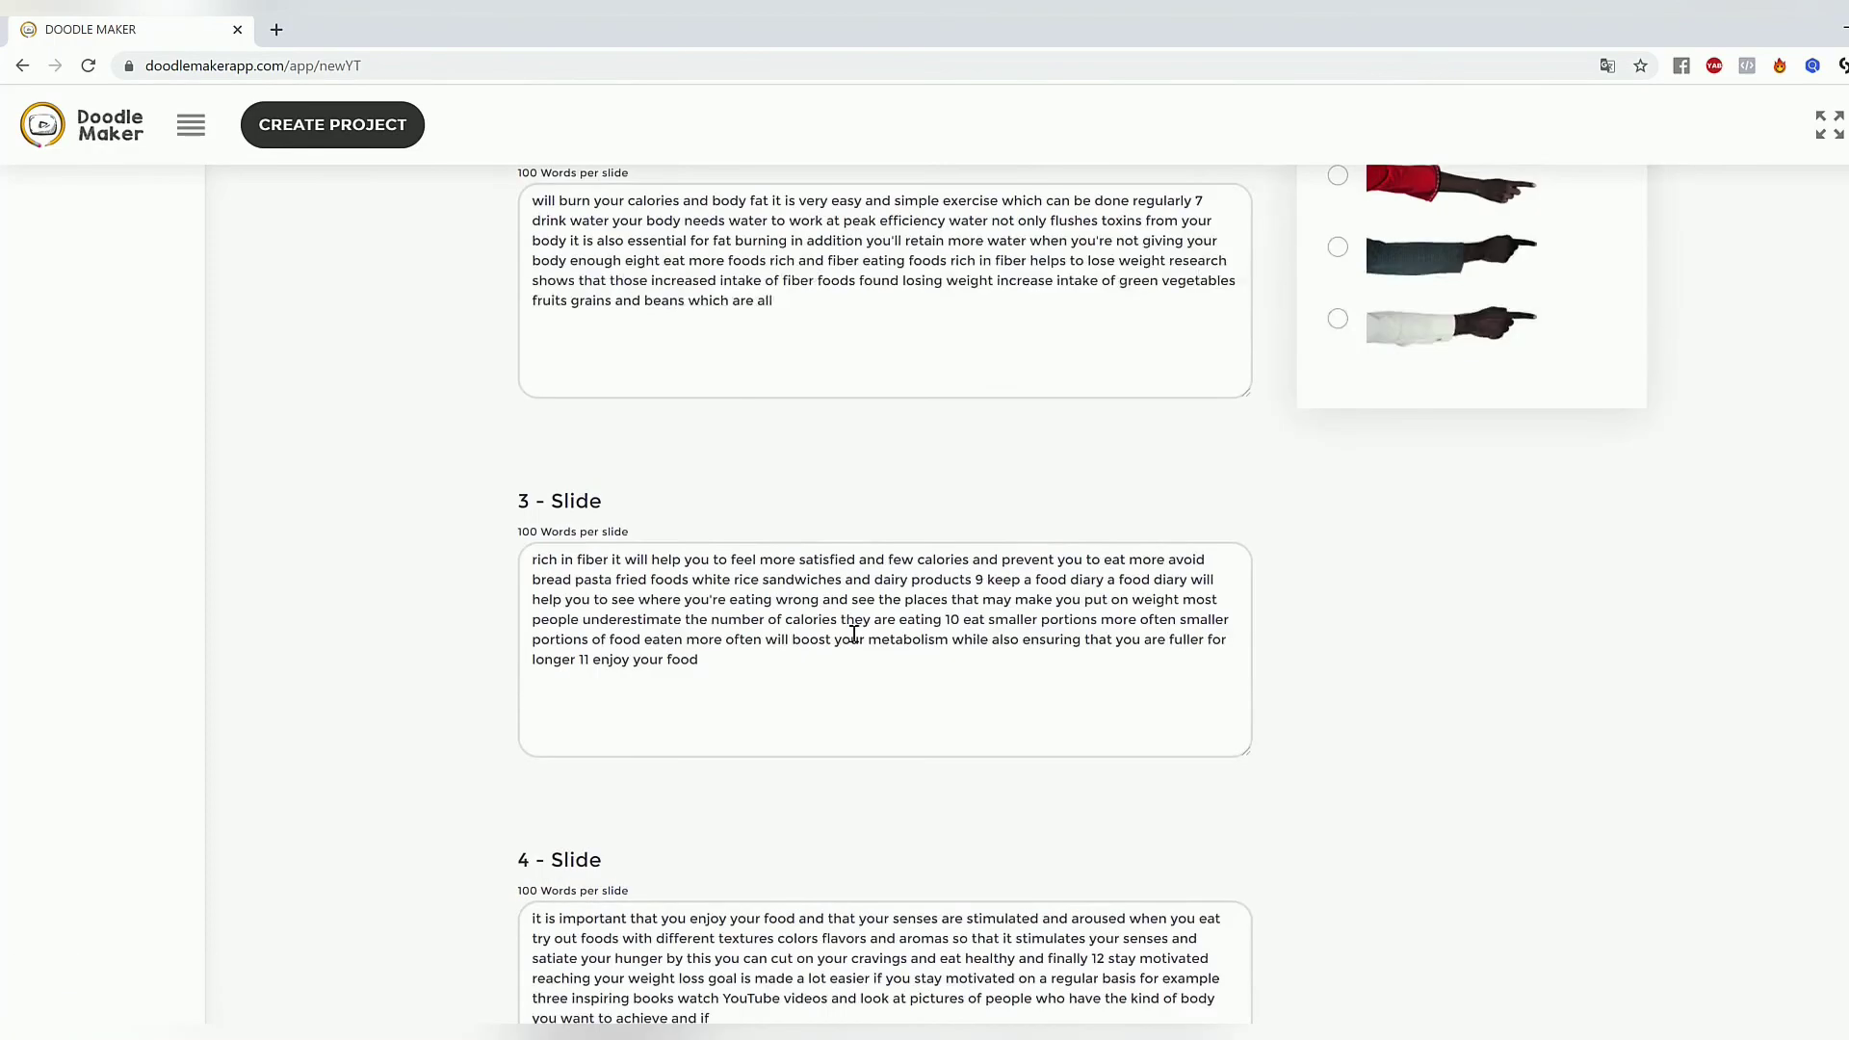
{"action": "scroll", "coordinate": [854, 636], "scroll_direction": "up", "scroll_amount": 10}
{"action": "scroll", "coordinate": [1754, 640], "scroll_direction": "up", "scroll_amount": 2}
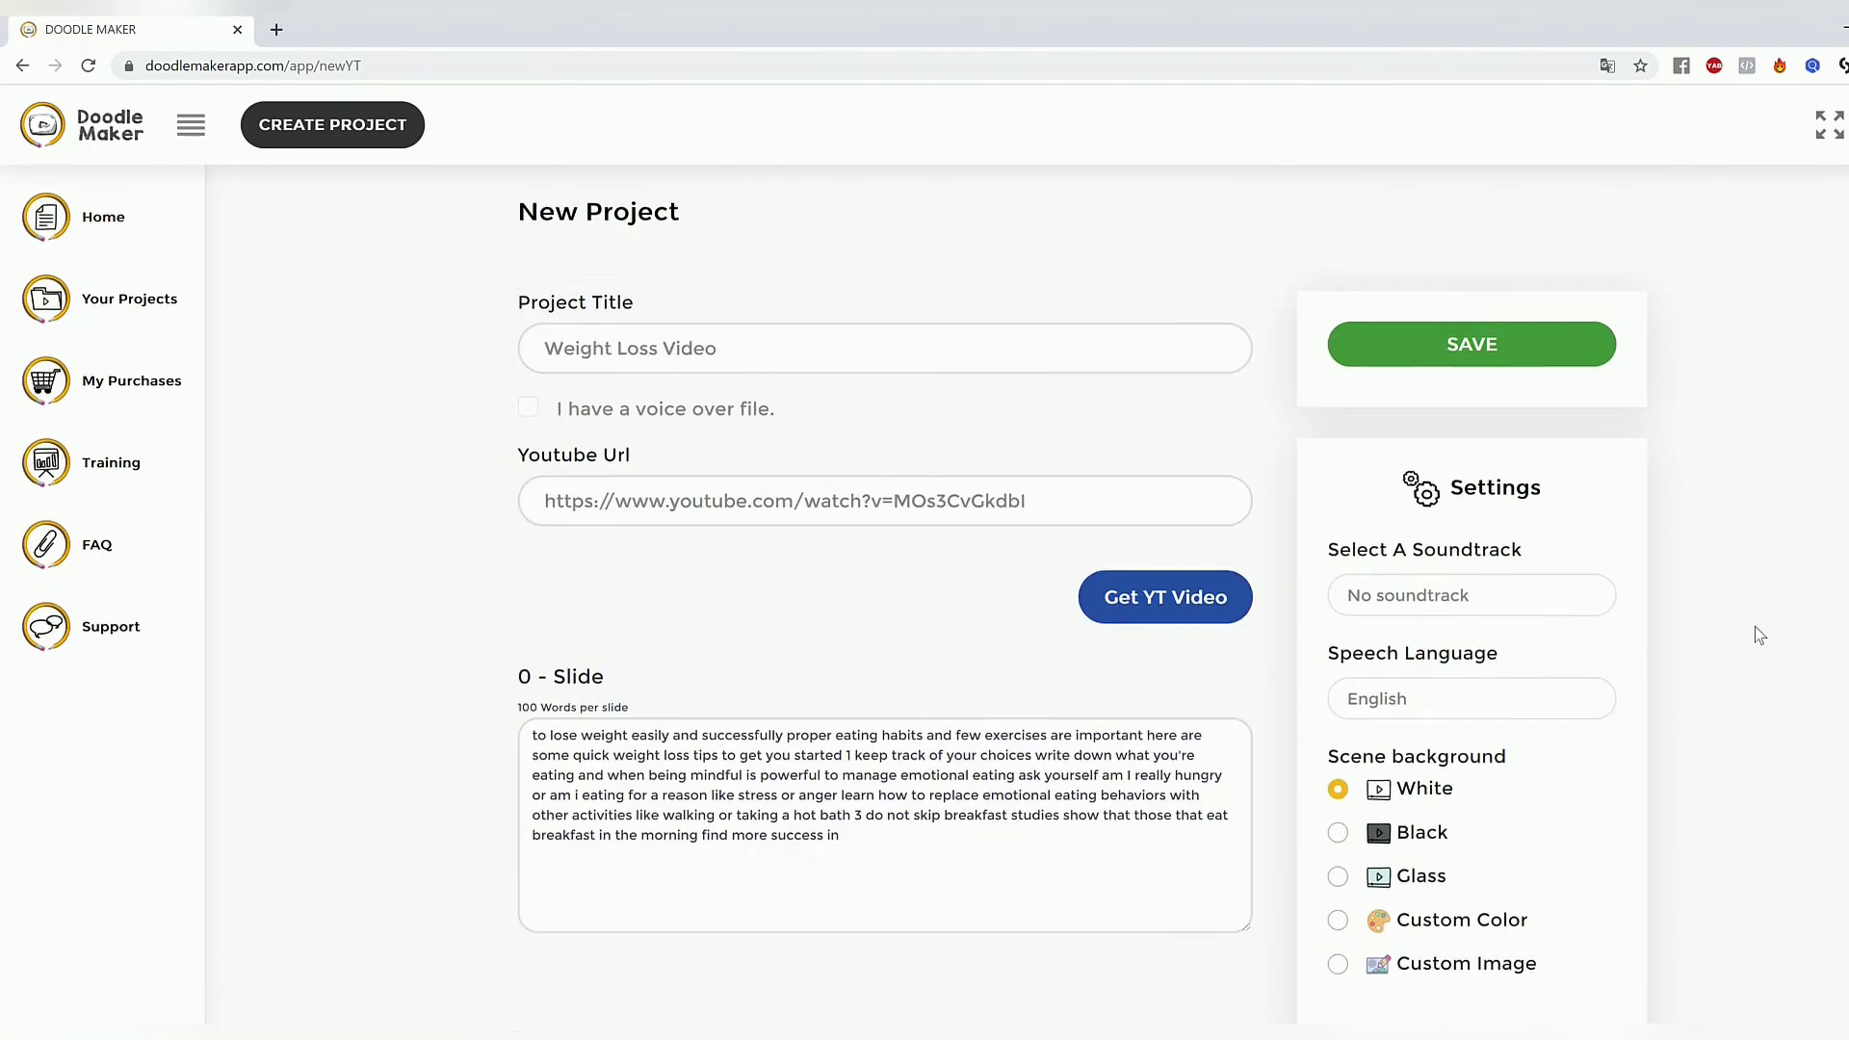
{"action": "scroll", "coordinate": [1737, 643], "scroll_direction": "down", "scroll_amount": 4}
{"action": "left_click_drag", "start_coordinate": [904, 447], "coordinate": [819, 362]}
{"action": "left_click", "coordinate": [892, 392]}
{"action": "scroll", "coordinate": [1018, 441], "scroll_direction": "up", "scroll_amount": 3}
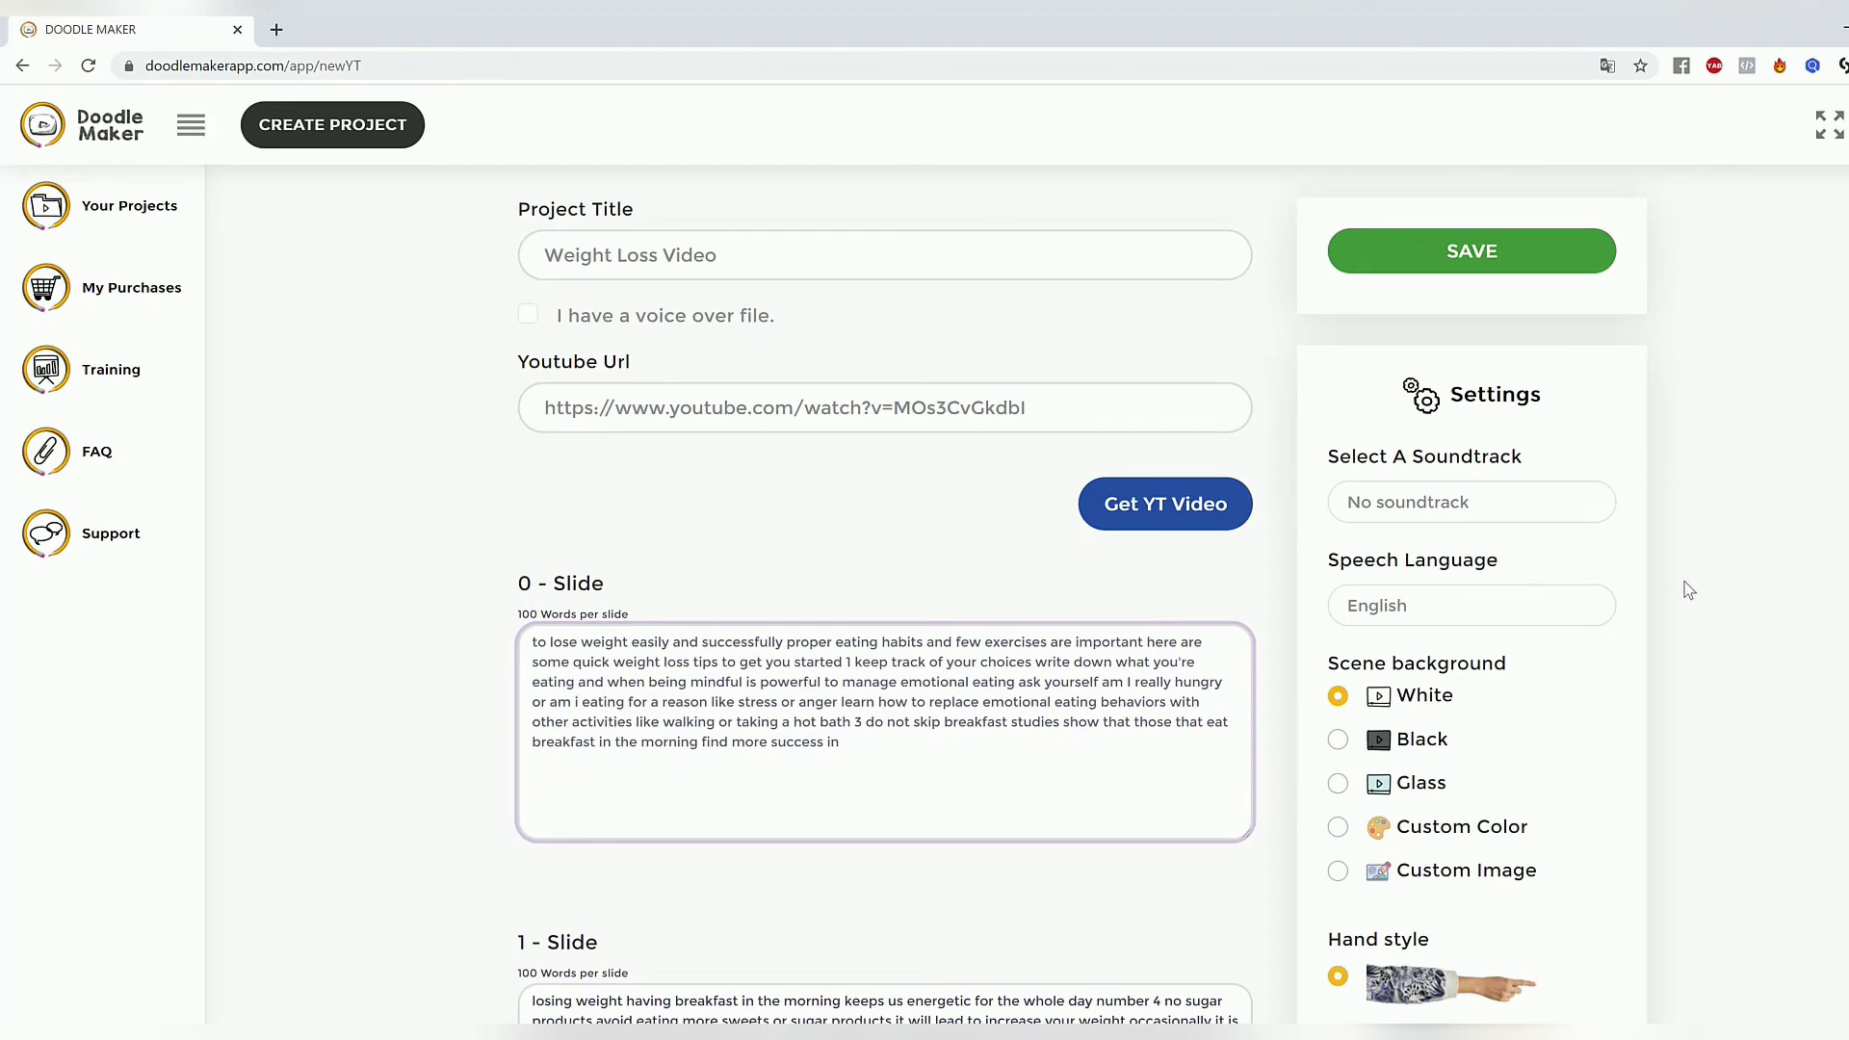
Save the new Weight Loss Video project so its slides are generated.
{"action": "scroll", "coordinate": [1679, 592], "scroll_direction": "down", "scroll_amount": 5}
{"action": "scroll", "coordinate": [1679, 592], "scroll_direction": "up", "scroll_amount": 6}
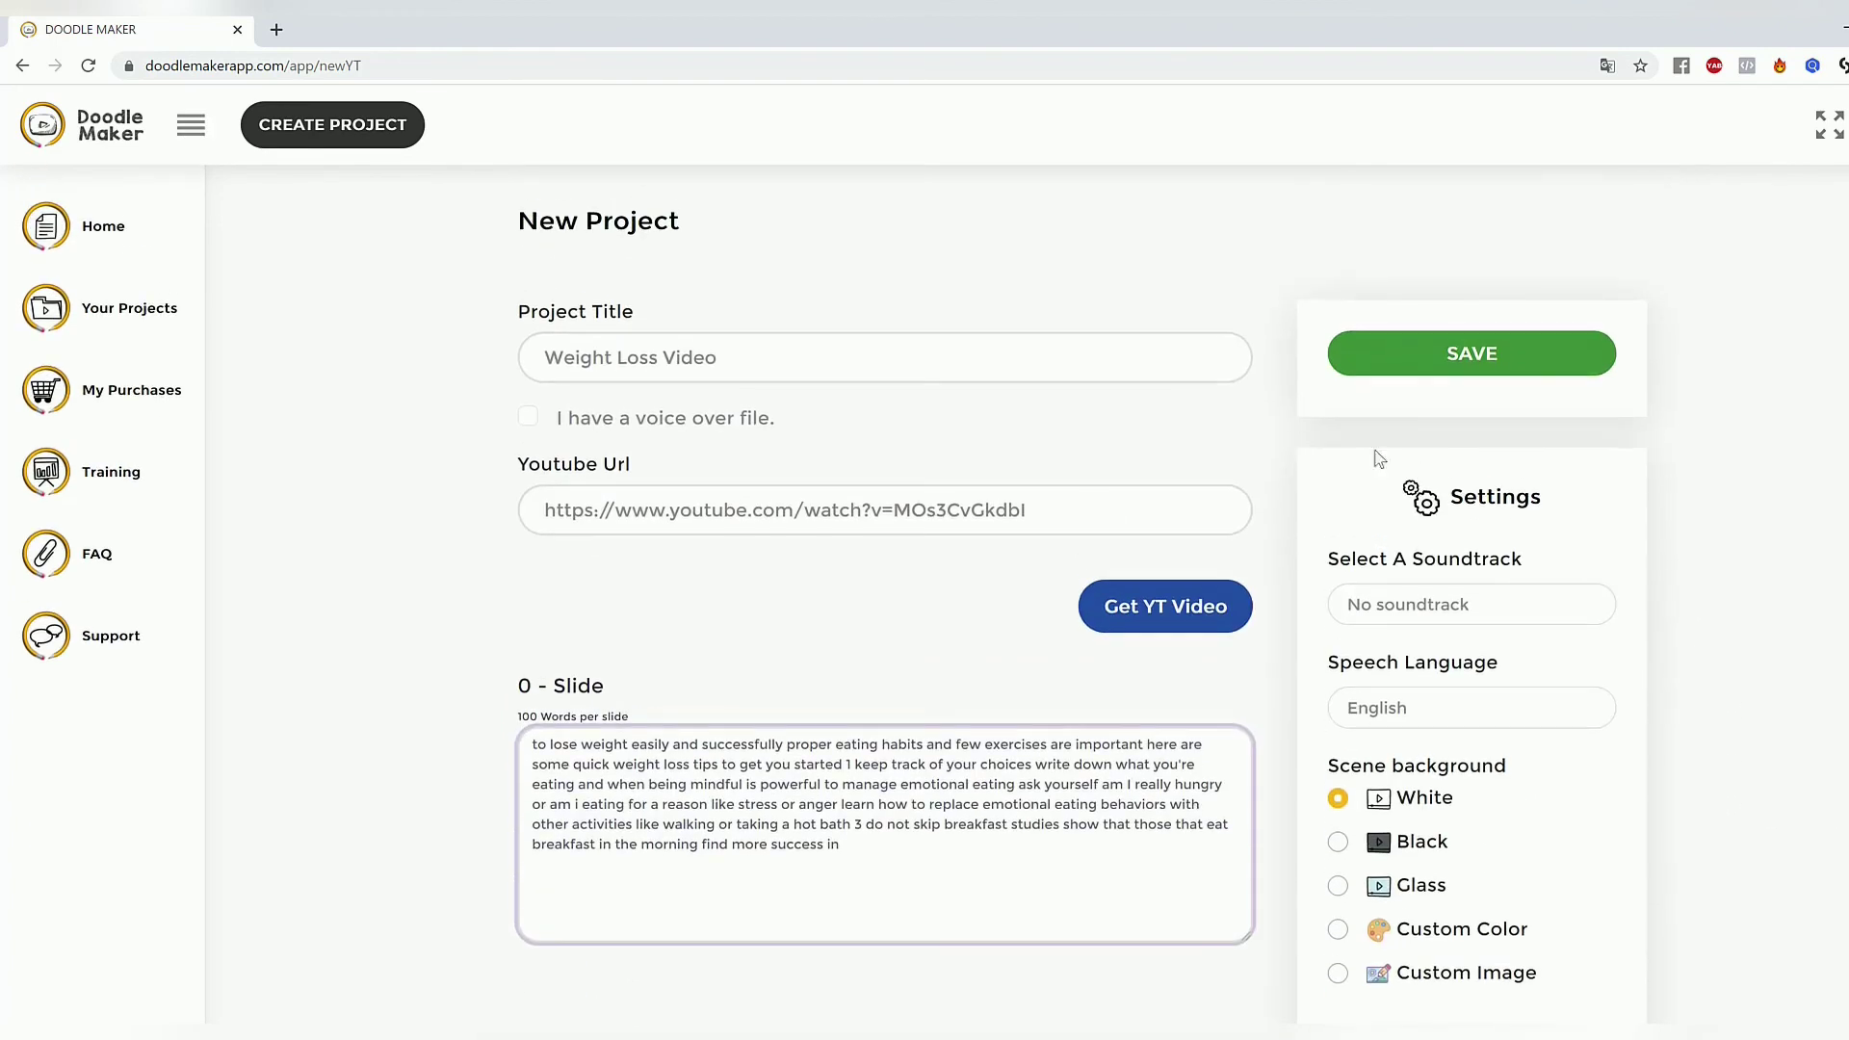
{"action": "left_click", "coordinate": [1525, 362]}
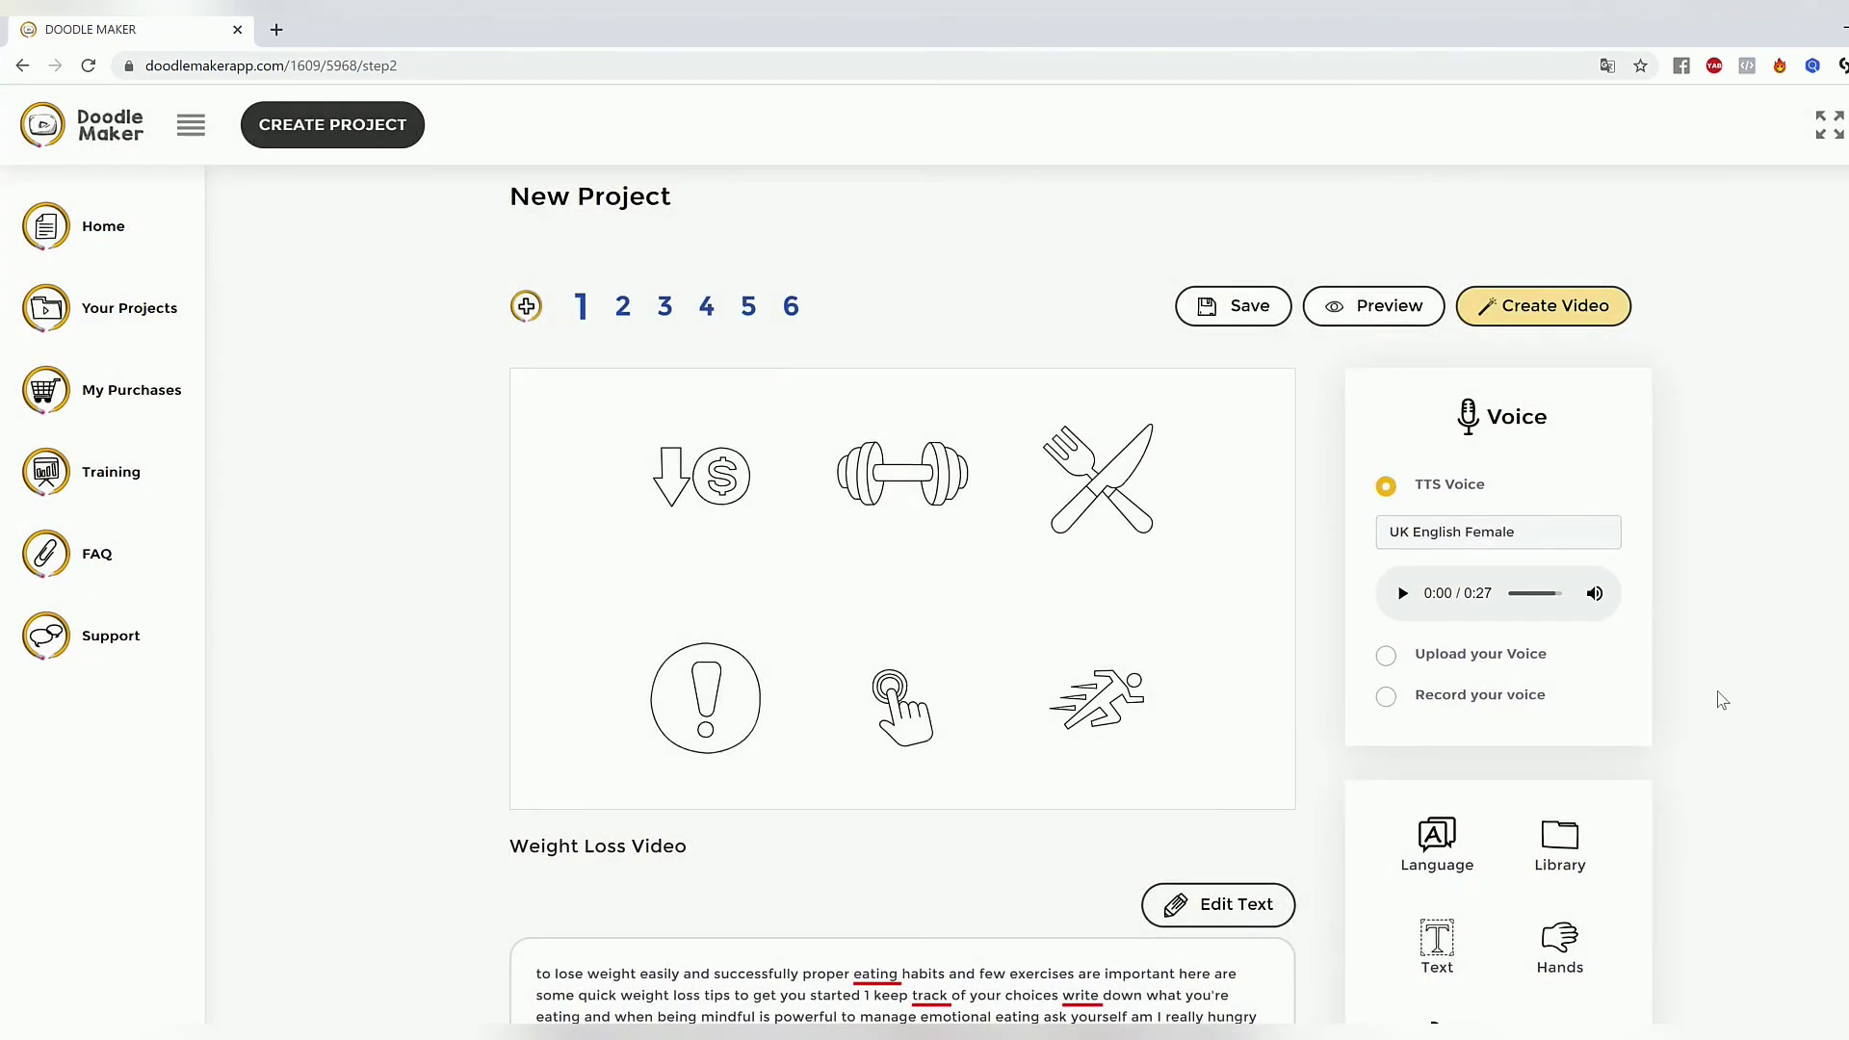
Change the project's speech language to Italian with Auto Translation enabled, and update the project.
{"action": "scroll", "coordinate": [1709, 696], "scroll_direction": "down", "scroll_amount": 4}
{"action": "scroll", "coordinate": [1705, 693], "scroll_direction": "up", "scroll_amount": 4}
{"action": "scroll", "coordinate": [1590, 694], "scroll_direction": "down", "scroll_amount": 3}
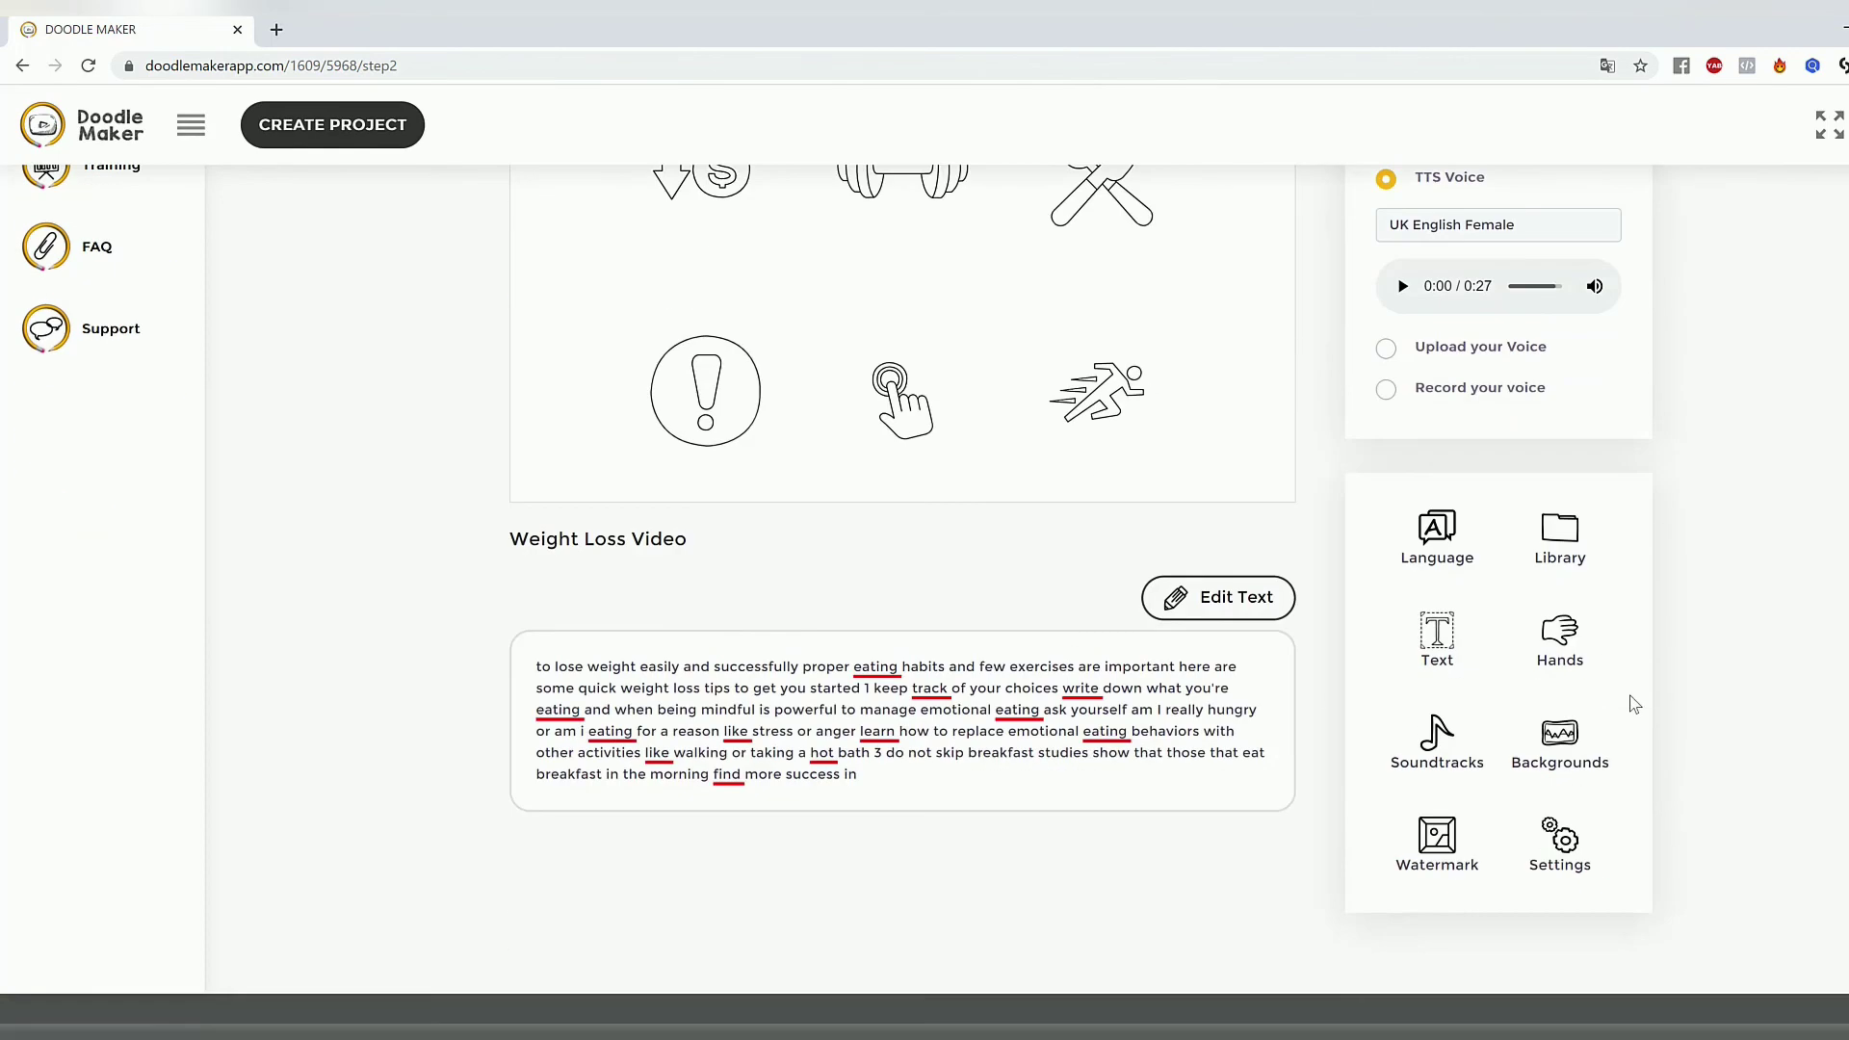
{"action": "left_click", "coordinate": [1424, 529]}
{"action": "left_click", "coordinate": [950, 249]}
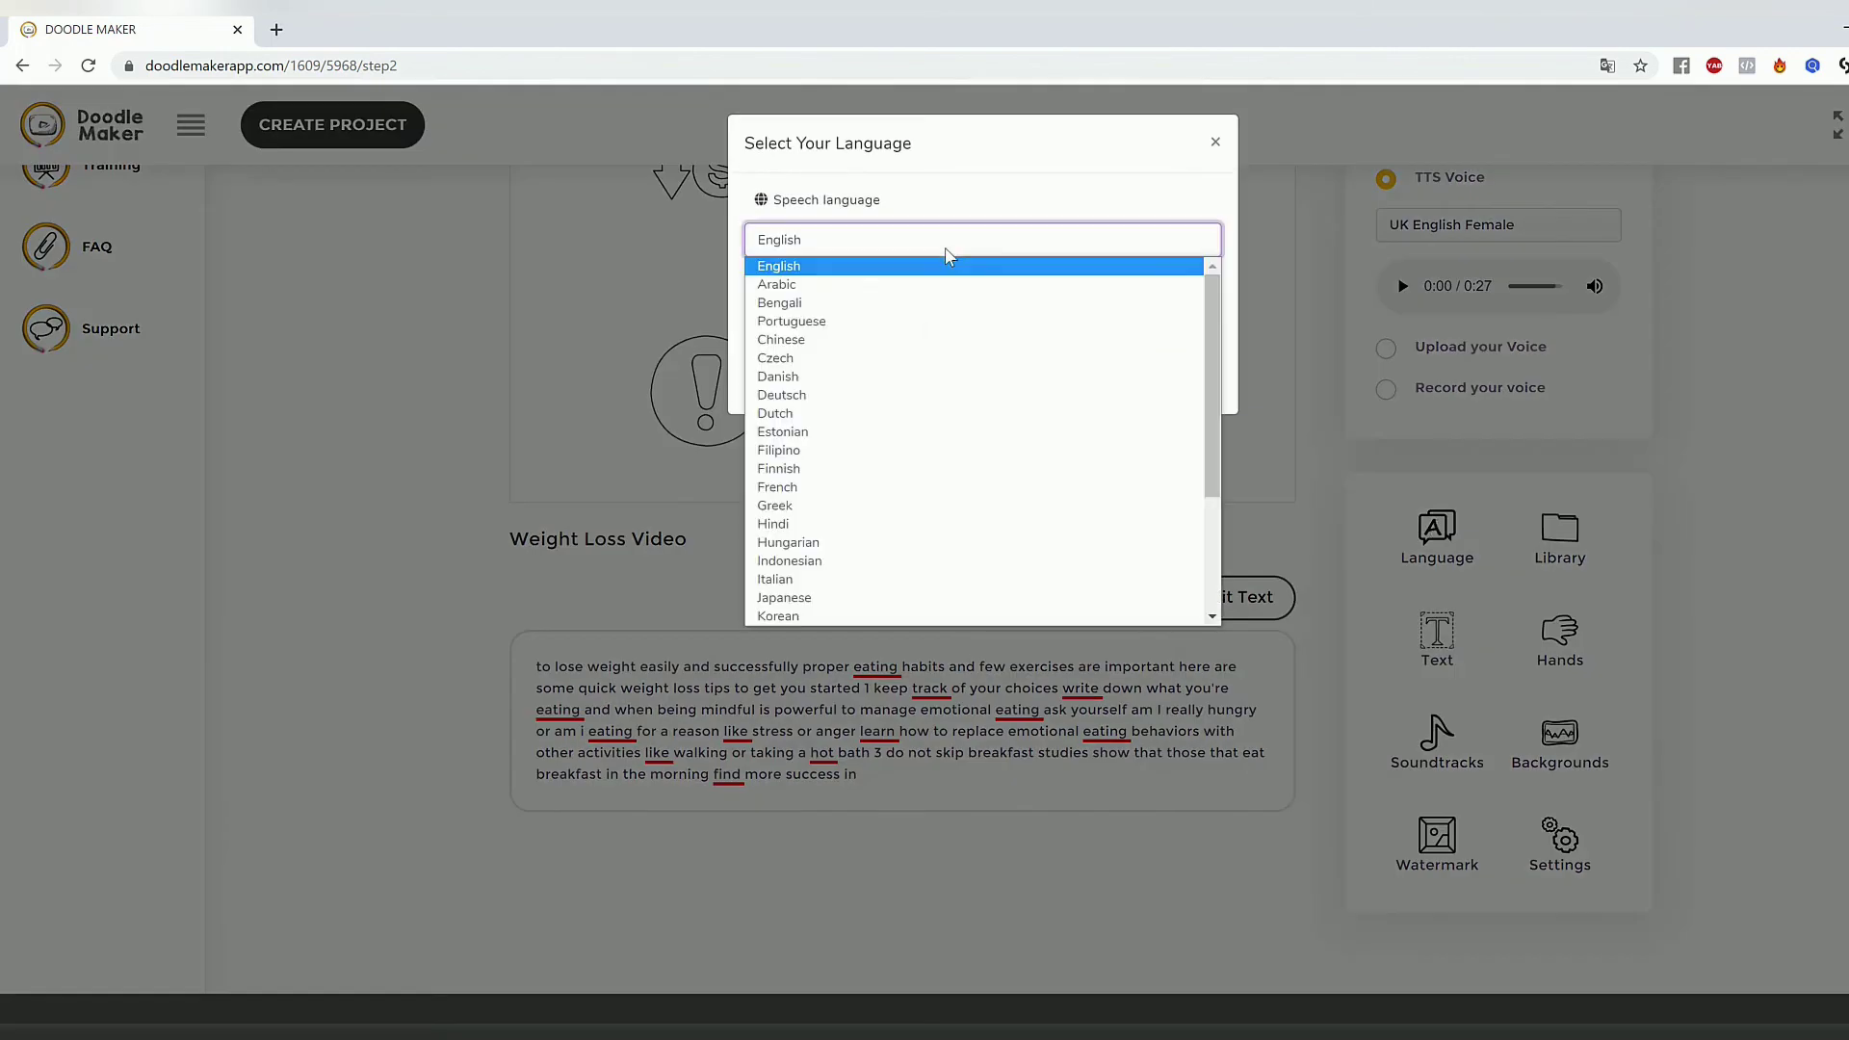
{"action": "scroll", "coordinate": [905, 457], "scroll_direction": "down", "scroll_amount": 2}
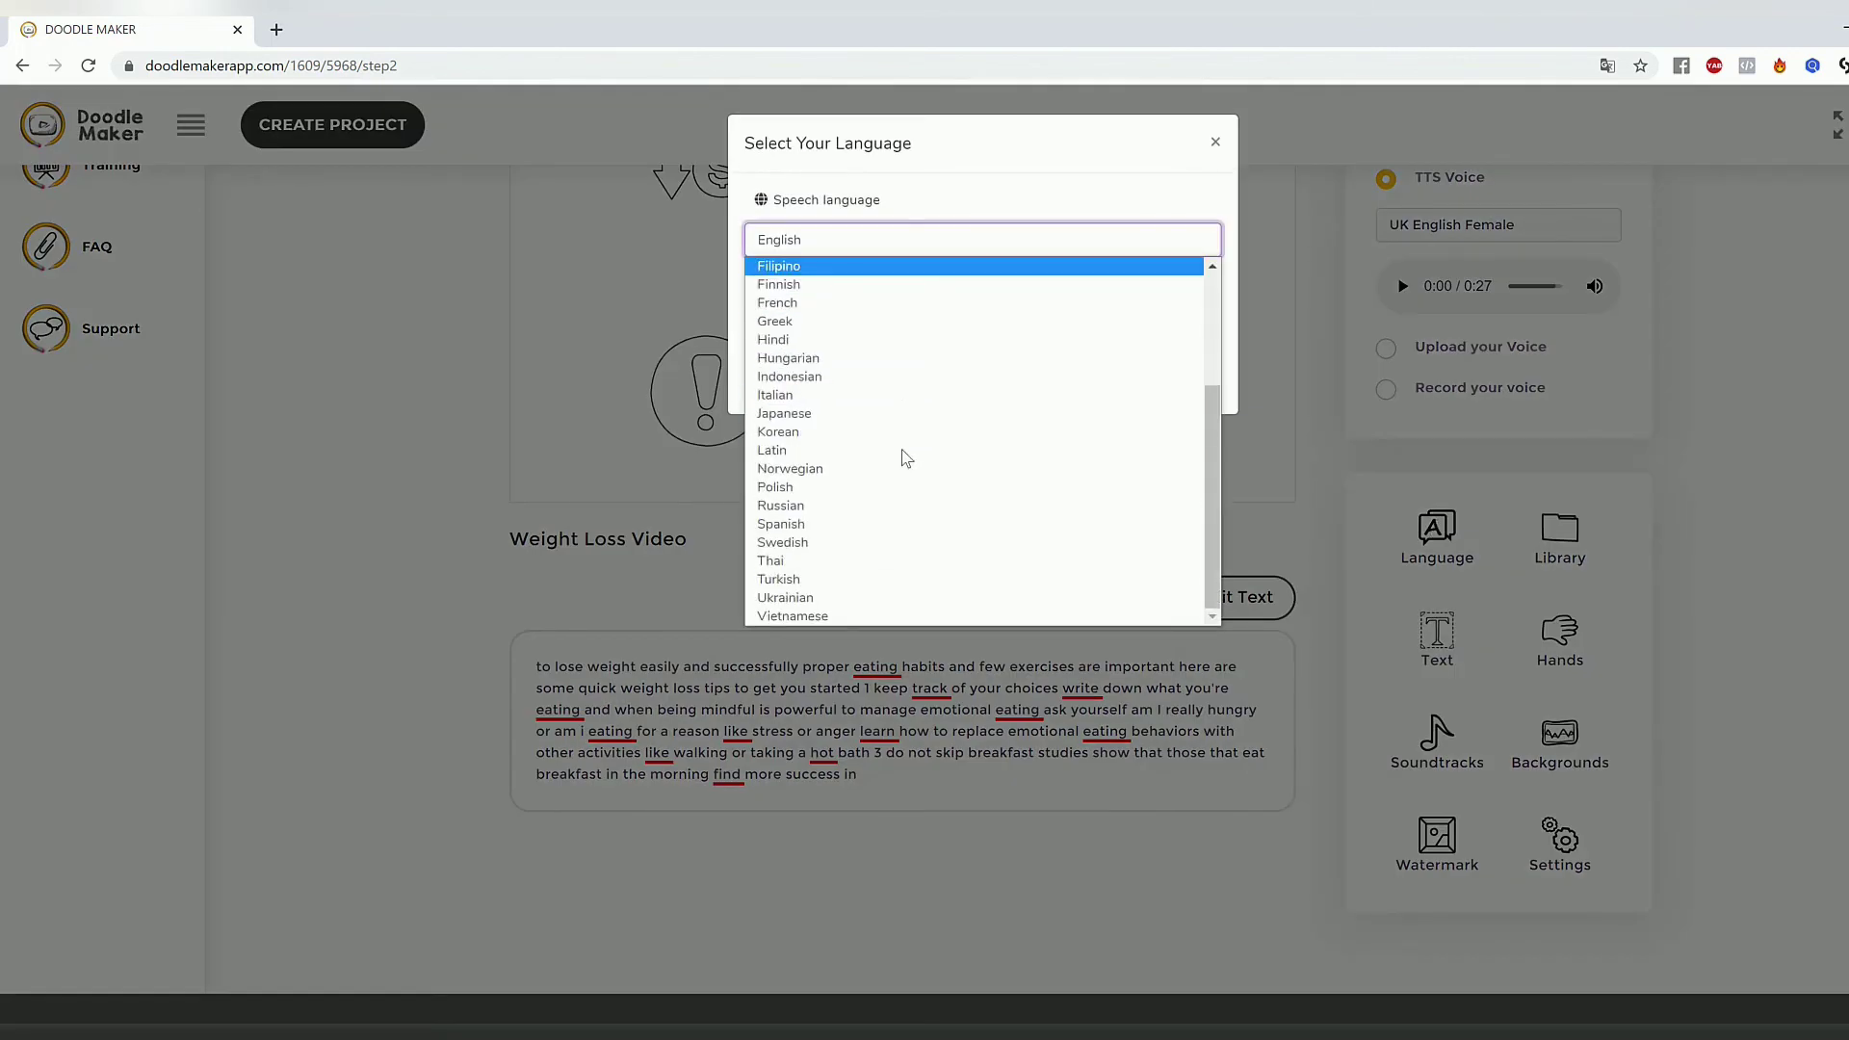
{"action": "scroll", "coordinate": [891, 541], "scroll_direction": "up", "scroll_amount": 2}
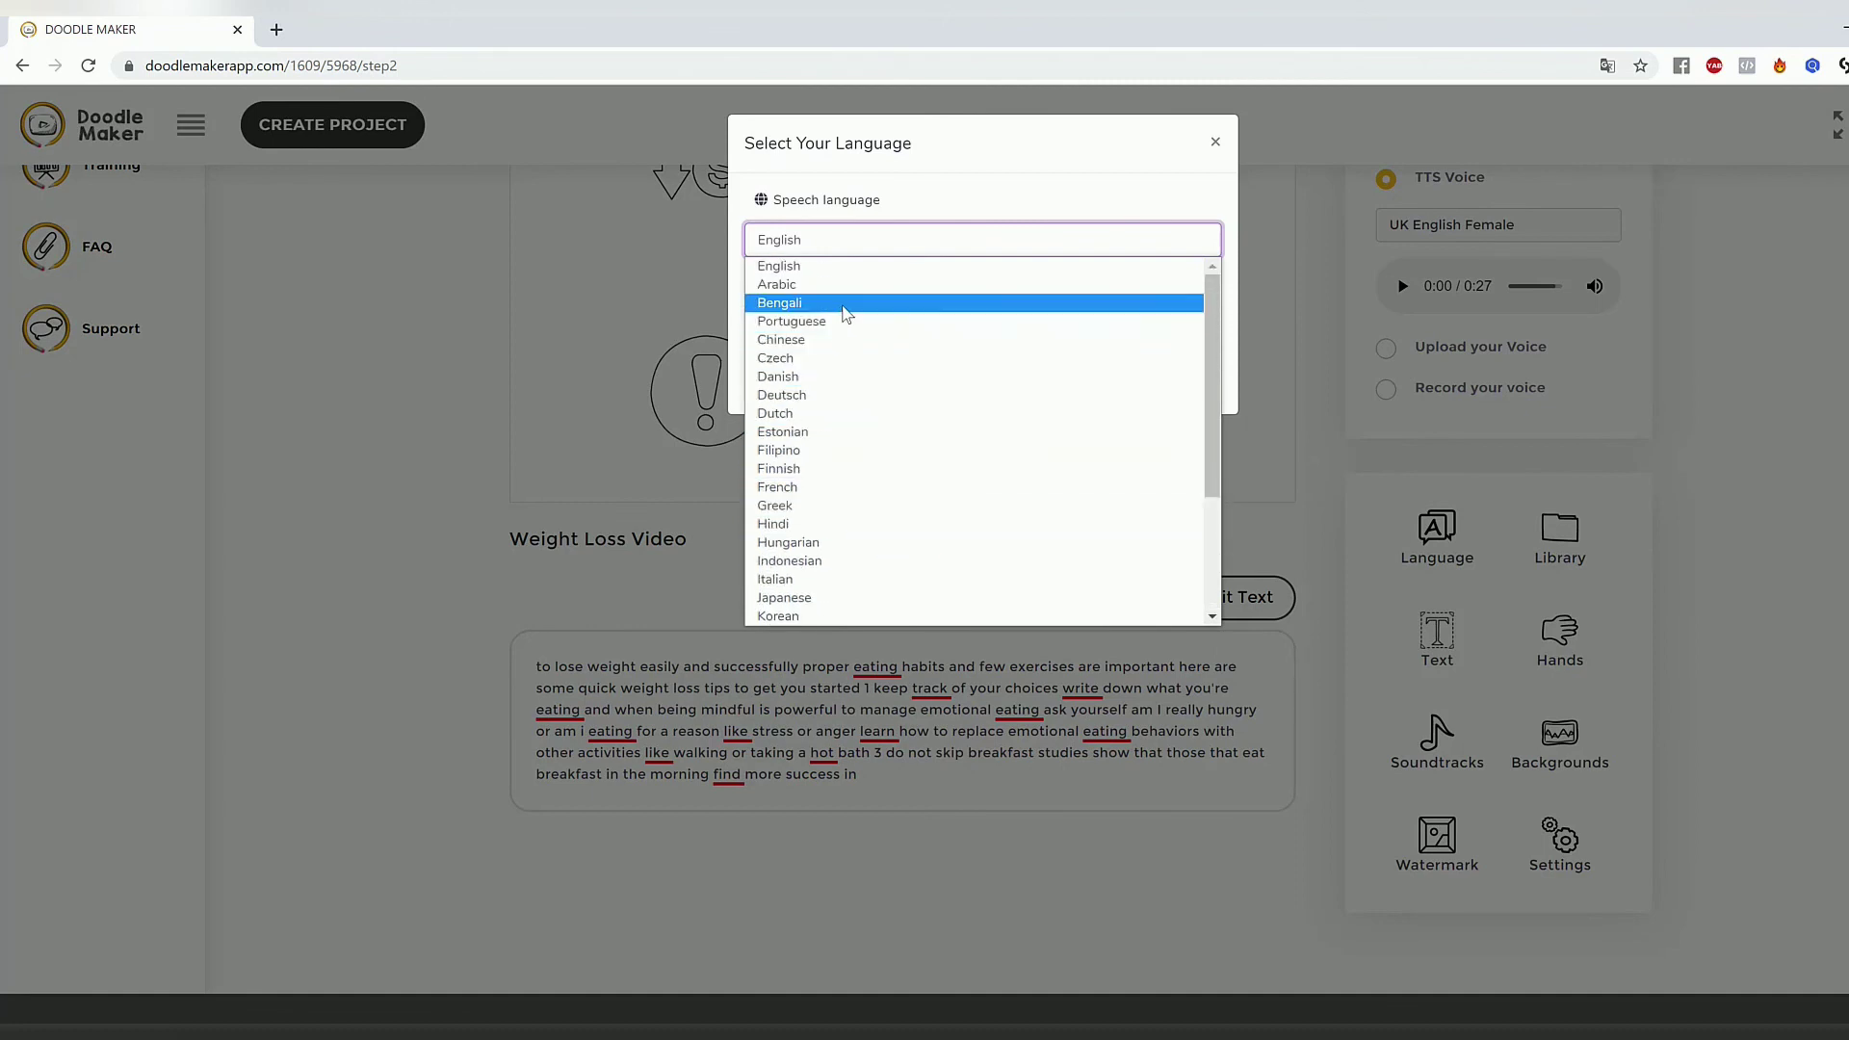
{"action": "scroll", "coordinate": [833, 453], "scroll_direction": "down", "scroll_amount": 2}
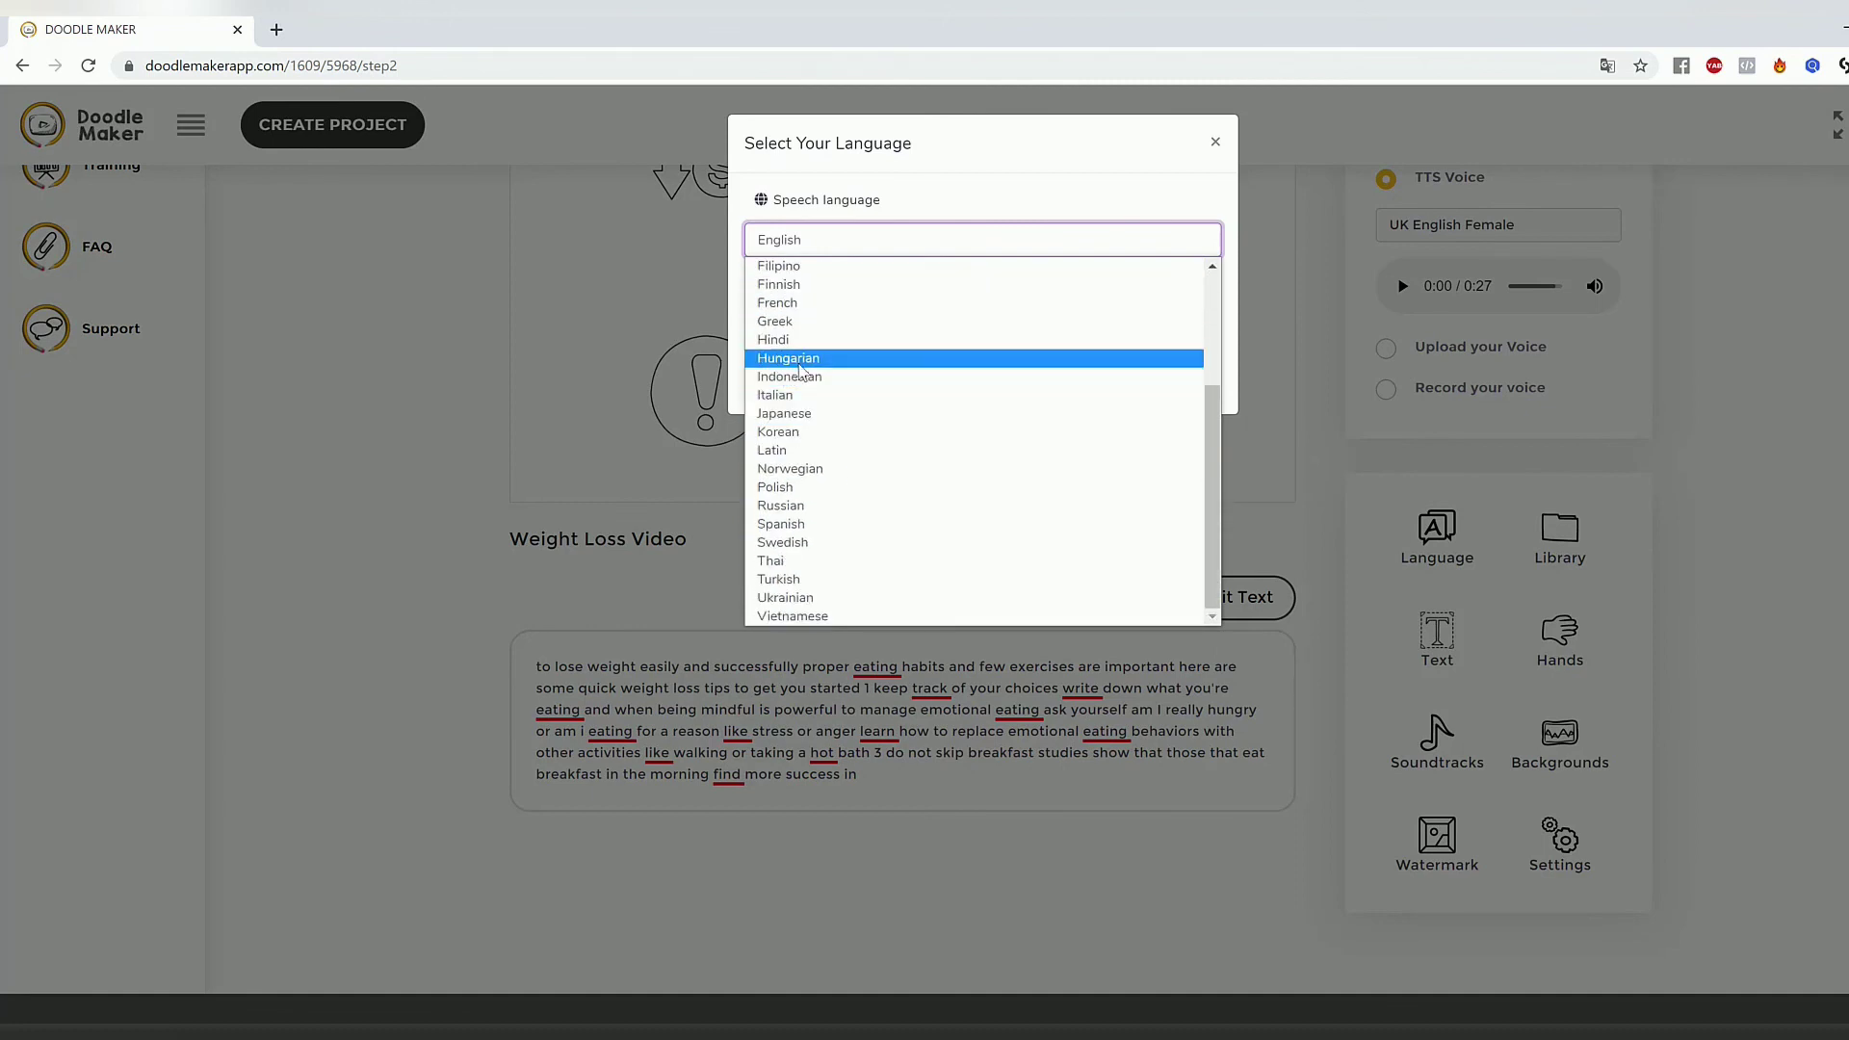
{"action": "left_click", "coordinate": [818, 394]}
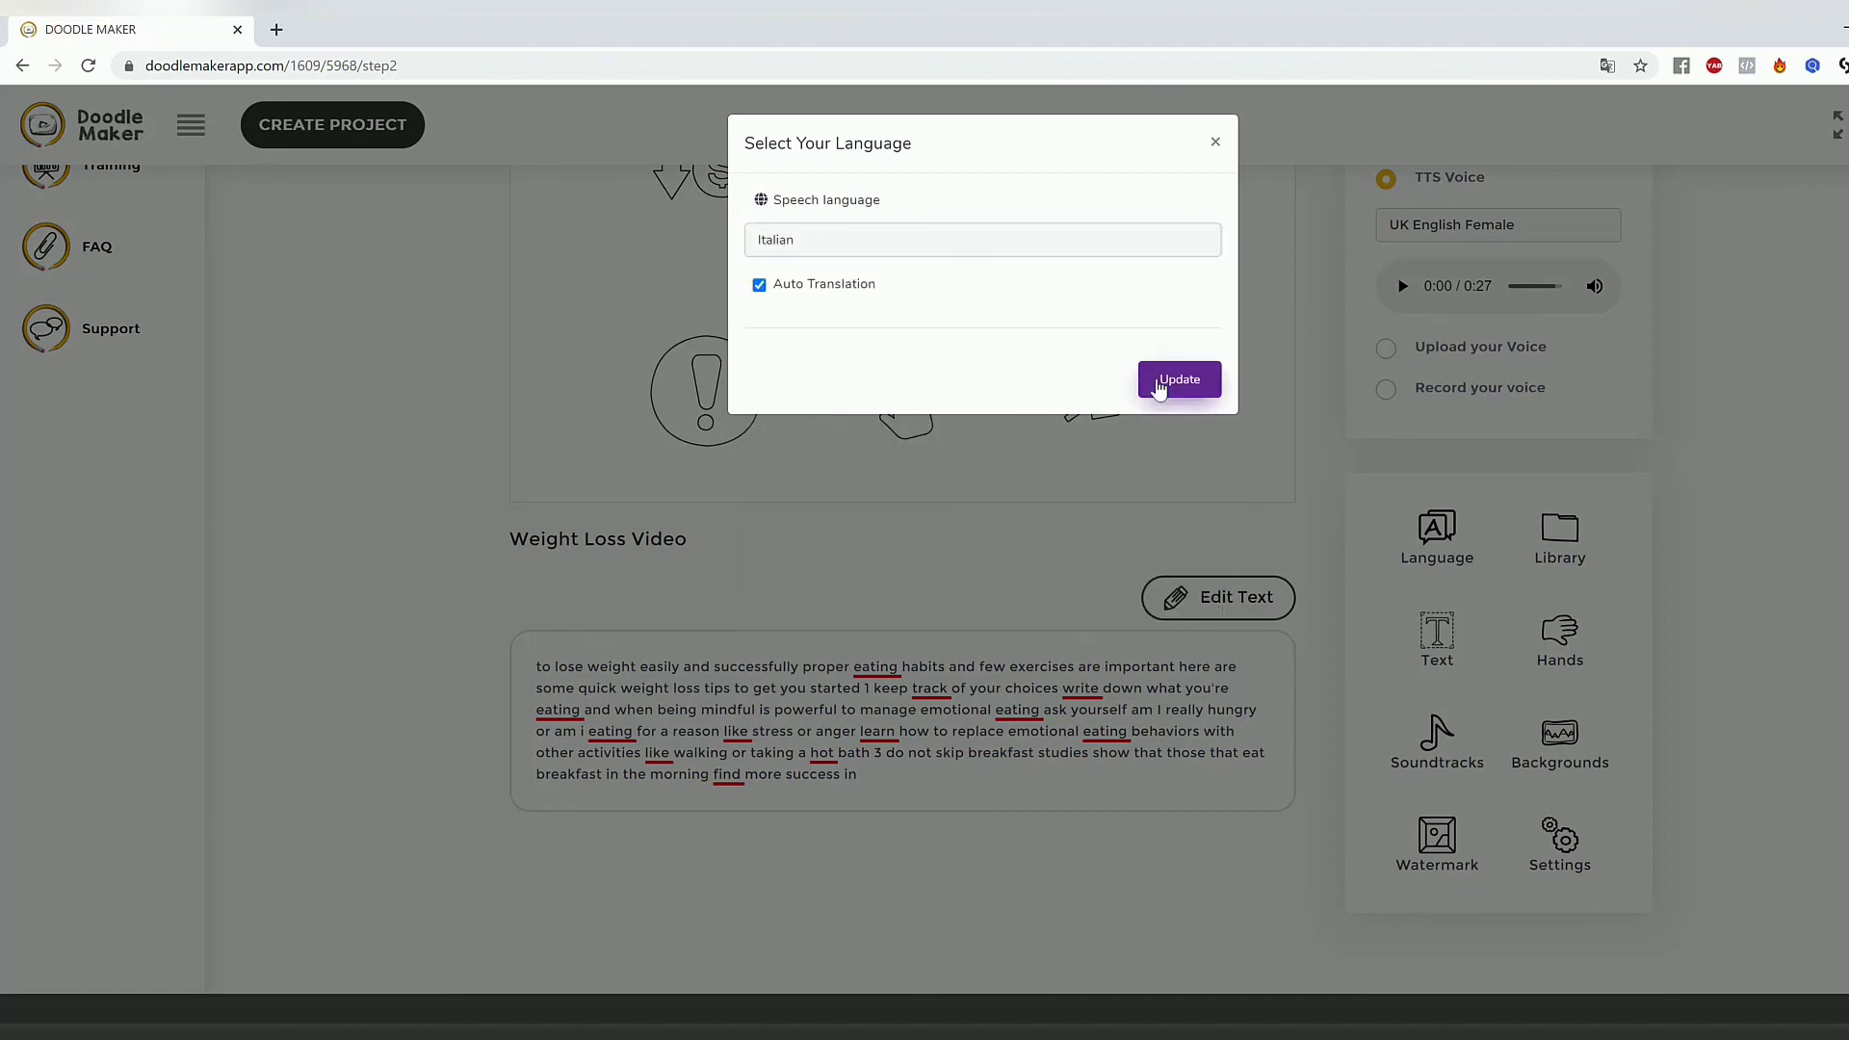
{"action": "left_click", "coordinate": [1170, 384]}
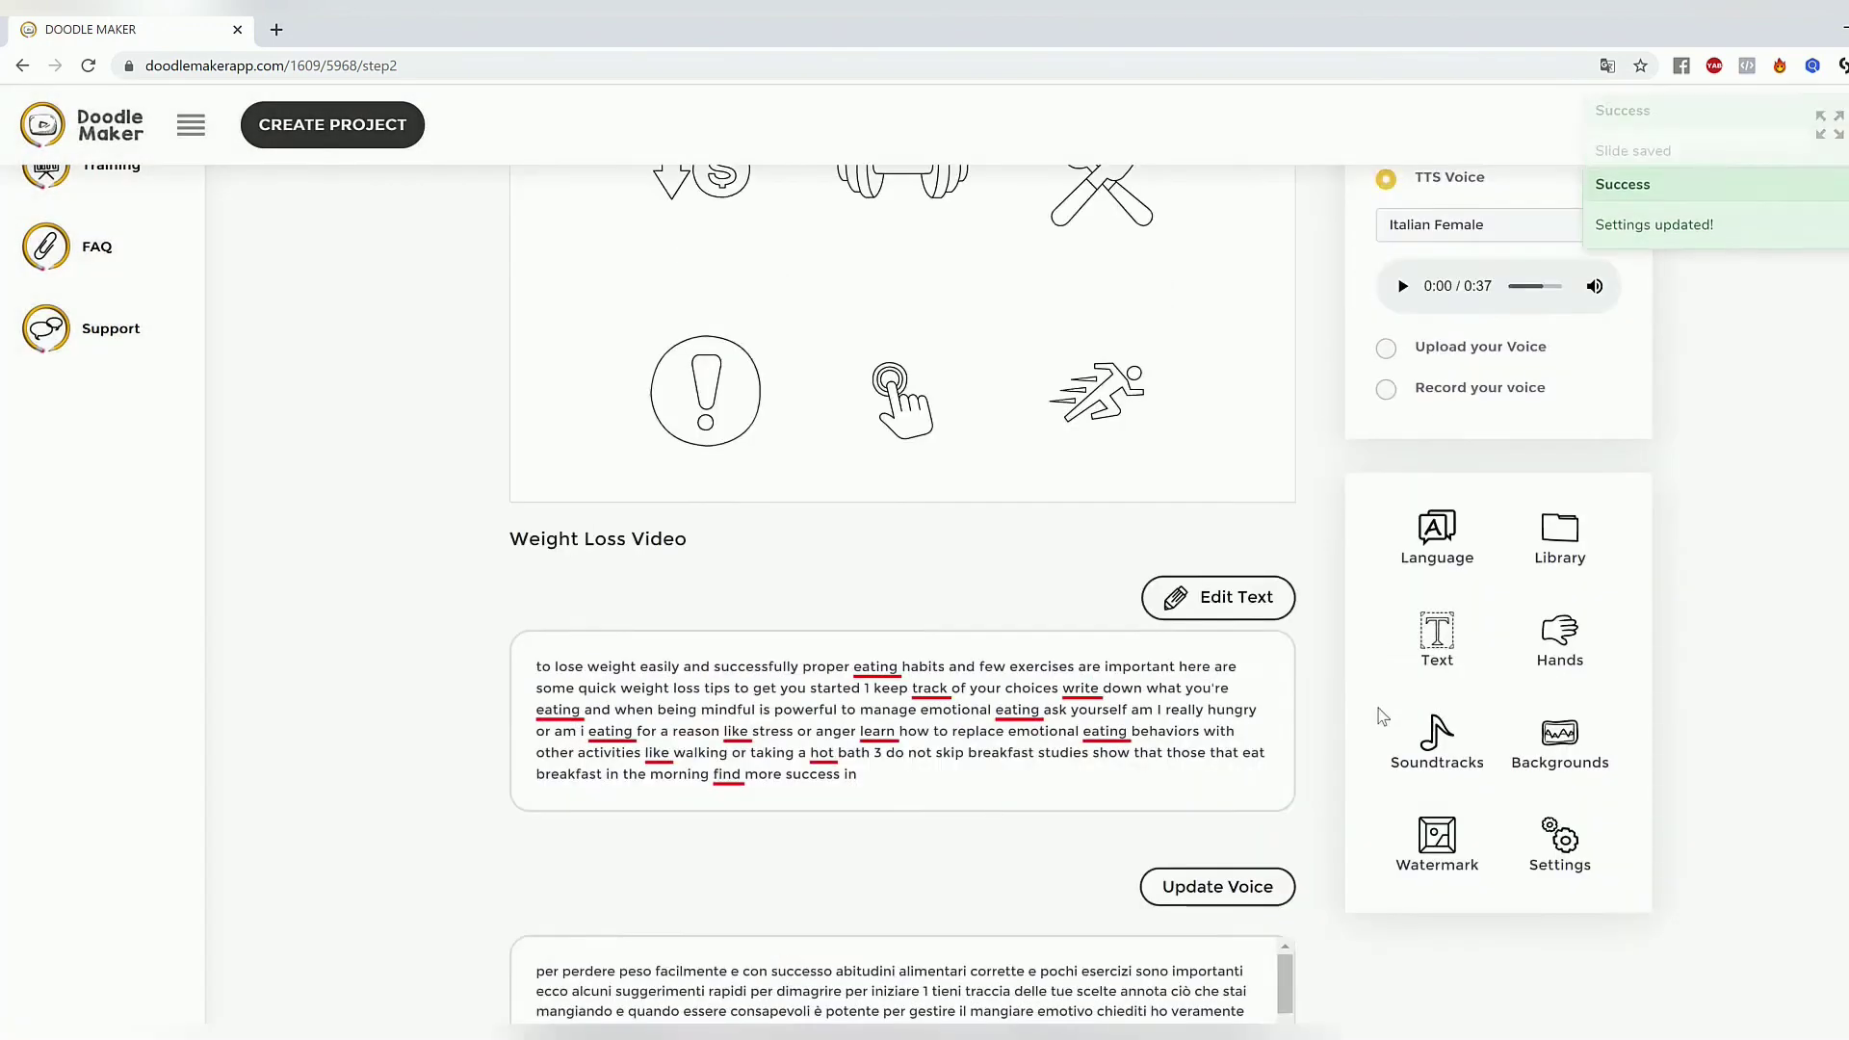
Review the Italian translation below slide 1's script and inspect the individual doodle elements on the slide.
{"action": "scroll", "coordinate": [1383, 714], "scroll_direction": "down", "scroll_amount": 2}
{"action": "left_click_drag", "start_coordinate": [1286, 811], "coordinate": [1301, 863]}
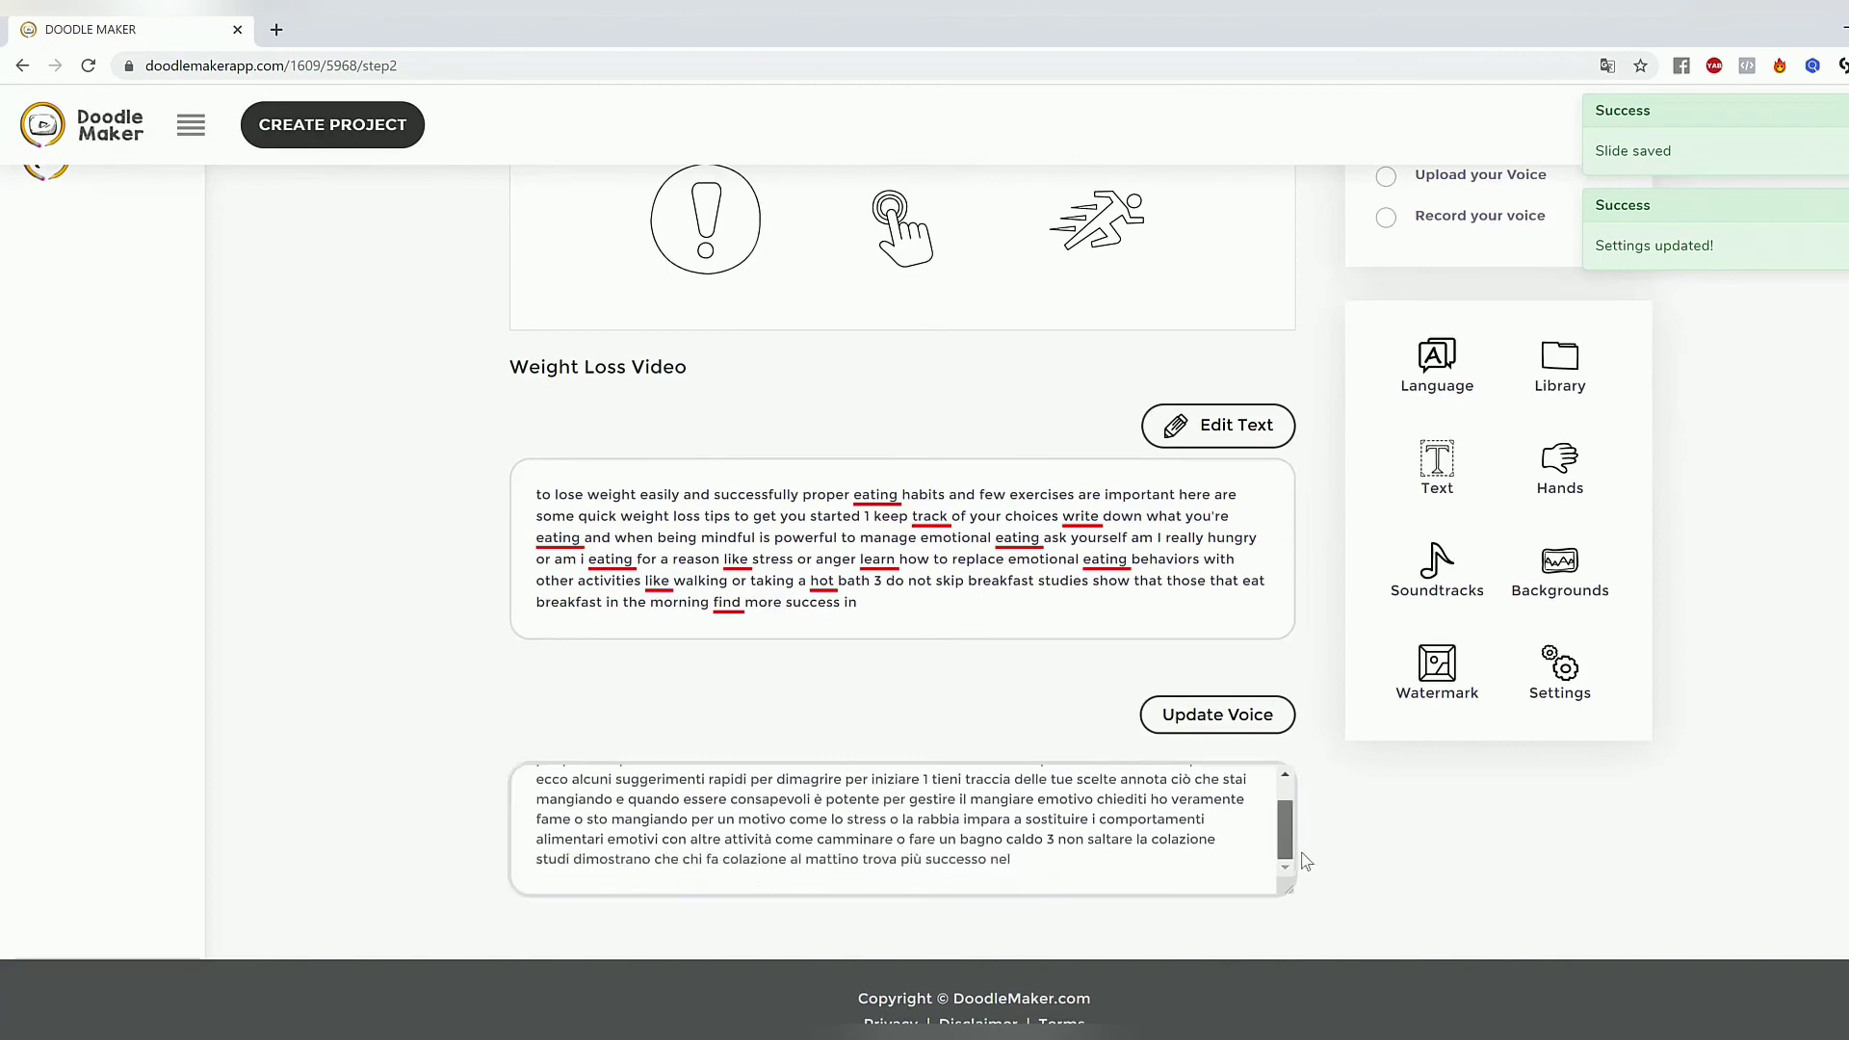
{"action": "scroll", "coordinate": [1017, 374], "scroll_direction": "up", "scroll_amount": 5}
{"action": "left_click", "coordinate": [1109, 435]}
{"action": "left_click", "coordinate": [1108, 663]}
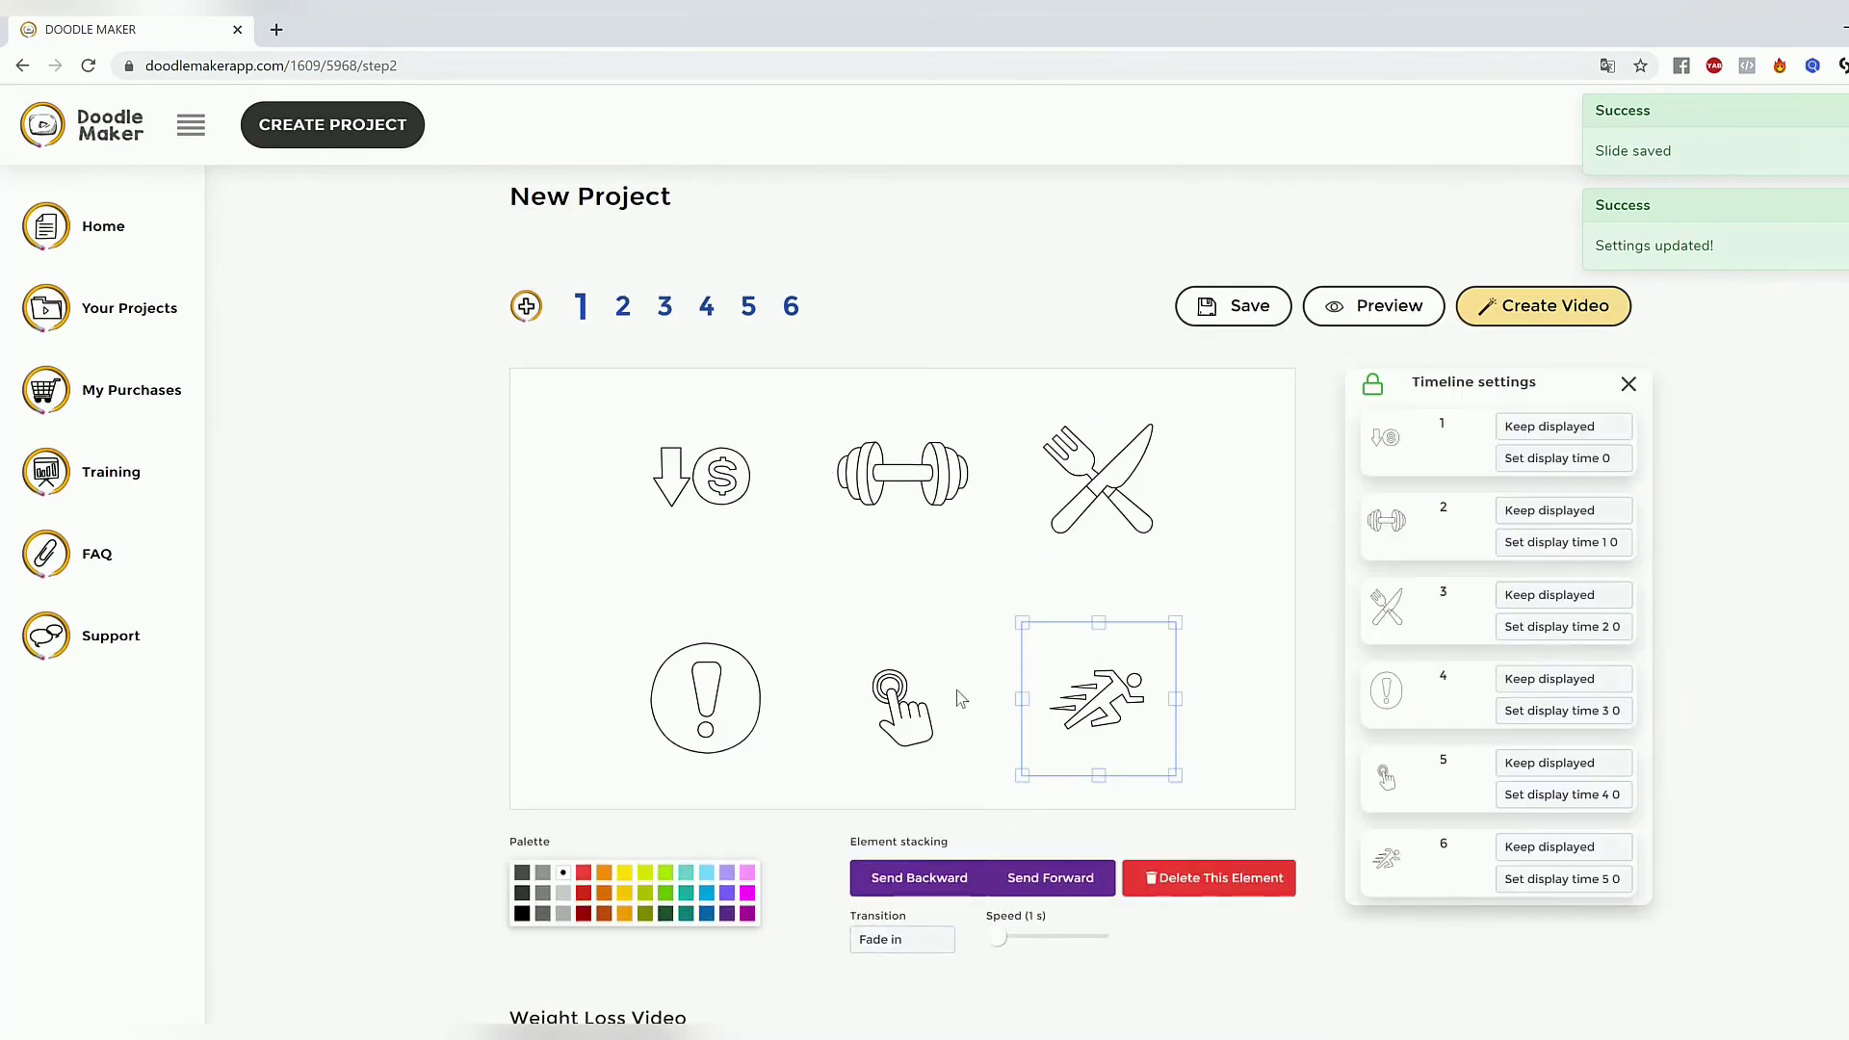
{"action": "left_click", "coordinate": [910, 698]}
{"action": "left_click", "coordinate": [757, 682]}
{"action": "left_click", "coordinate": [683, 462]}
{"action": "left_click", "coordinate": [1768, 486]}
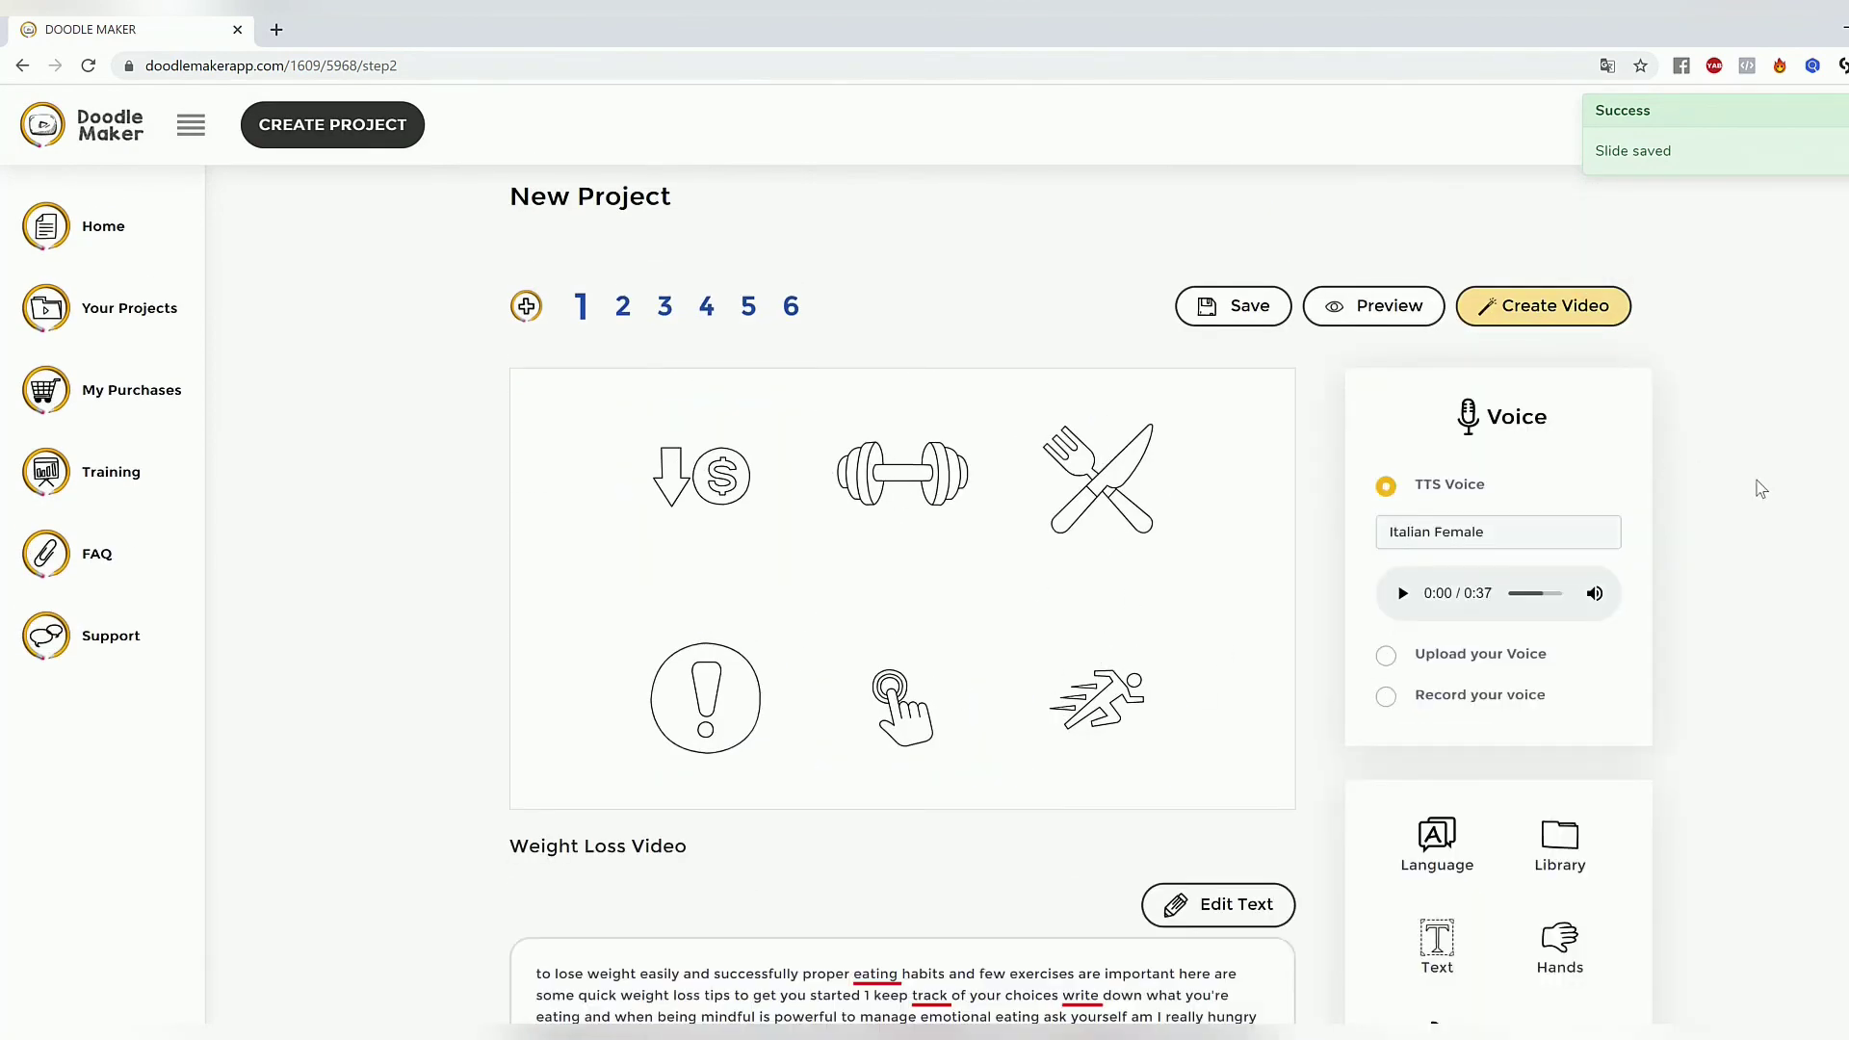
Set slide 1's text-to-speech voice to Italian - Alessia (Female).
{"action": "left_click", "coordinate": [1436, 536]}
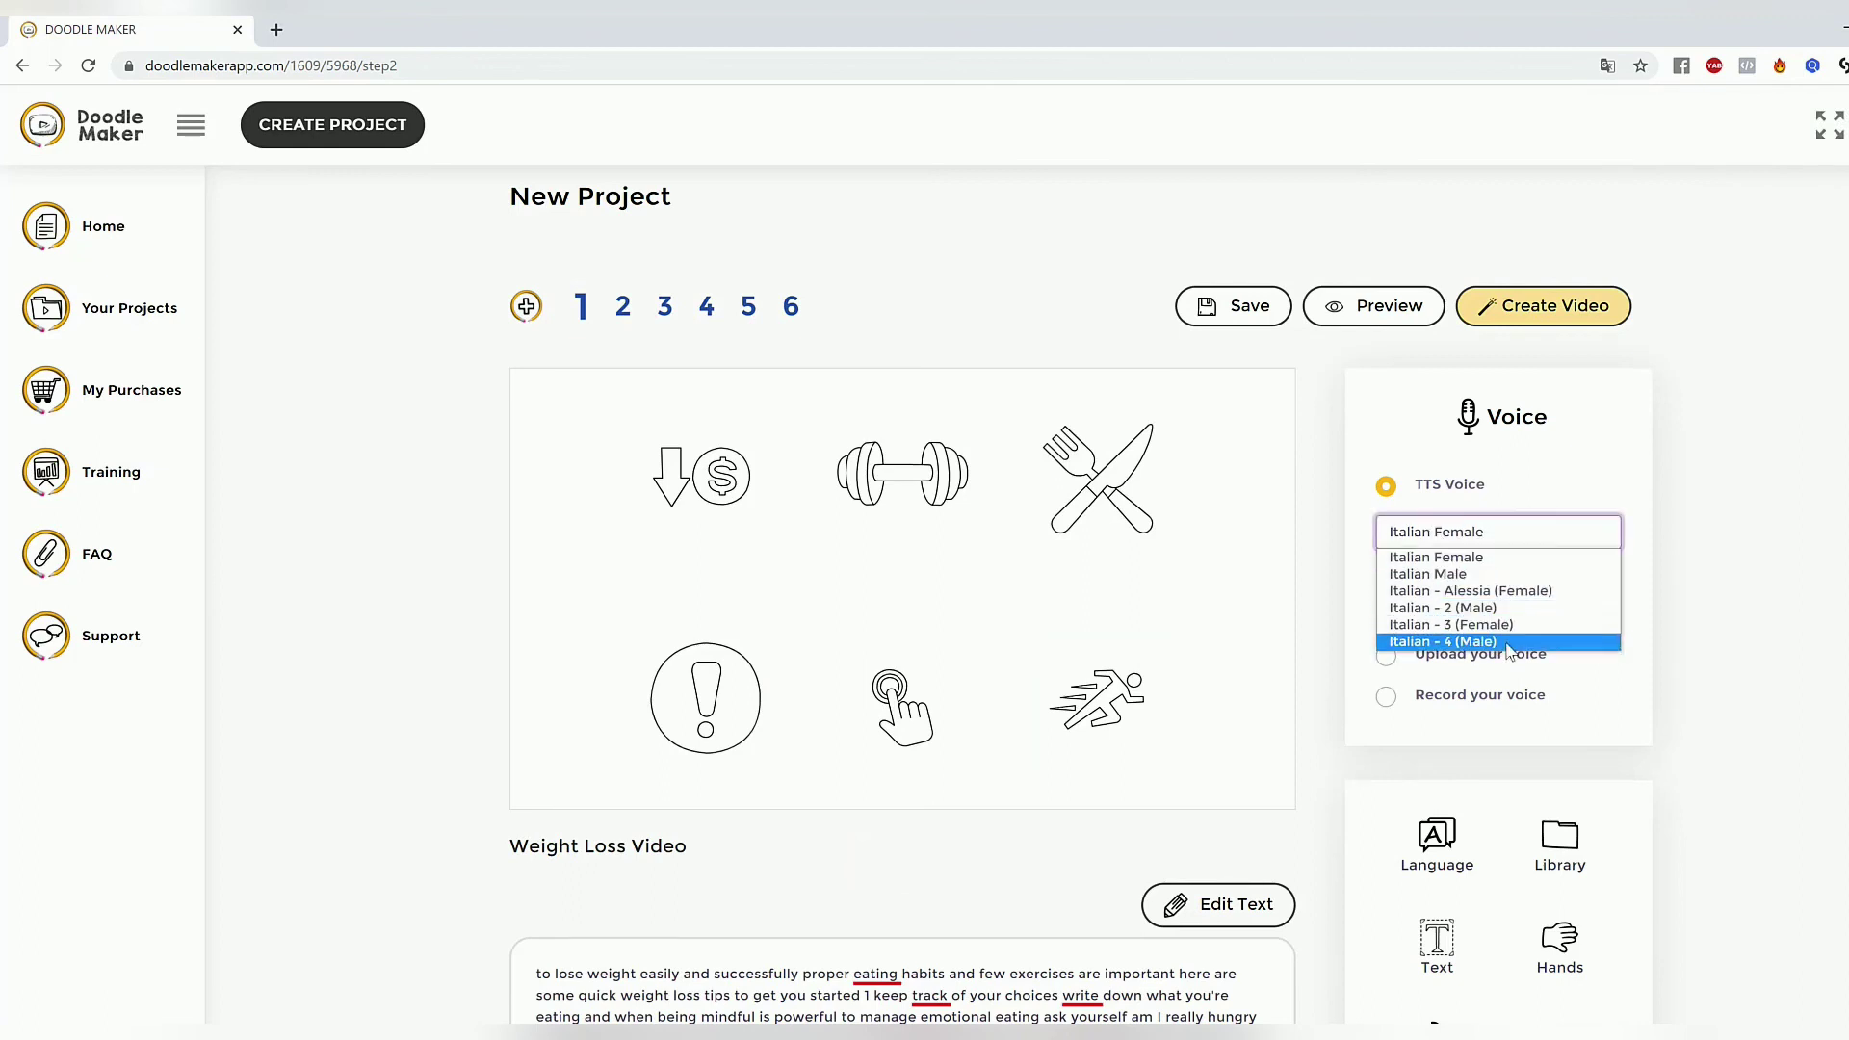
{"action": "left_click", "coordinate": [1503, 591]}
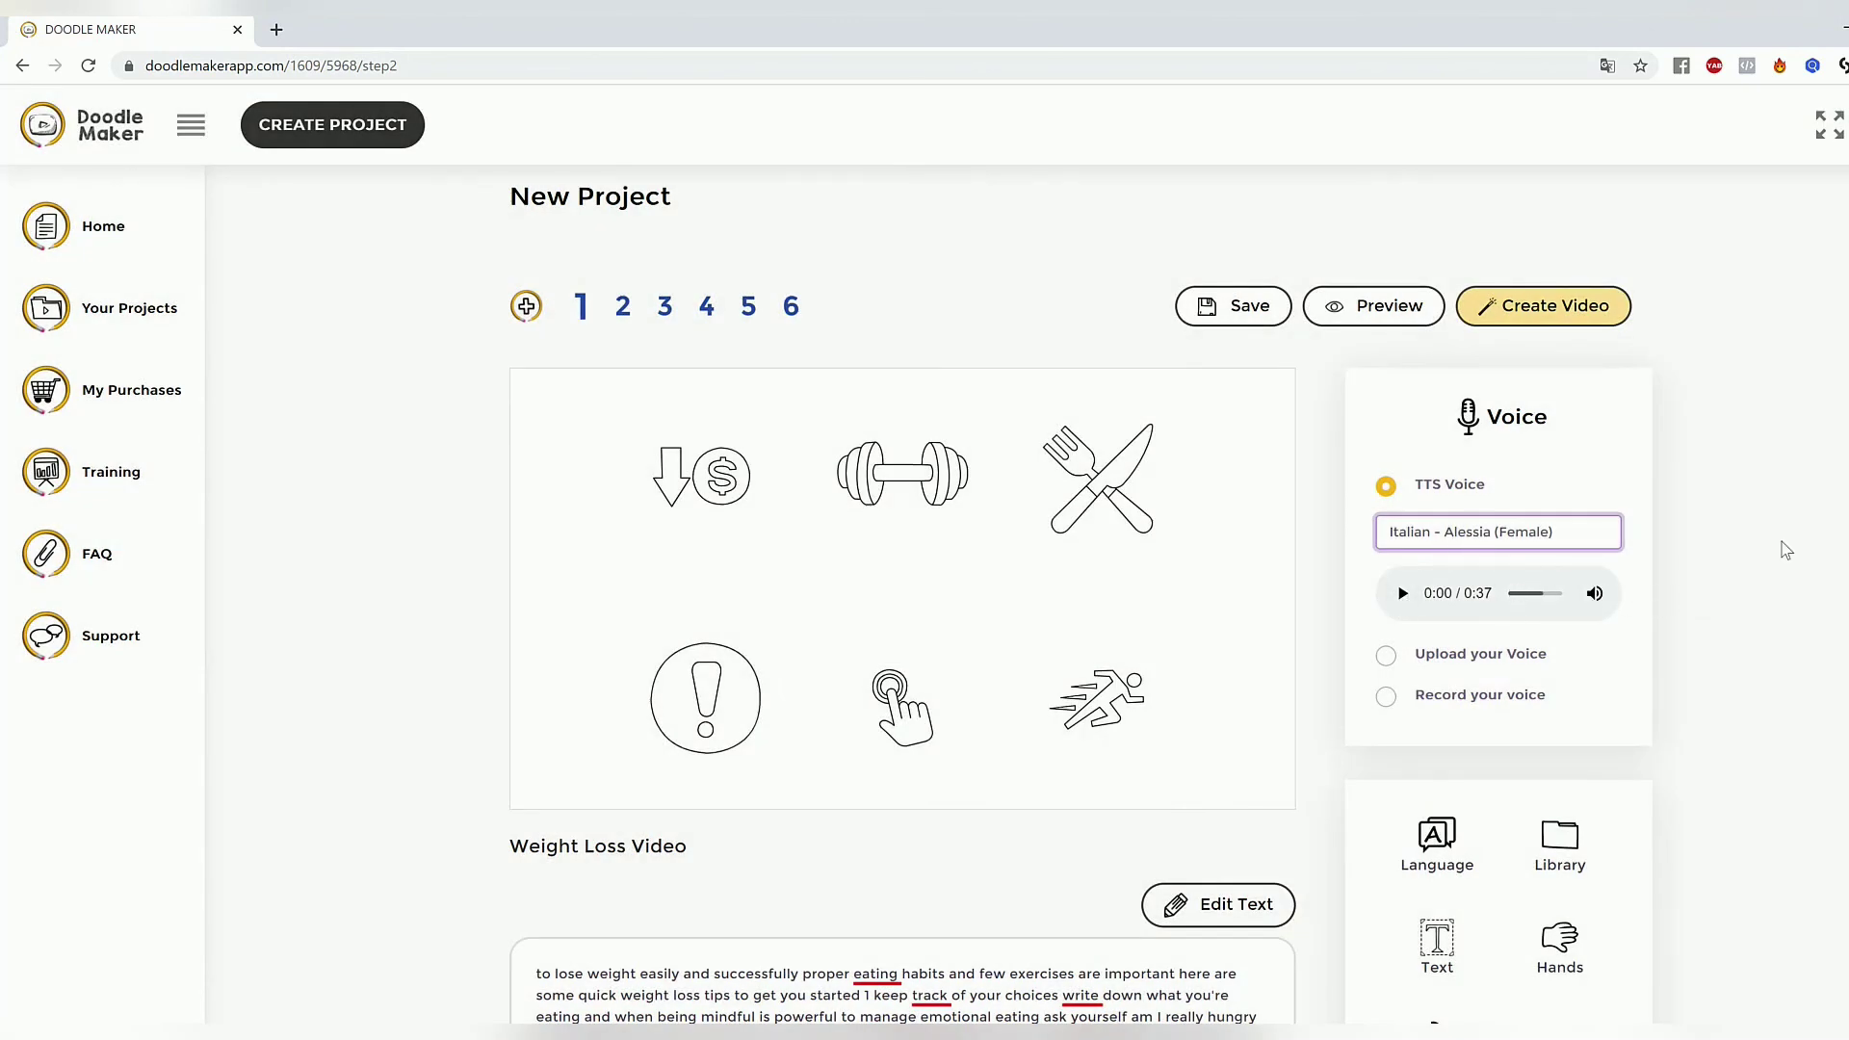
{"action": "scroll", "coordinate": [1403, 360], "scroll_direction": "down", "scroll_amount": 5}
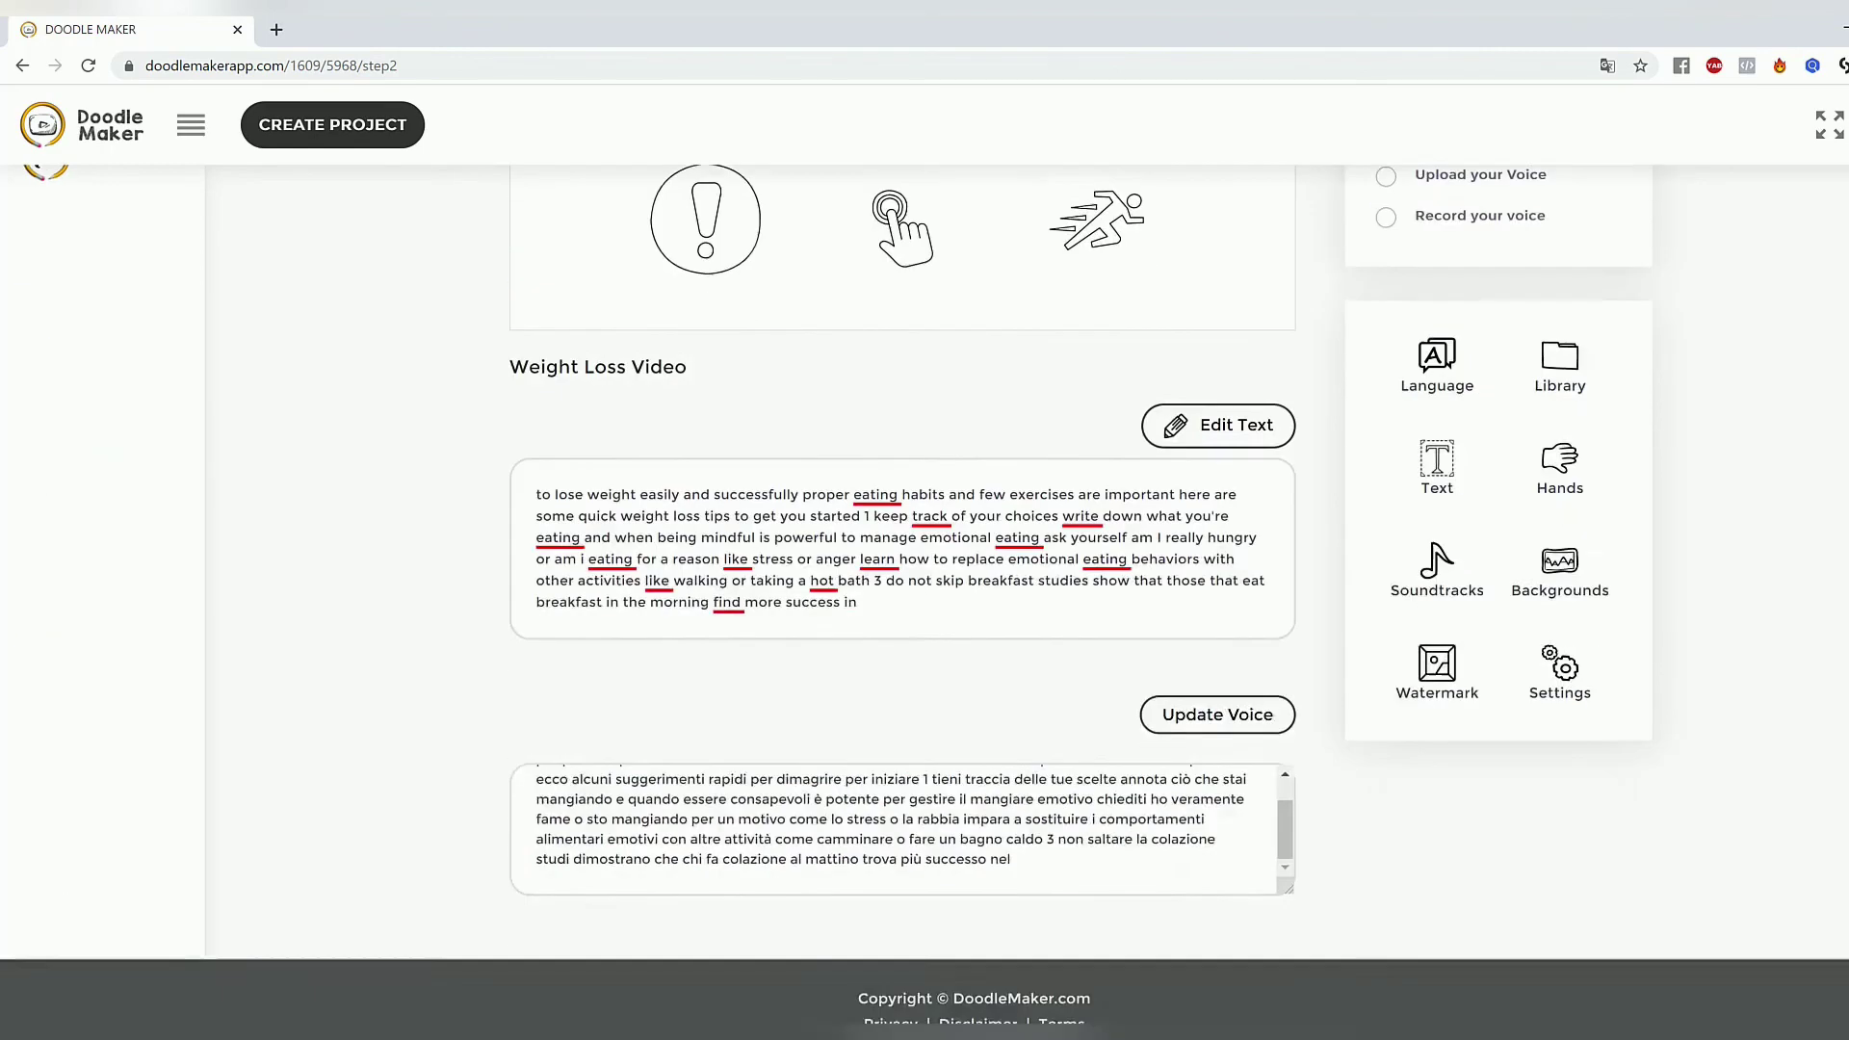
Recolour slide 1's arrow-and-dollar icon red, the dumbbell dark red and the pointing hand dark green.
{"action": "scroll", "coordinate": [886, 463], "scroll_direction": "up", "scroll_amount": 4}
{"action": "left_click", "coordinate": [759, 405]}
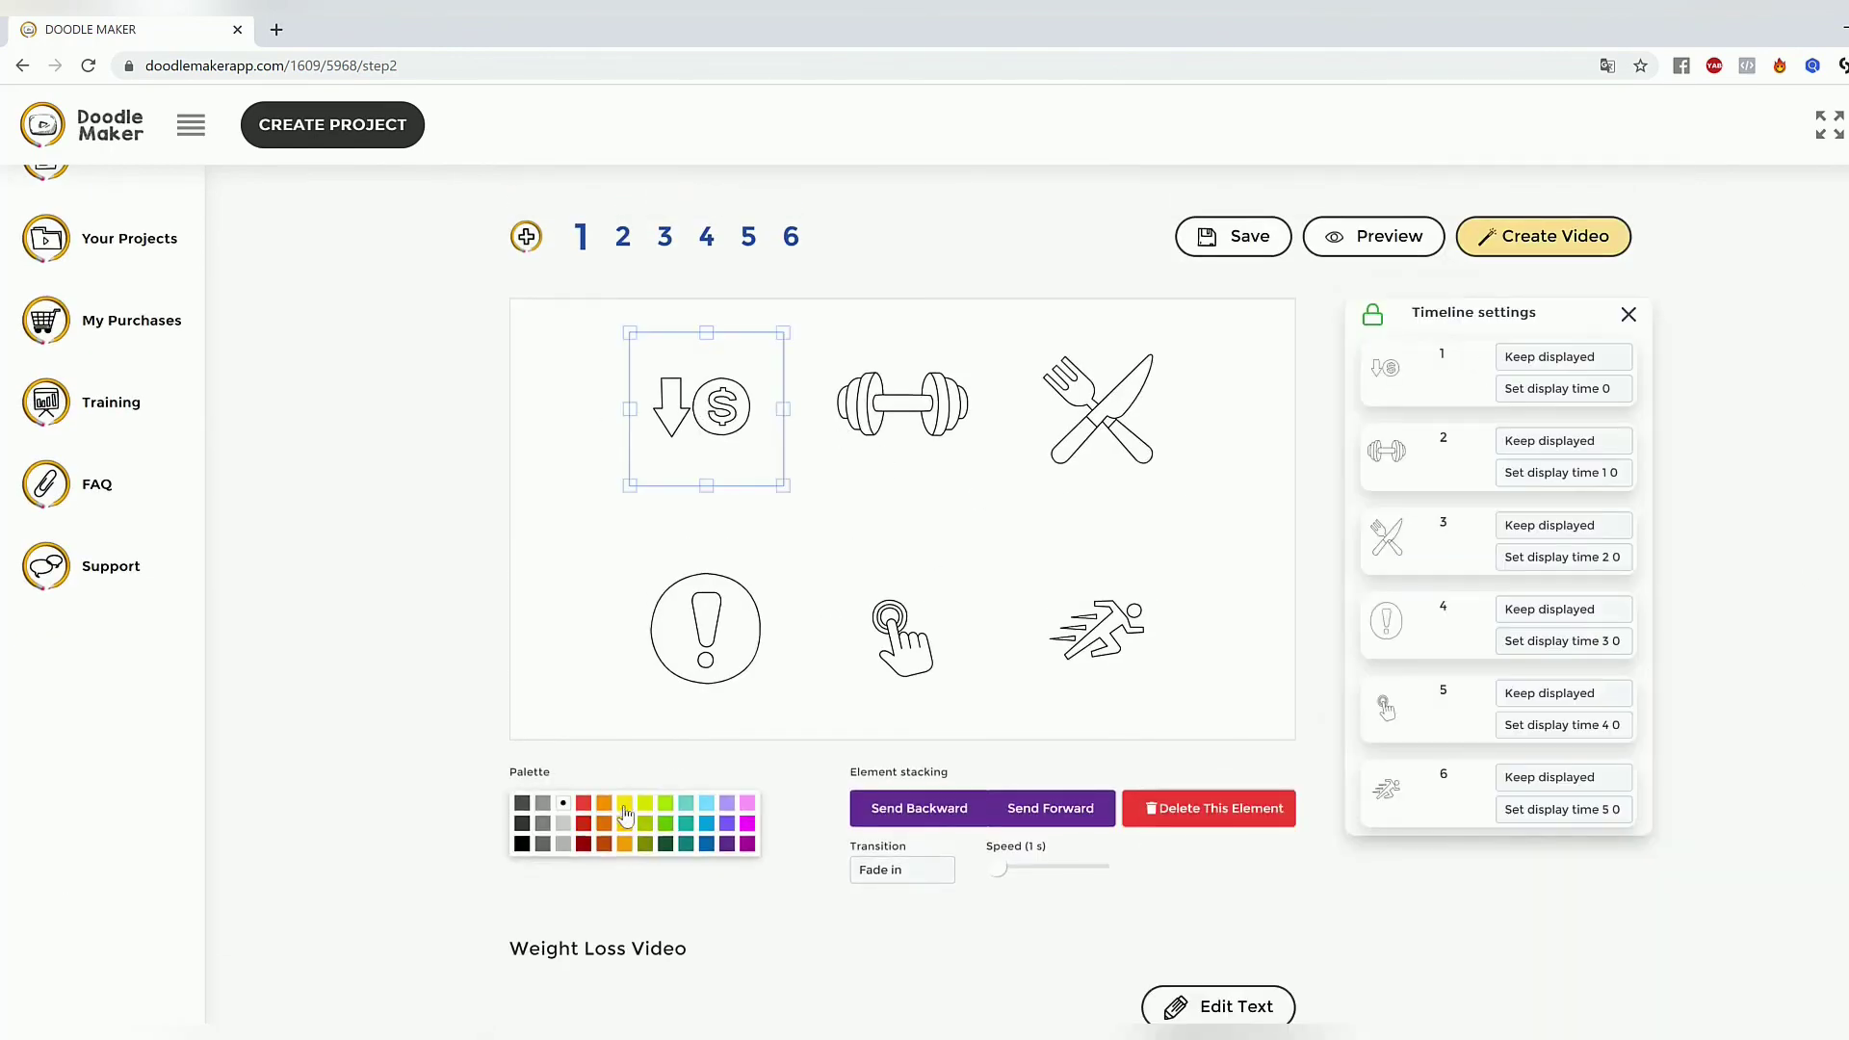
{"action": "left_click", "coordinate": [584, 803]}
{"action": "left_click", "coordinate": [915, 448]}
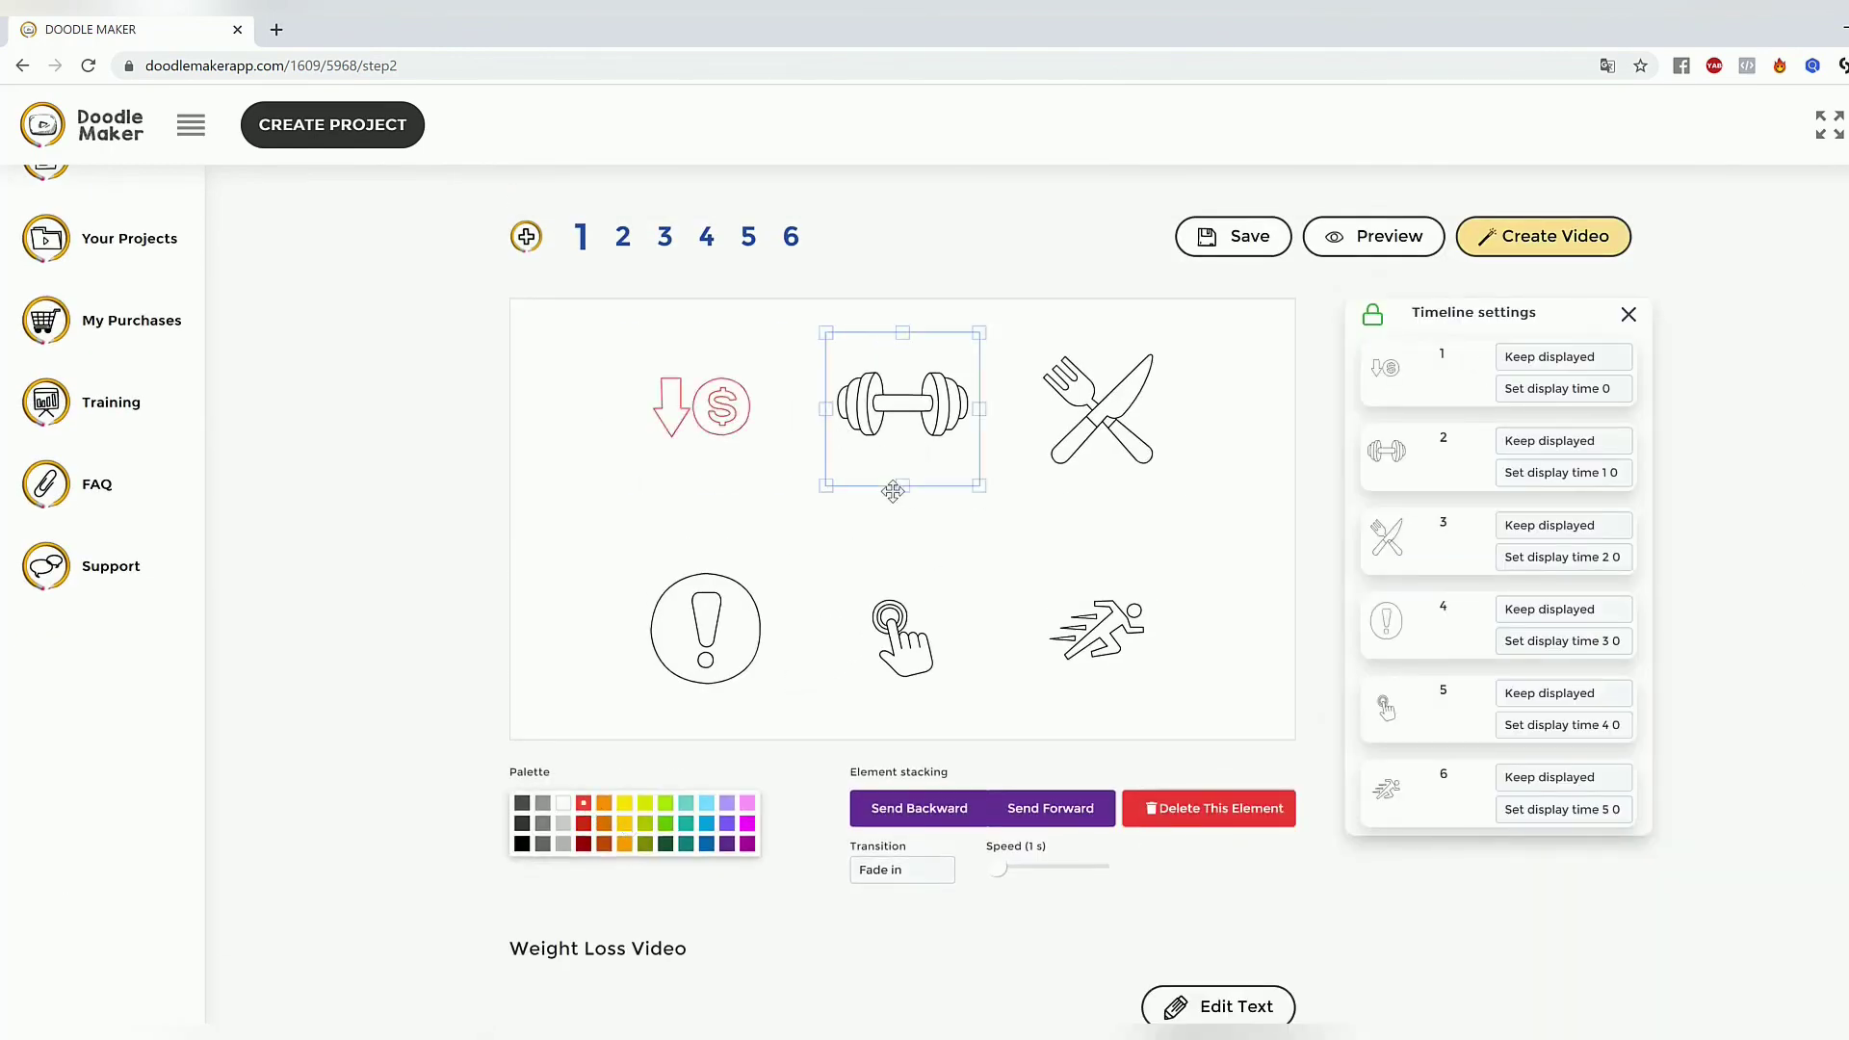
{"action": "left_click", "coordinate": [584, 844]}
{"action": "left_click", "coordinate": [906, 640]}
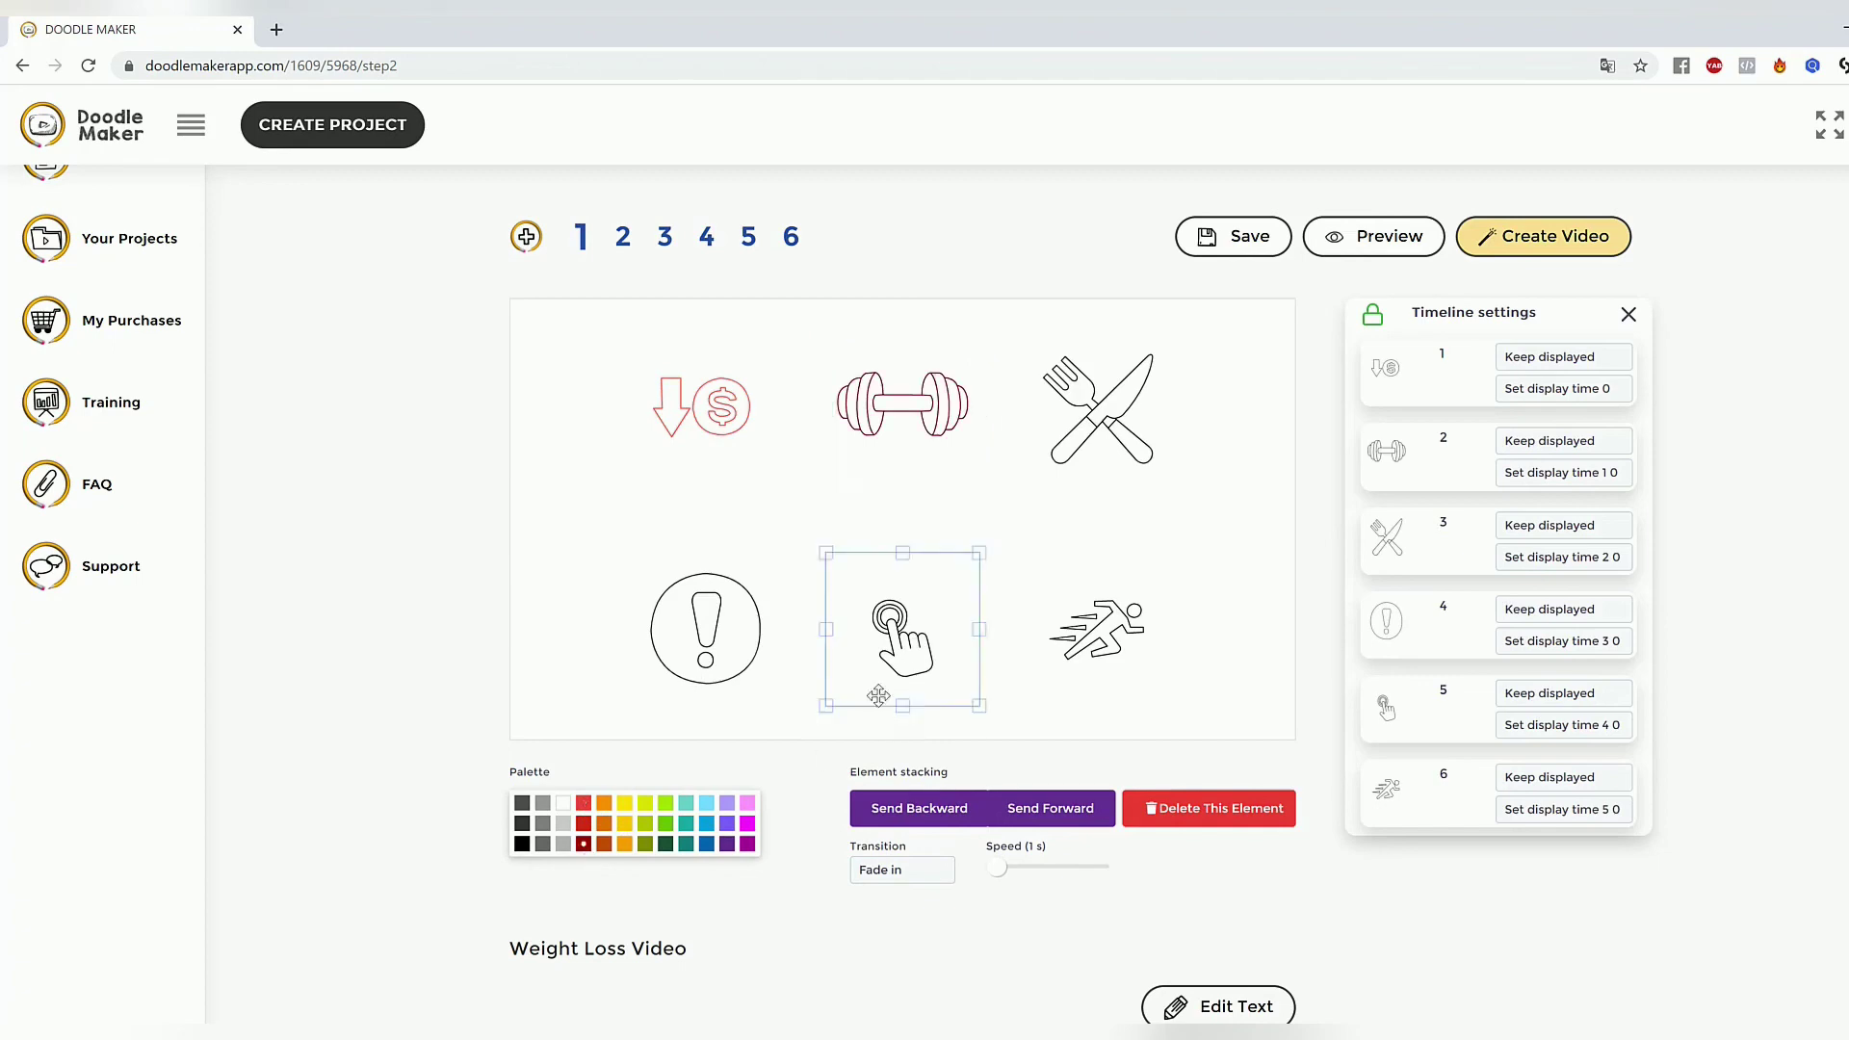
{"action": "left_click", "coordinate": [664, 843]}
{"action": "left_click", "coordinate": [1125, 628]}
{"action": "left_click", "coordinate": [706, 628]}
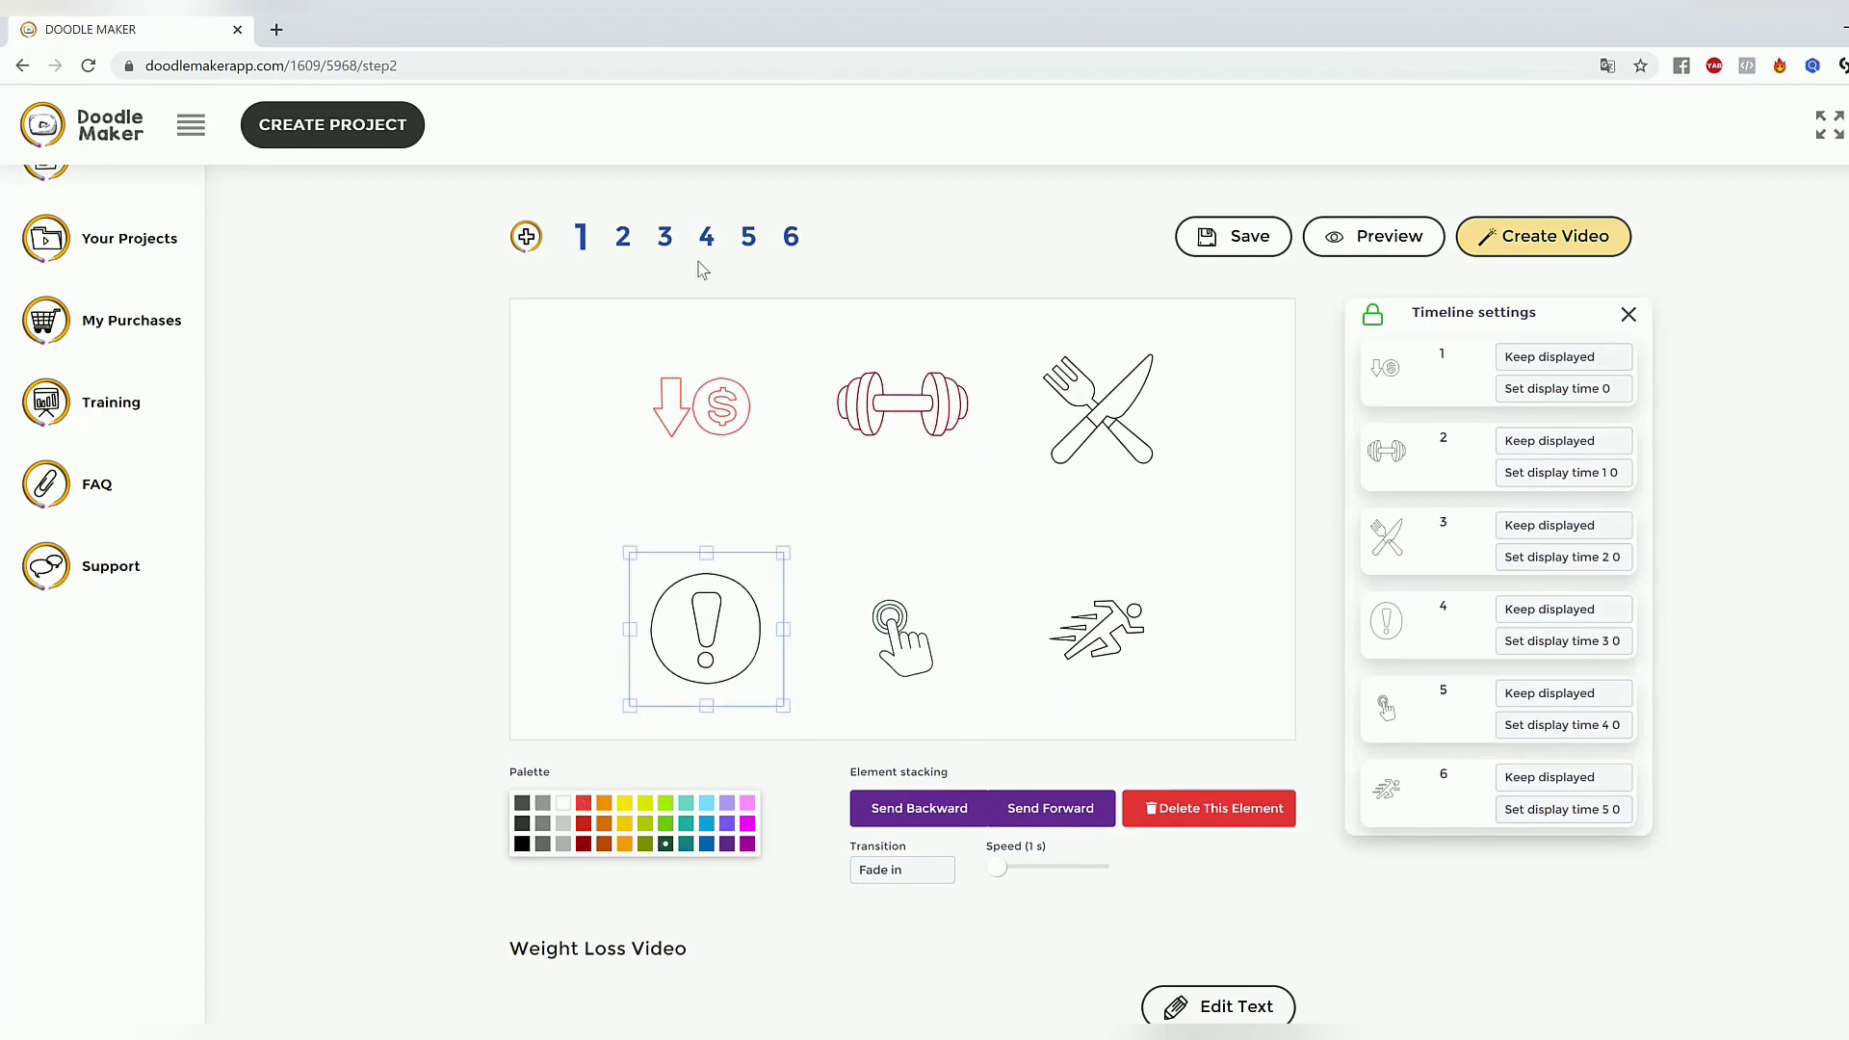
Open slide 2 and then slide 5, and examine slide 5's doodle elements and Italian text.
{"action": "left_click", "coordinate": [622, 236]}
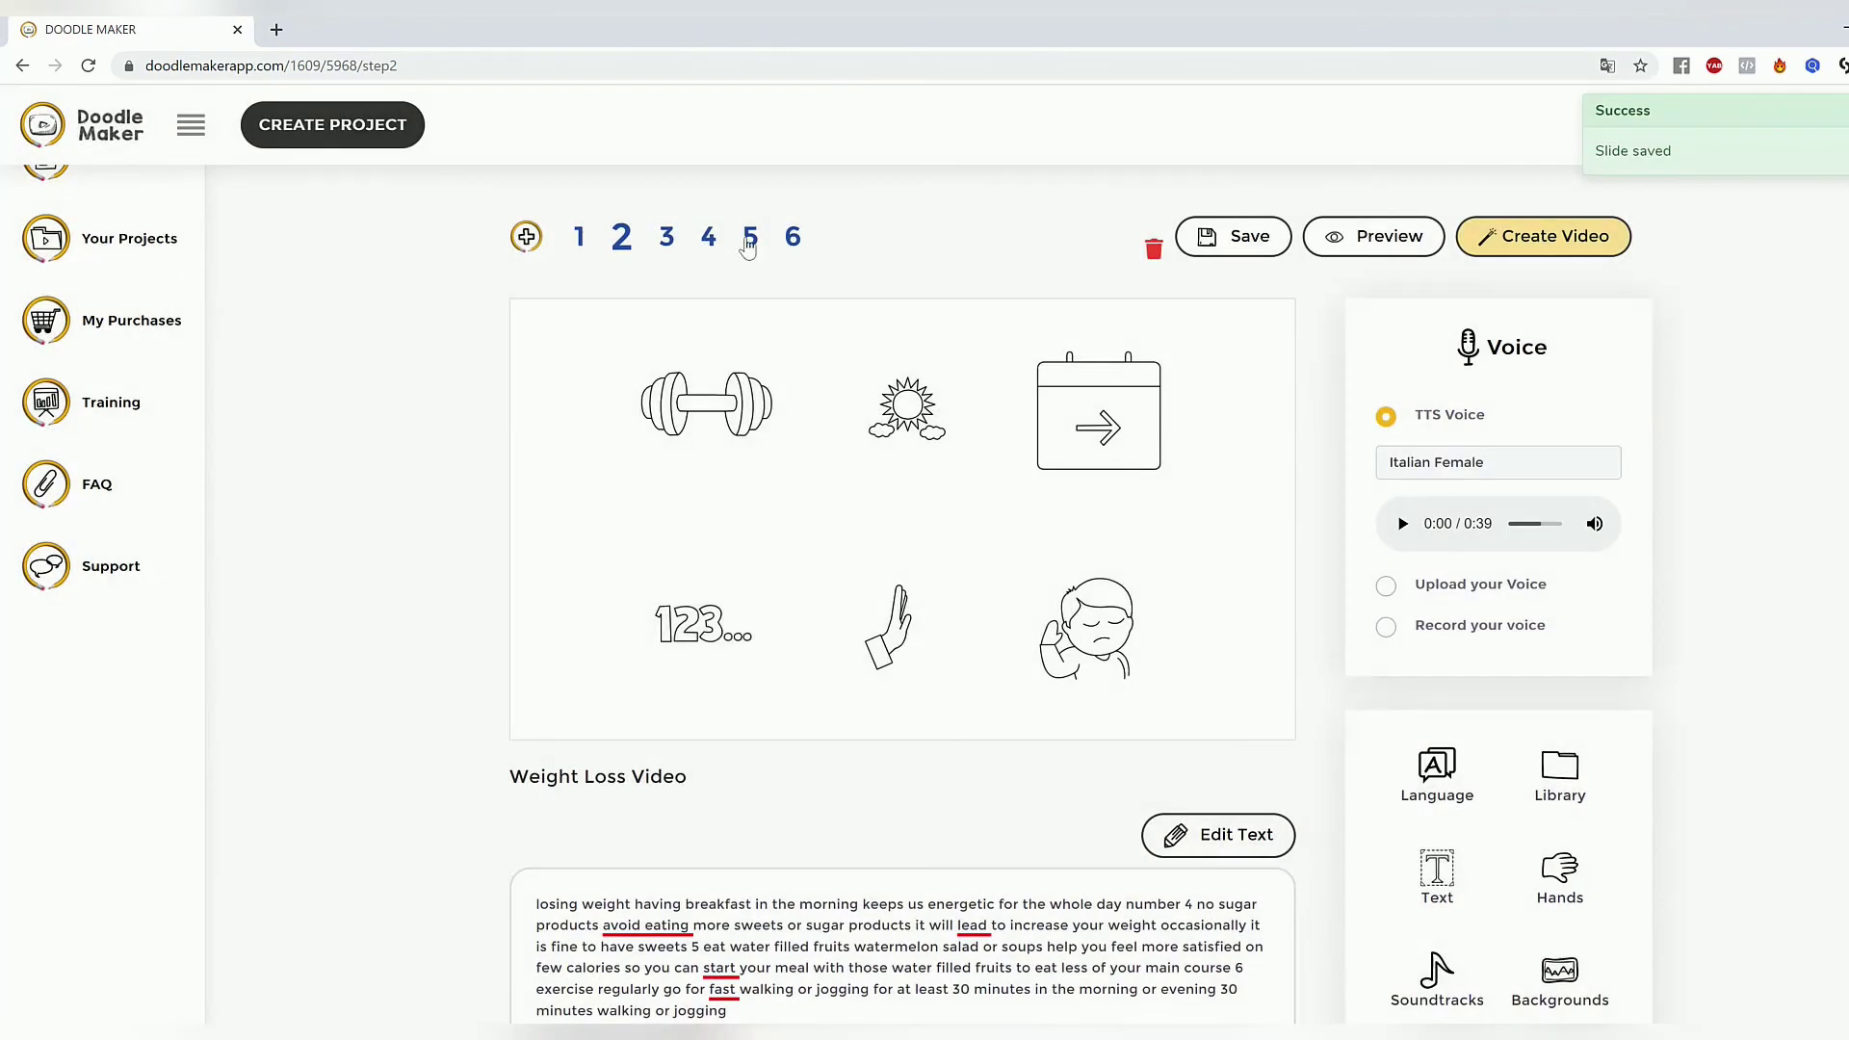
{"action": "left_click", "coordinate": [747, 243]}
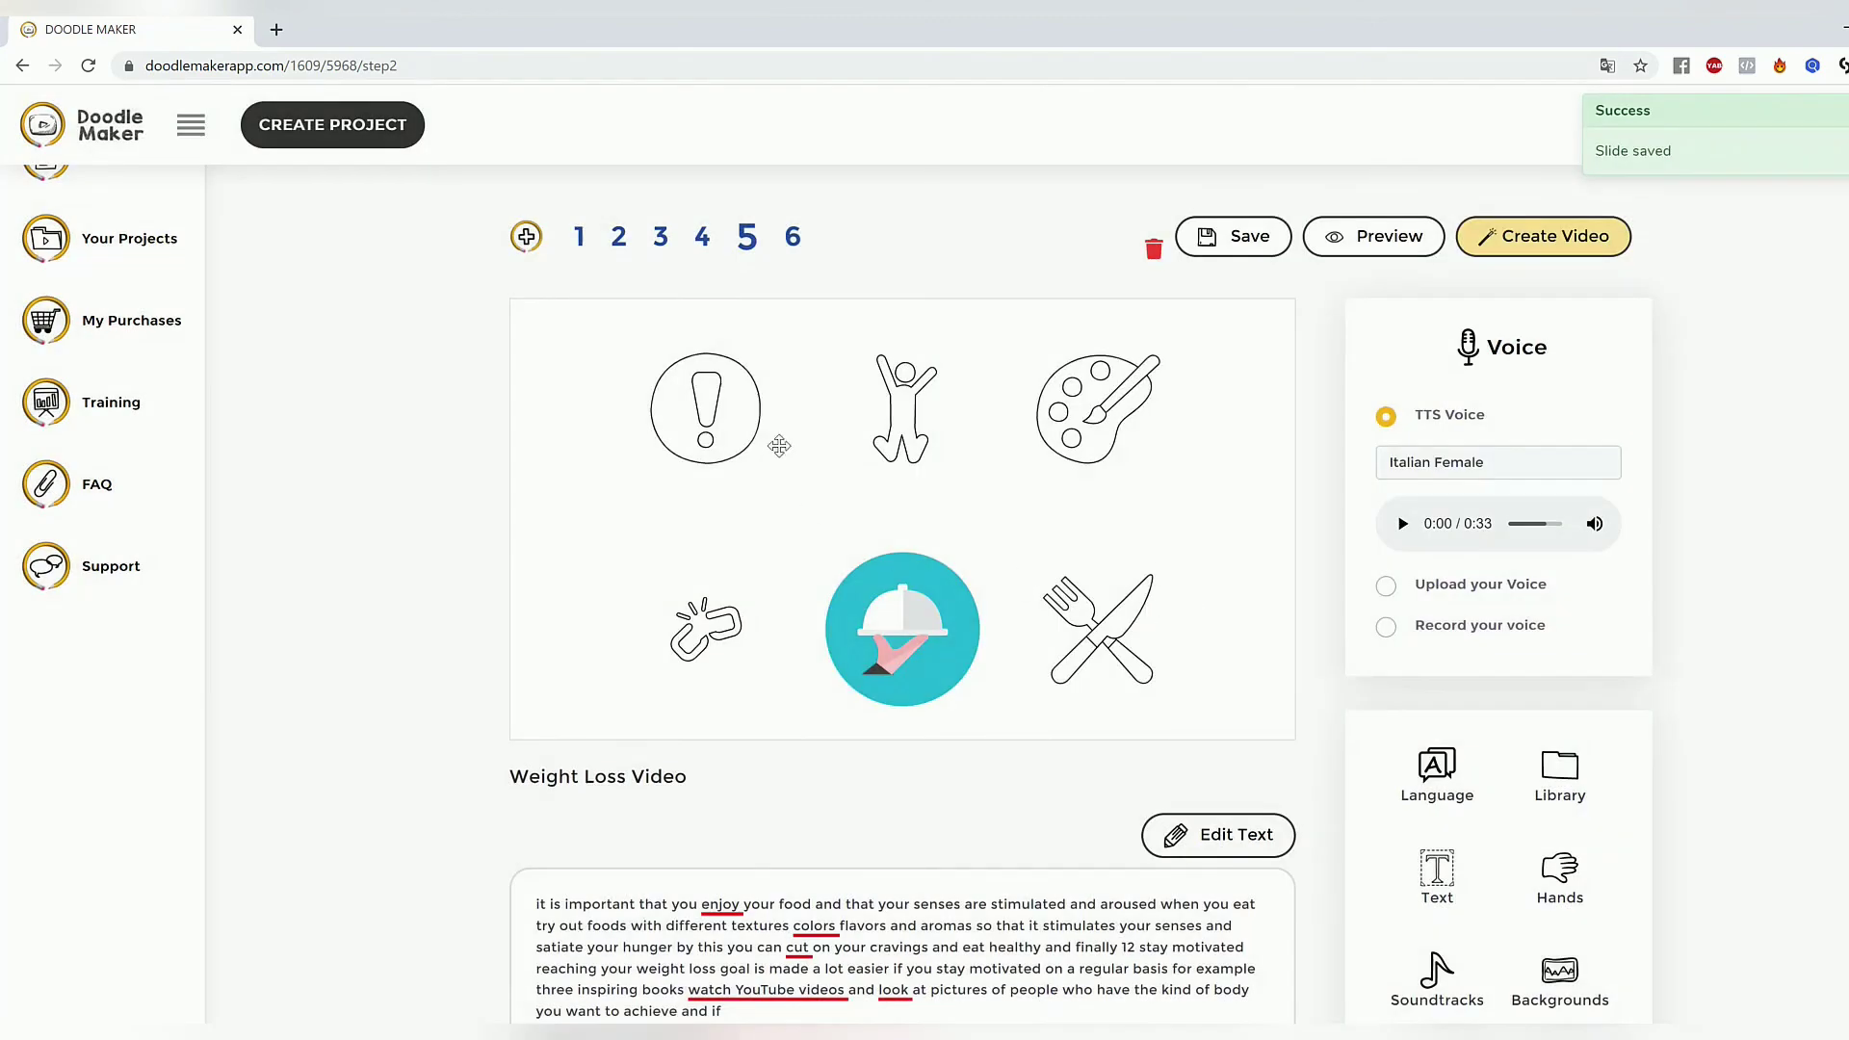
{"action": "left_click", "coordinate": [1084, 408]}
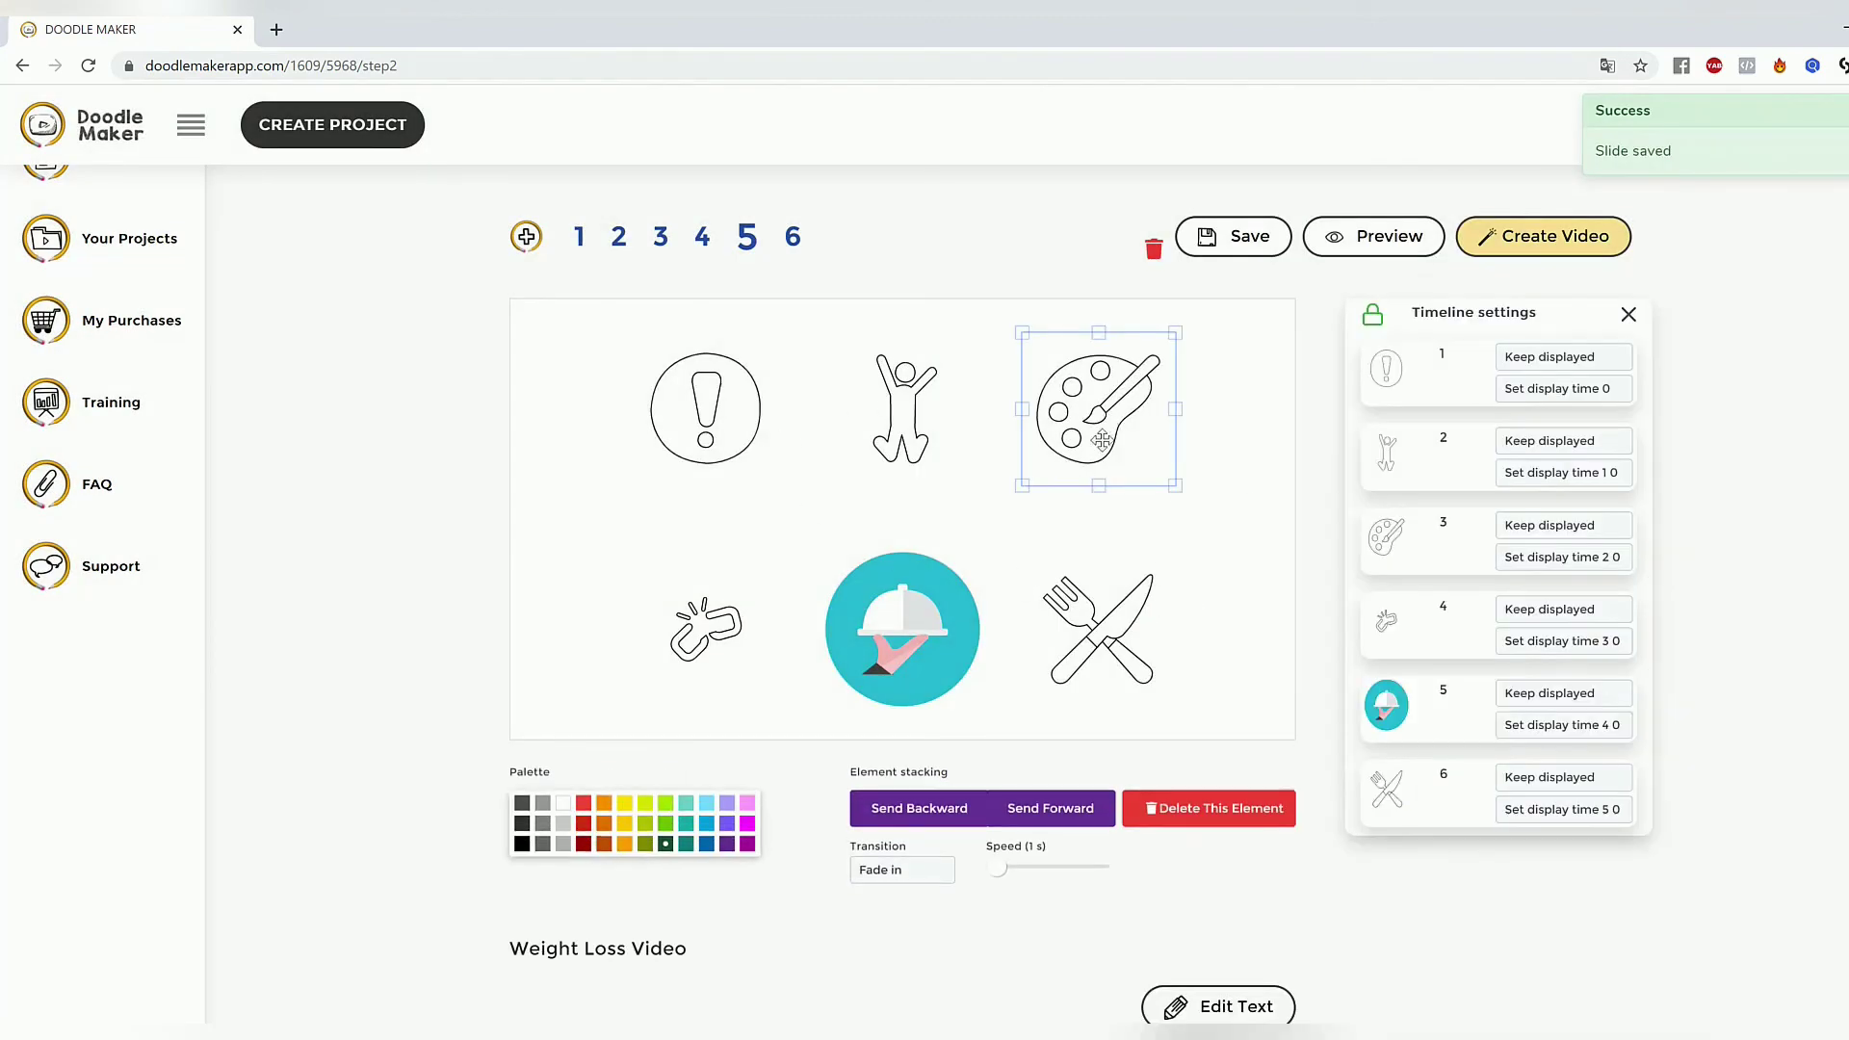
{"action": "scroll", "coordinate": [1024, 569], "scroll_direction": "down", "scroll_amount": 4}
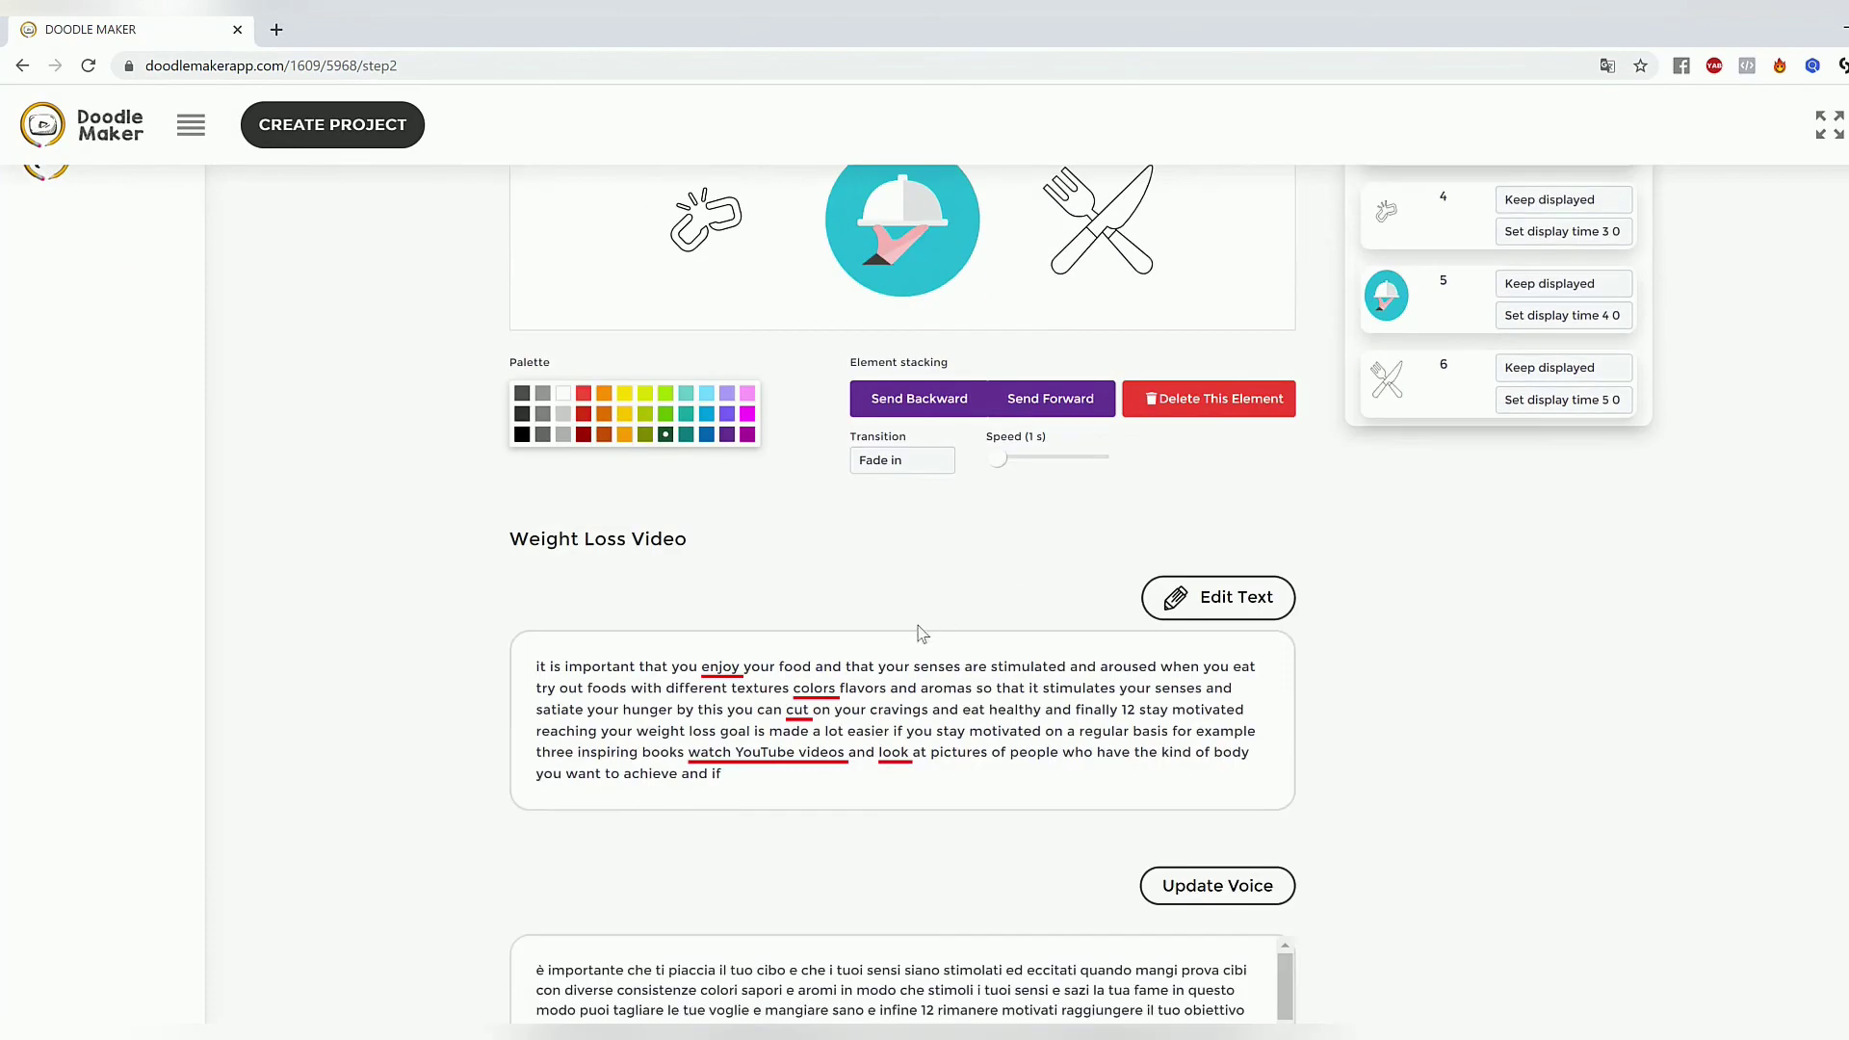
{"action": "scroll", "coordinate": [1143, 668], "scroll_direction": "up", "scroll_amount": 5}
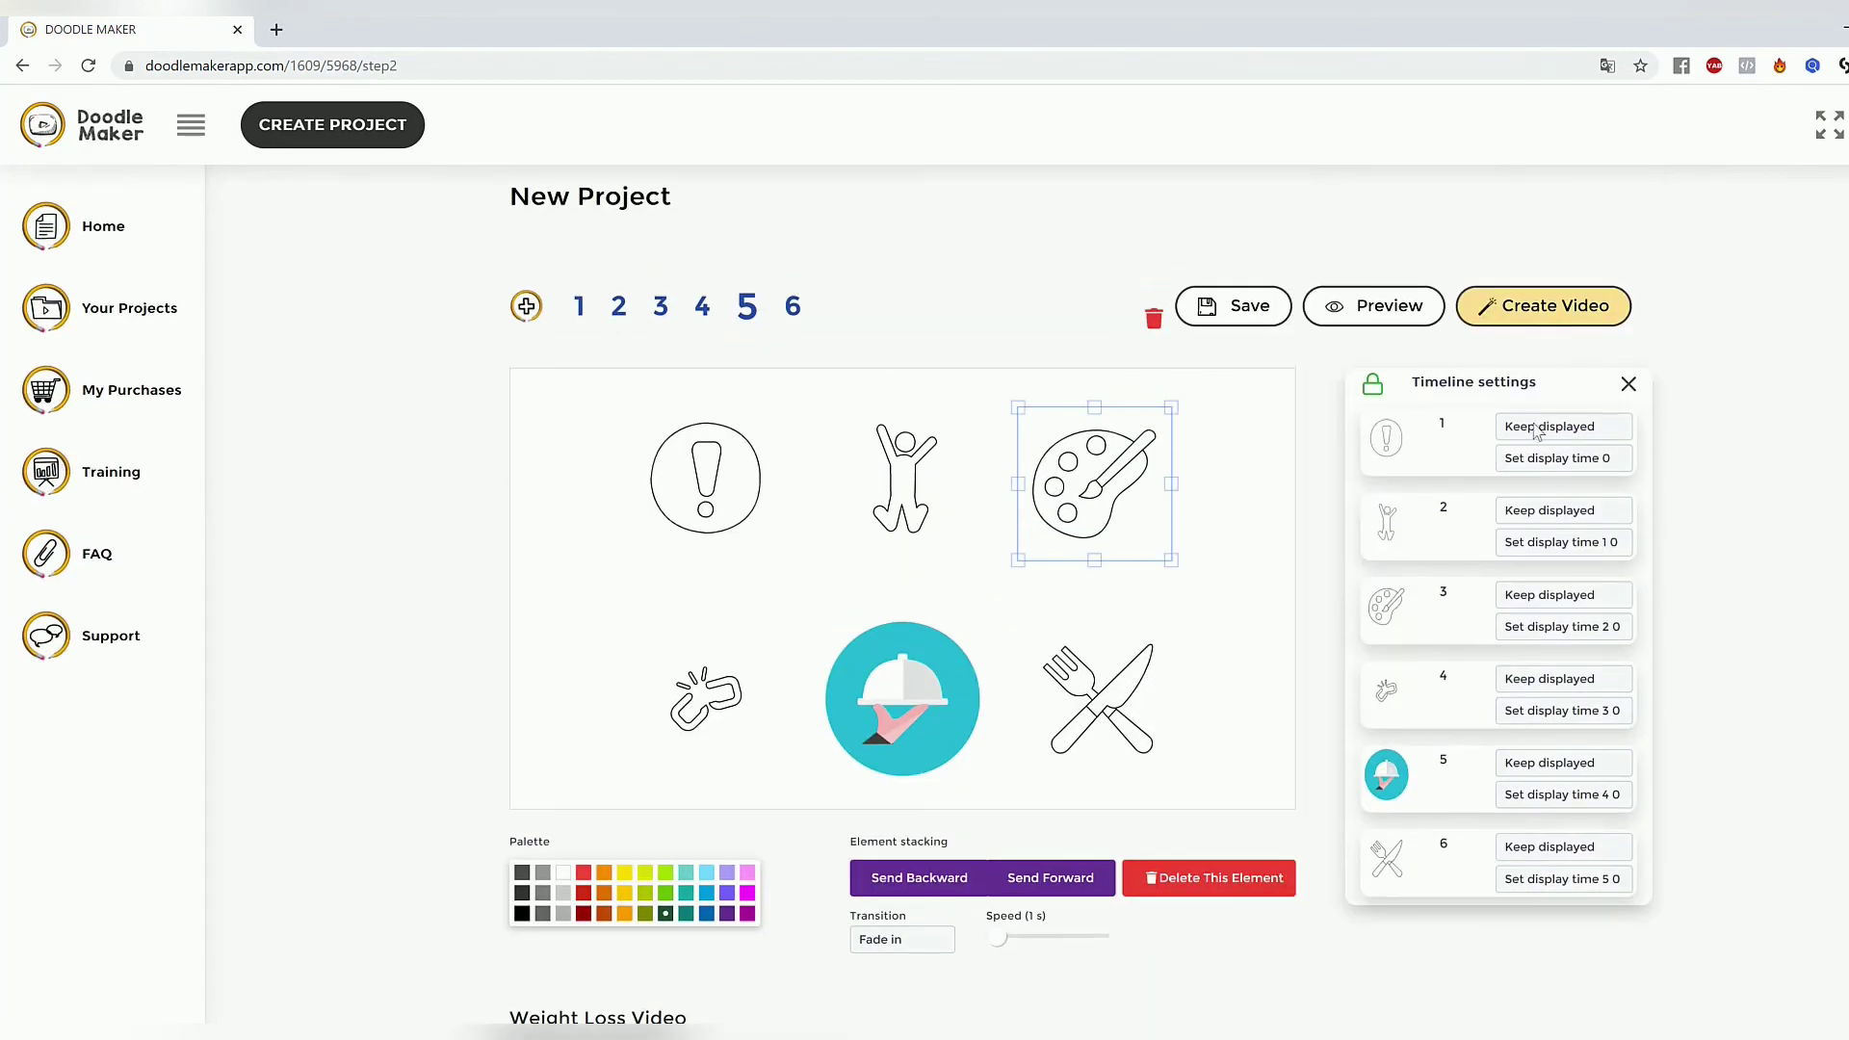
{"action": "left_click", "coordinate": [1250, 530]}
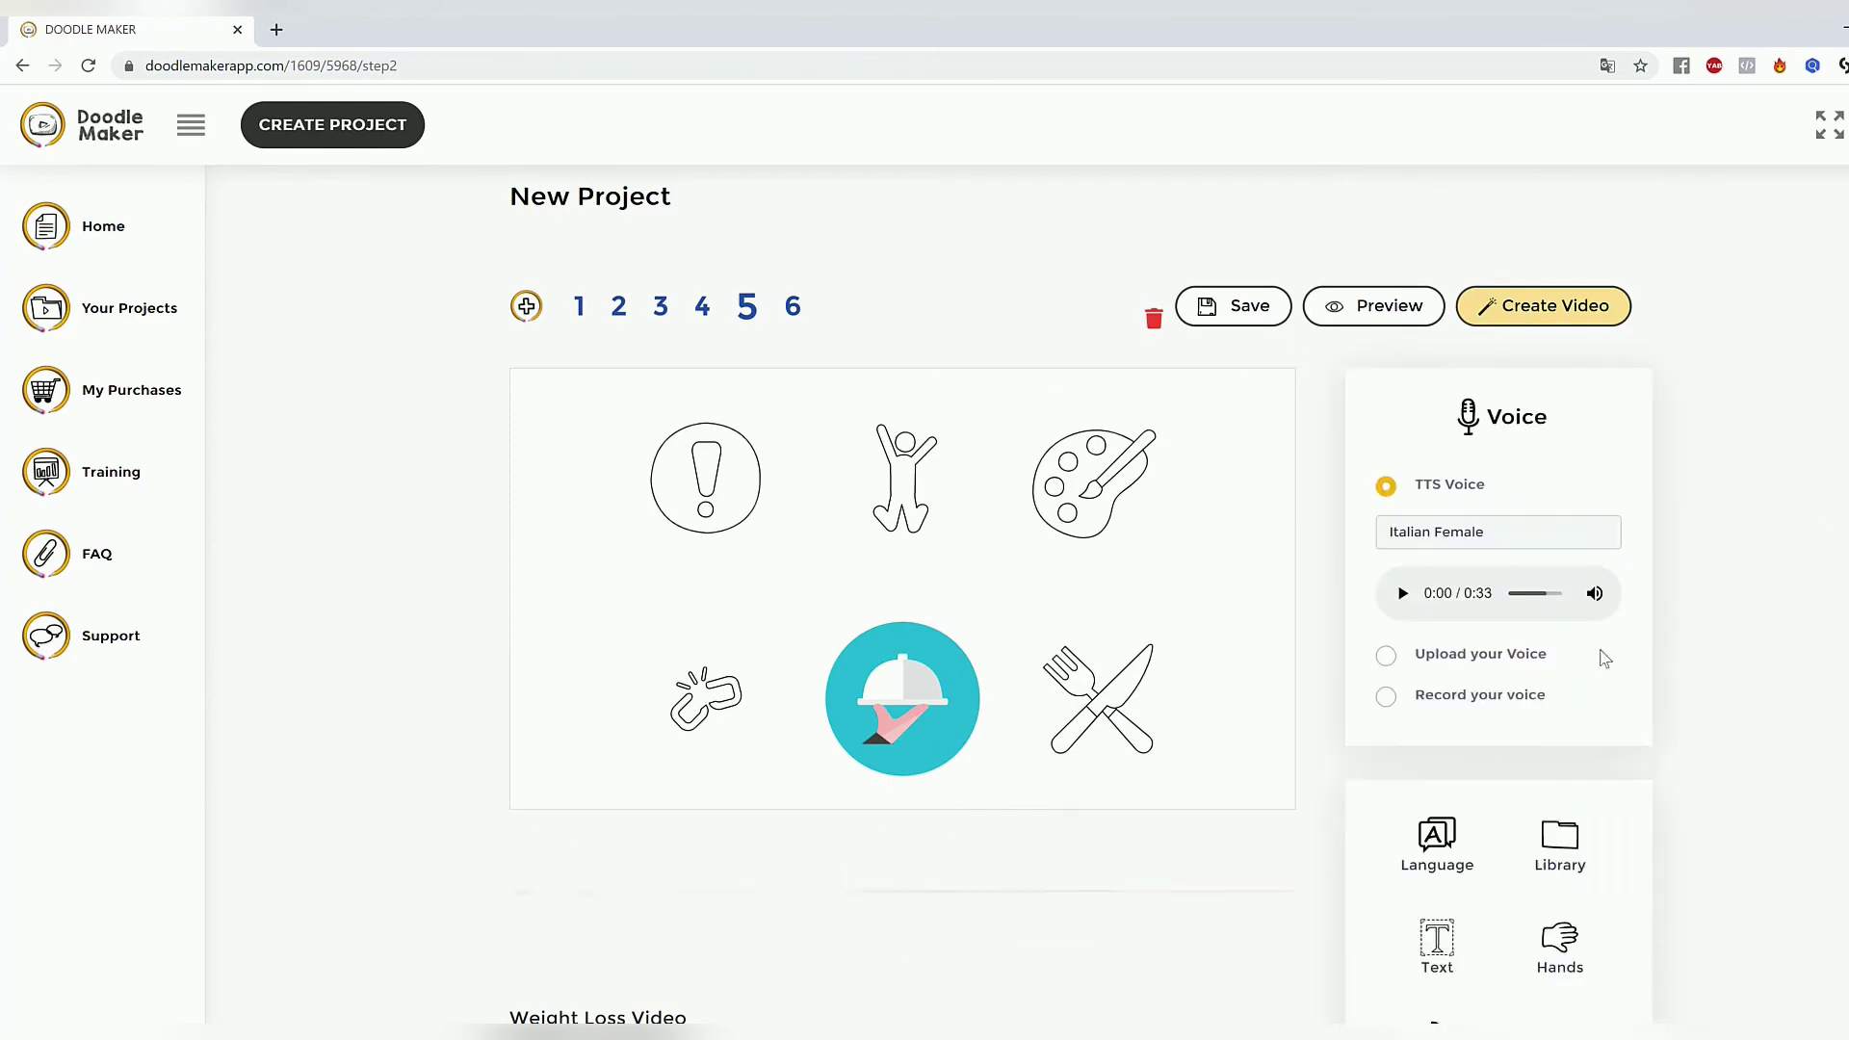
Search the JumpStory image library for "happy".
{"action": "scroll", "coordinate": [1561, 825], "scroll_direction": "down", "scroll_amount": 1}
{"action": "scroll", "coordinate": [1503, 732], "scroll_direction": "down", "scroll_amount": 3}
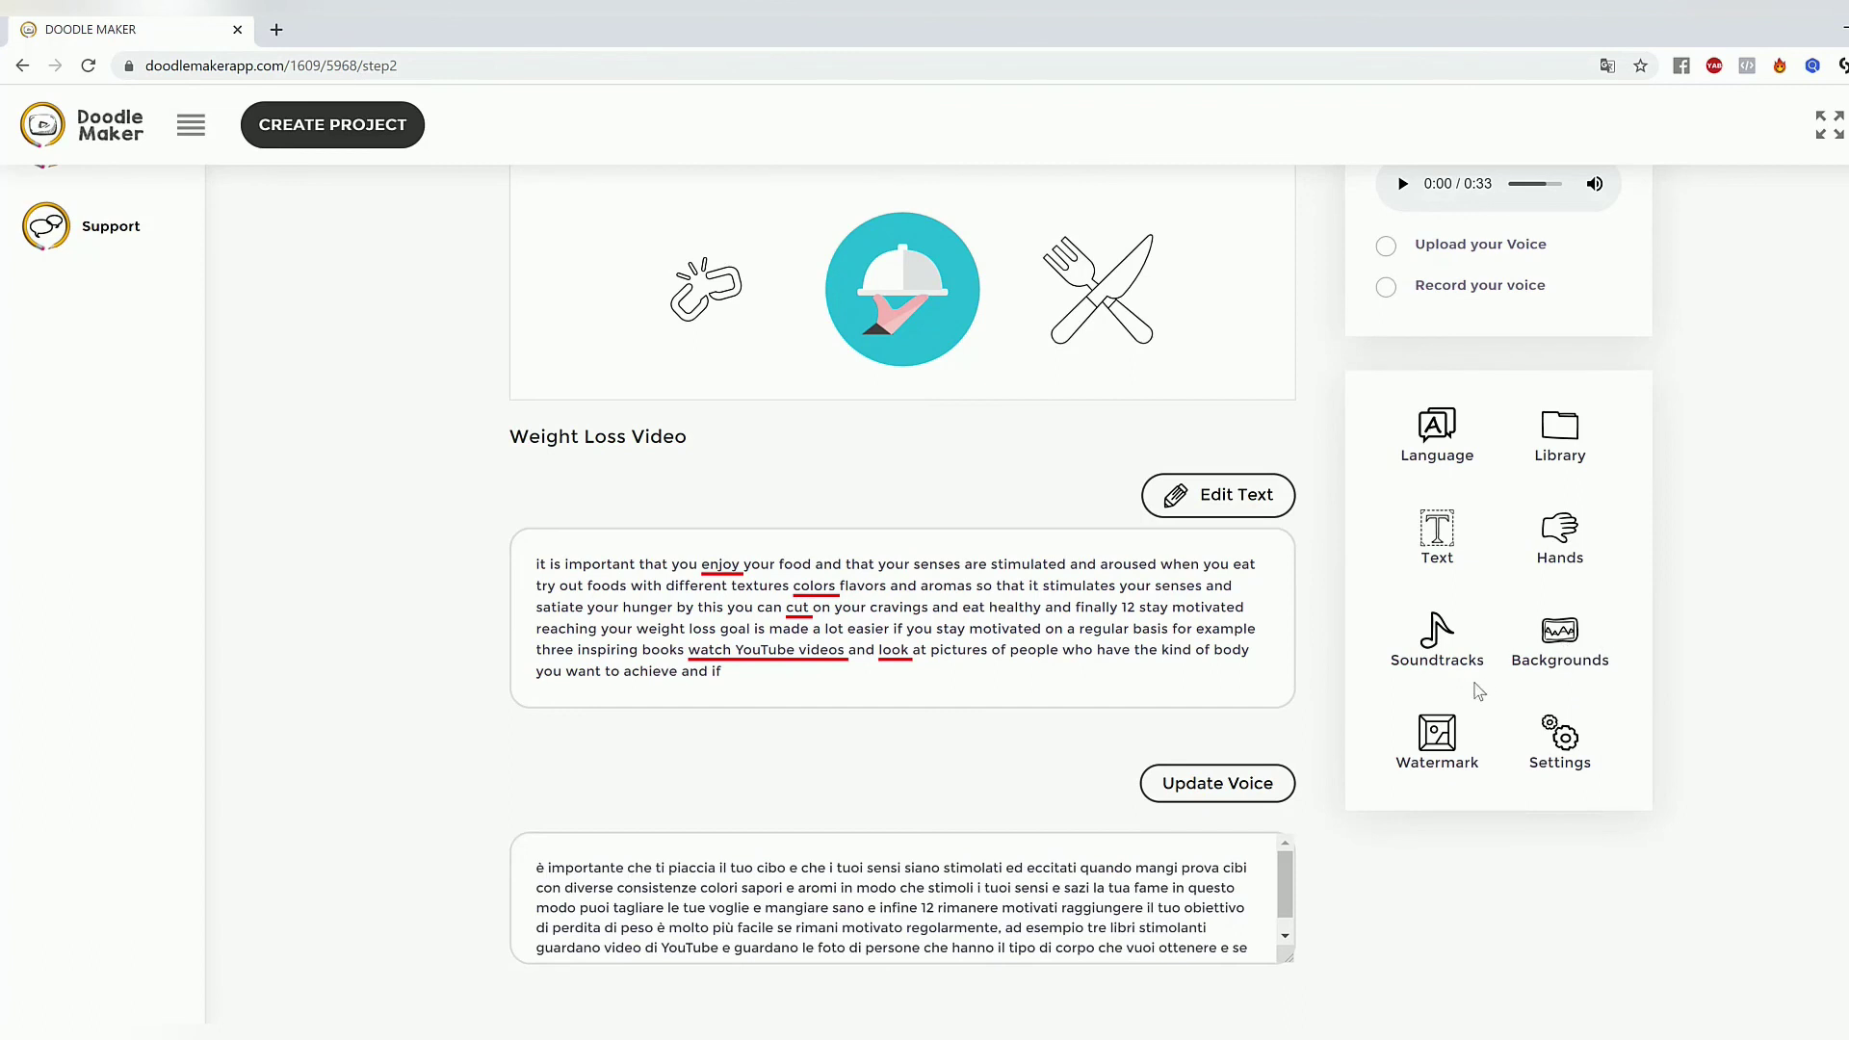
{"action": "left_click", "coordinate": [1580, 435]}
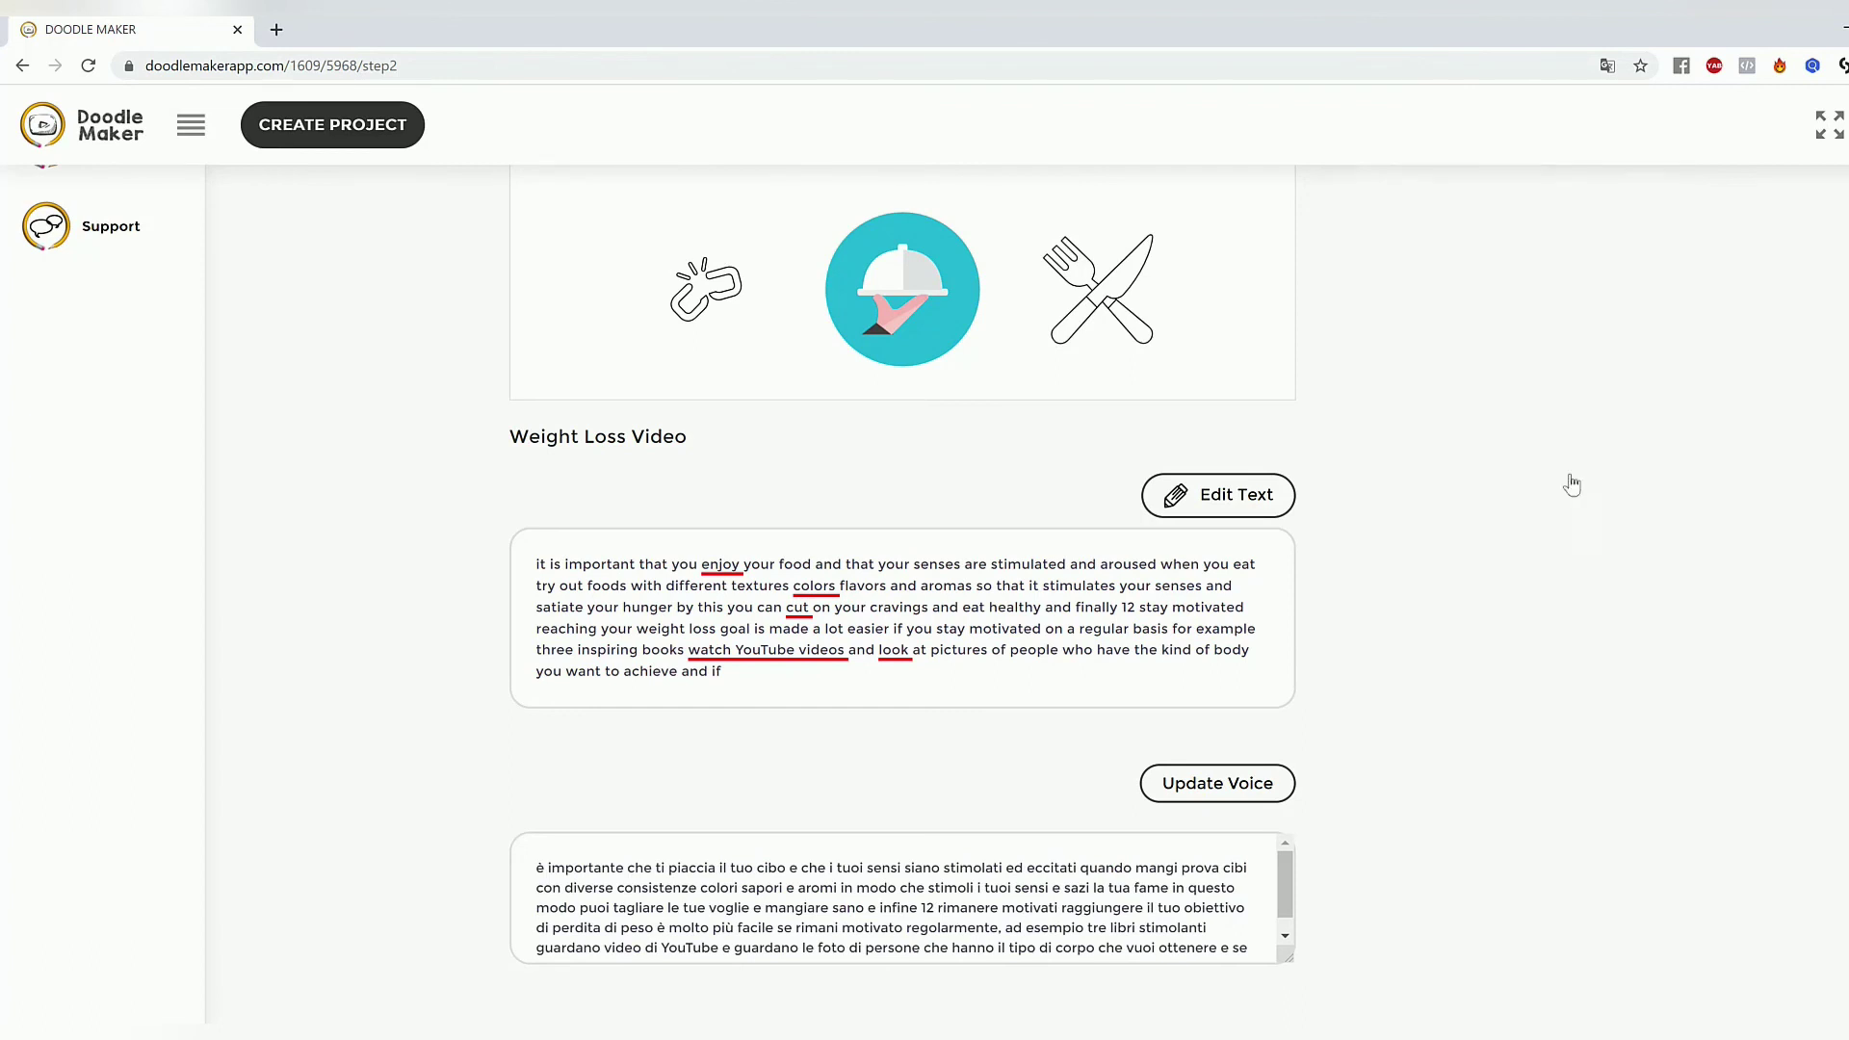
{"action": "left_click", "coordinate": [1411, 286]}
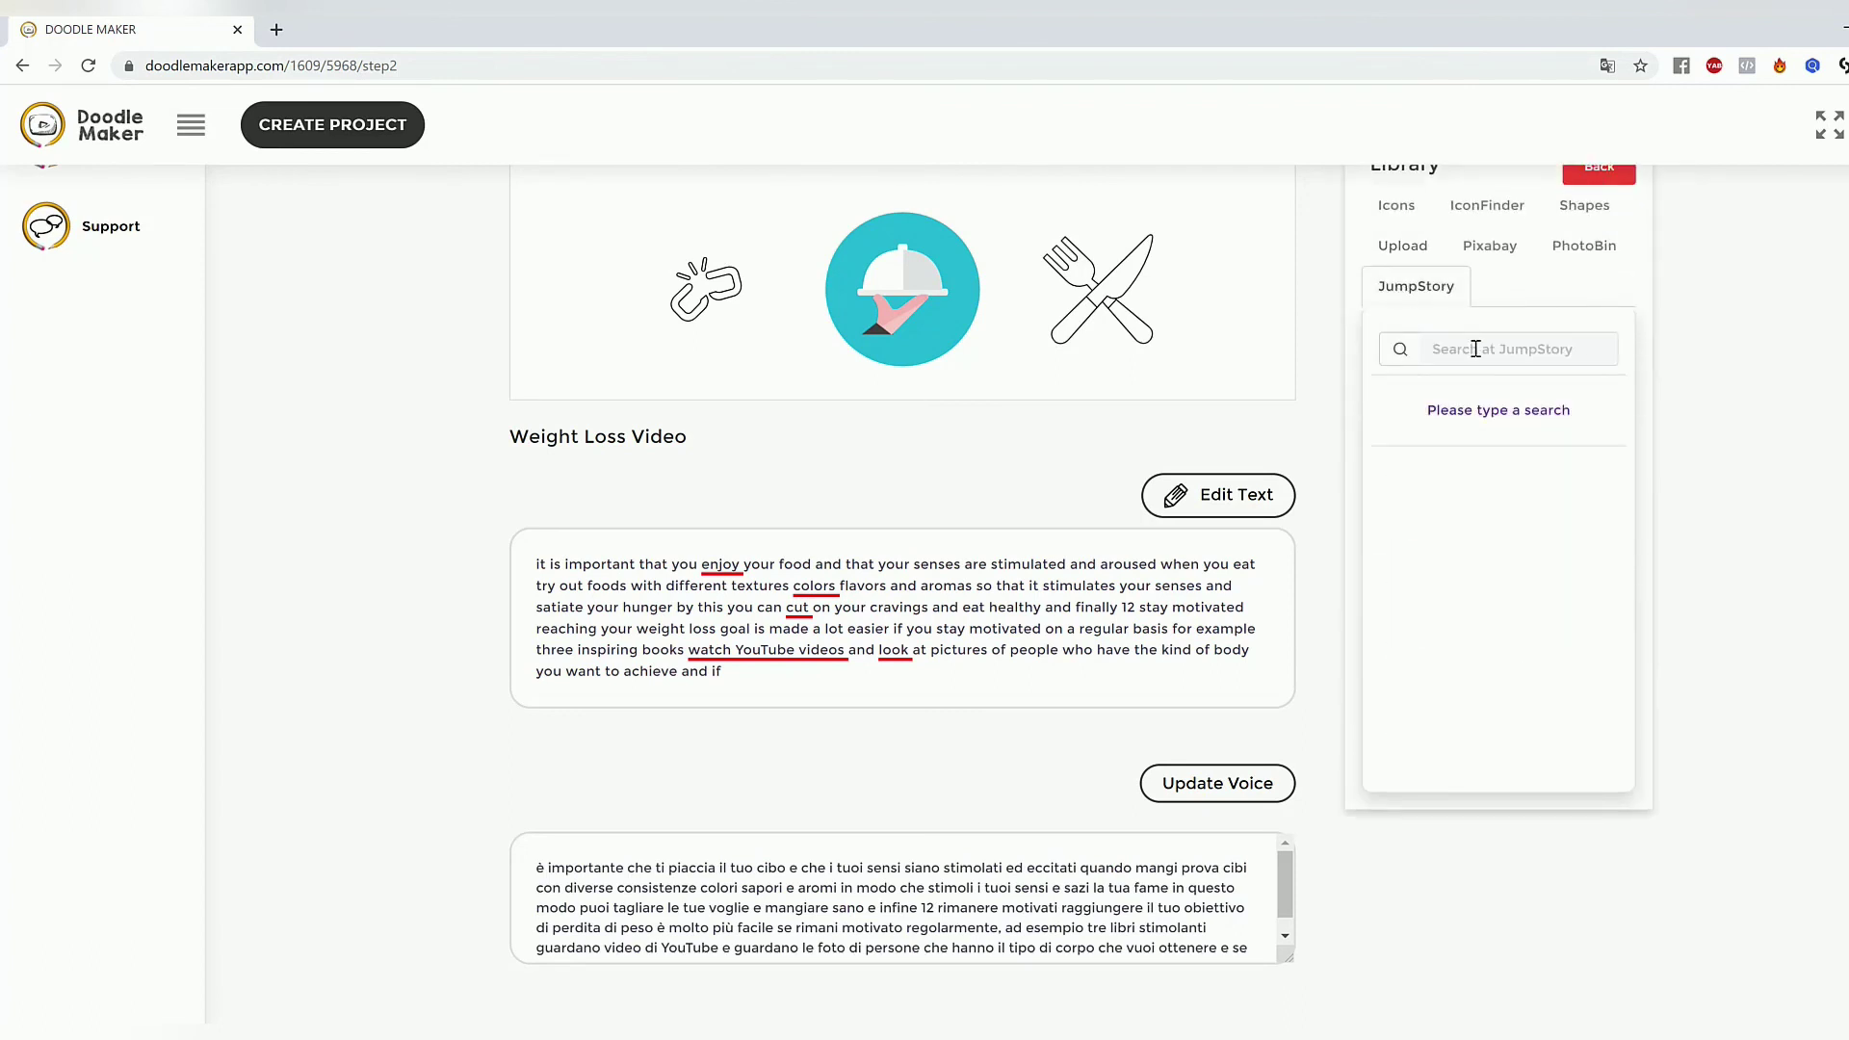
{"action": "left_click", "coordinate": [1443, 350]}
{"action": "type", "text": "happy"}
{"action": "key", "text": "Return"}
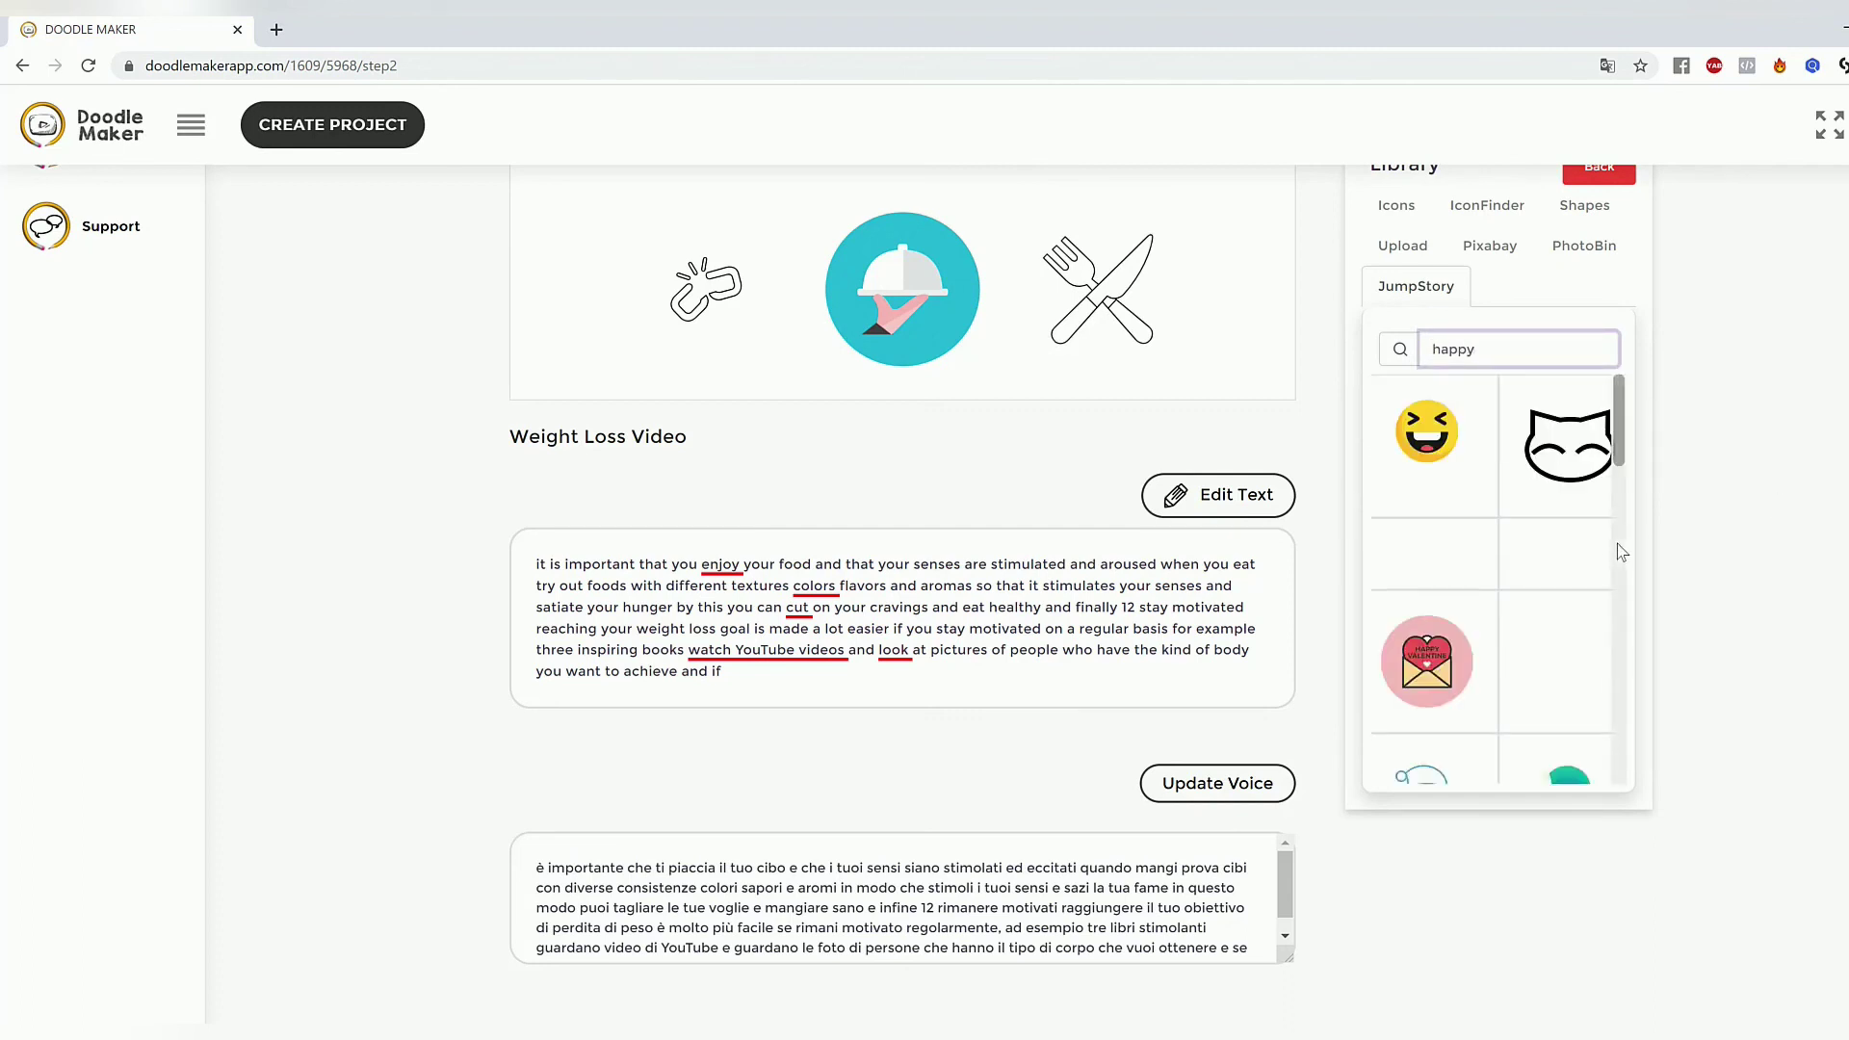
Browse the "happy" images and add the outlined laughing elf face with the green hat to slide 5.
{"action": "scroll", "coordinate": [1572, 583], "scroll_direction": "down", "scroll_amount": 5}
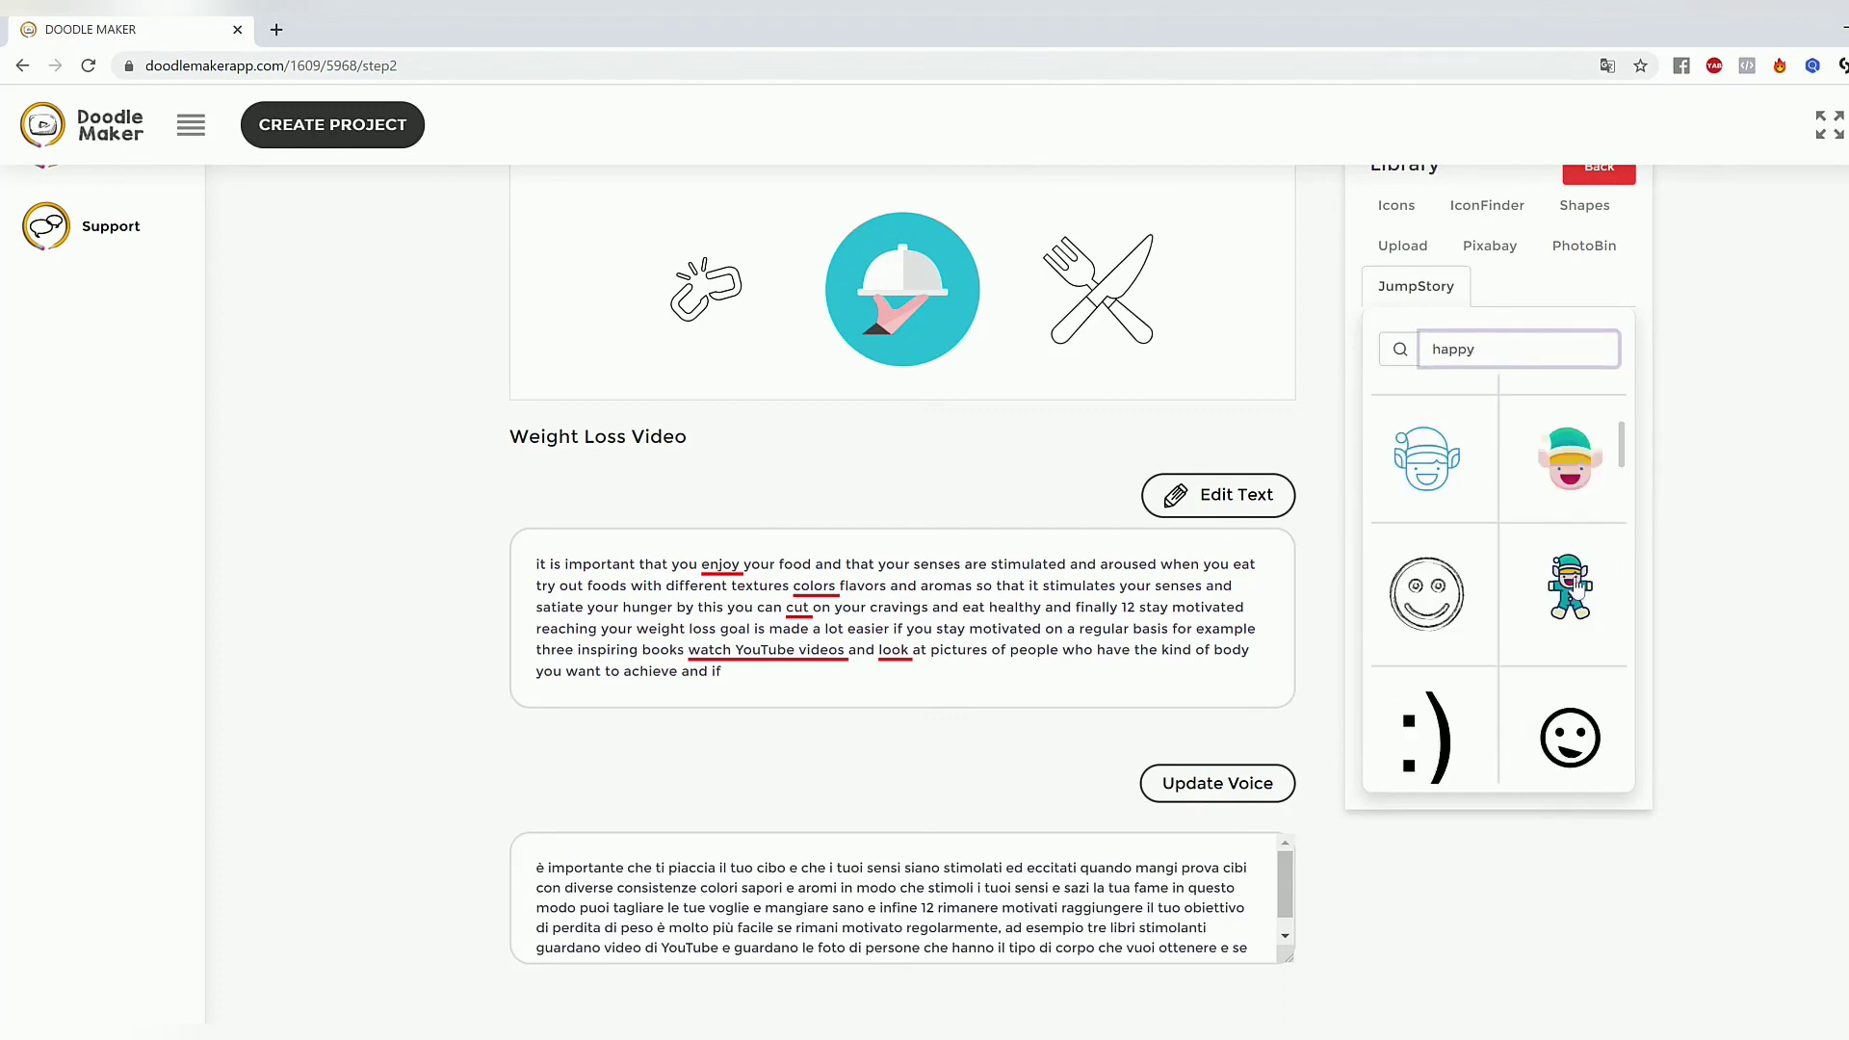
{"action": "scroll", "coordinate": [1576, 586], "scroll_direction": "up", "scroll_amount": 8}
{"action": "scroll", "coordinate": [1578, 587], "scroll_direction": "down", "scroll_amount": 5}
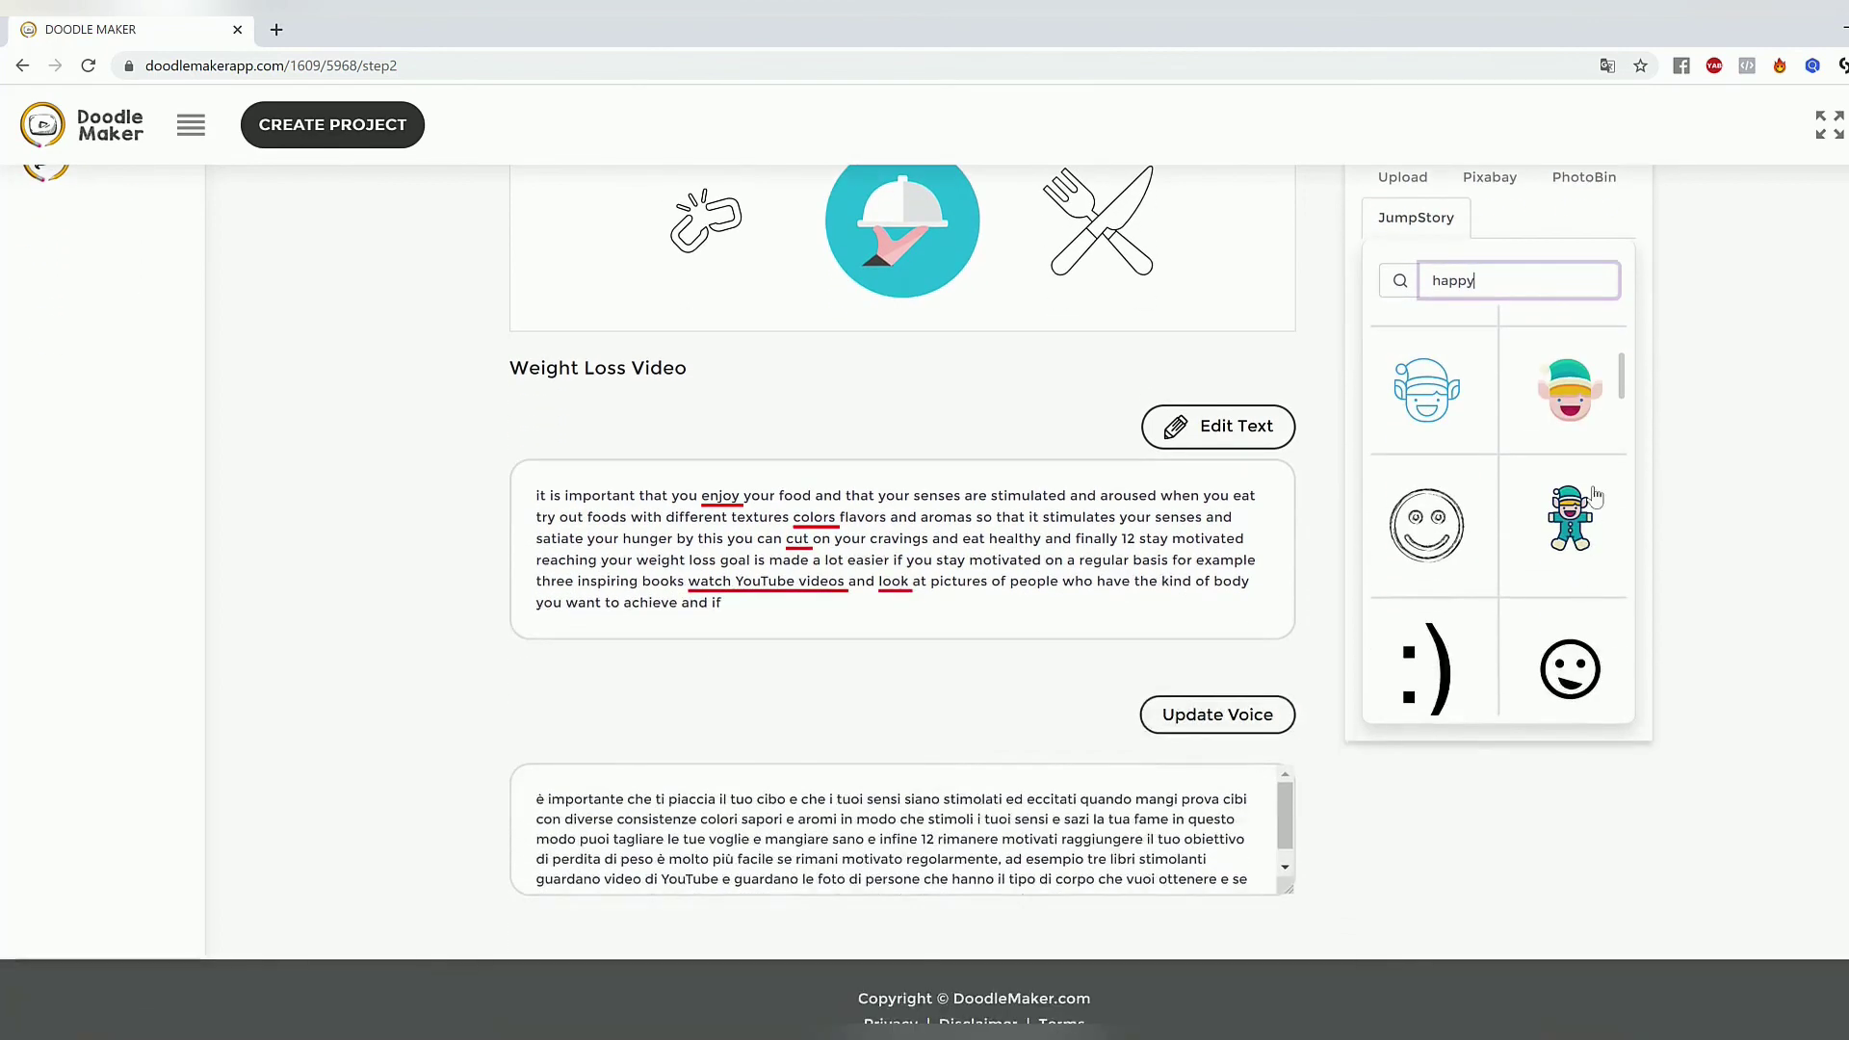
{"action": "left_click_drag", "start_coordinate": [1628, 390], "coordinate": [1685, 404]}
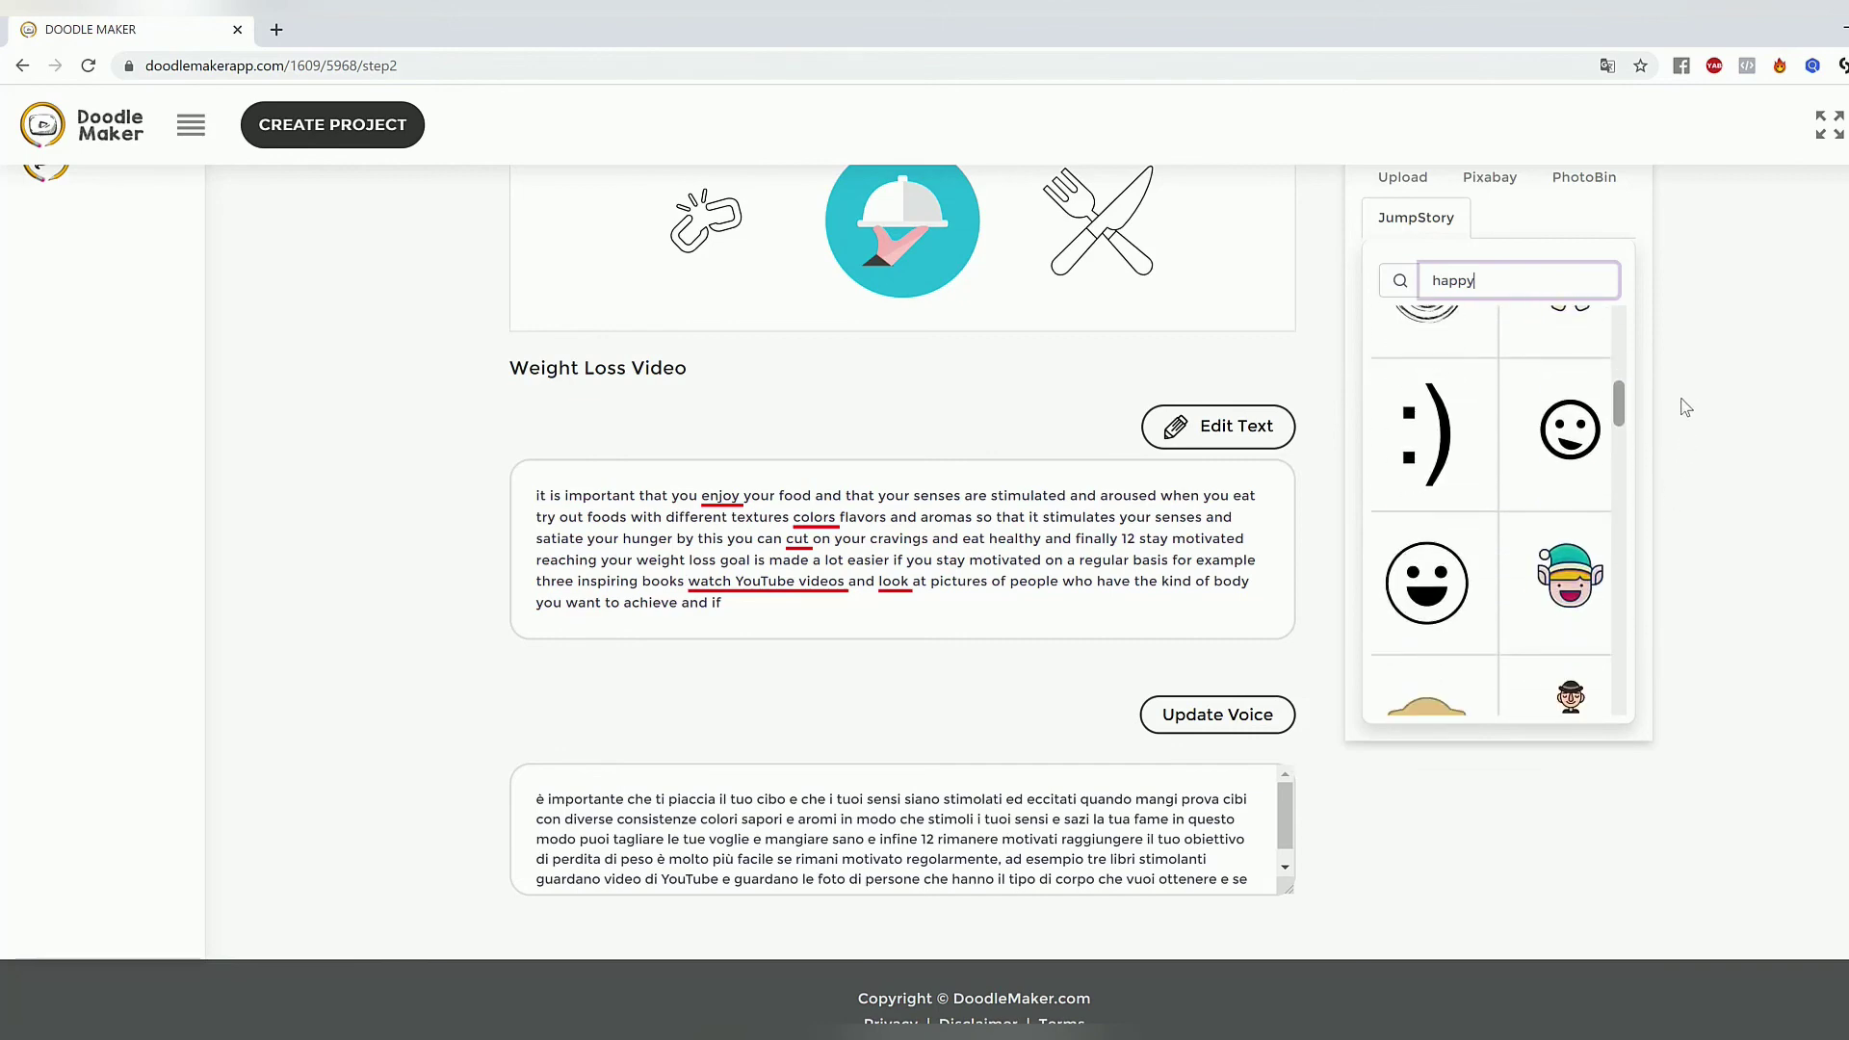
{"action": "left_click", "coordinate": [1584, 592]}
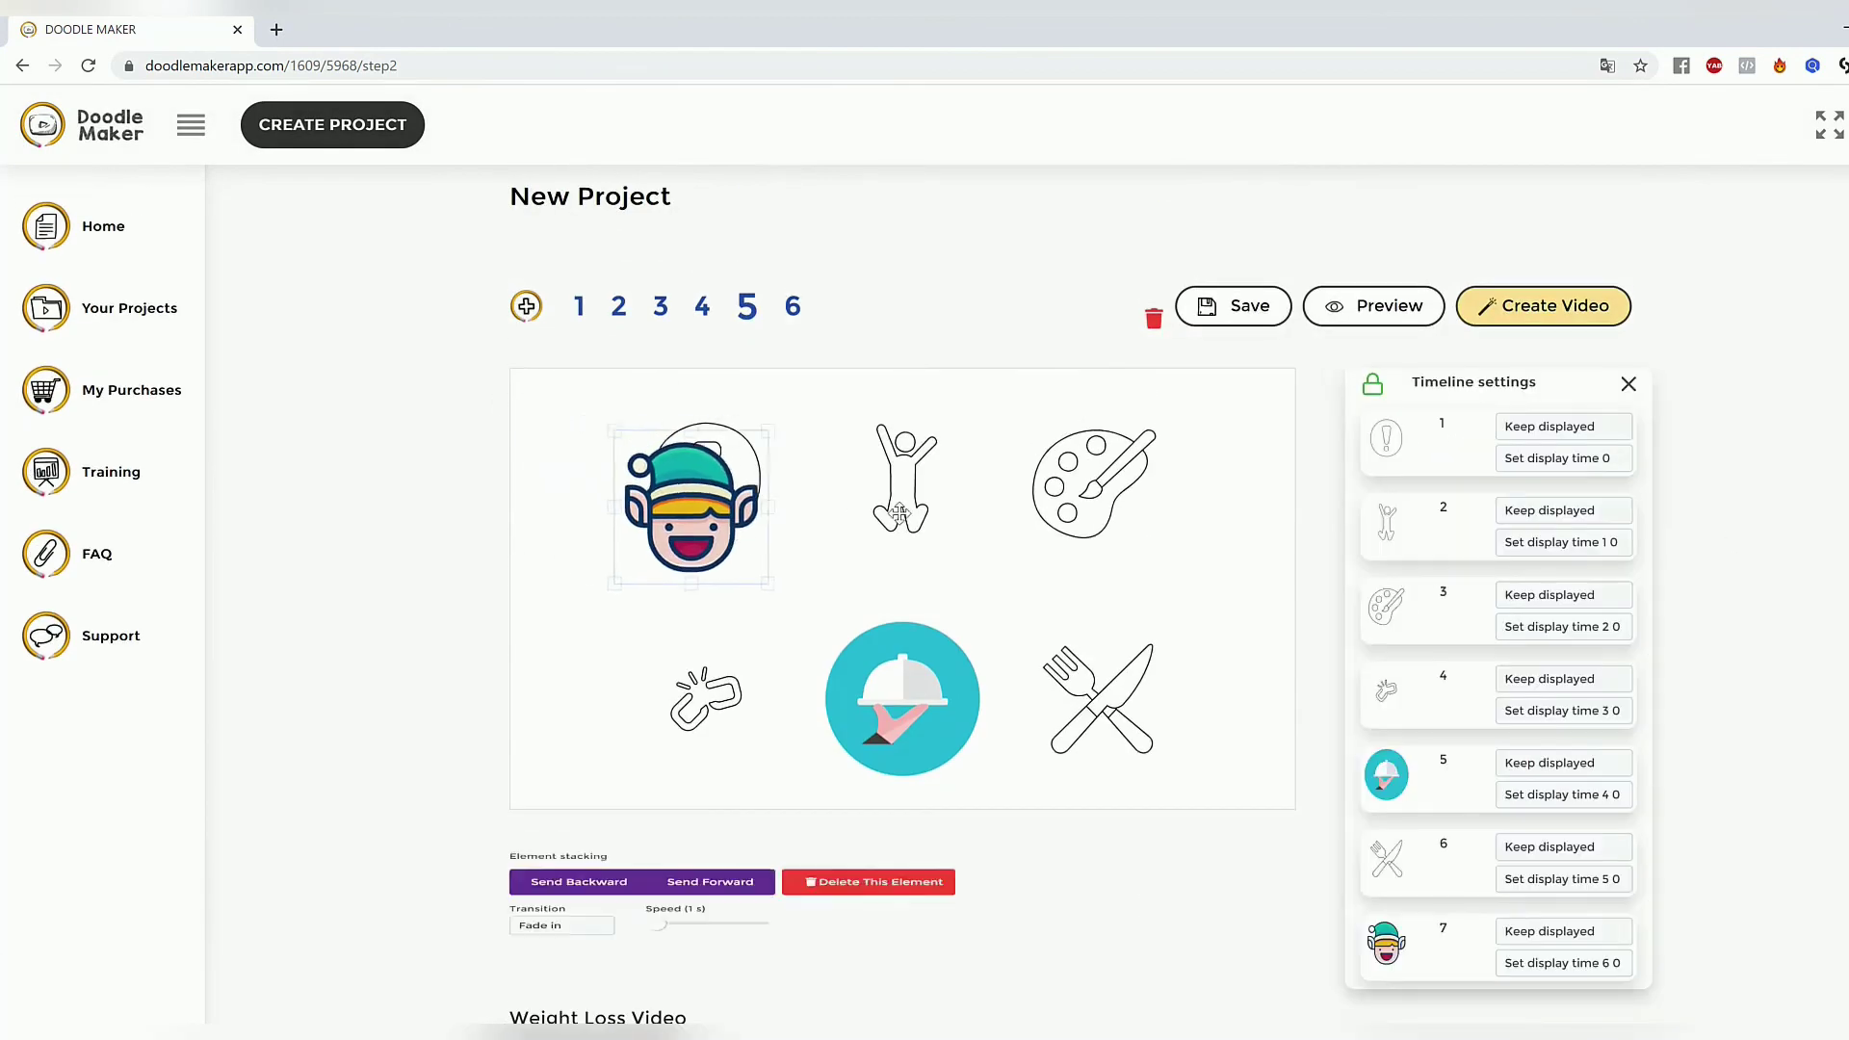
Move the elf face onto the jumping figure's spot in slide 5 and delete the jumping figure.
{"action": "left_click_drag", "start_coordinate": [899, 513], "coordinate": [872, 484]}
{"action": "left_click", "coordinate": [901, 481]}
{"action": "left_click", "coordinate": [1190, 878]}
{"action": "left_click", "coordinate": [1020, 510]}
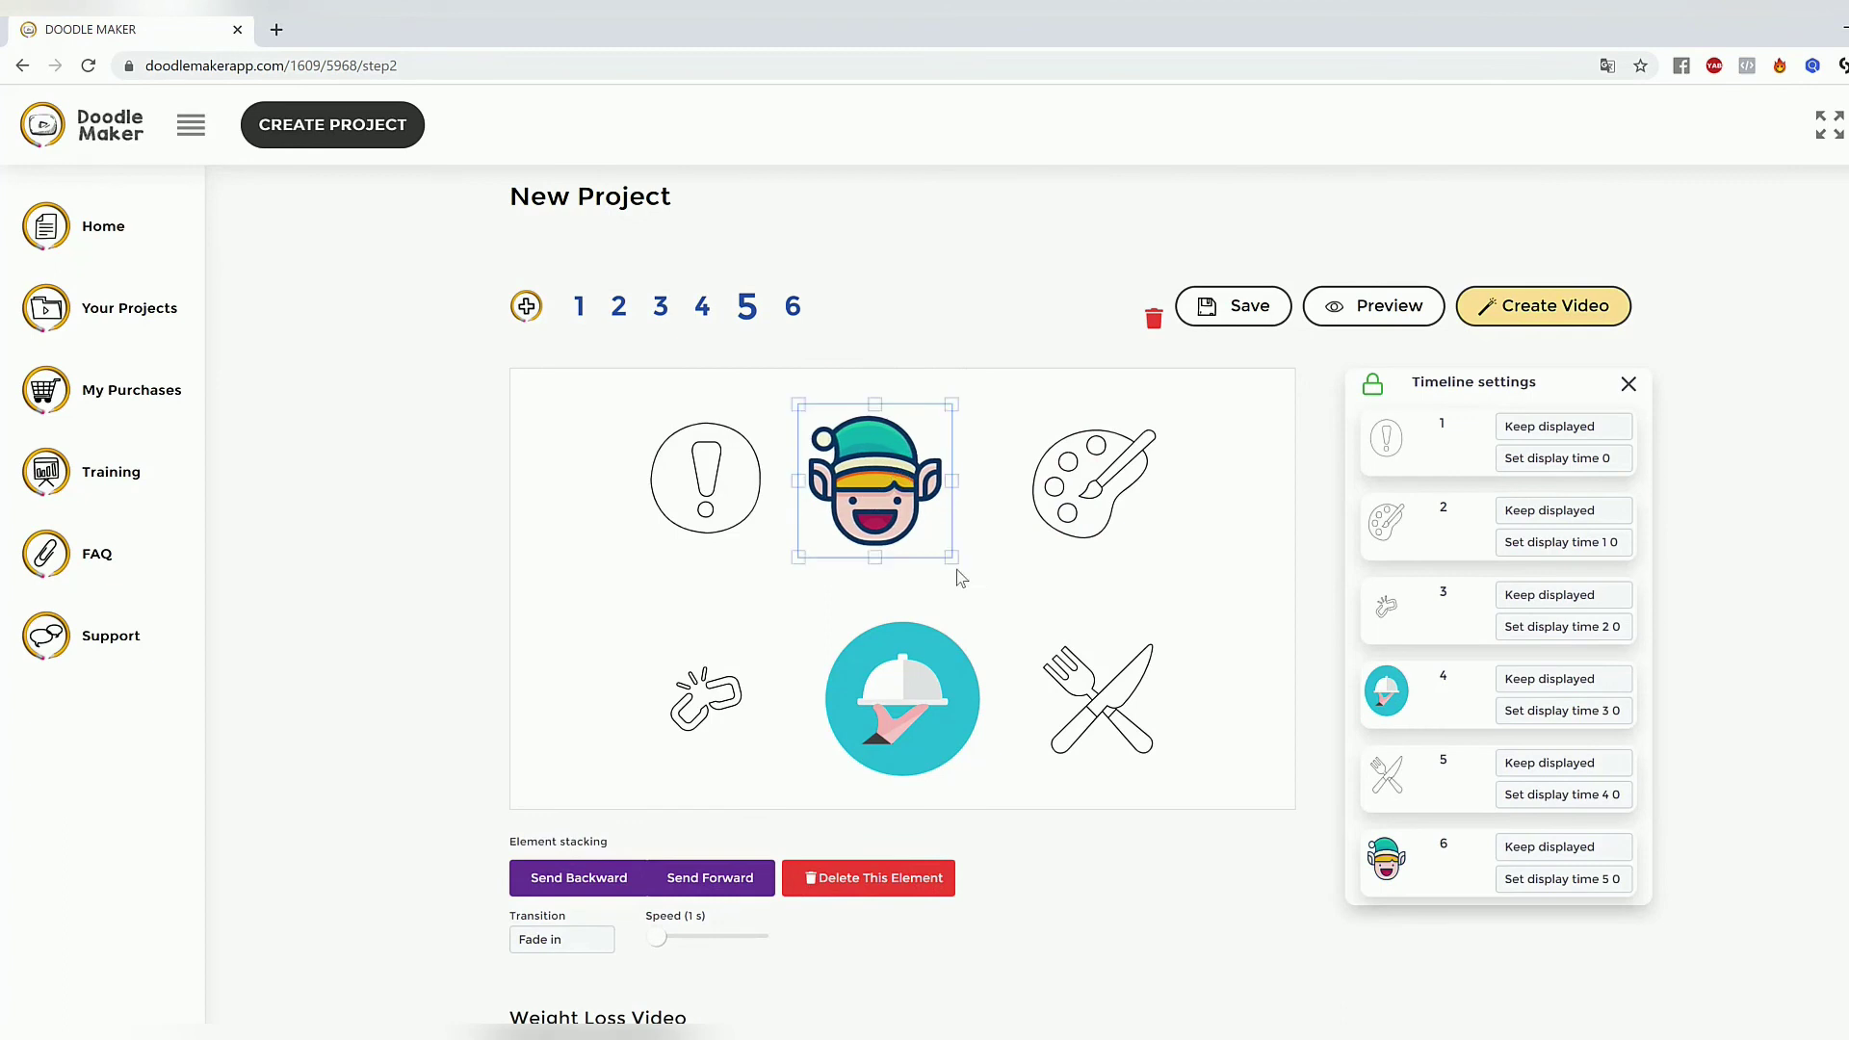
Enlarge the elf face to fill the space between the exclamation mark and the paint palette.
{"action": "left_click_drag", "start_coordinate": [951, 558], "coordinate": [1013, 603]}
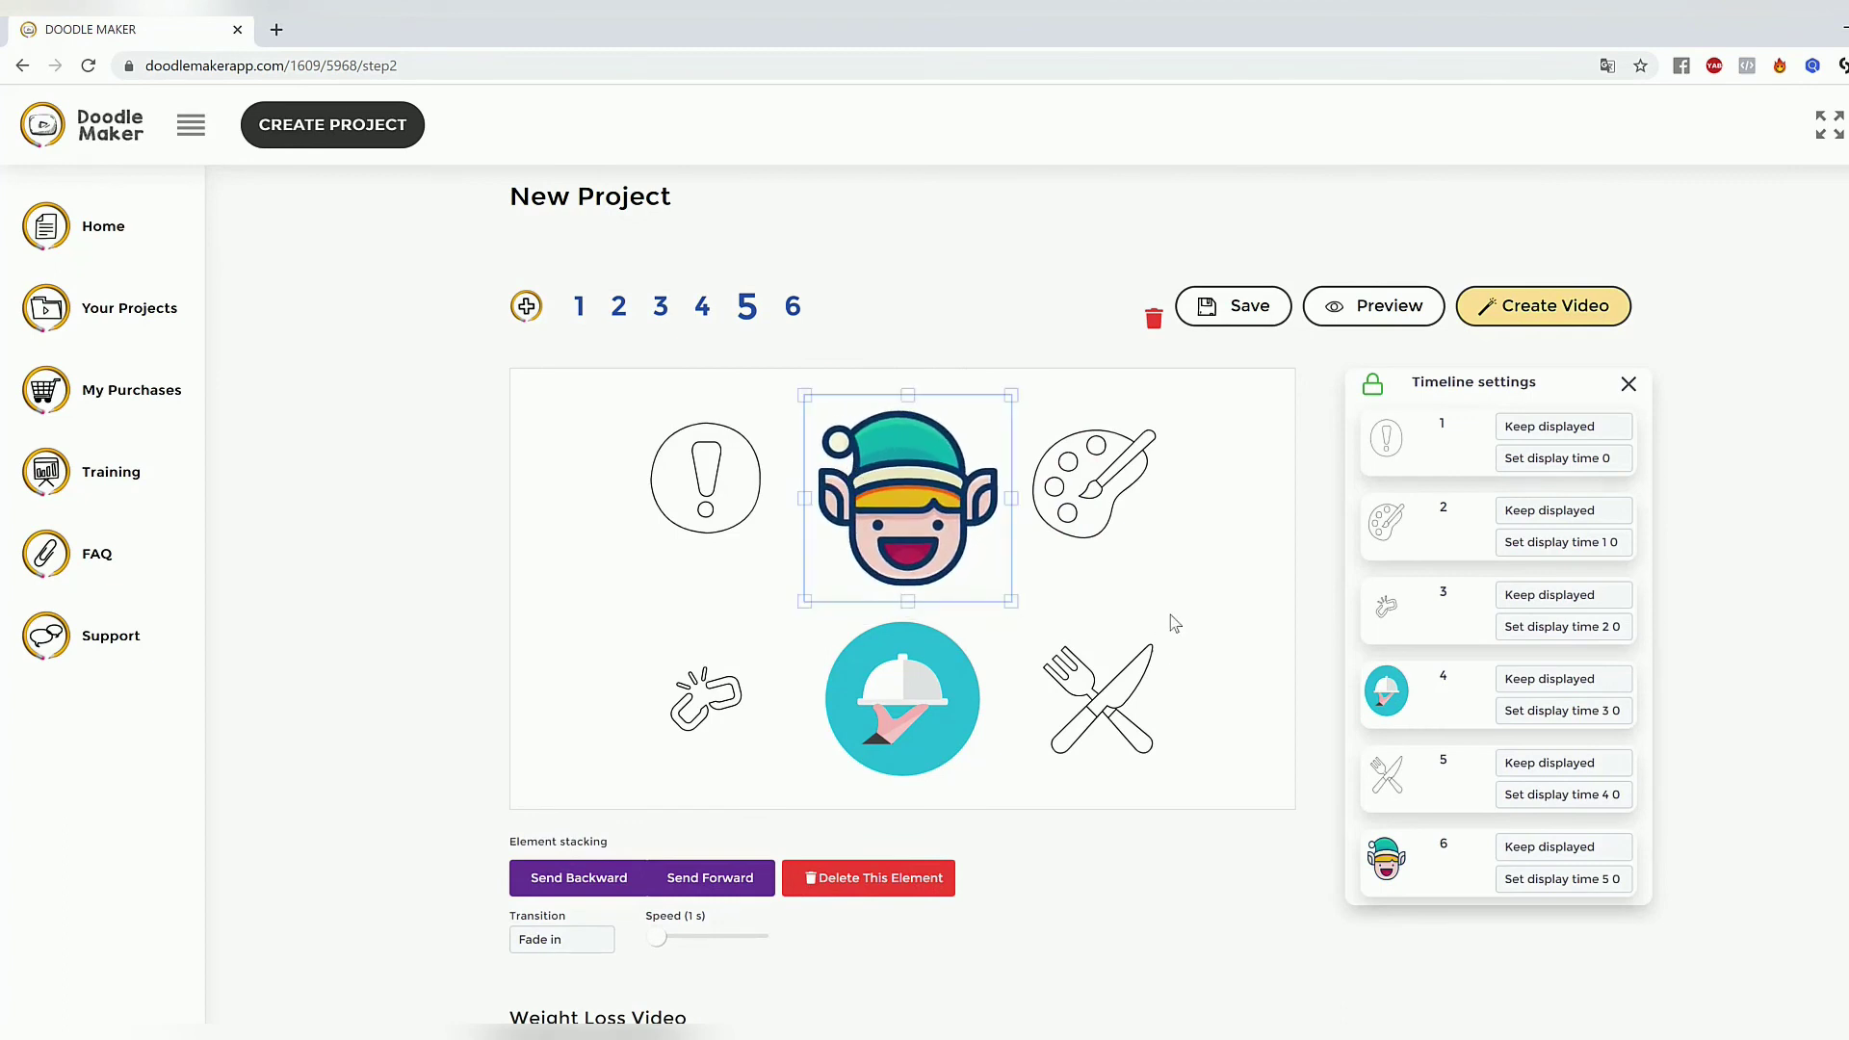
{"action": "left_click", "coordinate": [1175, 623]}
{"action": "left_click", "coordinate": [915, 467]}
{"action": "left_click", "coordinate": [1243, 542]}
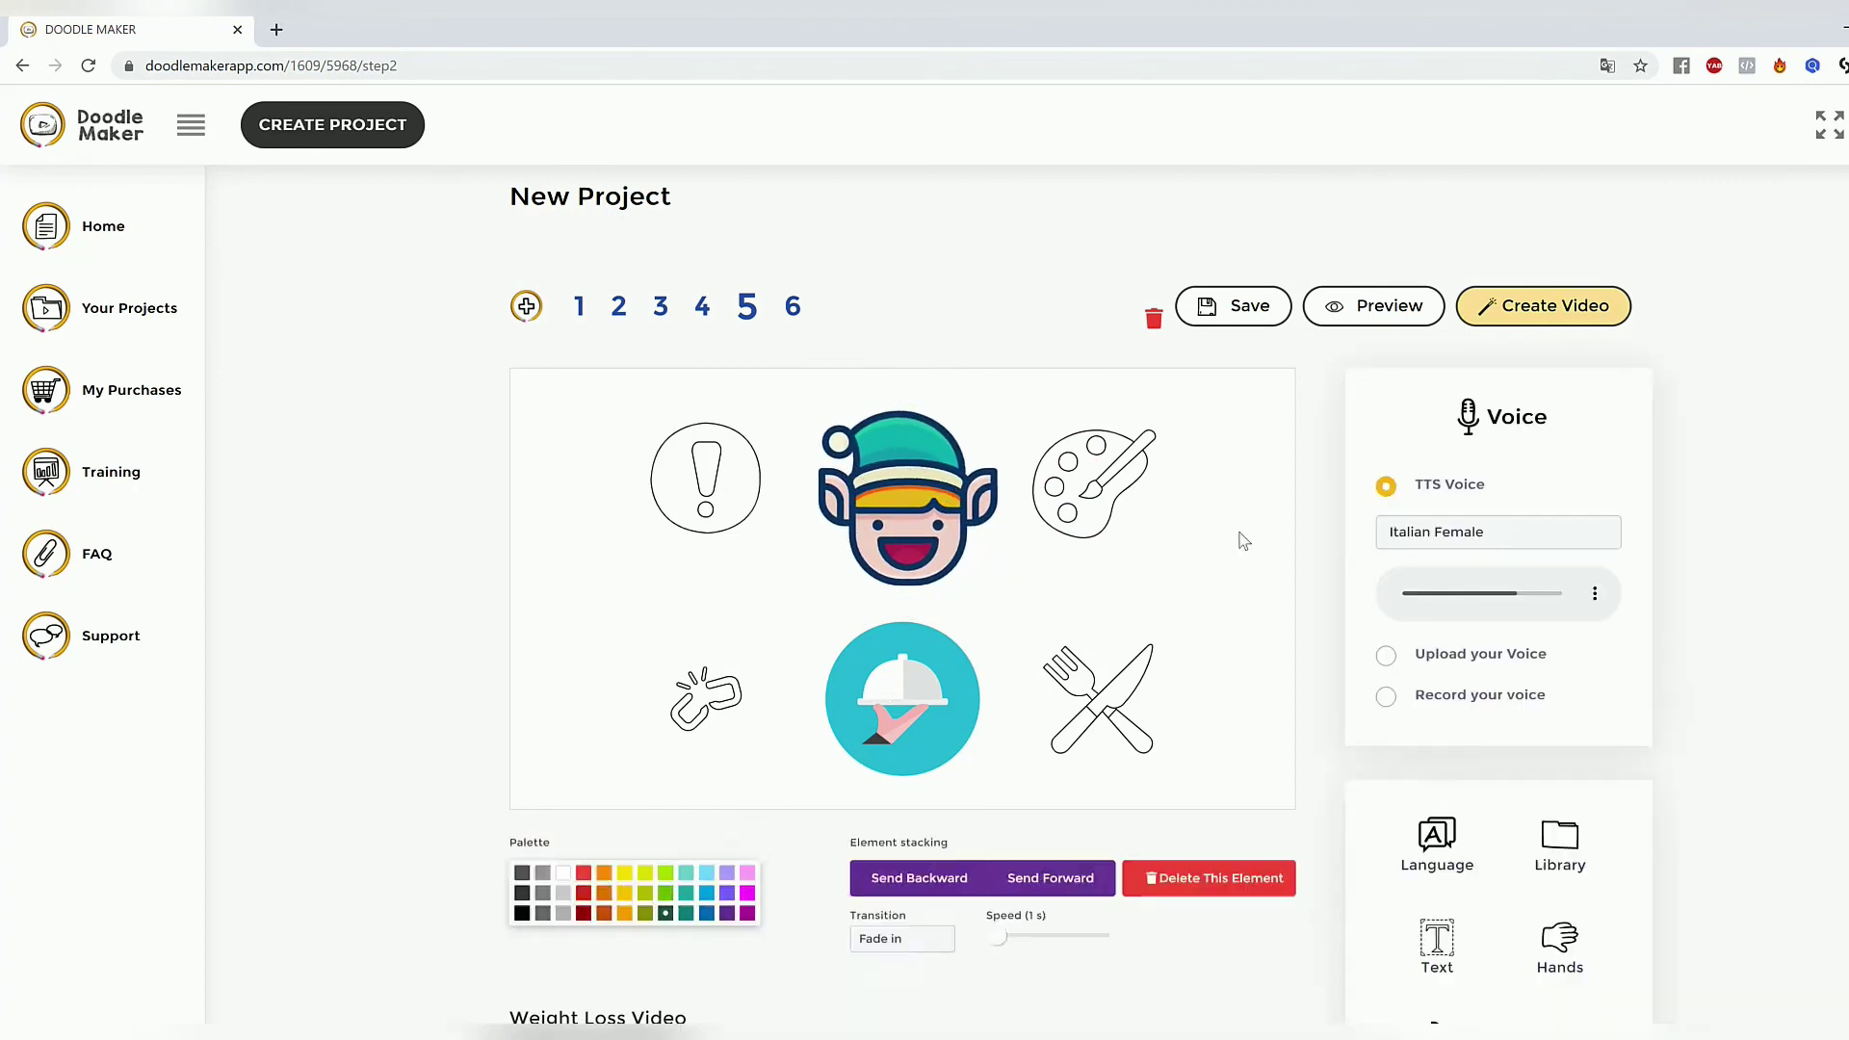